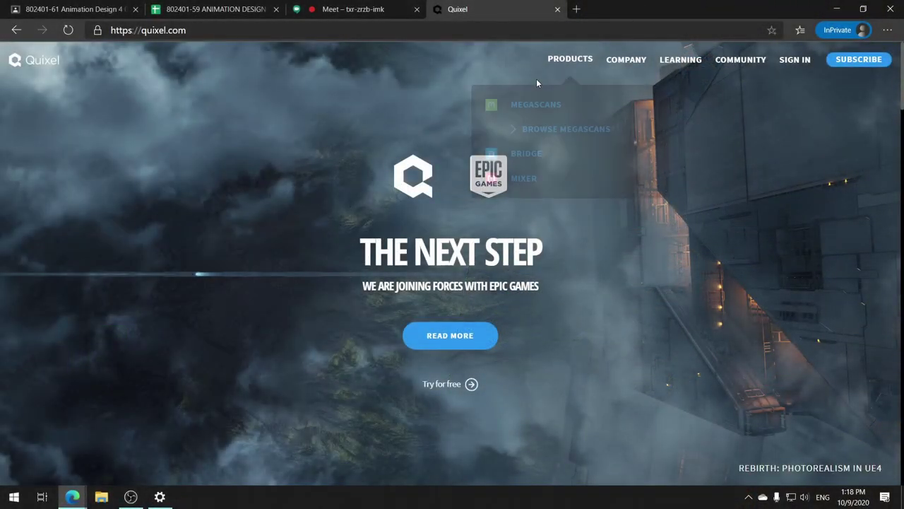
- Open Browse Megascans from the Quixel site and scroll through the home page collections
click(574, 130)
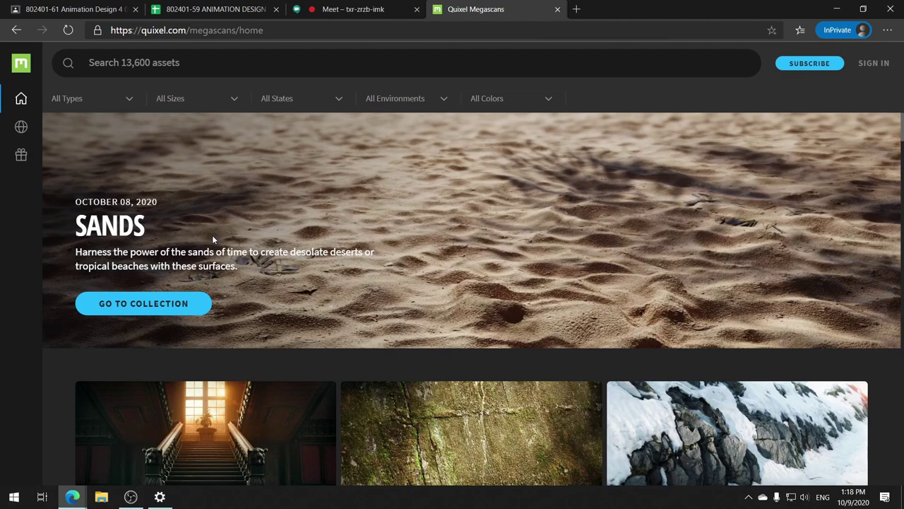
scroll(249, 199, down, 3)
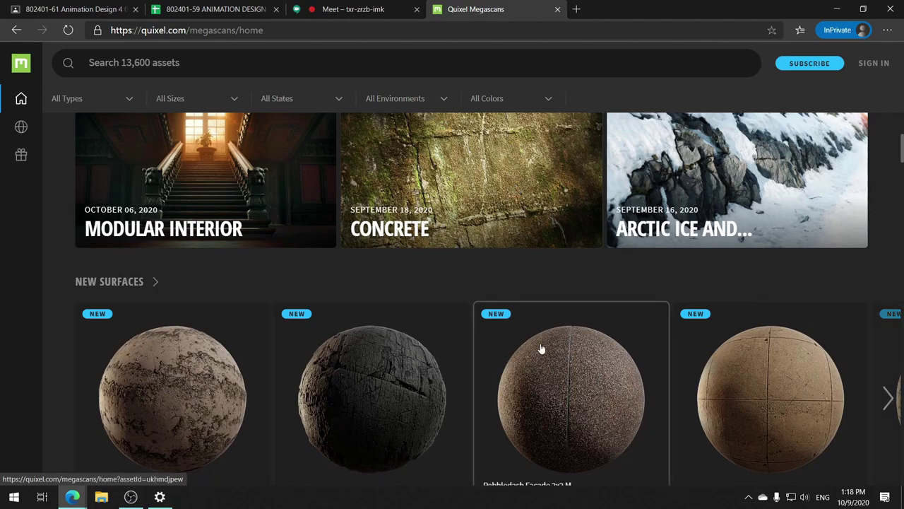
scroll(412, 364, down, 4)
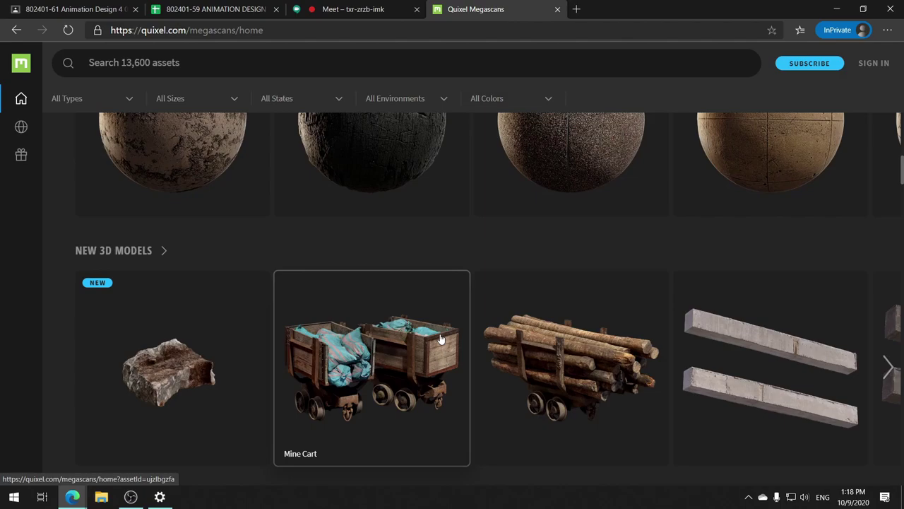
scroll(442, 331, down, 3)
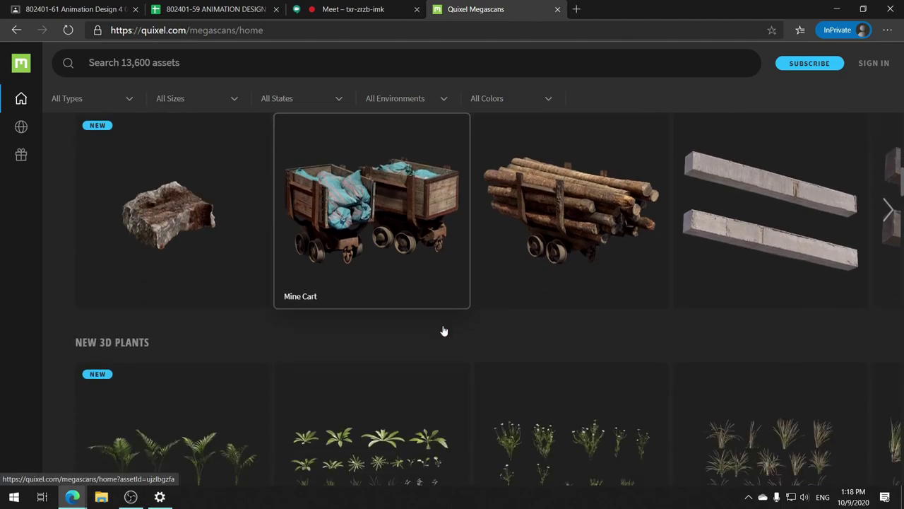
scroll(466, 293, up, 3)
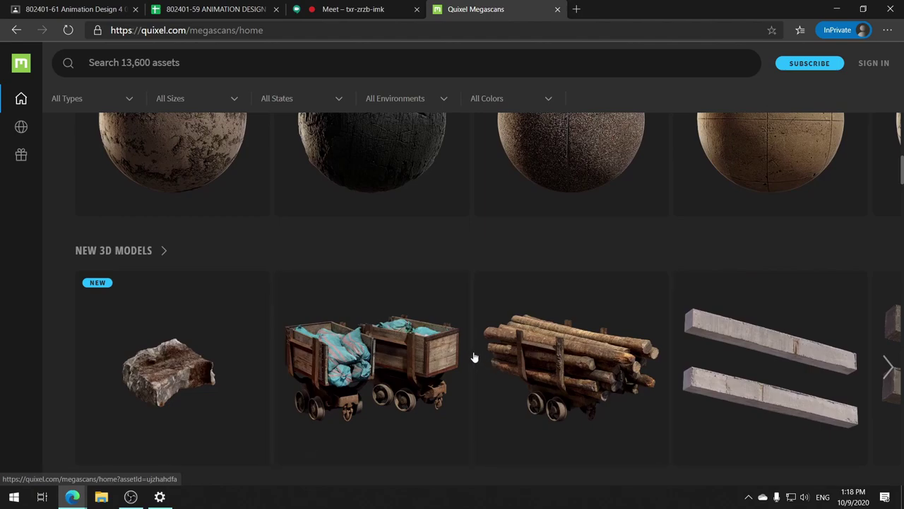
scroll(474, 358, up, 4)
scroll(489, 234, up, 2)
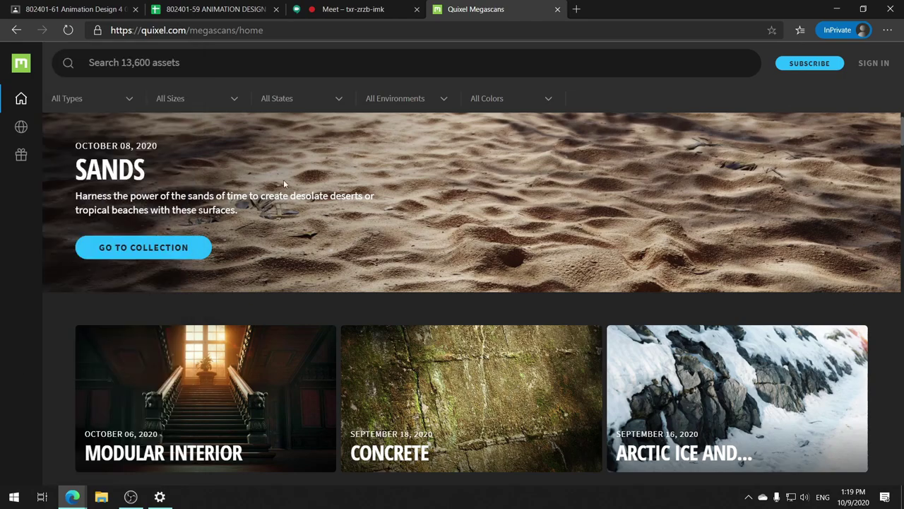
- Scroll down the Megascans home page and open the Collections view
scroll(98, 306, down, 4)
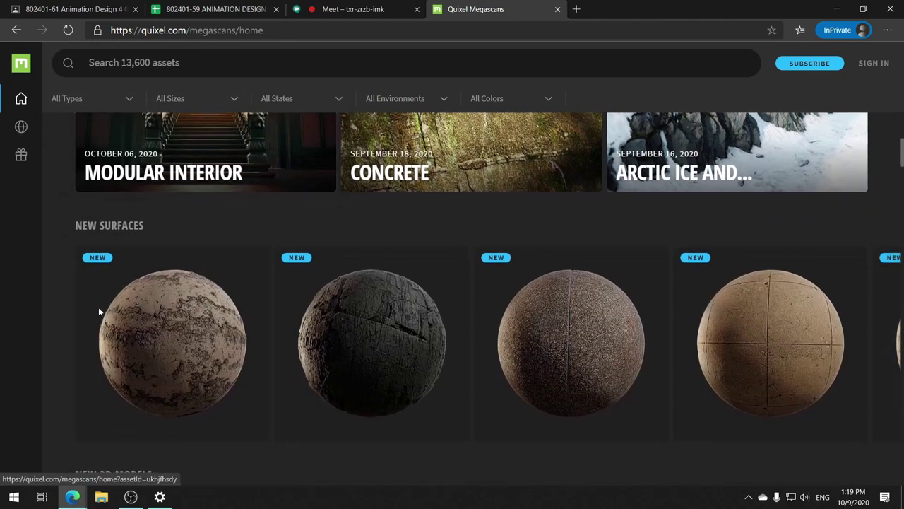
scroll(202, 350, down, 5)
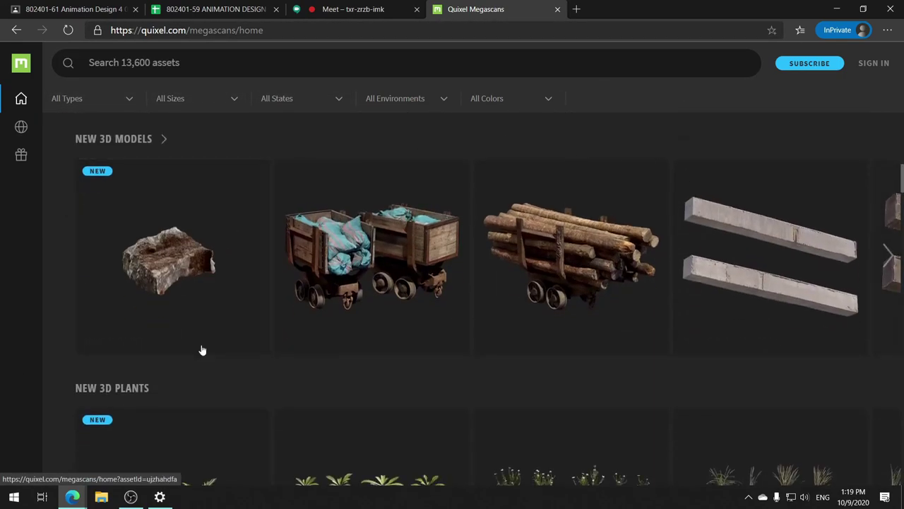
scroll(460, 254, down, 4)
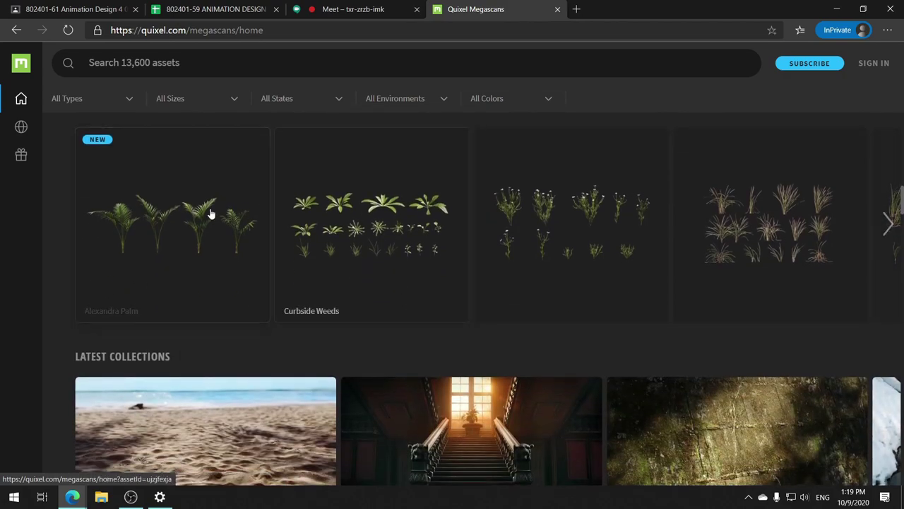
scroll(389, 424, down, 2)
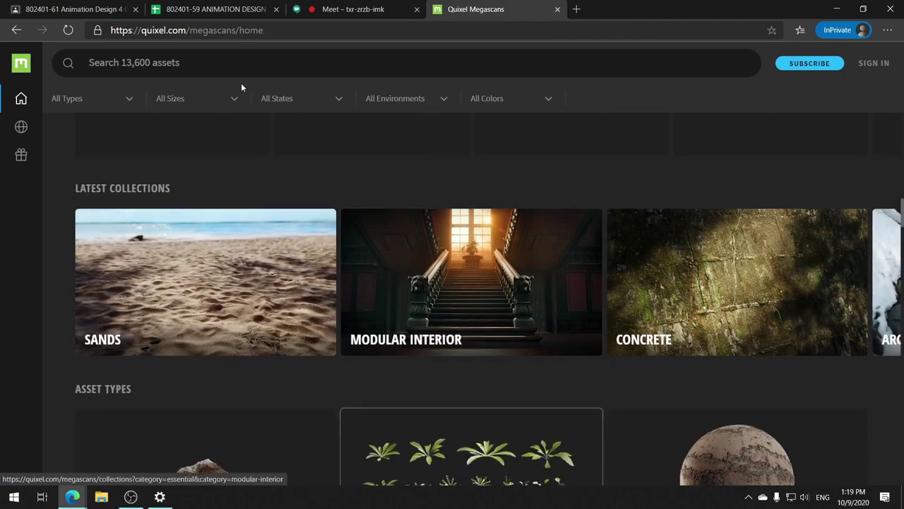
mouse_move(21, 99)
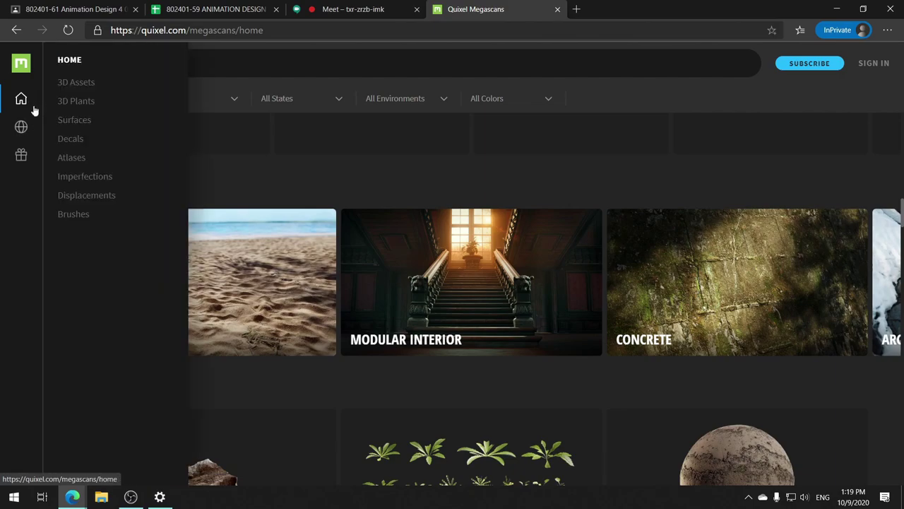
click(21, 128)
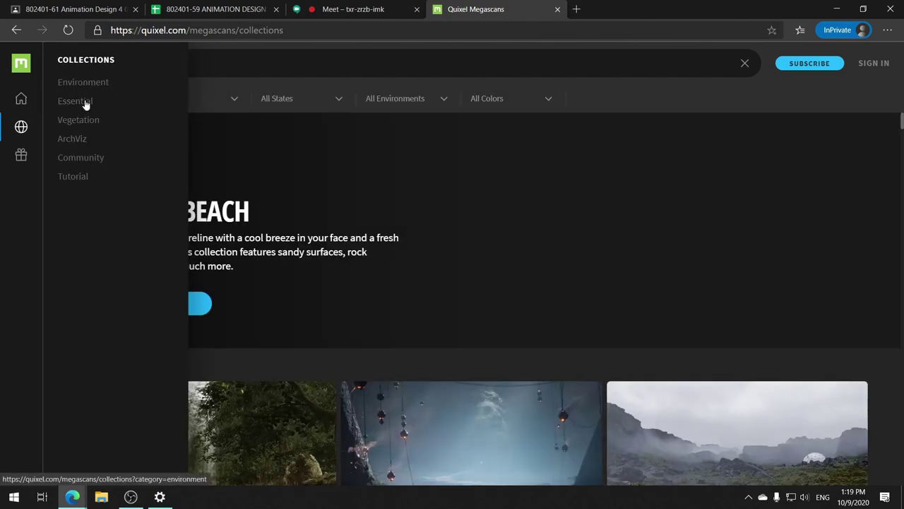
scroll(467, 157, down, 2)
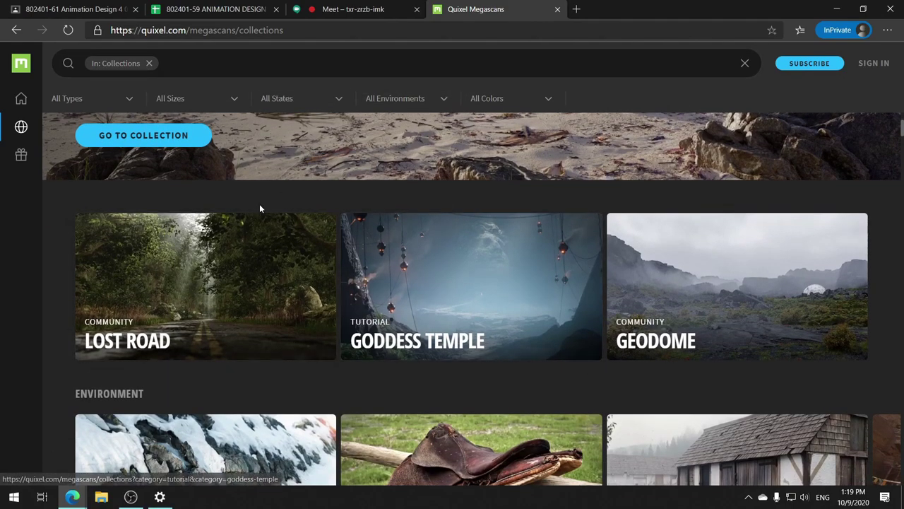
scroll(259, 206, up, 2)
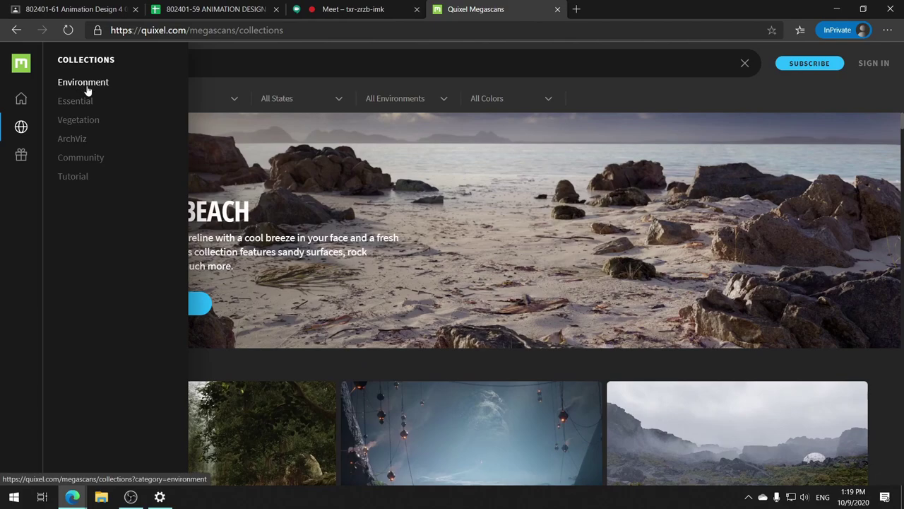
- Open Environment, then the Natural collections, and scroll through its 18 collections
click(83, 84)
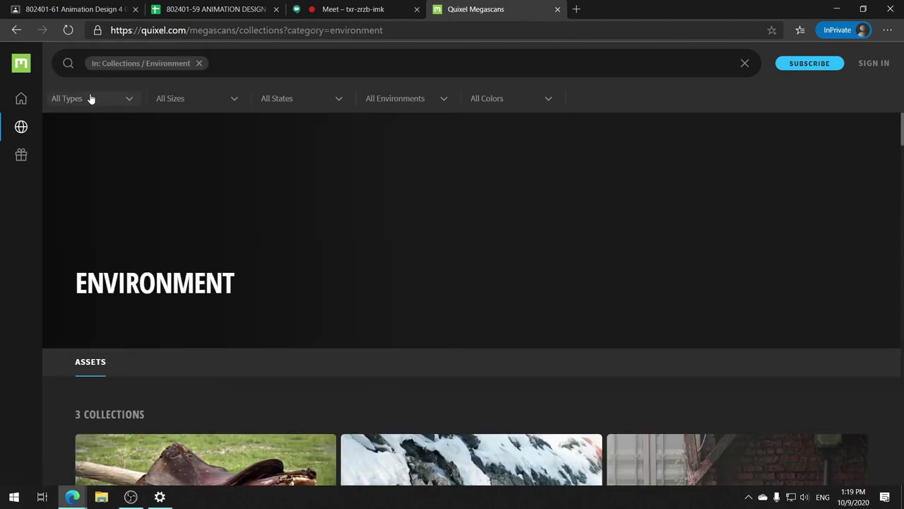
scroll(98, 153, down, 3)
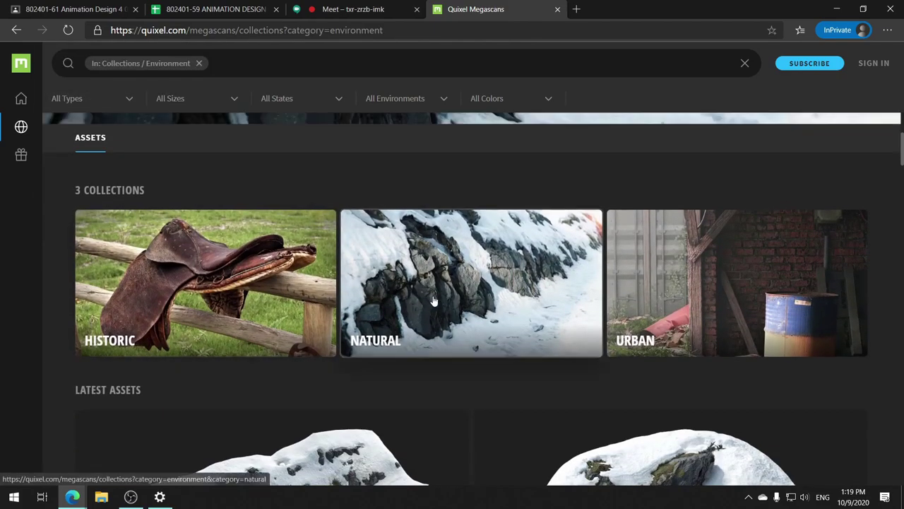
click(434, 301)
scroll(445, 304, down, 3)
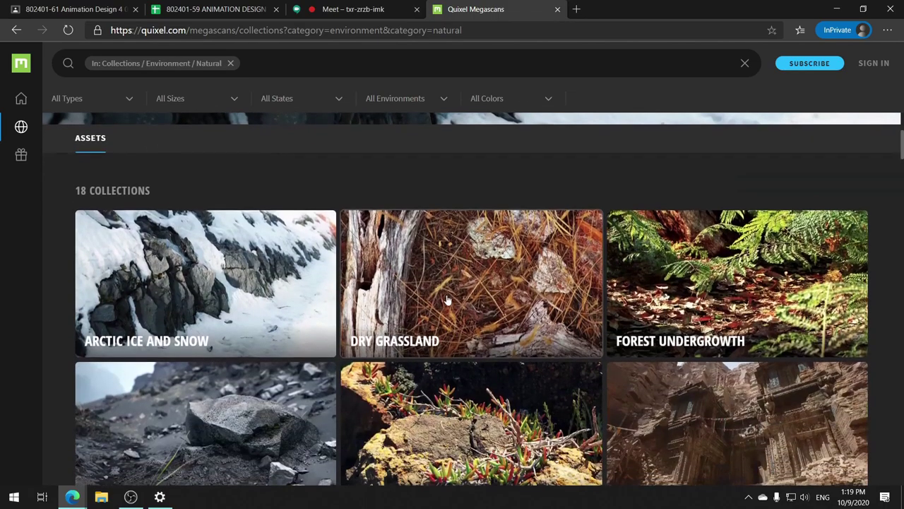
scroll(431, 311, down, 3)
scroll(417, 318, up, 3)
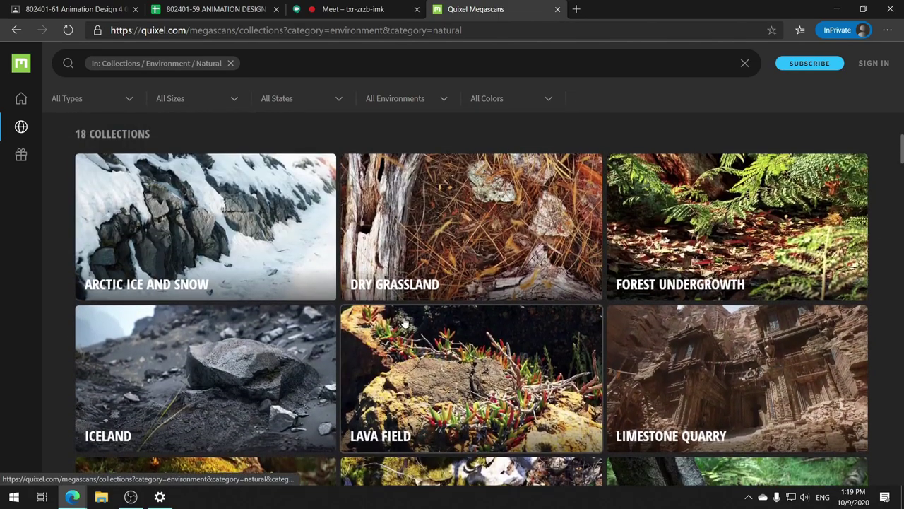
scroll(406, 321, down, 2)
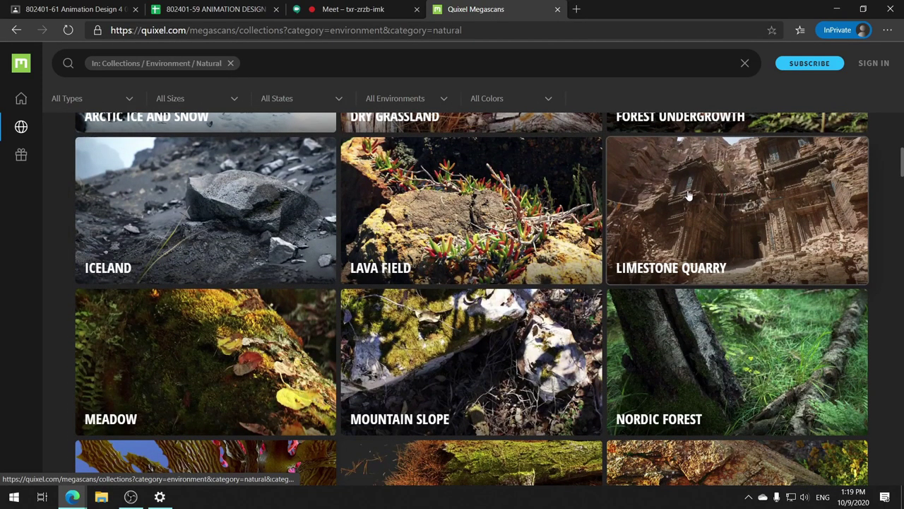
- Open Limestone Quarry and scroll through assets like Quarry Cliff, Limestone Slab and Limestone Rocks
click(706, 223)
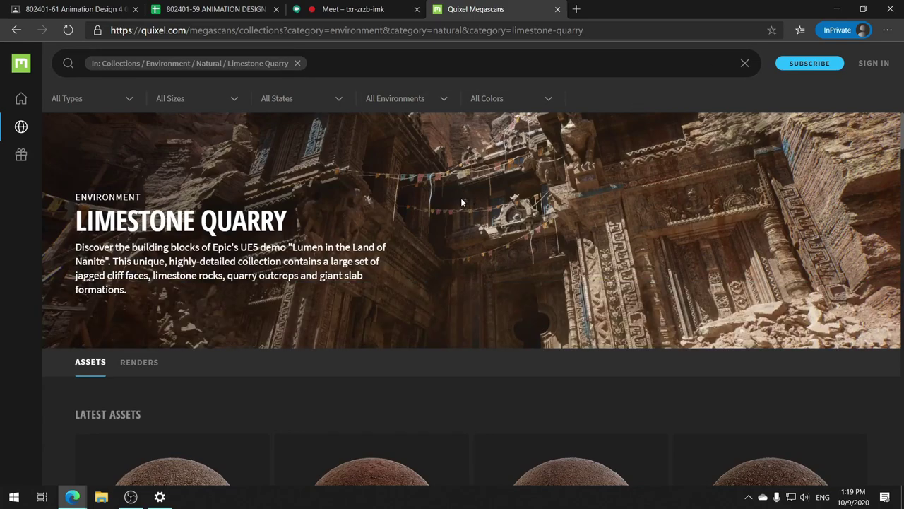
scroll(253, 266, down, 3)
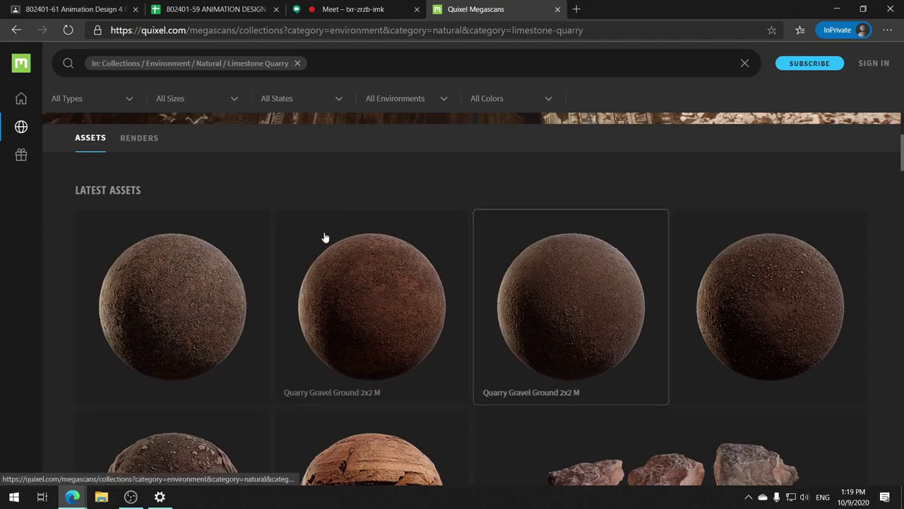
scroll(347, 265, down, 2)
scroll(346, 265, down, 2)
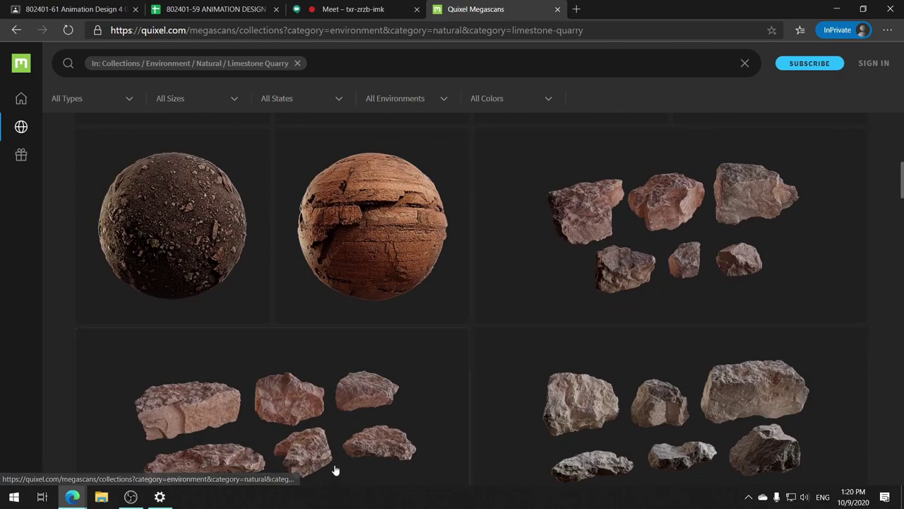
scroll(761, 409, down, 3)
scroll(389, 282, down, 1)
scroll(354, 240, down, 1)
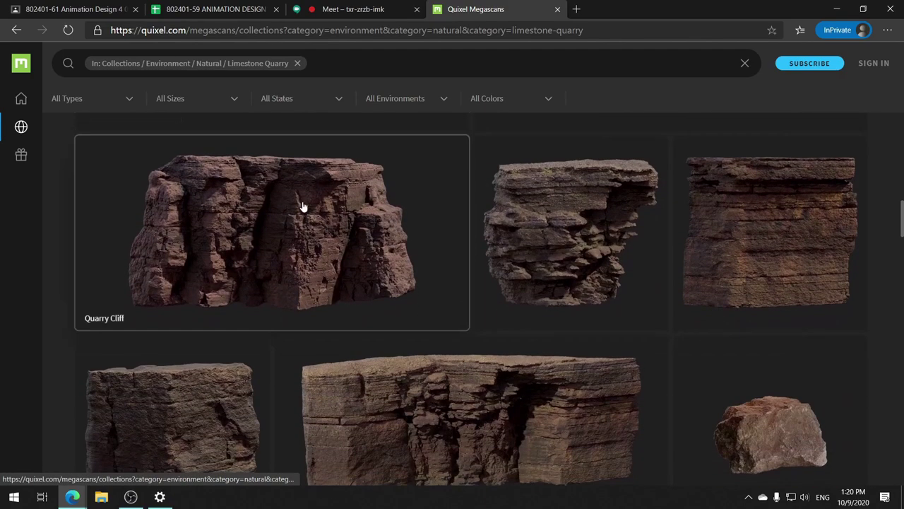
scroll(606, 377, down, 1)
scroll(607, 377, down, 3)
scroll(474, 343, down, 2)
scroll(480, 355, down, 1)
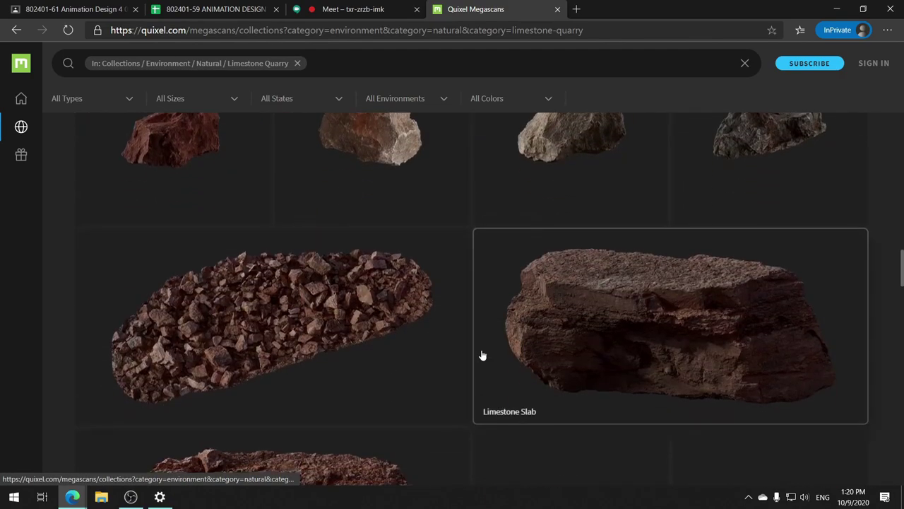
scroll(485, 358, down, 3)
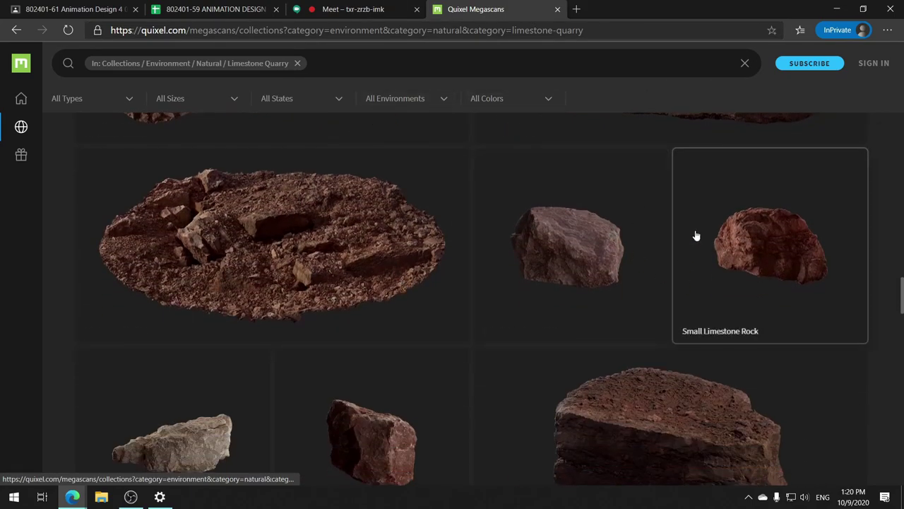
scroll(688, 250, down, 3)
scroll(679, 252, down, 3)
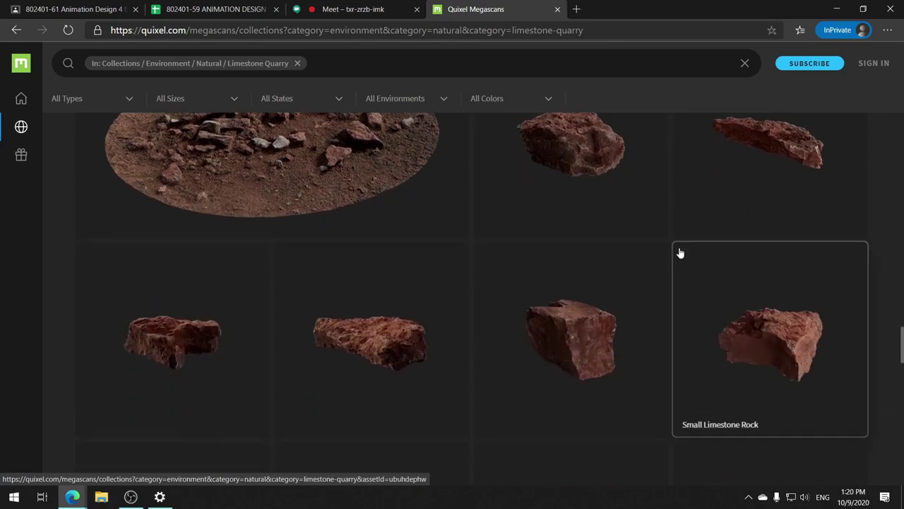
scroll(658, 261, down, 1)
scroll(664, 251, down, 3)
scroll(672, 239, up, 2)
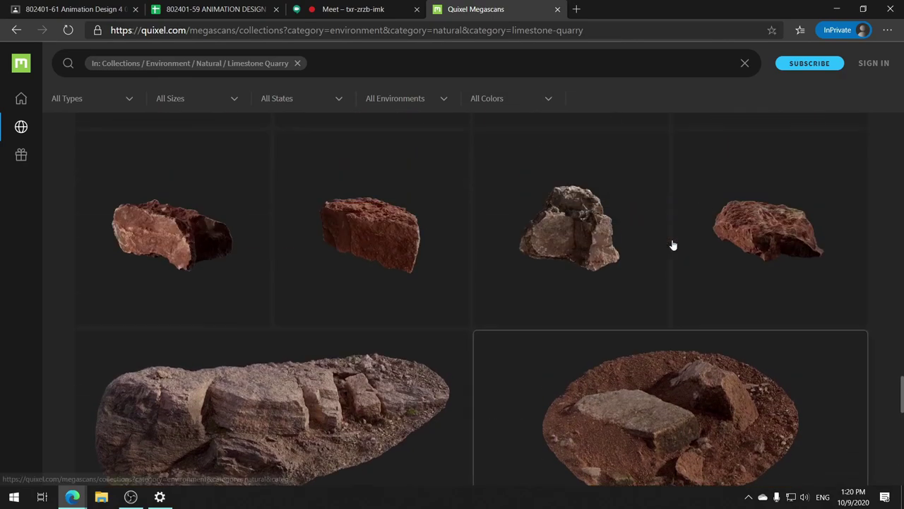
scroll(672, 243, down, 3)
scroll(672, 243, down, 2)
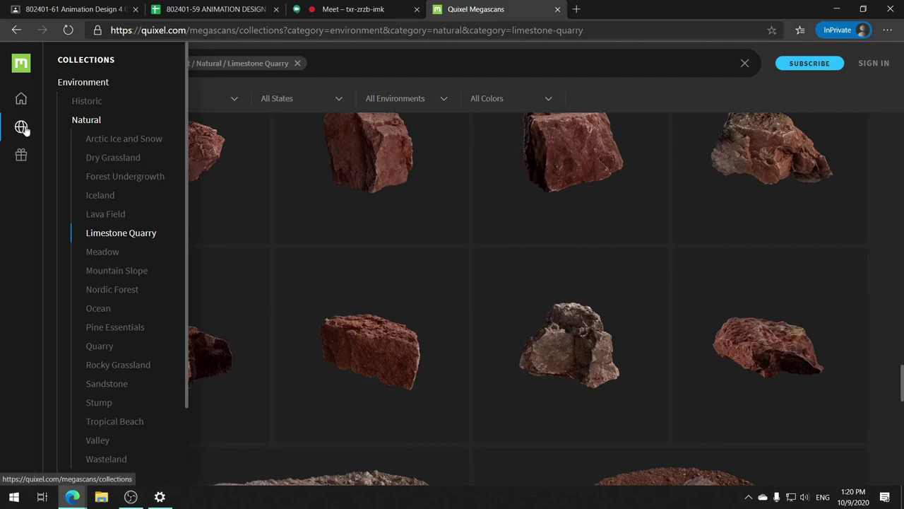
- Open the 3D Plants category and scroll through its grid
click(21, 98)
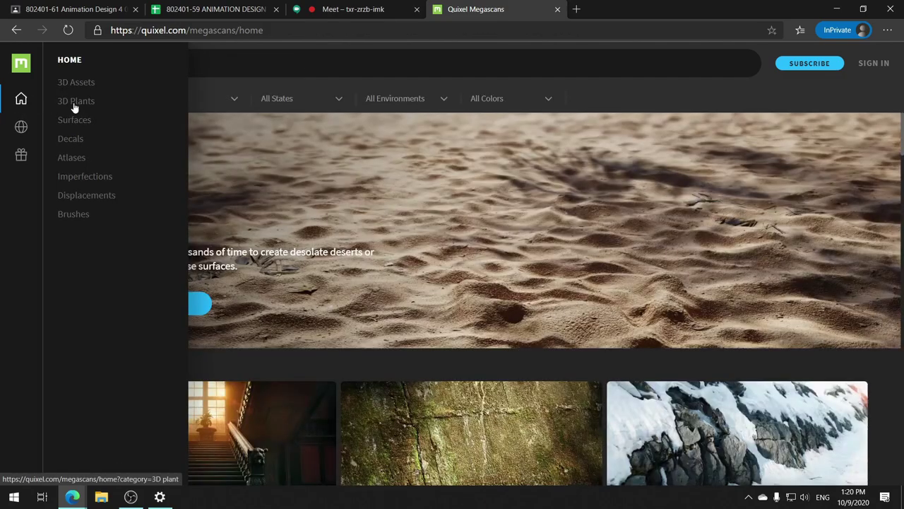
click(75, 103)
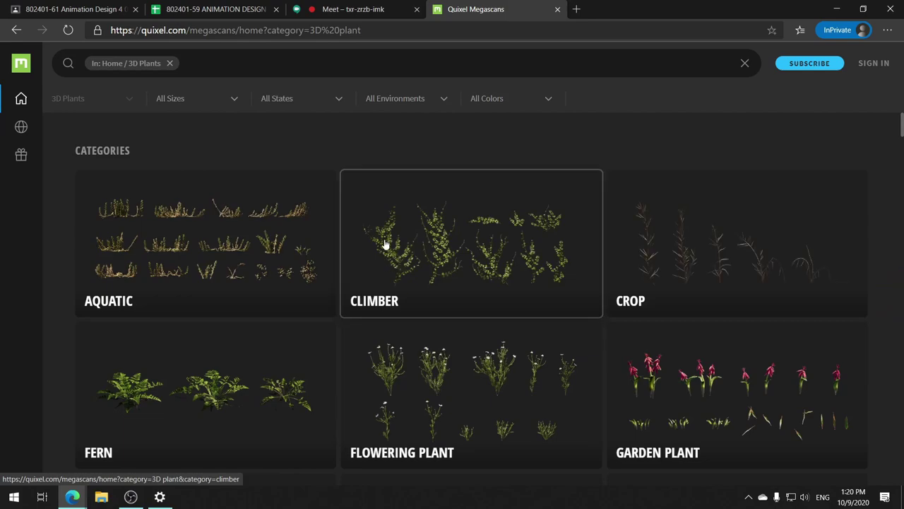
scroll(434, 318, down, 5)
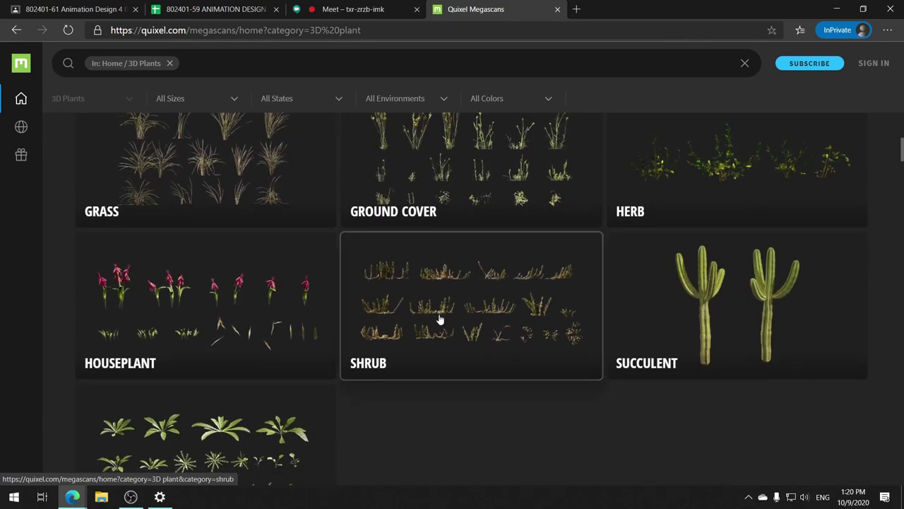
scroll(436, 321, down, 3)
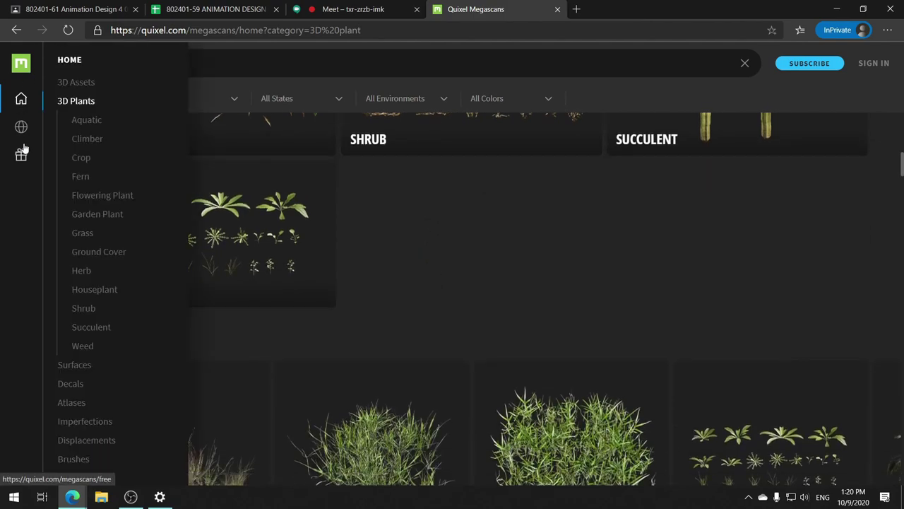
- Open the Atlases category and scroll up and down its asset grid
click(31, 107)
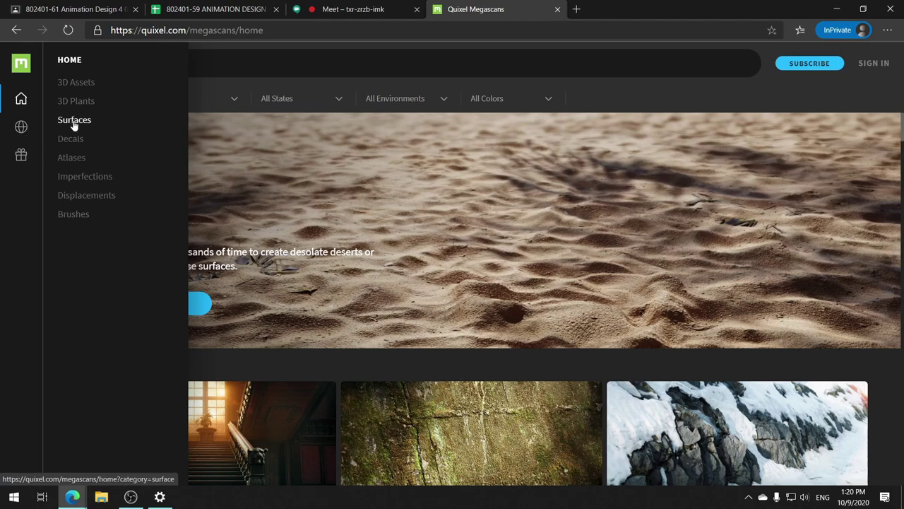
click(80, 167)
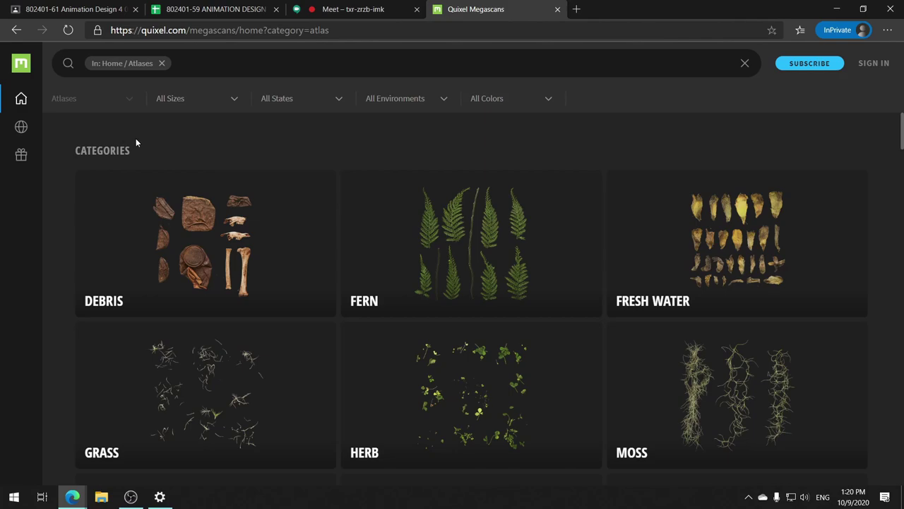
scroll(299, 335, down, 3)
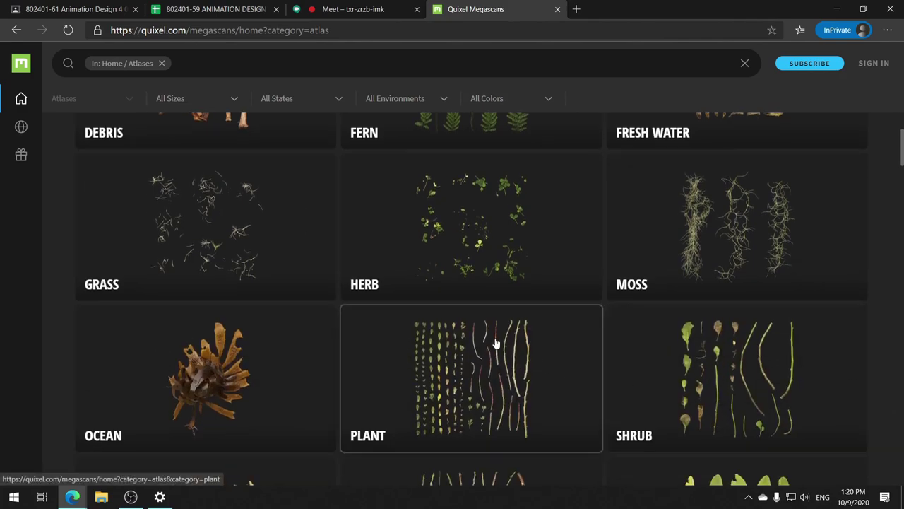
scroll(496, 344, down, 4)
scroll(299, 329, up, 4)
scroll(285, 332, down, 4)
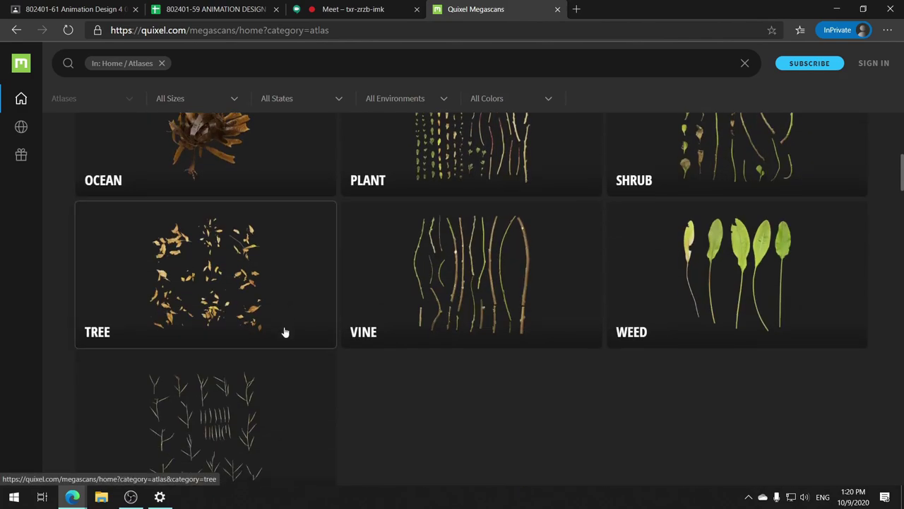
scroll(285, 332, down, 1)
scroll(561, 307, up, 1)
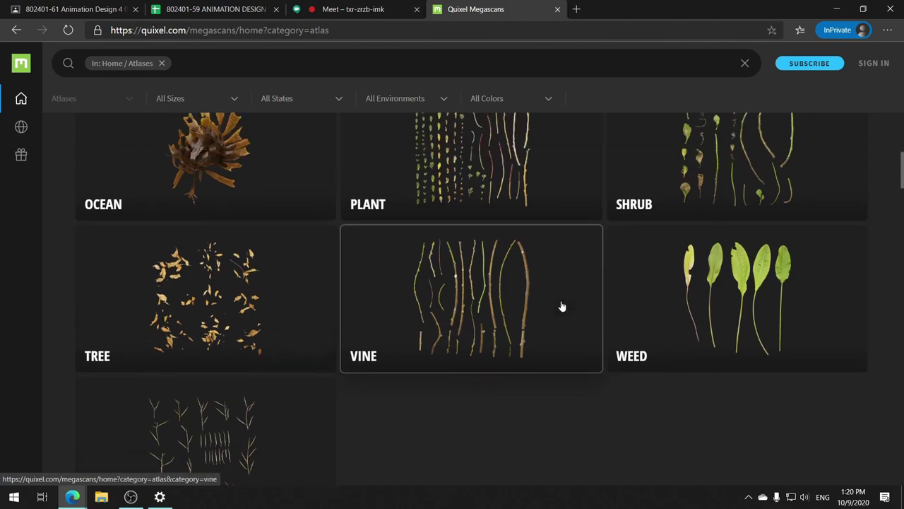
scroll(737, 339, up, 5)
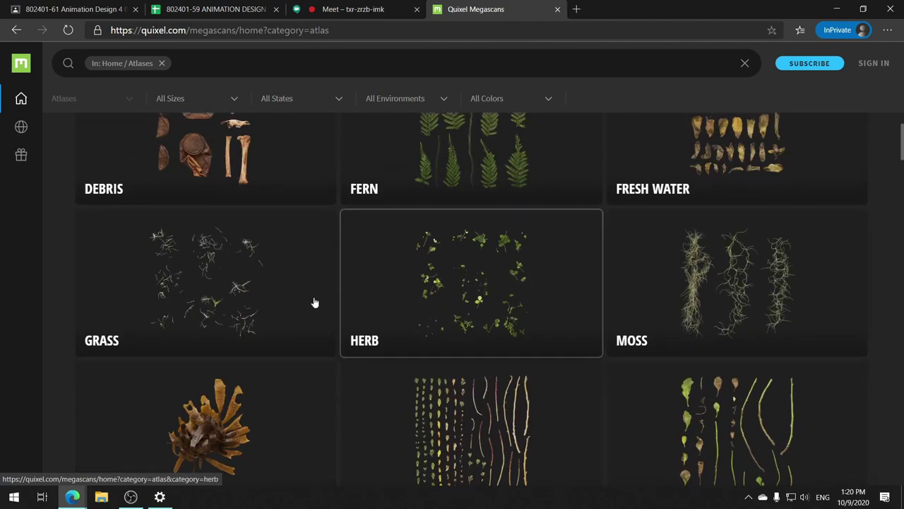
scroll(370, 420, up, 2)
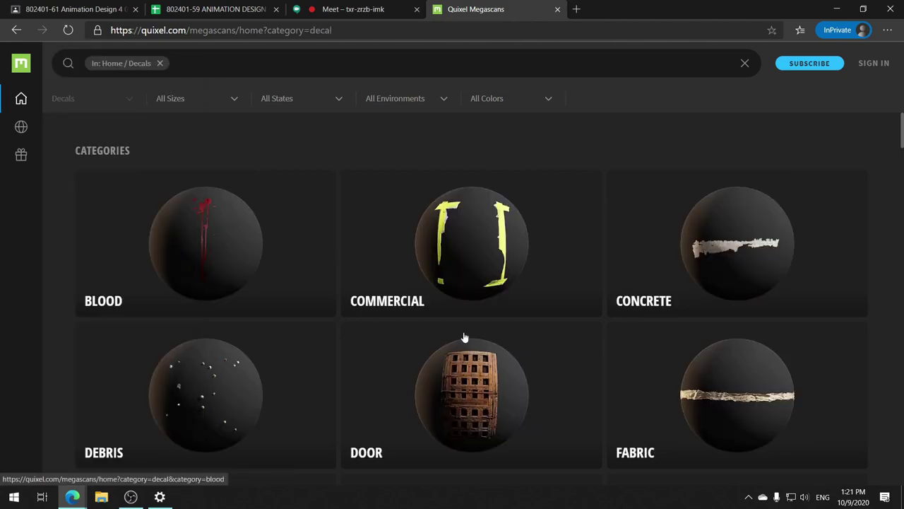
scroll(471, 374, down, 3)
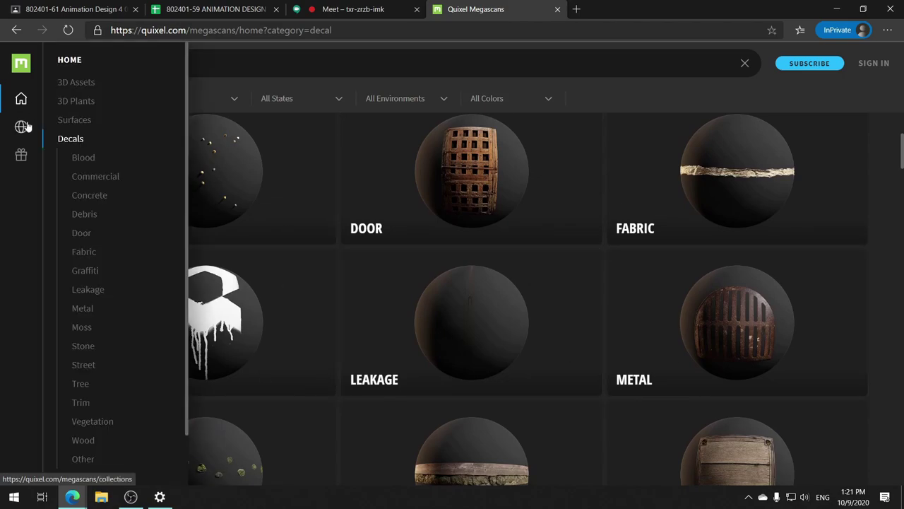
- View Surfaces, then the 3D Assets categories from Antique through Wood
click(86, 122)
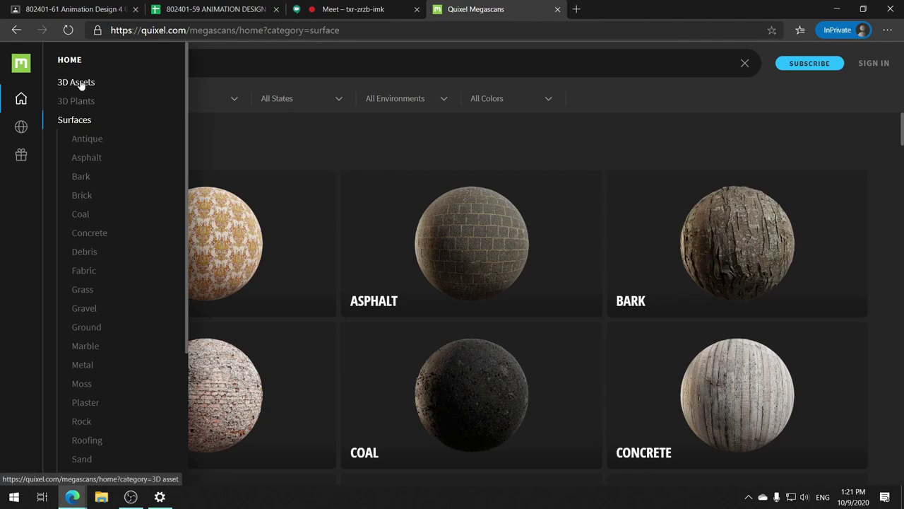
click(82, 84)
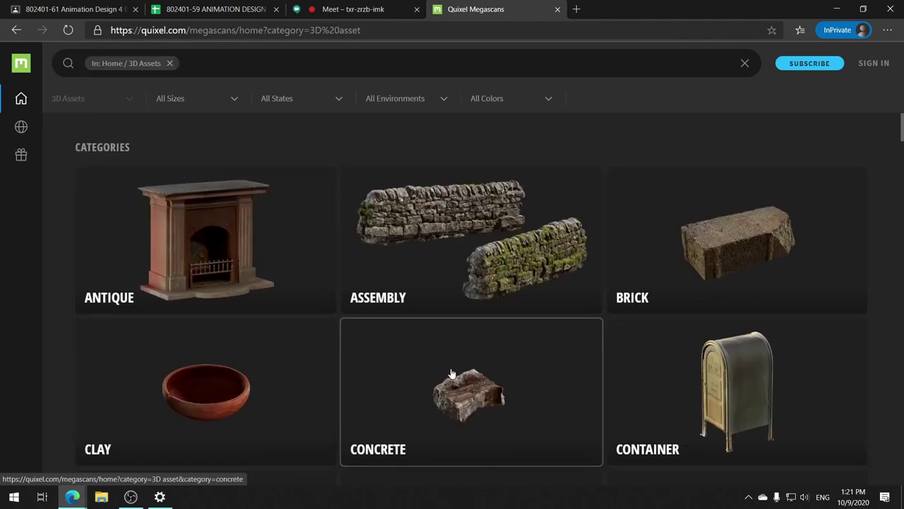
scroll(579, 403, down, 5)
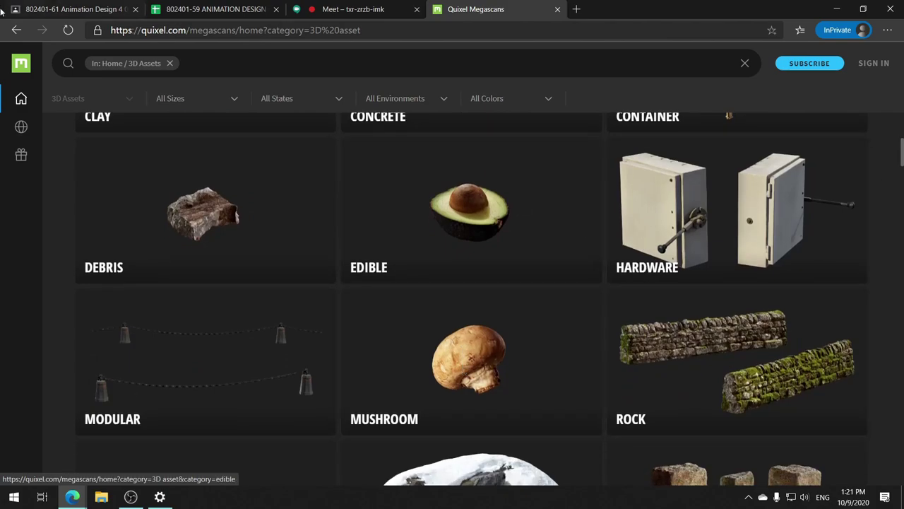
scroll(214, 185, down, 4)
scroll(214, 185, down, 4)
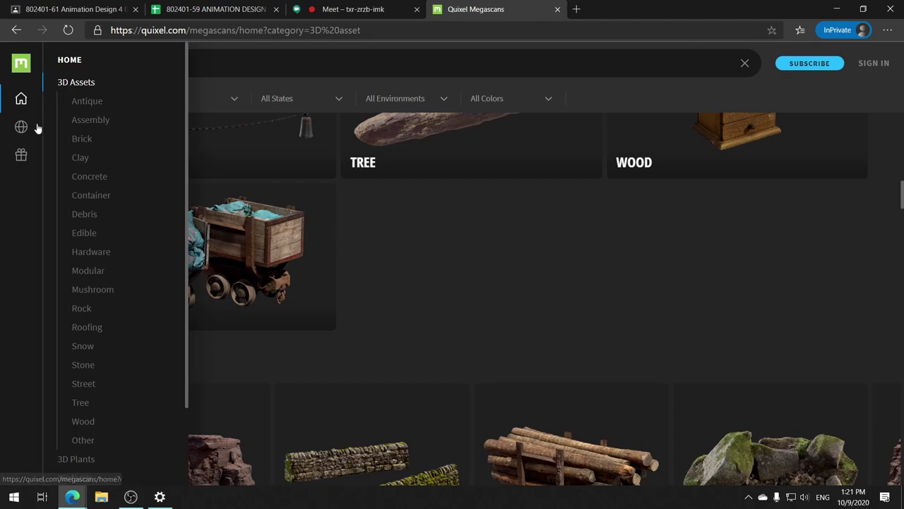
- View the Imperfections category from the Home sidebar
click(20, 101)
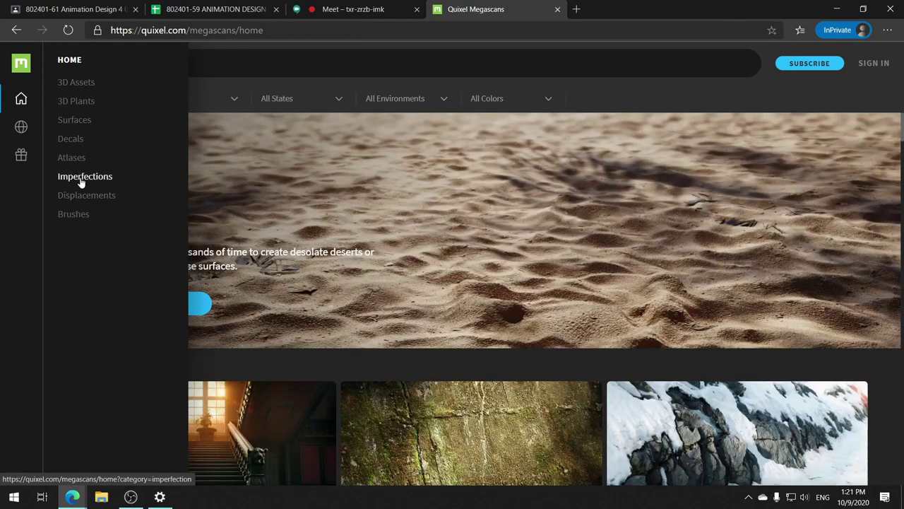
click(80, 182)
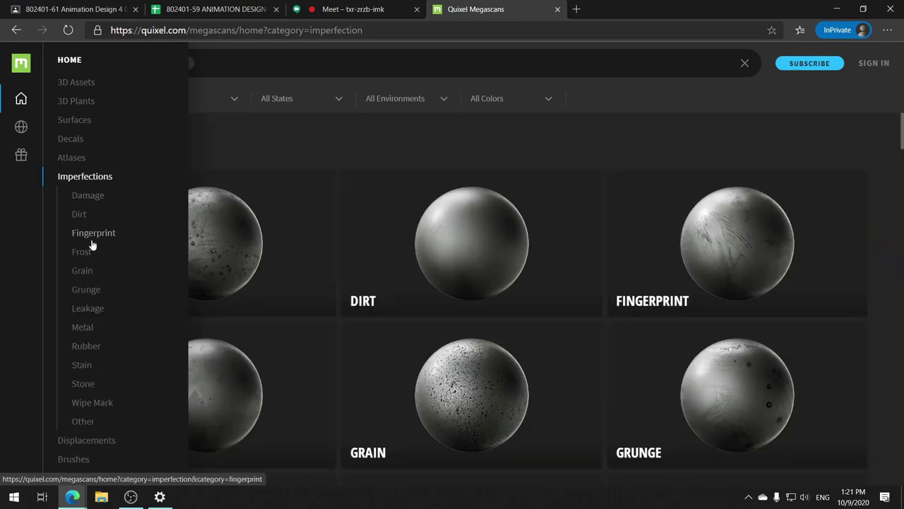
click(21, 99)
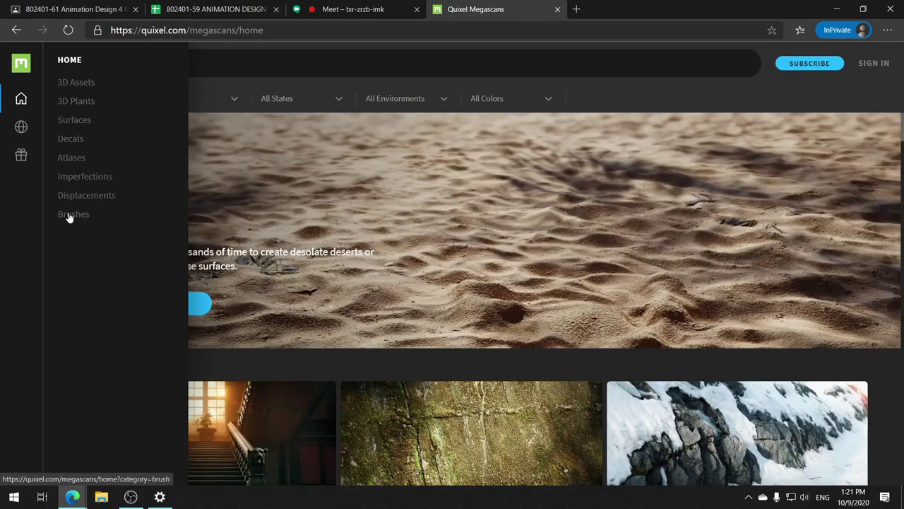
- Browse the Blood brushes under Brushes, then return to the Megascans home page
click(71, 214)
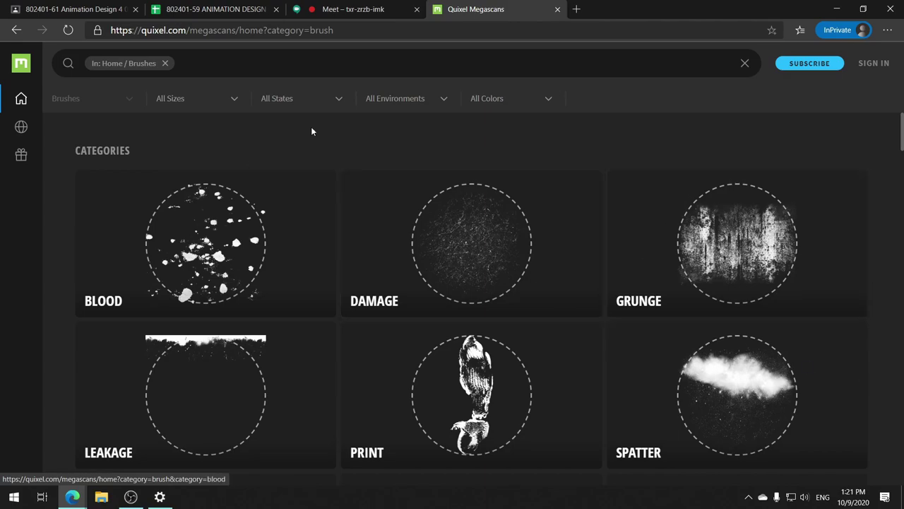
scroll(582, 242, down, 4)
scroll(515, 313, up, 3)
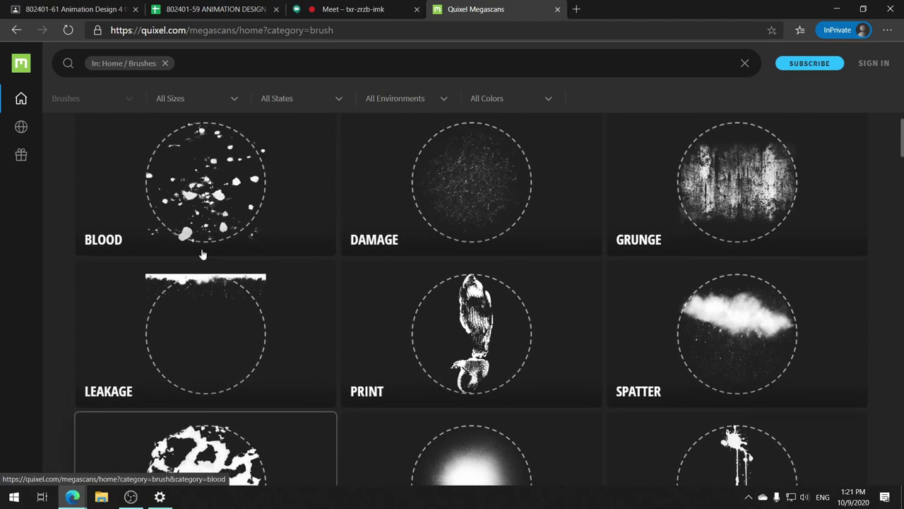
click(236, 187)
scroll(565, 383, down, 5)
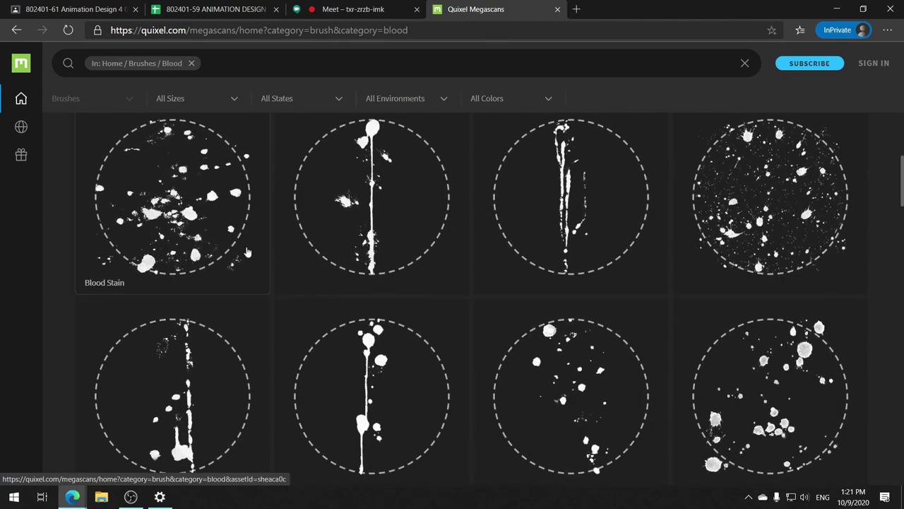
scroll(396, 296, down, 4)
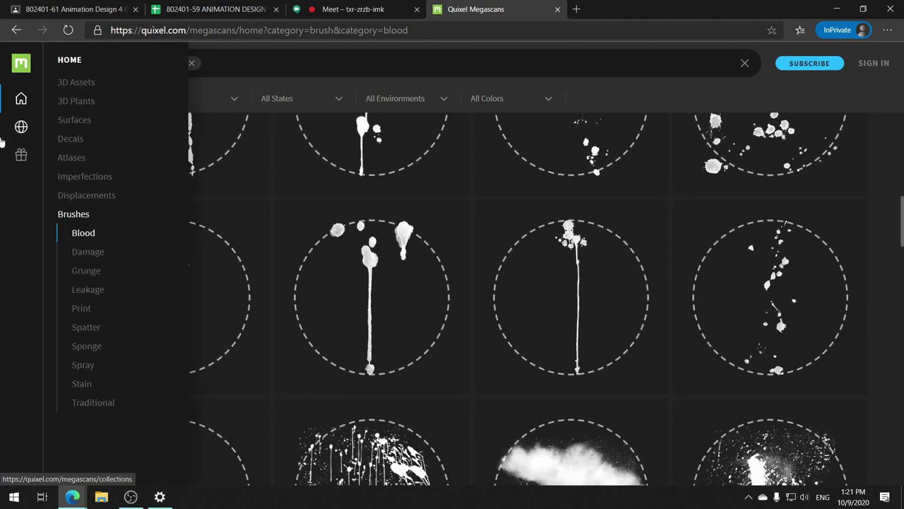
click(19, 100)
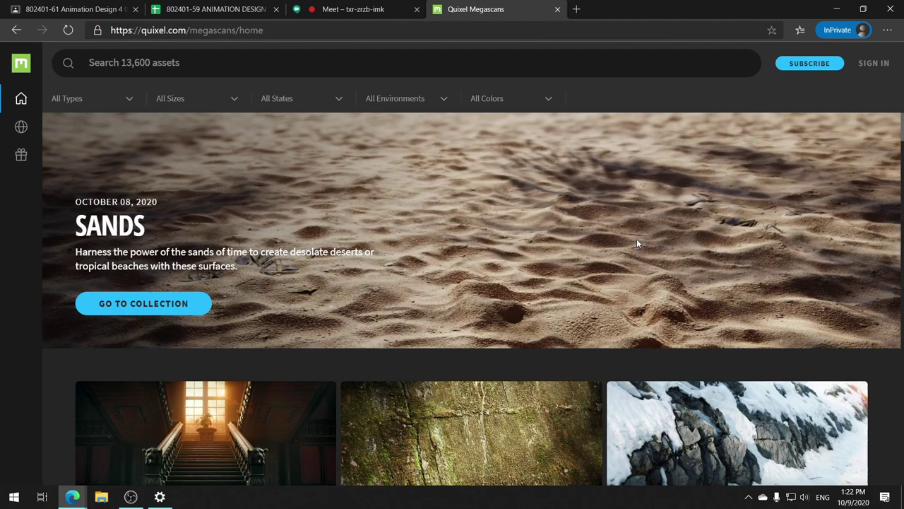
- Open the Quixel pricing page and scroll to the Unlimited Access for UE4 offer
click(810, 63)
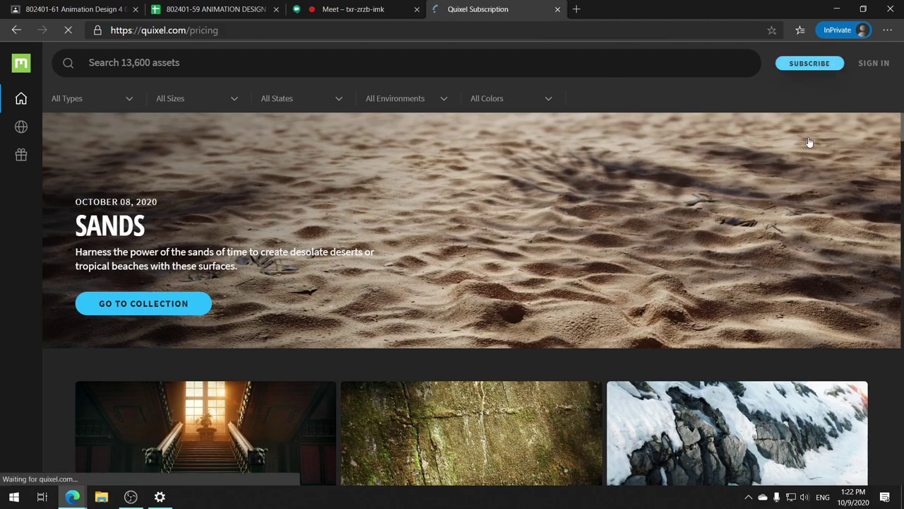
scroll(629, 230, down, 2)
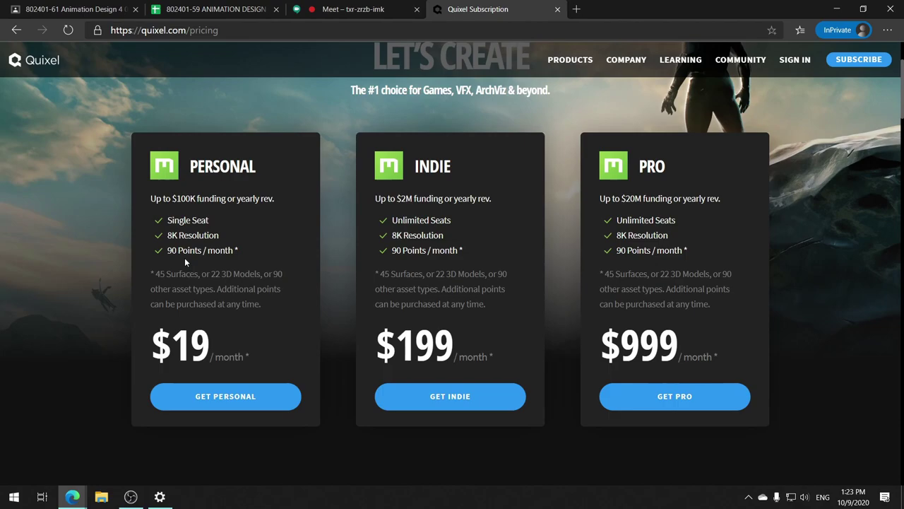
scroll(64, 282, down, 4)
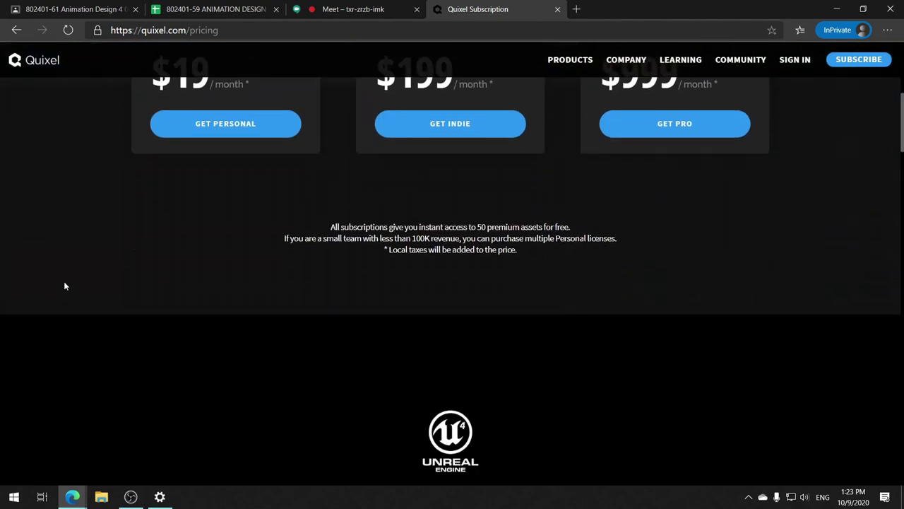
scroll(663, 185, down, 4)
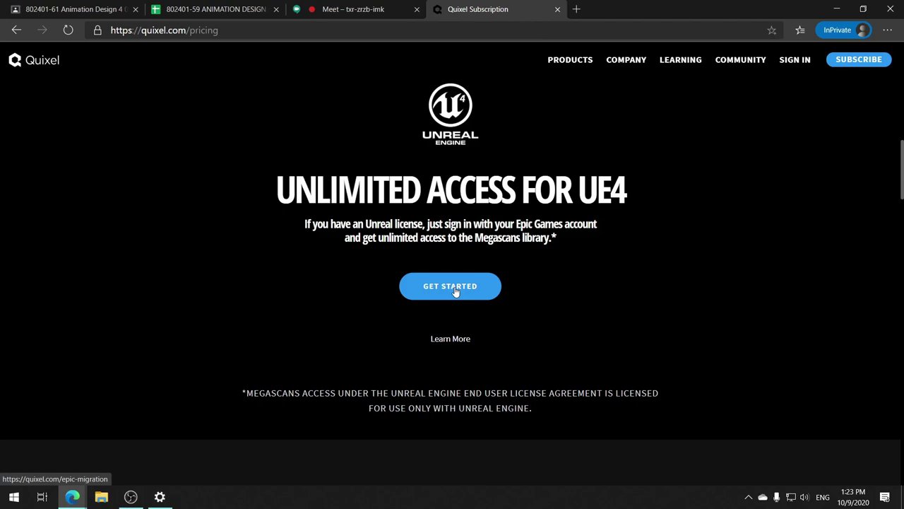
- Choose Get Started on the UE4 offer and sign in with Epic Games
click(456, 290)
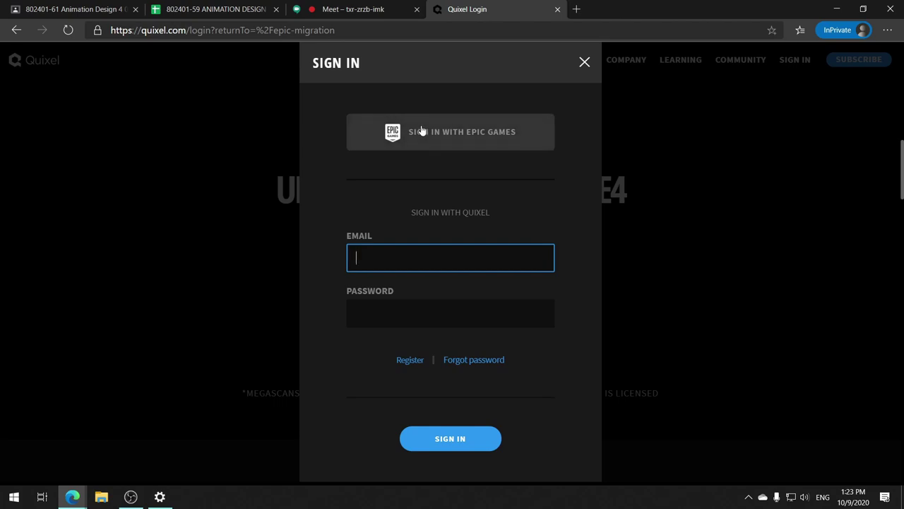
click(466, 136)
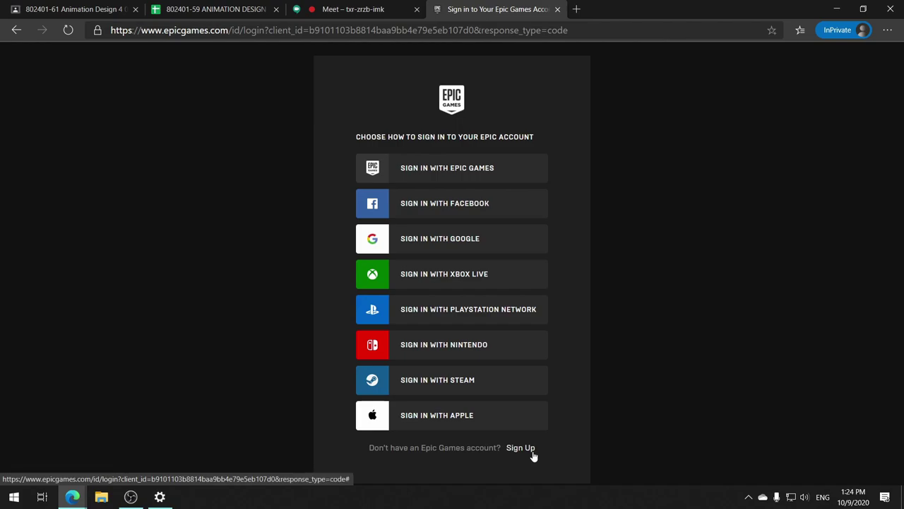
- Create a new Epic Games account by signing up with a Google account
click(533, 453)
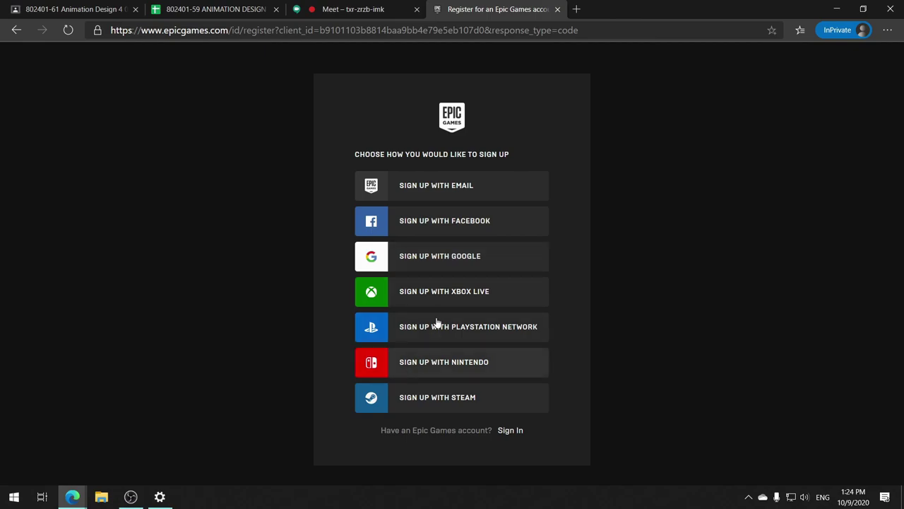
click(458, 259)
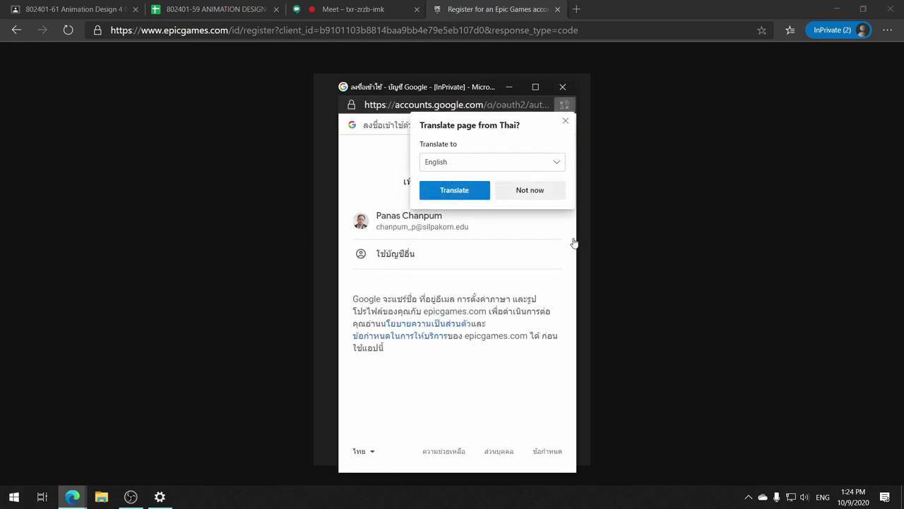
click(440, 229)
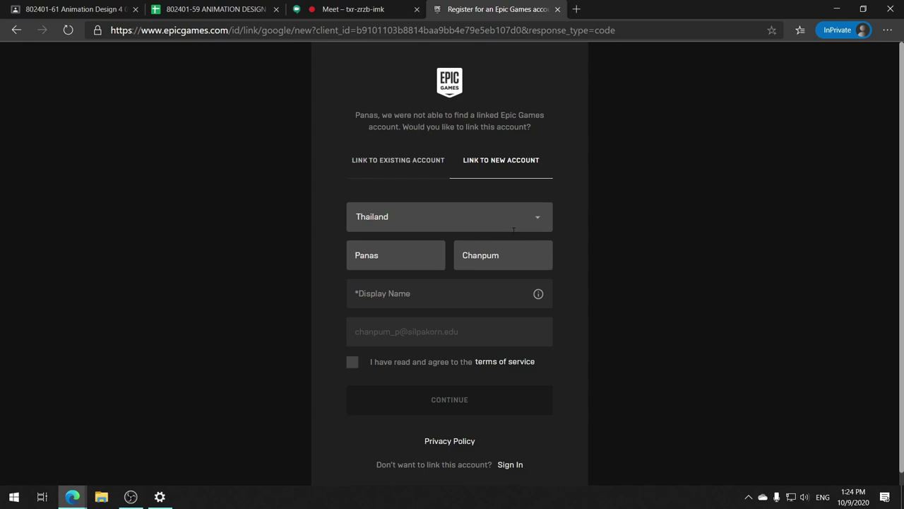
- Enter a display name for the new account
click(457, 297)
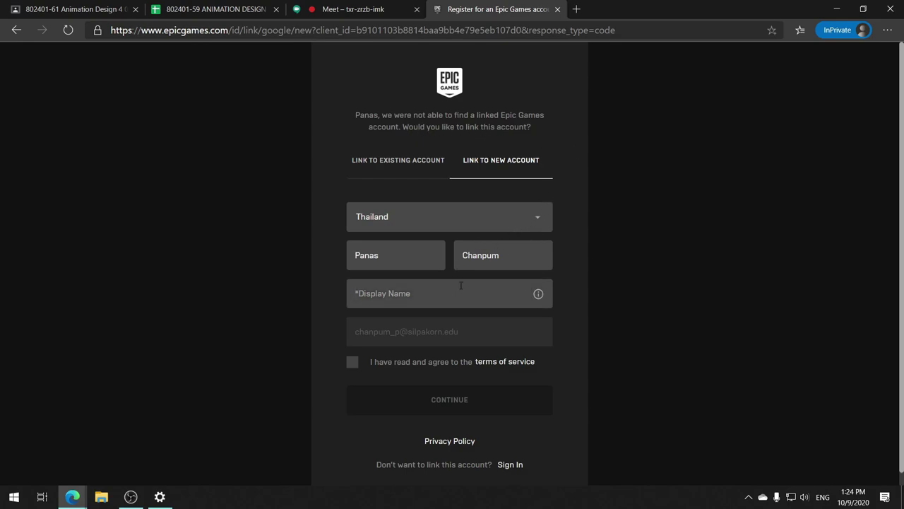
text(Pa)
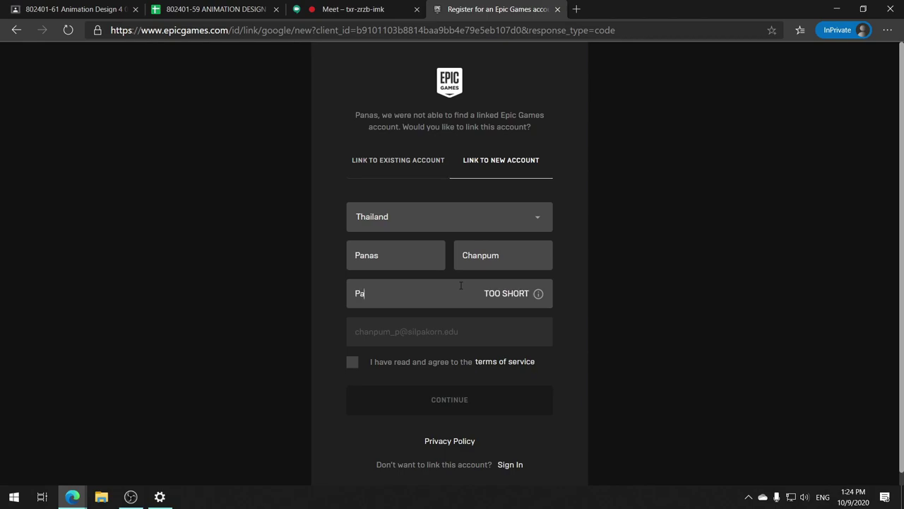
text(nas)
text(C)
text(hanpum)
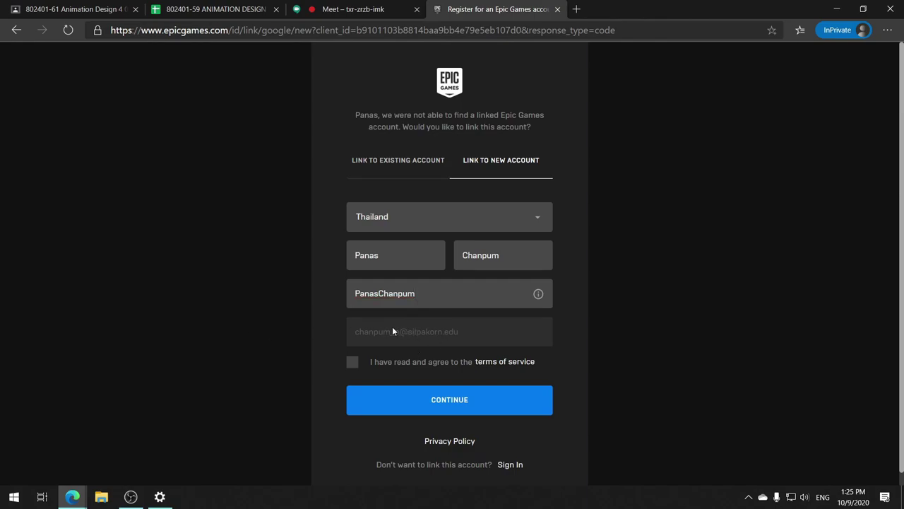
- Accept the terms of service and verify the e-mail with the six-digit security code
click(354, 363)
click(480, 412)
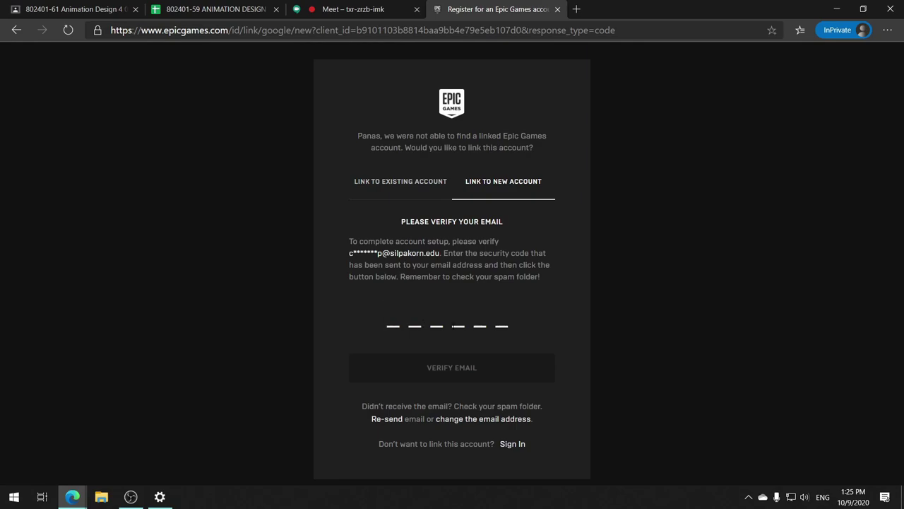
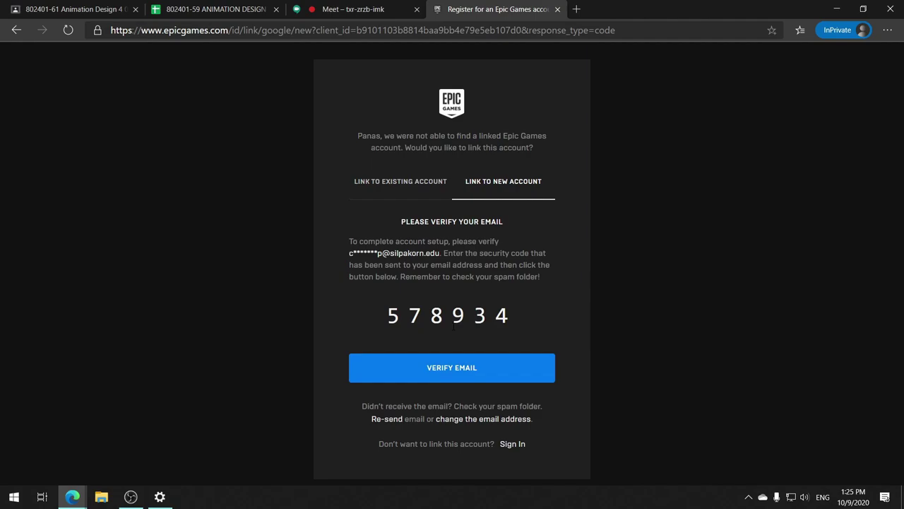
click(491, 375)
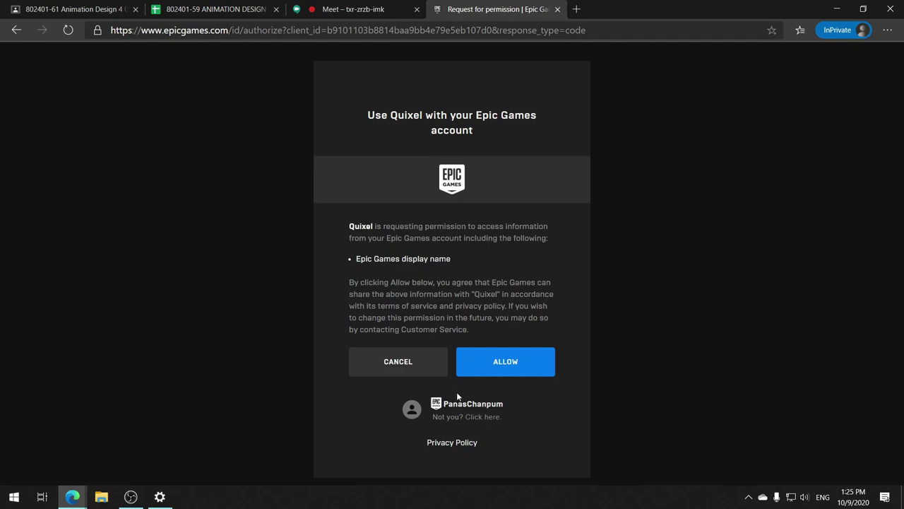
- Allow Quixel to access the Epic Games account's display name
click(499, 370)
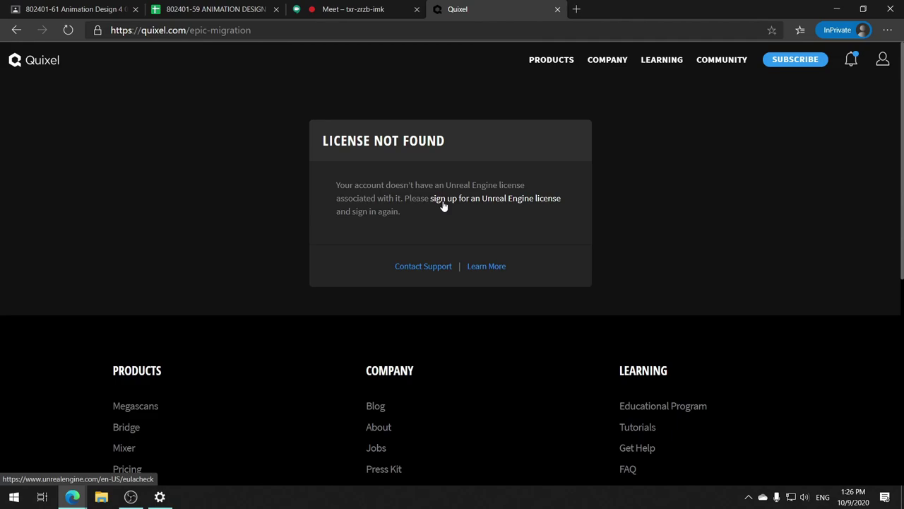
- Sign in to the Unreal Engine site with Google through the license sign-up link
click(444, 200)
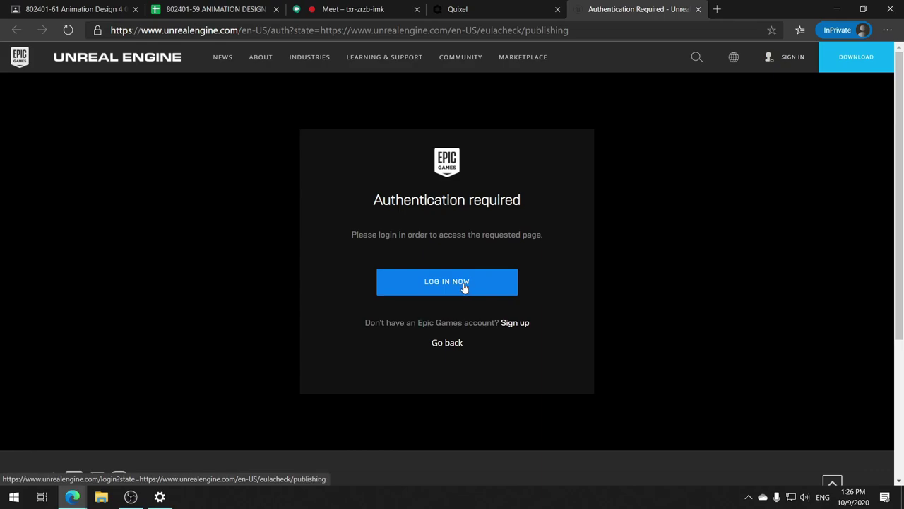
click(464, 286)
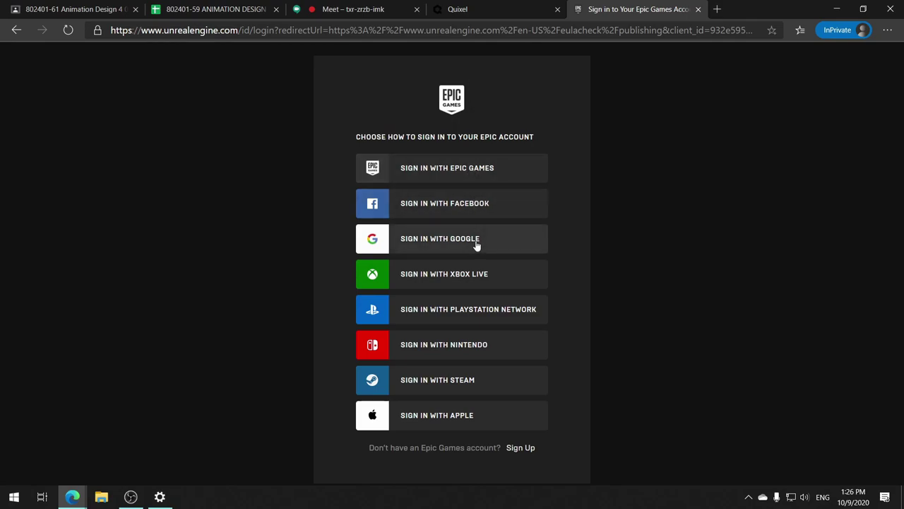
click(477, 242)
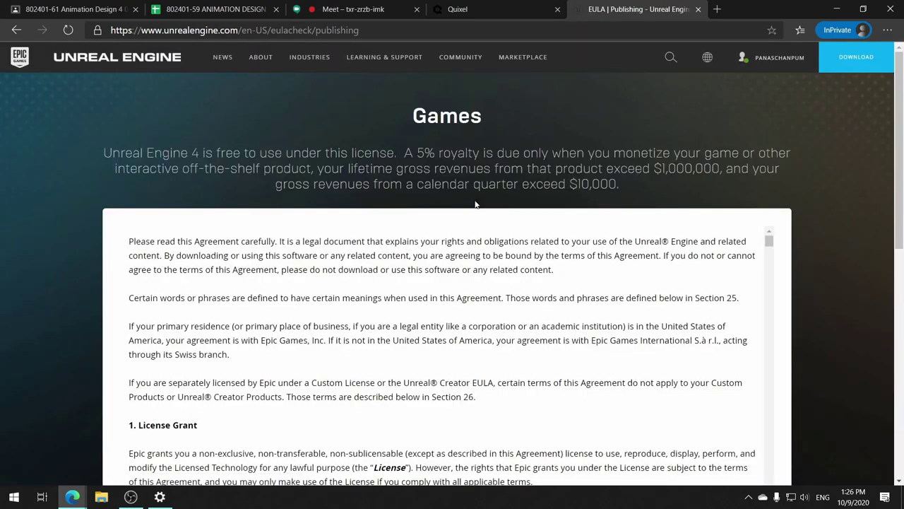
- Tick the publishing EULA checkbox and accept the license agreement
scroll(440, 337, down, 5)
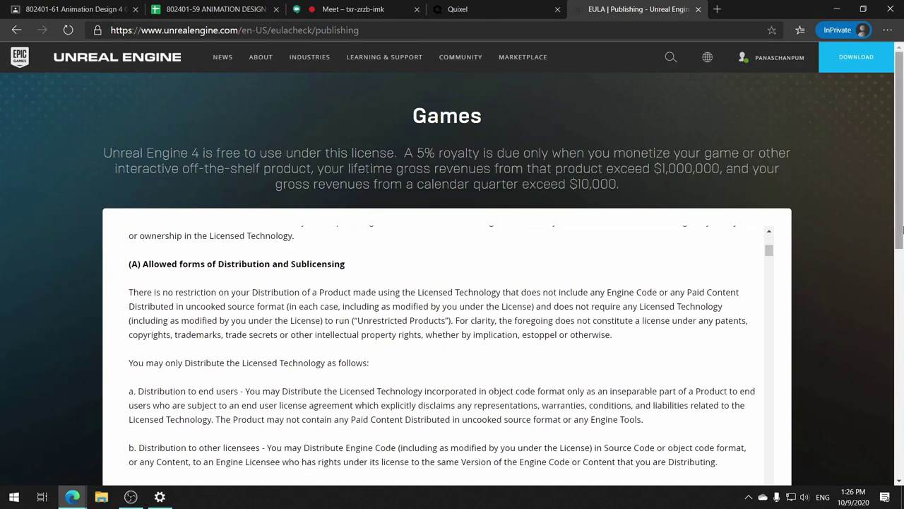
scroll(860, 228, down, 5)
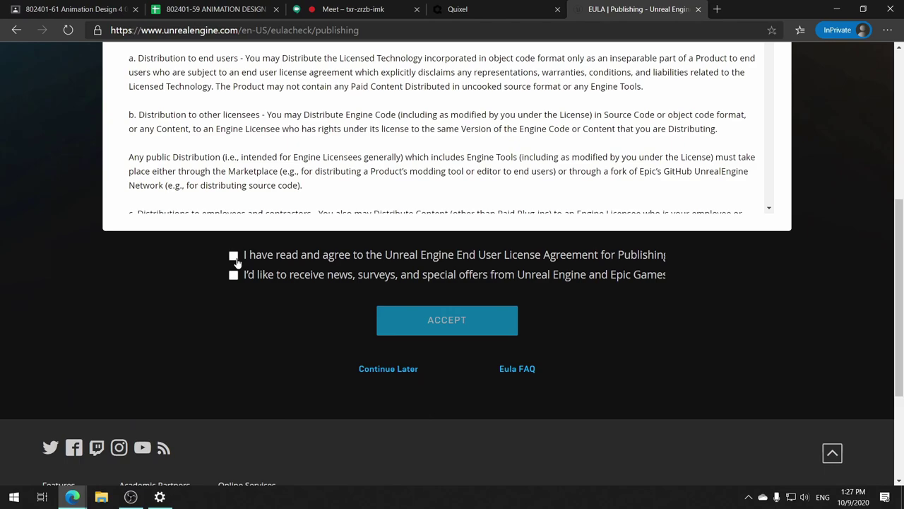
click(234, 256)
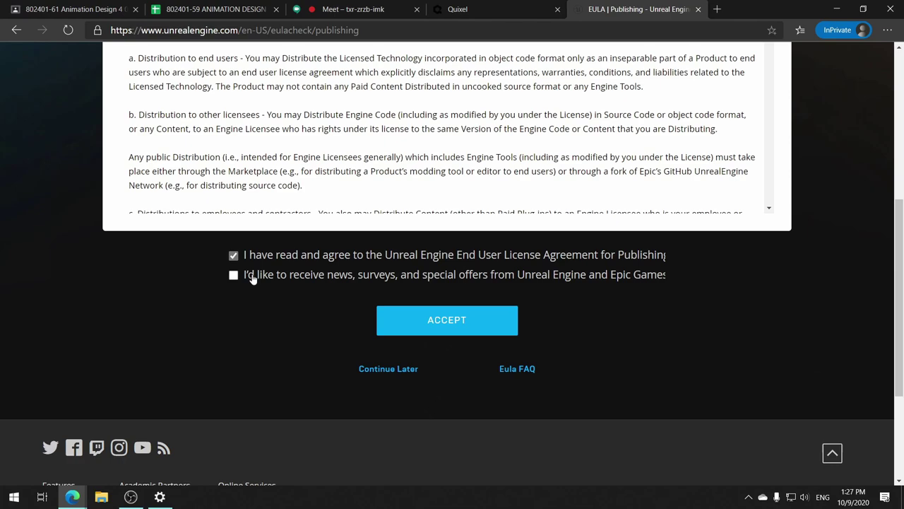
click(448, 320)
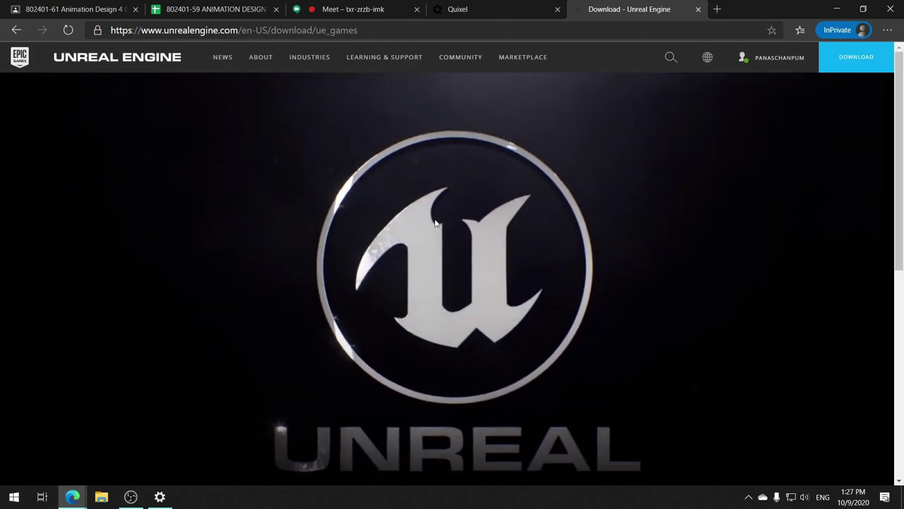
- Open the downloaded EpicInstaller .msi to launch the Epic Games Launcher setup
scroll(563, 297, down, 5)
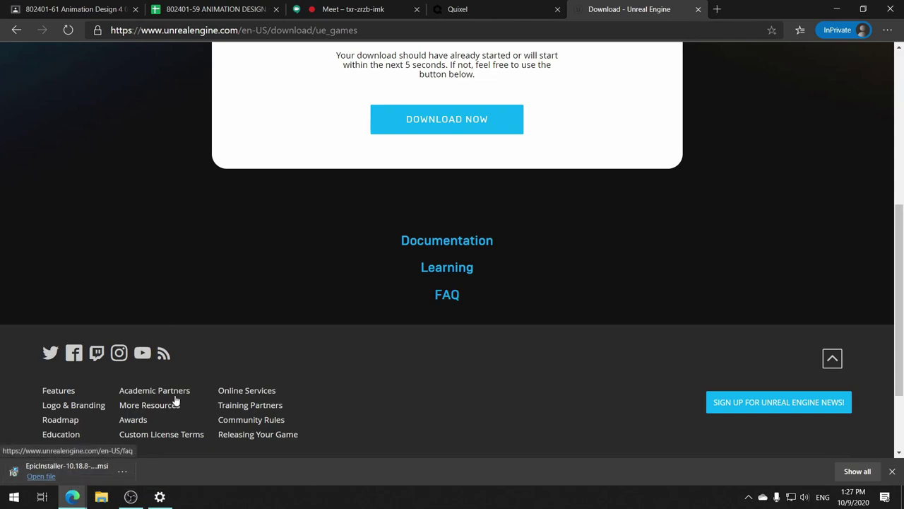
click(84, 469)
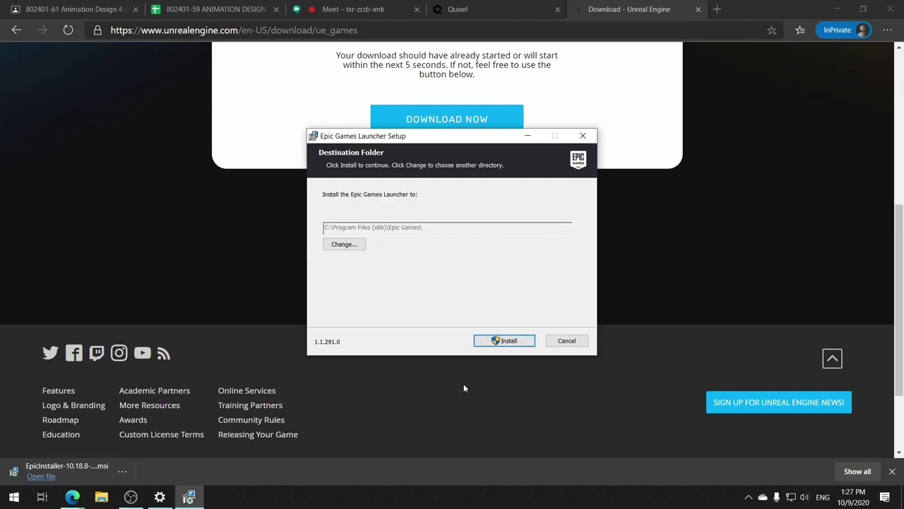
- Install the Epic Games Launcher into the default Epic Games destination folder
click(518, 344)
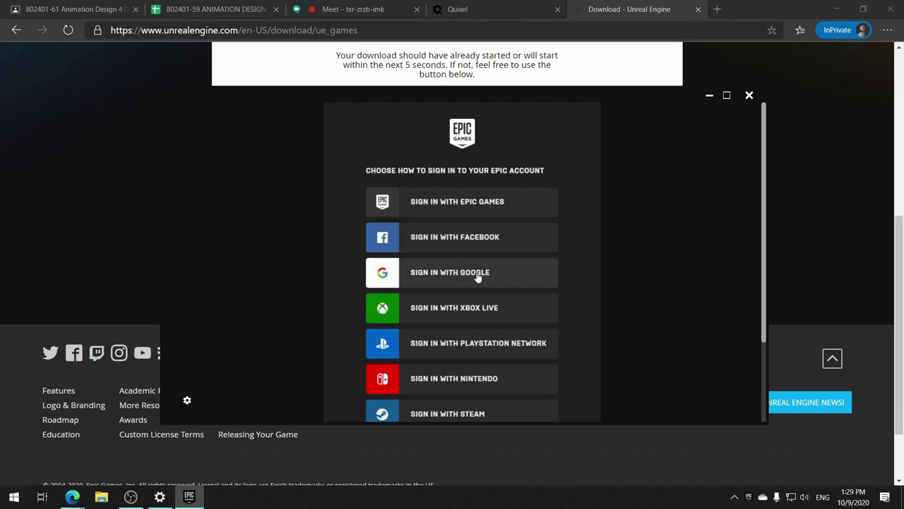
- Sign the launcher in with Google using the university account and its SU-NET username and password
click(477, 276)
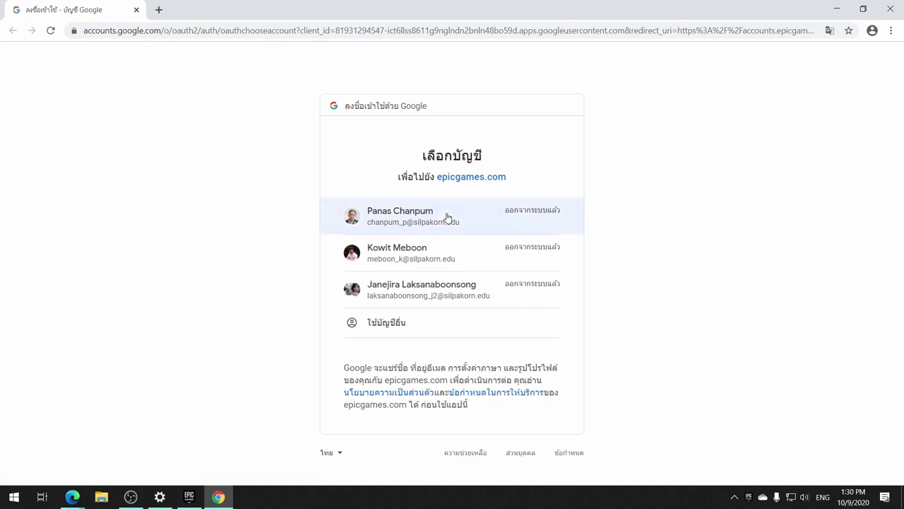
click(448, 224)
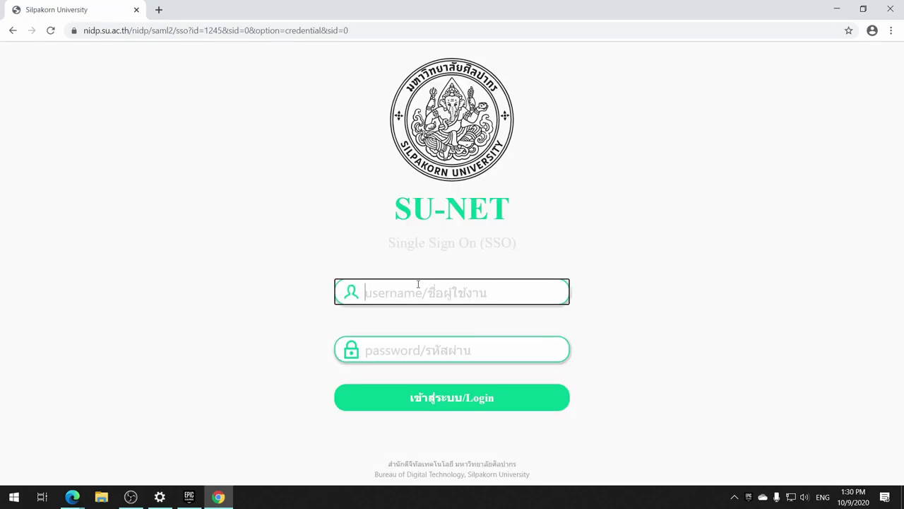
text(chanpum_)
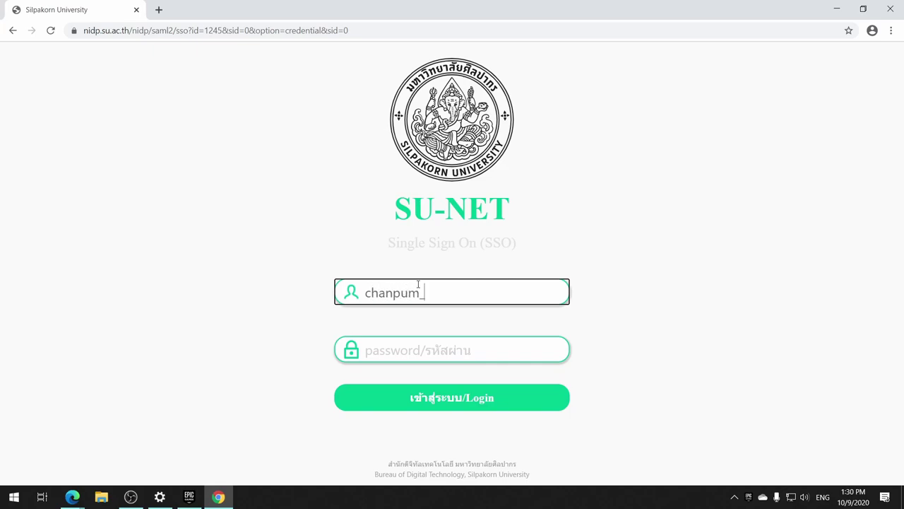
text(p)
key(Tab)
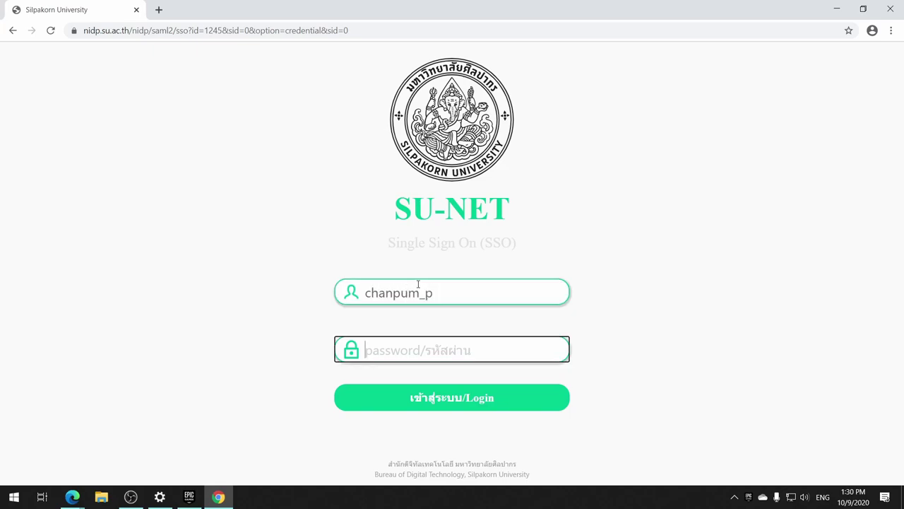
text(******)
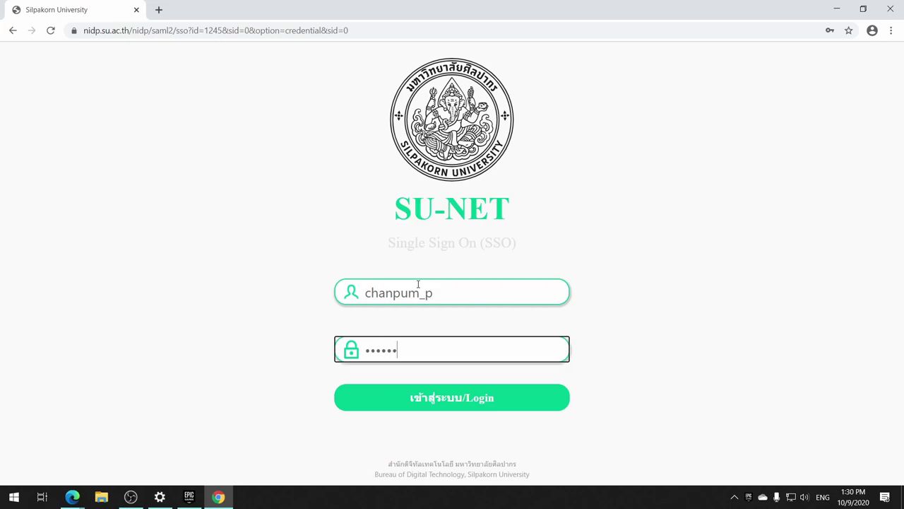
text(****)
click(510, 399)
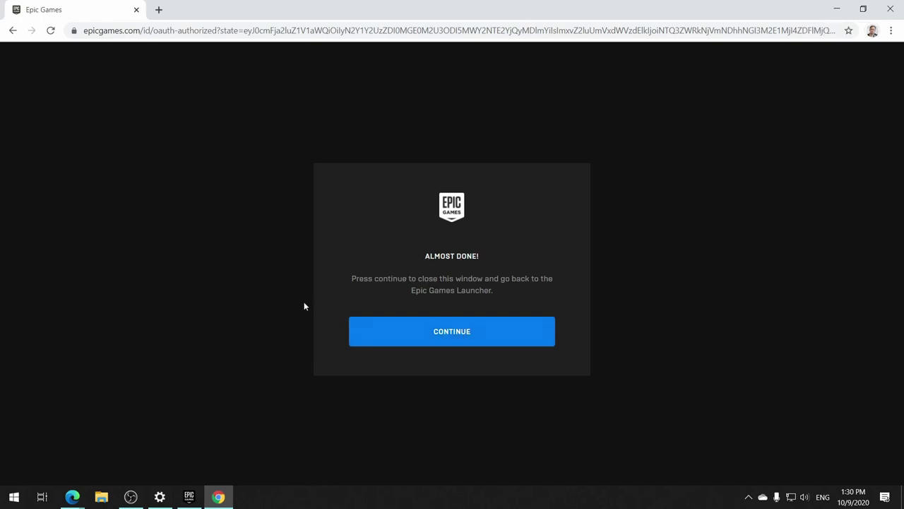
- Continue back to the launcher and close the Chrome sign-in success window
click(484, 338)
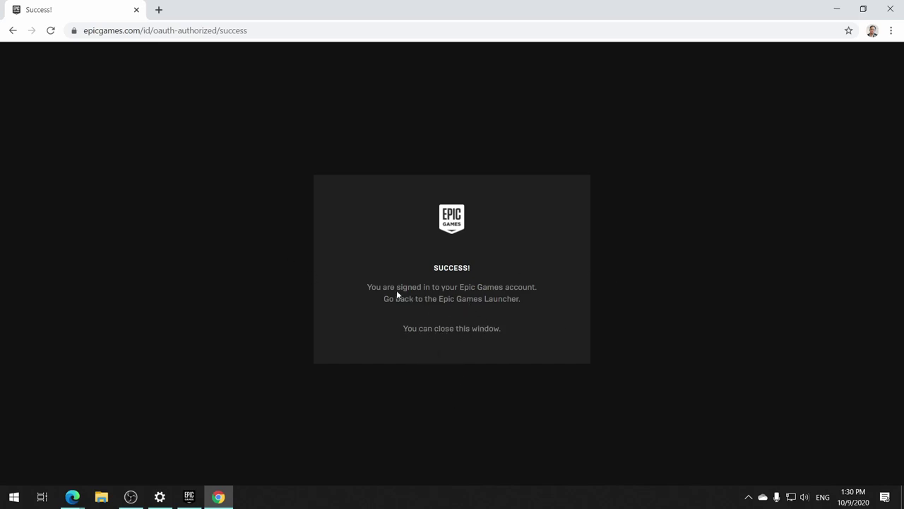
click(186, 496)
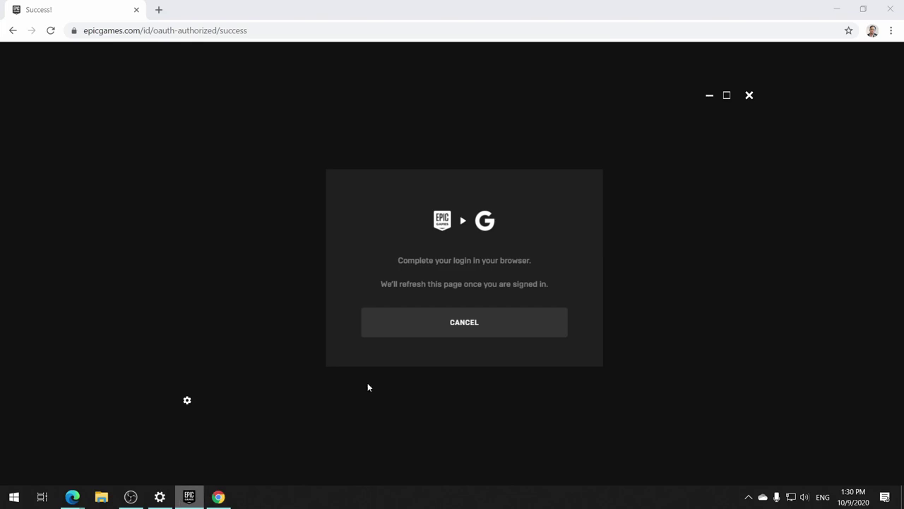
click(217, 497)
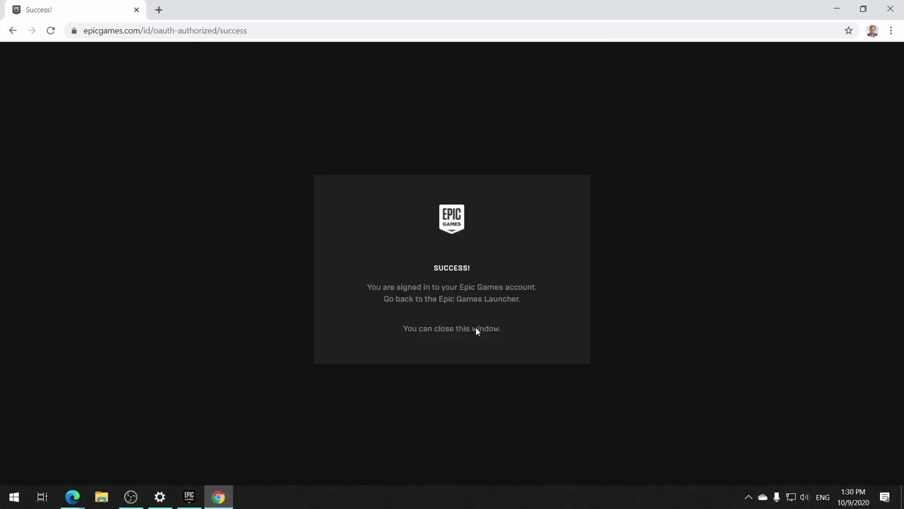
click(890, 9)
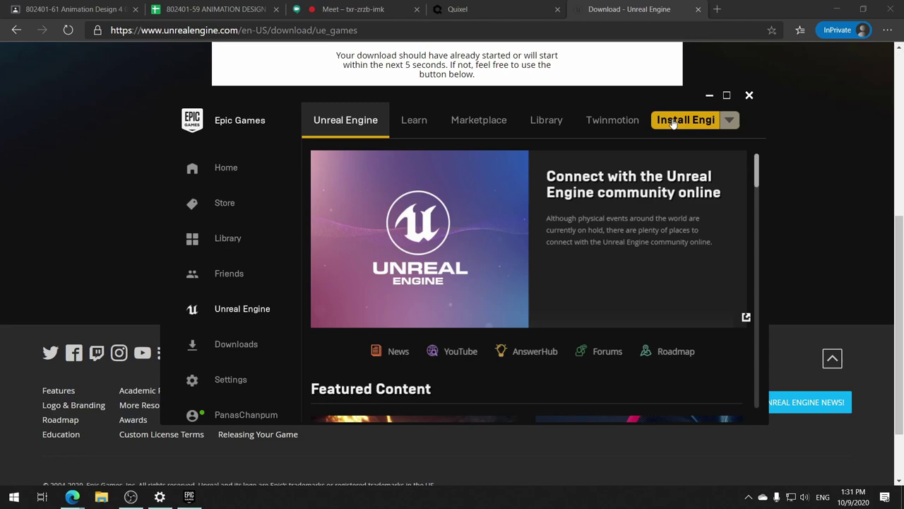
- Install engine 4.25.3 from the Library into C:\Program Files\Epic Games
click(672, 120)
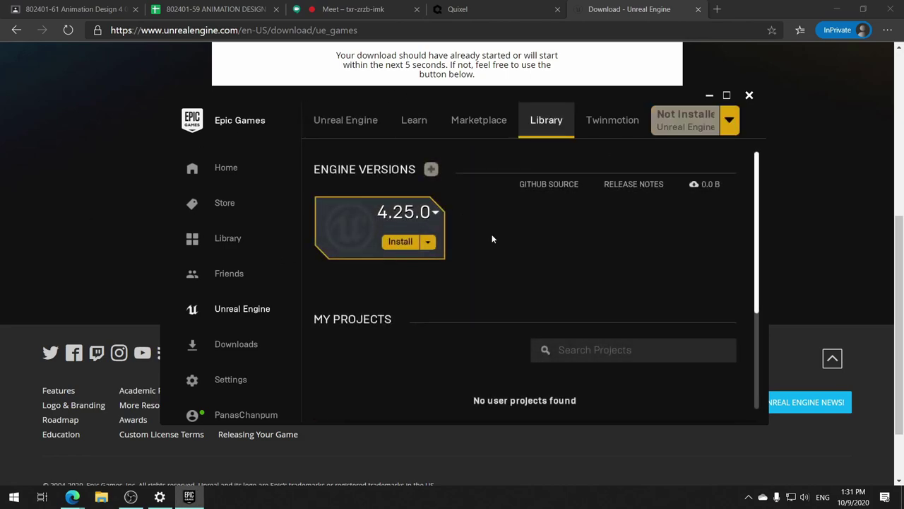
click(408, 244)
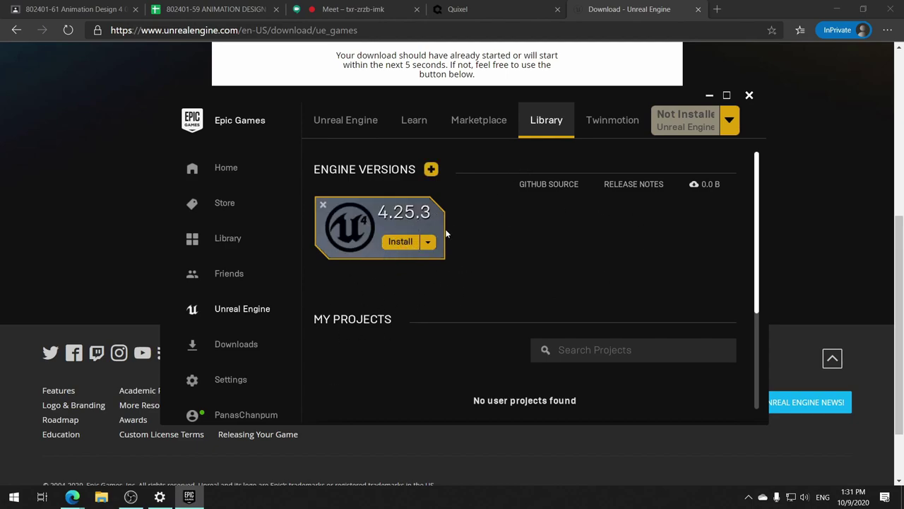
click(397, 244)
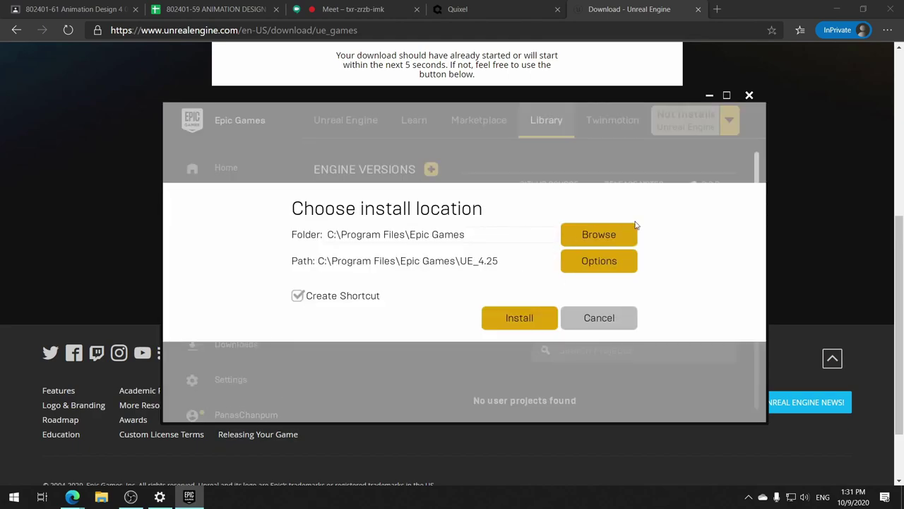
click(510, 326)
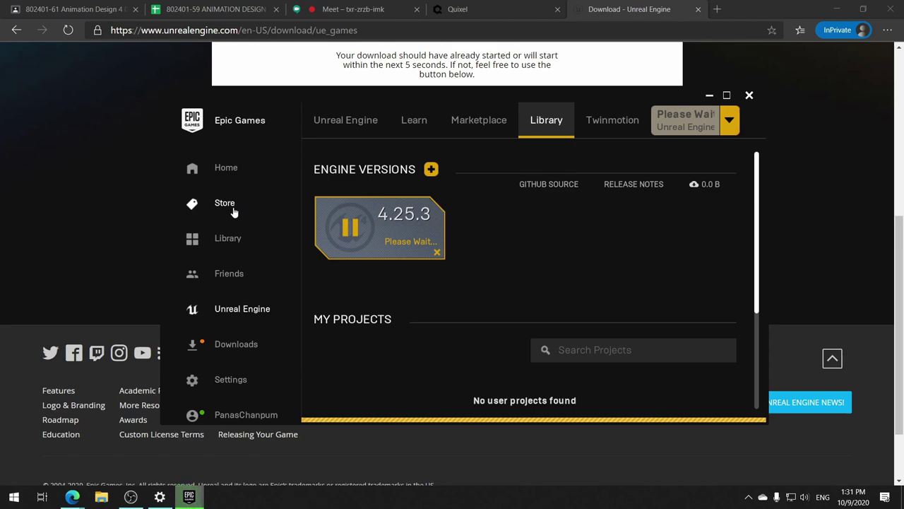
- Browse the Store's free games and open the ABZU page, skipping through its trailer
scroll(536, 242, down, 1)
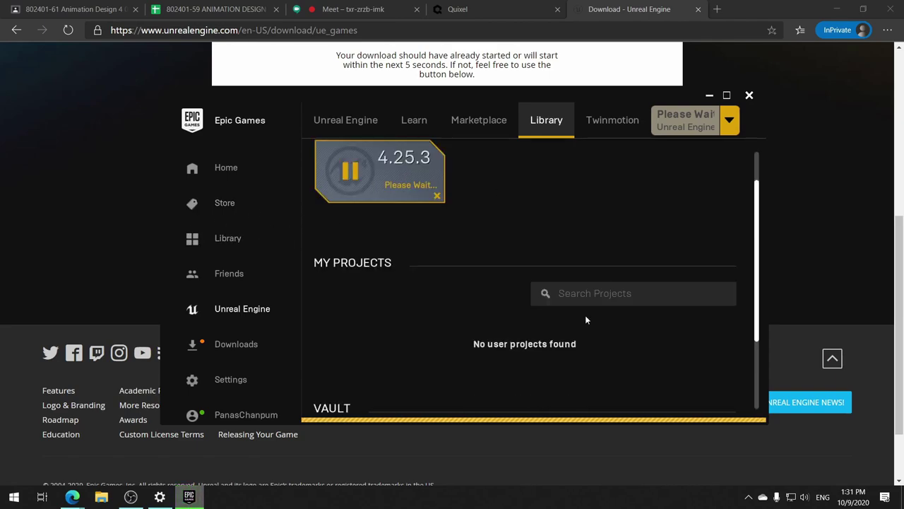
scroll(562, 295, down, 1)
scroll(644, 270, up, 2)
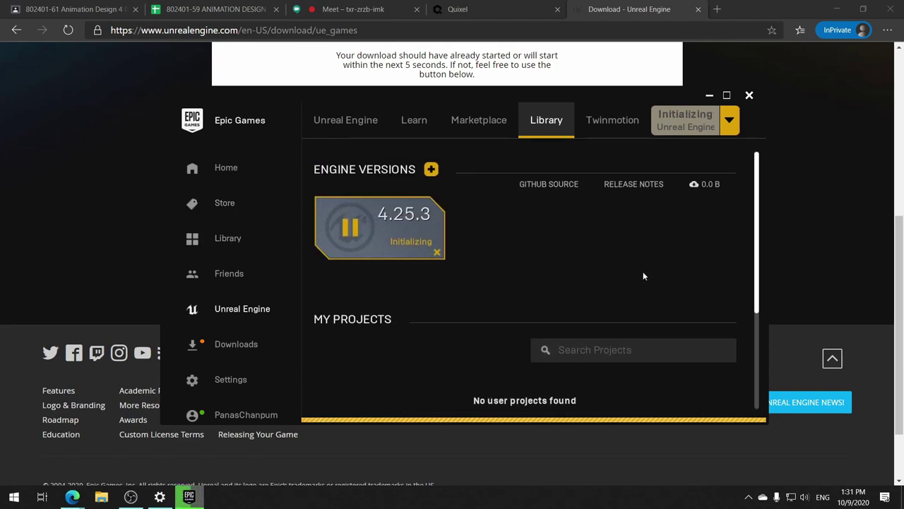
click(227, 203)
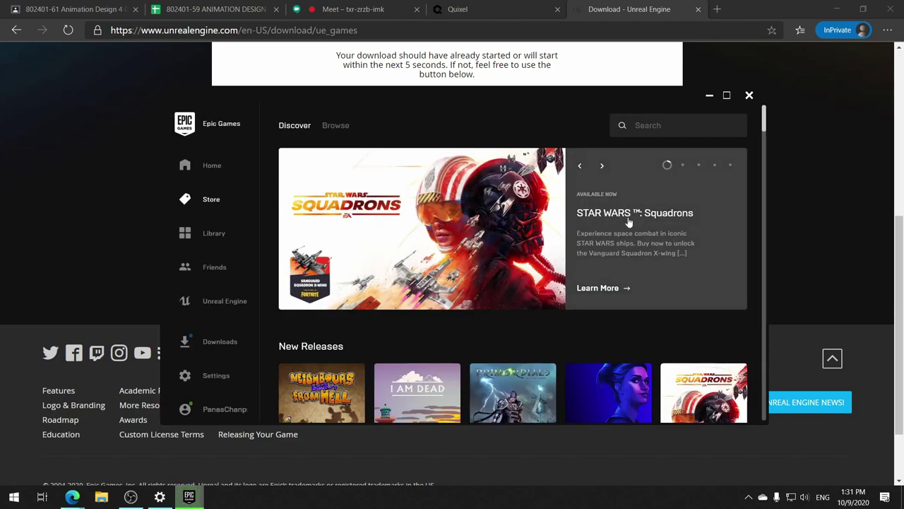
scroll(530, 272, down, 1)
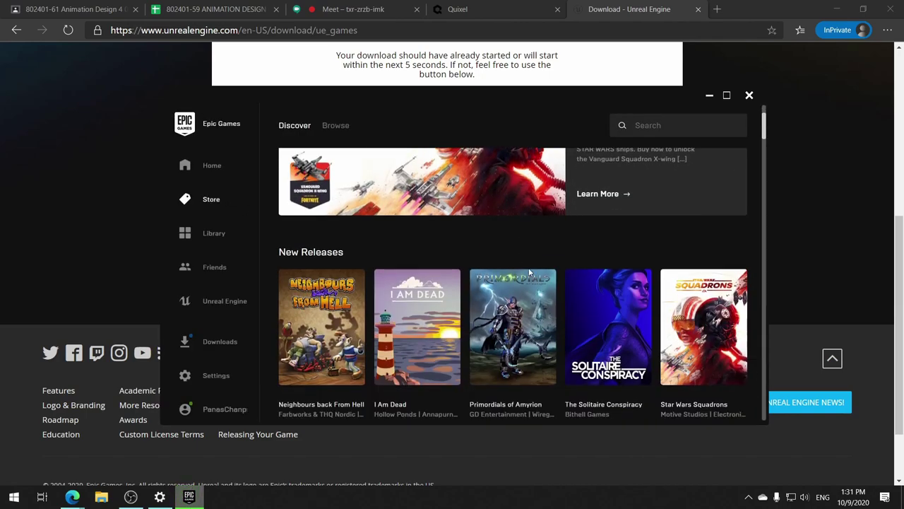
scroll(530, 272, down, 2)
scroll(529, 268, down, 1)
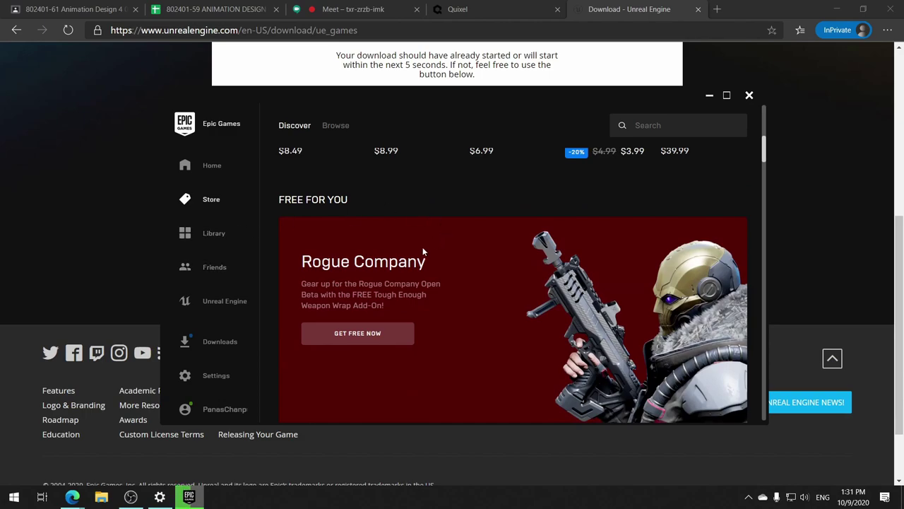
scroll(353, 247, down, 2)
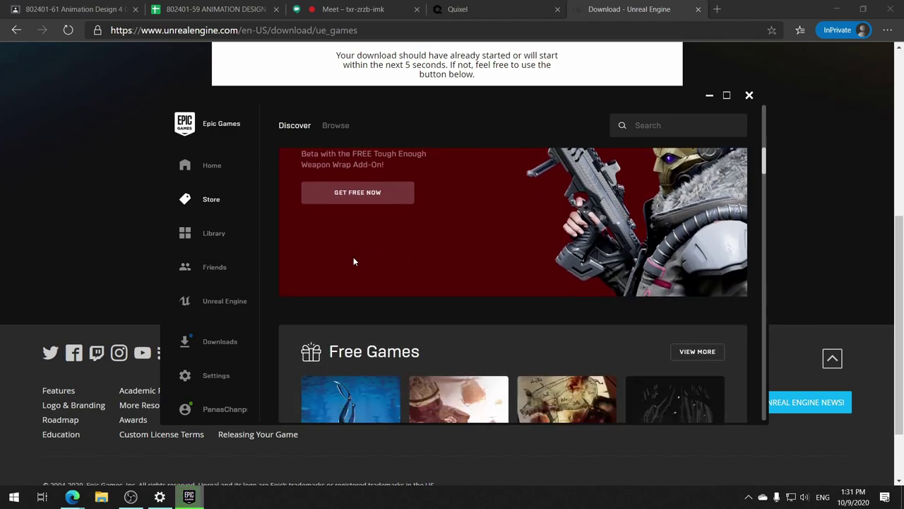
scroll(636, 318, down, 1)
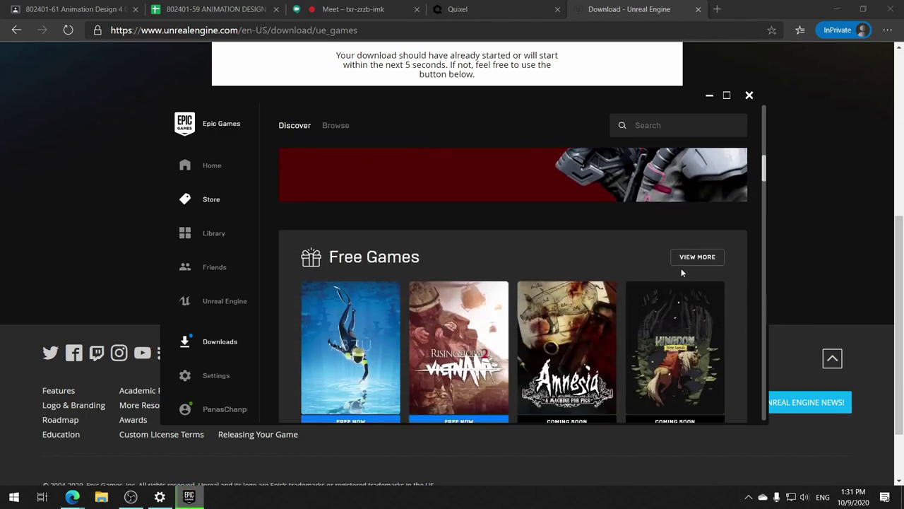
scroll(689, 360, down, 1)
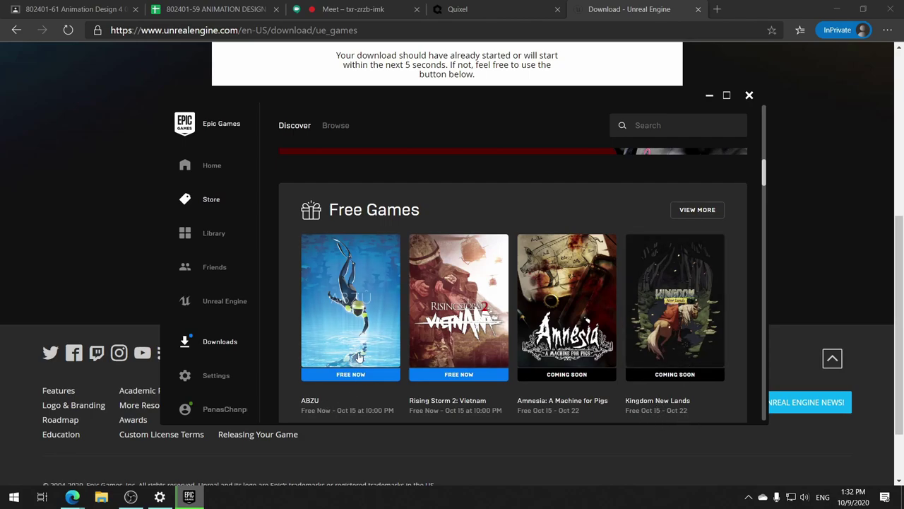
click(360, 328)
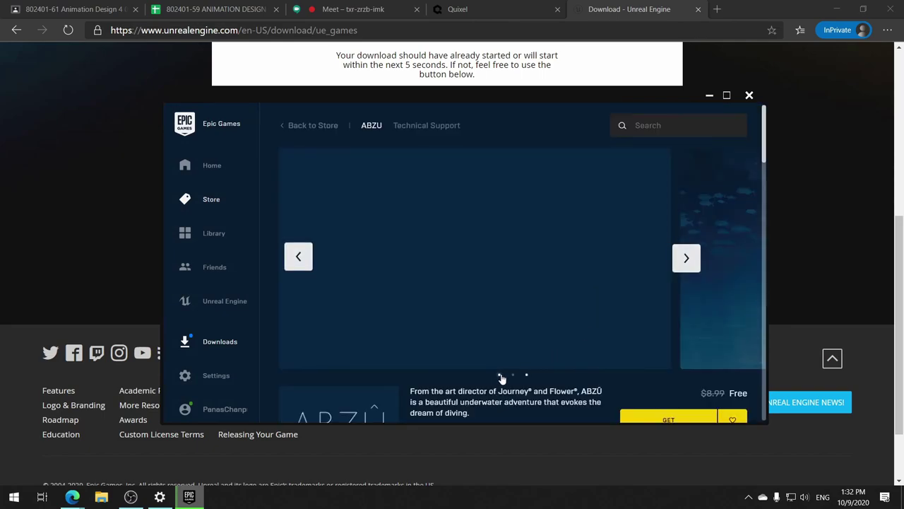
scroll(523, 343, down, 1)
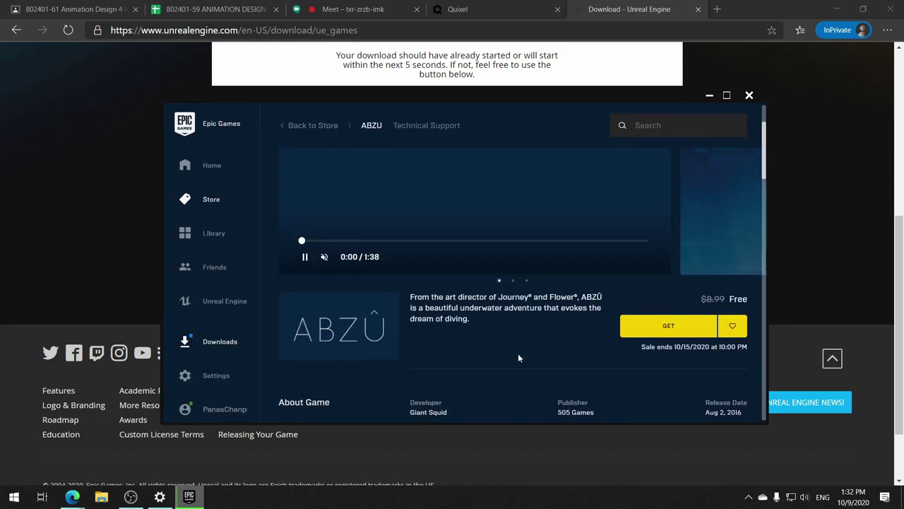
scroll(435, 371, down, 1)
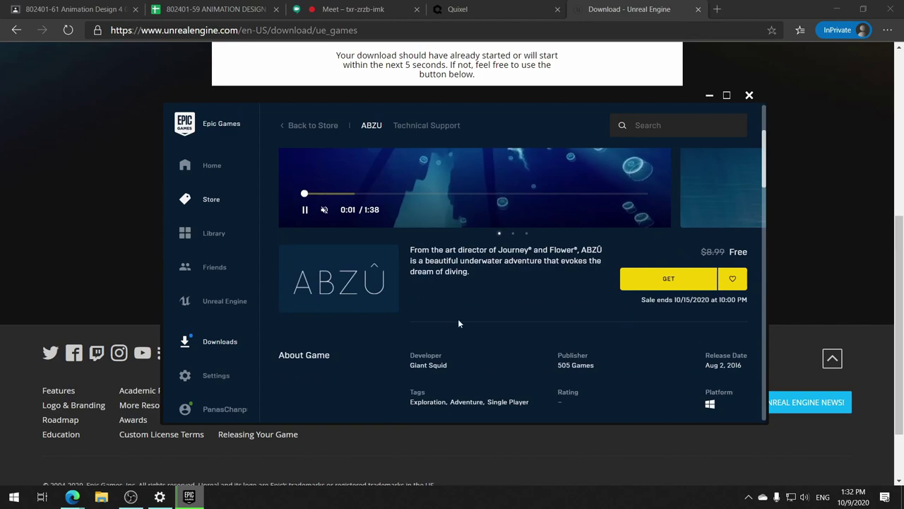
scroll(416, 207, up, 2)
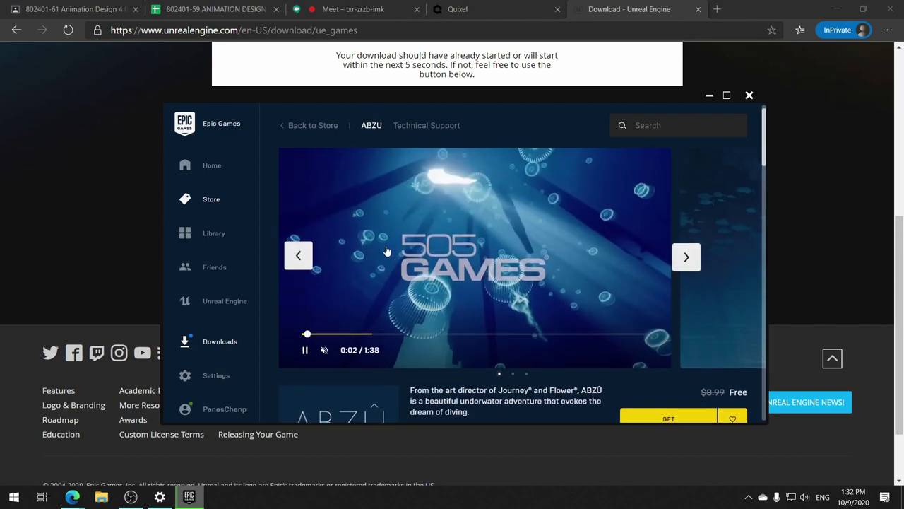
click(375, 335)
click(423, 335)
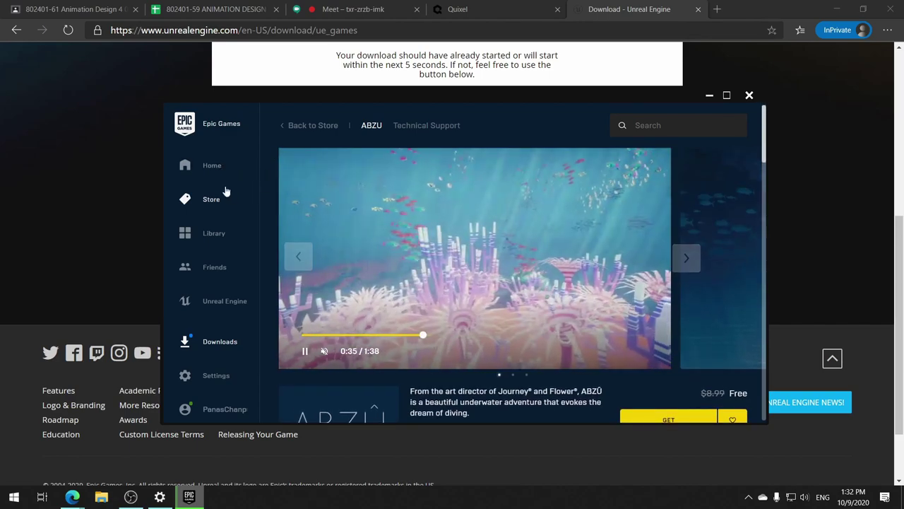
- Return to the Store and open the STAR WARS: Squadrons page from New Releases
click(216, 207)
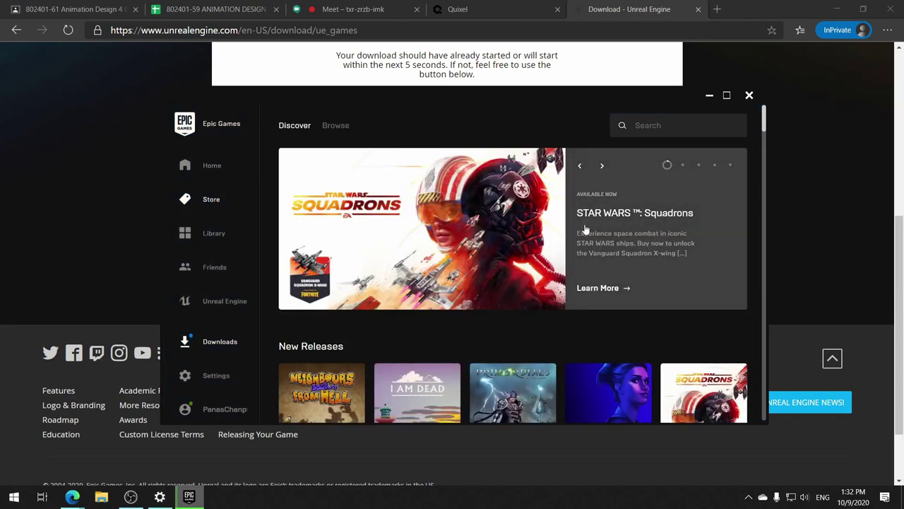
scroll(559, 232, down, 2)
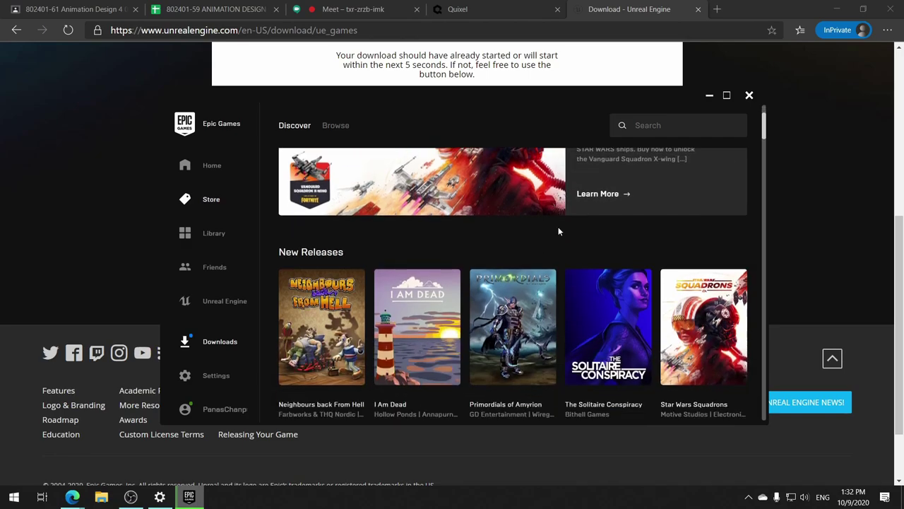
click(709, 300)
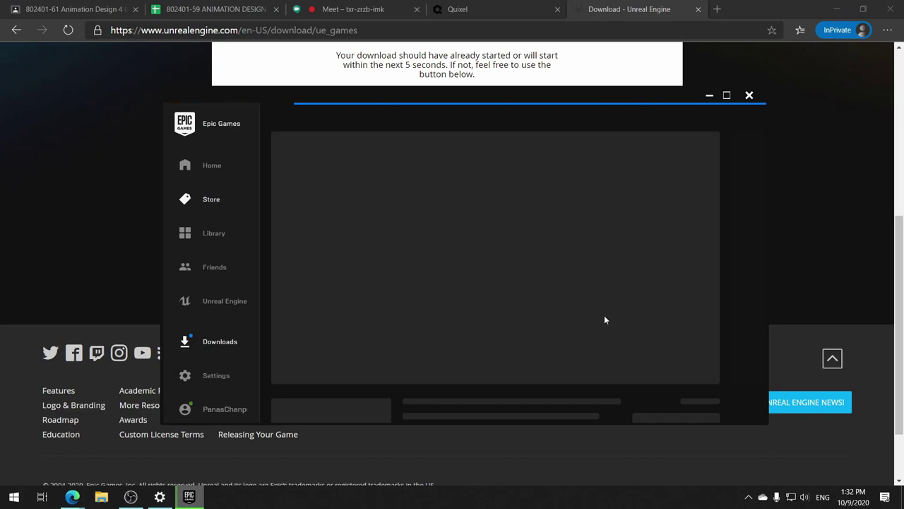
scroll(550, 314, down, 1)
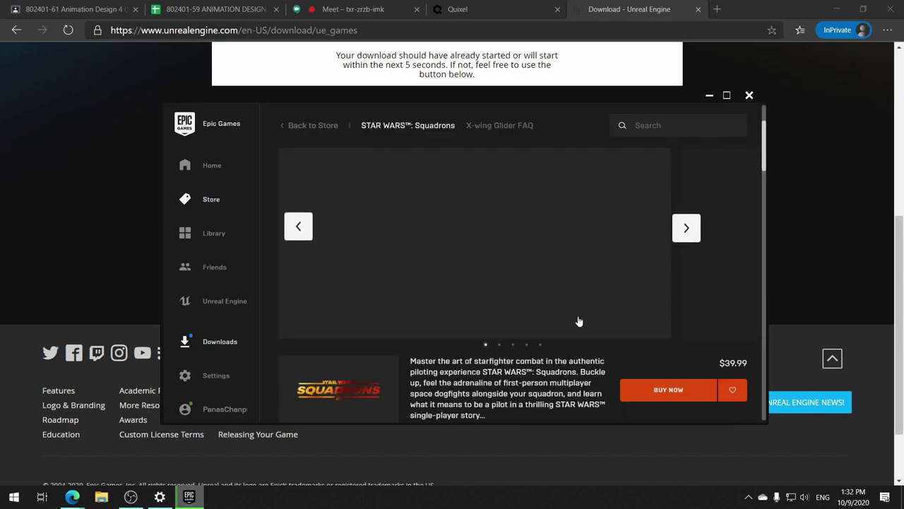
scroll(578, 319, down, 1)
scroll(578, 320, up, 2)
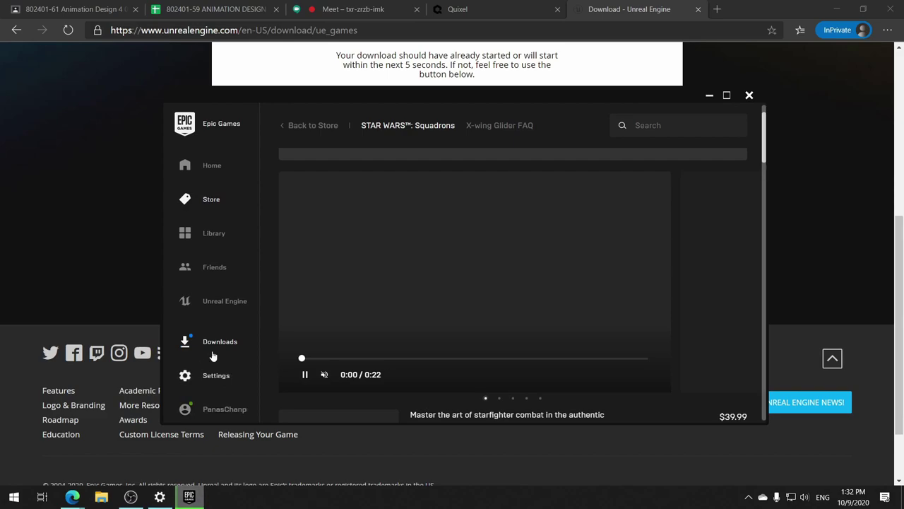
- Check progress in Downloads, then return to the Library showing 4.25.3 installing
click(223, 343)
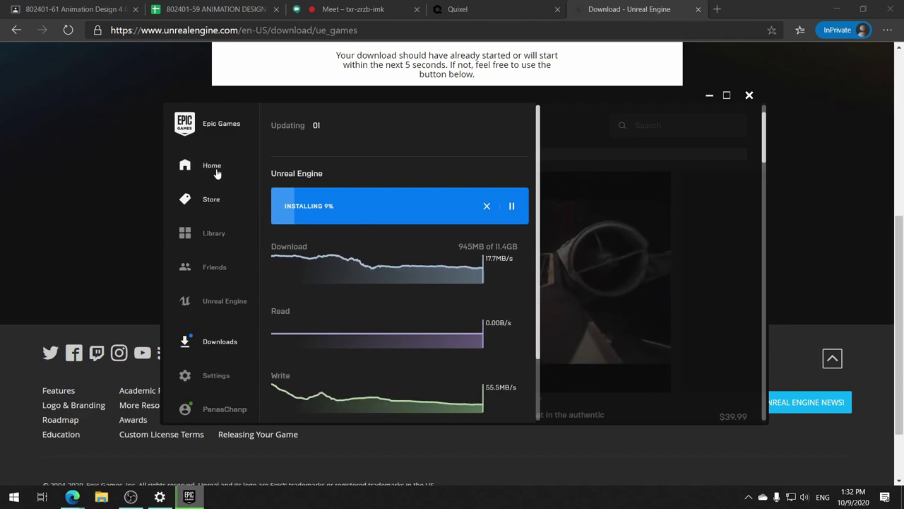
click(219, 303)
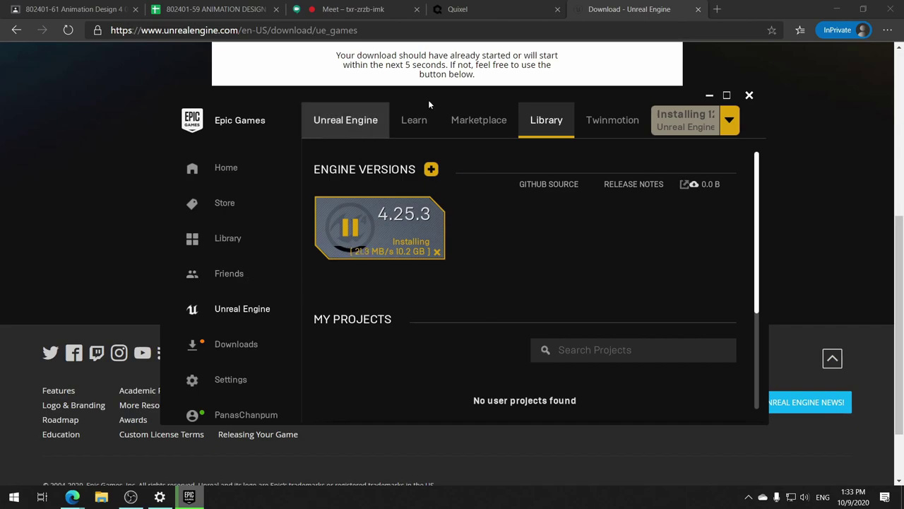
scroll(525, 230, down, 1)
scroll(525, 234, up, 1)
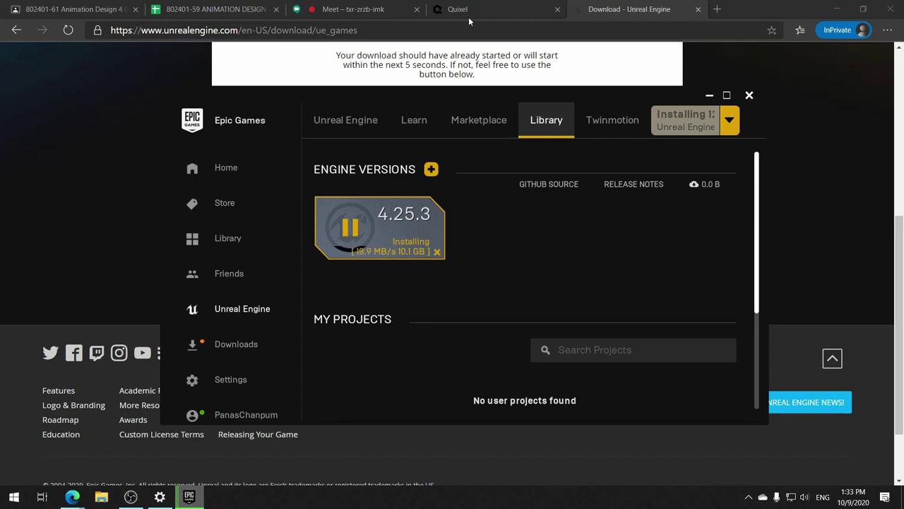
- Reload the Quixel License Not Found tab, close it, and bring up Edge's taskbar menu
click(504, 12)
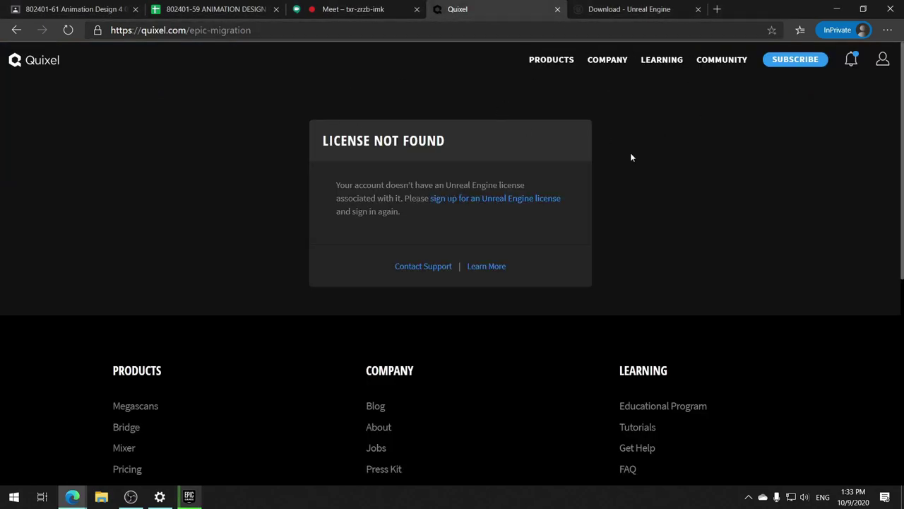
click(66, 33)
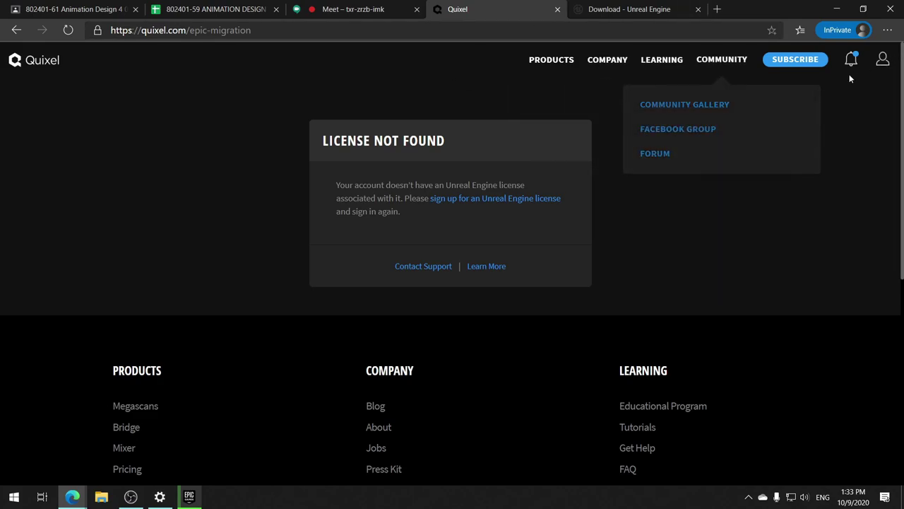
click(557, 9)
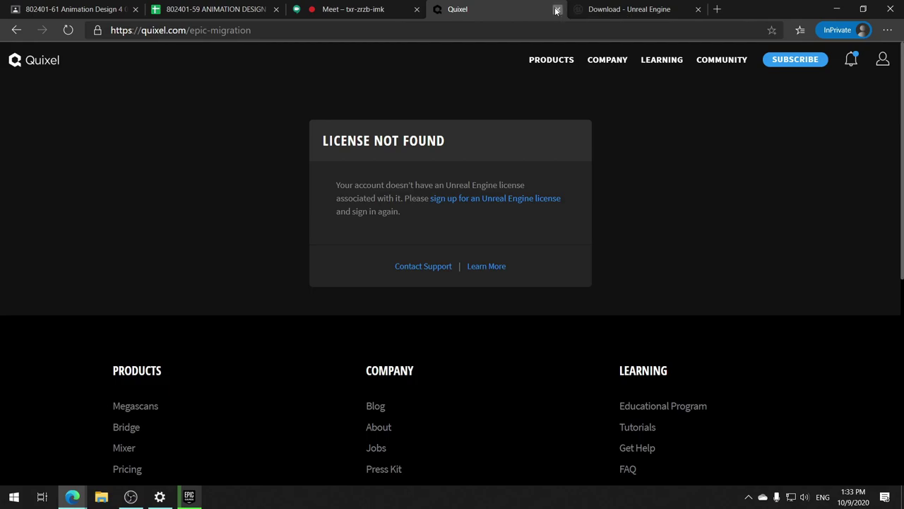
click(69, 499)
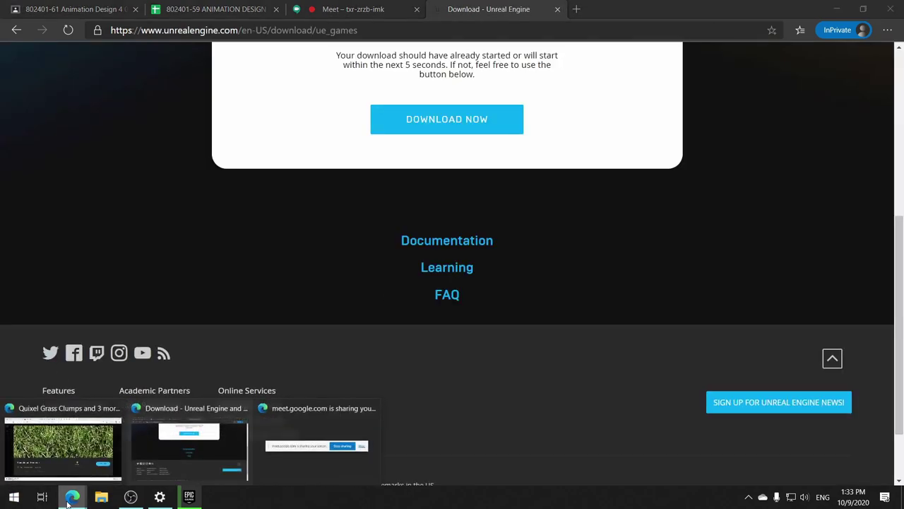
mouse_move(62, 445)
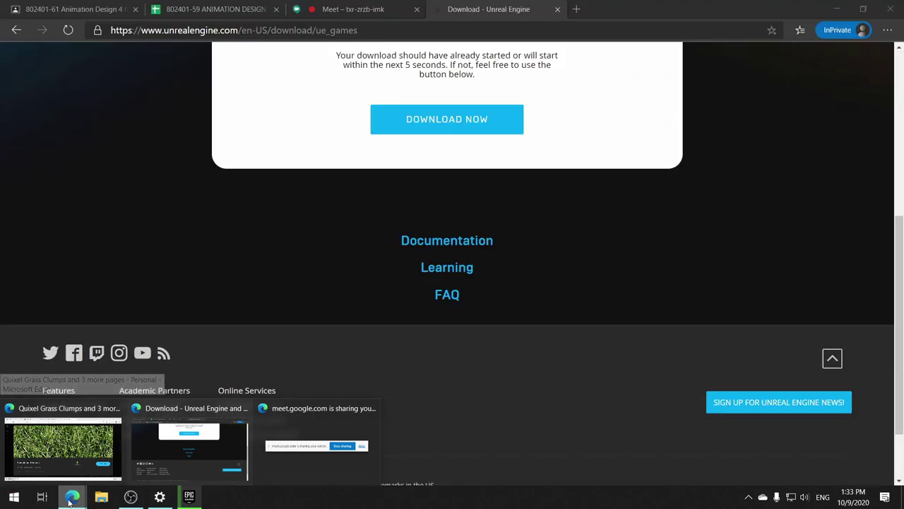
right_click(72, 497)
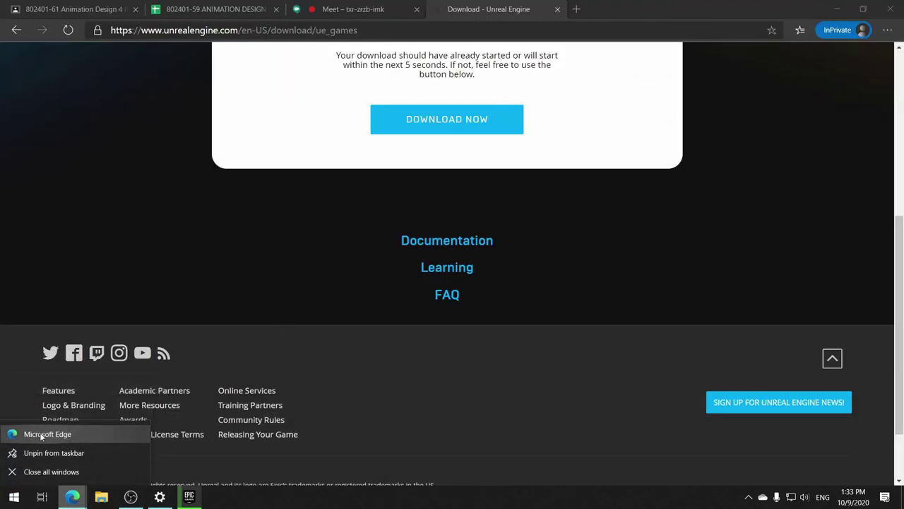
- Open a new browser window and go to the quixel.com home page
click(70, 438)
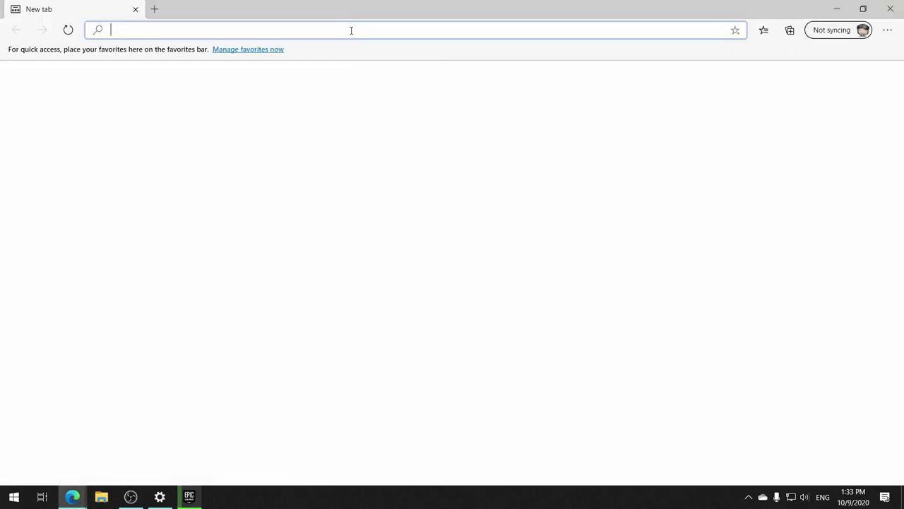
text(quixe)
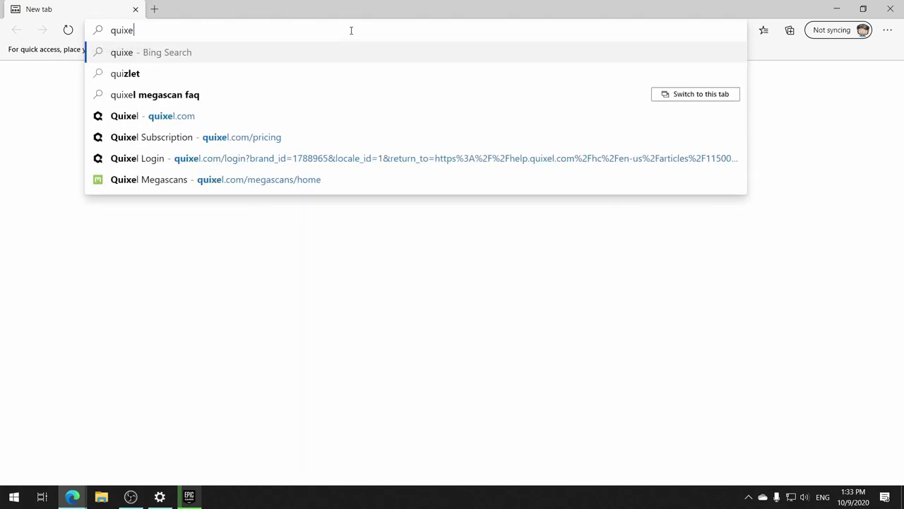
text(l)
key(Down)
key(Down)
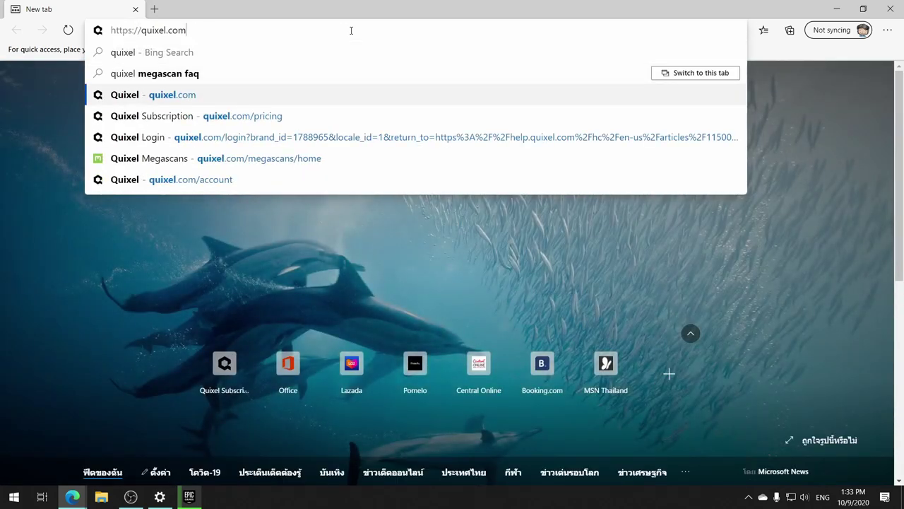
key(Return)
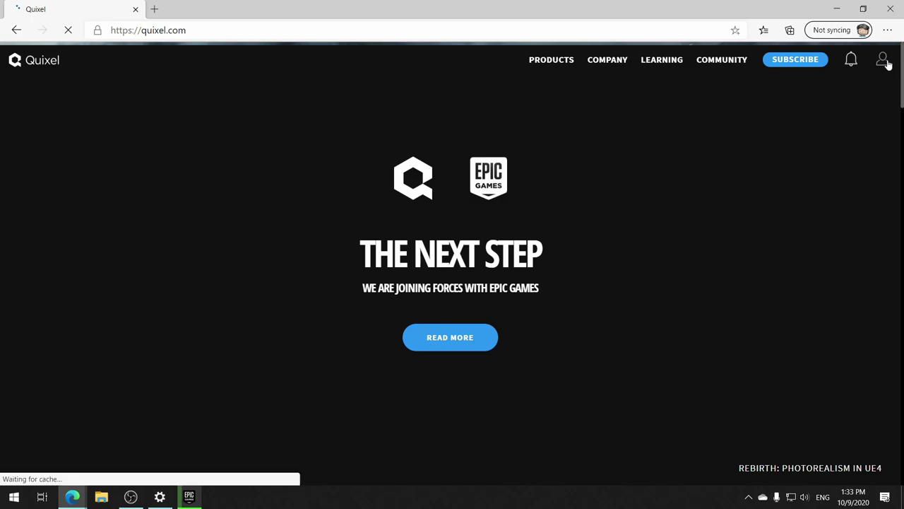
- Sign out of the Quixel account from the account menu and start signing back in
click(884, 60)
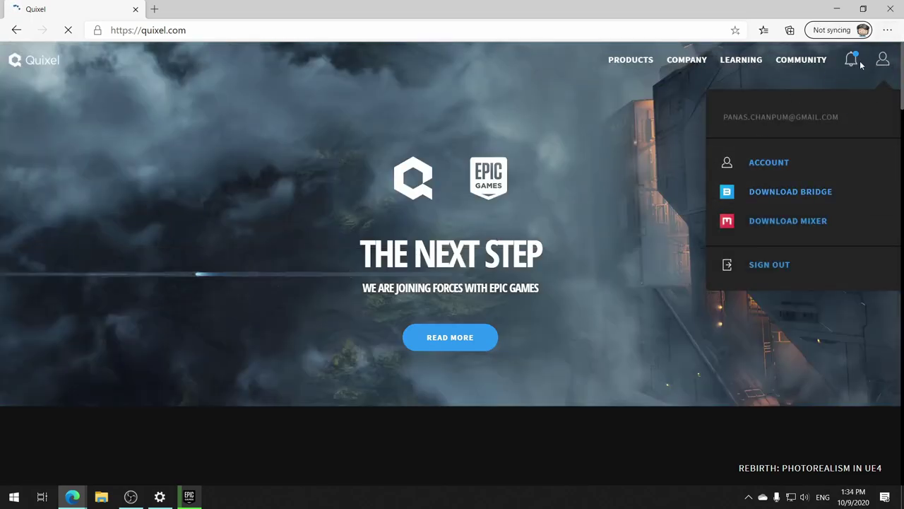
click(767, 267)
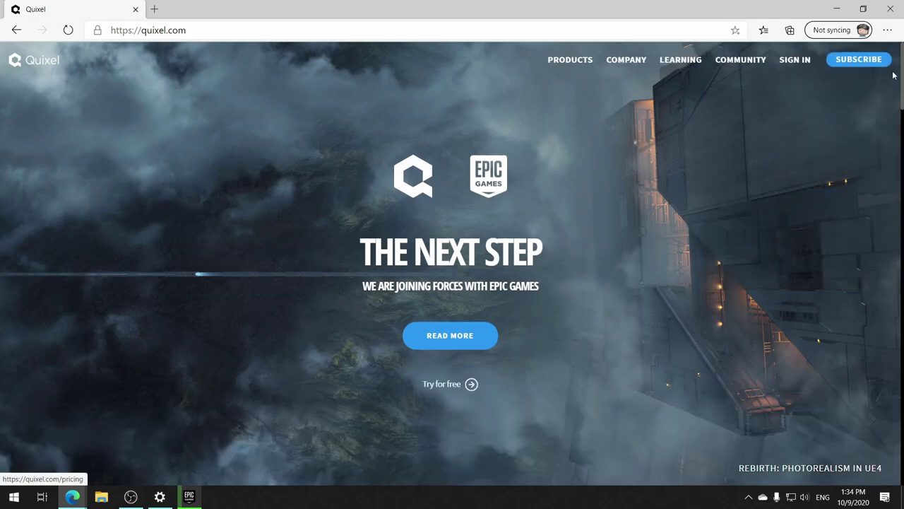
click(791, 60)
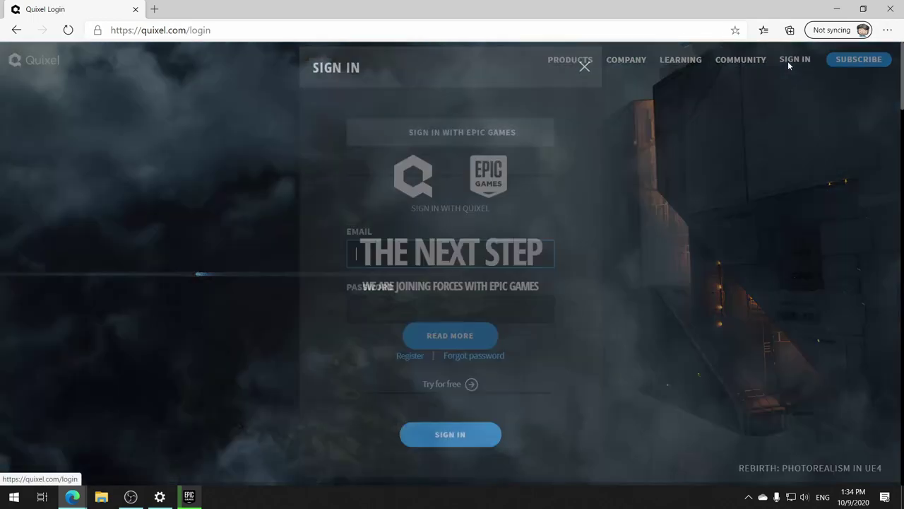
click(491, 145)
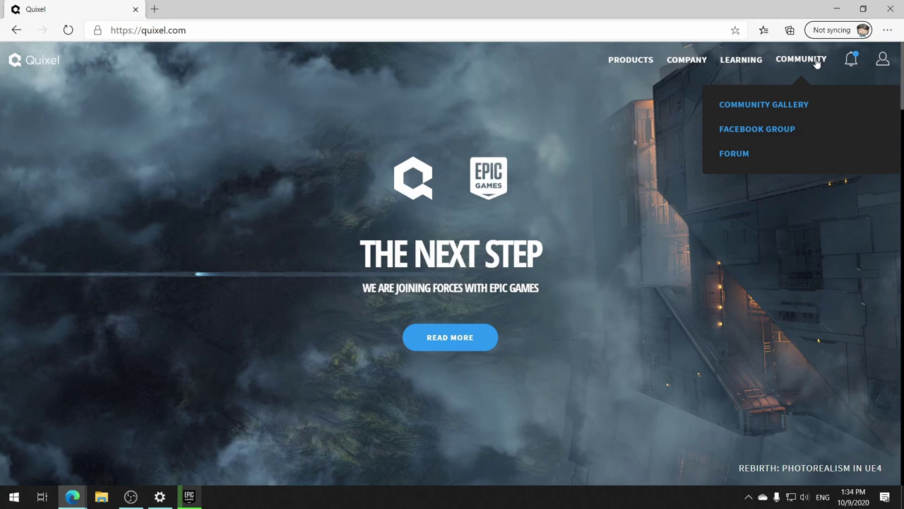
- Check the Quixel account details and Megascans library, then open the Bridge product page
click(884, 68)
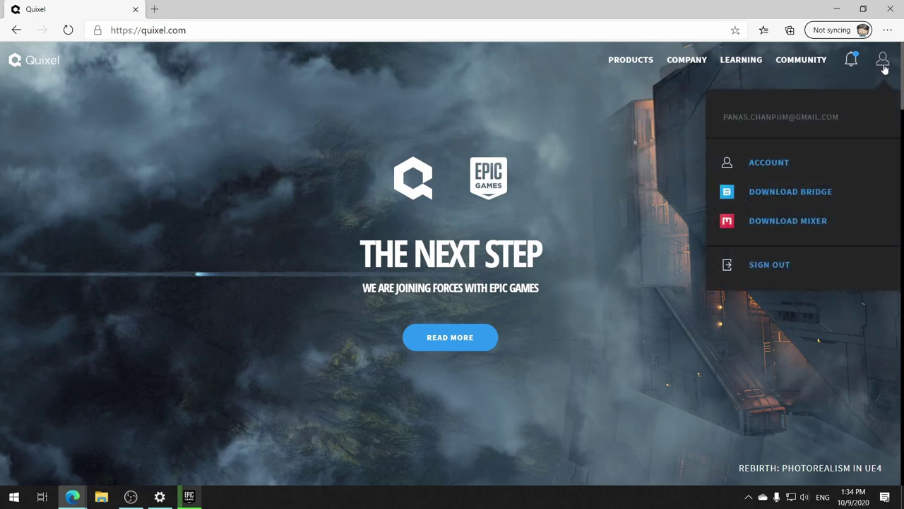
click(779, 169)
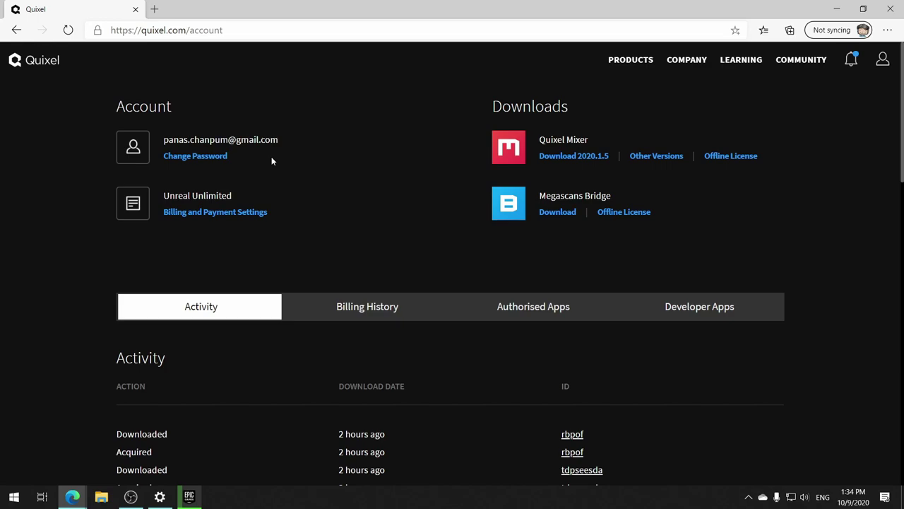
mouse_move(630, 60)
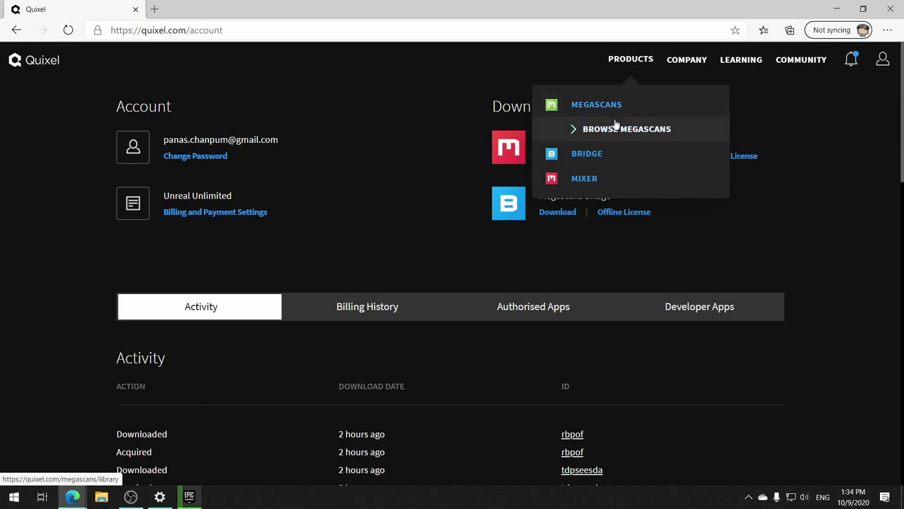
click(636, 128)
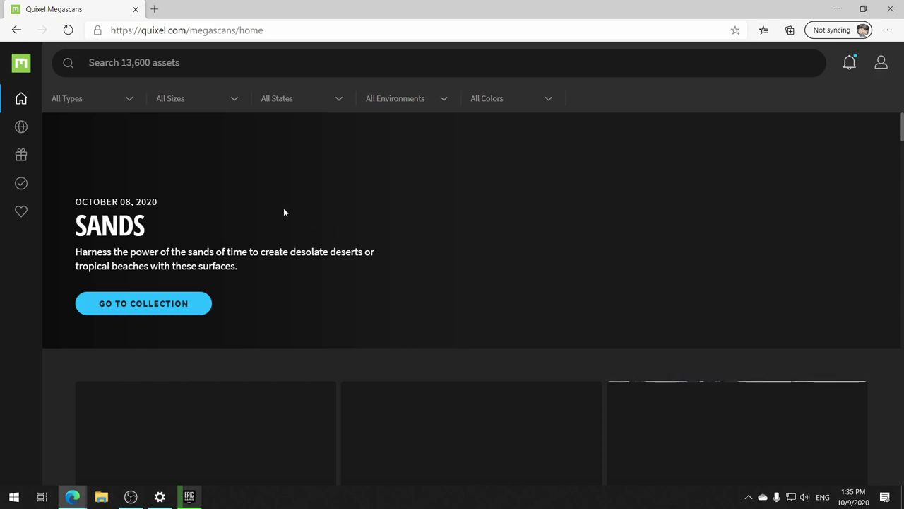
scroll(283, 212, down, 2)
scroll(509, 240, up, 2)
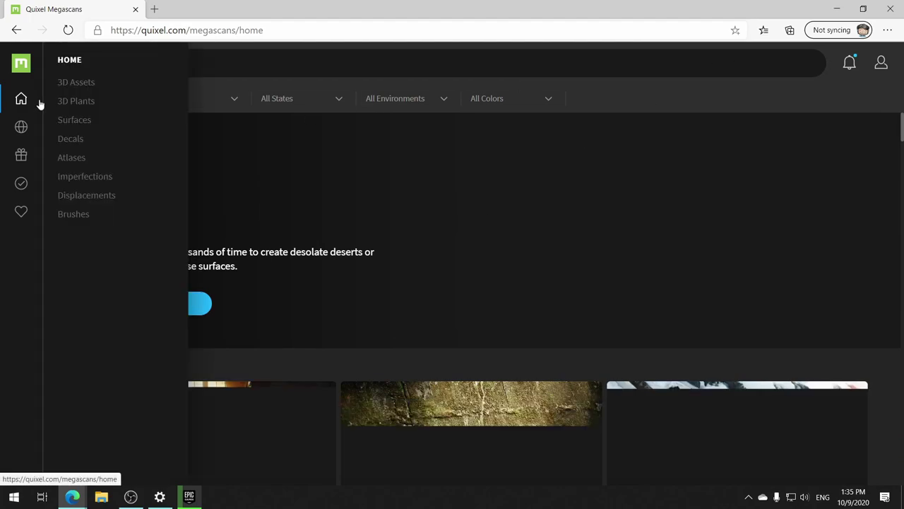
click(7, 31)
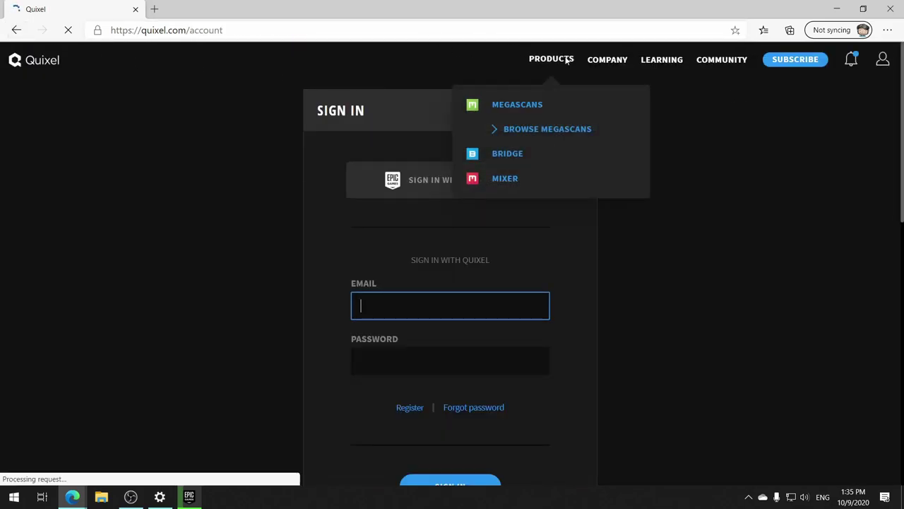
click(599, 158)
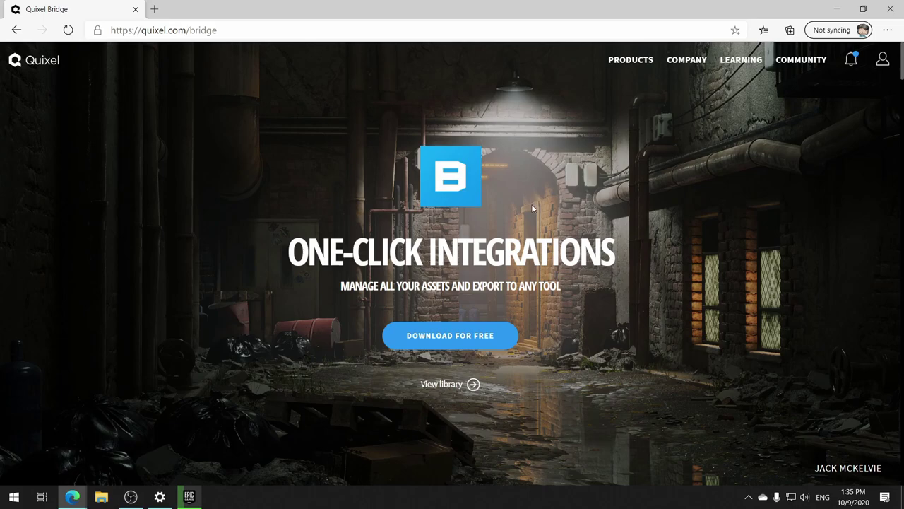
- Scroll through the quixel.com/bridge product page to read about Bridge
scroll(531, 204, down, 3)
scroll(533, 212, down, 1)
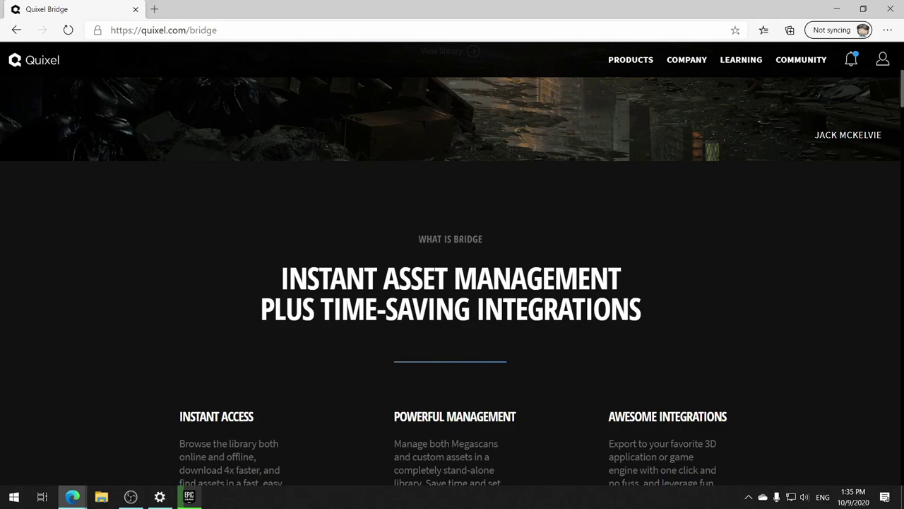
scroll(154, 205, down, 5)
scroll(153, 204, down, 2)
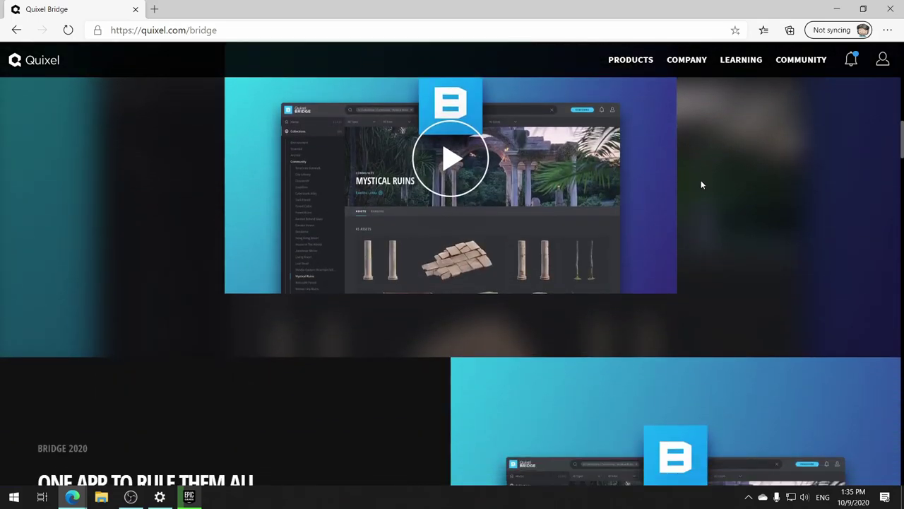
scroll(671, 262, up, 2)
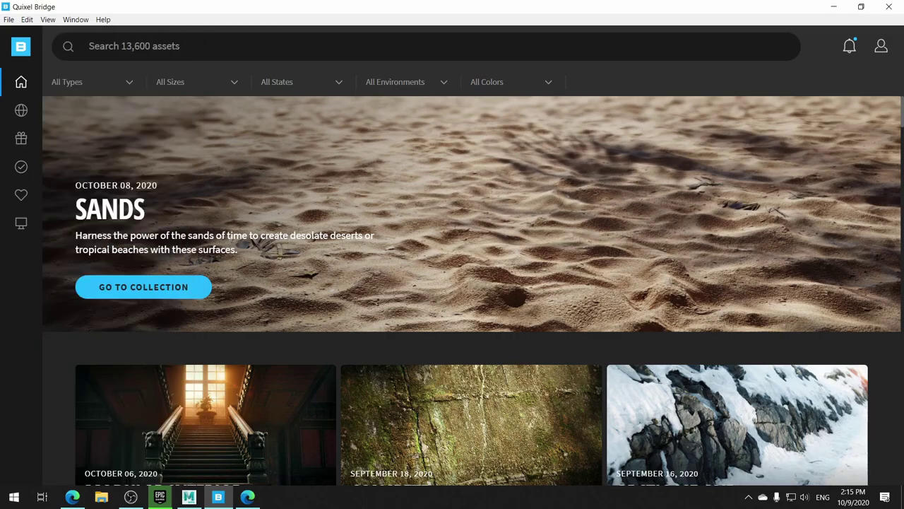
- Scroll the Quixel Bridge home feed to look over collections such as Sands
scroll(373, 248, down, 5)
scroll(372, 246, up, 4)
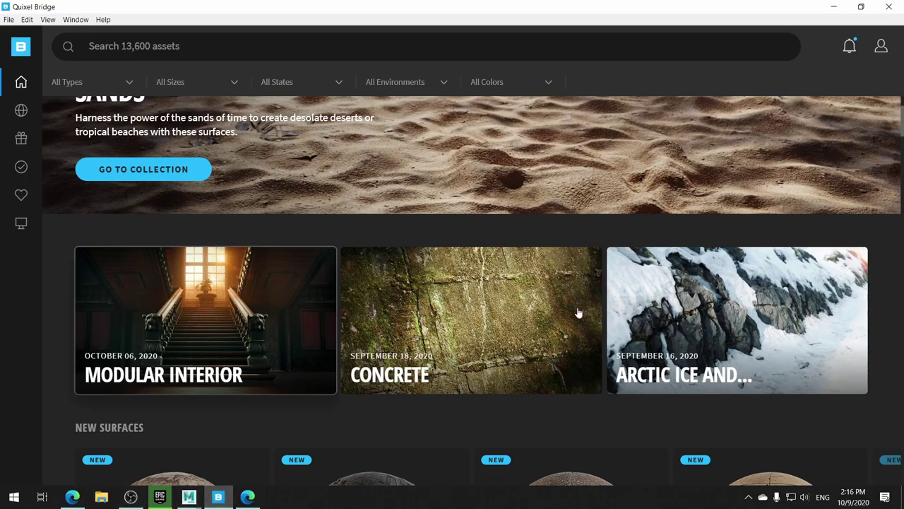
scroll(507, 317, down, 1)
scroll(506, 317, down, 4)
scroll(503, 322, up, 4)
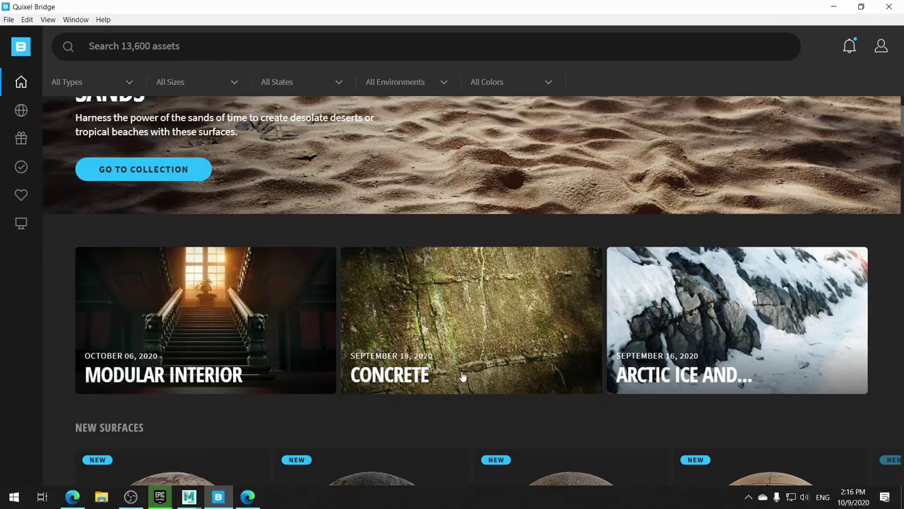
scroll(264, 366, down, 3)
scroll(265, 365, down, 2)
scroll(503, 327, up, 5)
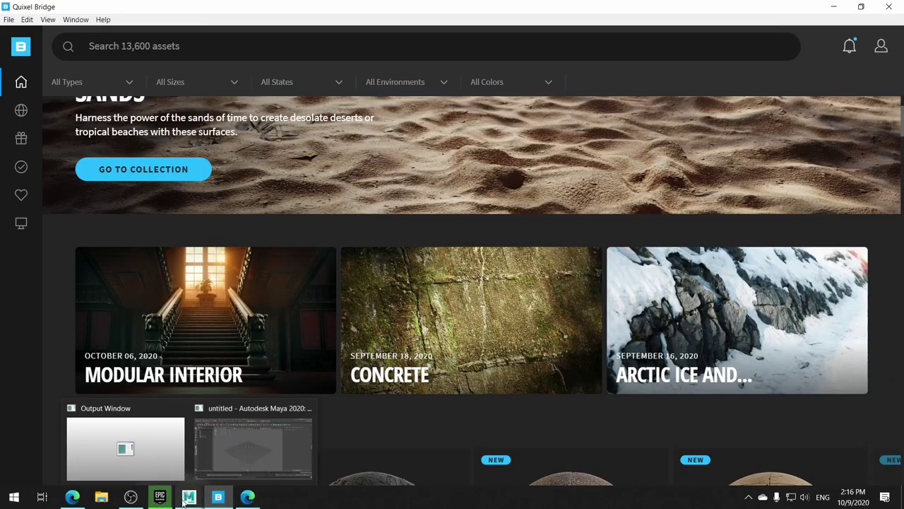
mouse_move(189, 497)
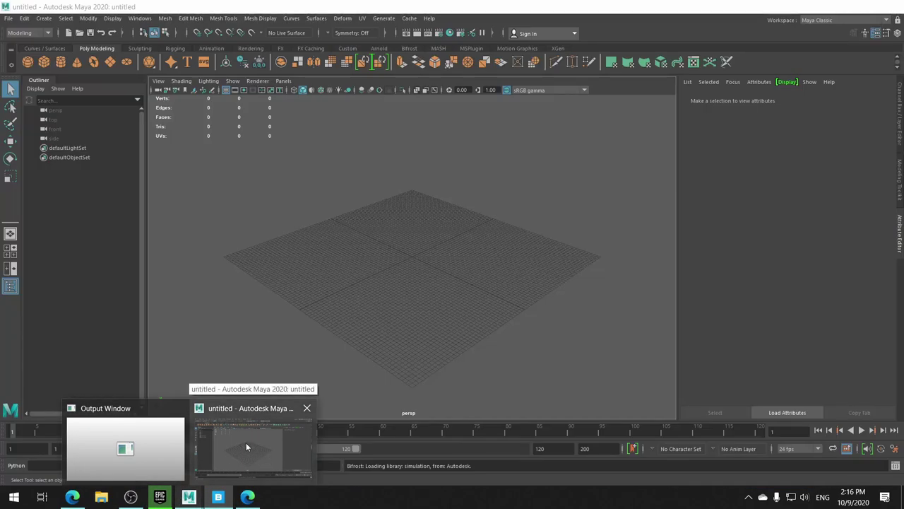
- Return to the Maya scene, dismiss the screen-sharing notice, and show the Windows editors list
click(246, 439)
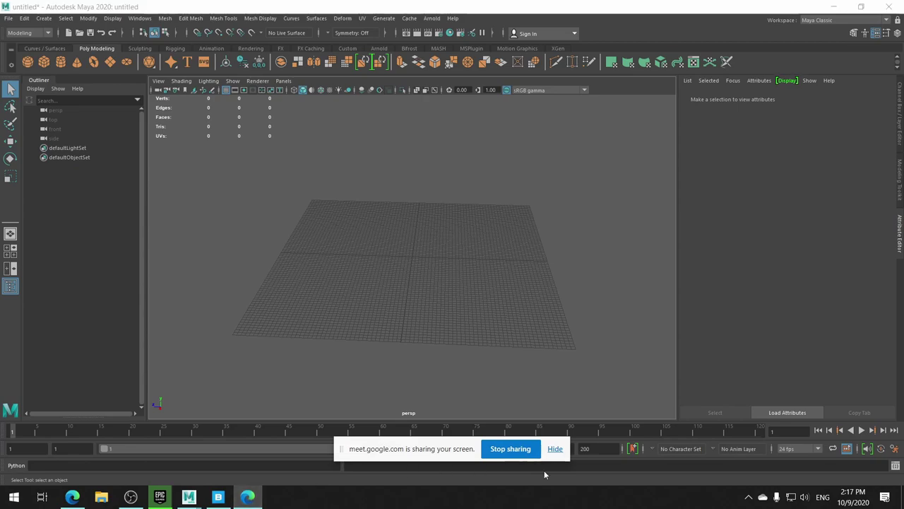
click(555, 449)
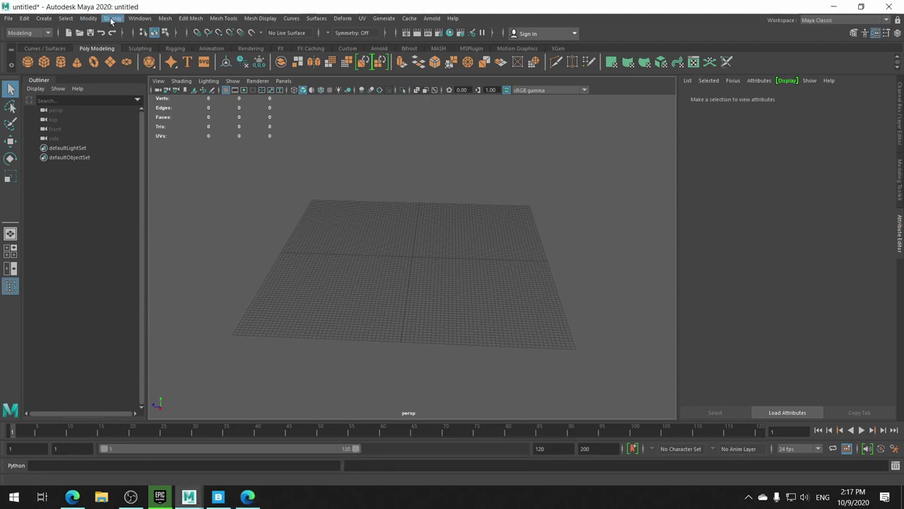
click(147, 20)
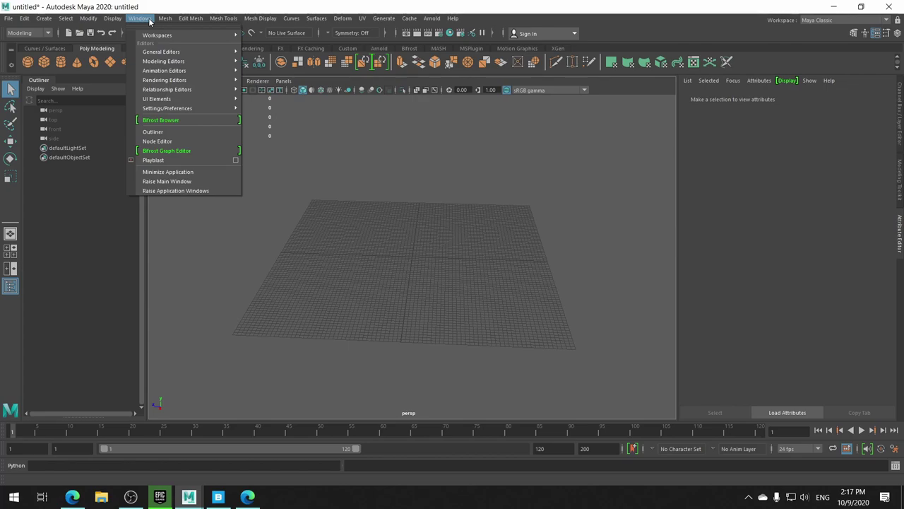
mouse_move(168, 108)
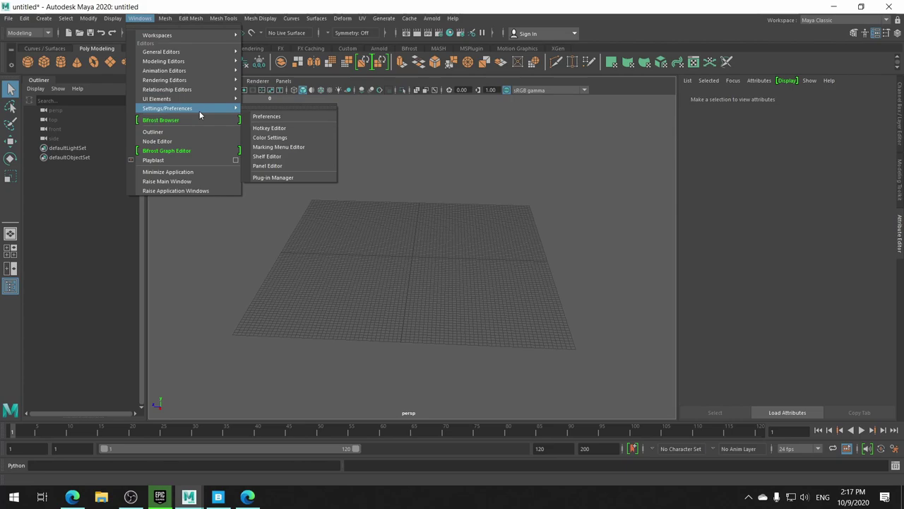
- Check the Settings category in Maya Preferences, including up axis and working units, and cancel unchanged
click(258, 117)
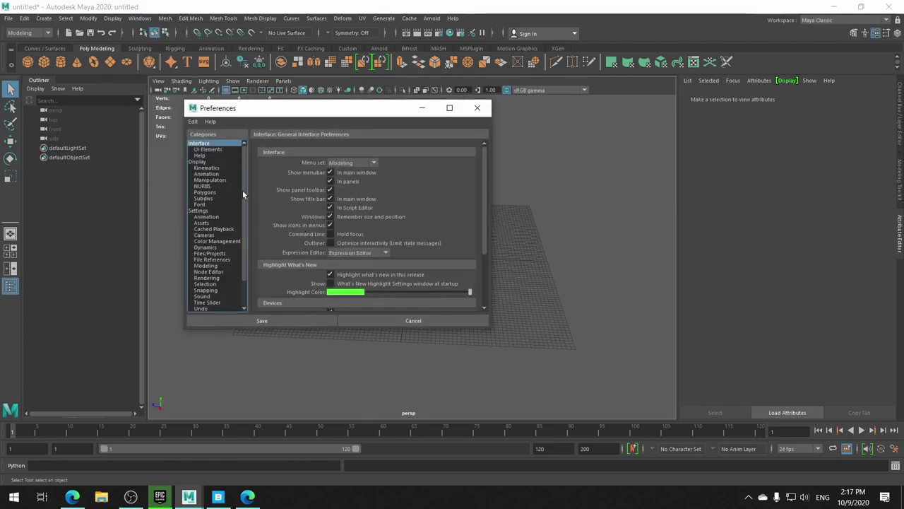
scroll(242, 190, down, 2)
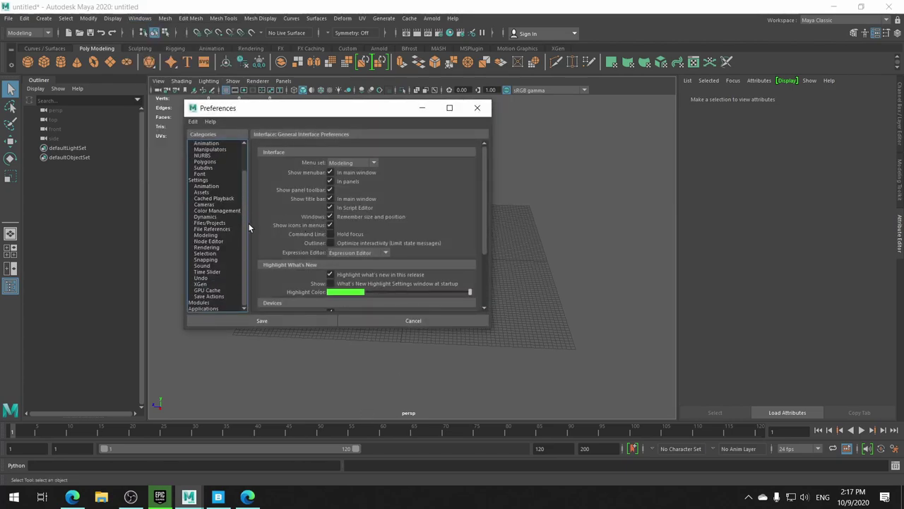
click(212, 180)
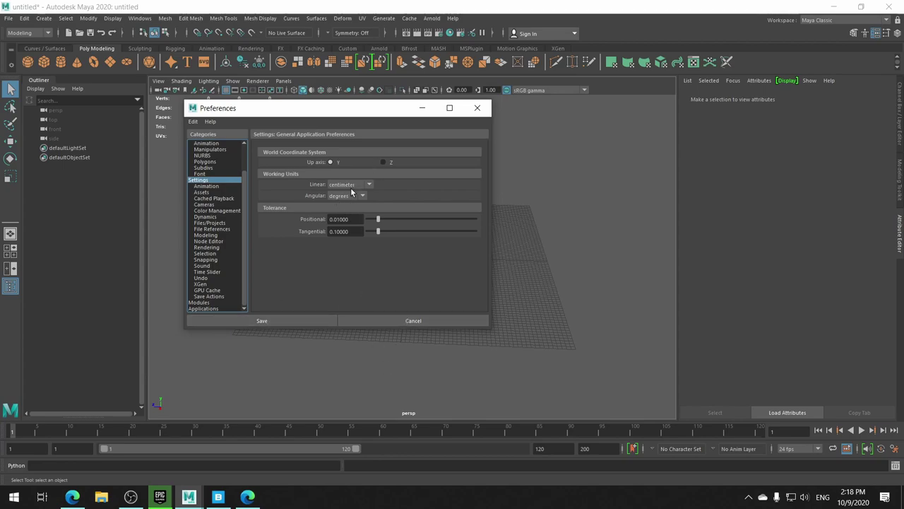
click(431, 321)
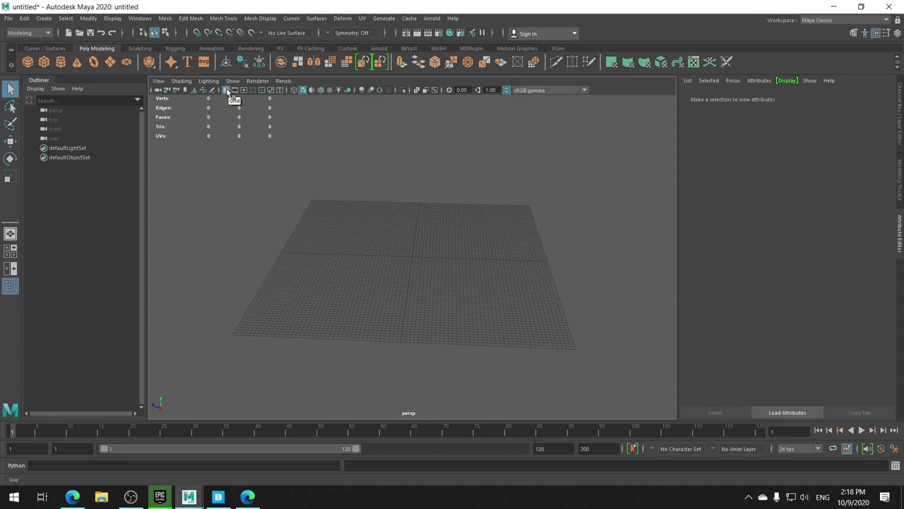
key(super+plus)
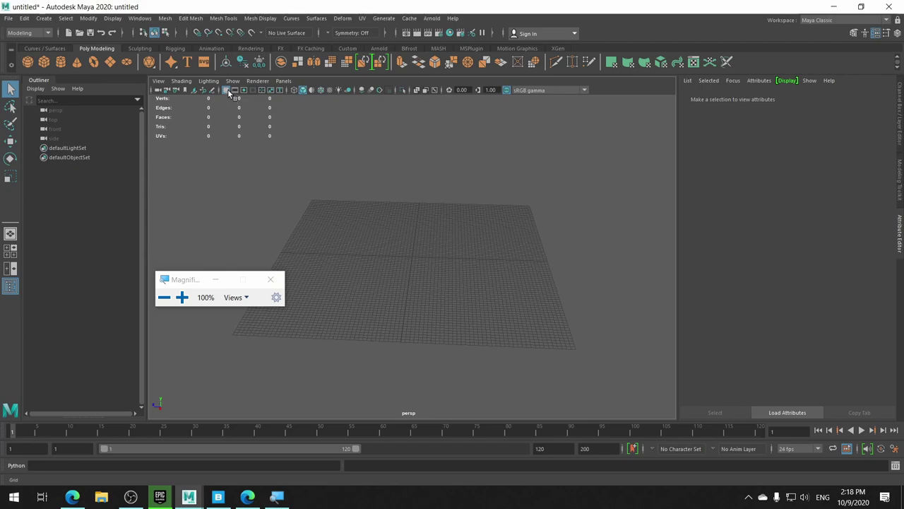
key(super+plus)
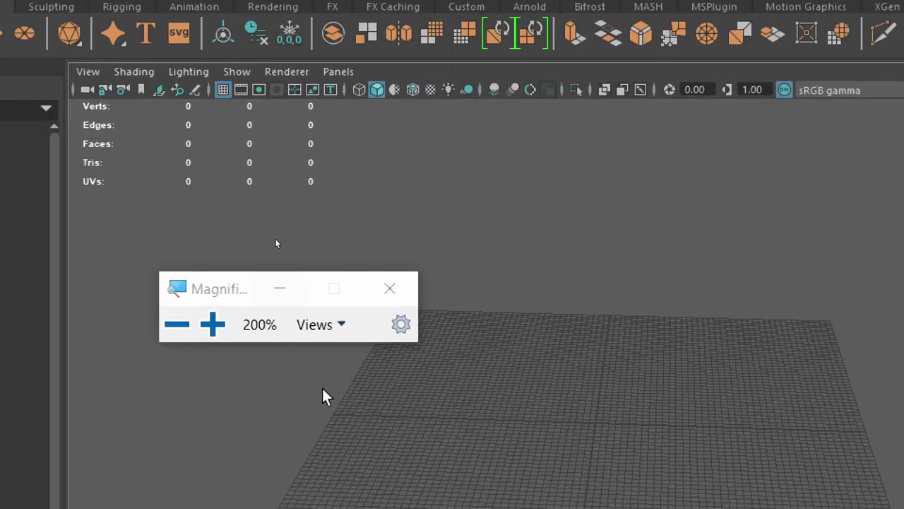
click(277, 289)
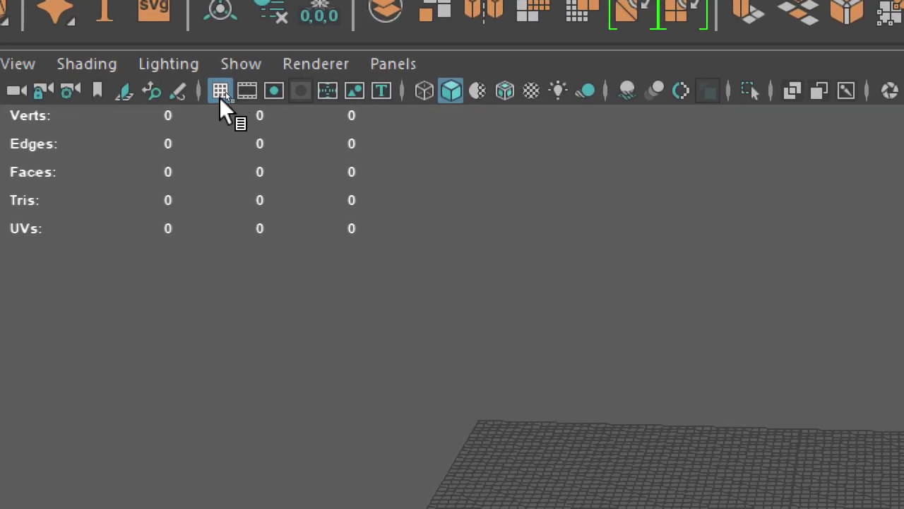
click(220, 98)
click(220, 98)
right_click(219, 97)
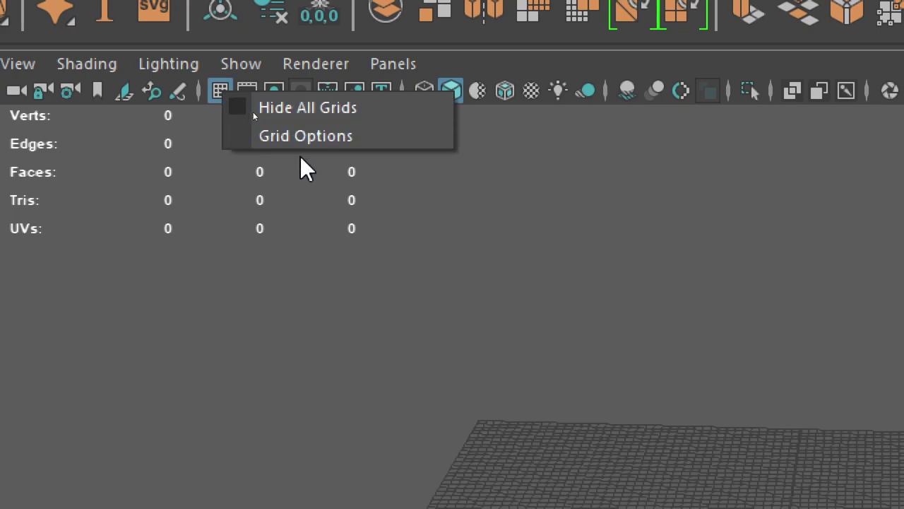
click(307, 134)
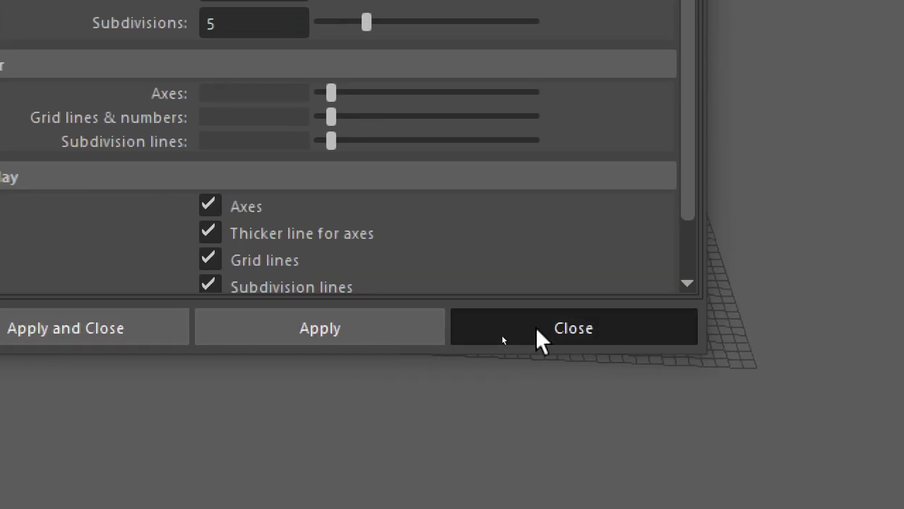
click(535, 327)
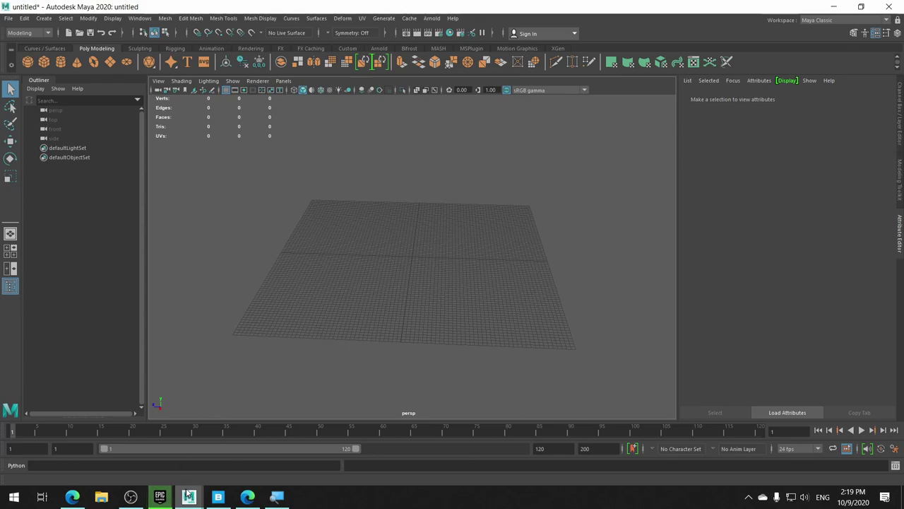
- Back in Quixel Bridge, go from the home feed to the NEW 3D MODELS category catalogue
mouse_move(218, 496)
click(226, 469)
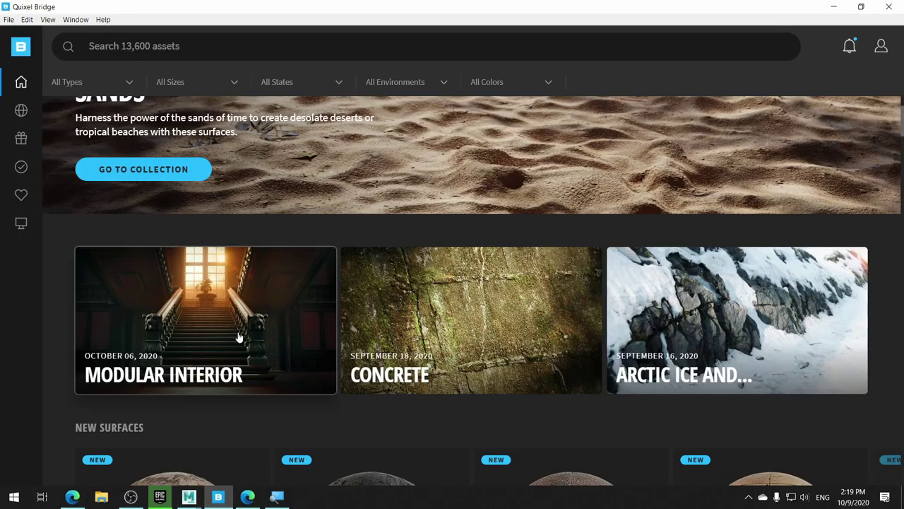
scroll(239, 338, down, 4)
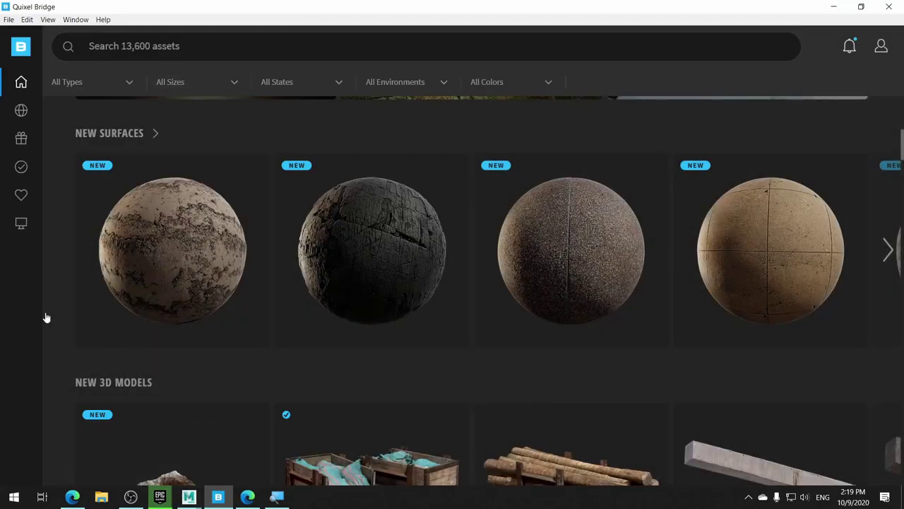
scroll(71, 349, down, 2)
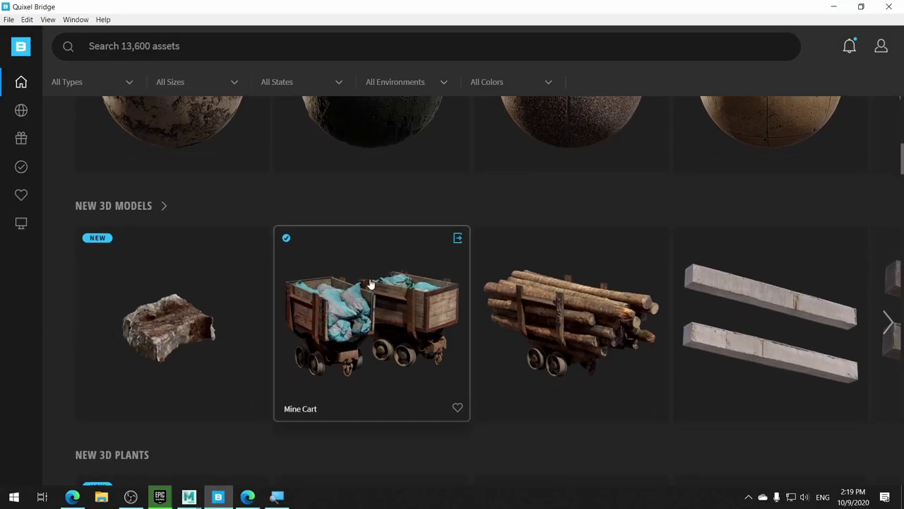
scroll(495, 282, down, 2)
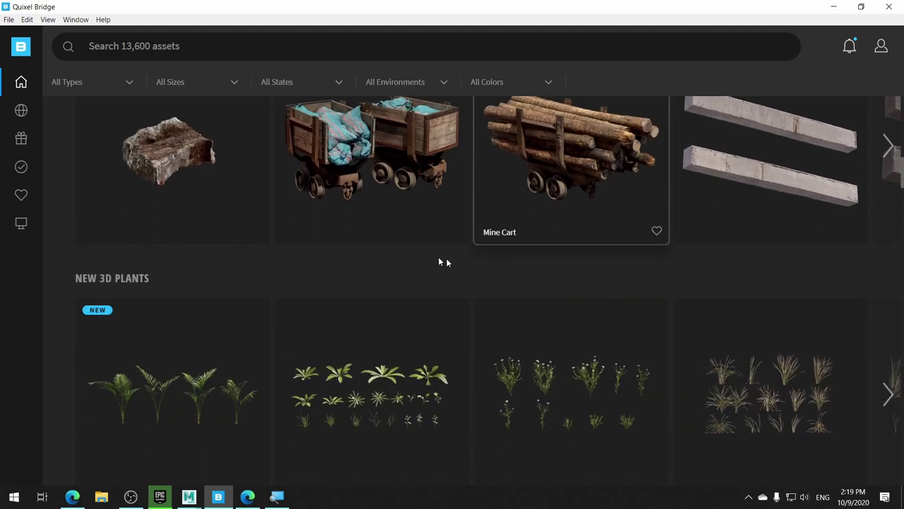
scroll(565, 169, up, 2)
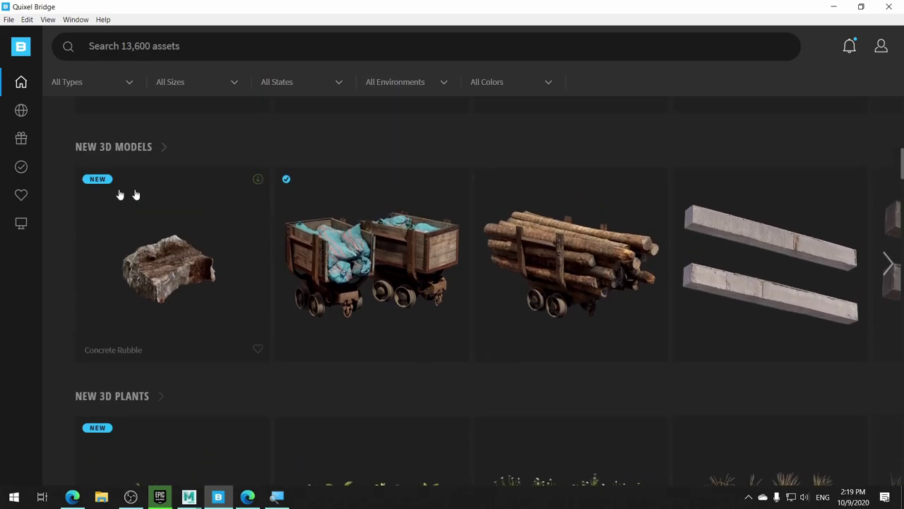
click(113, 148)
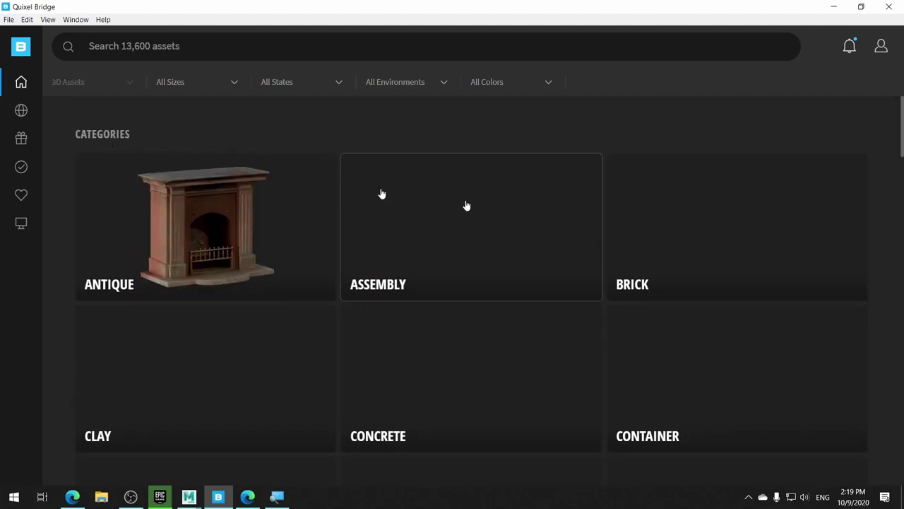
scroll(654, 275, down, 2)
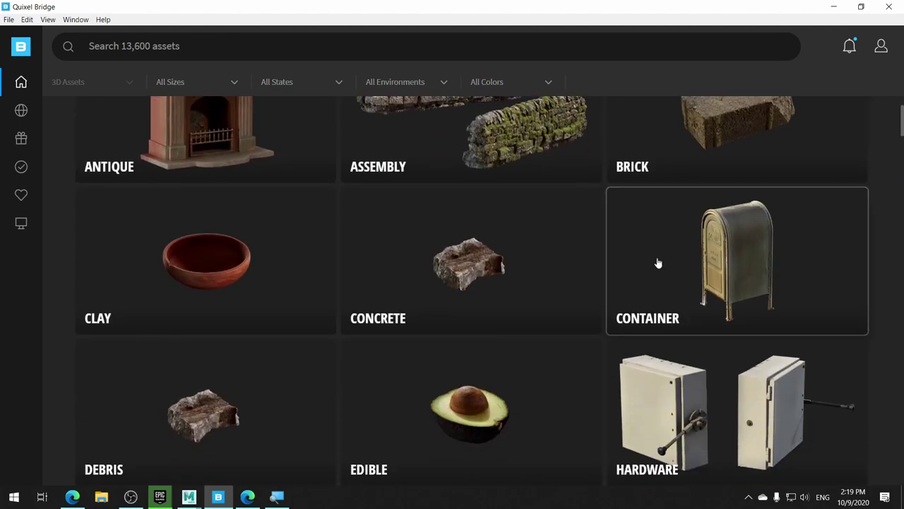
scroll(657, 262, down, 6)
scroll(657, 262, down, 6)
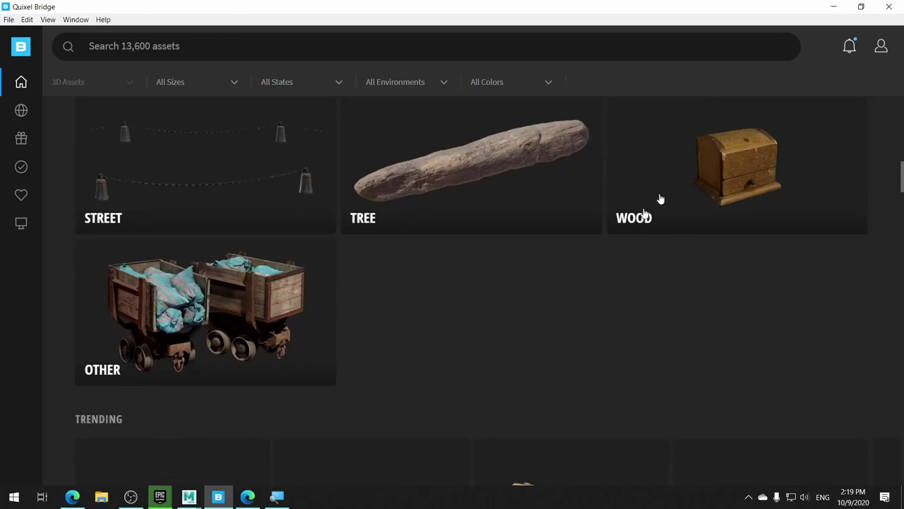
scroll(699, 219, up, 2)
- Filter 3D assets to Wood > Decorative and scroll to the Japanese statue and mailbox
click(761, 371)
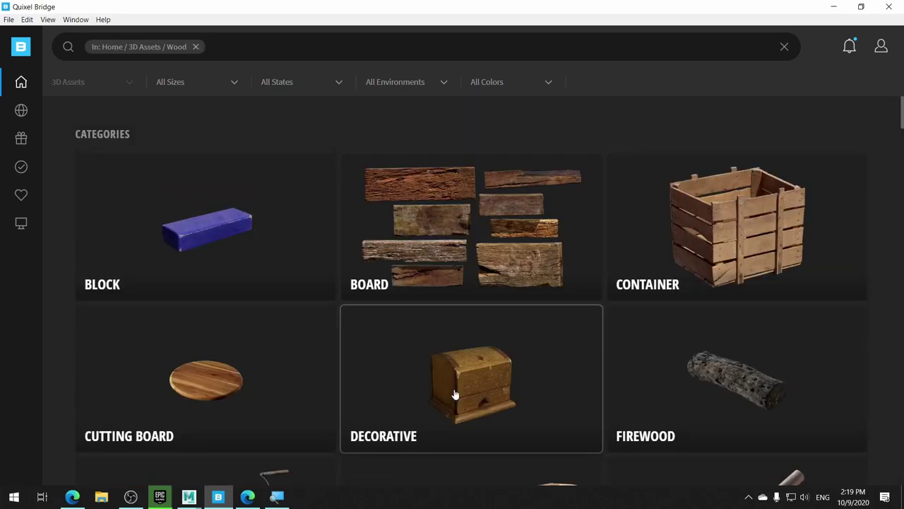
click(456, 394)
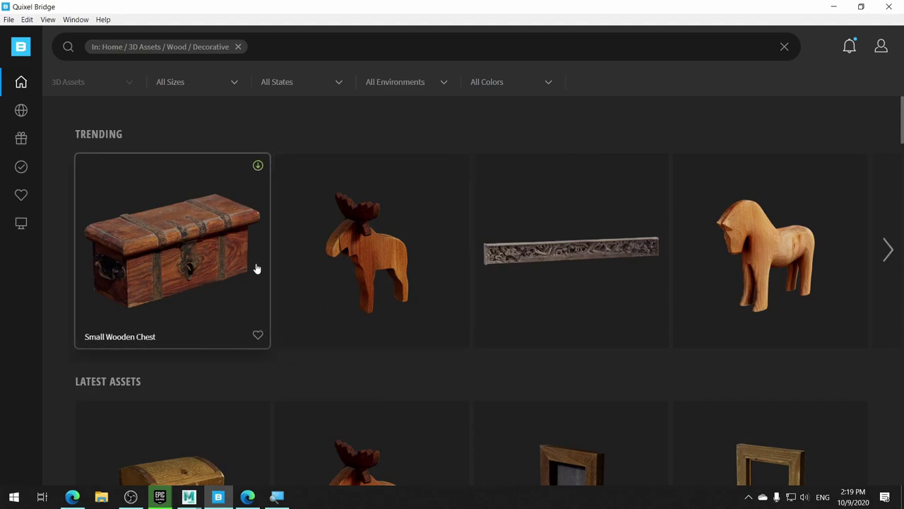
scroll(255, 268, down, 5)
scroll(255, 268, down, 5)
scroll(257, 268, down, 3)
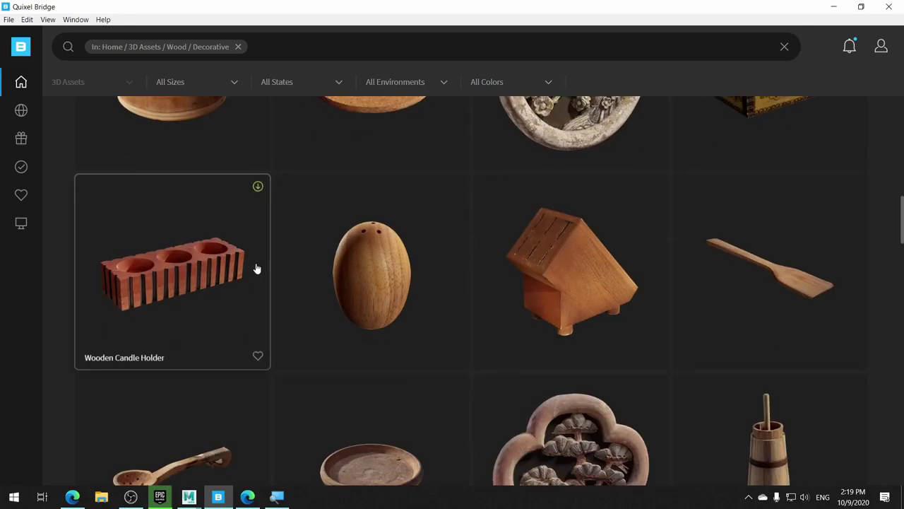
scroll(256, 268, up, 3)
scroll(453, 329, down, 5)
scroll(452, 329, down, 4)
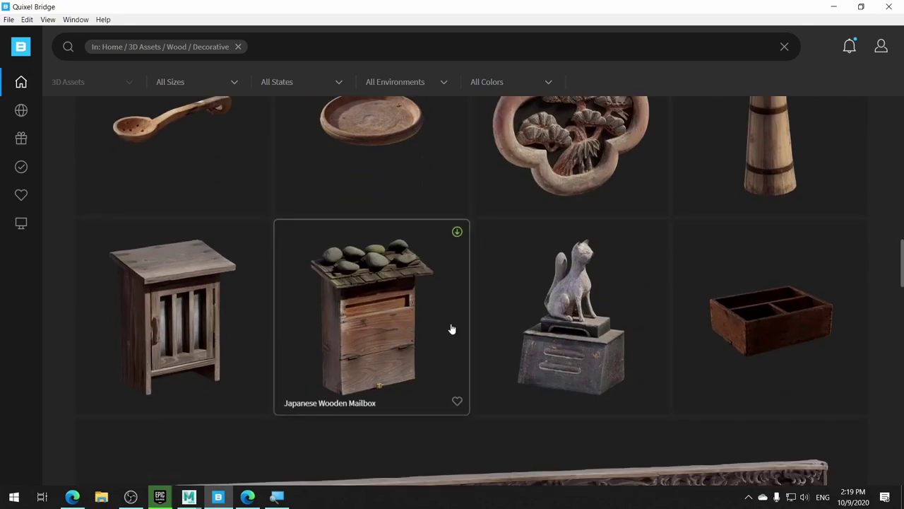
- Open the Japanese Statue asset's detail panel and scroll to its Asset Info
click(568, 301)
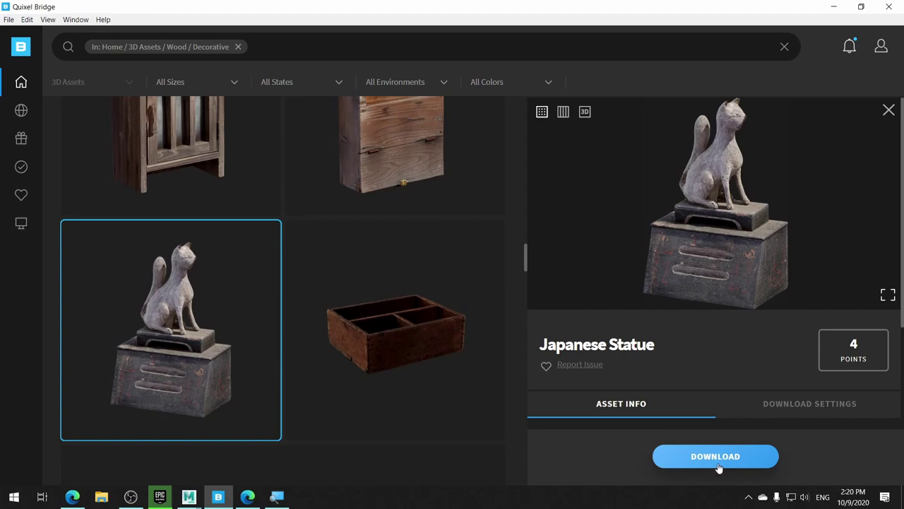
scroll(729, 376, down, 2)
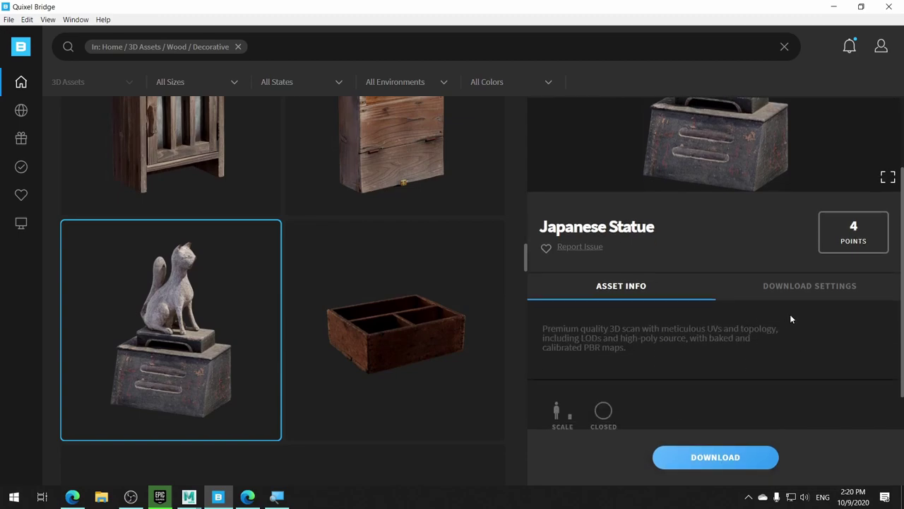
- In the Japanese Statue's Download Settings, set texture resolution to 8K
click(818, 291)
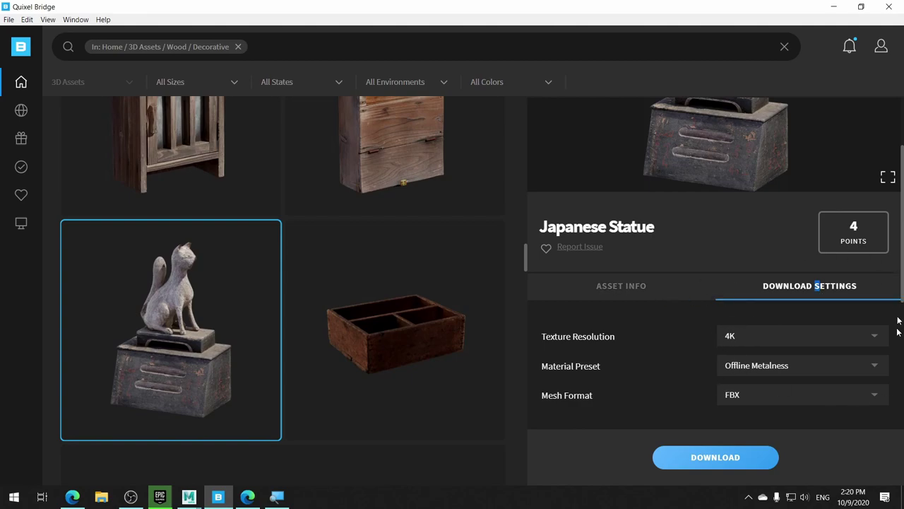
scroll(831, 310, down, 1)
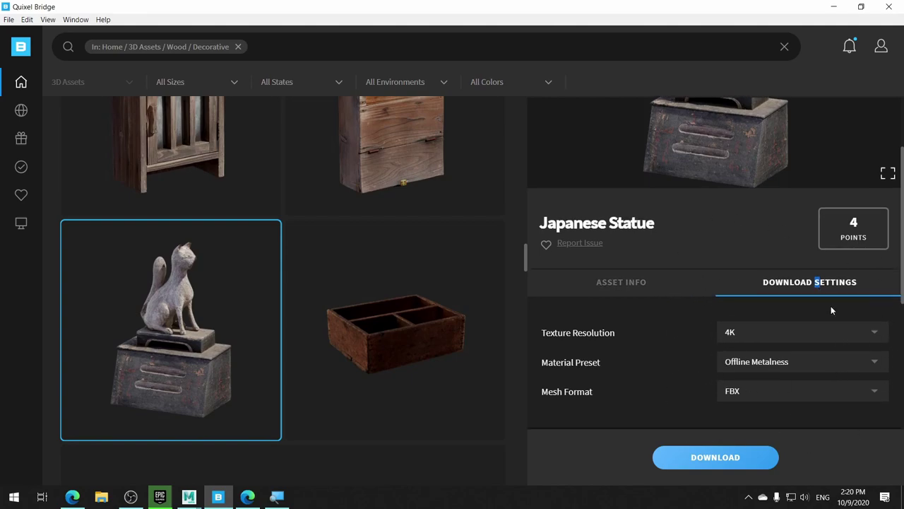
scroll(831, 310, down, 2)
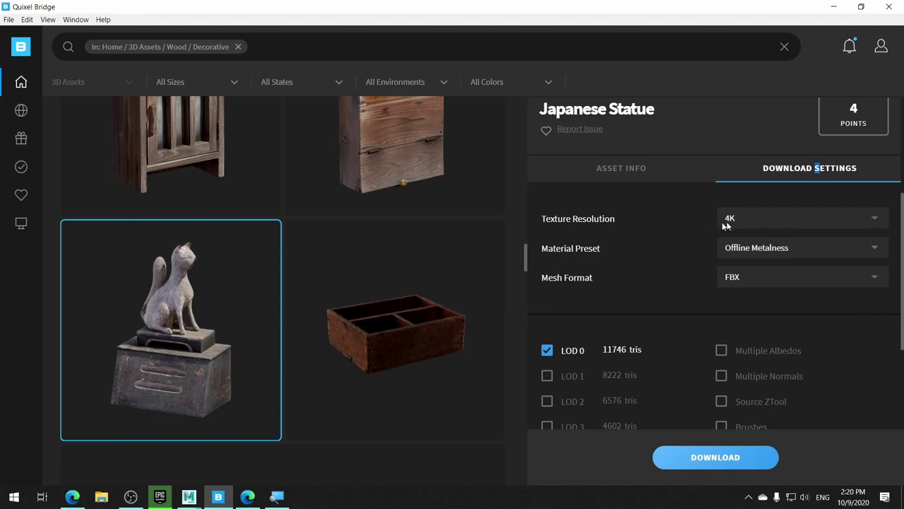
scroll(677, 266, down, 1)
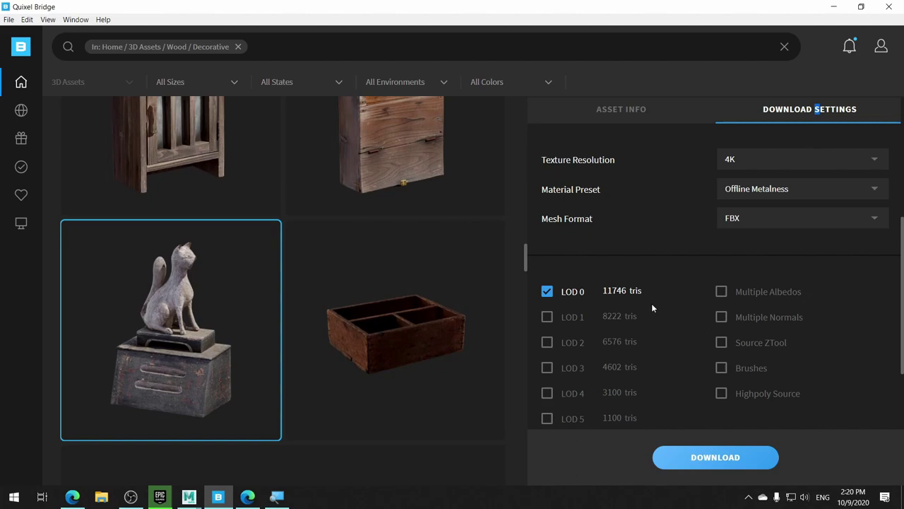
scroll(651, 303, up, 2)
click(772, 275)
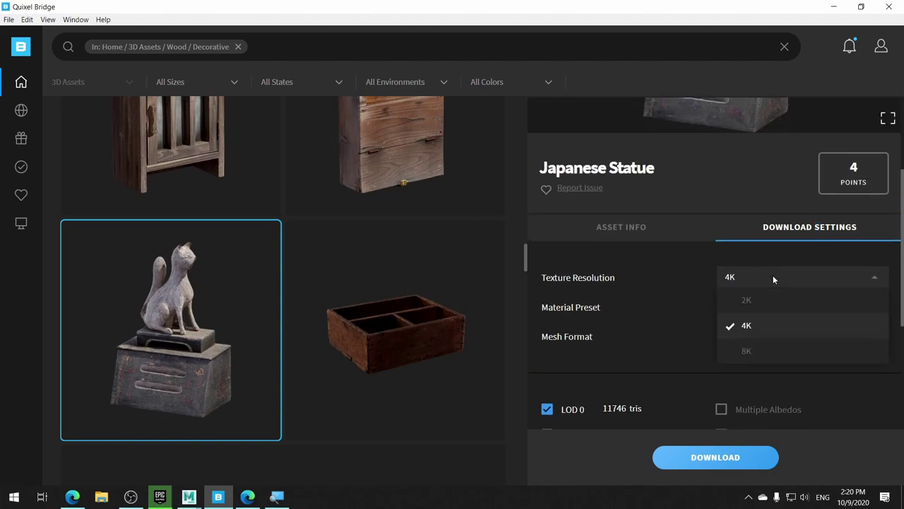
click(771, 352)
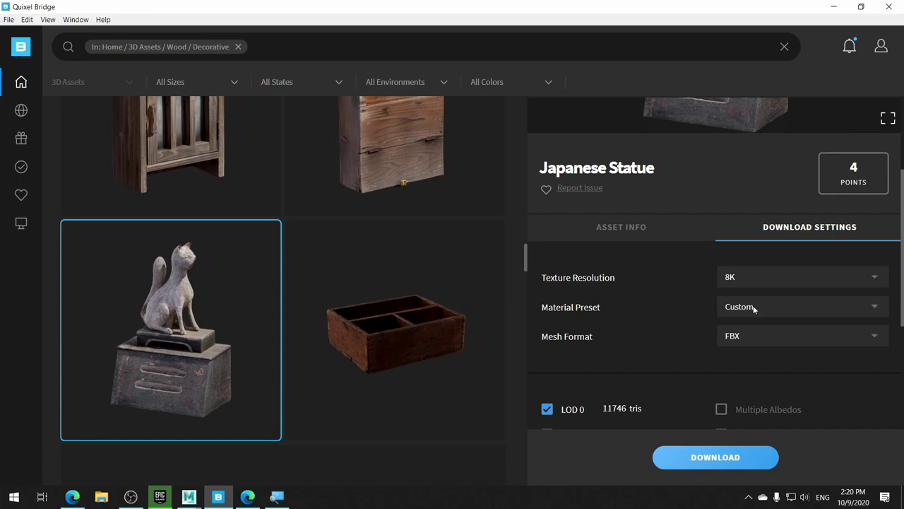
- Select the Offline Metalness material preset and keep FBX as the mesh format
click(754, 309)
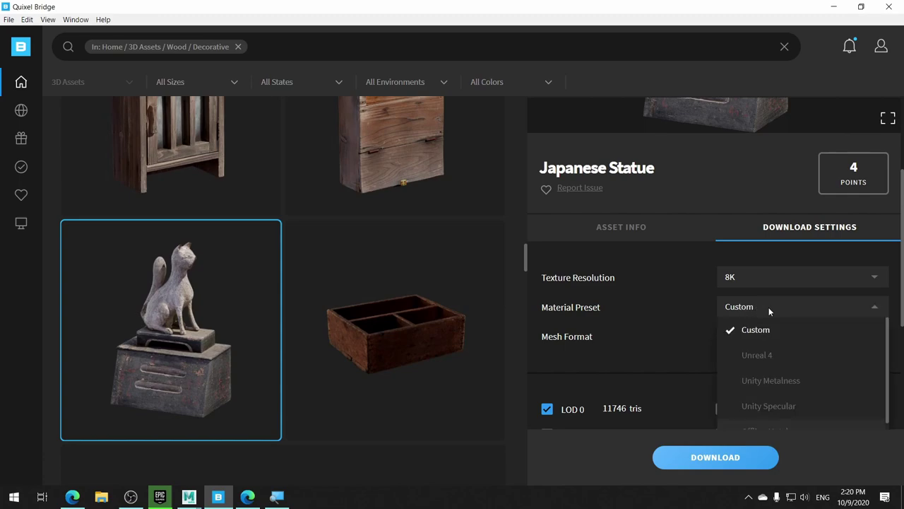
scroll(801, 361, down, 1)
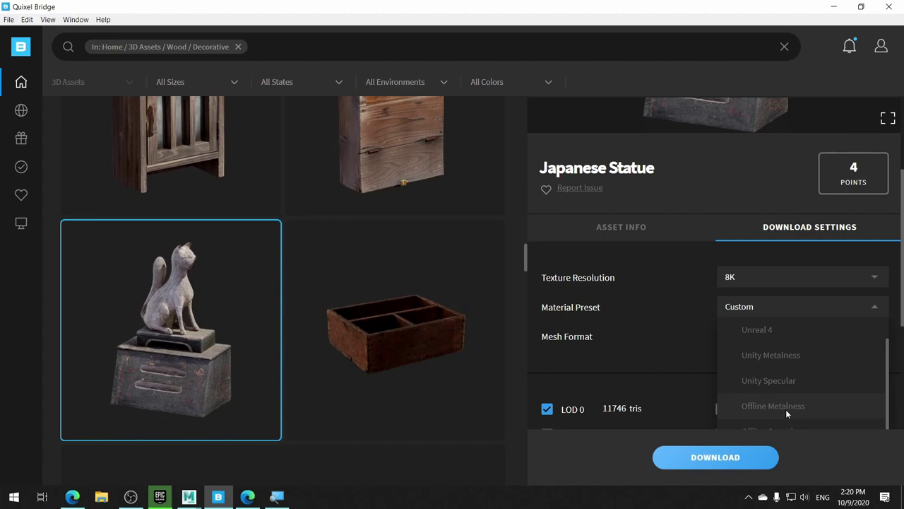
click(785, 406)
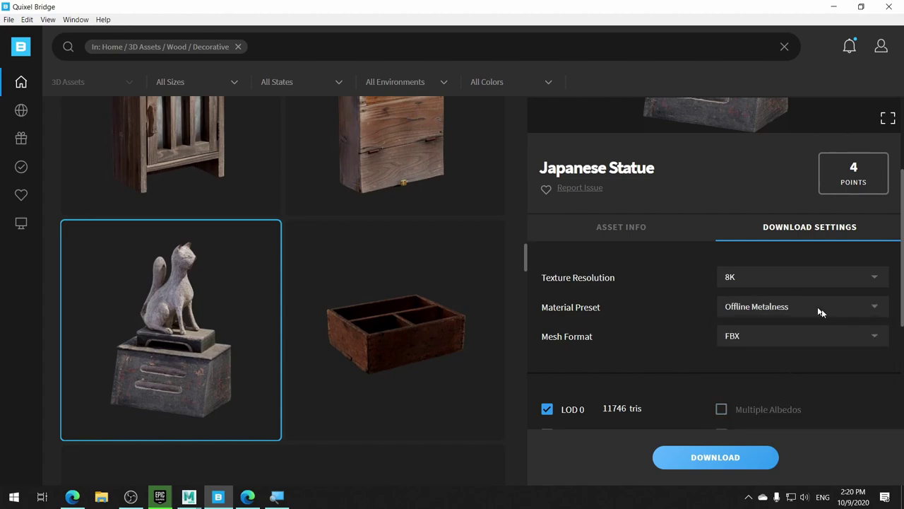
click(791, 335)
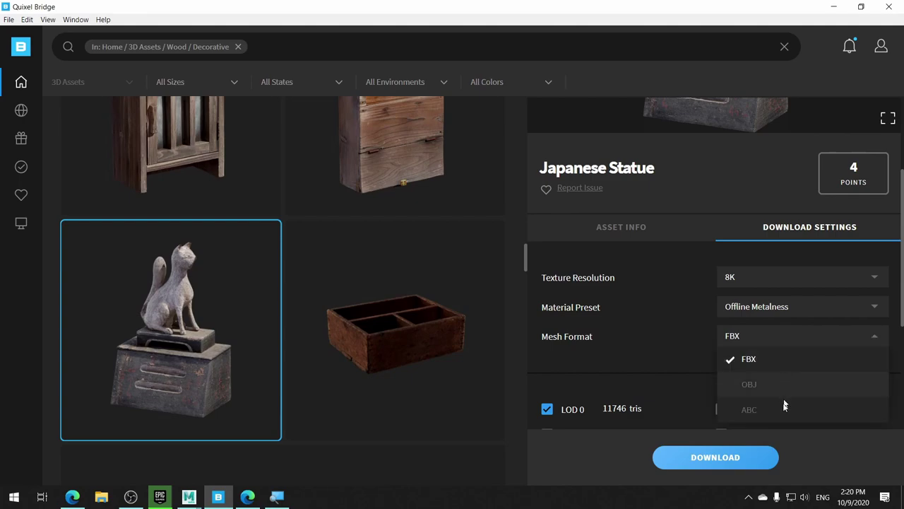
click(774, 359)
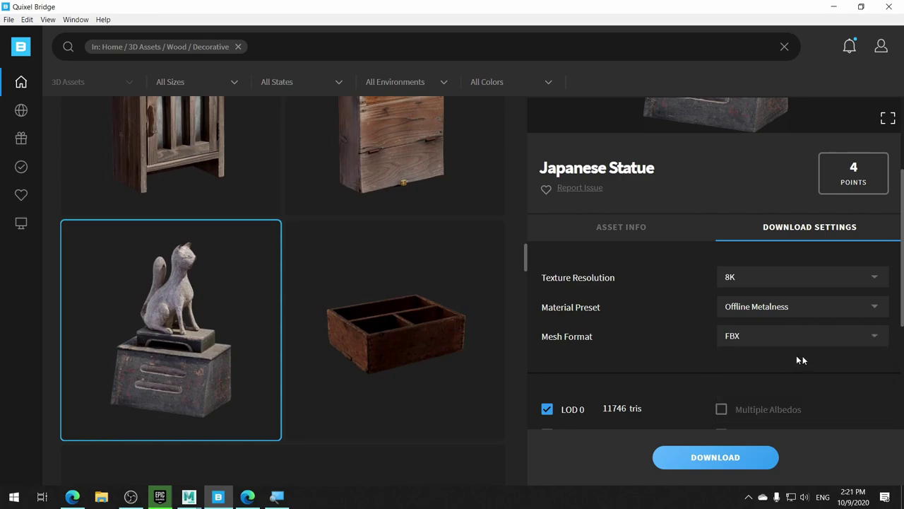
scroll(798, 357, down, 3)
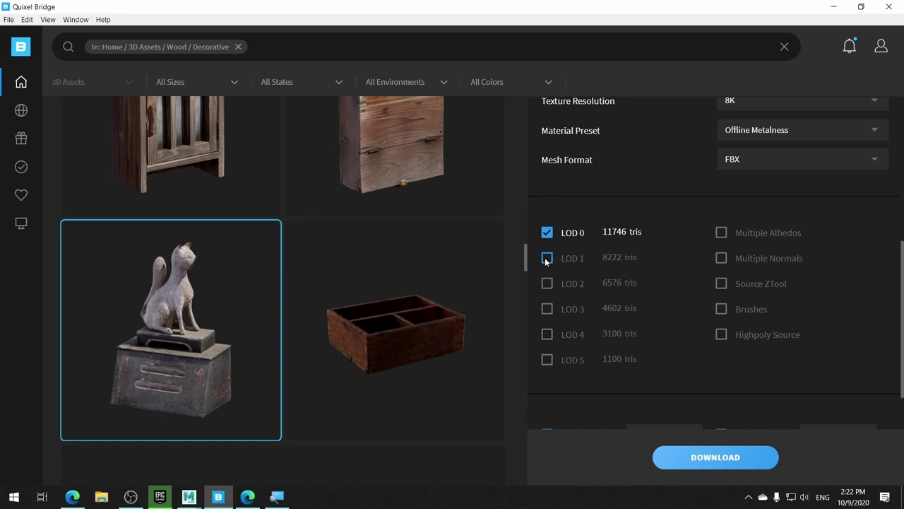
- Include LOD 1 through LOD 5 and the Highpoly Source in the Japanese Statue download
click(547, 259)
click(548, 284)
click(548, 309)
click(548, 334)
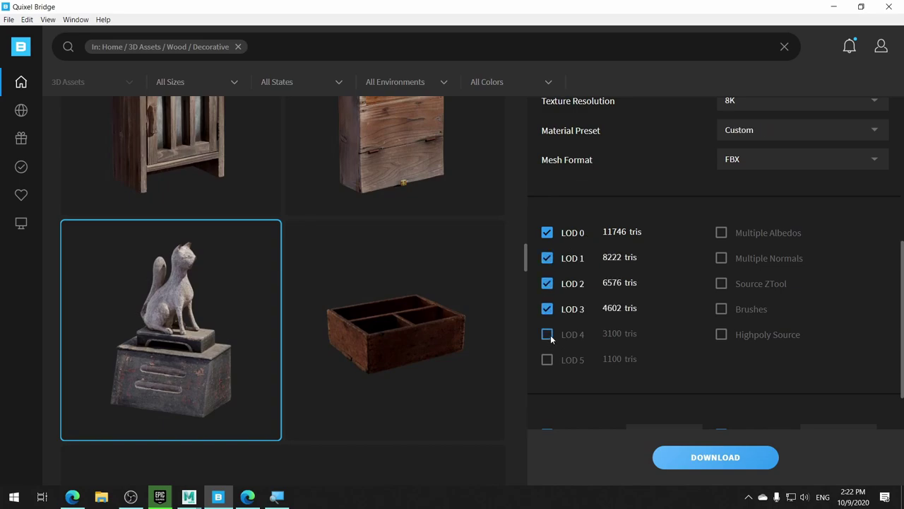
click(548, 361)
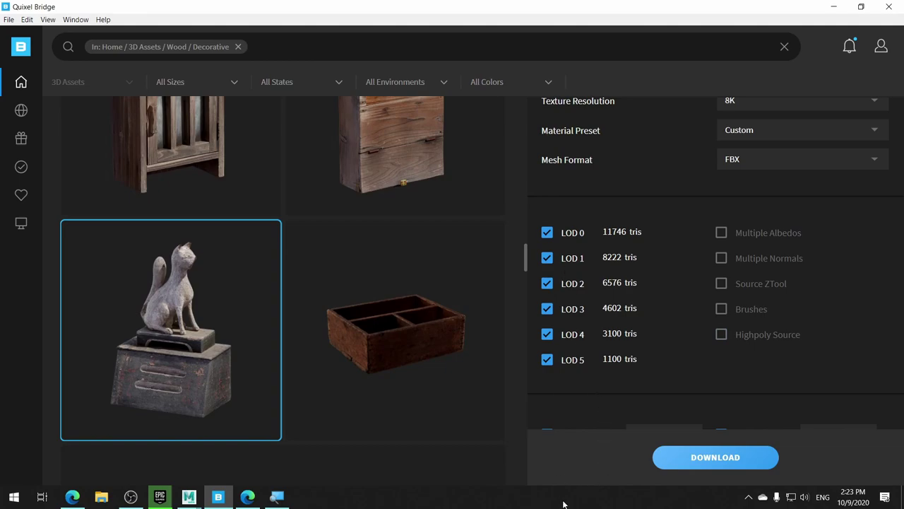
click(721, 335)
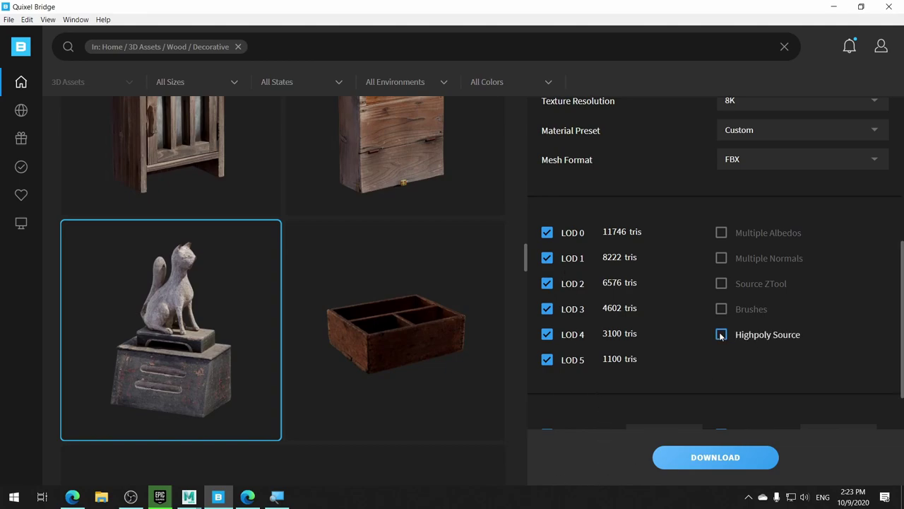
scroll(800, 335, down, 3)
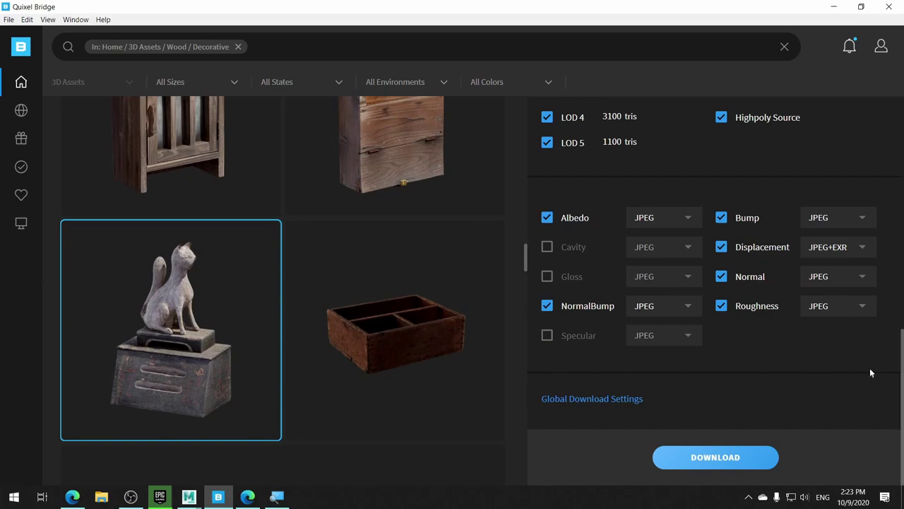
scroll(812, 317, up, 10)
scroll(810, 319, up, 5)
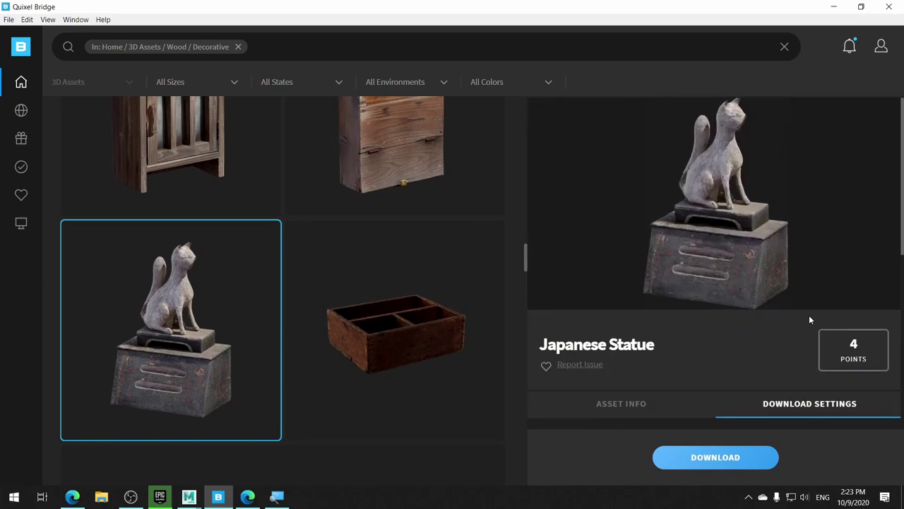
scroll(705, 182, down, 8)
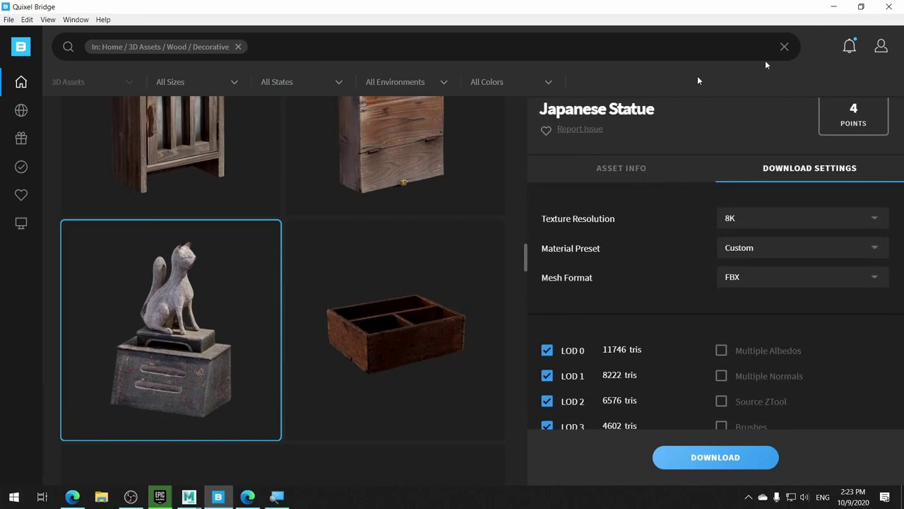
scroll(659, 341, down, 5)
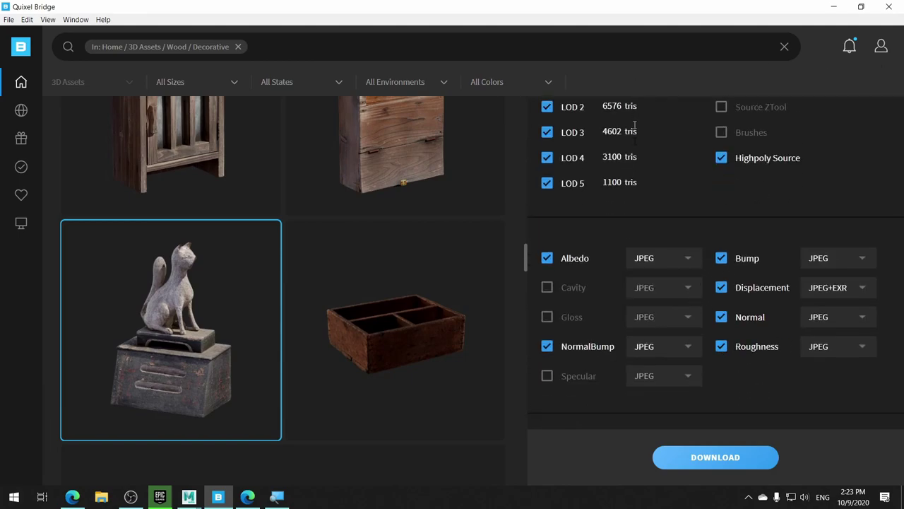
scroll(618, 159, up, 5)
click(641, 182)
scroll(640, 205, up, 3)
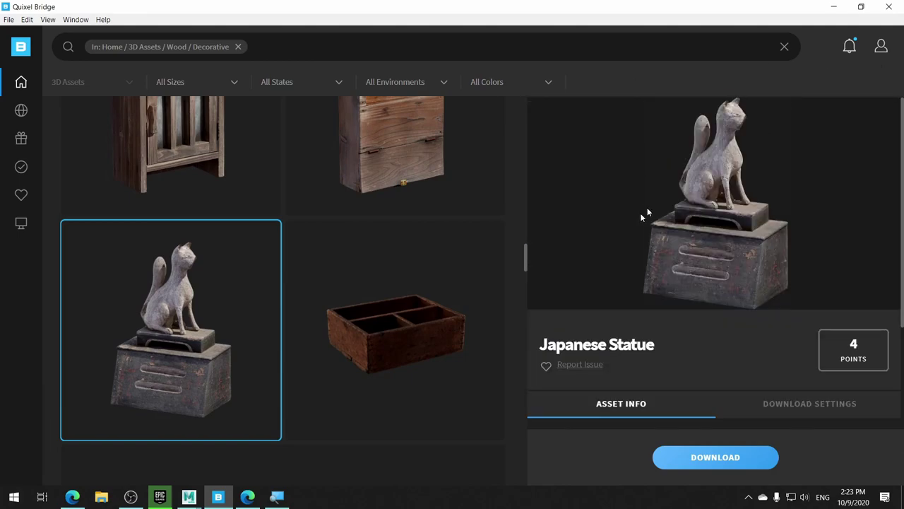
click(777, 403)
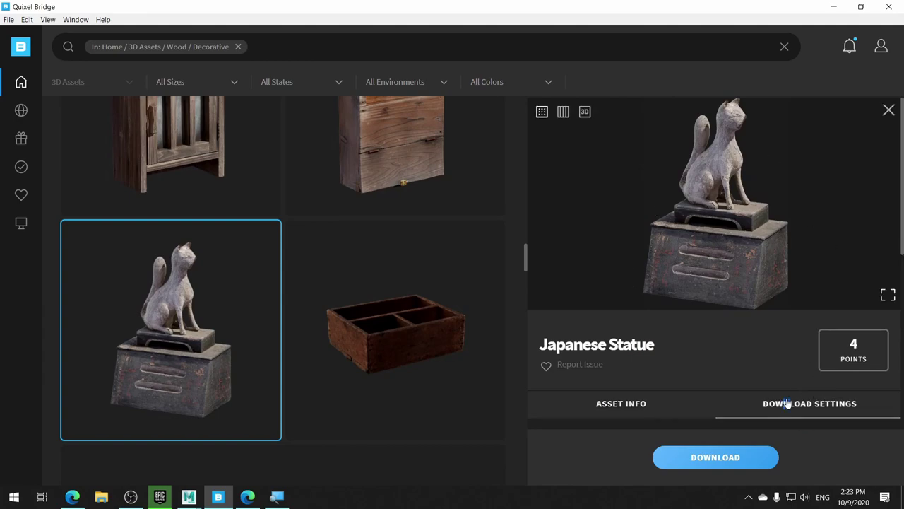
scroll(785, 403, down, 5)
scroll(794, 340, down, 2)
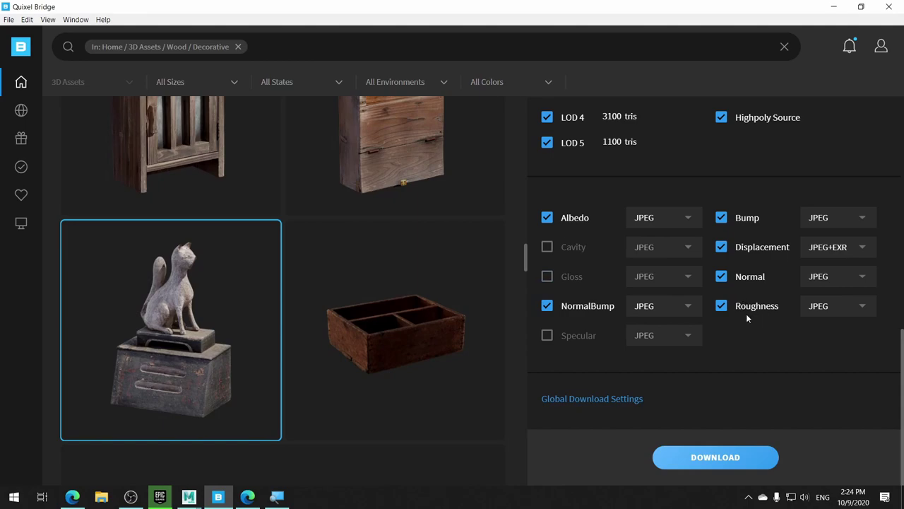
- Add the JPEG Specular map to the Japanese Statue download and download the asset
click(545, 338)
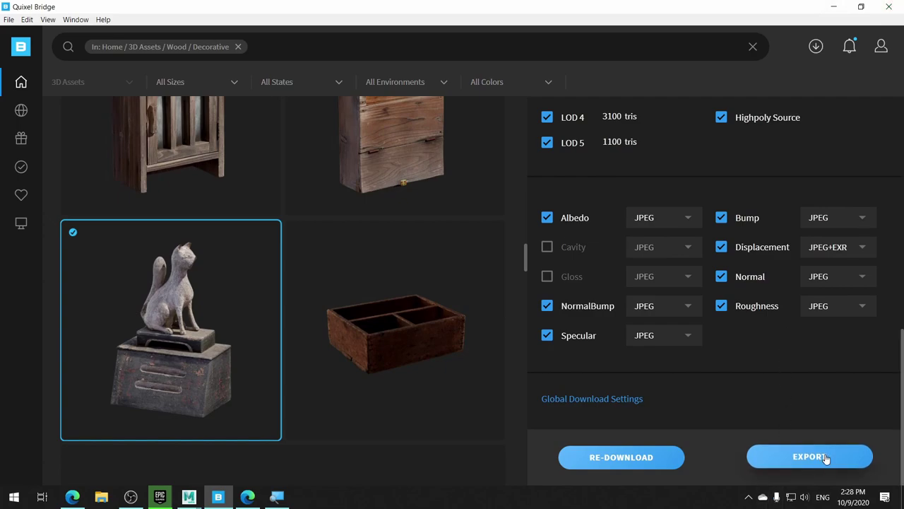
scroll(847, 346, up, 4)
scroll(851, 321, up, 2)
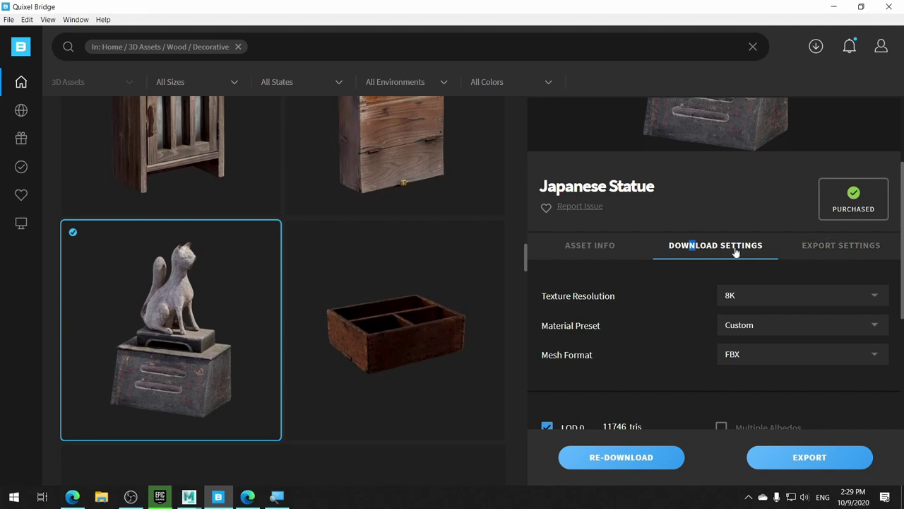
- Set the statue's export texture resolution to 8K, keeping JPEG textures and FBX mesh format
mouse_move(715, 123)
click(834, 254)
scroll(844, 263, down, 1)
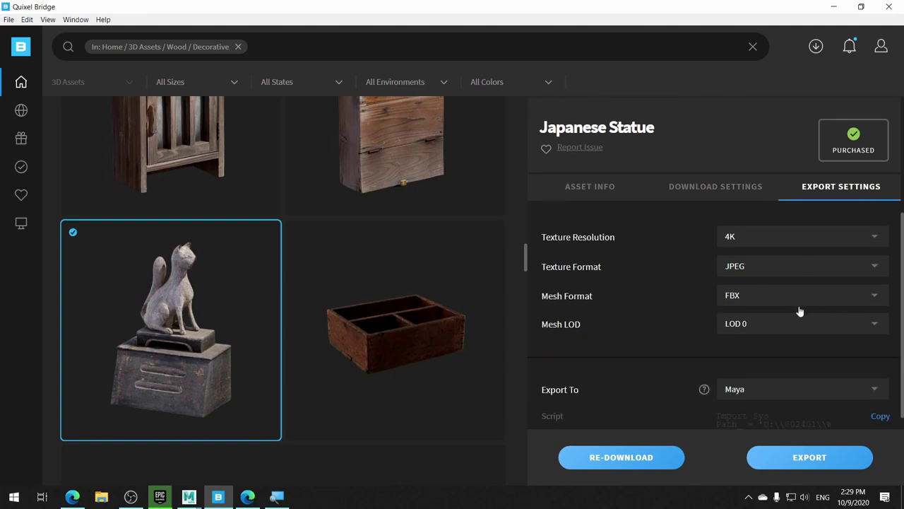
click(789, 243)
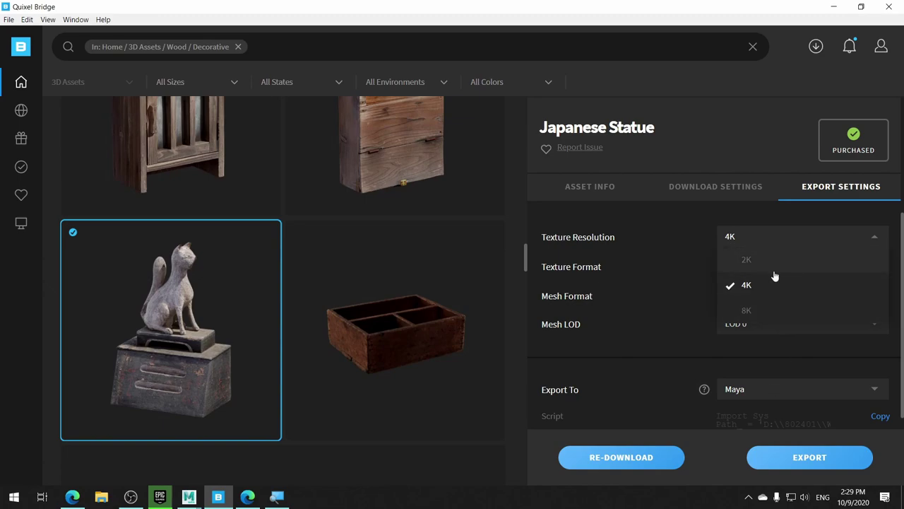
click(771, 310)
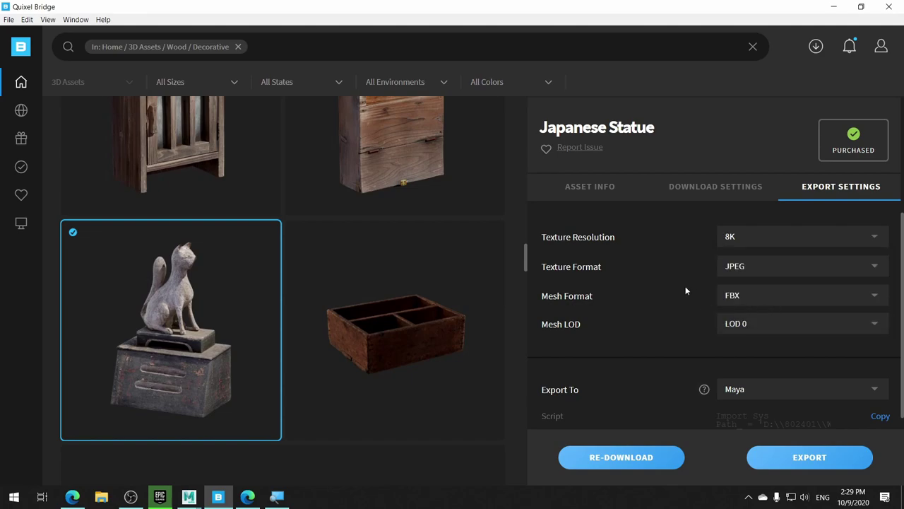
click(733, 270)
click(733, 272)
click(752, 300)
click(751, 301)
- Choose High Poly as the export Mesh LOD
click(750, 335)
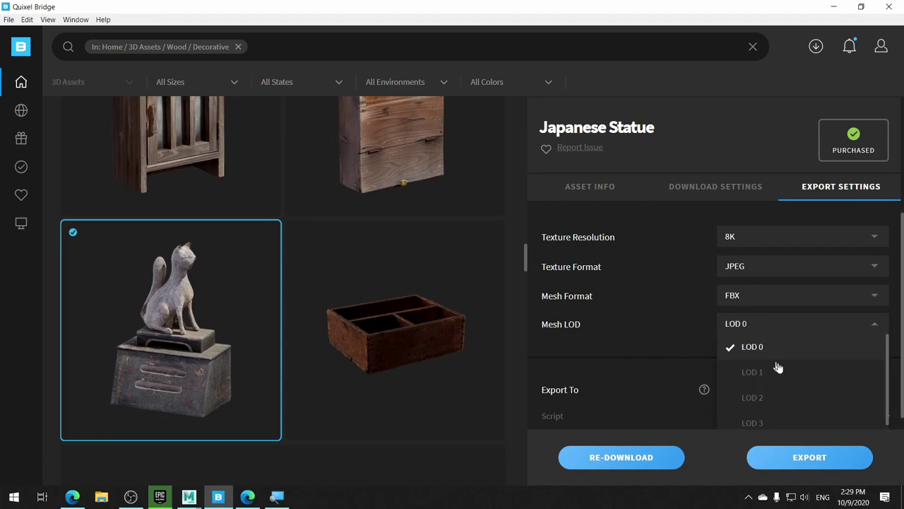
scroll(804, 360, down, 1)
scroll(802, 350, up, 2)
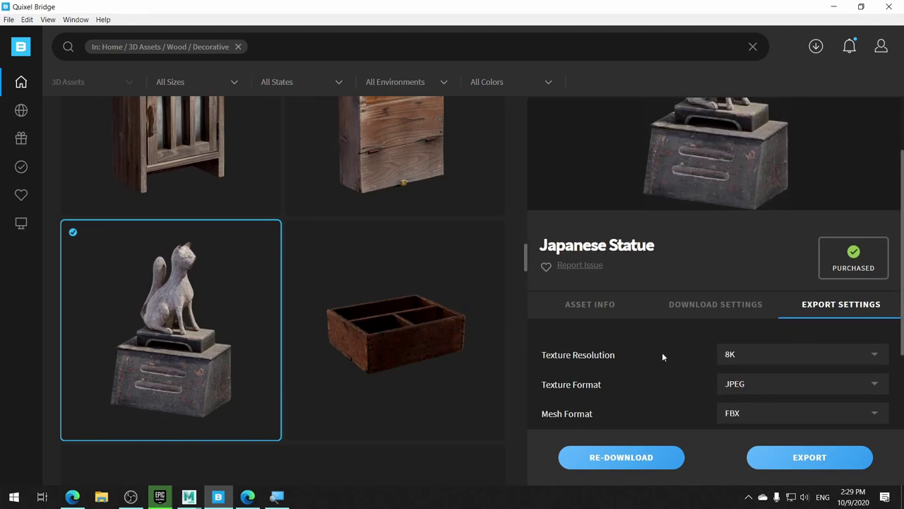
scroll(806, 296, down, 4)
scroll(808, 256, up, 2)
scroll(804, 304, up, 1)
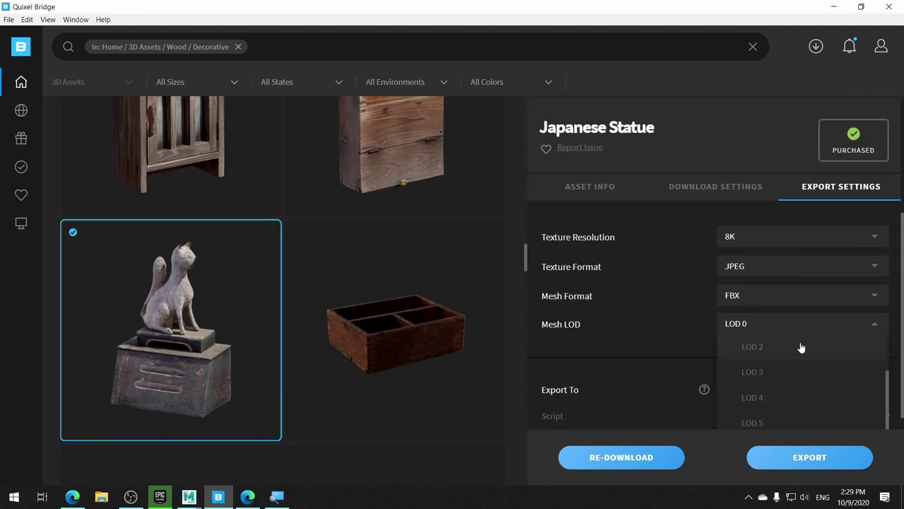
scroll(896, 337, down, 2)
scroll(895, 337, down, 1)
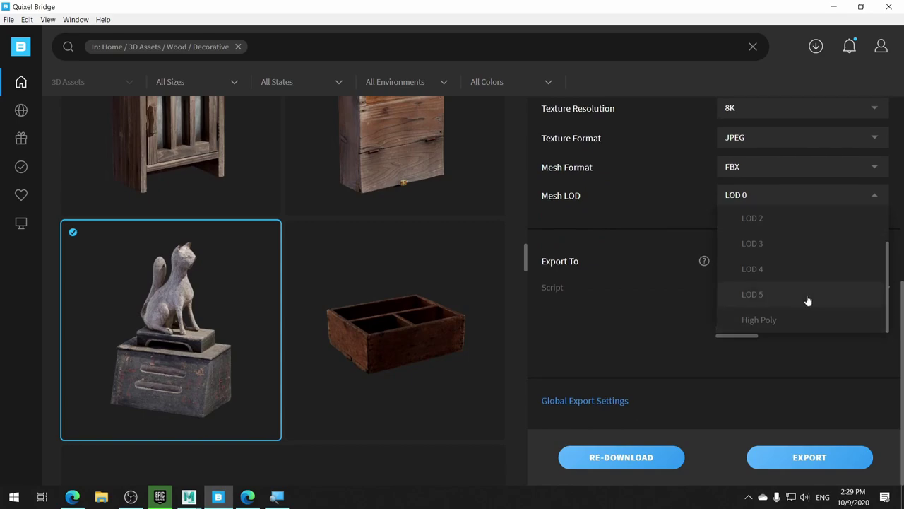
scroll(808, 301, up, 2)
scroll(890, 360, down, 2)
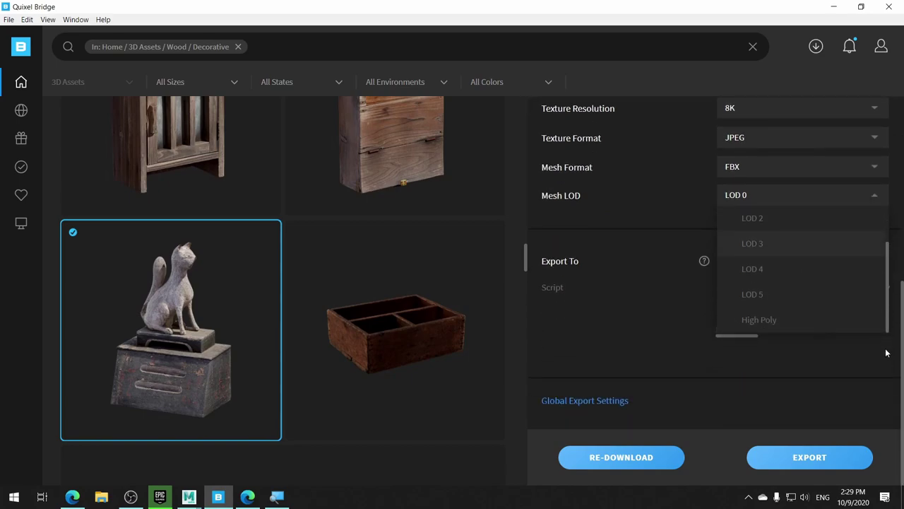
click(781, 322)
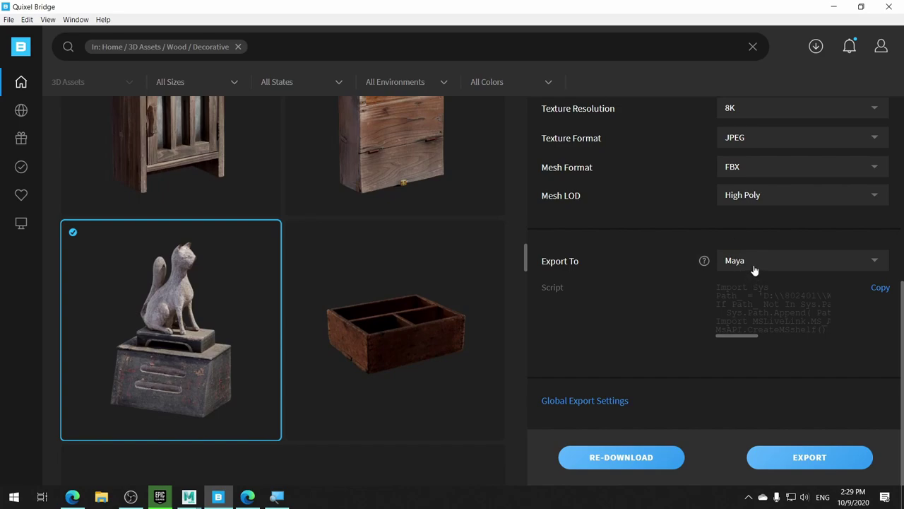
- Keep Maya as the export target and copy its Live Link setup script
click(758, 267)
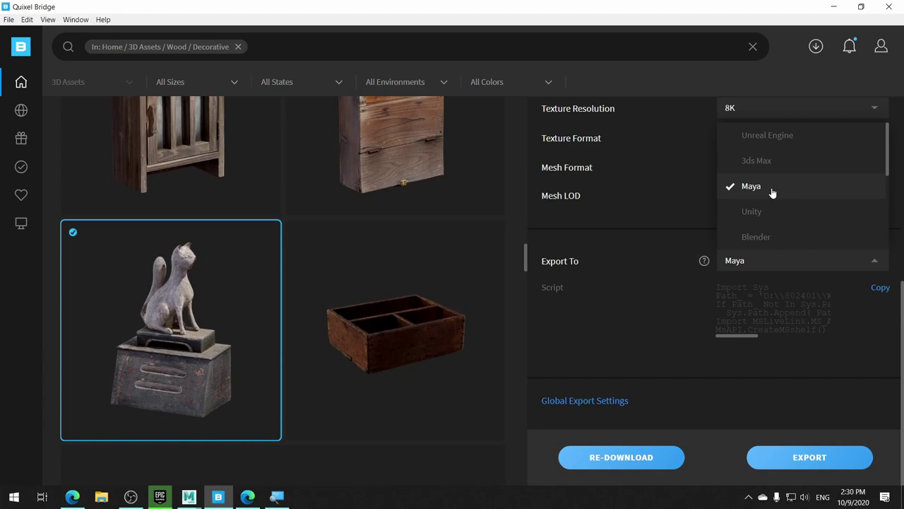
click(772, 187)
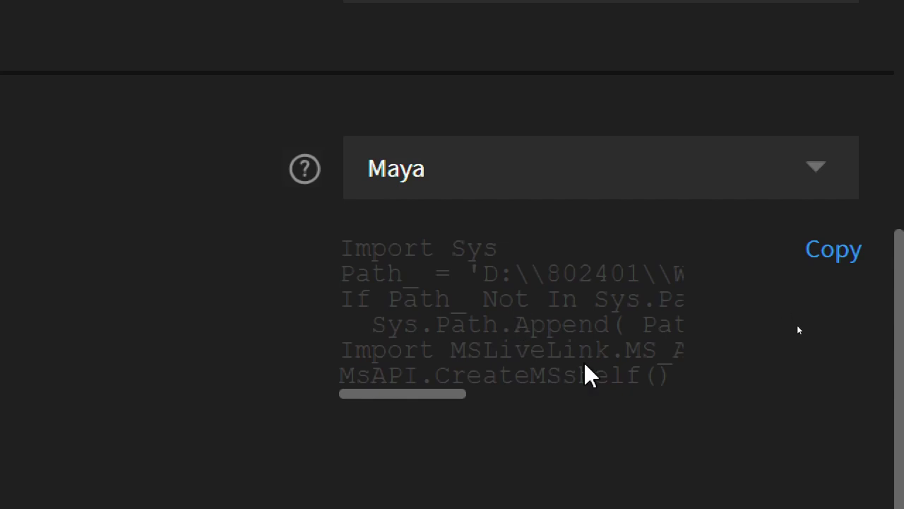
click(833, 253)
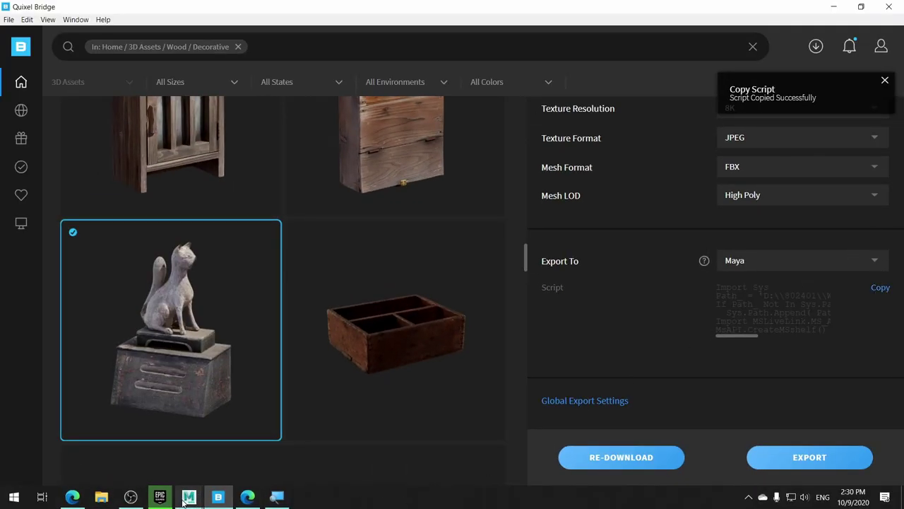
- Run the copied script in Maya's Python command line to launch MS Plugin 4.9, then close it
mouse_move(189, 497)
click(234, 460)
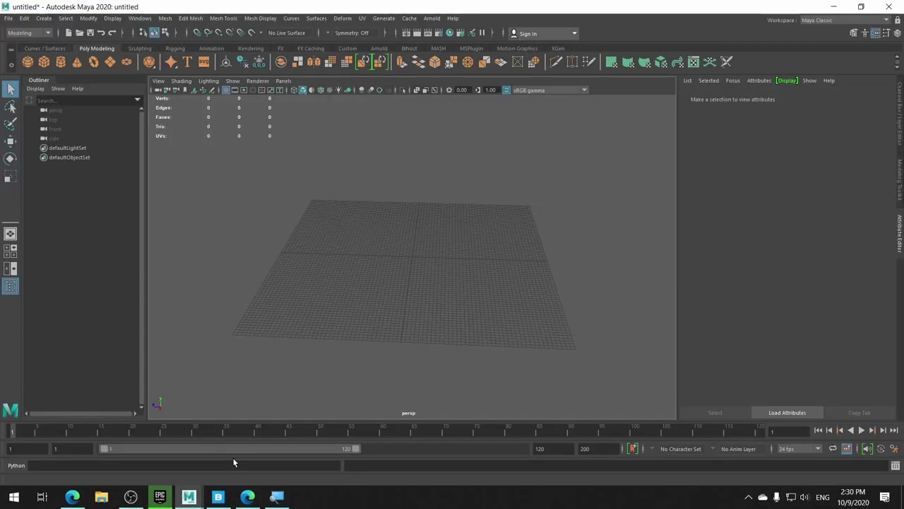
click(13, 466)
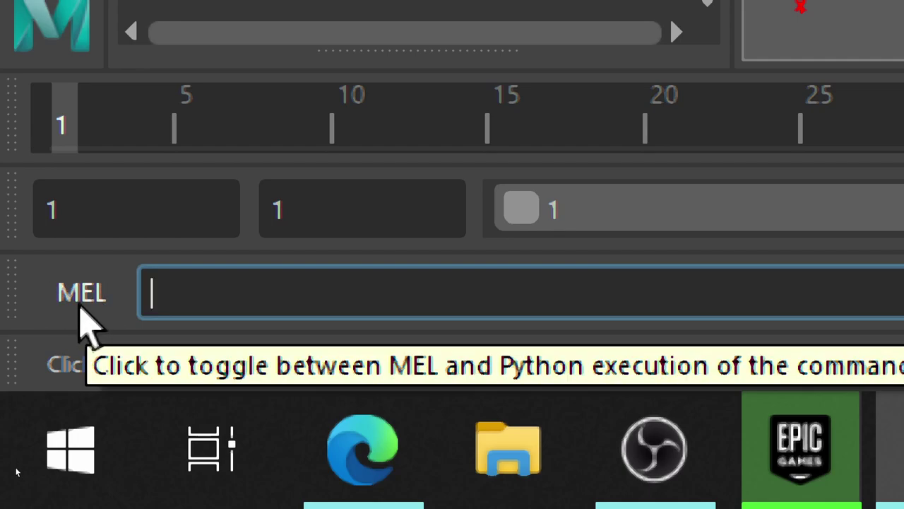
click(91, 297)
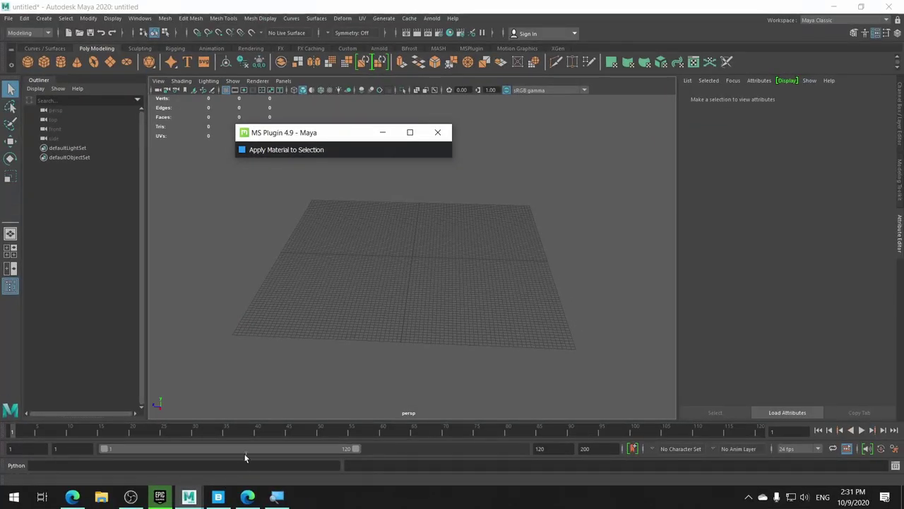
drag(318, 135, 348, 210)
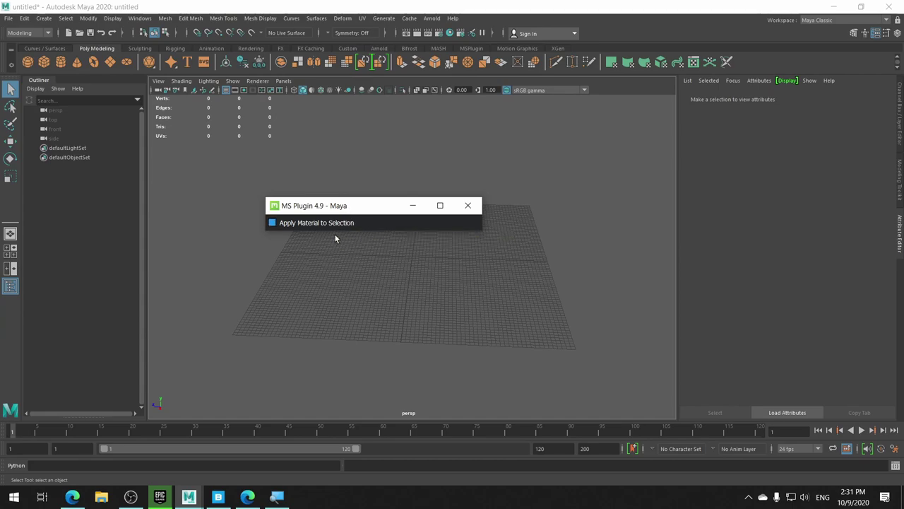
click(474, 209)
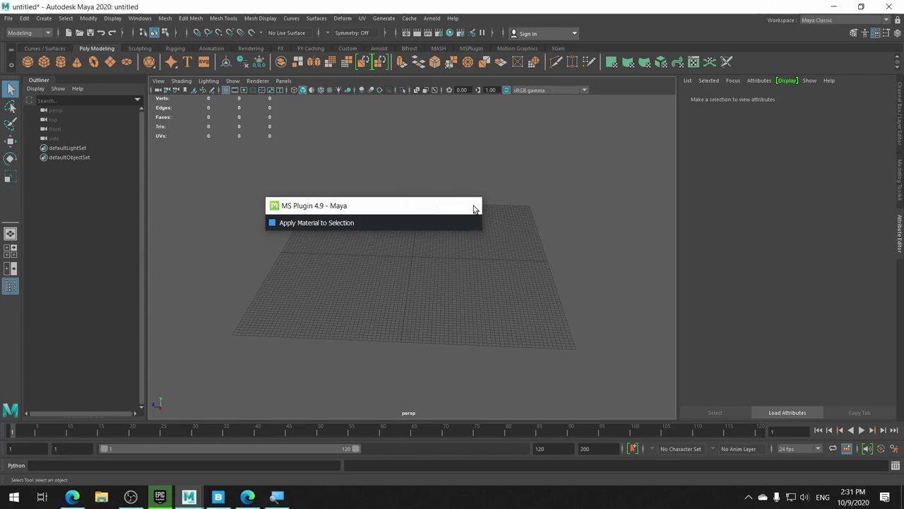
click(218, 496)
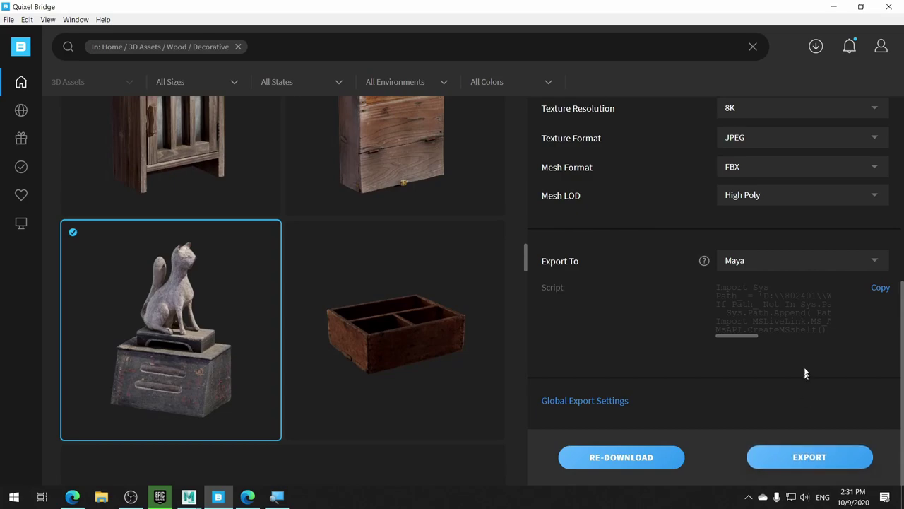
- Export the high-poly Japanese Statue to Maya and bring the Maya window forward
click(839, 463)
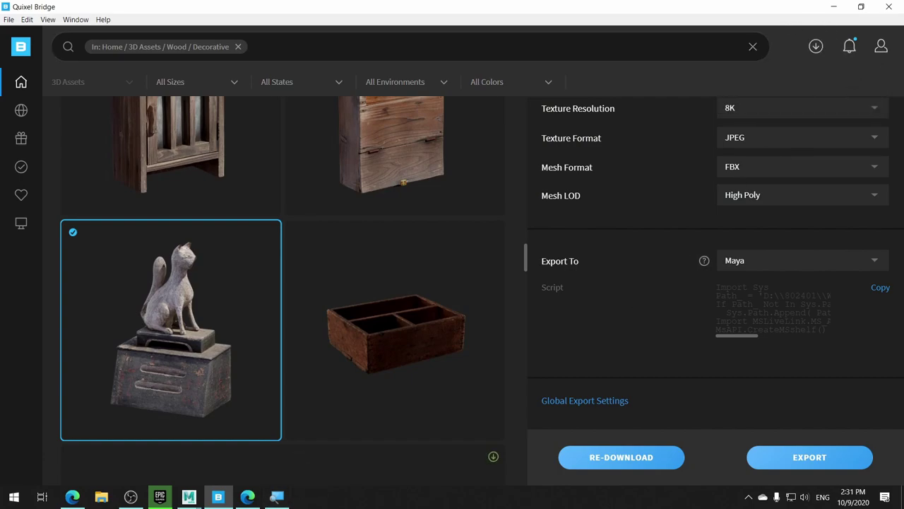
click(242, 460)
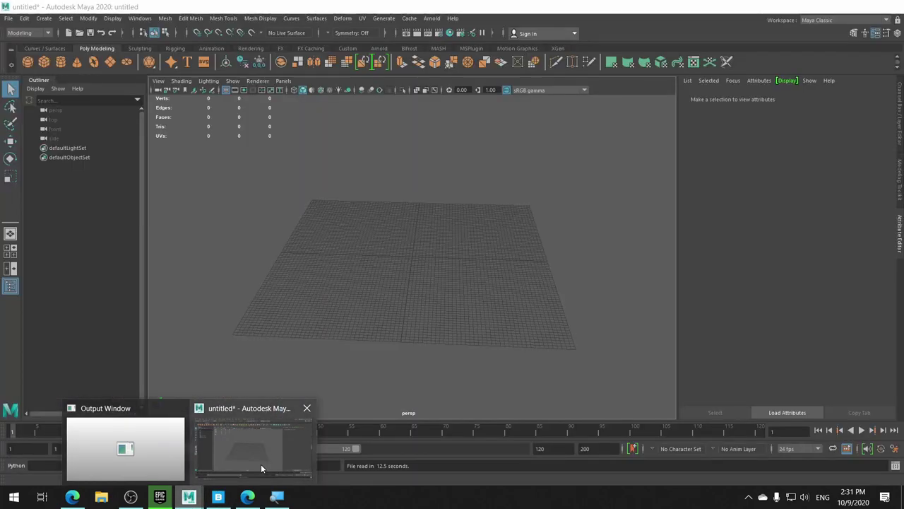
click(261, 463)
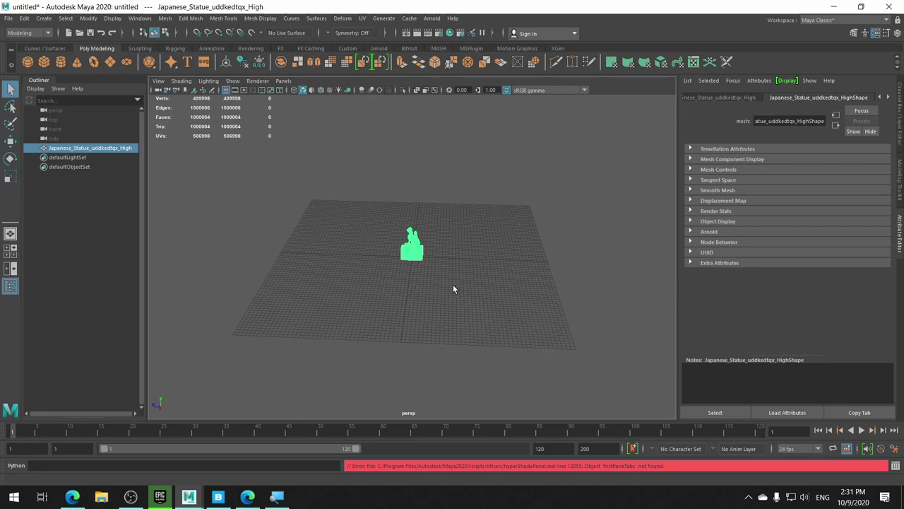
- Frame and orbit around the imported high-poly statue to inspect it from several sides
key(f)
scroll(431, 272, up, 3)
scroll(424, 297, down, 2)
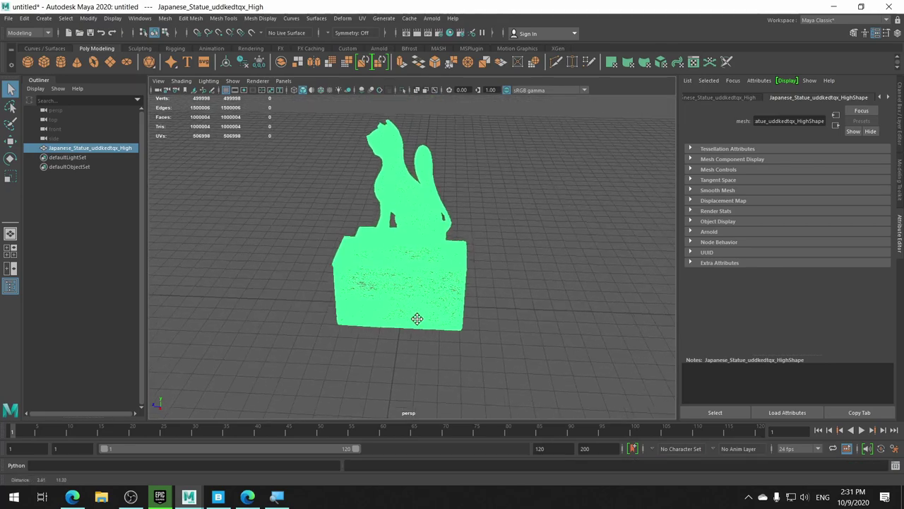
mouse_move(417, 318)
alt+mouse_down()
mouse_move(278, 365)
mouse_move(442, 349)
mouse_move(369, 366)
mouse_move(381, 343)
mouse_move(327, 344)
mouse_move(242, 364)
mouse_move(342, 267)
alt+mouse_up()
click(381, 342)
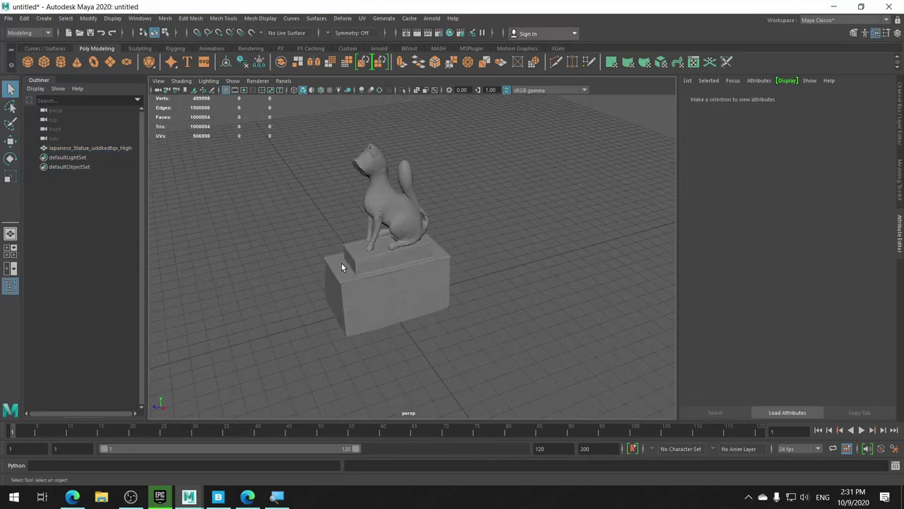
scroll(342, 267, up, 4)
scroll(363, 308, up, 2)
scroll(377, 343, up, 1)
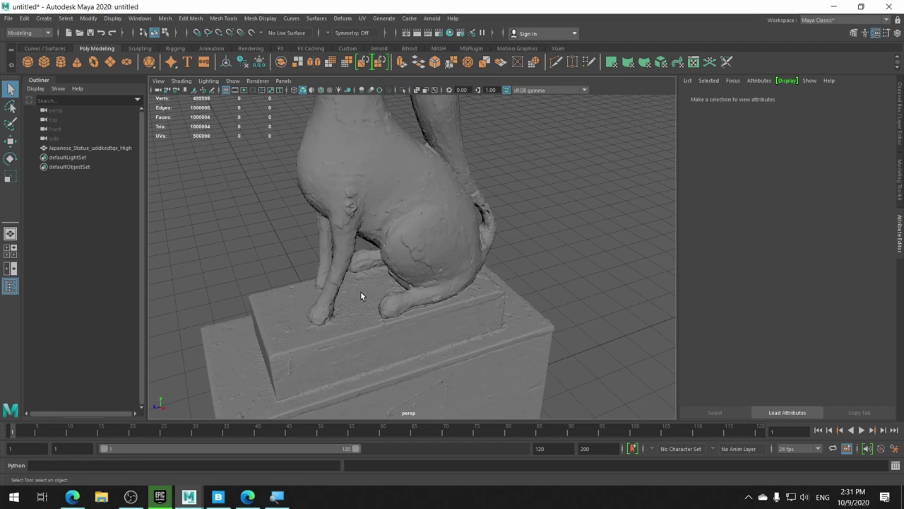
scroll(360, 291, down, 1)
scroll(380, 281, down, 4)
mouse_move(380, 282)
alt+mouse_down()
mouse_move(373, 246)
mouse_move(349, 278)
mouse_move(426, 248)
mouse_move(529, 282)
mouse_move(383, 313)
alt+mouse_up()
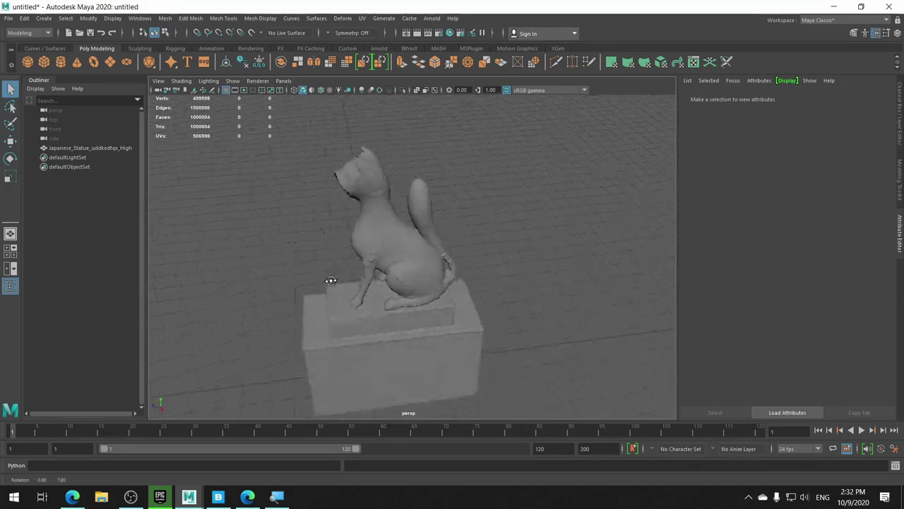
click(394, 314)
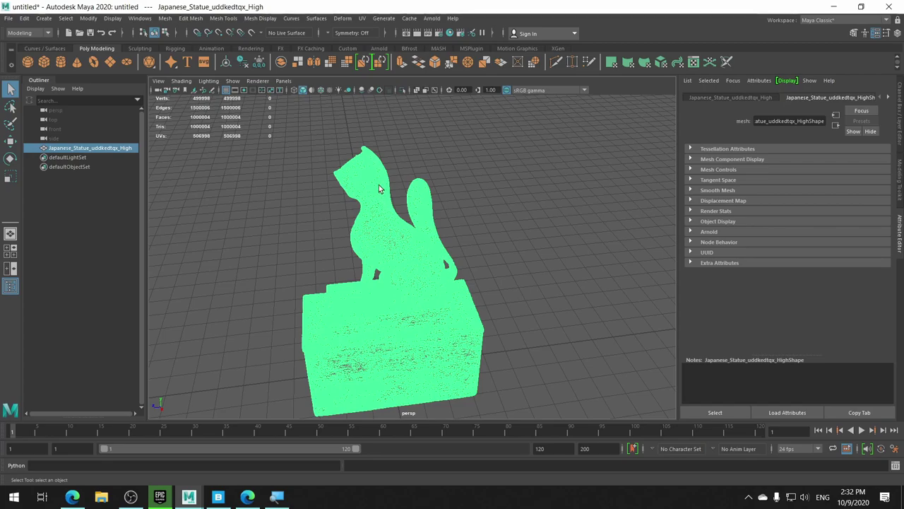
click(522, 276)
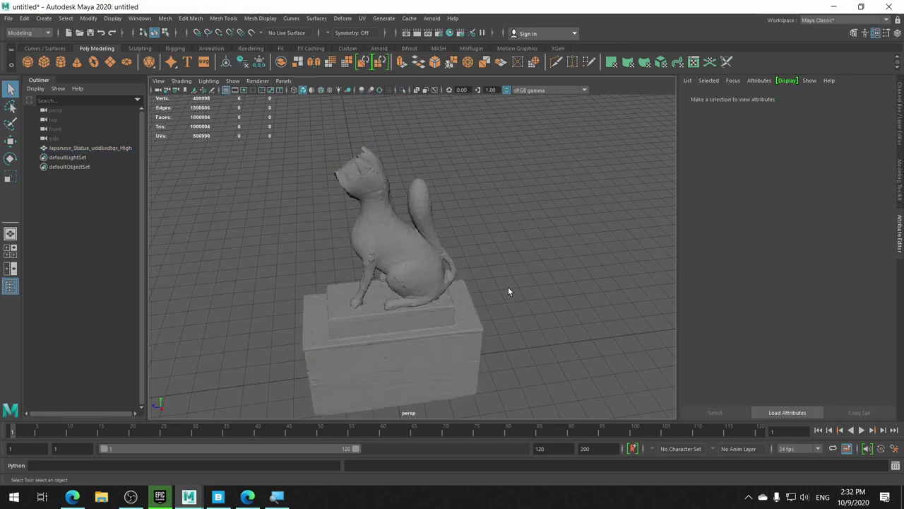
mouse_move(341, 347)
alt+mouse_down()
mouse_move(410, 307)
mouse_move(494, 276)
mouse_move(524, 313)
mouse_move(329, 210)
alt+mouse_up()
mouse_move(475, 271)
alt+mouse_down()
mouse_move(445, 196)
mouse_move(457, 245)
alt+mouse_up()
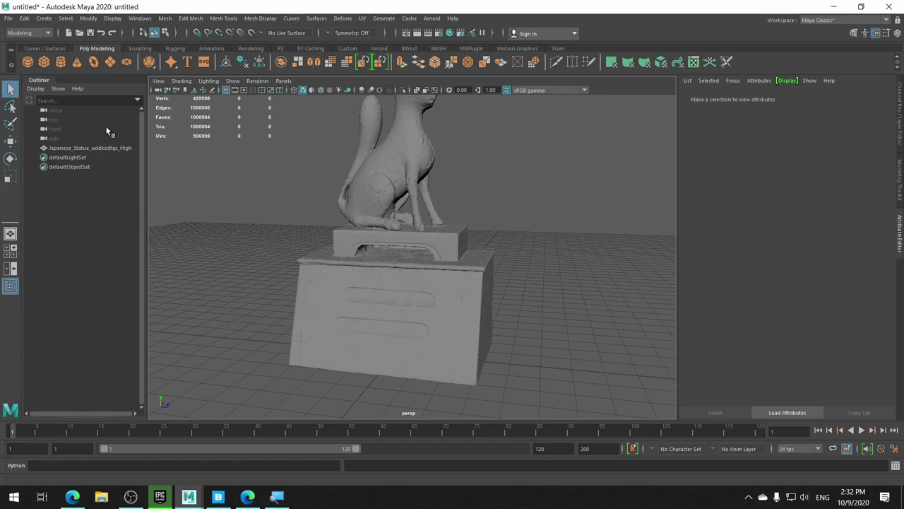
- Delete the high-poly statue via the Outliner and return to Bridge's export settings
click(108, 147)
key(Delete)
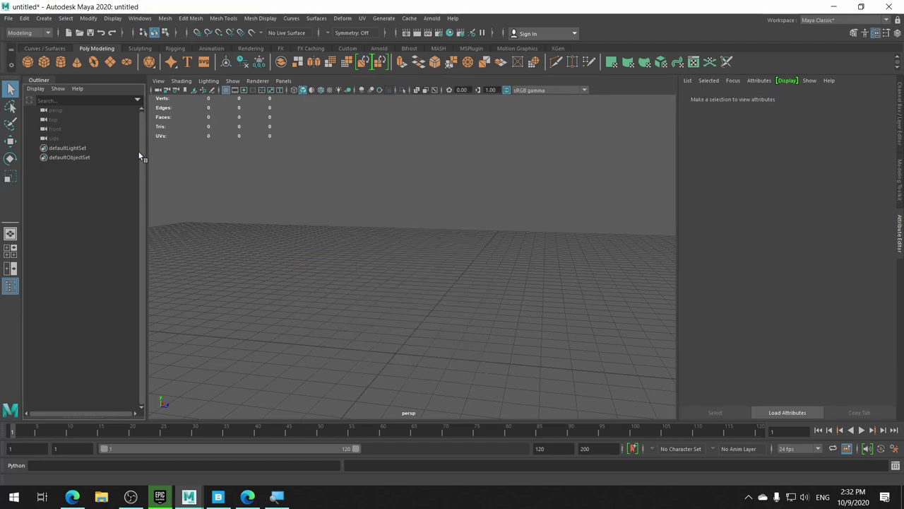
click(217, 497)
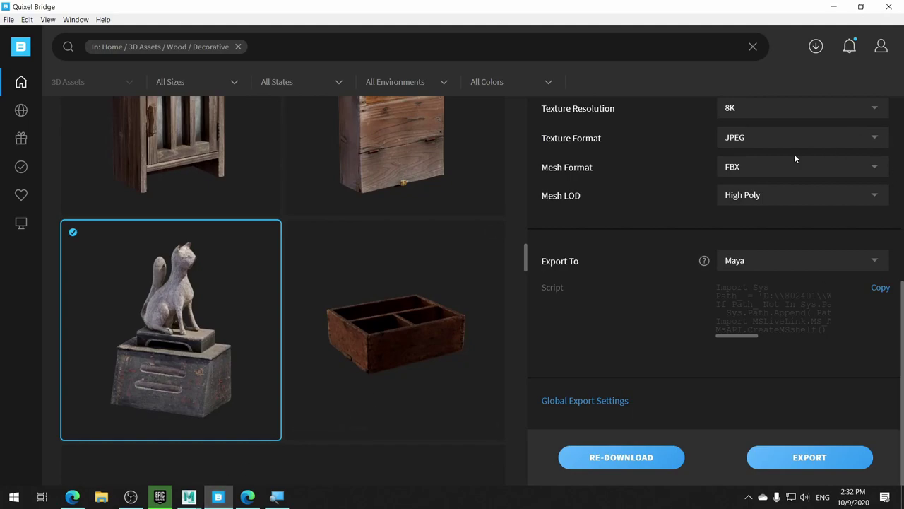
scroll(784, 170, up, 3)
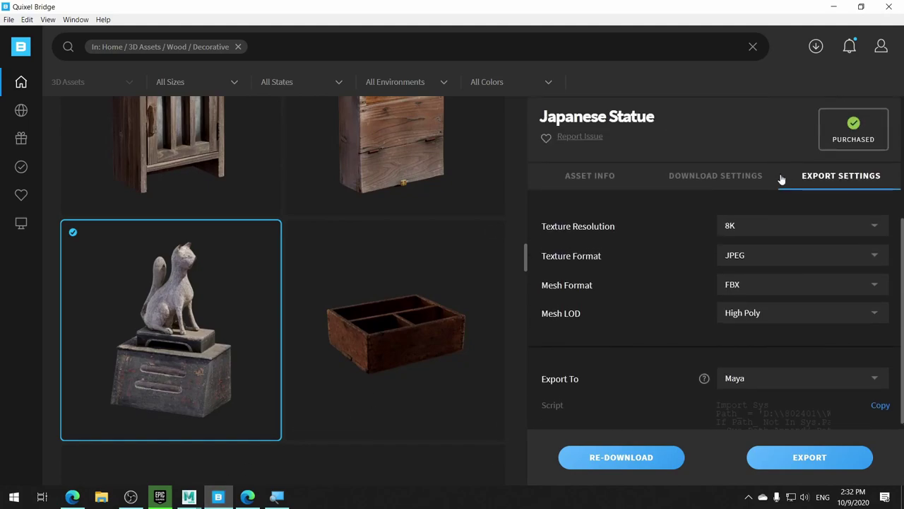
- Export the Japanese Statue to Maya with Mesh LOD set to LOD 0
click(761, 322)
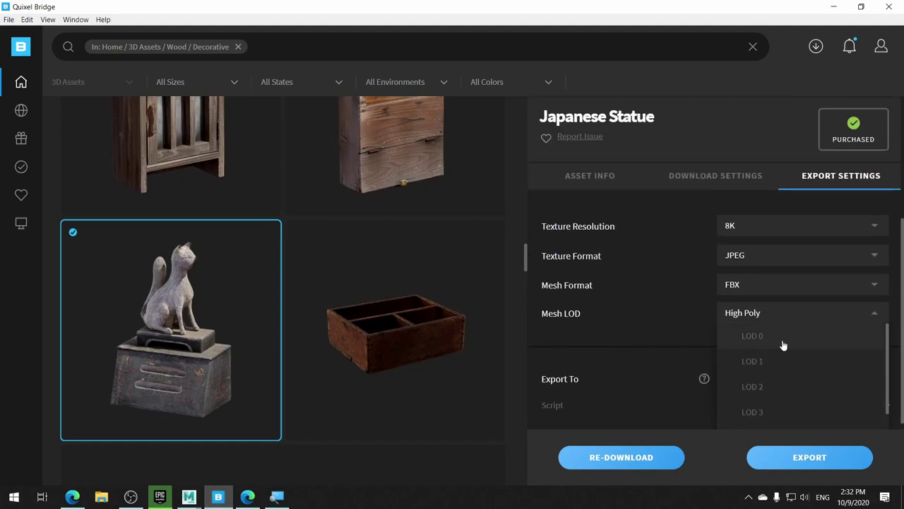
click(783, 344)
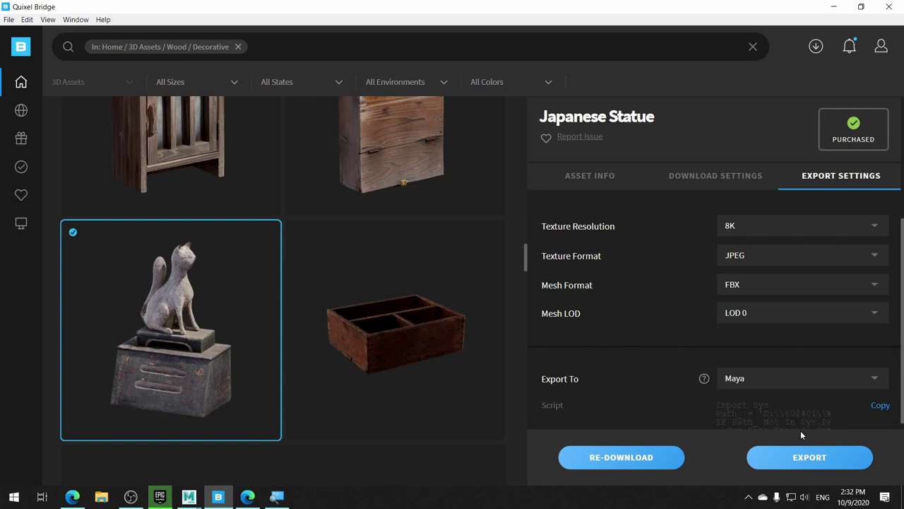
click(809, 458)
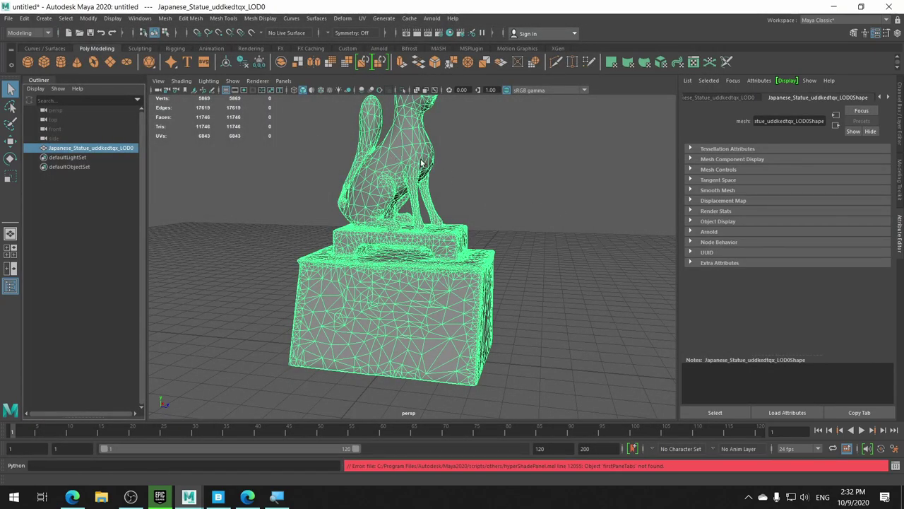
- Inspect the LOD 0 statue in Maya, then select and hide it
click(492, 161)
mouse_move(532, 222)
alt+mouse_down()
mouse_move(374, 275)
mouse_move(433, 250)
alt+mouse_up()
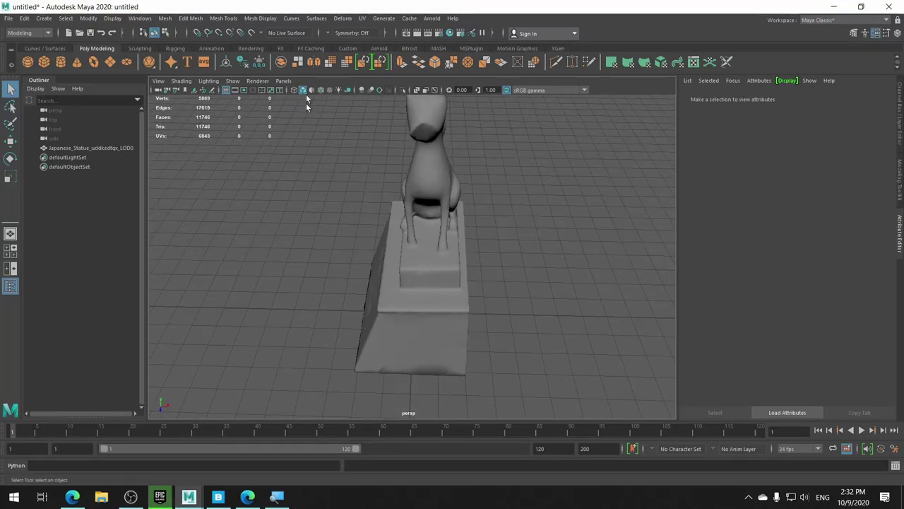
click(62, 149)
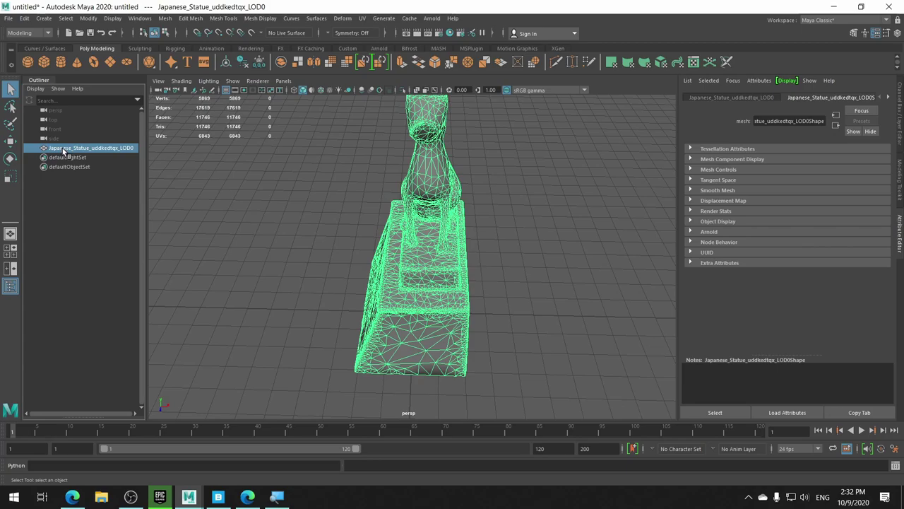
key(ctrl+h)
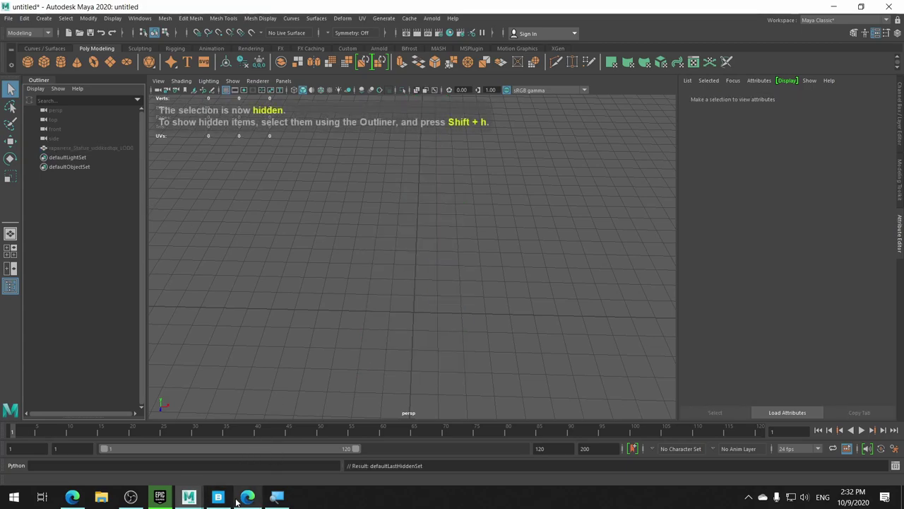
click(218, 497)
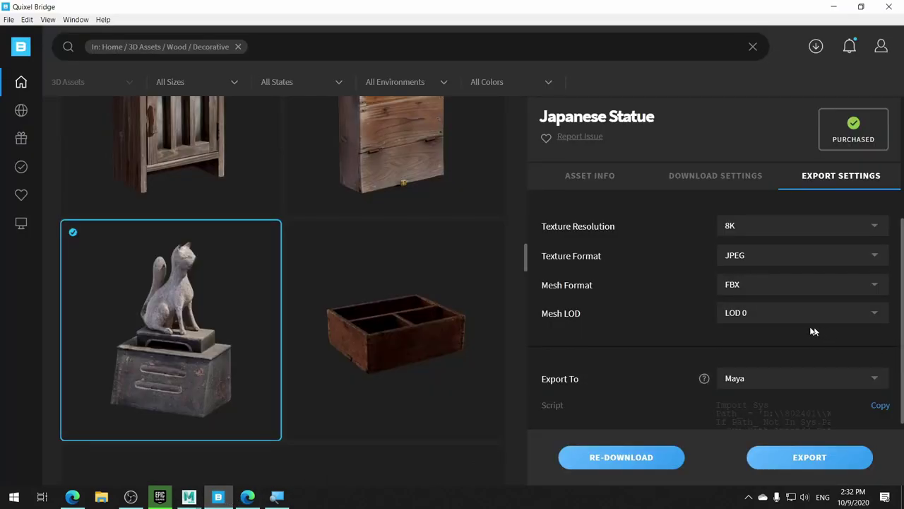
- Export the Japanese Statue to Maya with Mesh LOD set to LOD 5
click(794, 320)
scroll(785, 385, down, 2)
click(775, 423)
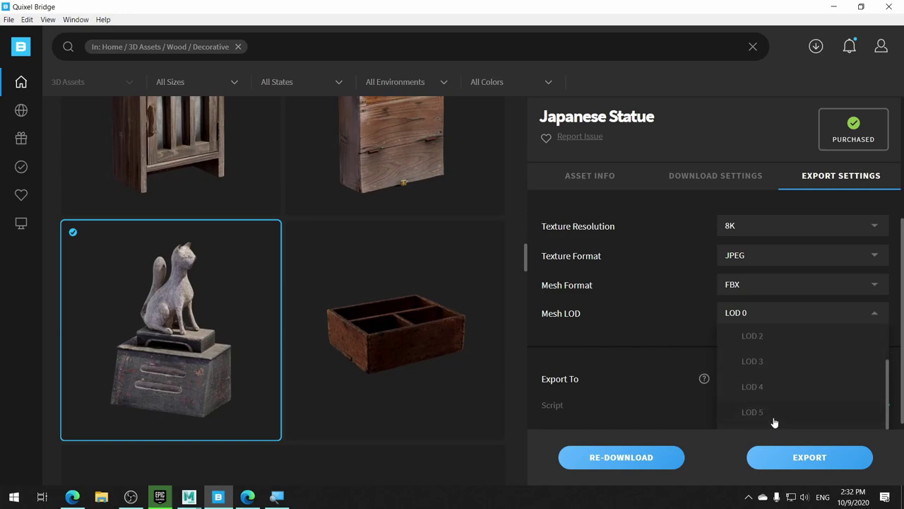
click(810, 457)
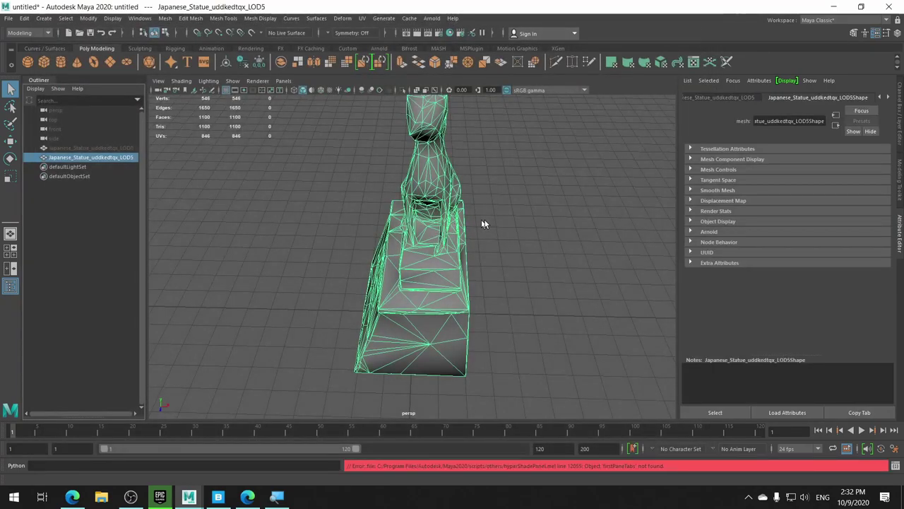
- Select the 1,100-face LOD 5 statue and orbit around it to inspect it
click(470, 235)
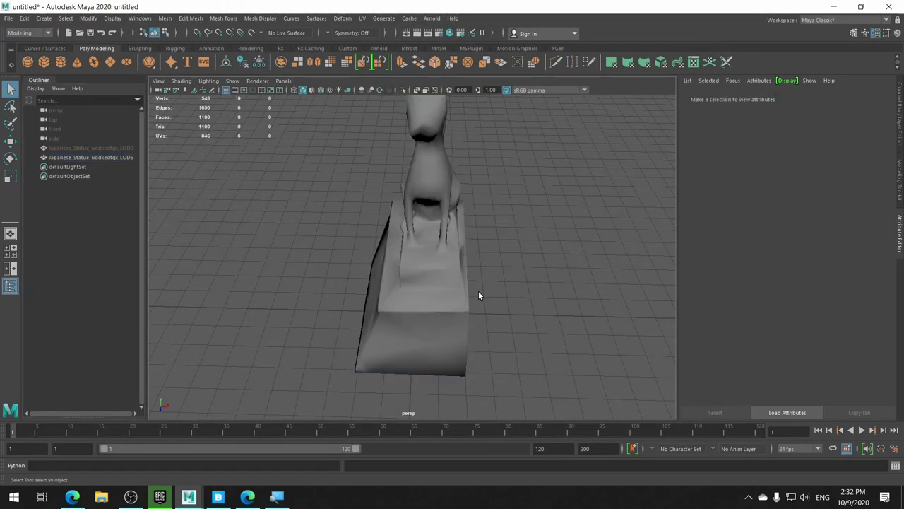
mouse_move(485, 288)
alt+mouse_down()
mouse_move(541, 264)
mouse_move(420, 299)
alt+mouse_up()
click(414, 301)
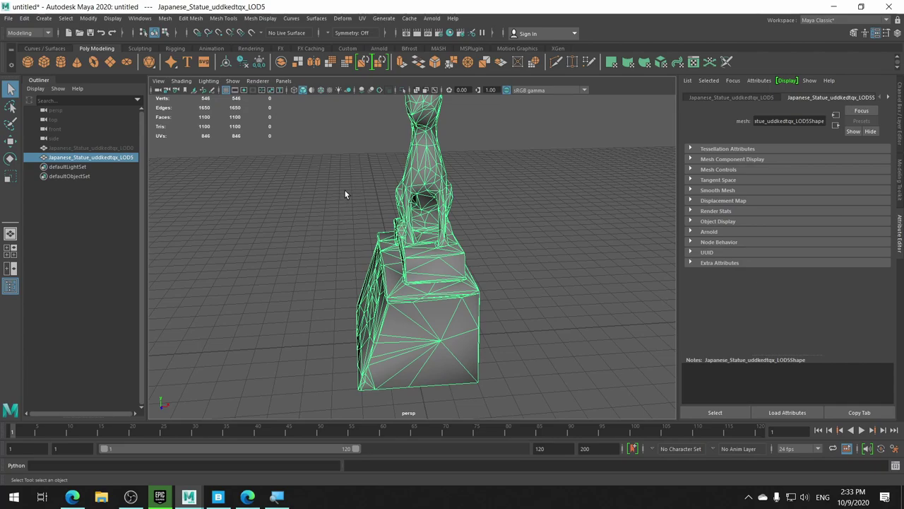
scroll(343, 198, down, 2)
scroll(337, 216, down, 2)
alt+middle_drag(337, 215, 350, 196)
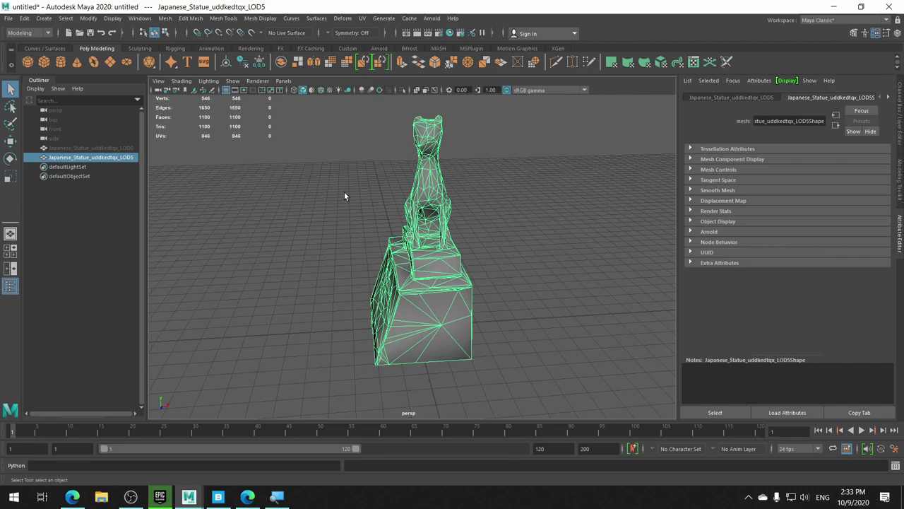
alt+drag(551, 177, 514, 183)
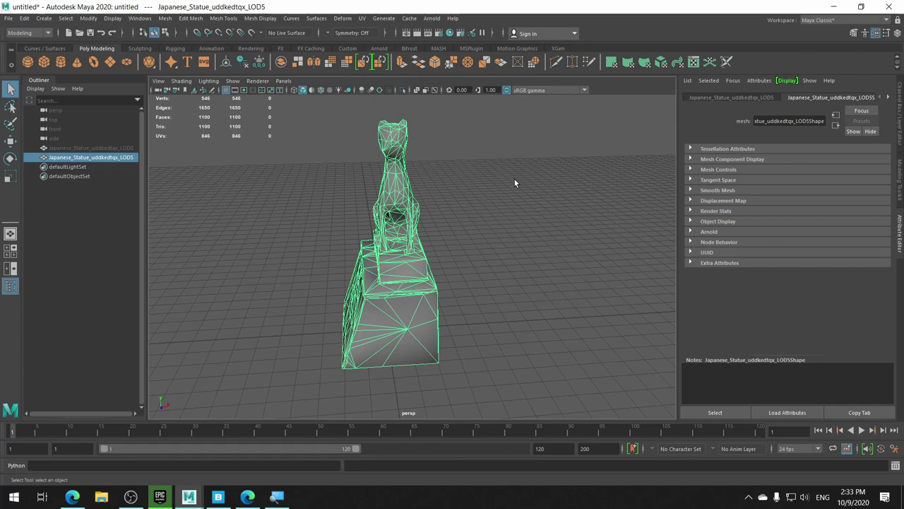
alt+drag(481, 197, 476, 228)
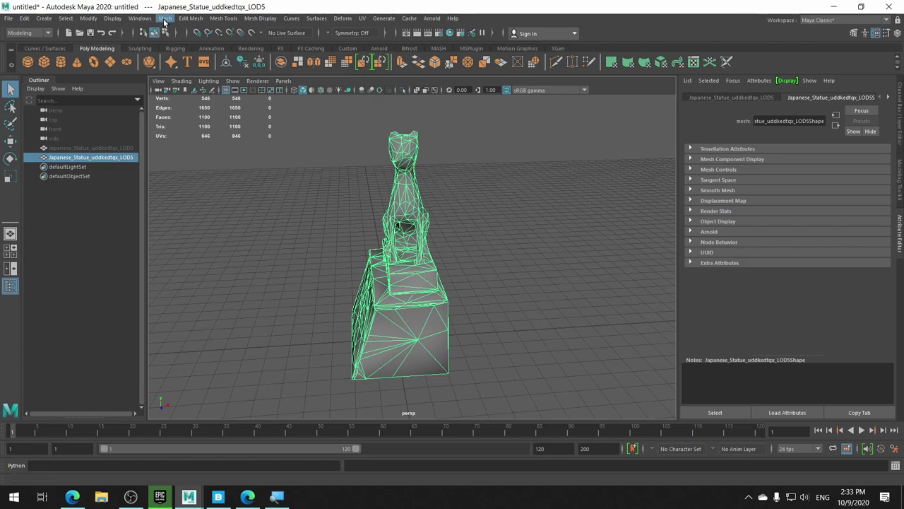
- Open the Hypershade from Windows > Rendering Editors
click(140, 18)
mouse_move(165, 80)
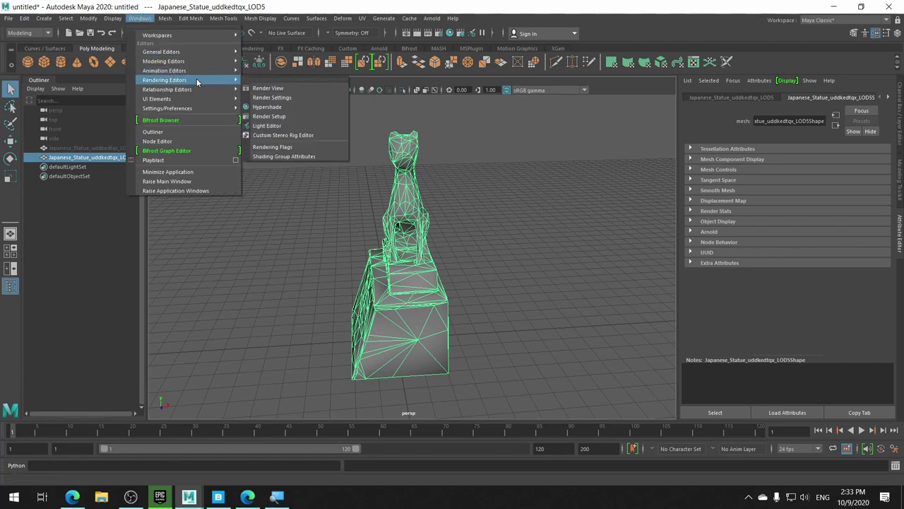
click(267, 107)
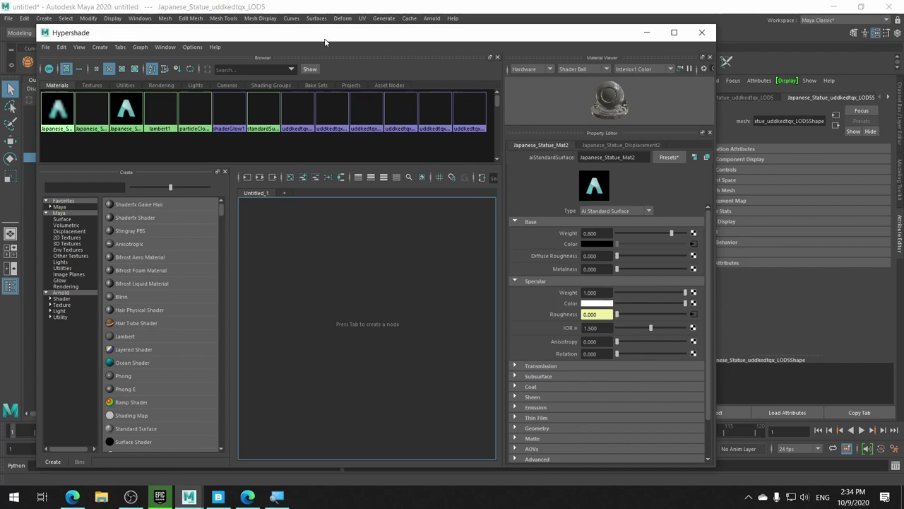
drag(325, 41, 326, 45)
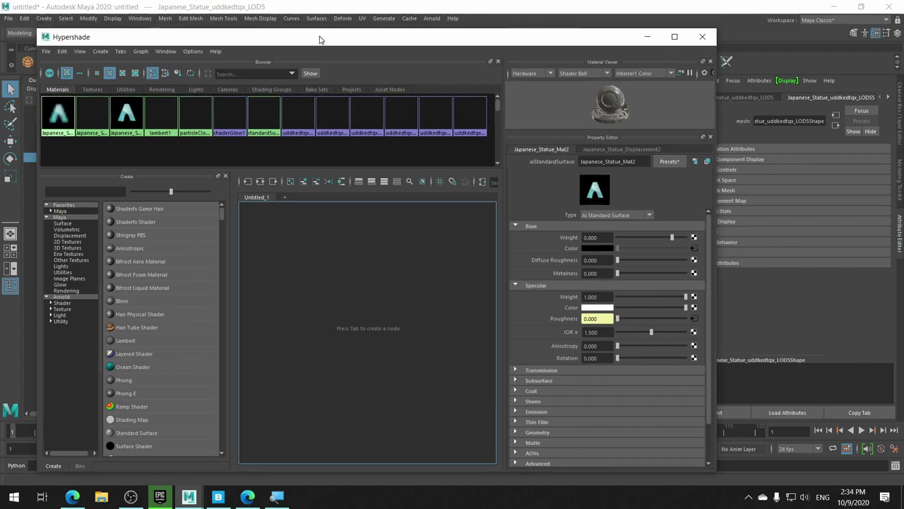
- Graph Japanese_Statue_SG2 with its full input network, review it, then minimize Hypershade
click(261, 182)
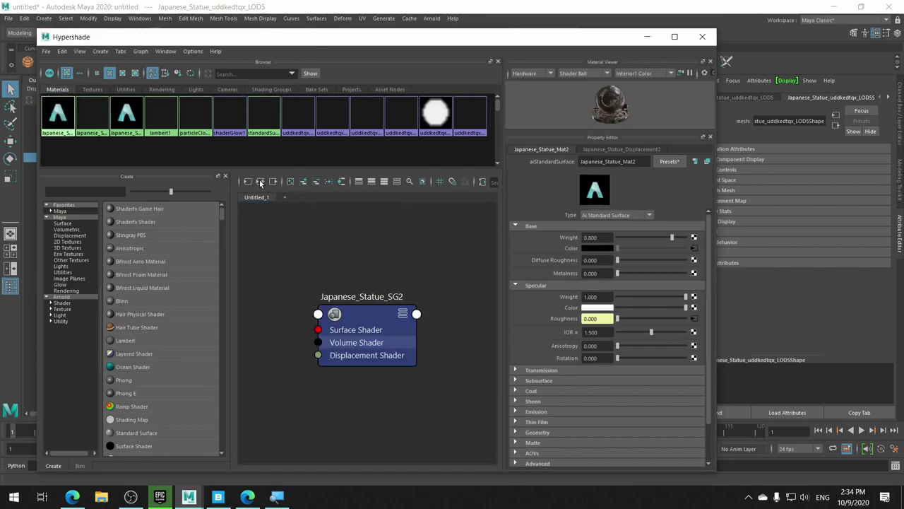
click(366, 332)
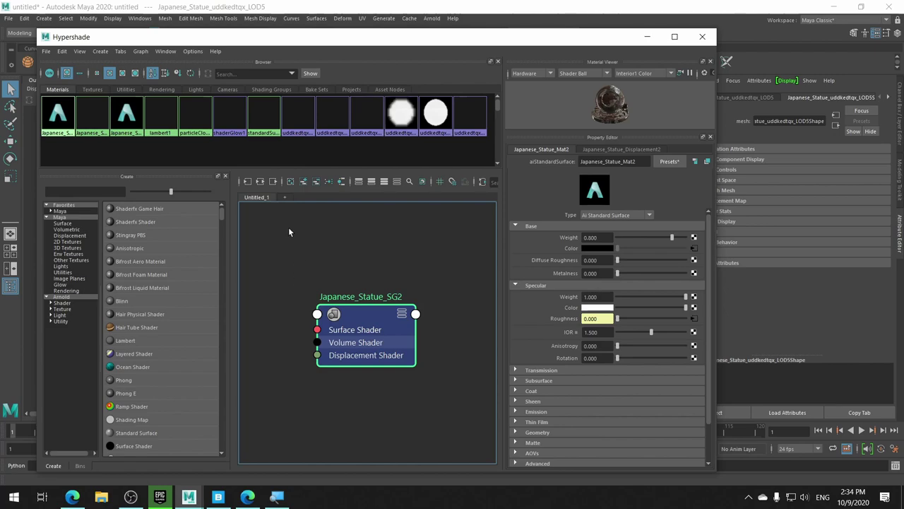
key(3)
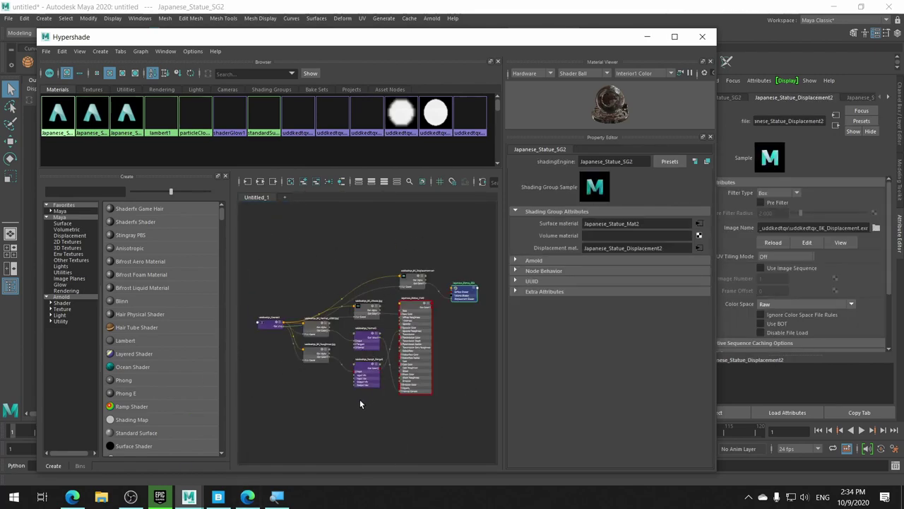
scroll(343, 402, up, 3)
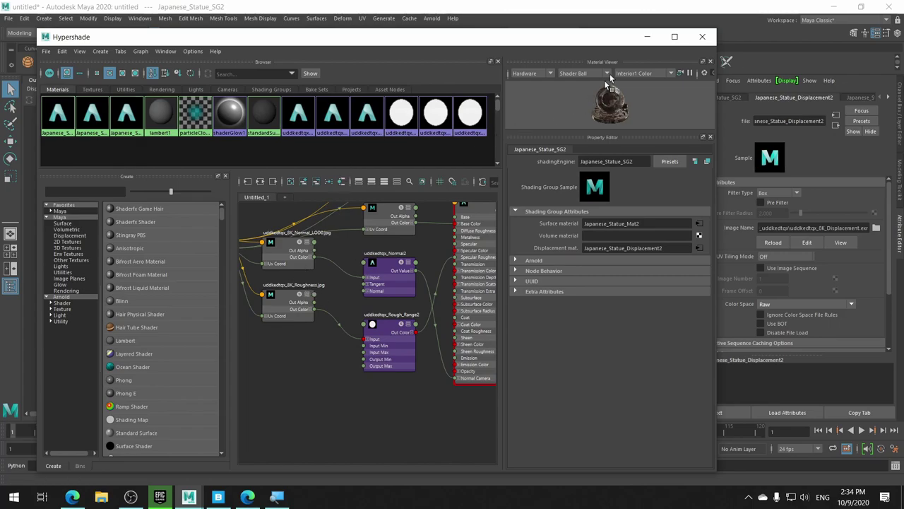
click(647, 37)
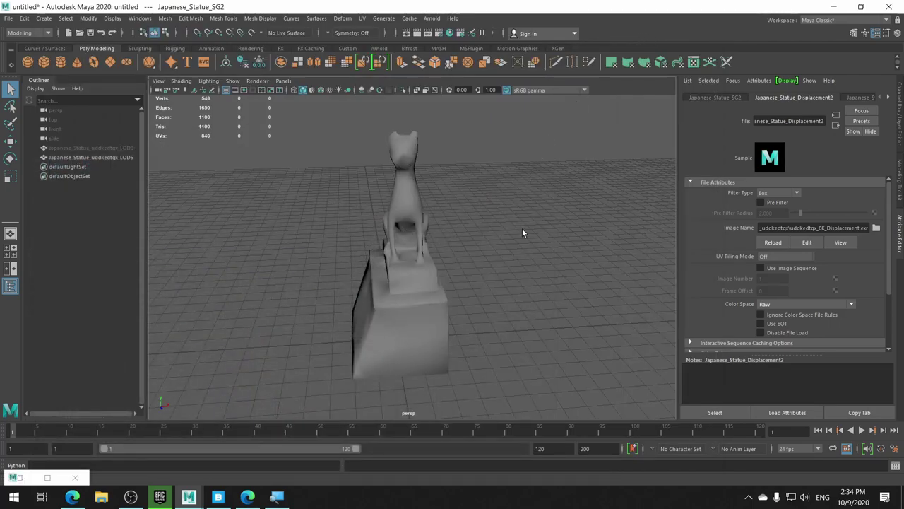
- Add an Arnold sky dome light and start an interactive render in Arnold RenderView
click(431, 18)
mouse_move(441, 66)
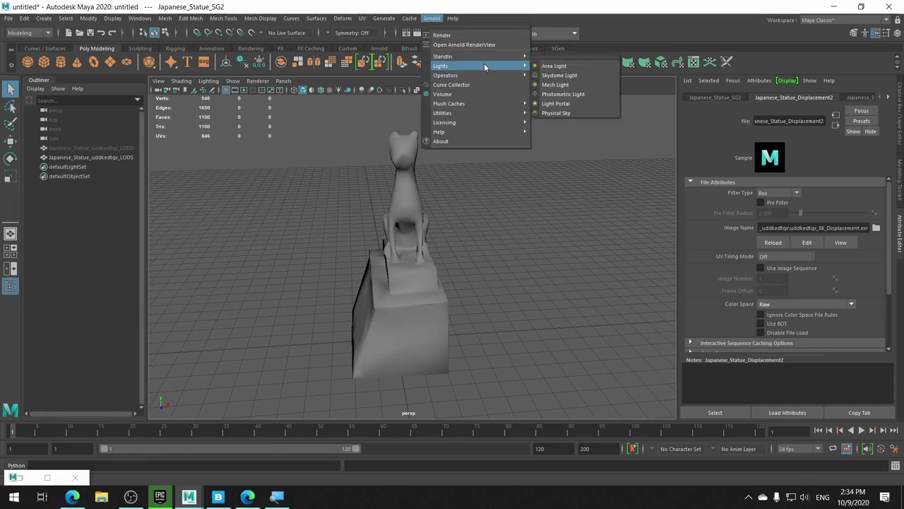
click(567, 76)
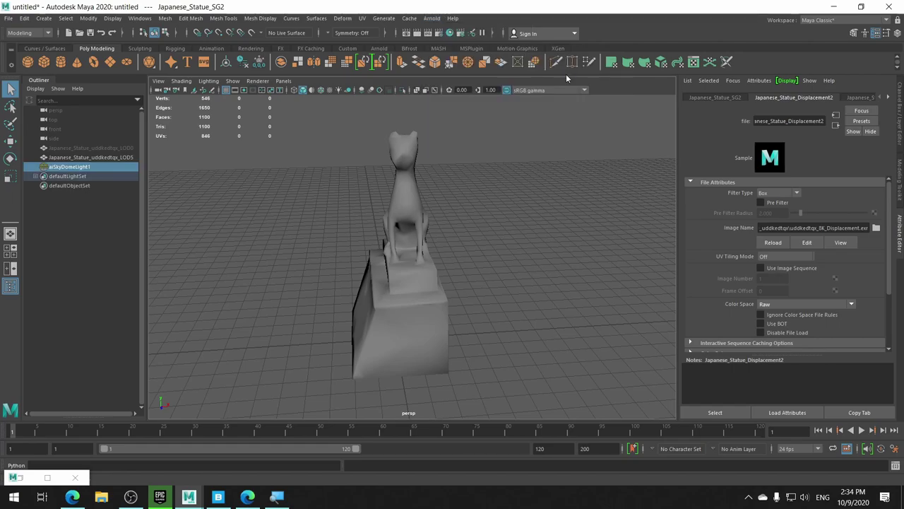
click(430, 19)
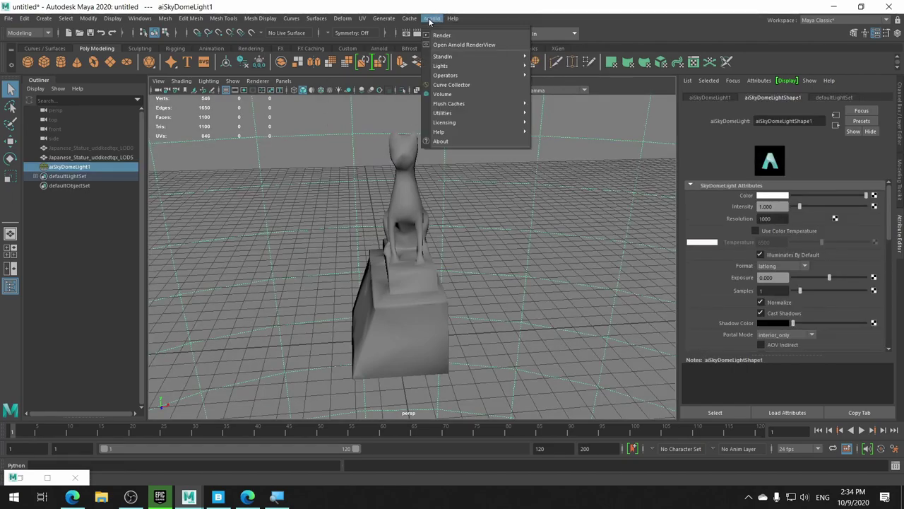
click(459, 44)
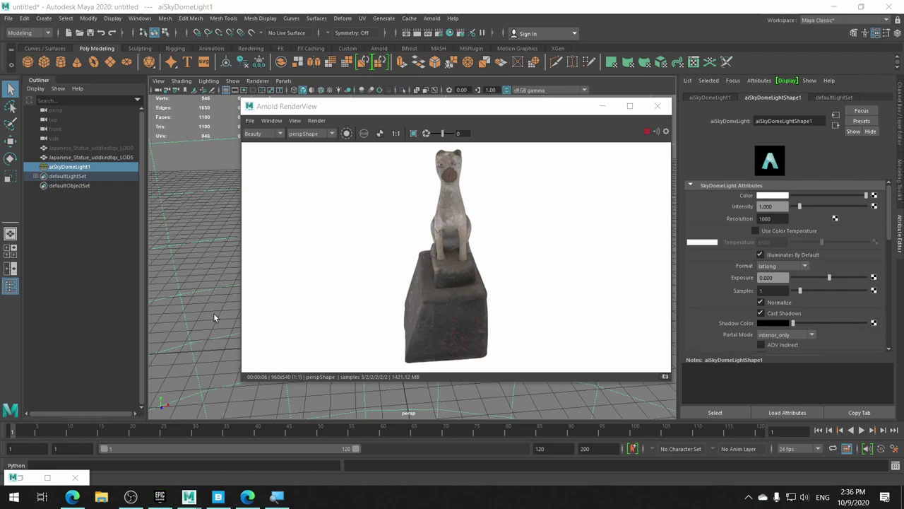
- Orbit and dolly in on the statue's pedestal while the IPR re-renders its texture
alt+drag(215, 316, 264, 317)
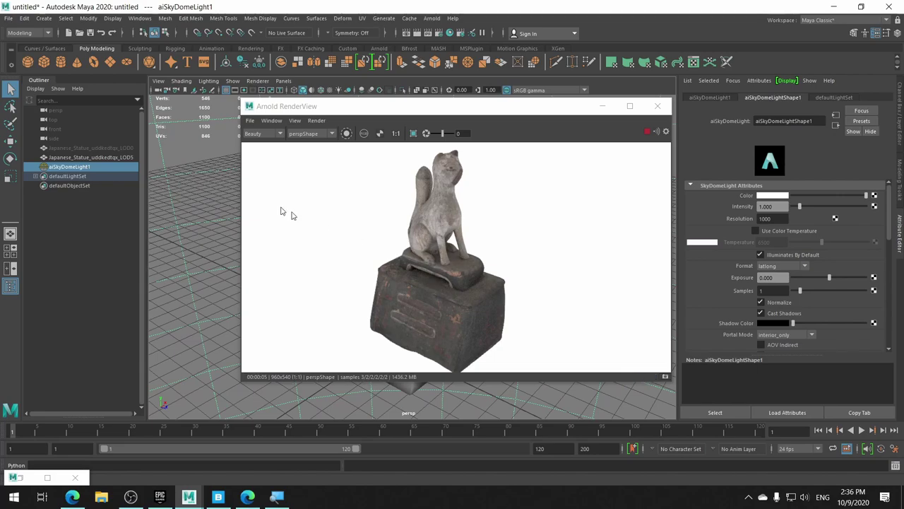
scroll(231, 235, up, 3)
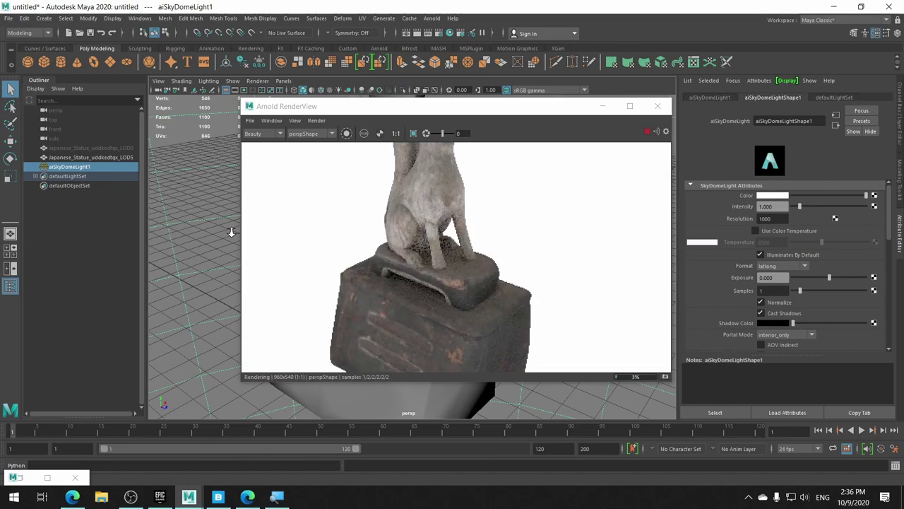
scroll(231, 235, up, 1)
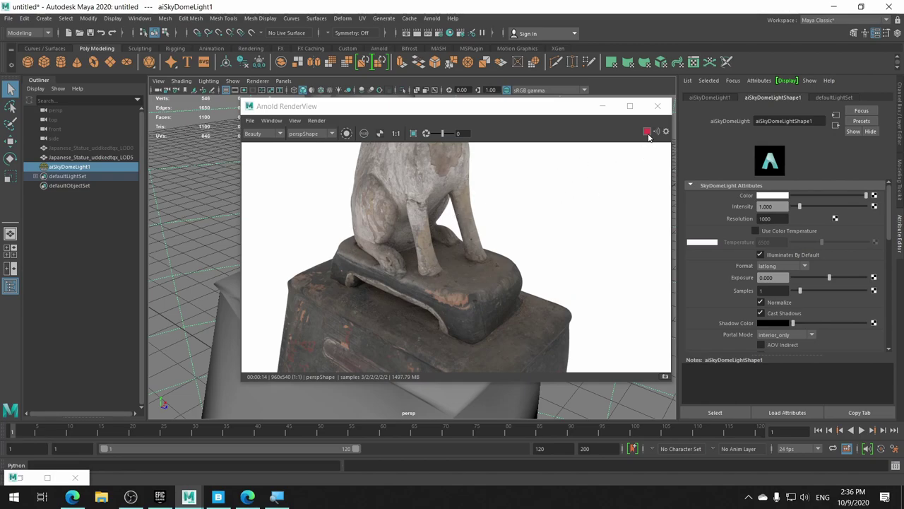
- Stop the IPR, hide the LOD5 statue and unhide the high-detail LOD0 statue
click(648, 135)
click(71, 157)
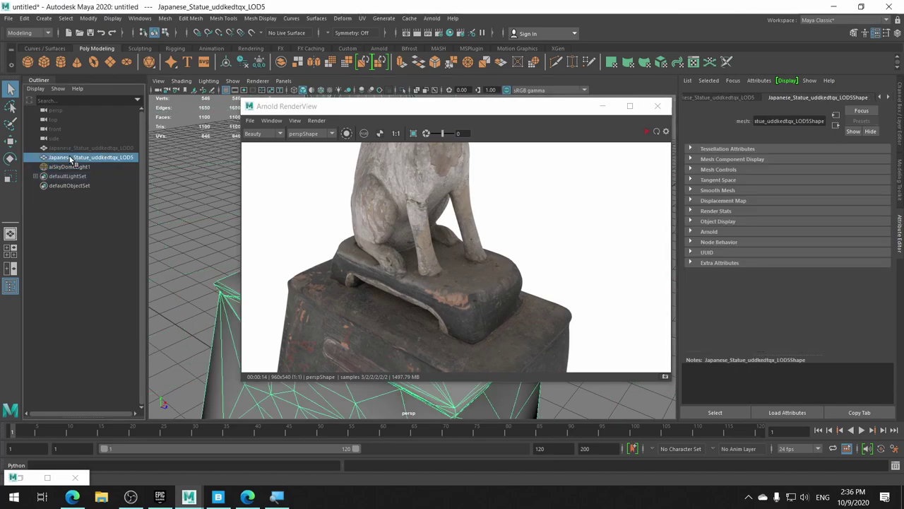
key(ctrl+h)
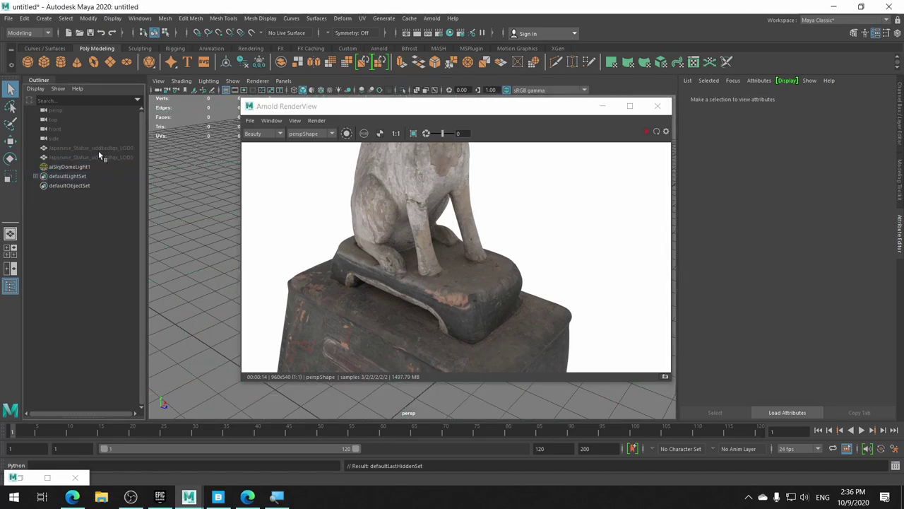
click(98, 149)
key(shift+h)
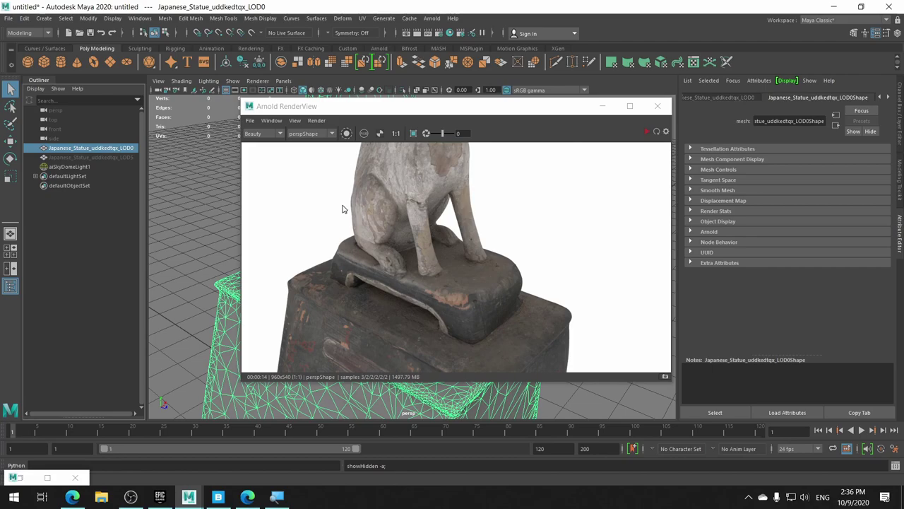
- Snapshot the LOD5 render, re-render with LOD0, and snapshot that render too
click(664, 377)
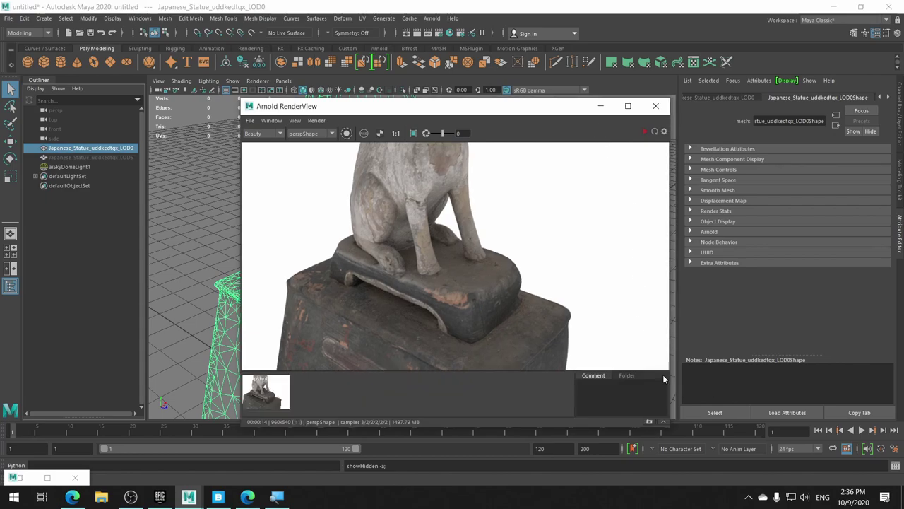
click(645, 133)
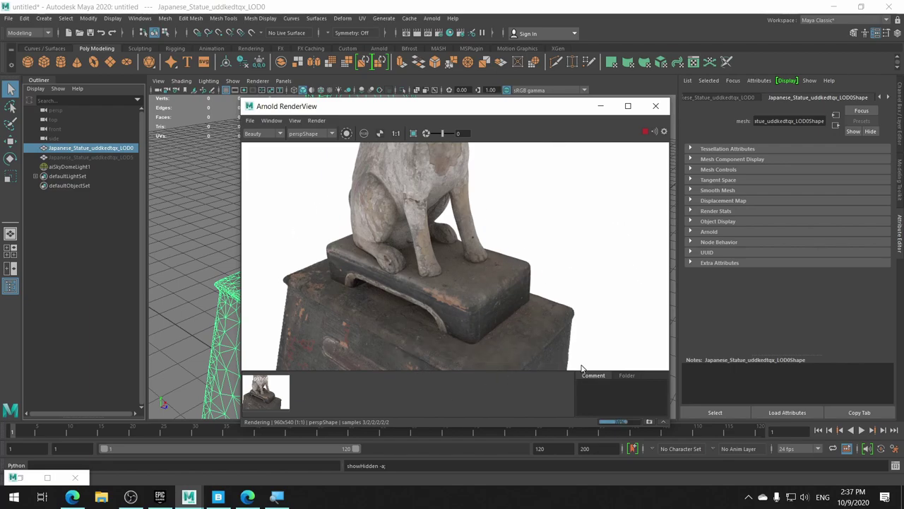
click(648, 421)
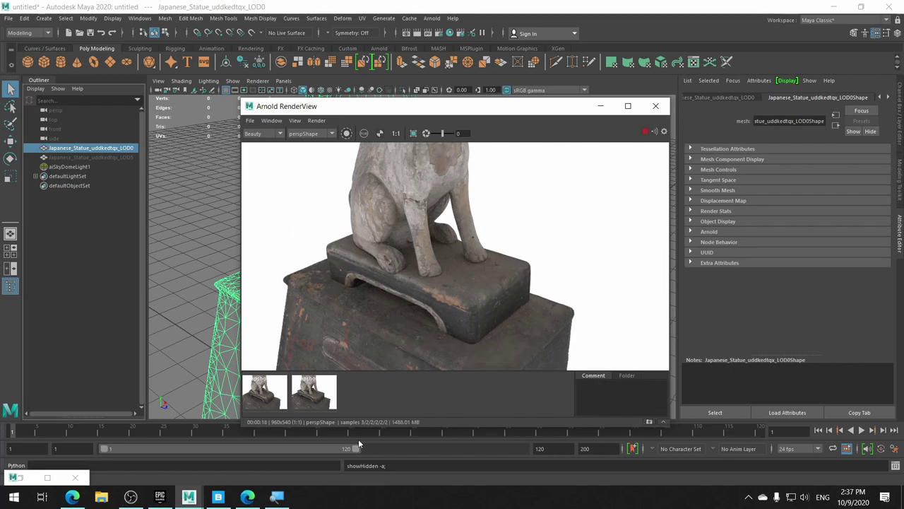
- Flip between Snapshot_01 and Snapshot_02, then zoom in on the base's corner
click(280, 402)
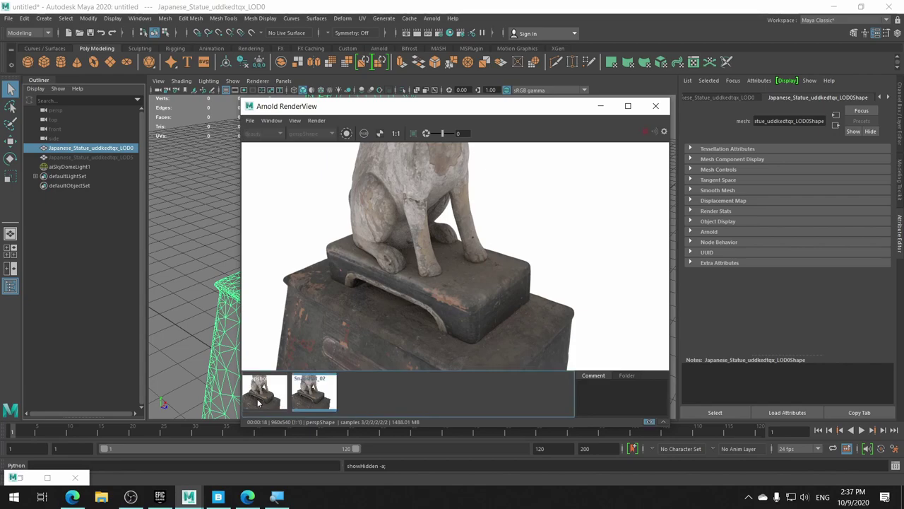
click(303, 401)
click(257, 405)
click(310, 403)
click(283, 405)
click(301, 409)
scroll(307, 292, up, 5)
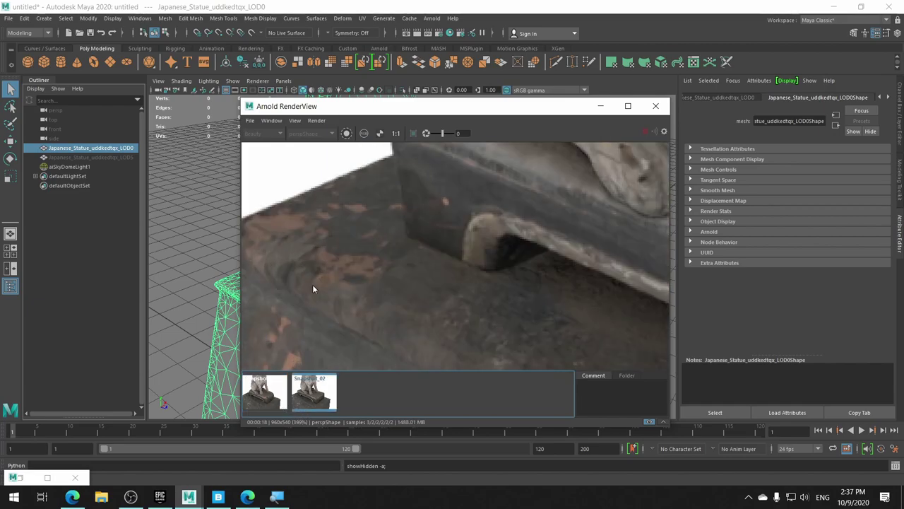
middle_drag(313, 288, 353, 266)
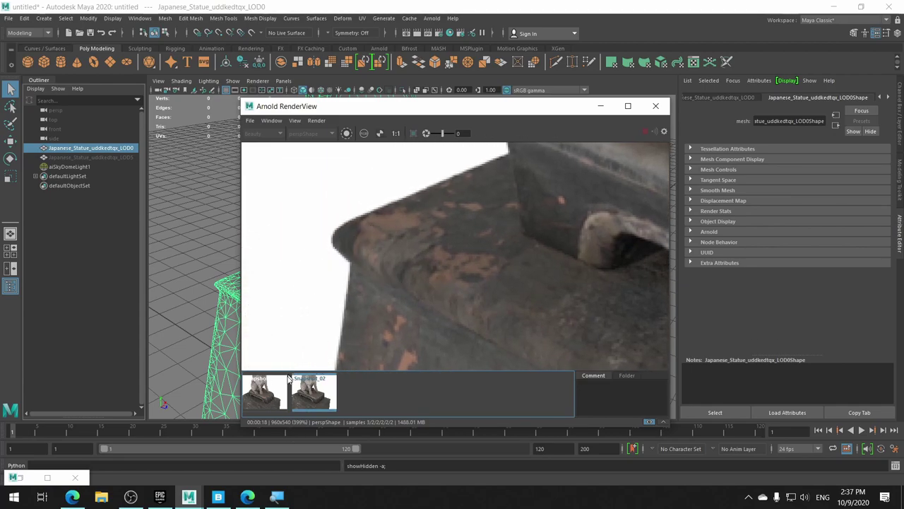
- Compare Snapshot_01 and Snapshot_02 again while adjusting the zoom level
click(279, 396)
click(305, 399)
click(275, 401)
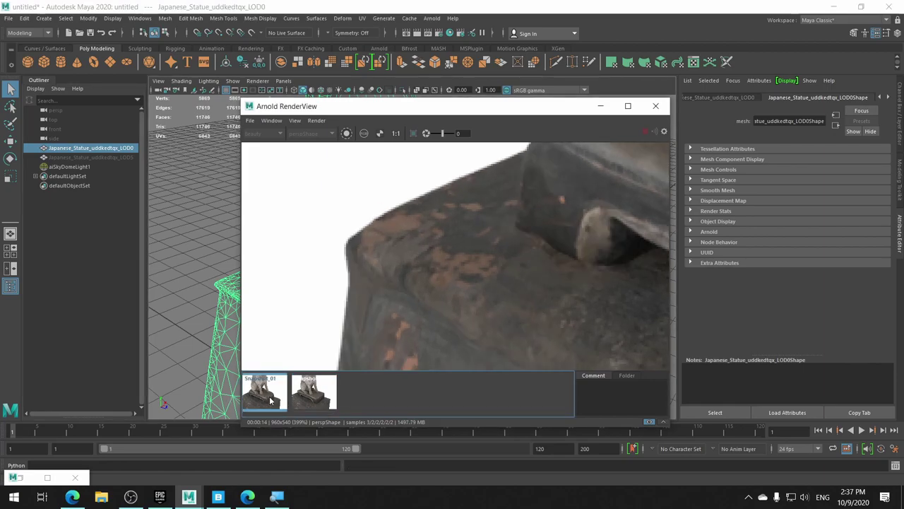
click(311, 399)
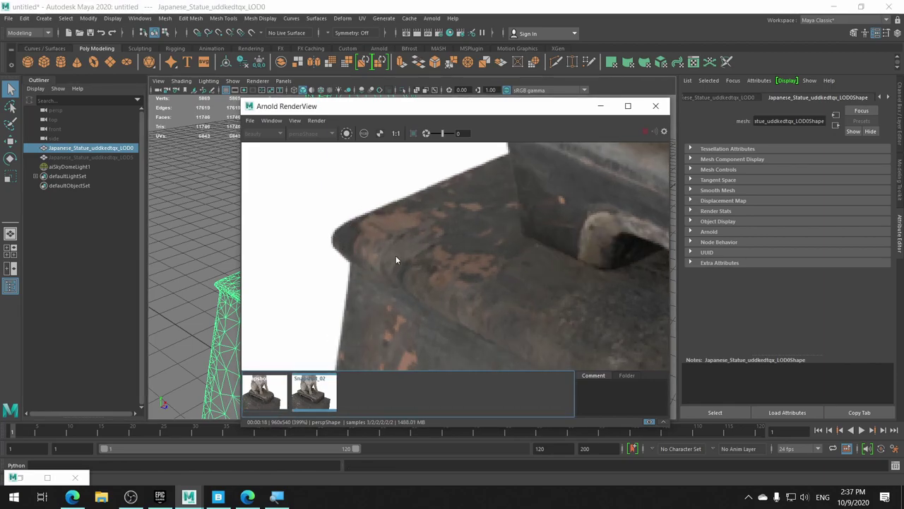
scroll(396, 255, down, 5)
scroll(407, 245, up, 2)
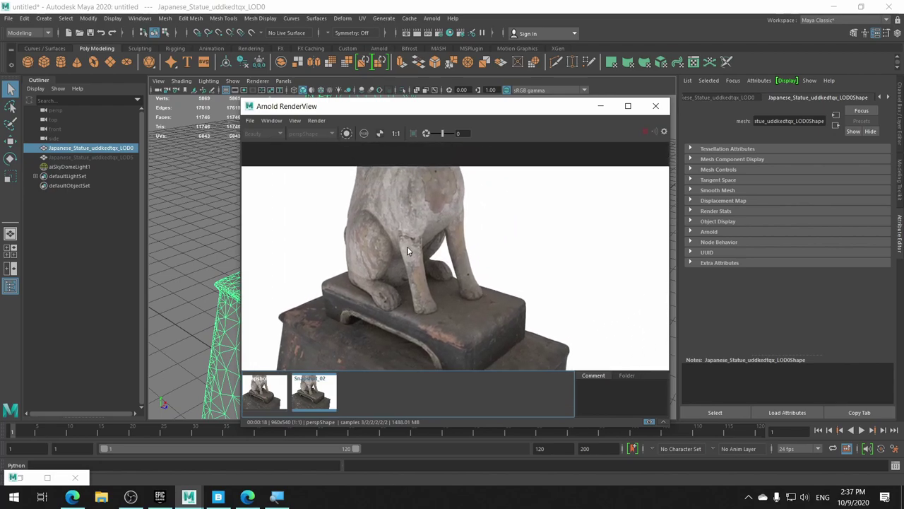
scroll(397, 245, up, 2)
scroll(397, 244, down, 2)
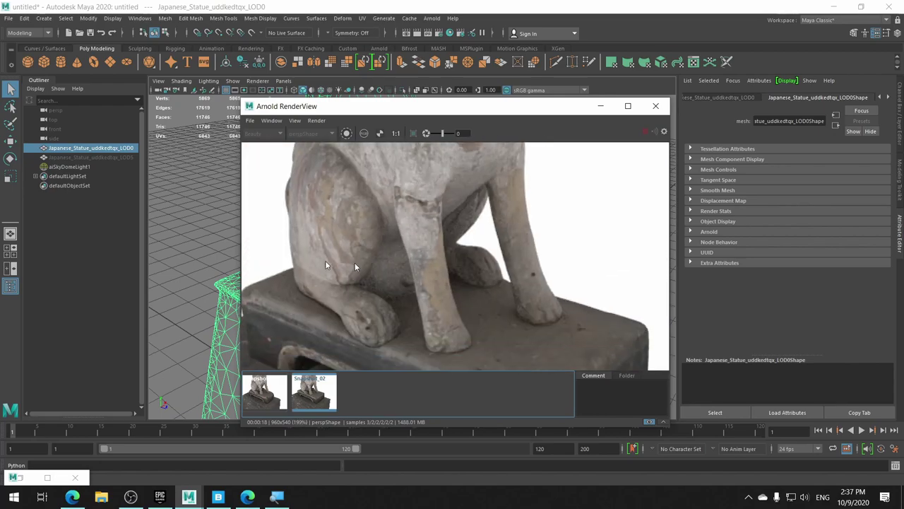
- Toggle between the snapshots with the arrow keys, then move the camera to restart the render
click(269, 400)
key(Right)
key(Left)
key(Right)
key(Left)
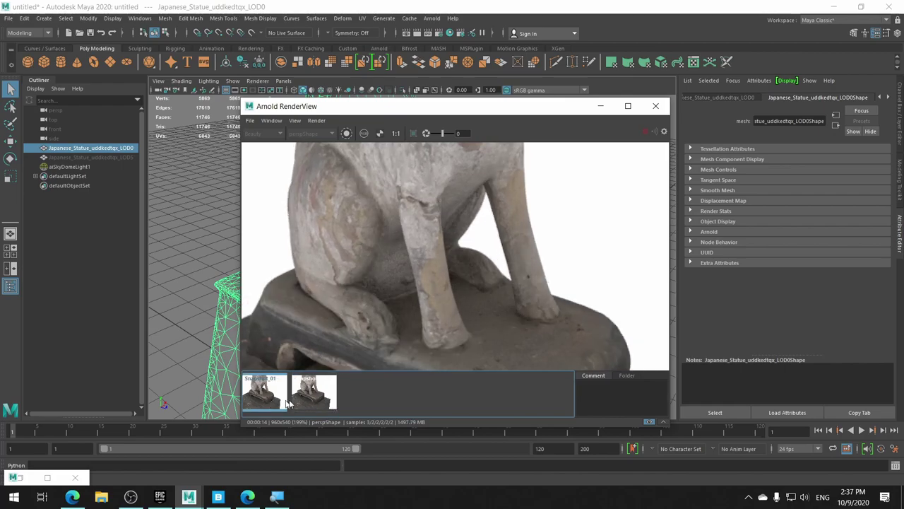
key(Right)
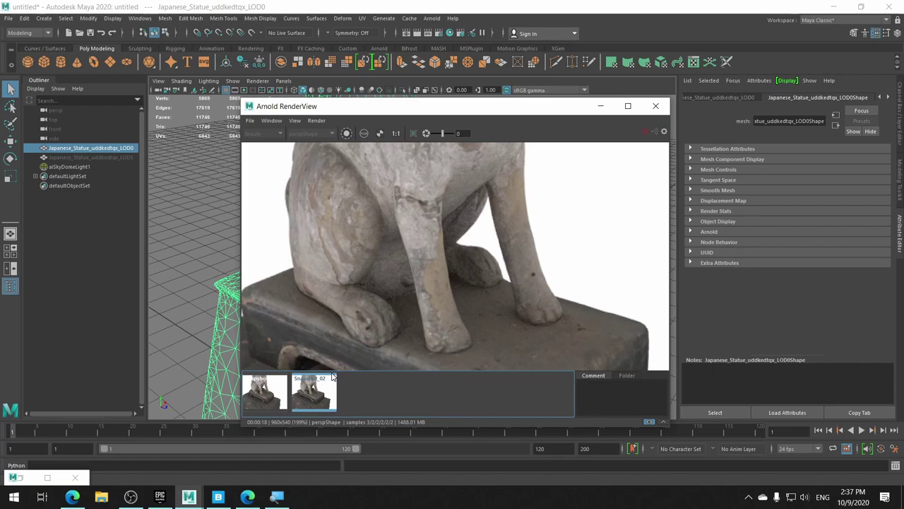
click(265, 397)
click(324, 390)
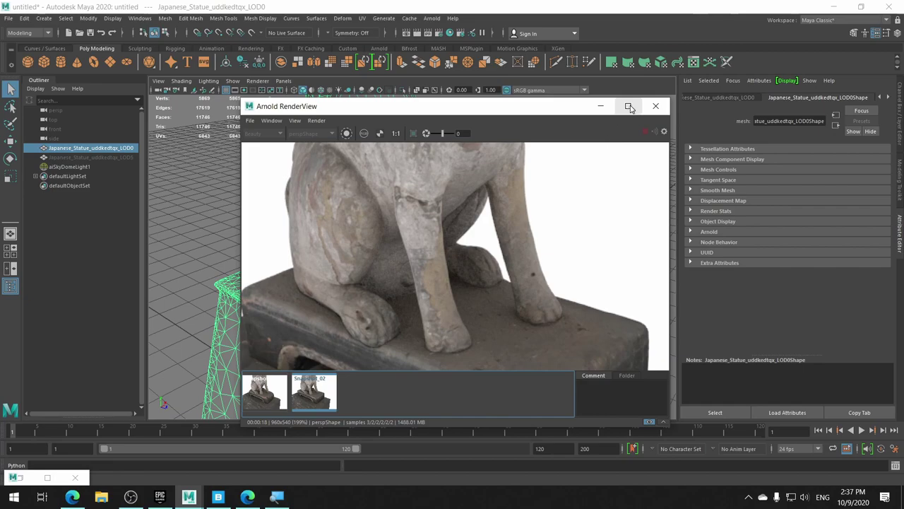
alt+drag(161, 248, 200, 245)
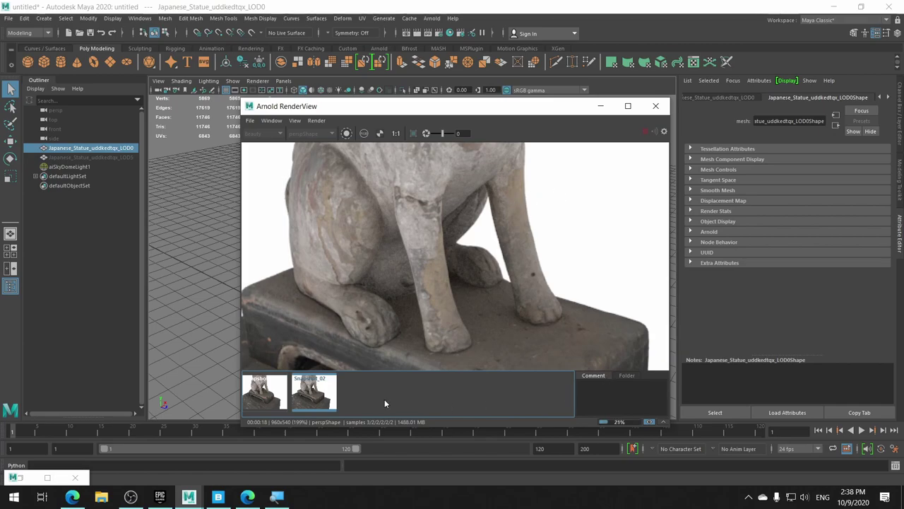
- Return to the live render, zoom out and orbit to frame the whole LOD0 statue anew
click(343, 401)
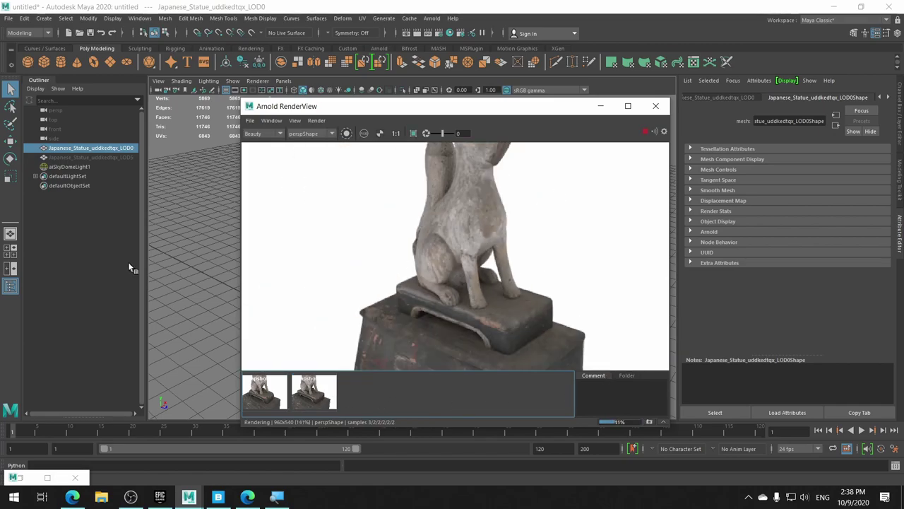
scroll(628, 258, down, 2)
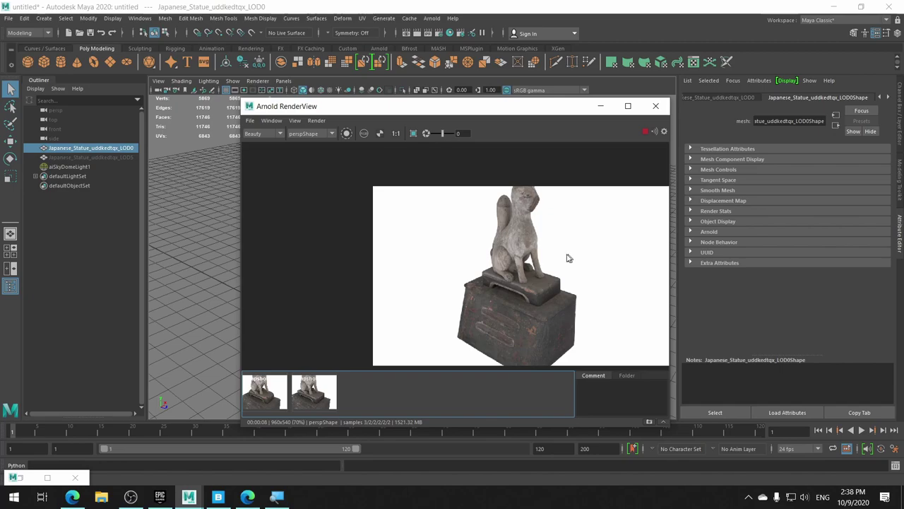
mouse_move(215, 283)
alt+mouse_down()
mouse_move(181, 283)
mouse_move(203, 283)
alt+mouse_up()
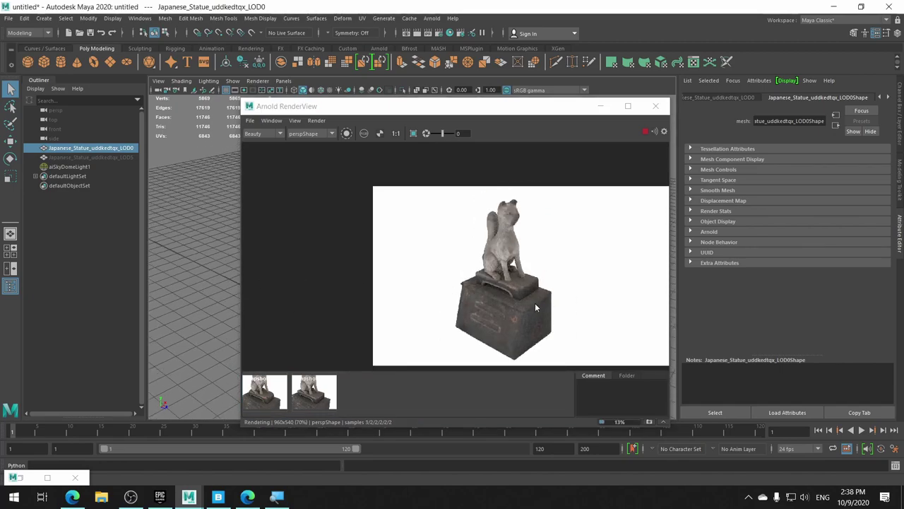
scroll(523, 307, up, 4)
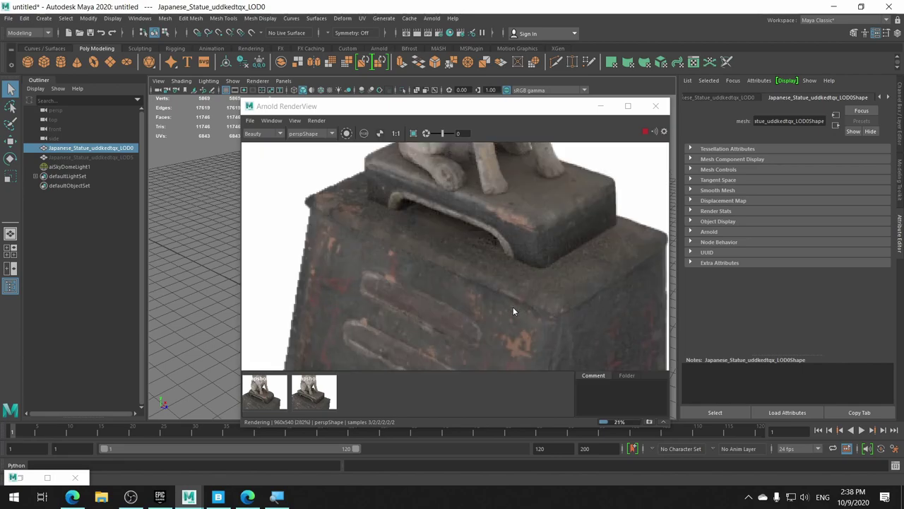
scroll(513, 307, down, 2)
alt+drag(513, 307, 493, 292)
scroll(493, 292, down, 2)
scroll(484, 293, up, 1)
scroll(475, 293, down, 1)
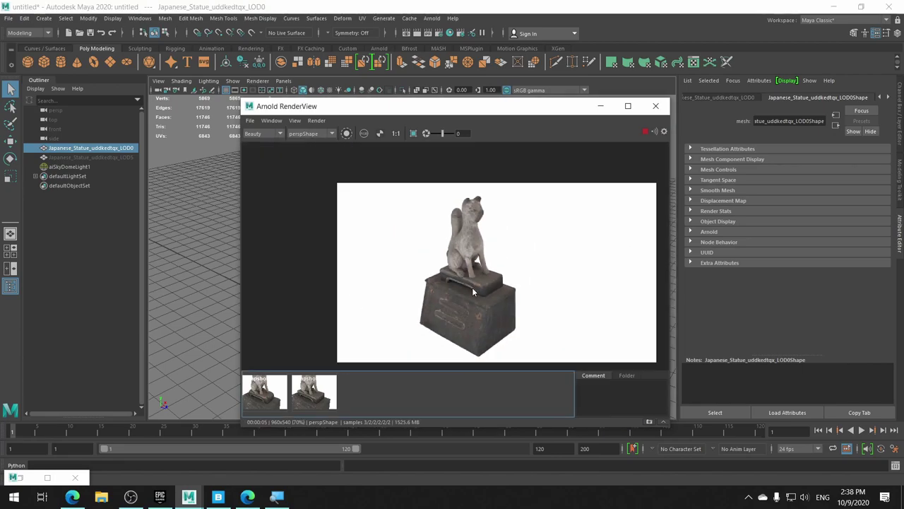
middle_drag(472, 293, 466, 290)
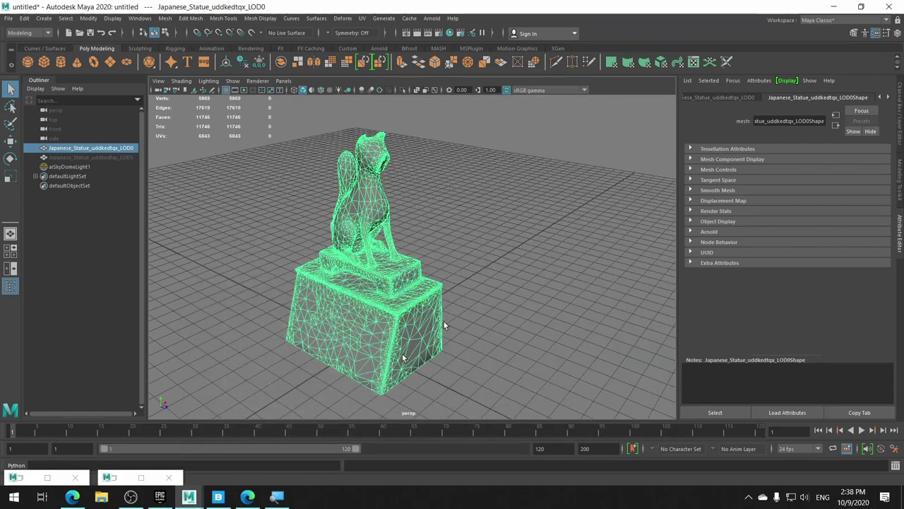
- Minimize the RenderView and delete the extra LOD5 statue copy
click(600, 106)
click(91, 157)
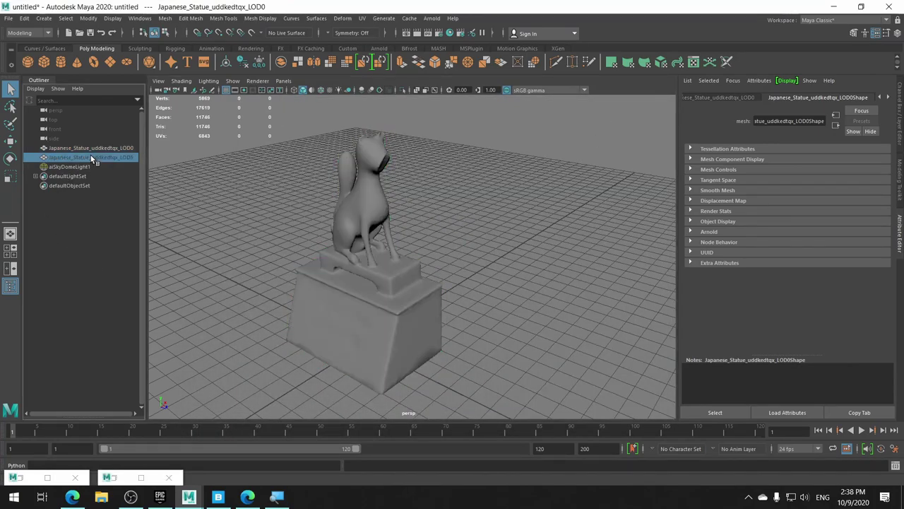
key(Delete)
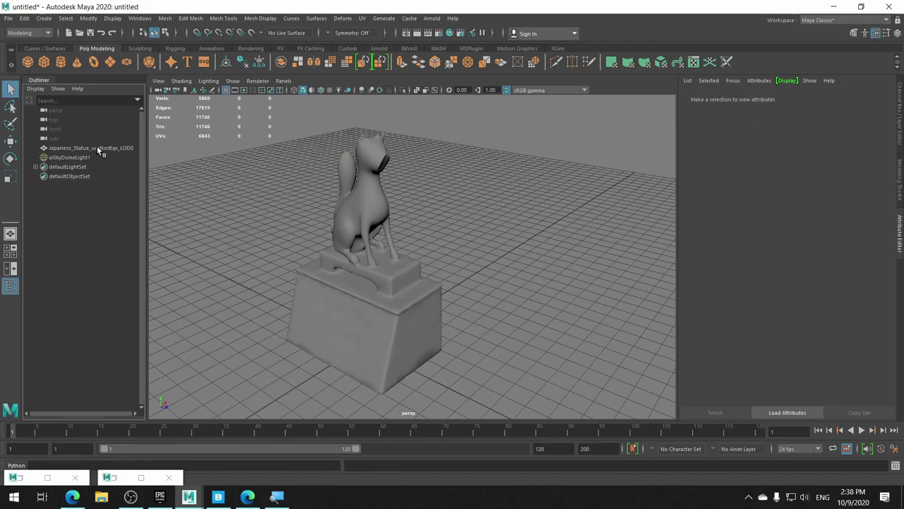
- Hide Japanese_Statue_uddkedtqx_LOD0 so the viewport shows only the grid
click(99, 148)
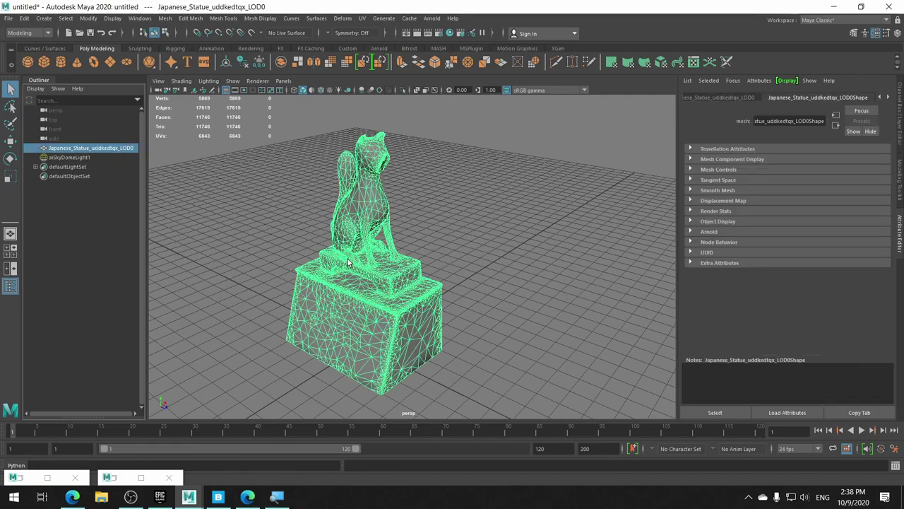
key(ctrl+h)
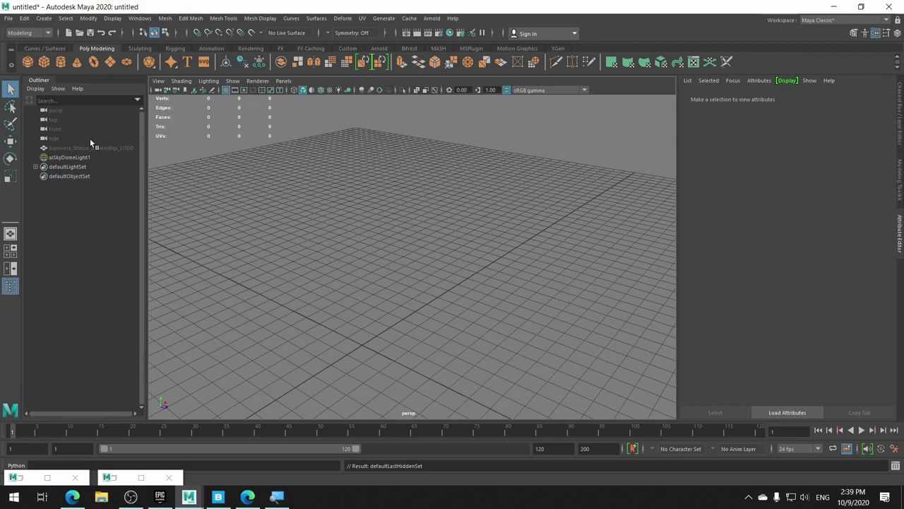
click(108, 150)
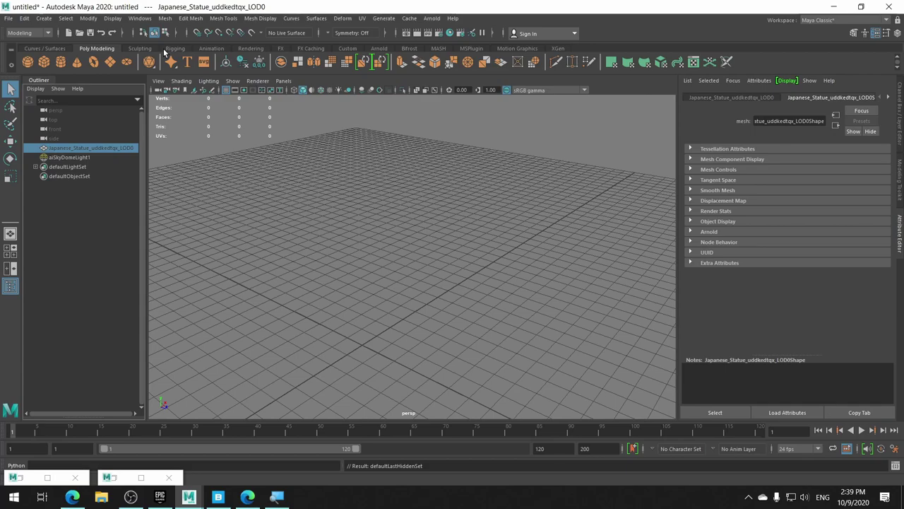
- Create a polygon plane, scale it up into a large ground, and unhide the statue
click(111, 62)
key(r)
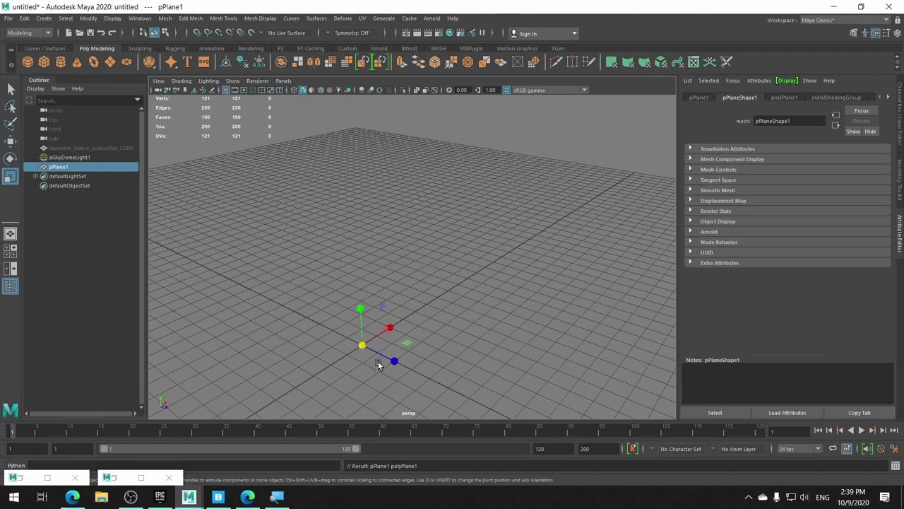
drag(362, 346, 631, 358)
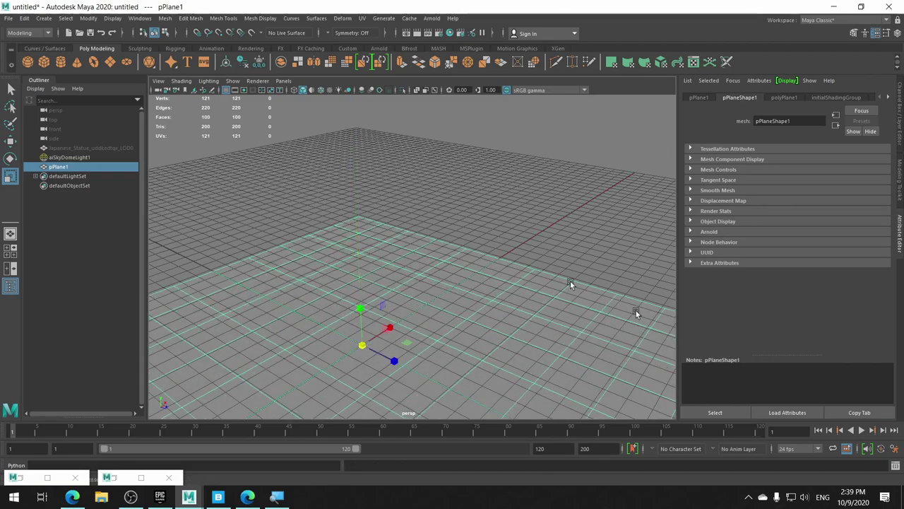
click(105, 148)
key(shift+h)
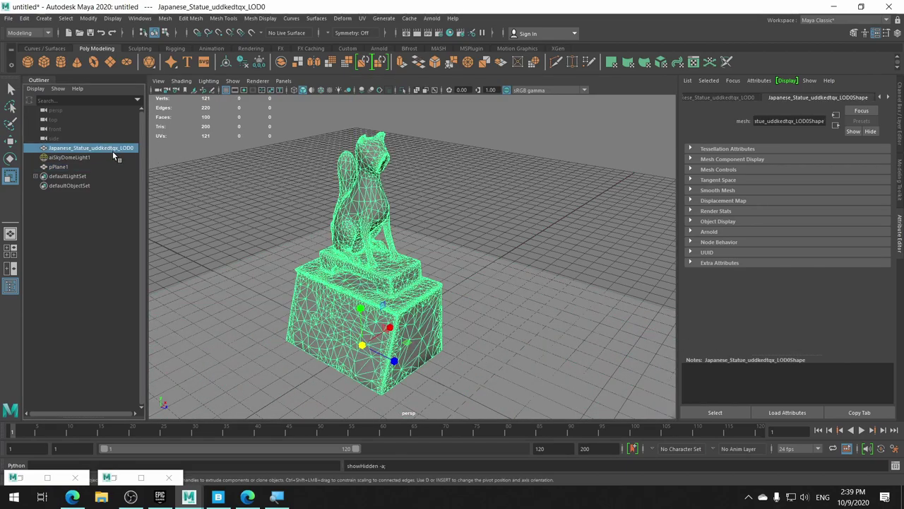
- Pull the view back and enlarge the ground plane further around the statue
alt+middle_drag(434, 301, 434, 230)
alt+drag(434, 230, 469, 305)
scroll(452, 255, down, 5)
click(470, 305)
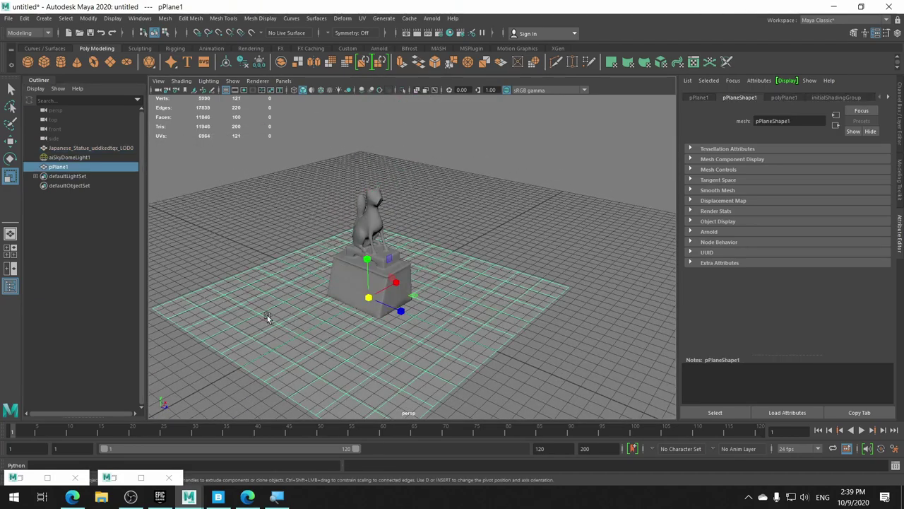
drag(369, 297, 465, 293)
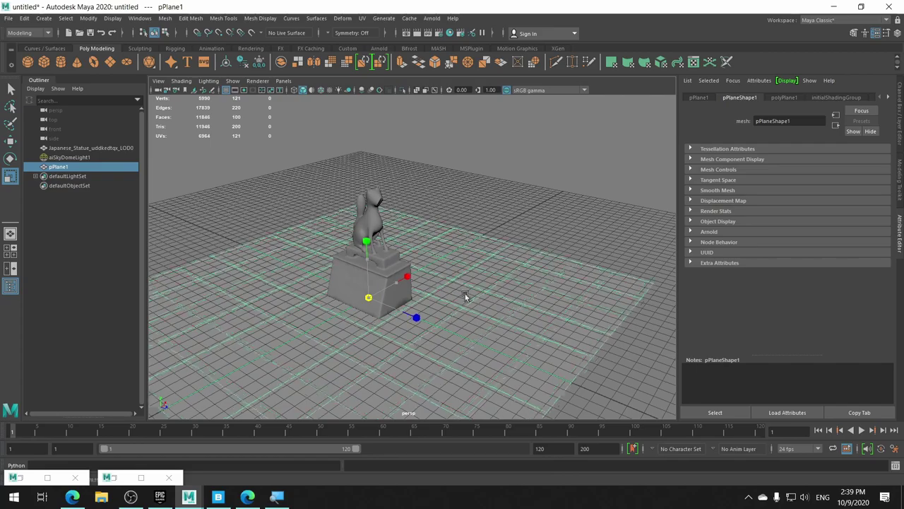
scroll(434, 272, up, 3)
scroll(428, 281, up, 2)
scroll(406, 281, up, 2)
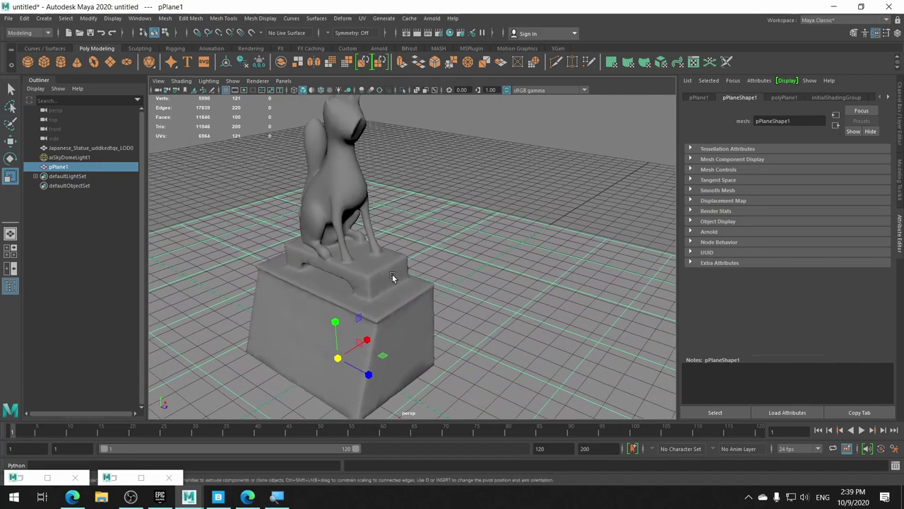
mouse_move(392, 274)
alt+mouse_down()
mouse_move(387, 280)
mouse_move(383, 259)
mouse_move(393, 271)
mouse_move(442, 262)
mouse_move(427, 267)
alt+mouse_up()
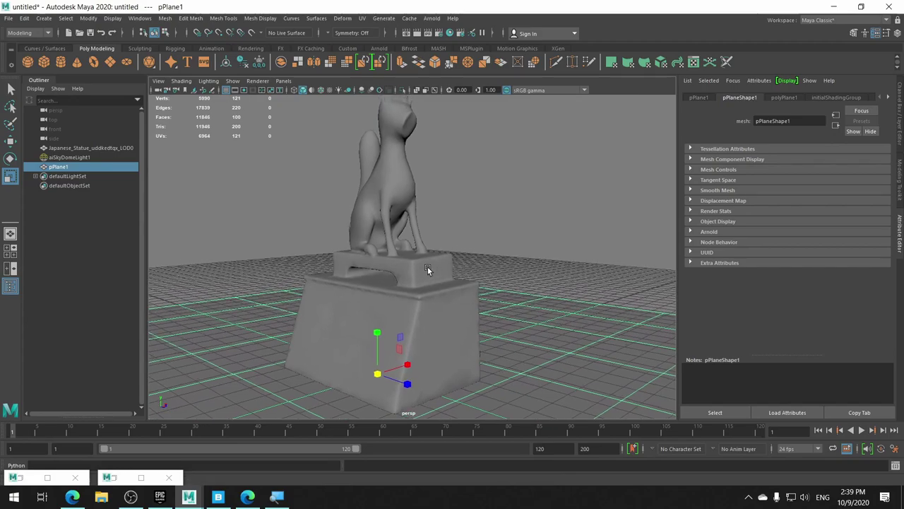
alt+drag(429, 182, 428, 188)
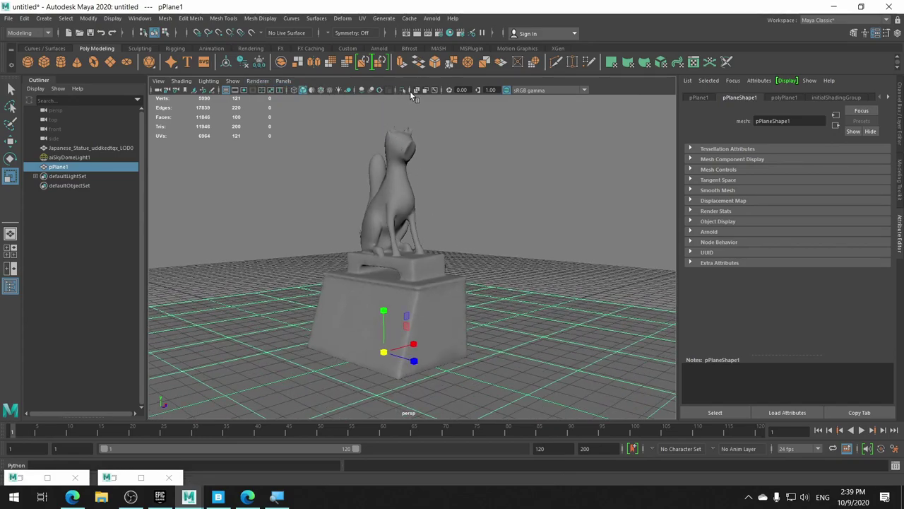
- Create camera1 and look through it in the viewport
click(43, 18)
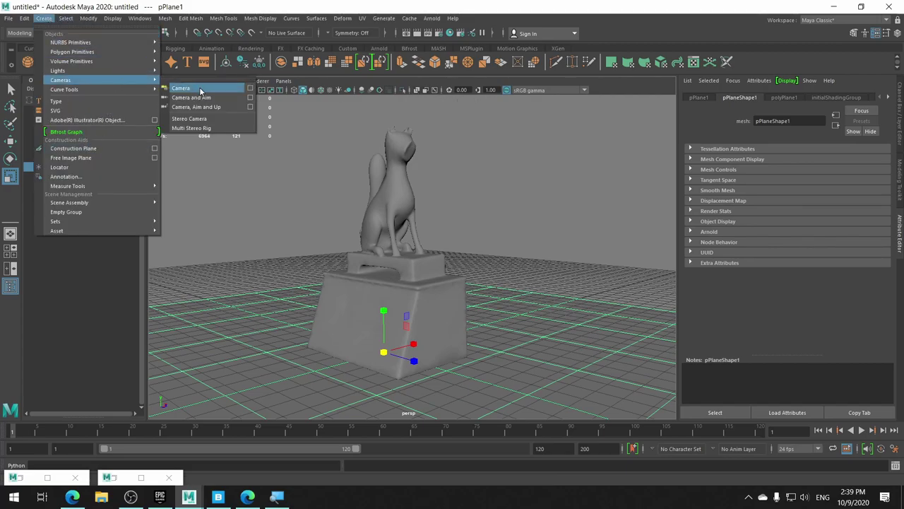
click(185, 90)
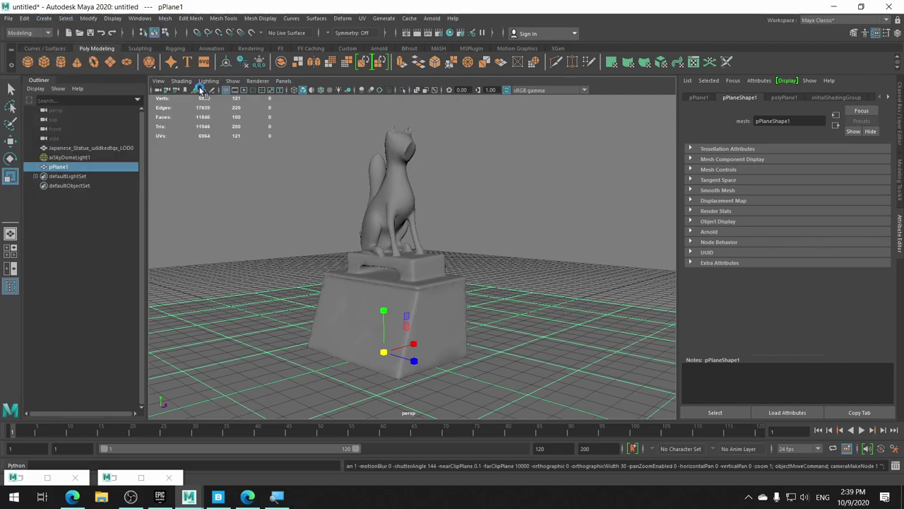
click(284, 80)
click(325, 122)
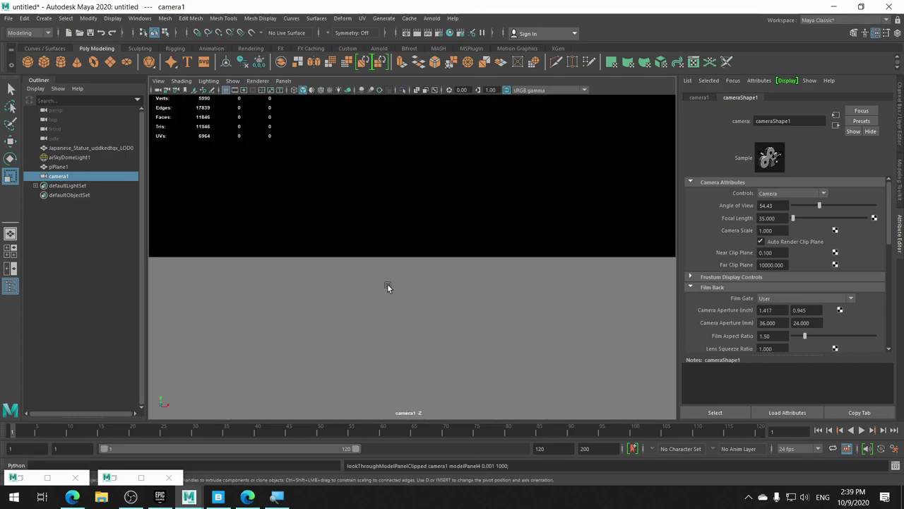
- Enable the resolution gate and angle camera1 to frame the statue on the ground
mouse_move(387, 284)
alt+mouse_down()
mouse_move(408, 296)
mouse_move(396, 287)
alt+mouse_up()
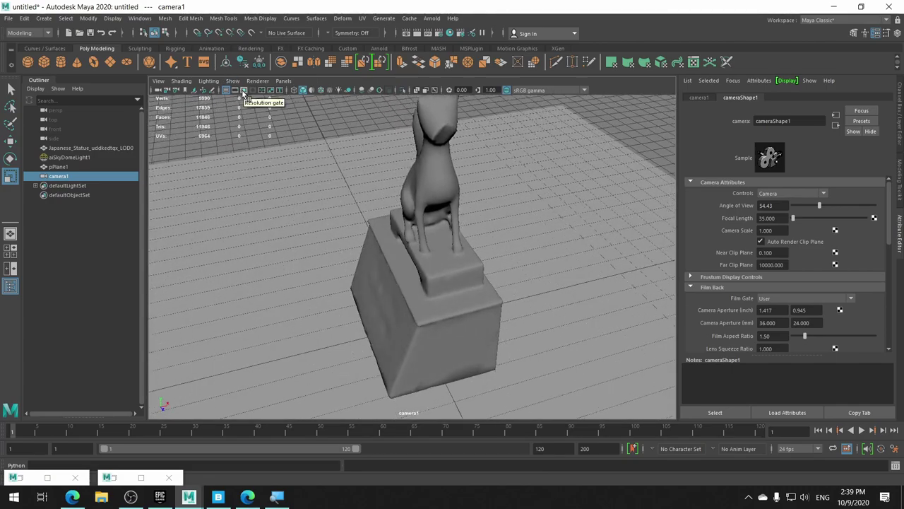
click(244, 94)
mouse_move(525, 342)
alt+mouse_down()
mouse_move(458, 306)
mouse_move(380, 331)
mouse_move(398, 327)
mouse_move(391, 315)
mouse_move(368, 317)
mouse_move(377, 313)
alt+mouse_up()
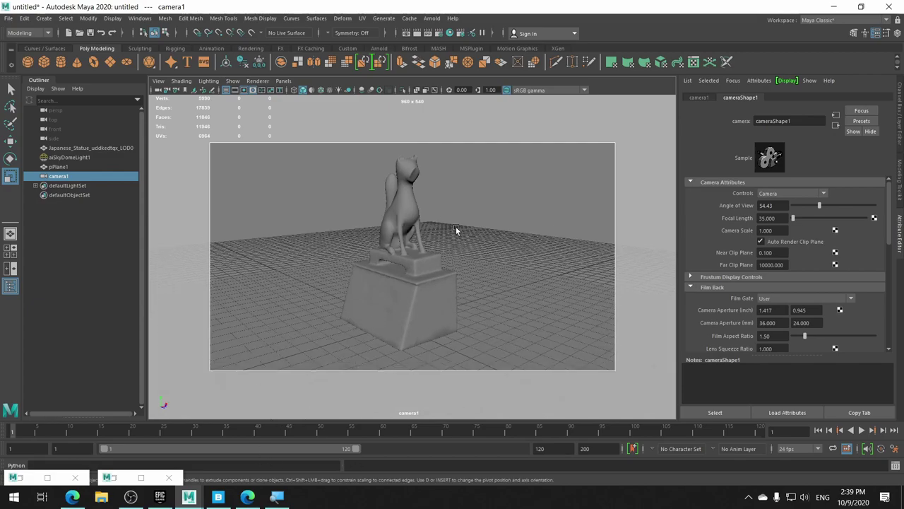
click(532, 315)
click(421, 253)
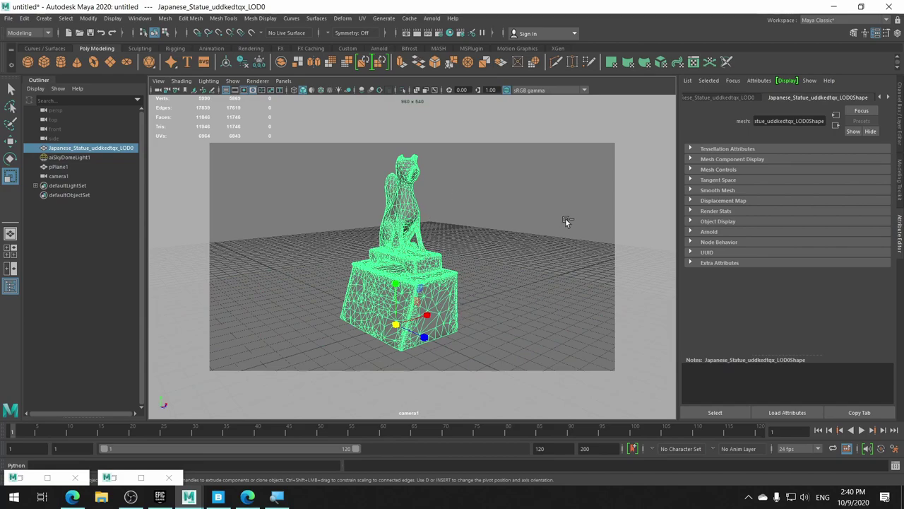
- Hide the statue, turn off the viewport grid, and leave pPlane1 selected
key(ctrl+h)
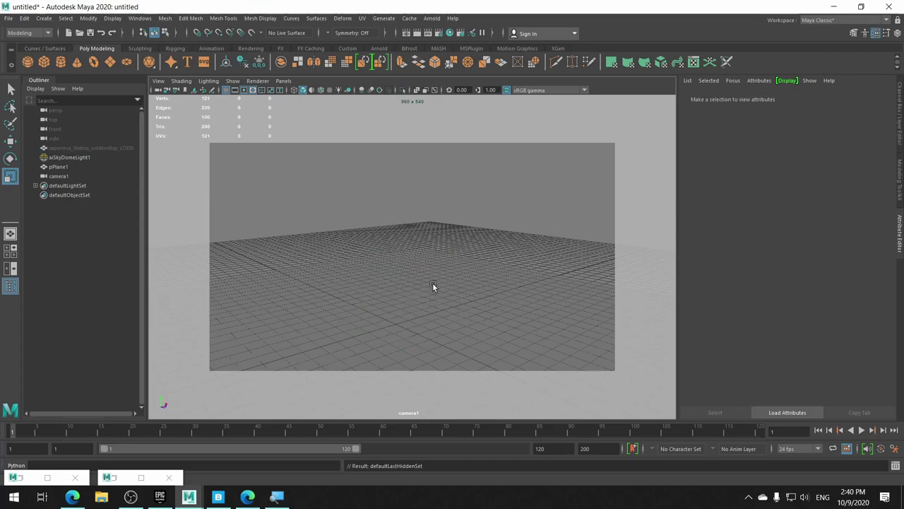
click(410, 284)
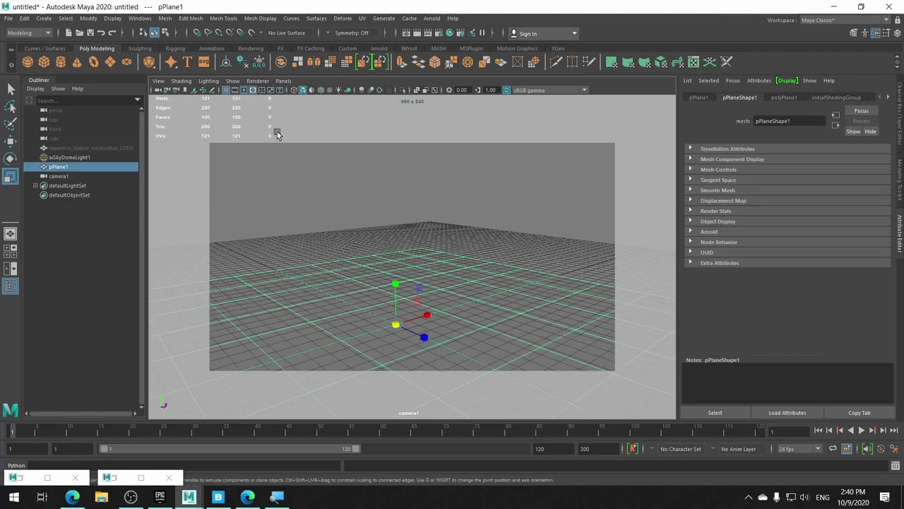
click(226, 90)
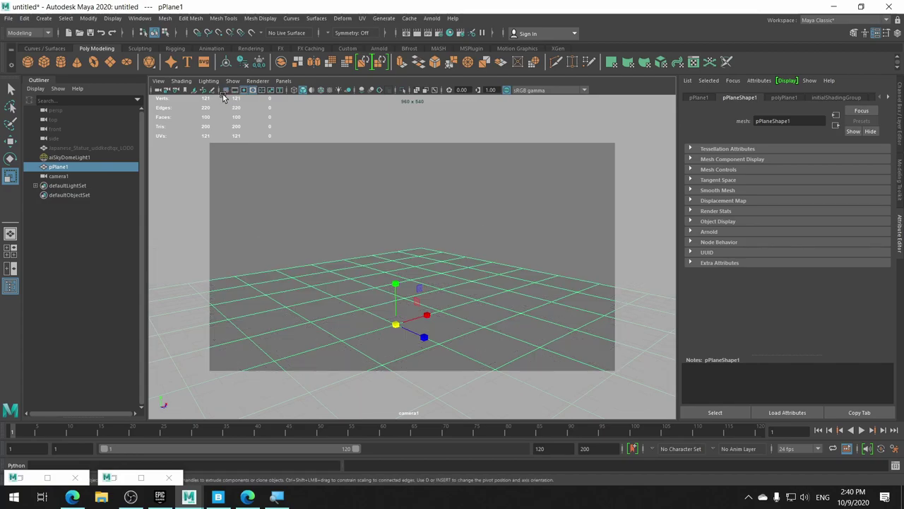
click(536, 273)
click(516, 274)
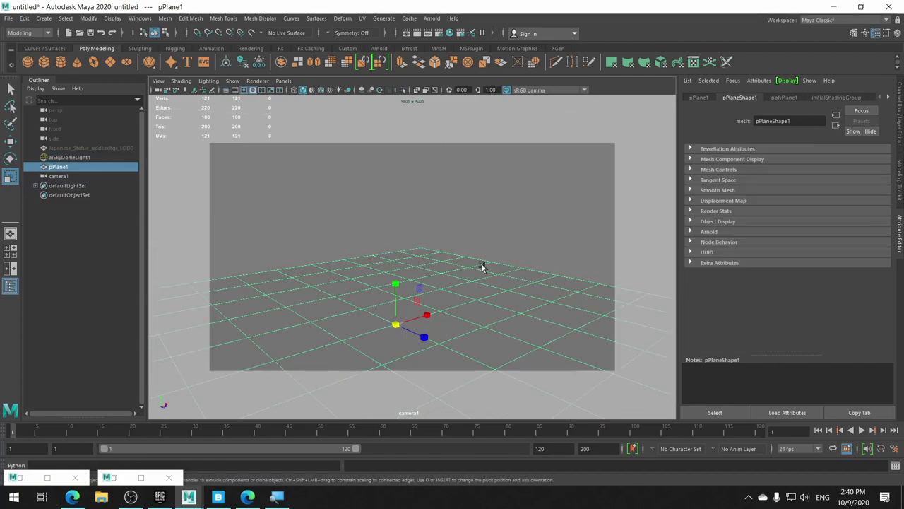
click(65, 156)
click(73, 141)
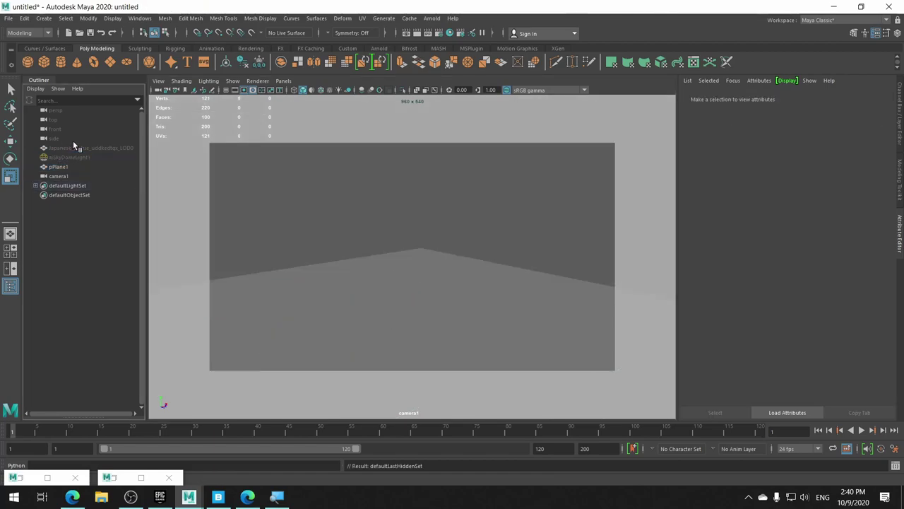
click(436, 328)
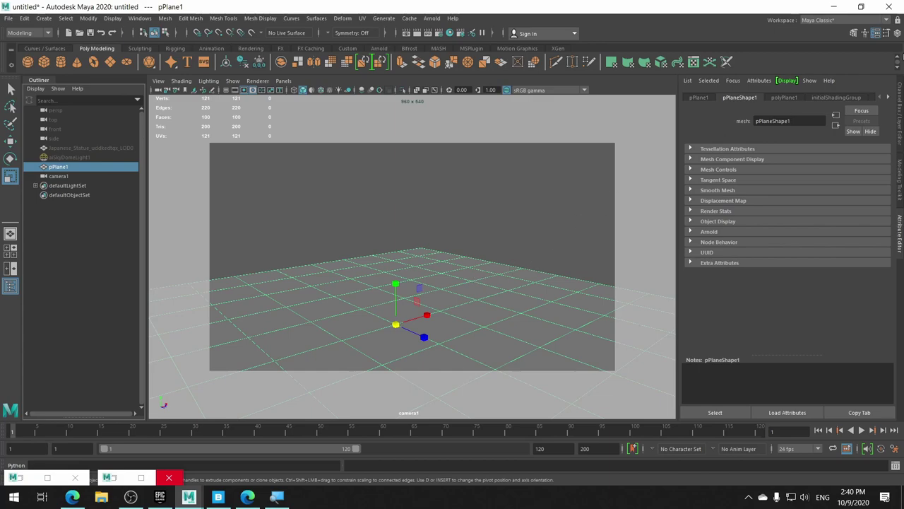
- Set polyPlane1's Subdivisions Width and Height to 50 in the Channel Box
click(900, 116)
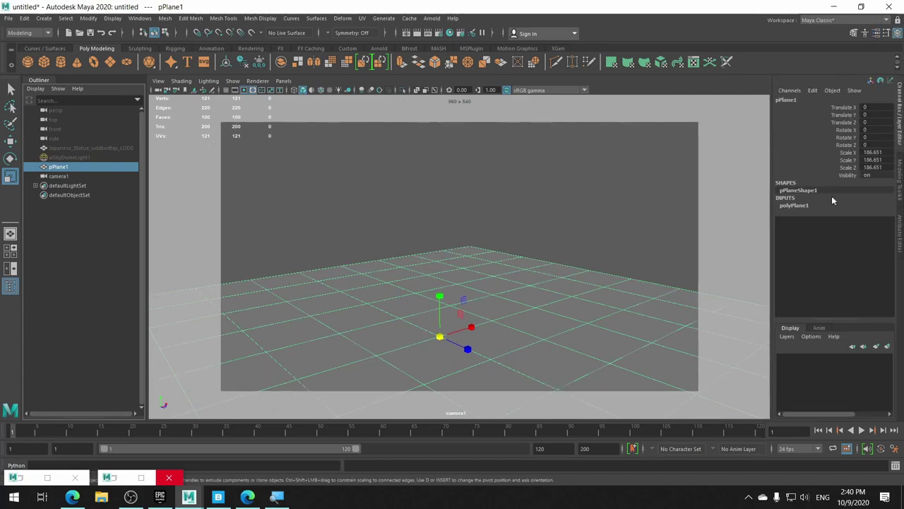
click(814, 206)
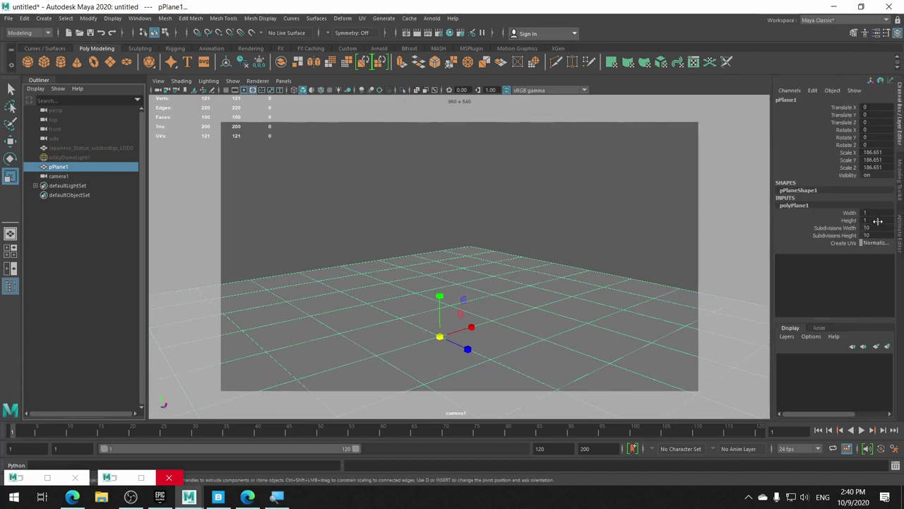
click(877, 227)
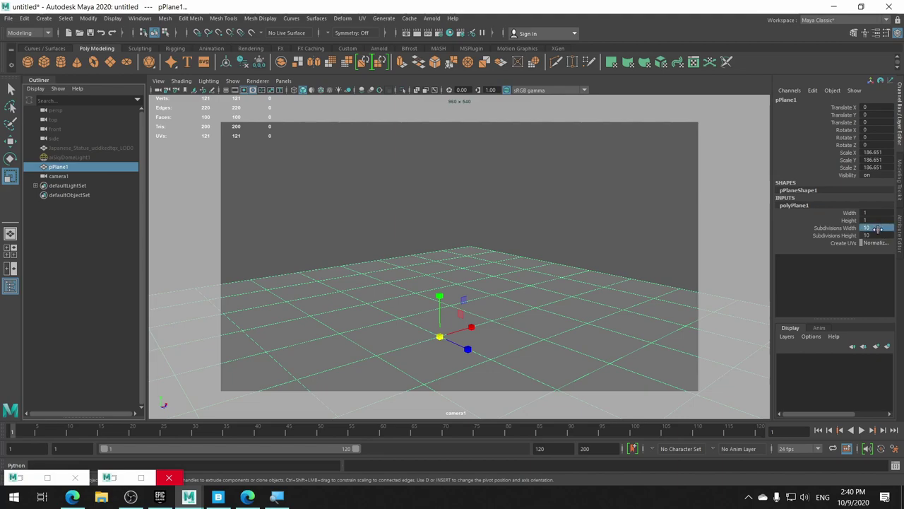
drag(877, 230, 878, 235)
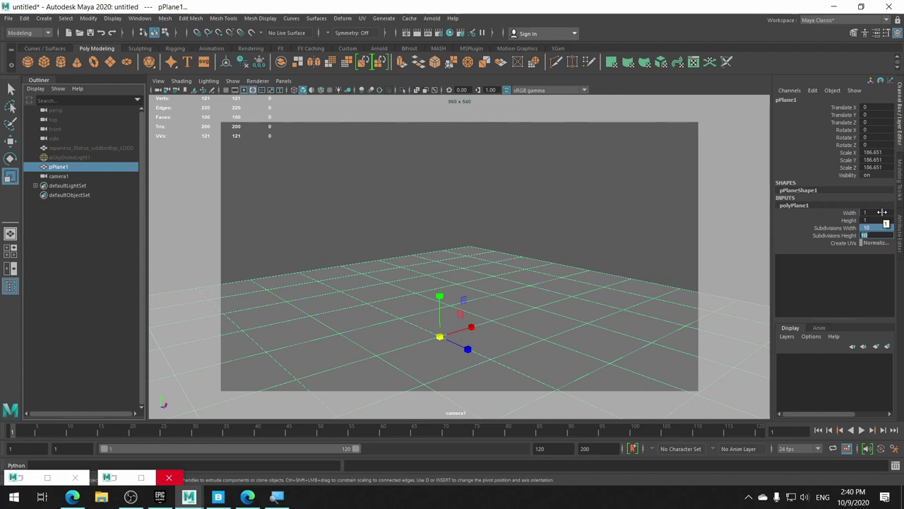
text(50)
key(Return)
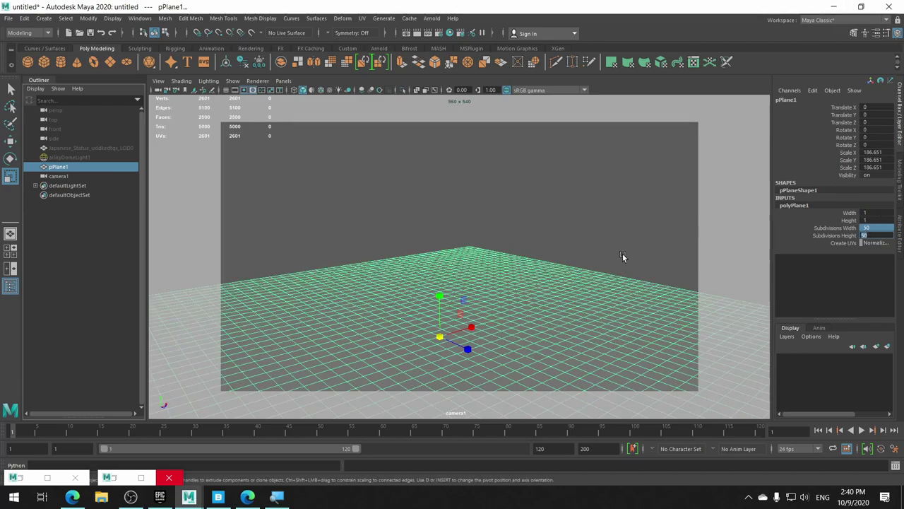
click(622, 253)
click(578, 320)
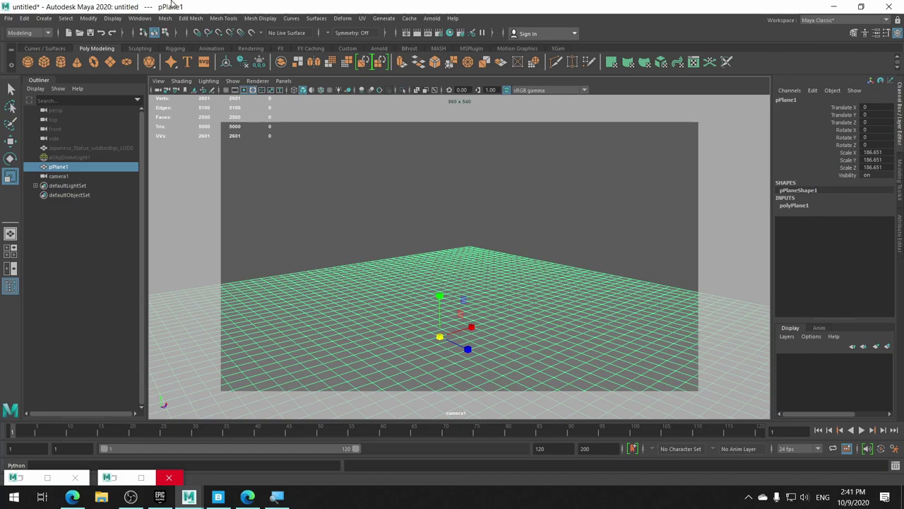
click(344, 19)
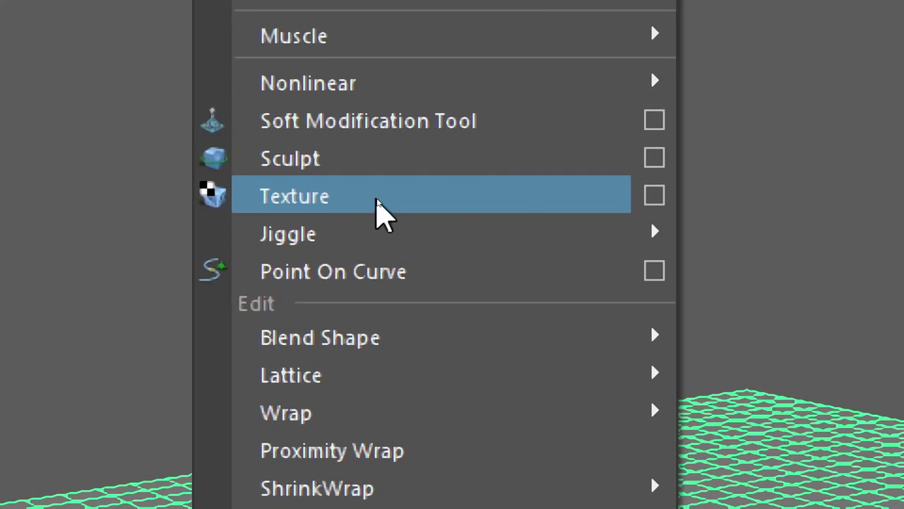
- Add textureDeformer1 to pPlane1 and show its settings (UV point space, strength 1, offset 0)
click(376, 200)
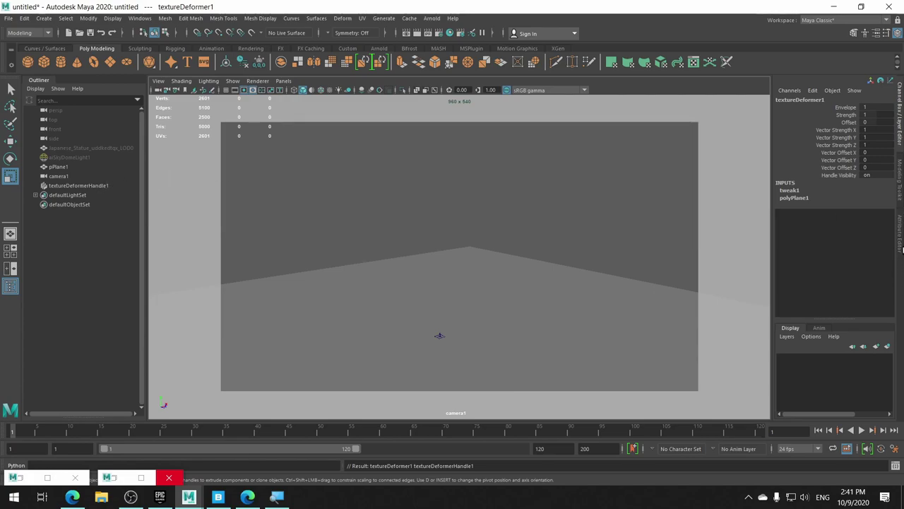
click(901, 240)
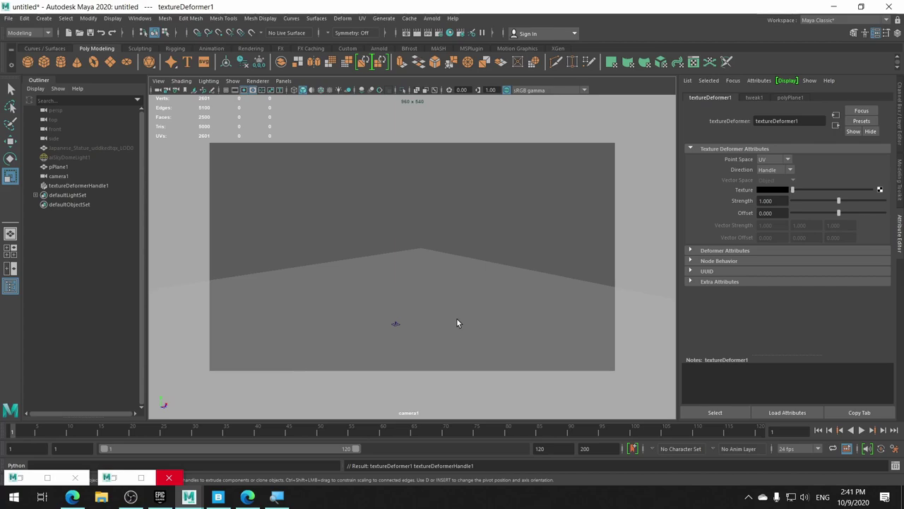
click(456, 323)
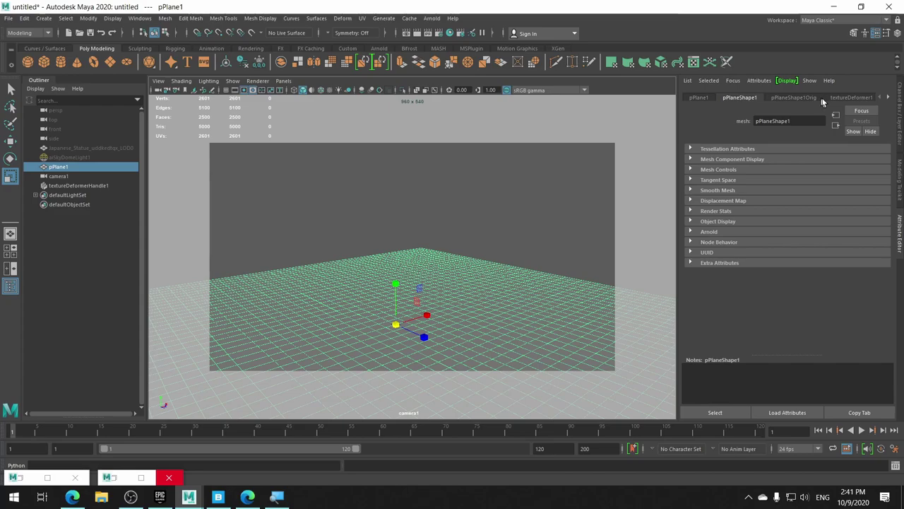
click(847, 97)
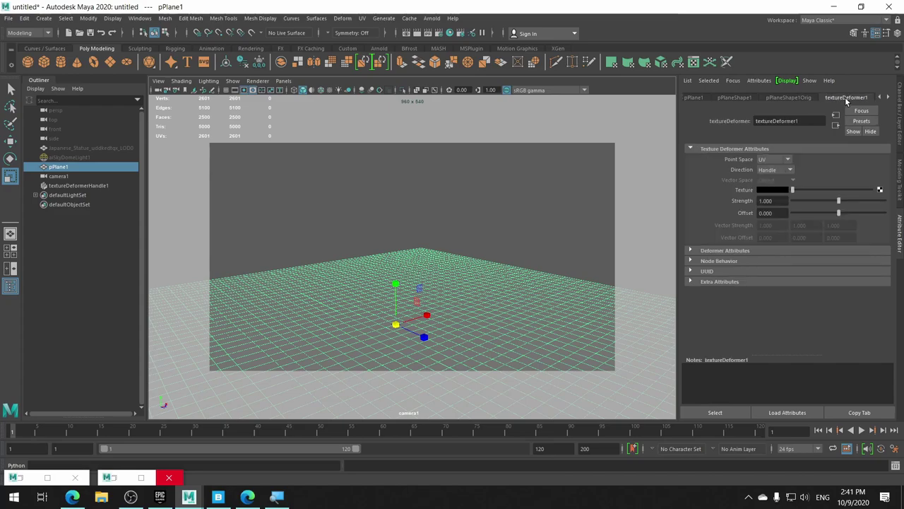
- Map a Fractal texture into textureDeformer1 and show the fractal1 and place2dTexture1 settings
click(879, 191)
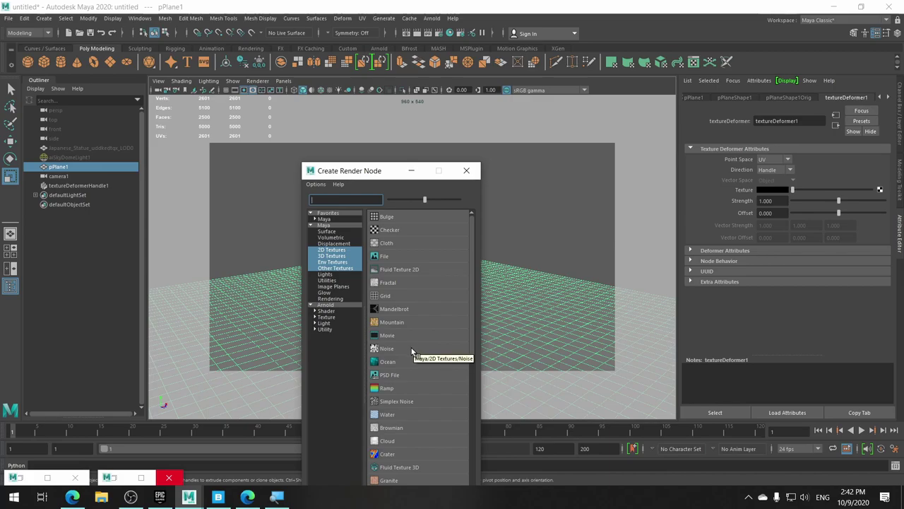
click(406, 288)
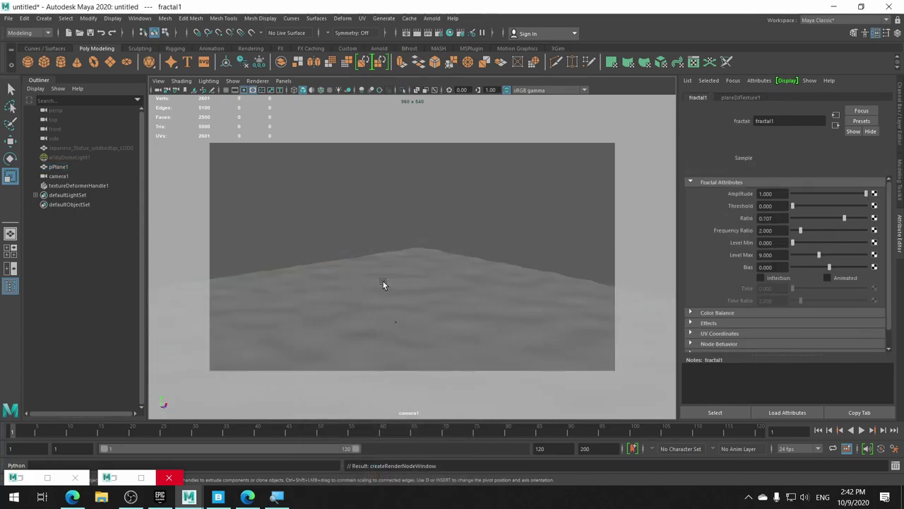
click(481, 319)
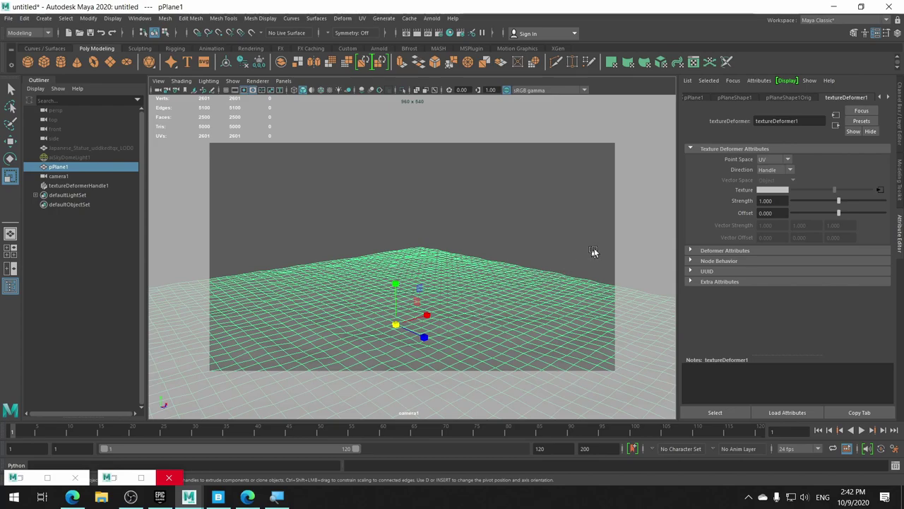
click(575, 244)
click(506, 337)
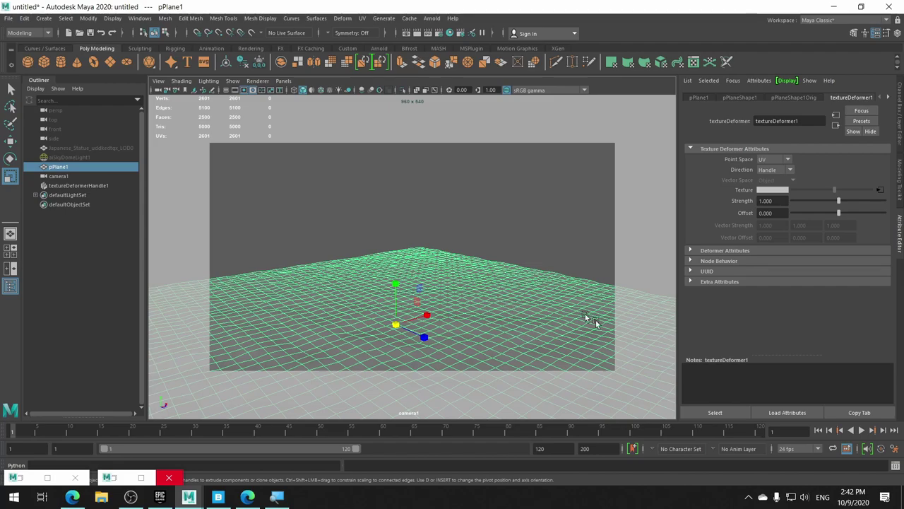
click(879, 193)
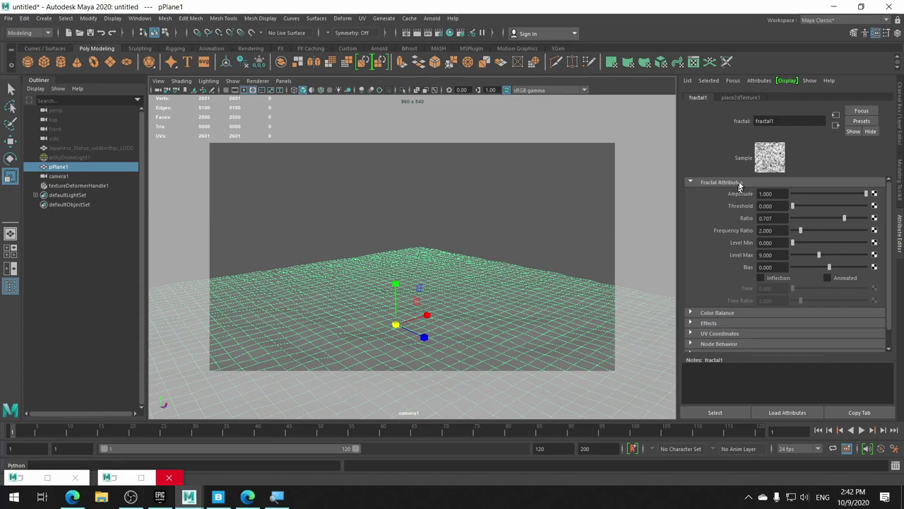
click(736, 99)
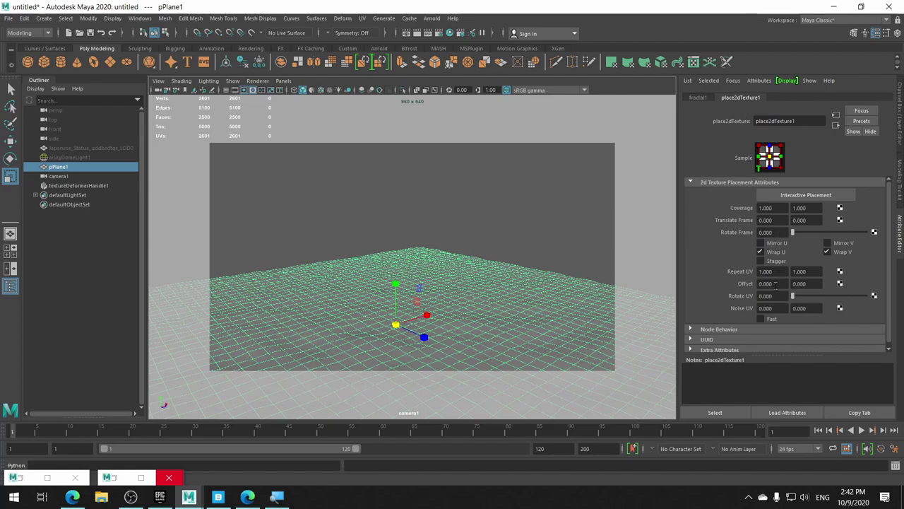
- Set the fractal's Repeat UV to 3 by 3
click(777, 272)
text(3)
key(Tab)
text(3)
key(Return)
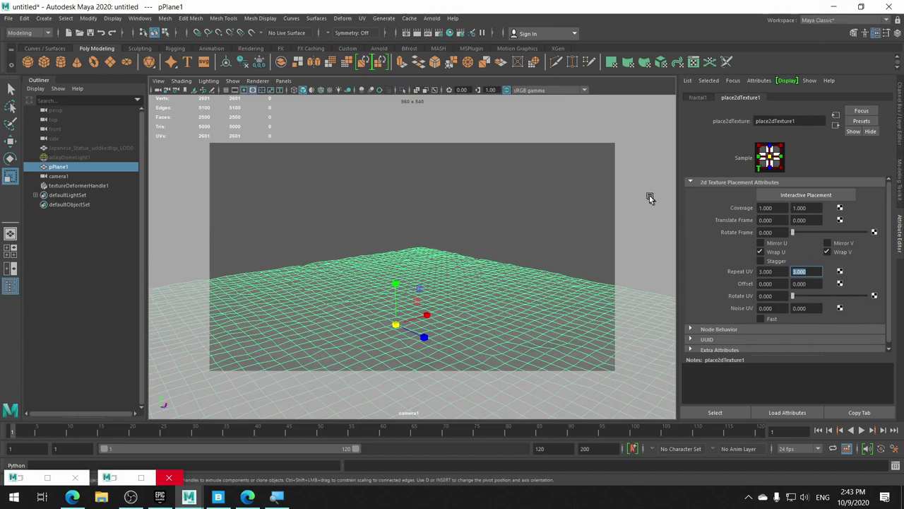
- Raise the fractal Amplitude to 5 and preview the displaced ground
click(696, 98)
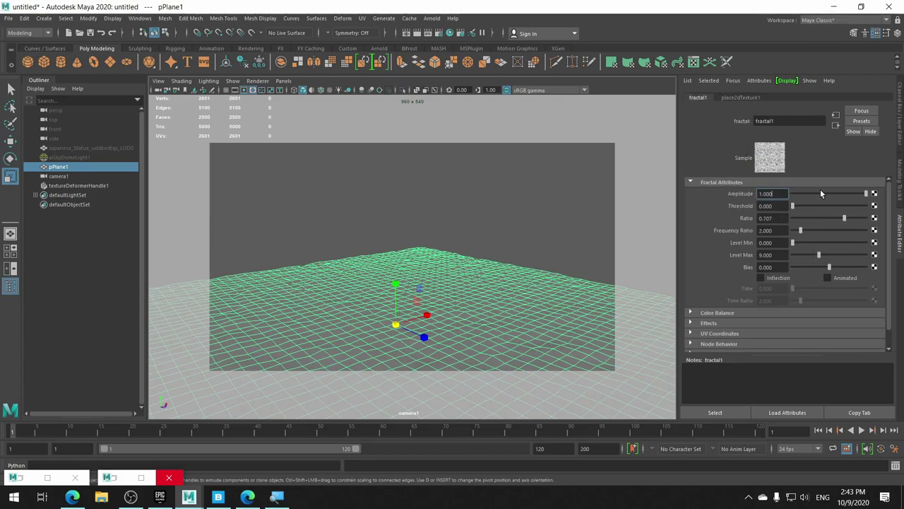
double_click(781, 194)
drag(800, 230, 797, 231)
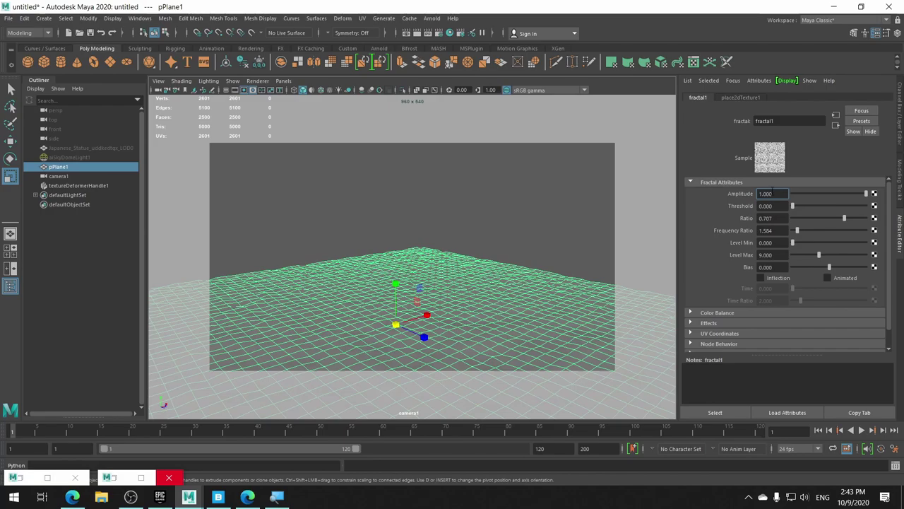
text(5)
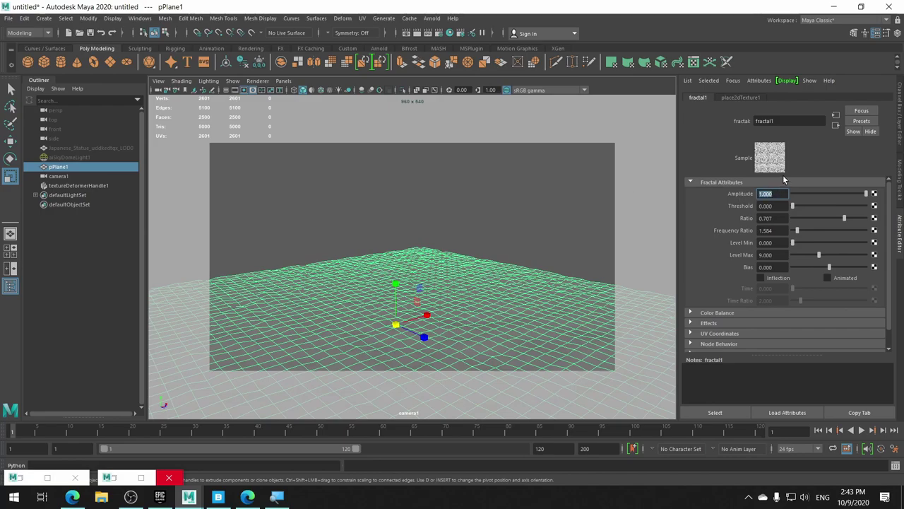
key(Return)
click(537, 237)
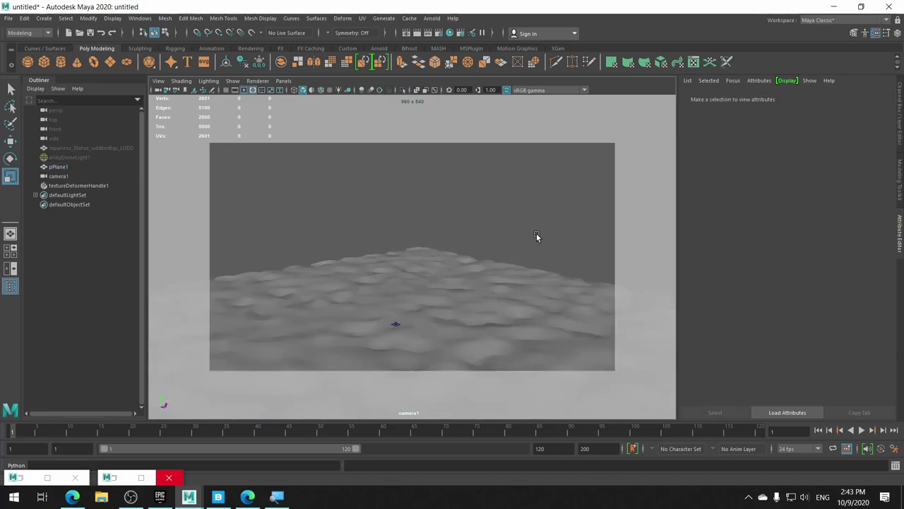
click(536, 318)
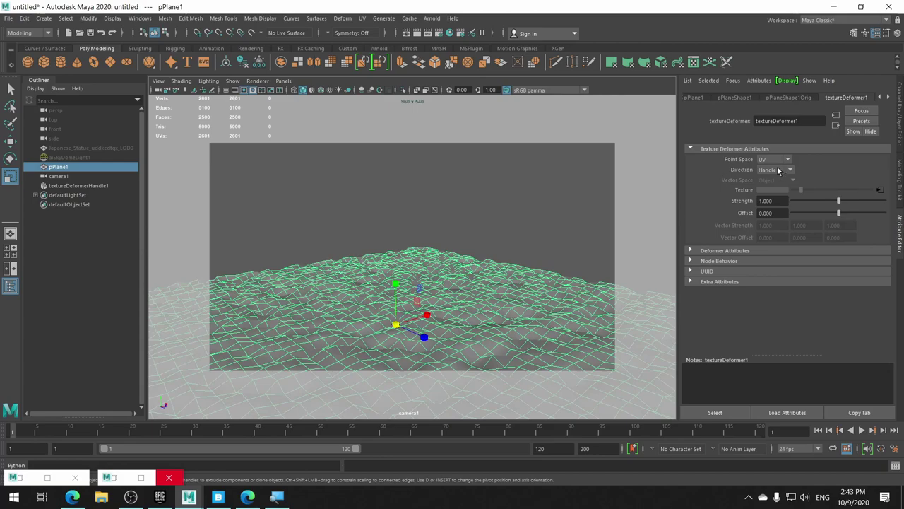
- Lower the Amplitude to 2 and drag the deformer Strength up to 2
click(880, 189)
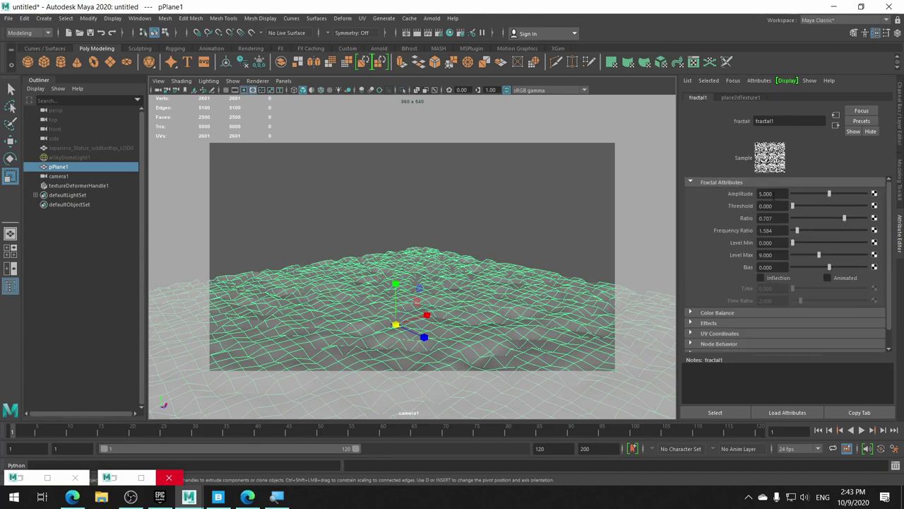
double_click(770, 194)
text(2)
key(Return)
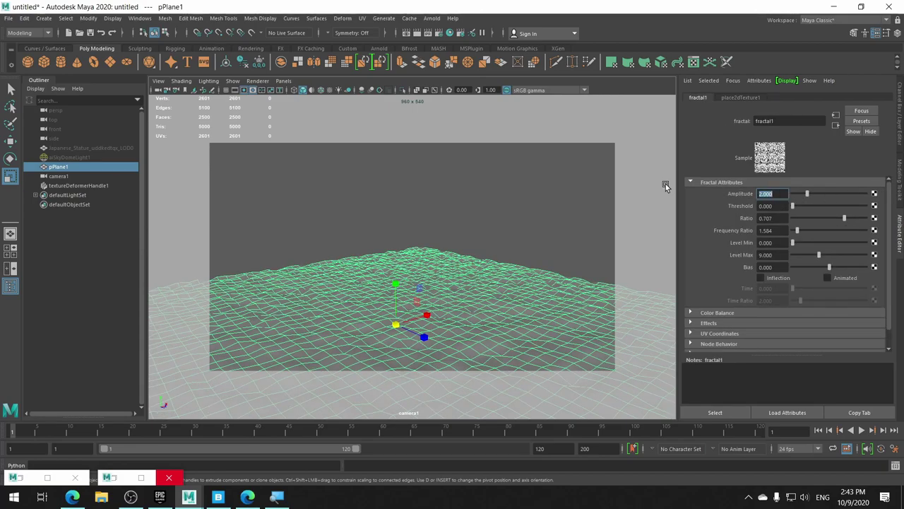
click(538, 251)
click(540, 329)
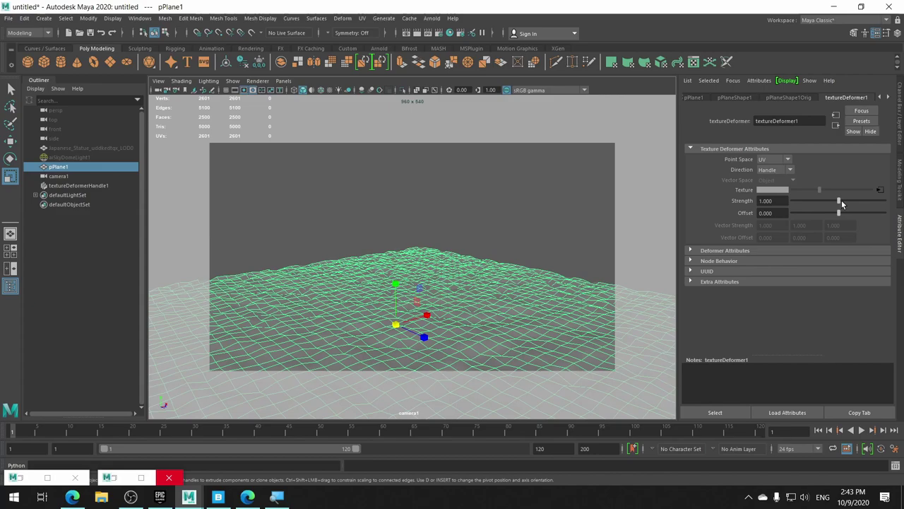
drag(839, 201, 861, 200)
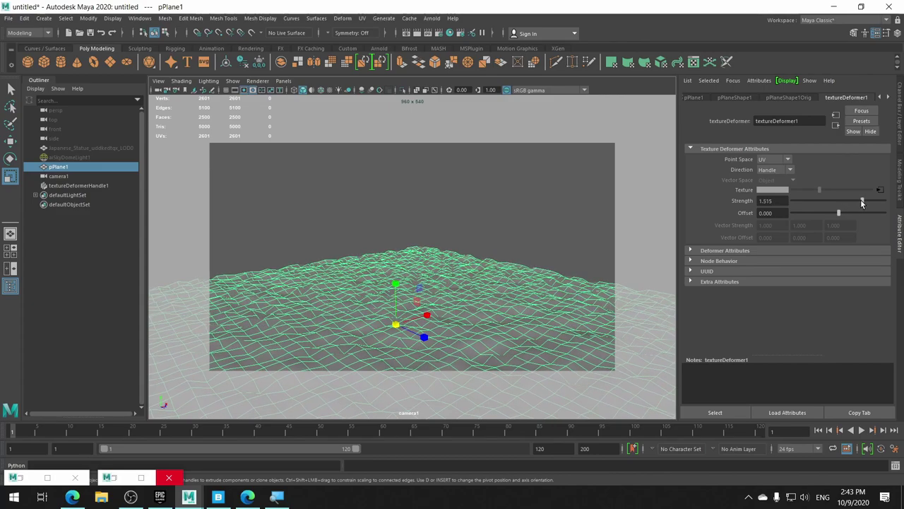
click(530, 226)
click(540, 326)
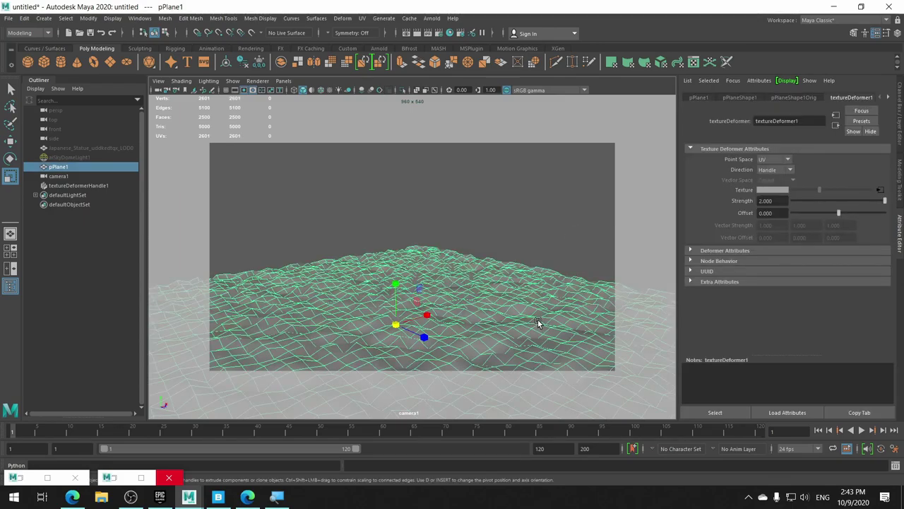
- Smooth the plane into denser geometry and set Repeat UV back to 1
key(3)
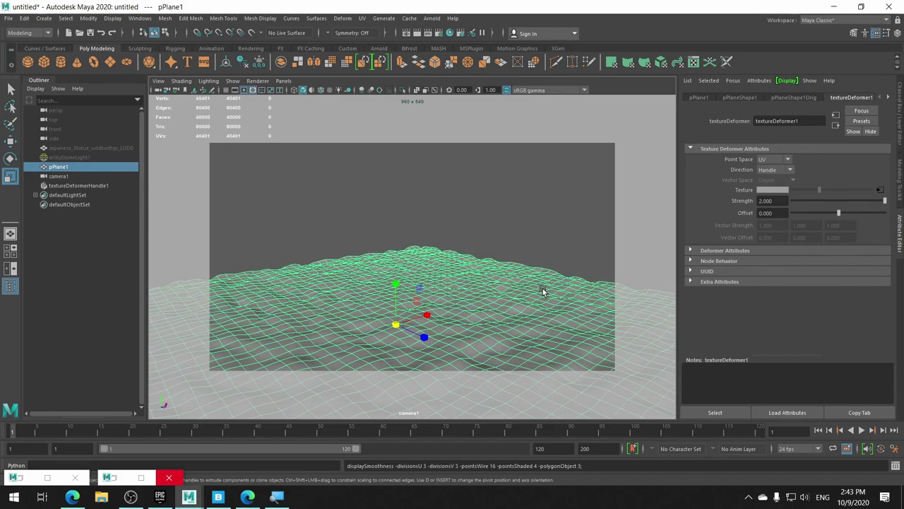
click(600, 240)
click(518, 303)
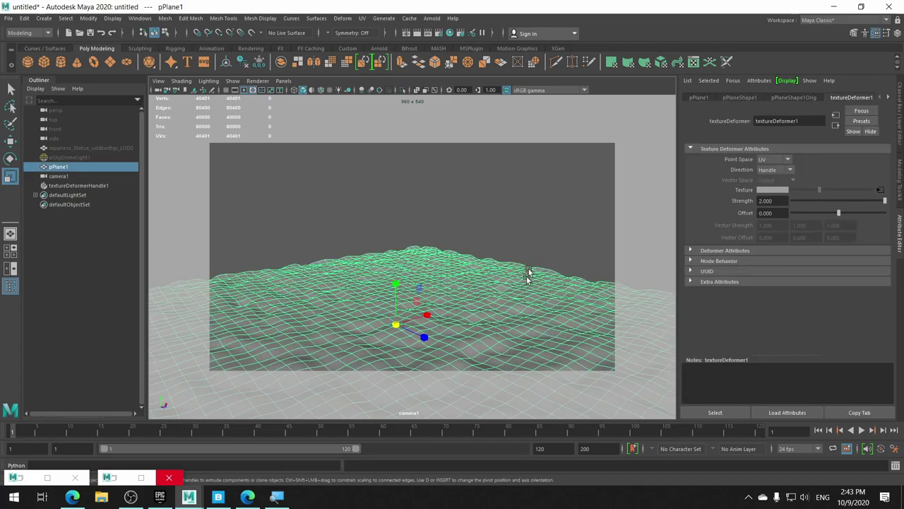
click(881, 190)
click(741, 97)
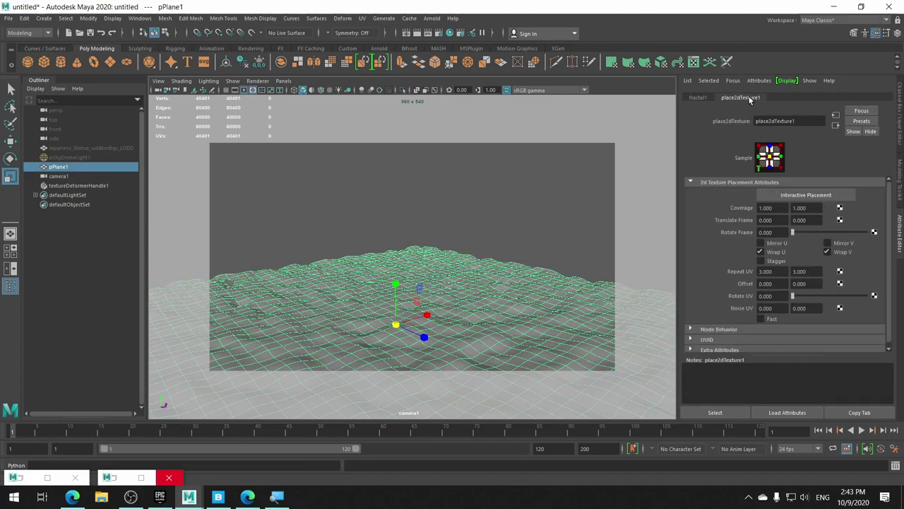
click(788, 271)
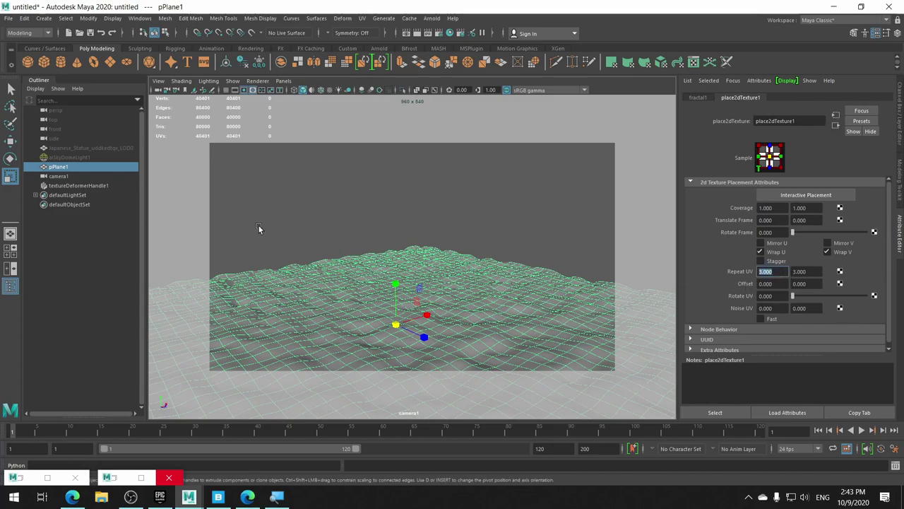
text(2)
key(Return)
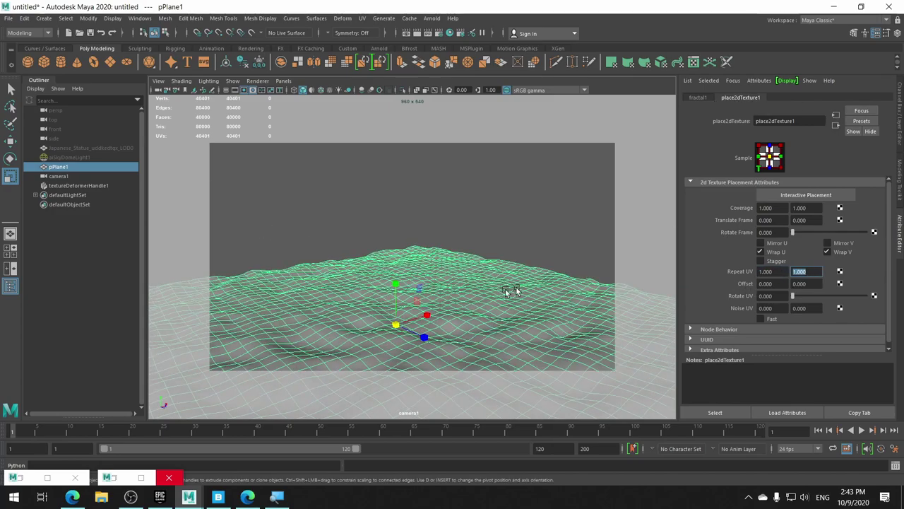
click(563, 247)
click(533, 303)
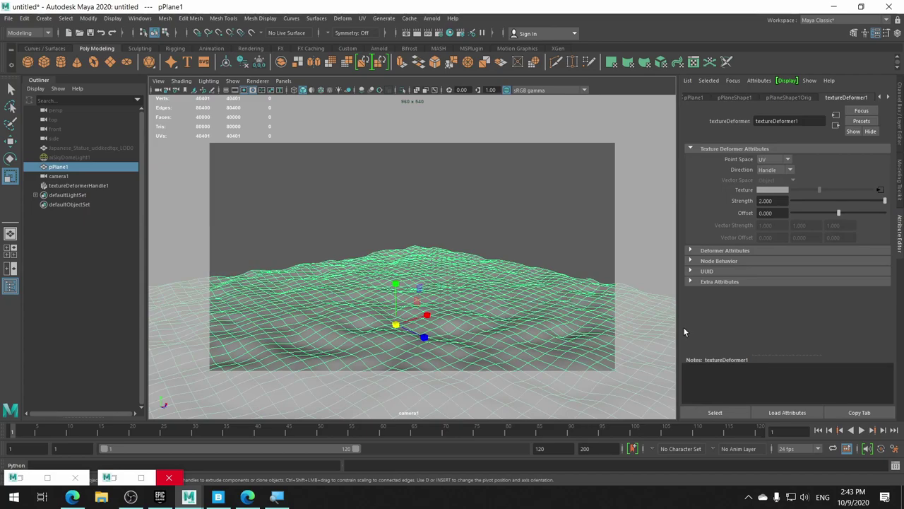
- Unhide the Japanese statue so it shows in the scene again
click(559, 260)
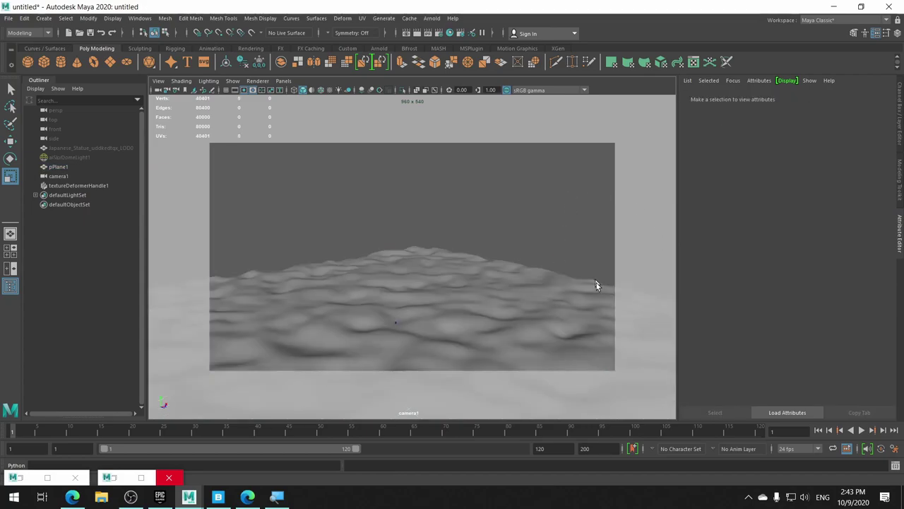
click(99, 148)
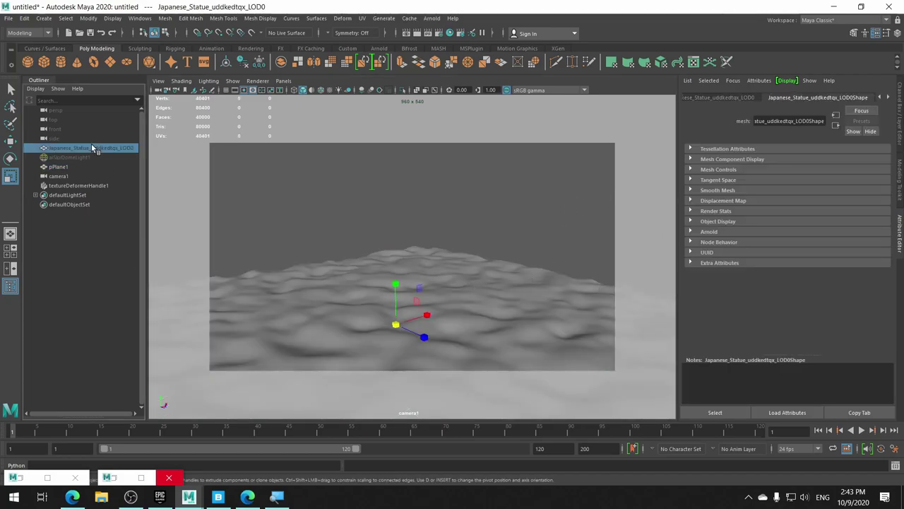
key(shift+h)
click(481, 207)
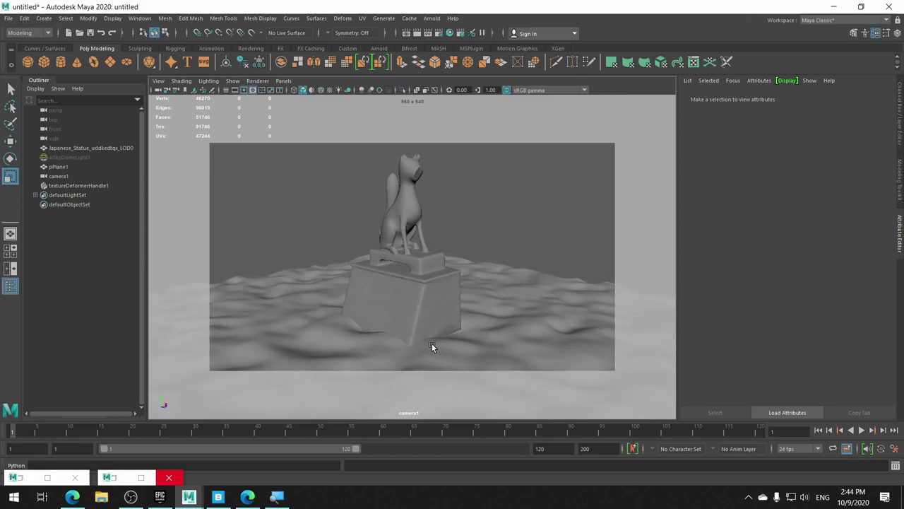
- Move the ground plane up in Y so the pedestal sinks into the terrain
click(523, 359)
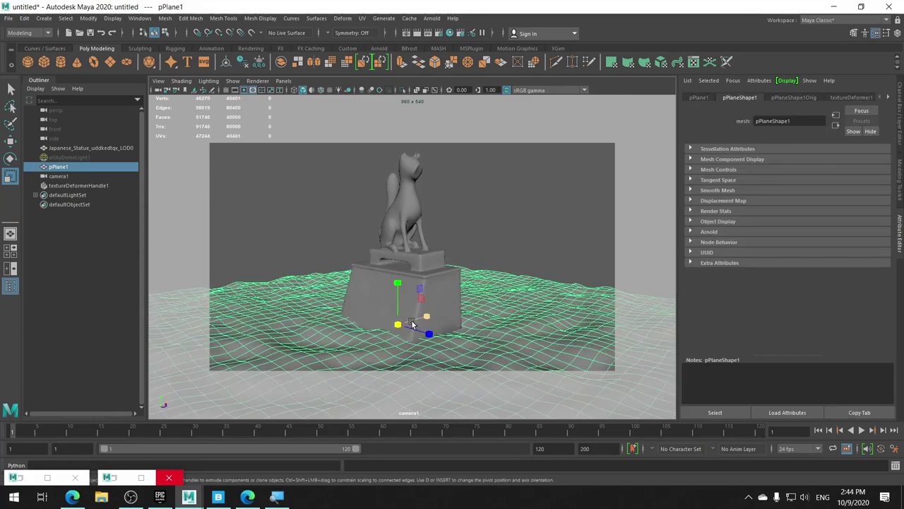
key(w)
drag(399, 277, 401, 291)
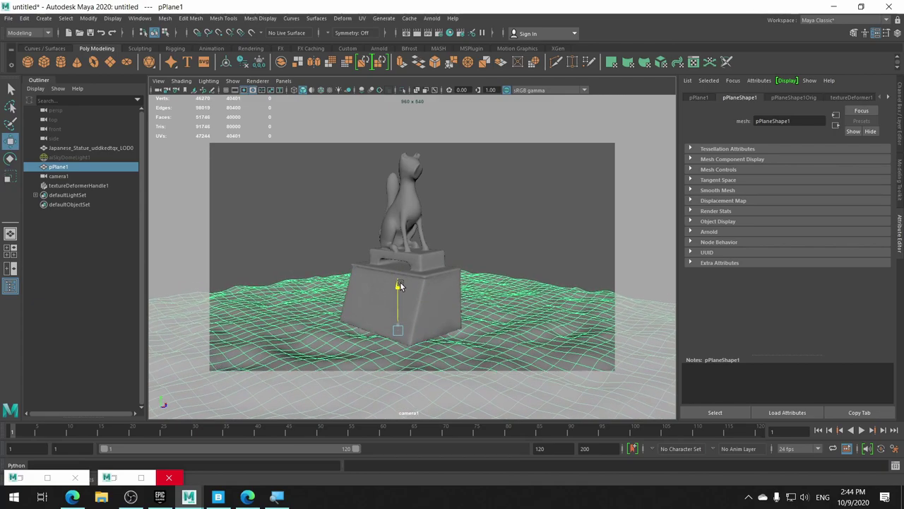
click(550, 230)
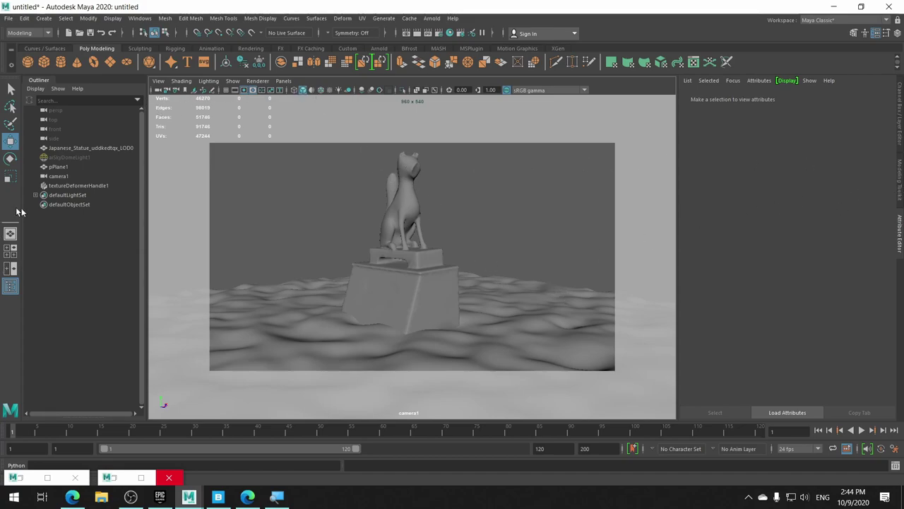
- Lock camera1's Translate X through Scale Z channels in the Channel Box
click(80, 175)
click(900, 106)
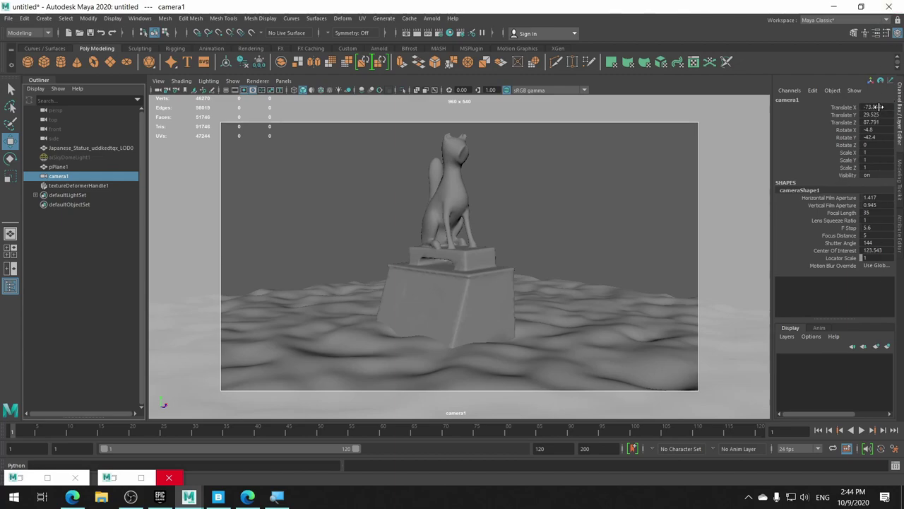
drag(880, 106, 876, 166)
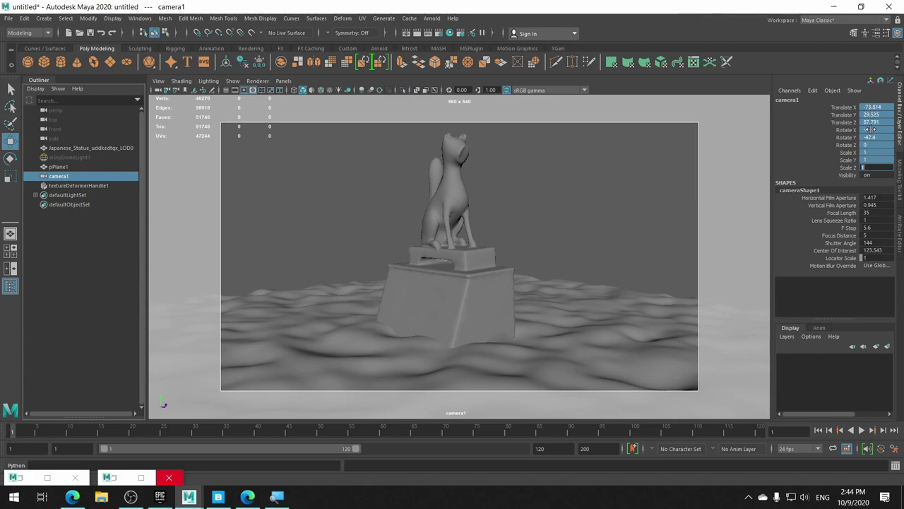
right_click(872, 132)
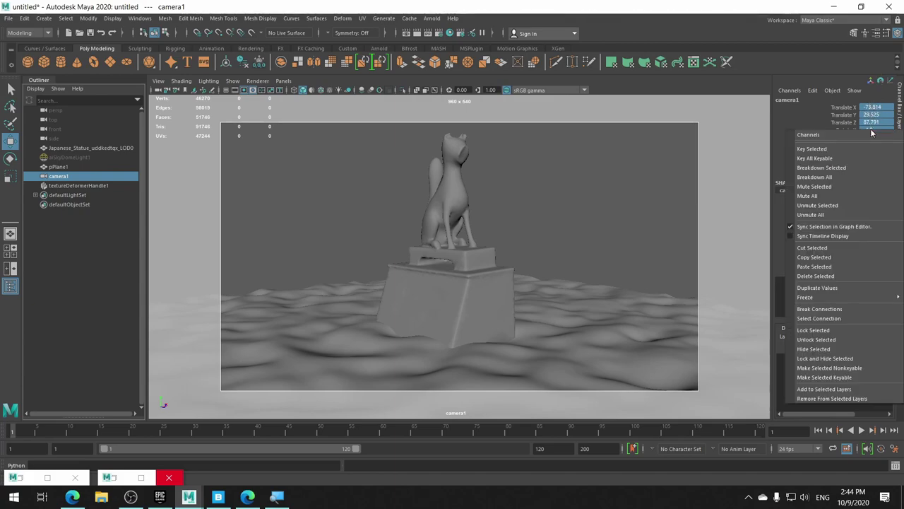
click(829, 332)
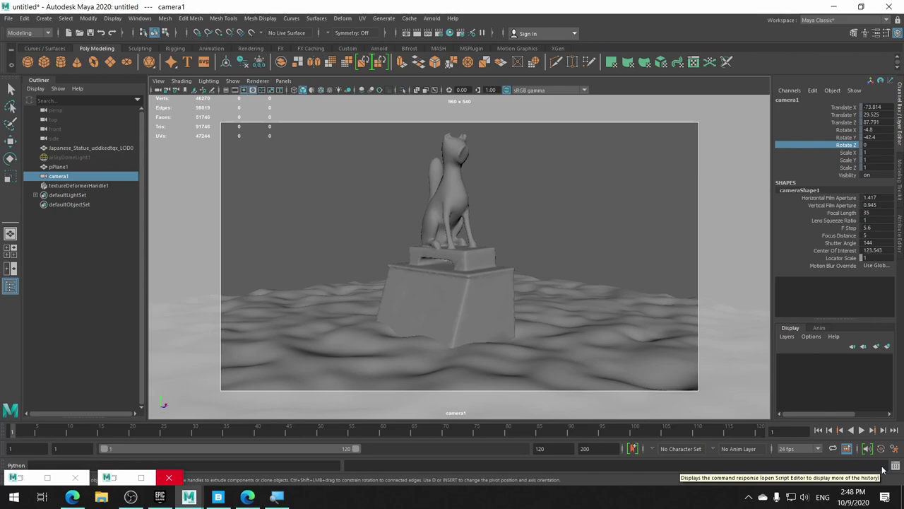
- Delete the ground plane's construction history and freeze its transforms
click(622, 374)
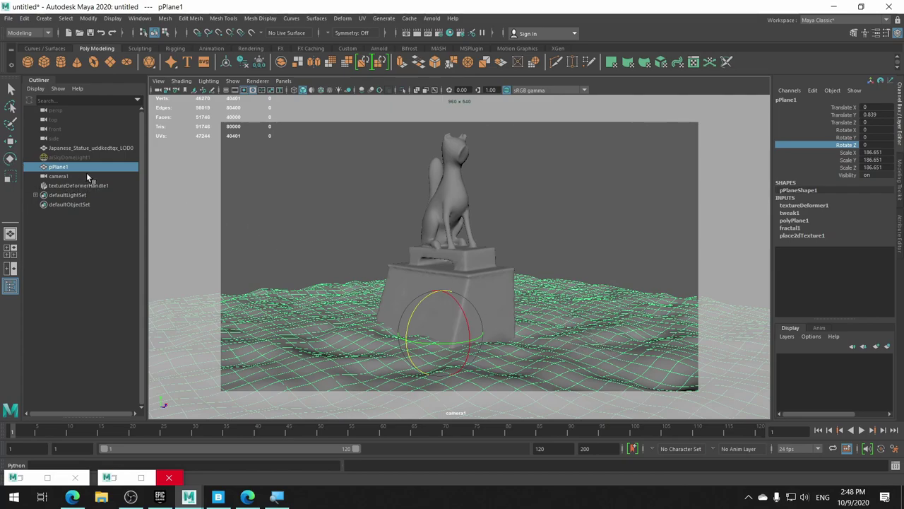
click(87, 22)
mouse_move(122, 70)
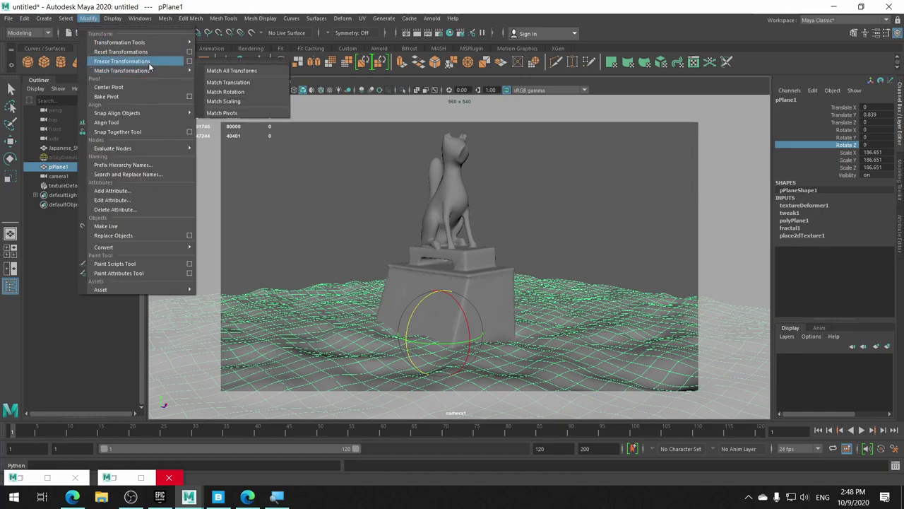
click(148, 62)
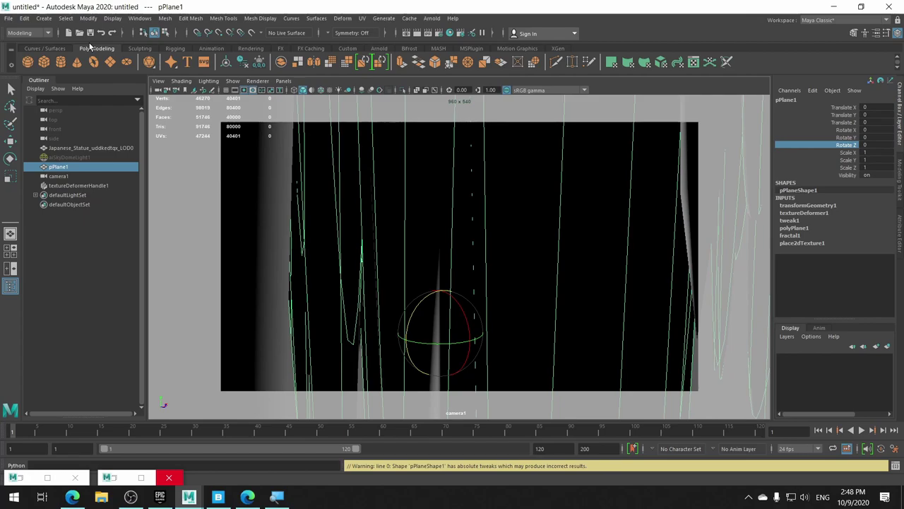
key(ctrl+z)
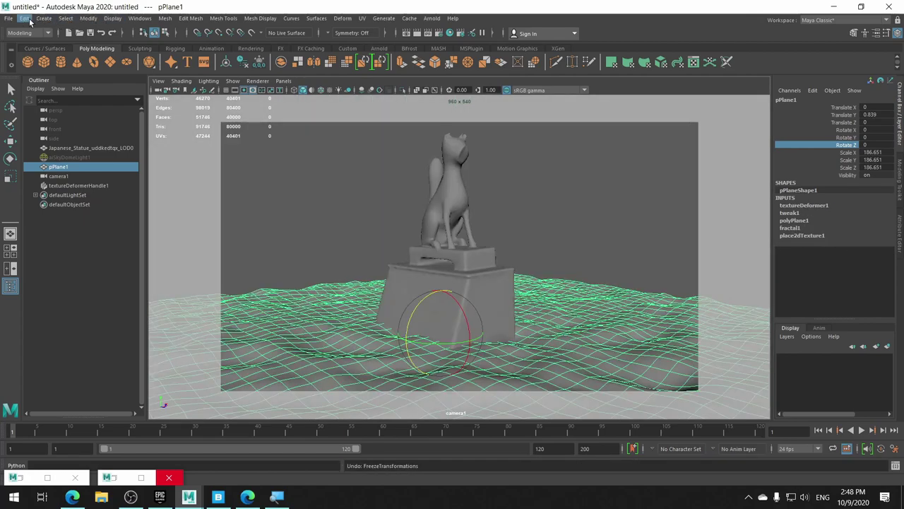
click(26, 19)
mouse_move(55, 138)
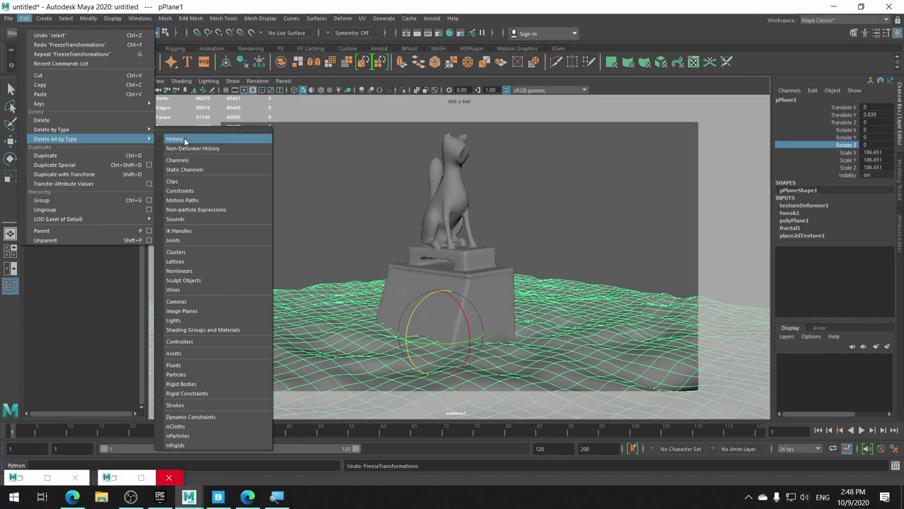
click(185, 141)
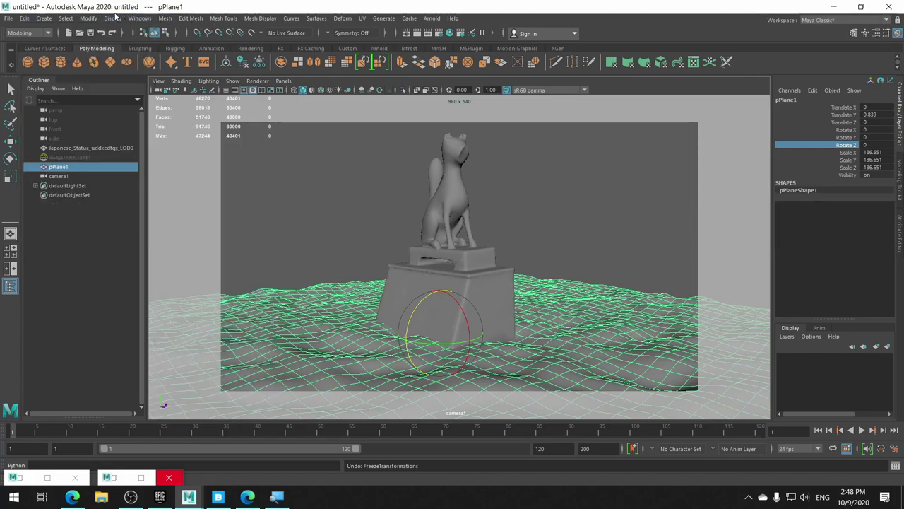
click(89, 19)
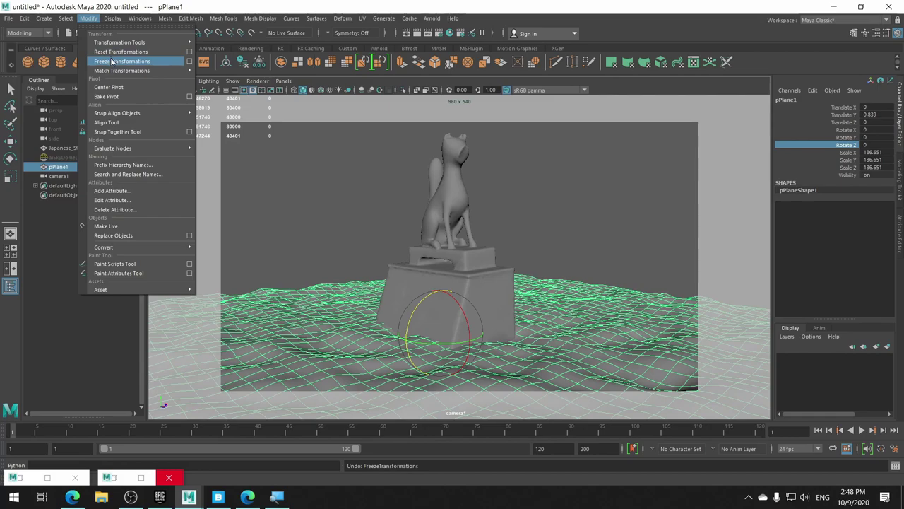
click(109, 61)
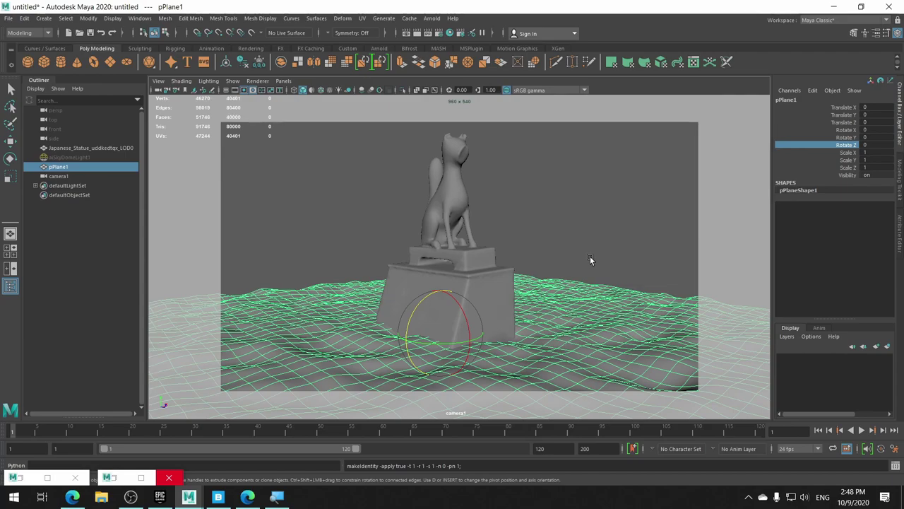
- Rename pPlane1 to Ground in the Outliner
double_click(59, 166)
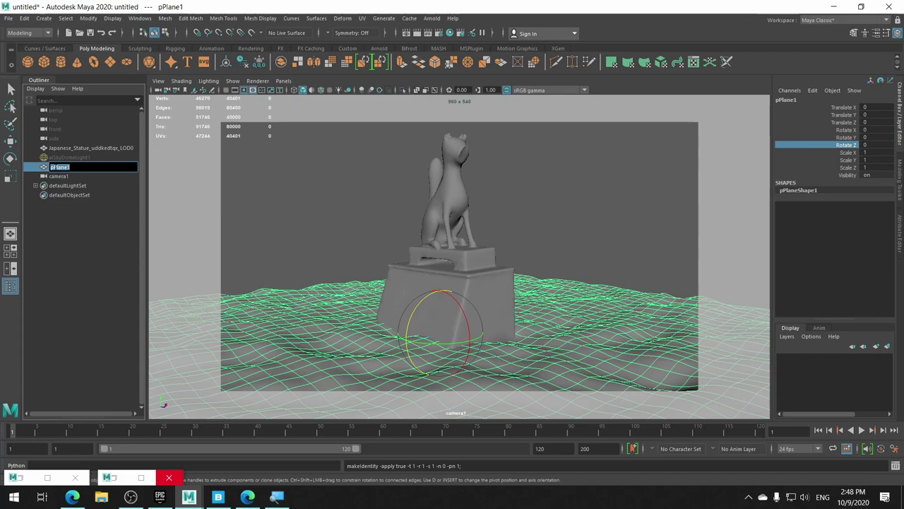
text(Ground)
key(Return)
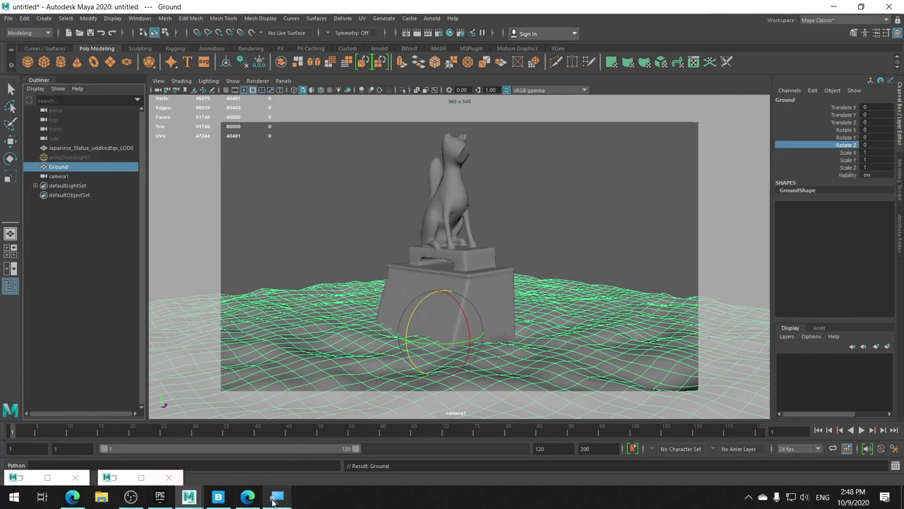
click(219, 497)
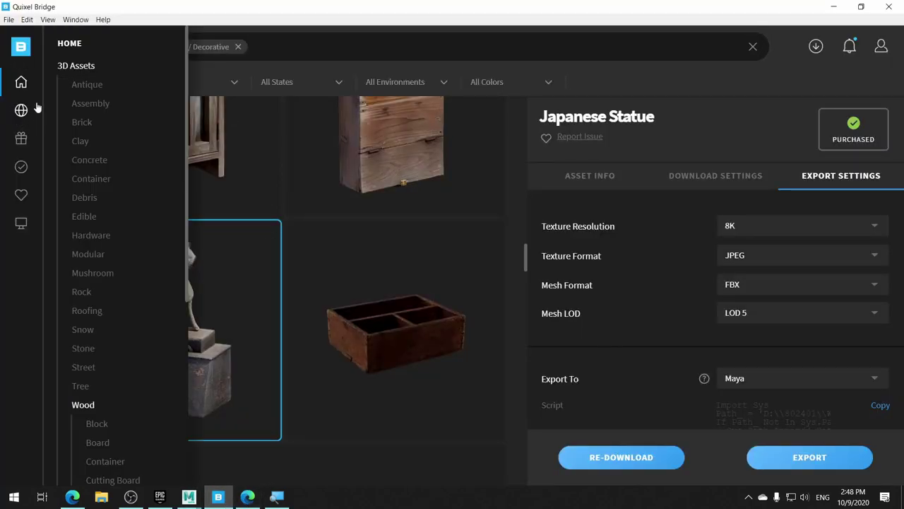
- Clear the Decorative filter and go to the Surfaces category grid in Bridge
click(75, 68)
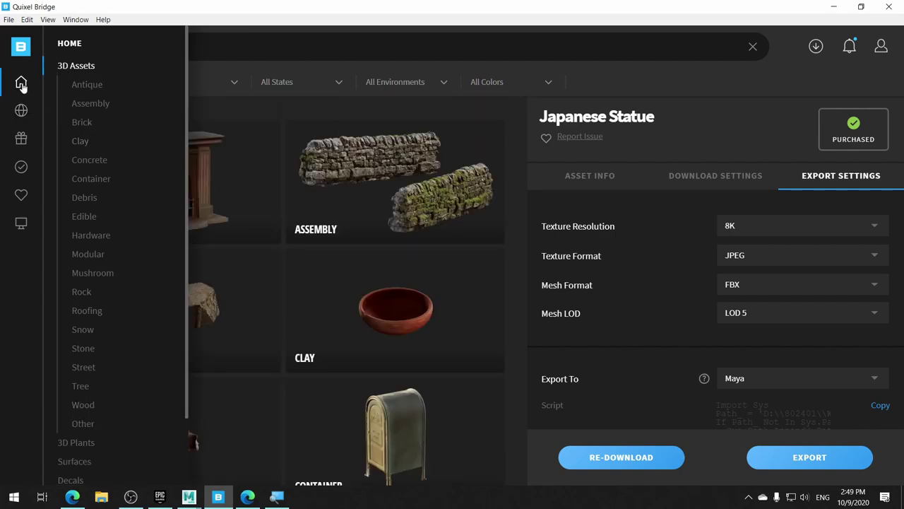
click(21, 84)
click(82, 106)
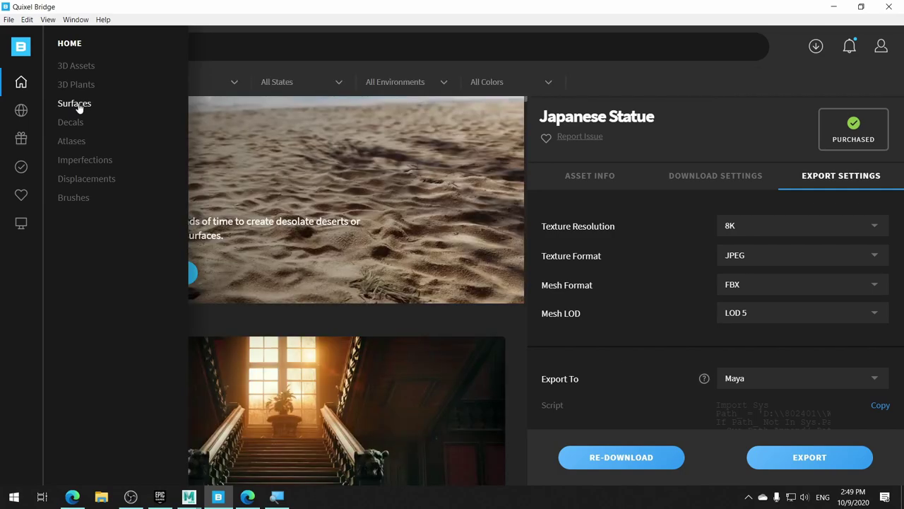
click(78, 106)
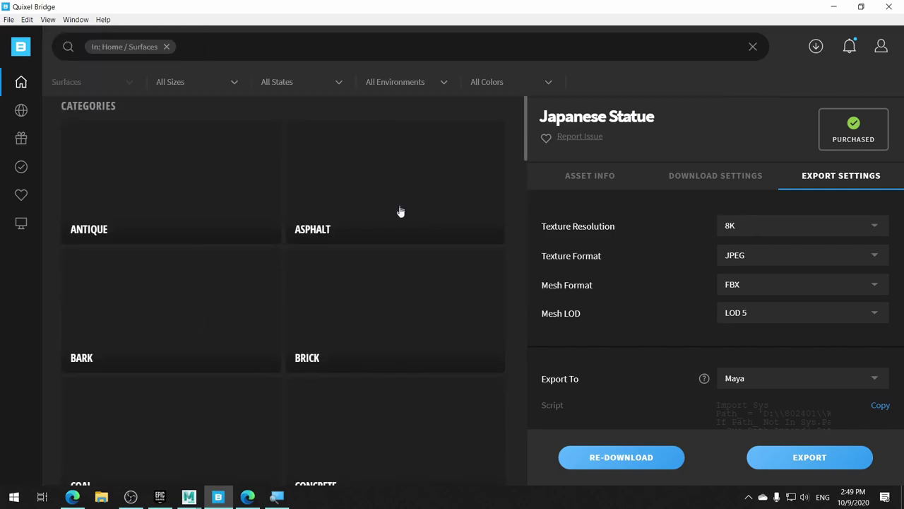
- Browse the surface categories past Ground and open the Grass category
scroll(381, 211, down, 1)
scroll(384, 258, down, 1)
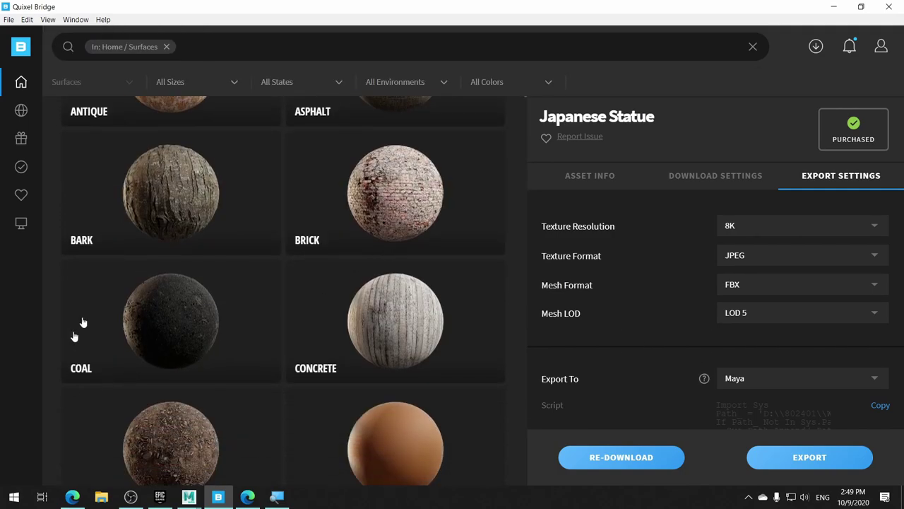
scroll(198, 336, down, 2)
scroll(191, 360, down, 1)
scroll(173, 400, down, 2)
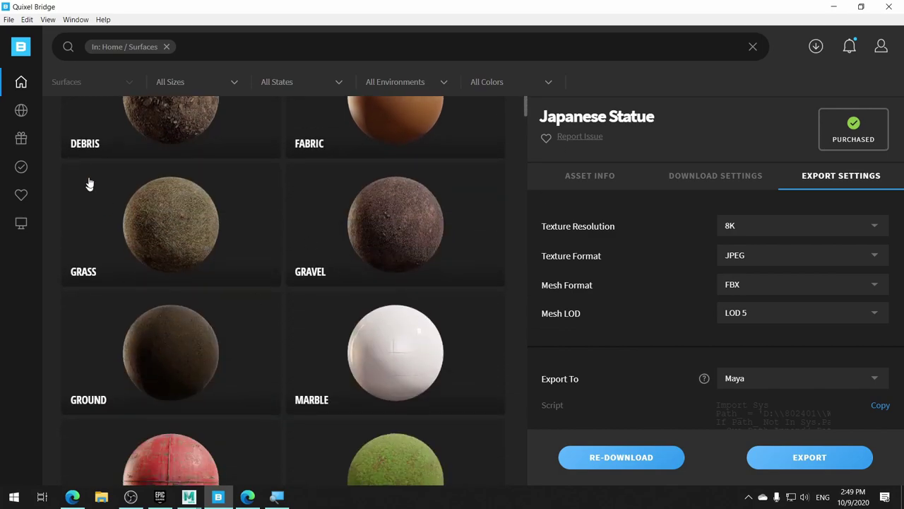
scroll(227, 254, down, 1)
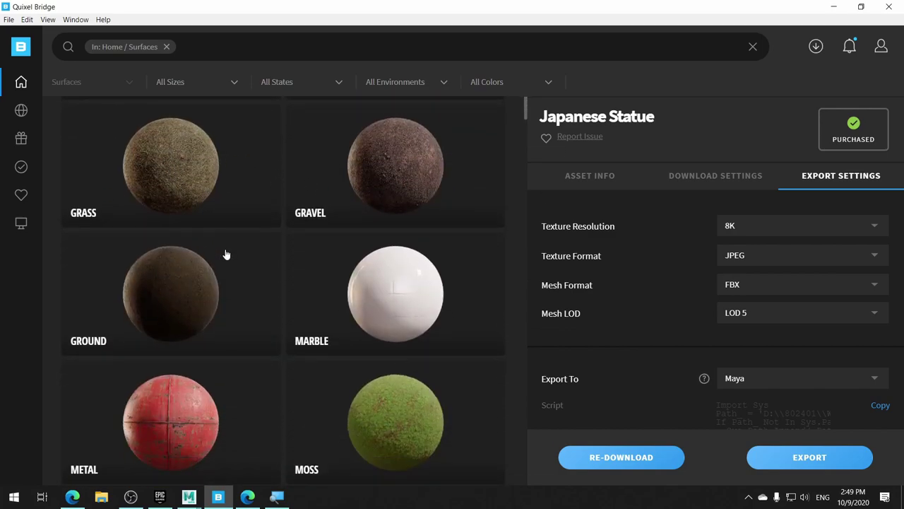
click(177, 304)
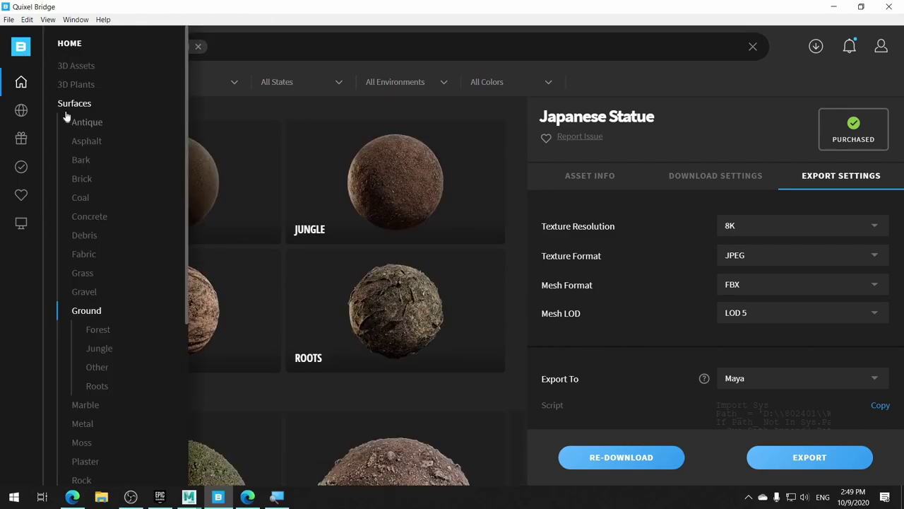
click(70, 103)
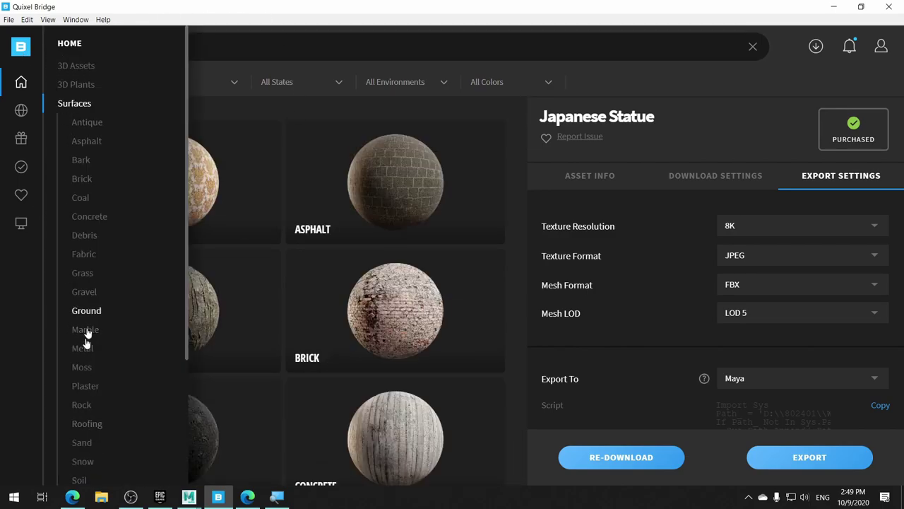
scroll(269, 341, down, 4)
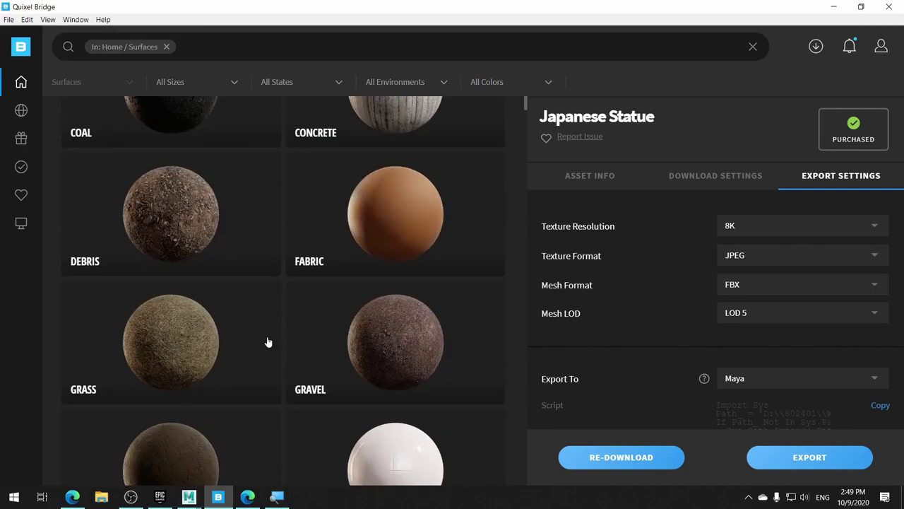
scroll(269, 341, down, 5)
scroll(269, 342, down, 5)
scroll(269, 341, down, 5)
scroll(268, 335, down, 5)
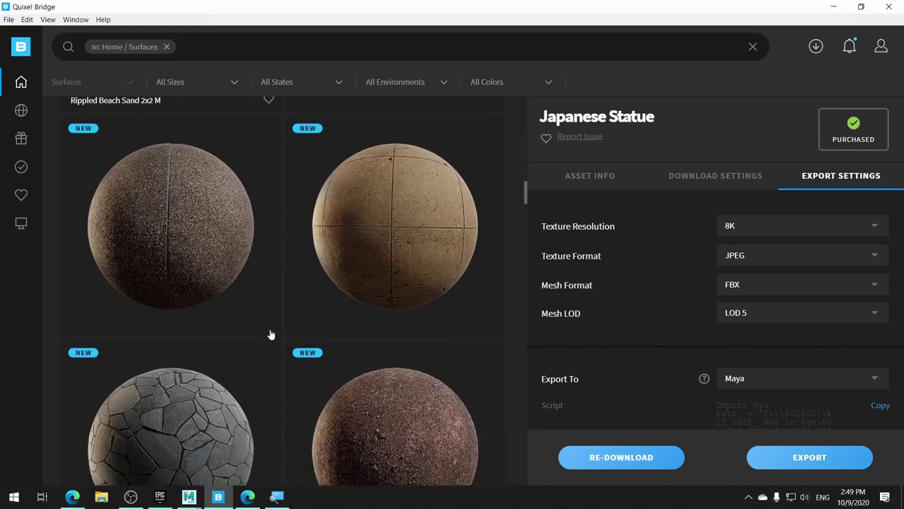
scroll(268, 334, down, 4)
scroll(271, 335, down, 4)
scroll(271, 334, down, 4)
scroll(270, 334, down, 4)
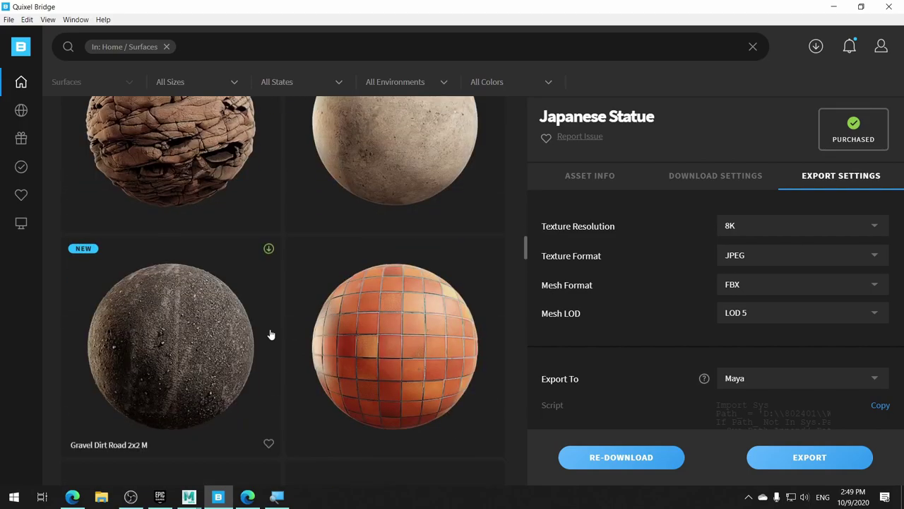
scroll(269, 333, down, 4)
scroll(270, 334, down, 3)
scroll(270, 333, down, 3)
scroll(269, 335, down, 2)
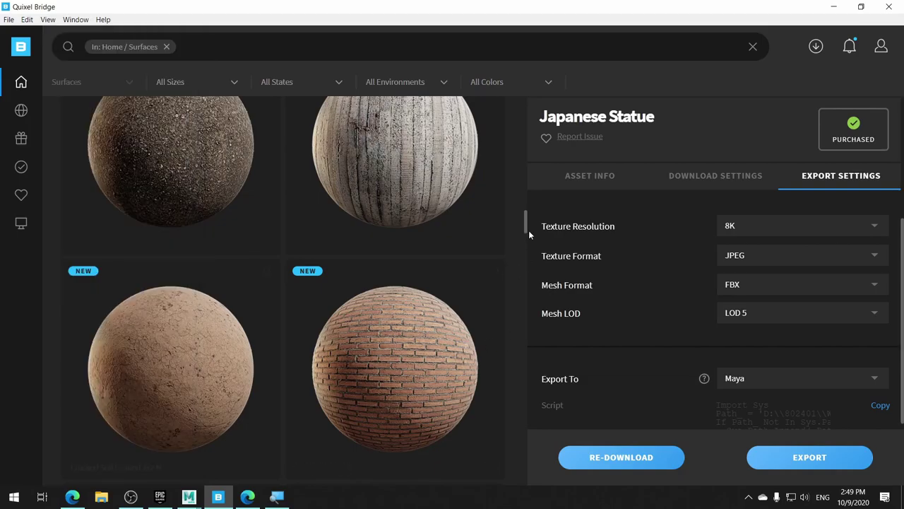
drag(526, 230, 531, 127)
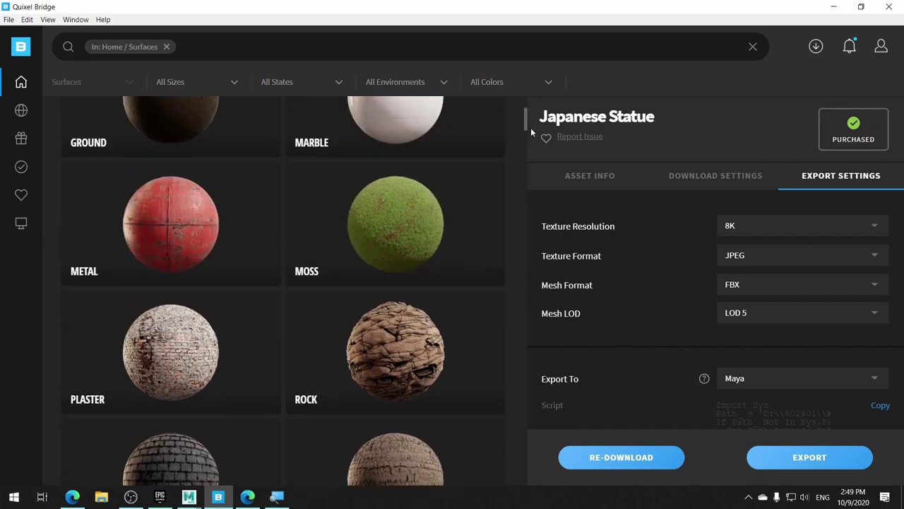
scroll(405, 252, up, 2)
scroll(405, 252, up, 4)
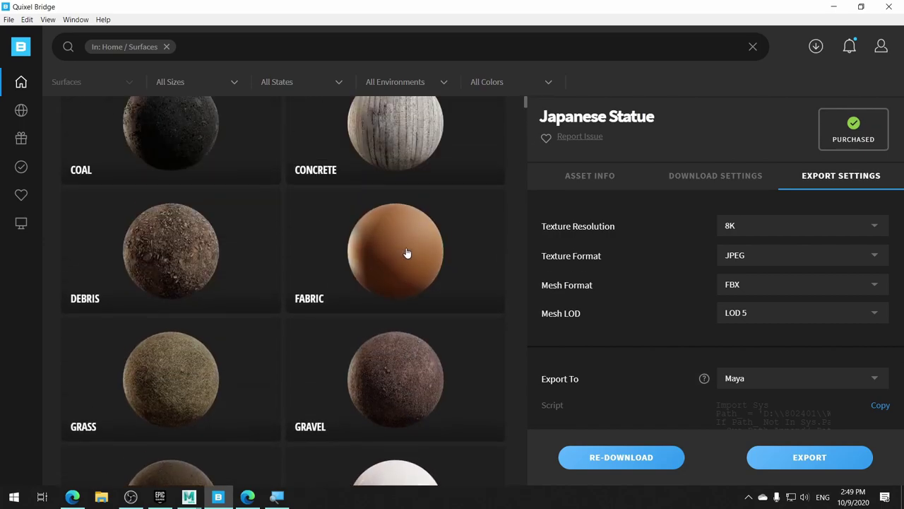
scroll(406, 252, down, 3)
click(226, 152)
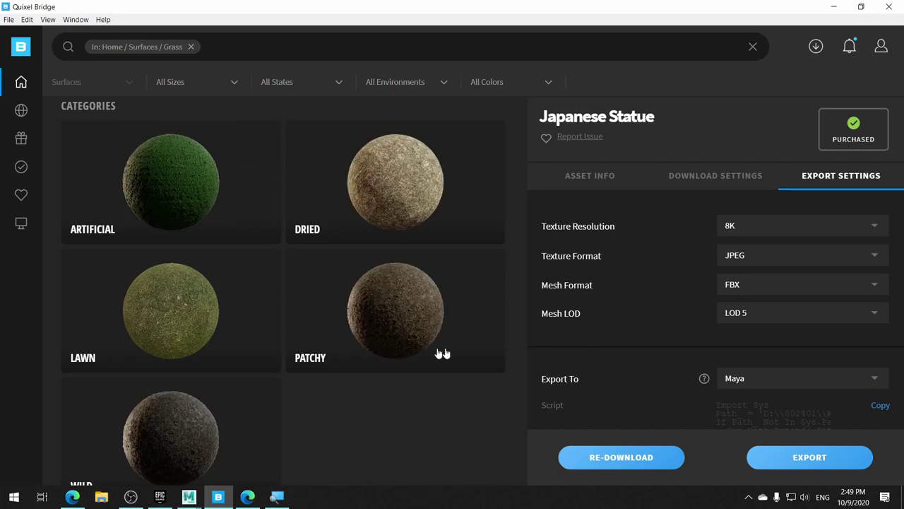
- In Lawn grass, preview Grass Uncut, Lawn Grass, Grass Lawn 2x2 M and Cut Grass 2x2 M
click(228, 320)
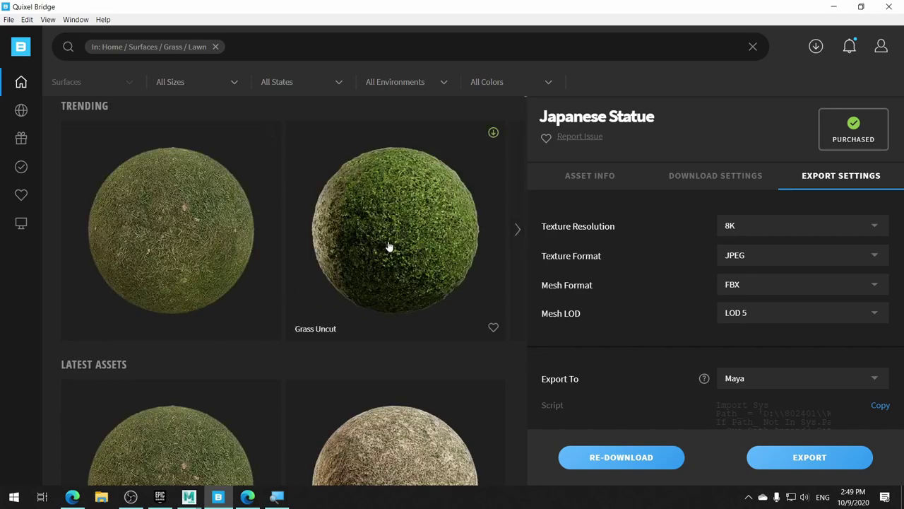
click(387, 247)
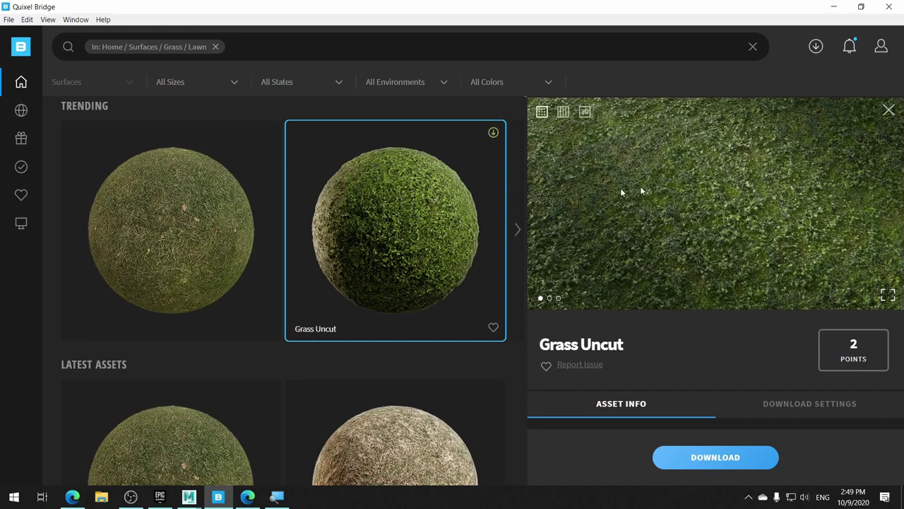
click(175, 246)
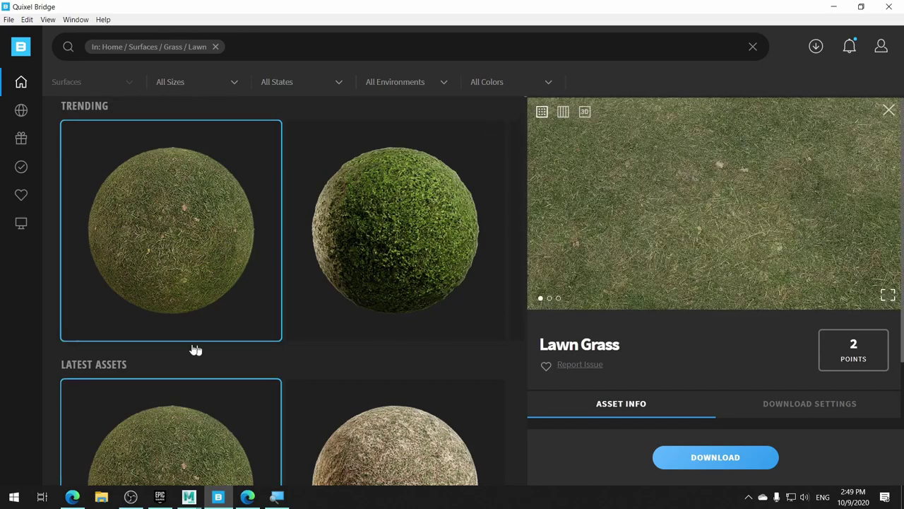
scroll(194, 318, down, 3)
scroll(254, 339, down, 3)
click(225, 300)
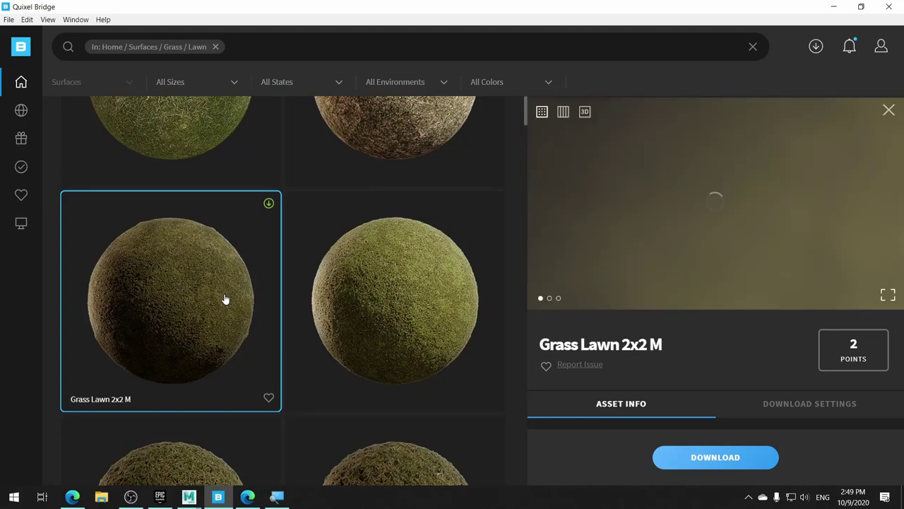
click(368, 325)
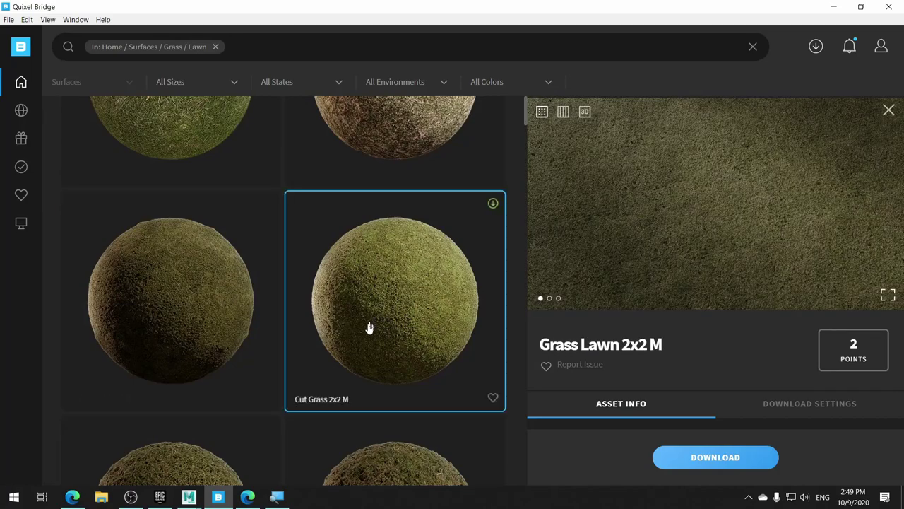
scroll(343, 357, down, 3)
click(418, 270)
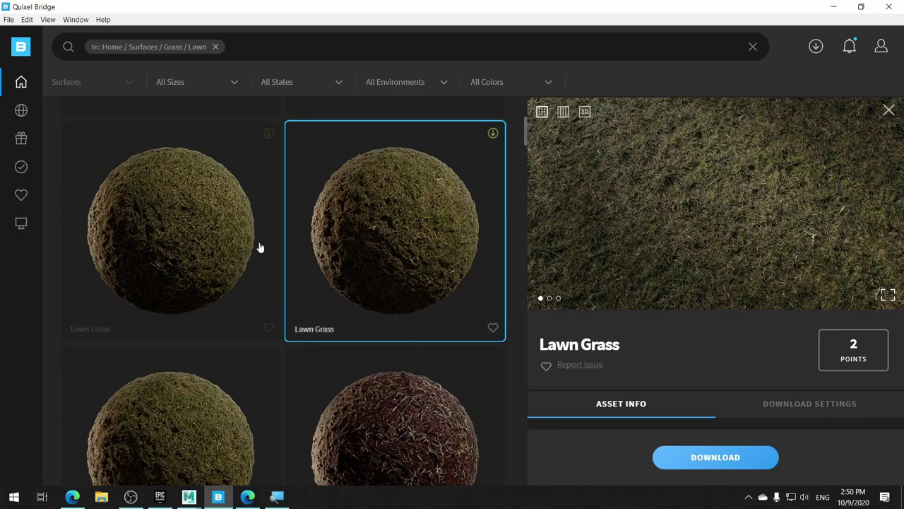
- Compare Garden Floor Stone and Patchy Grass On Soil, then settle on Grass And Leaves
scroll(205, 282, down, 3)
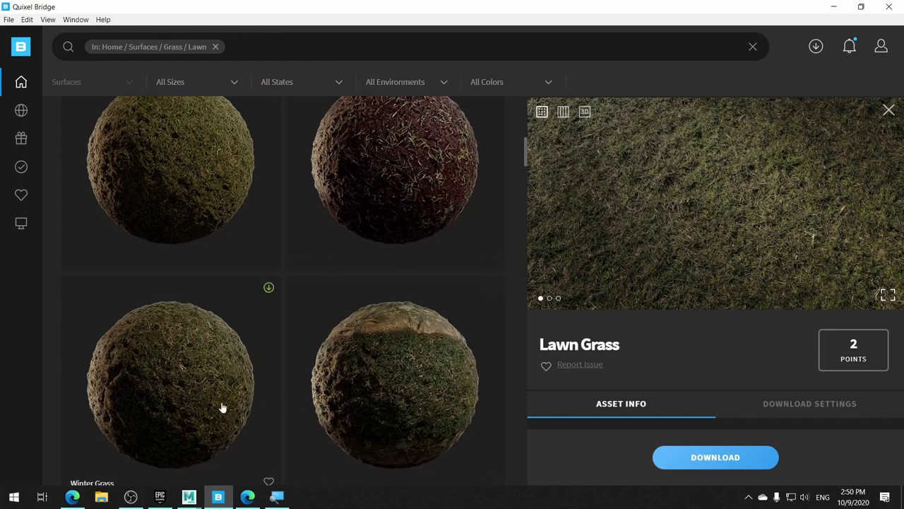
scroll(398, 400, down, 2)
scroll(444, 339, down, 1)
mouse_move(395, 375)
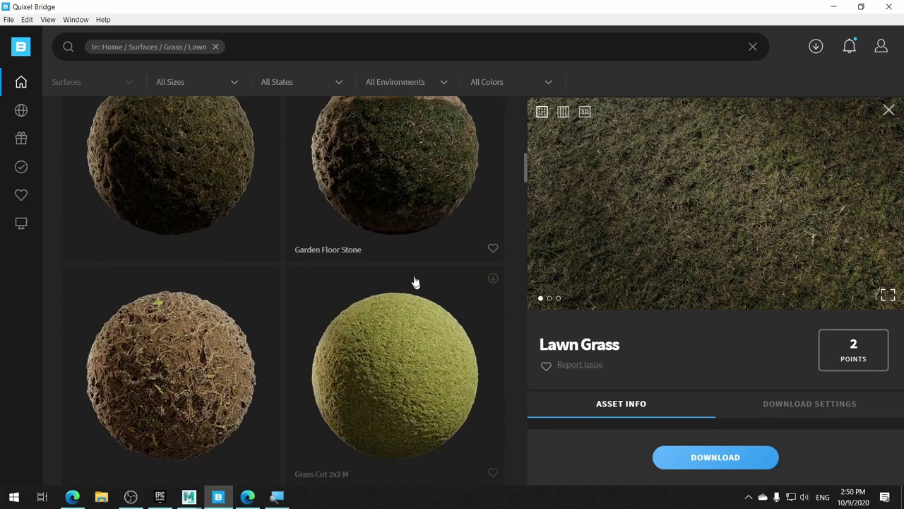
click(420, 149)
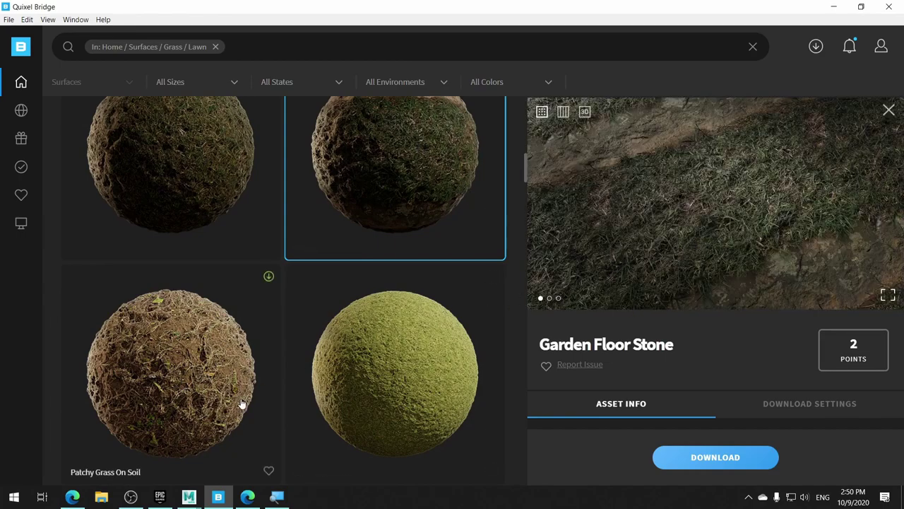
scroll(164, 388, down, 4)
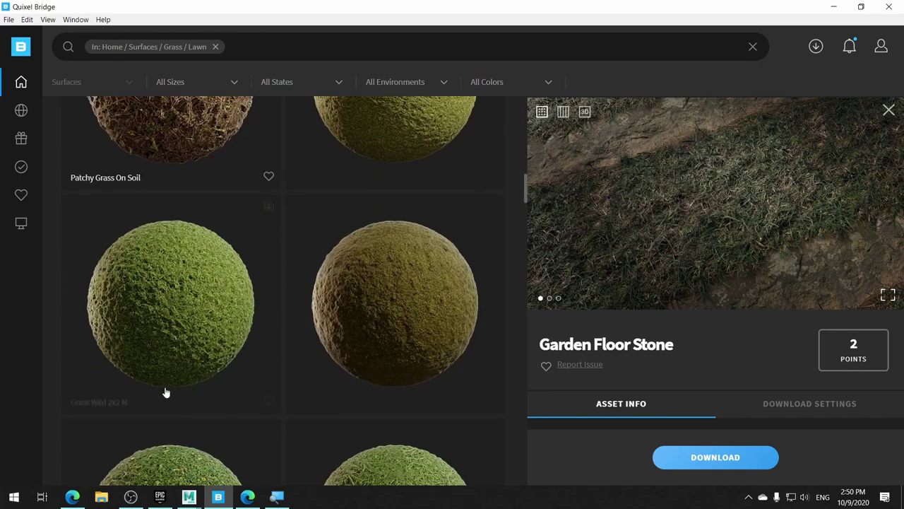
click(200, 122)
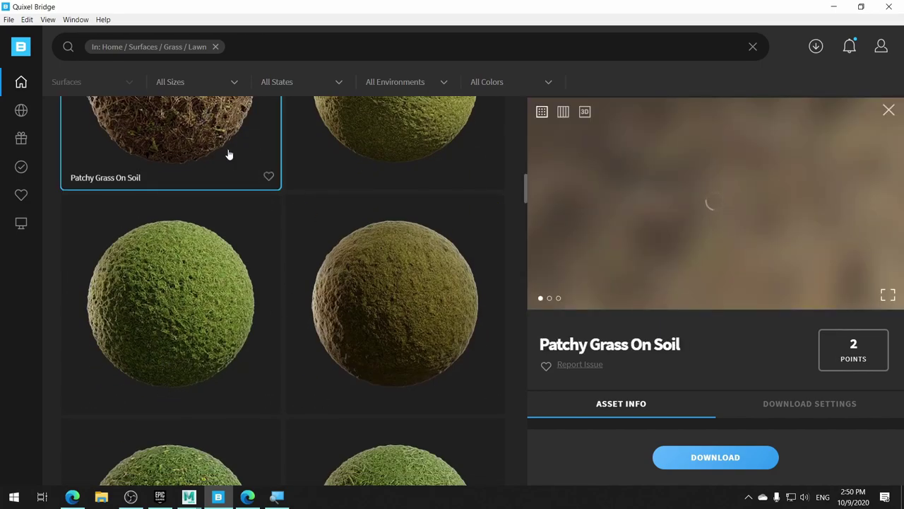
scroll(322, 279, down, 1)
scroll(321, 279, down, 3)
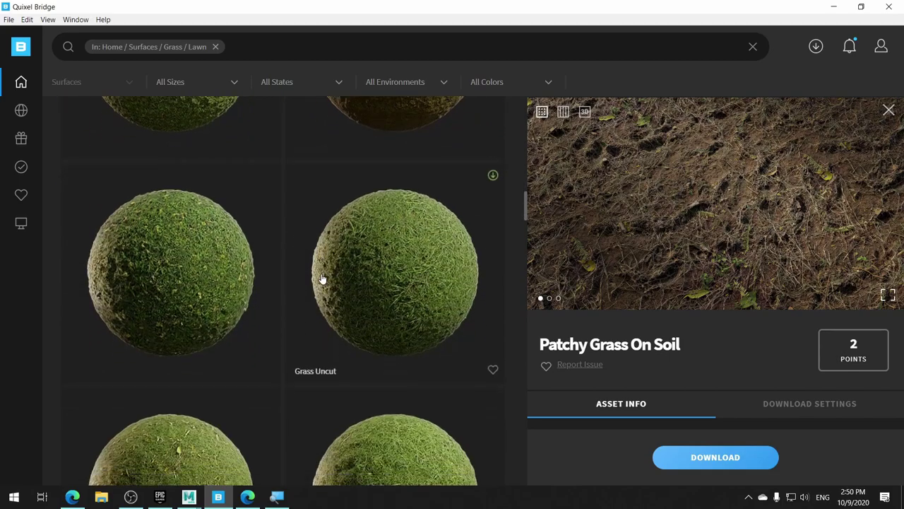
scroll(323, 278, down, 4)
click(417, 156)
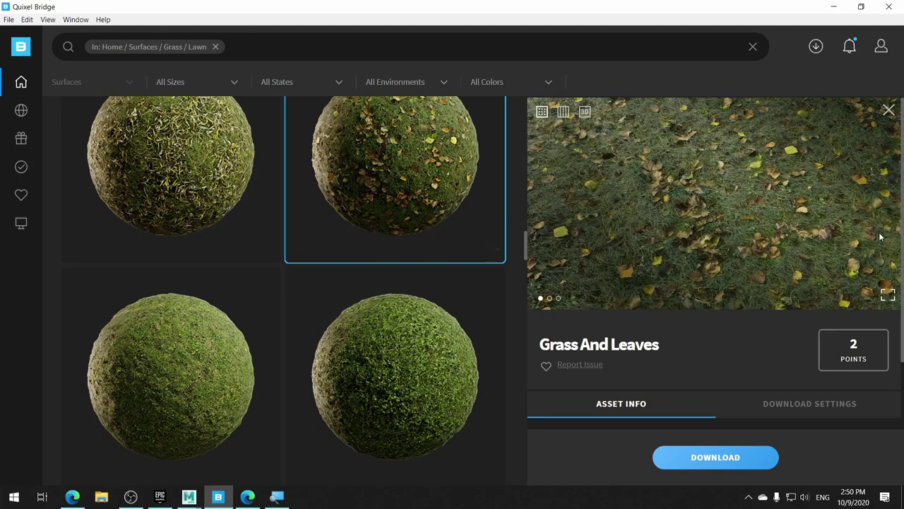
click(396, 196)
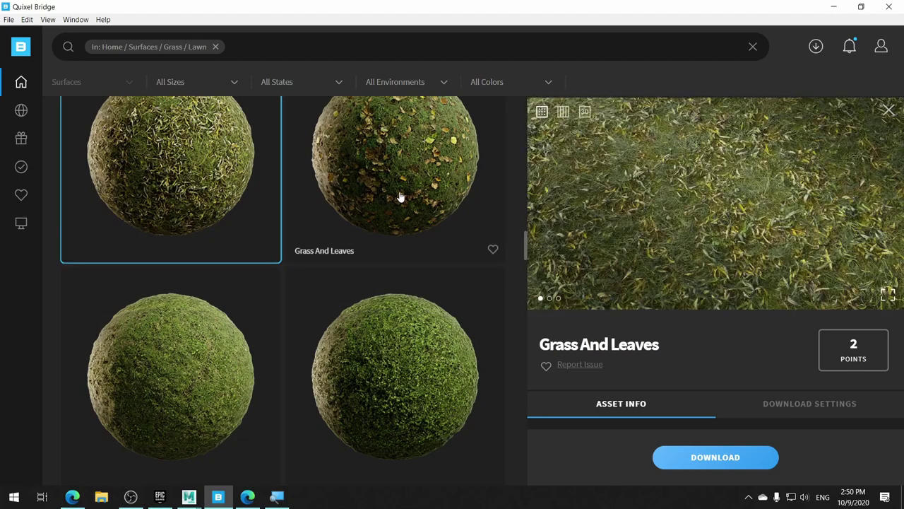
click(399, 197)
mouse_move(395, 375)
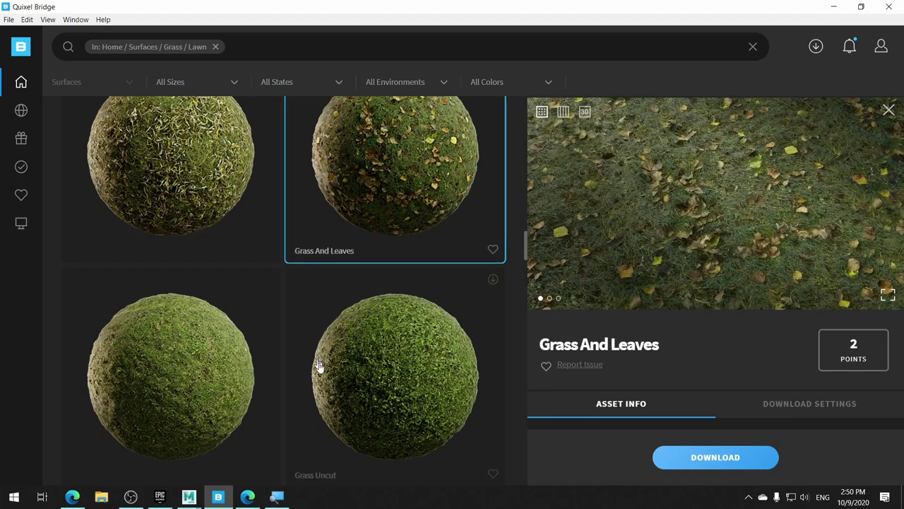
scroll(357, 403, down, 2)
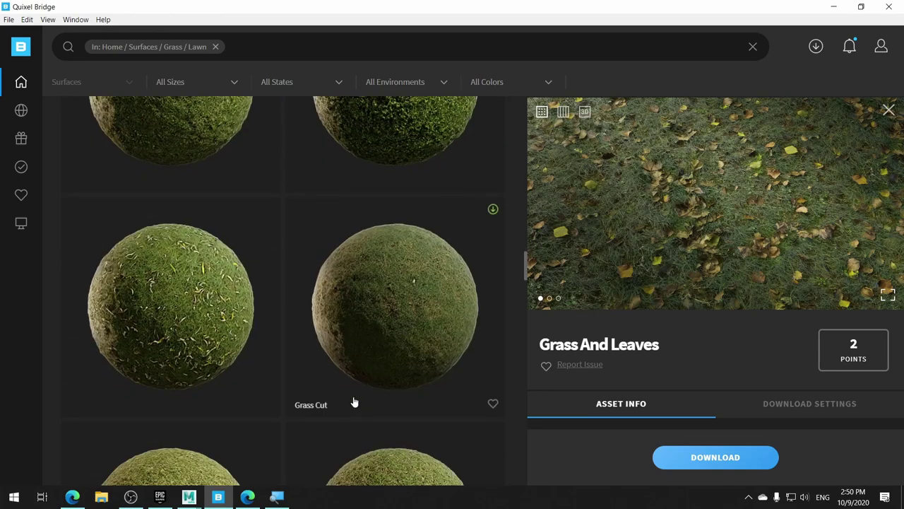
scroll(354, 400, up, 2)
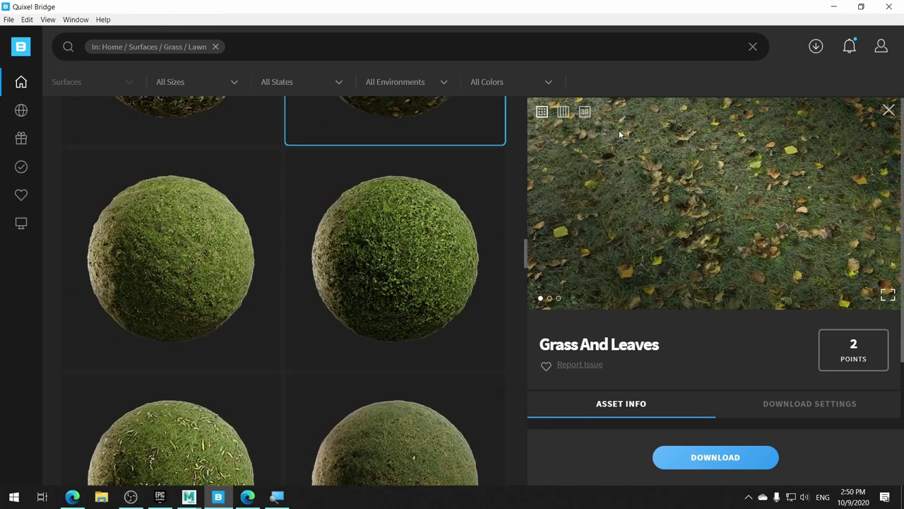
- Download the Grass And Leaves surface
click(780, 409)
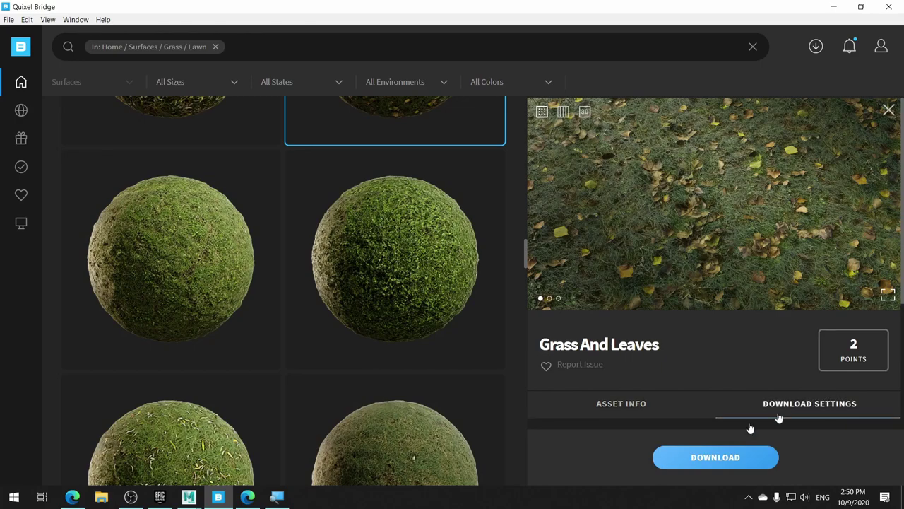
scroll(712, 330, down, 5)
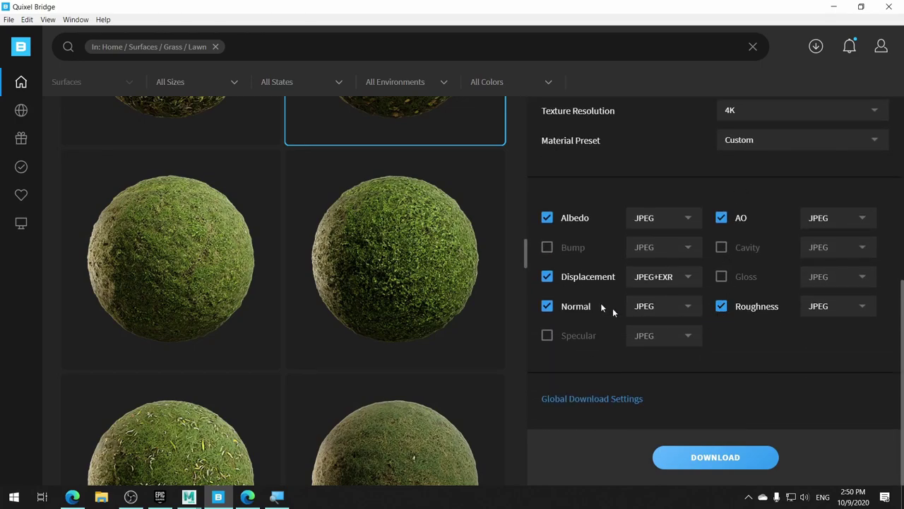
scroll(720, 346, up, 5)
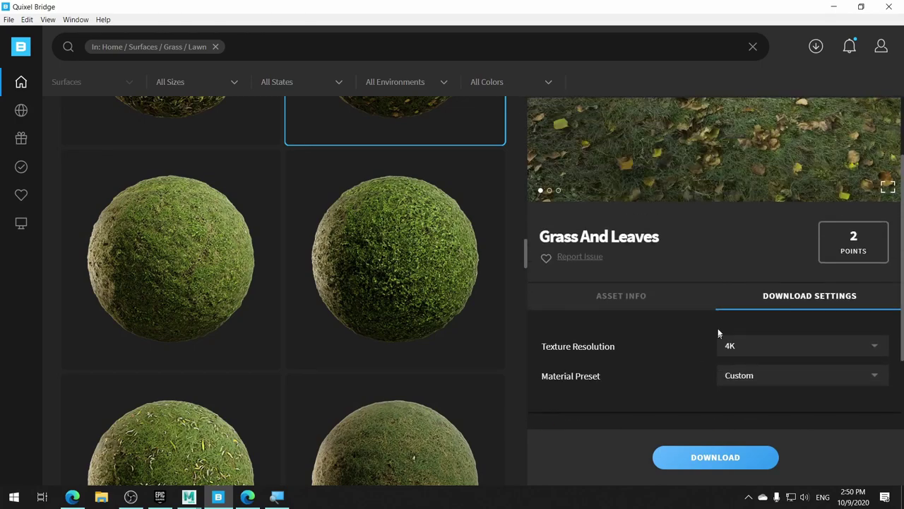
scroll(756, 313, down, 5)
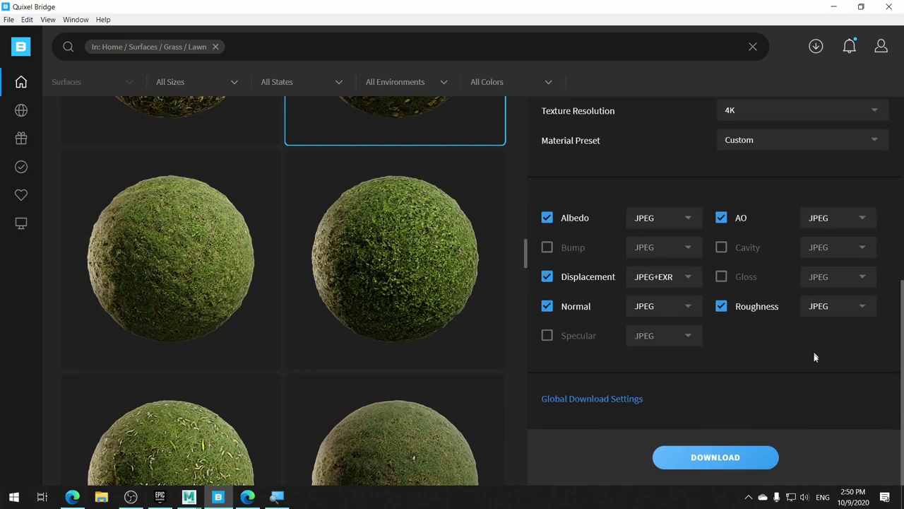
click(725, 461)
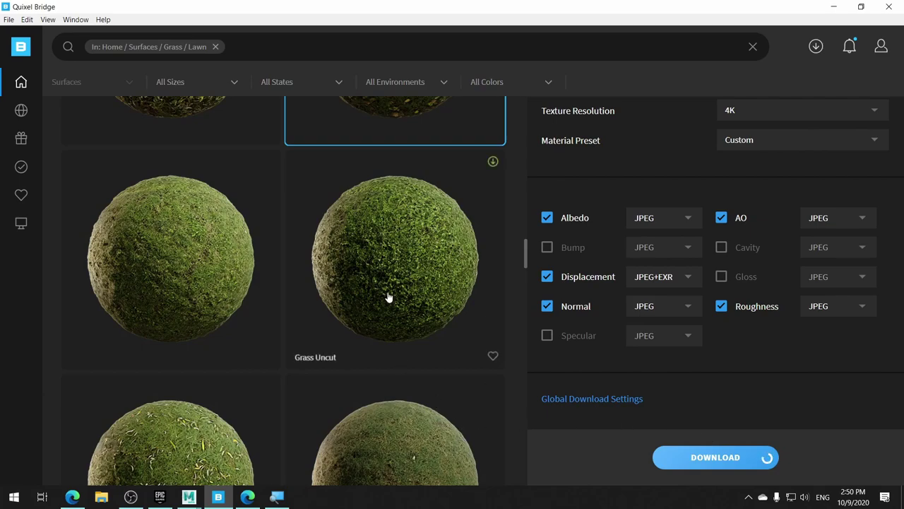
scroll(424, 247, up, 2)
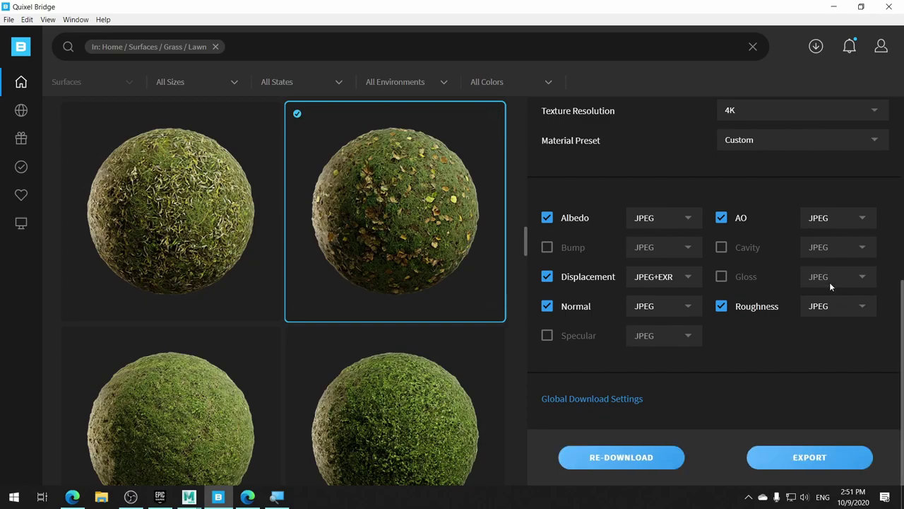
scroll(774, 339, up, 3)
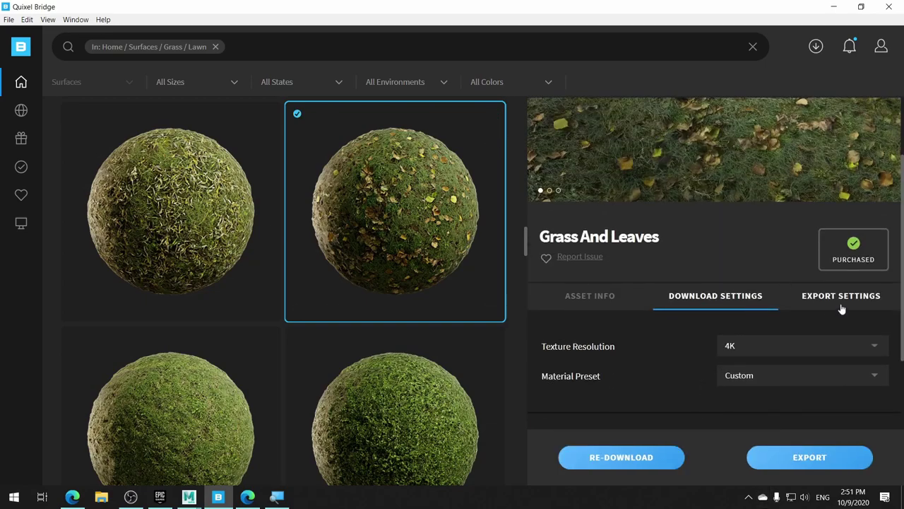
- Export the Grass And Leaves surface to Maya at 4K, then return to Maya
click(826, 346)
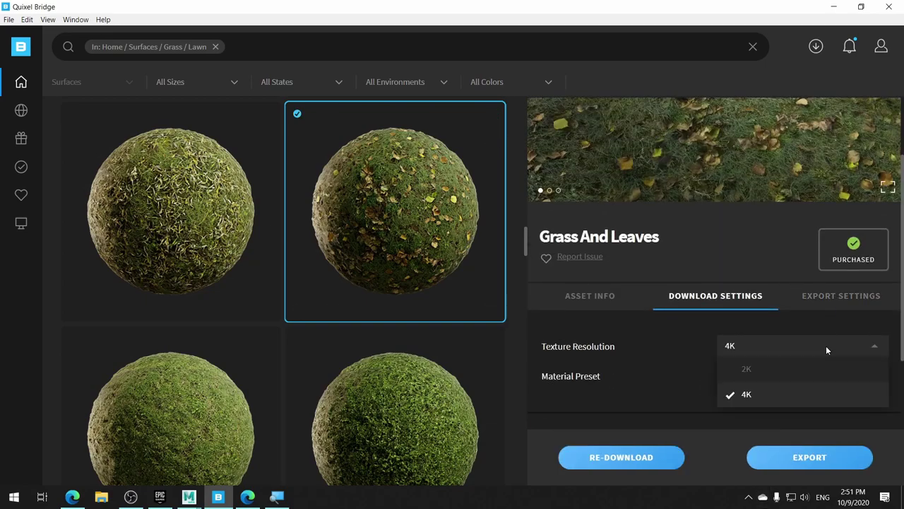
click(846, 298)
scroll(702, 325, down, 2)
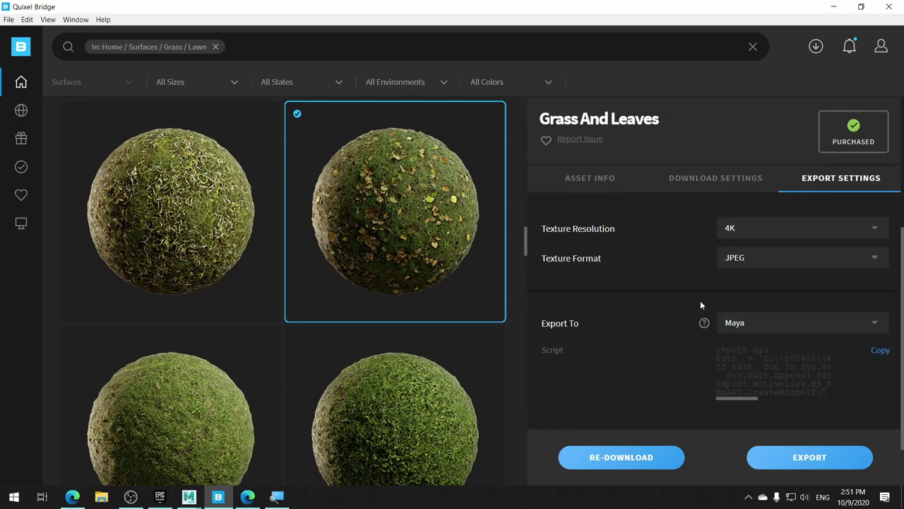
scroll(746, 295, down, 1)
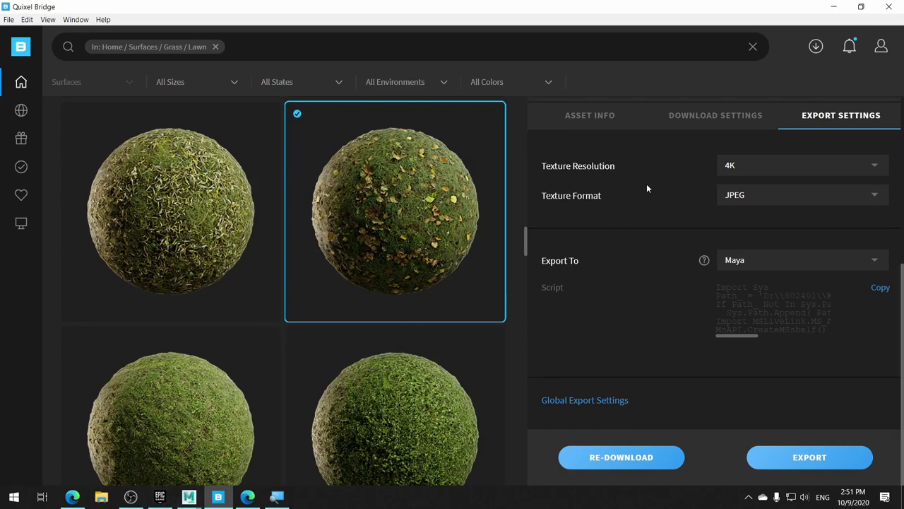
click(189, 497)
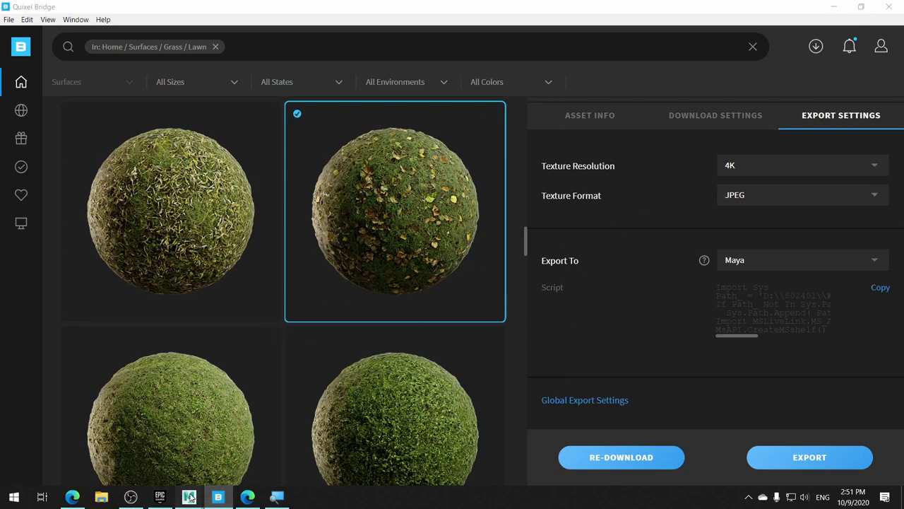
click(283, 441)
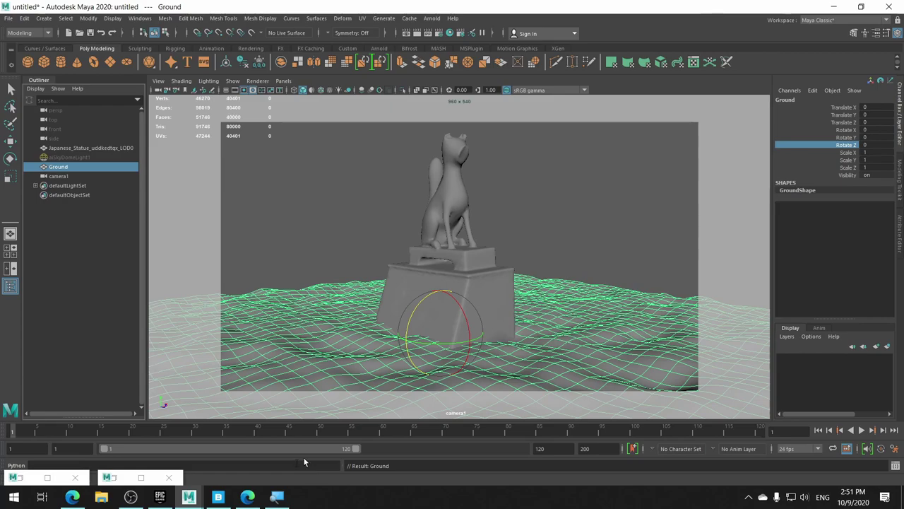
click(221, 498)
click(811, 461)
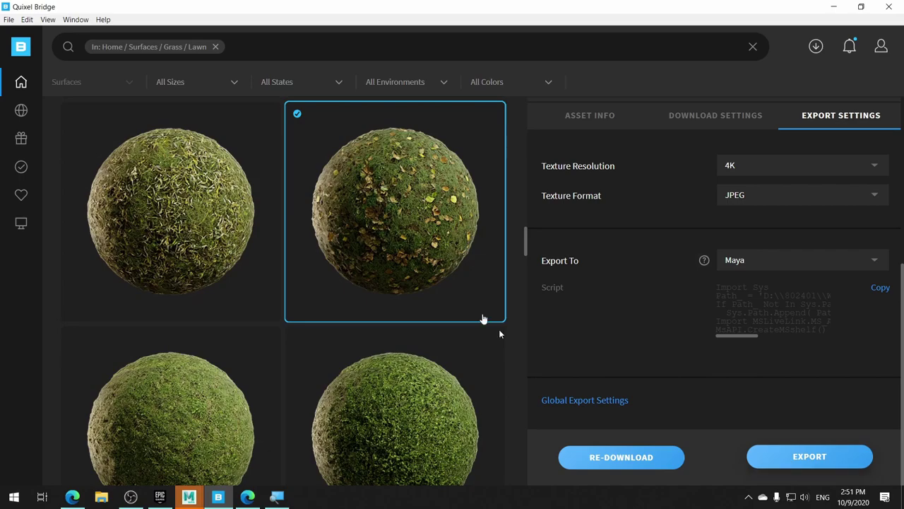
click(189, 497)
- Show textures in the viewport and display the Ground plane's Grass_Uncut_Mat attributes
click(235, 466)
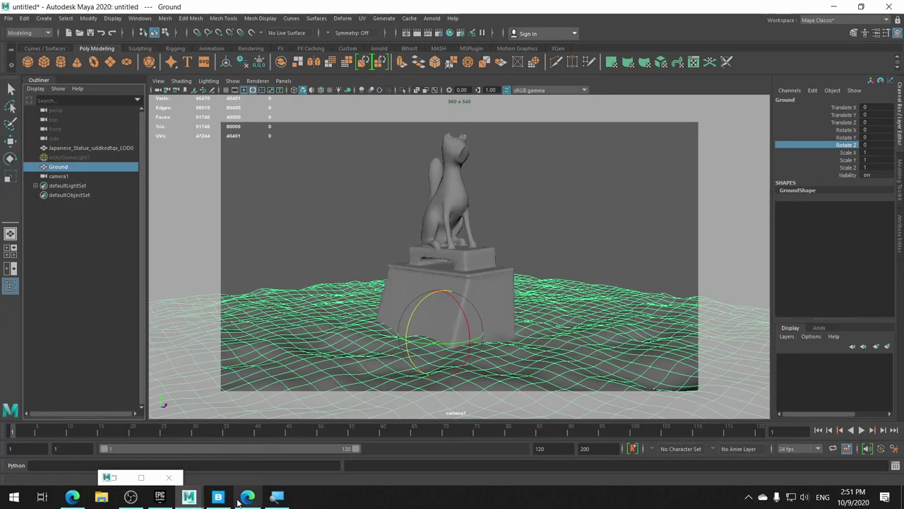
click(555, 252)
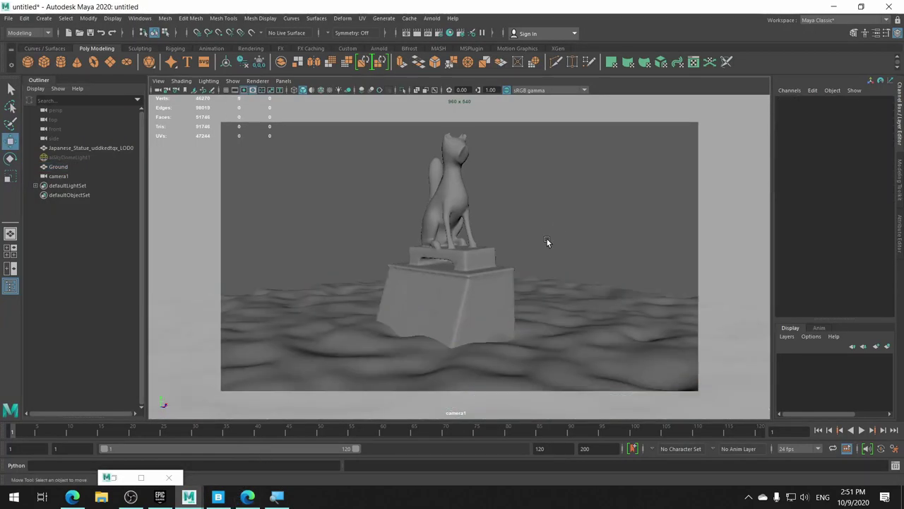
key(6)
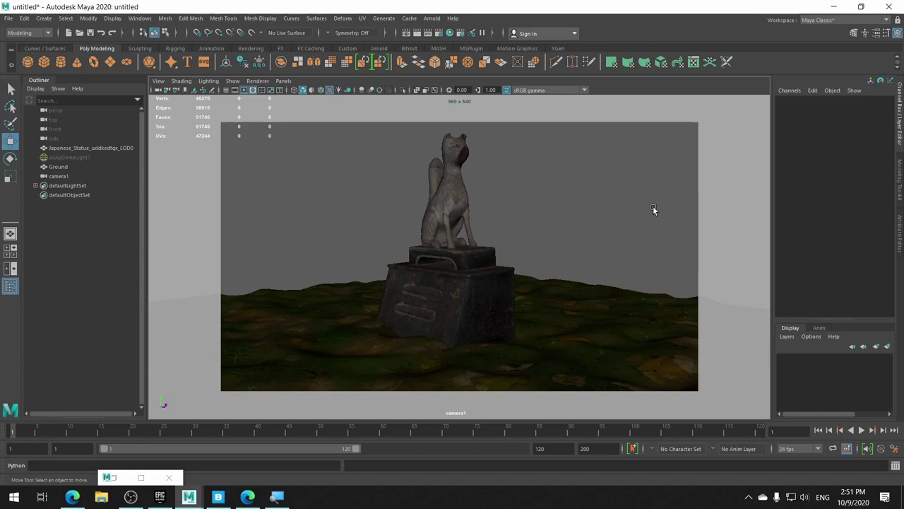
click(587, 338)
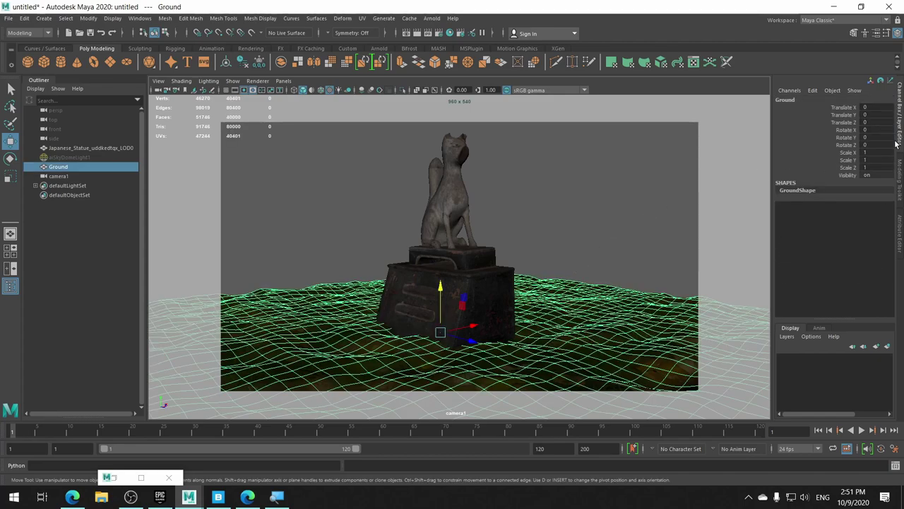
click(901, 229)
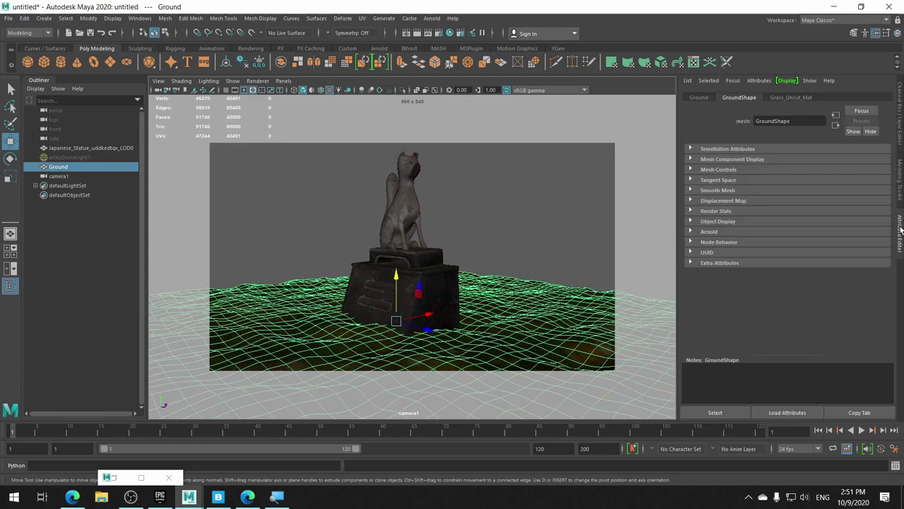
click(797, 95)
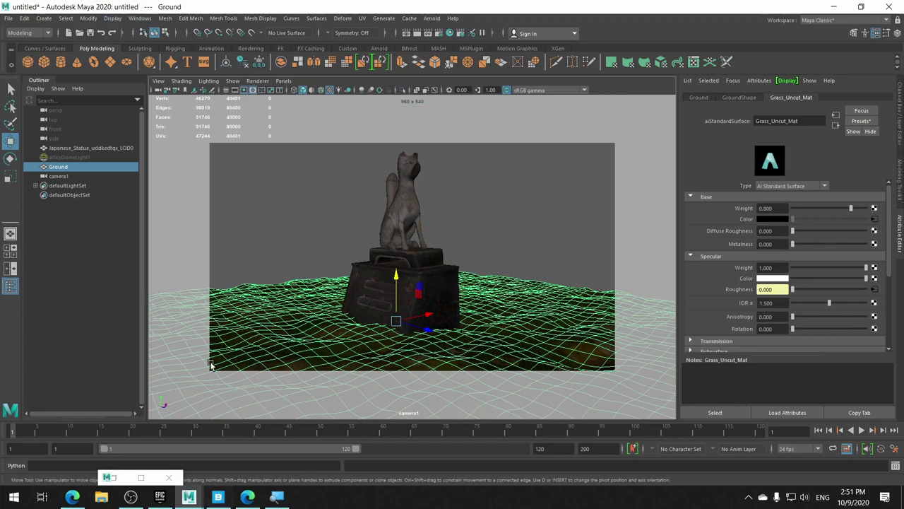
- Close the Arnold RenderView and open the Hypershade from Rendering Editors
click(120, 478)
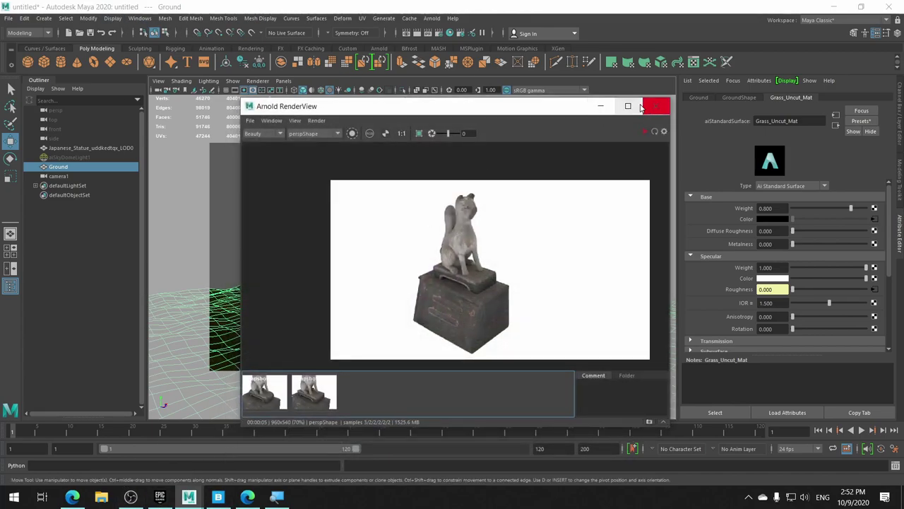
click(643, 106)
click(140, 19)
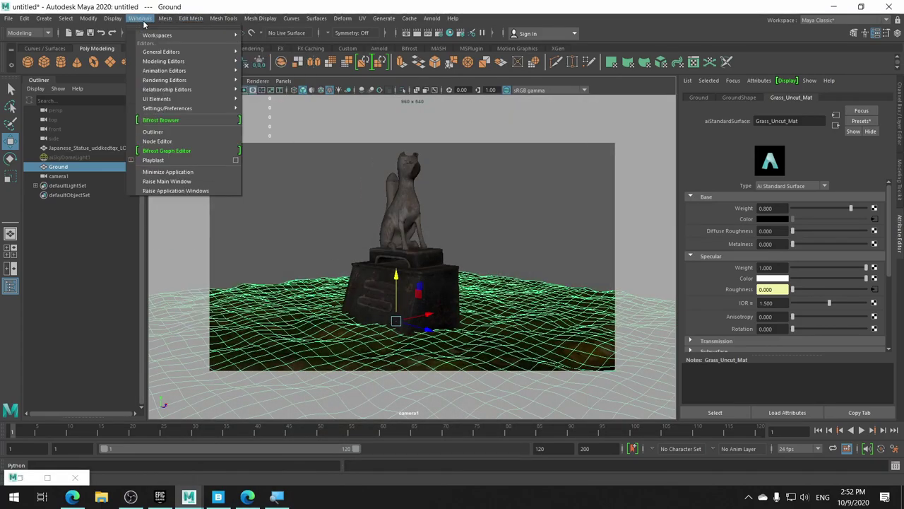
mouse_move(164, 80)
click(272, 99)
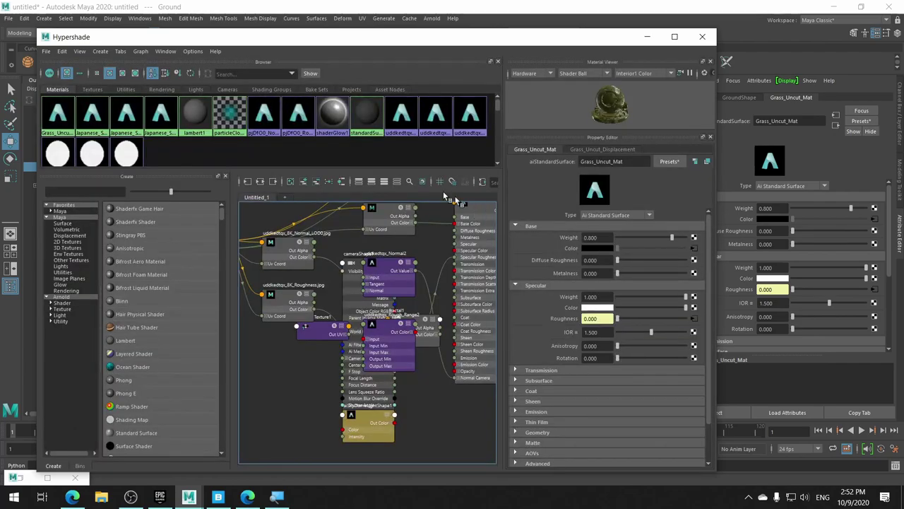
- Graph Grass_Uncut_SG in Hypershade and select the pjDfO0_Coords placement node
click(260, 181)
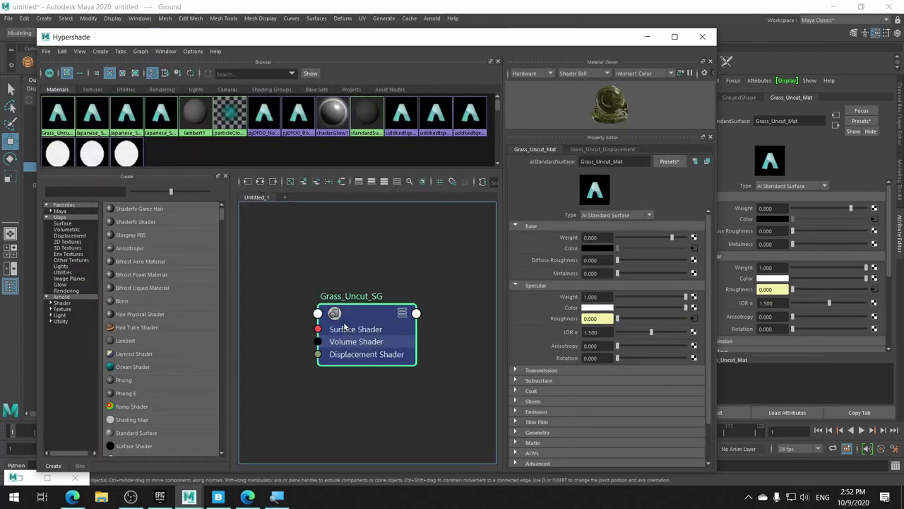
click(345, 325)
click(260, 181)
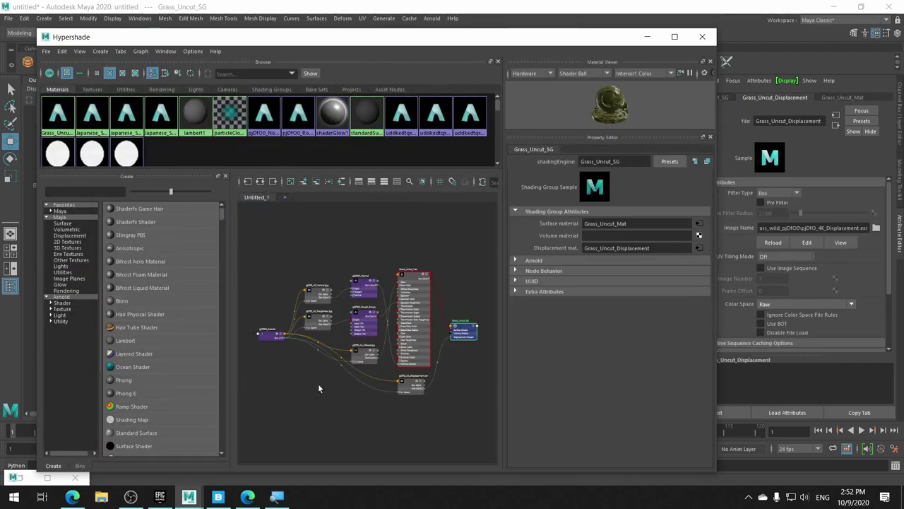
scroll(318, 383, up, 5)
scroll(317, 357, down, 3)
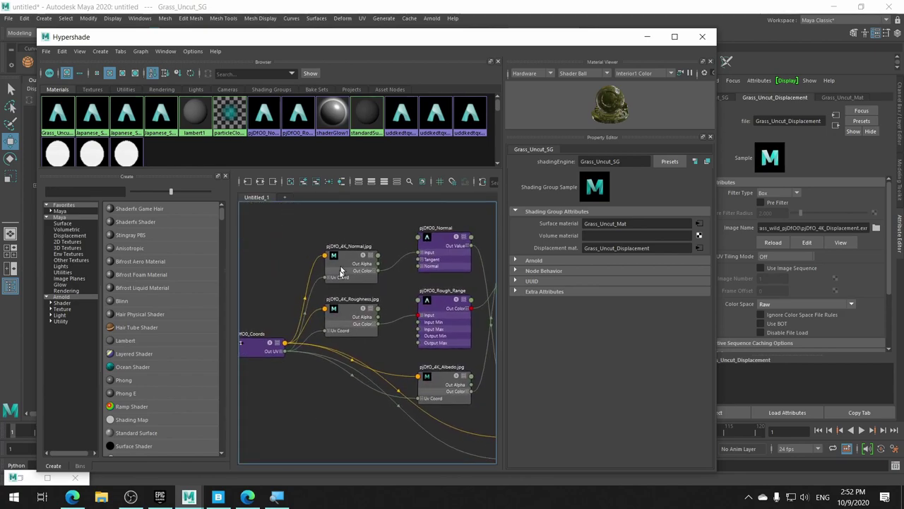
middle_drag(413, 226, 321, 194)
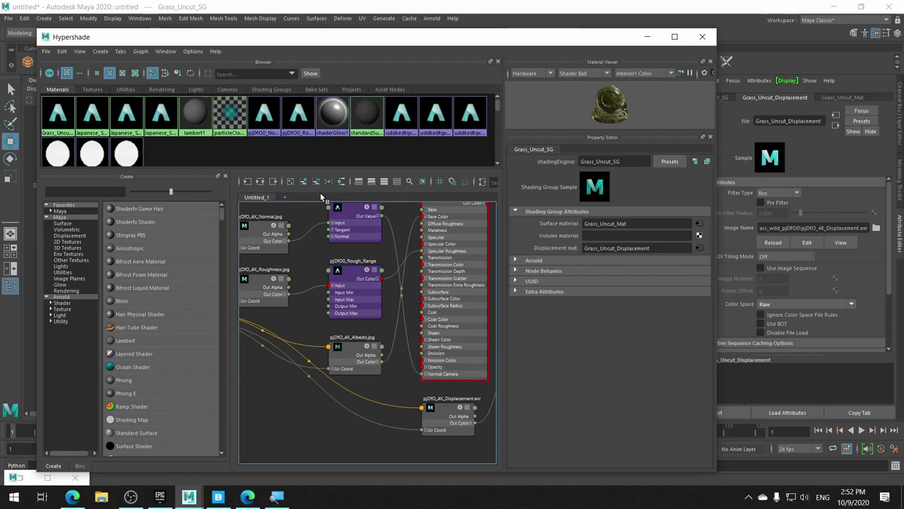
middle_drag(277, 394, 424, 410)
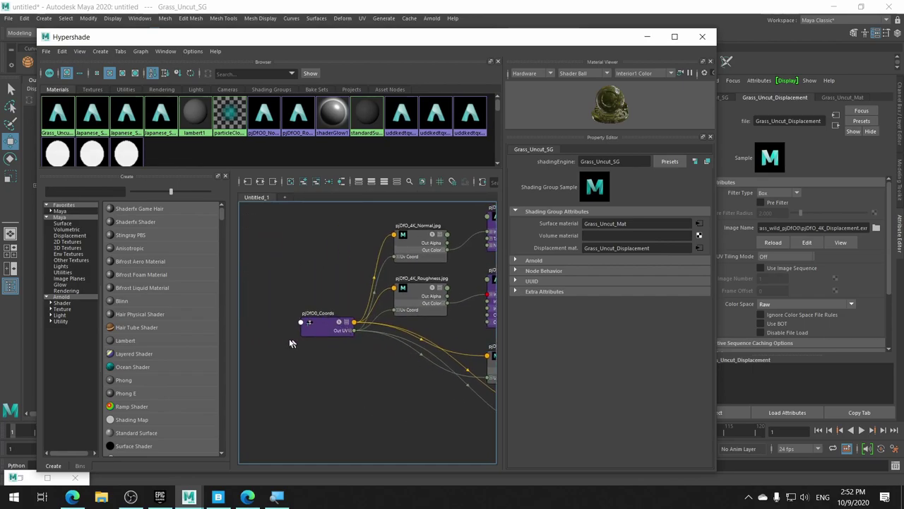
click(325, 336)
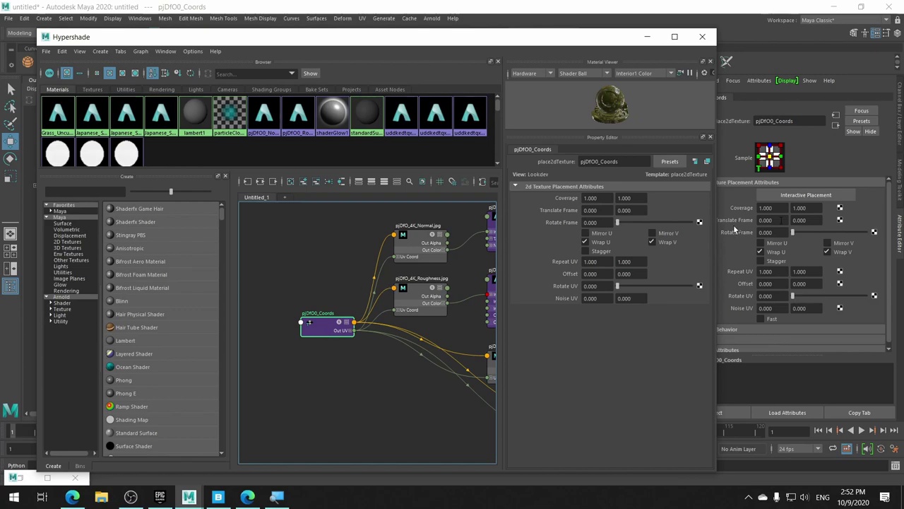
- Set pjDfO0_Coords Repeat UV to 5.000 by 5.000 and check the tiling on the Ground
click(603, 263)
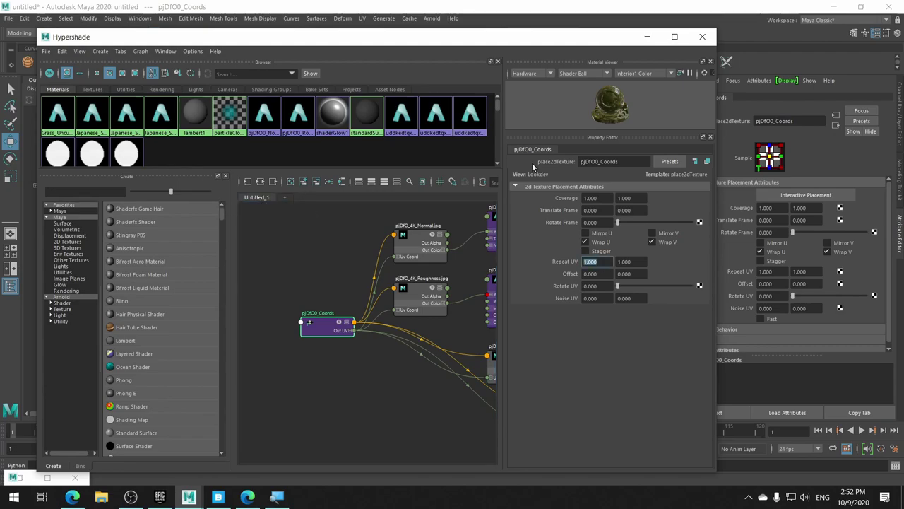
text(5)
key(Tab)
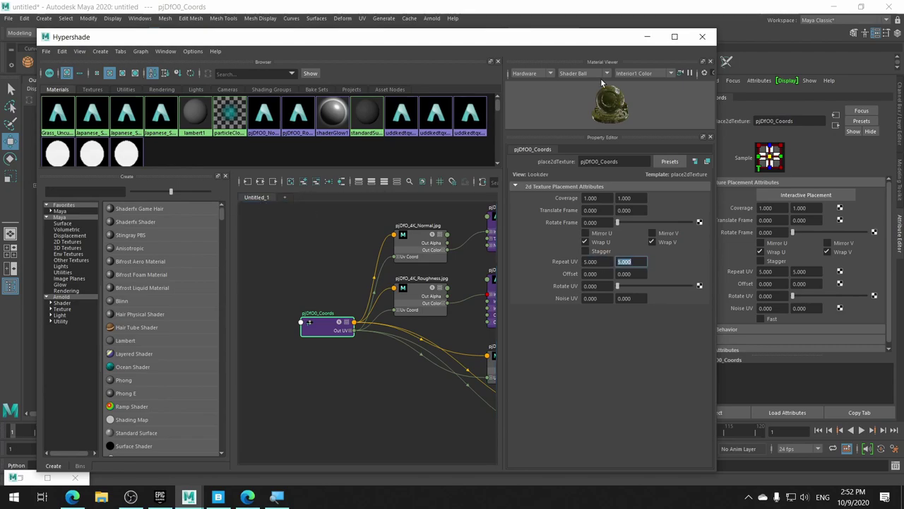
drag(588, 43, 467, 408)
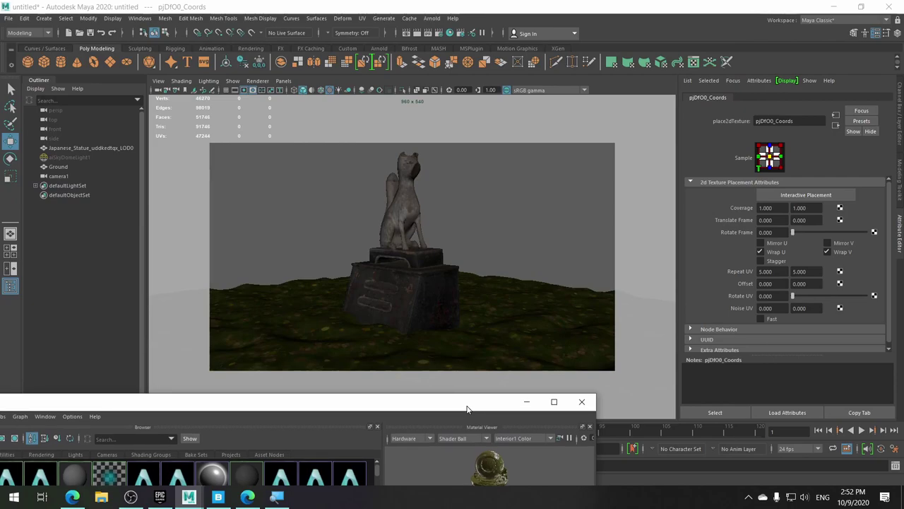
mouse_move(467, 408)
mouse_down()
mouse_move(549, 144)
mouse_move(682, 71)
mouse_up()
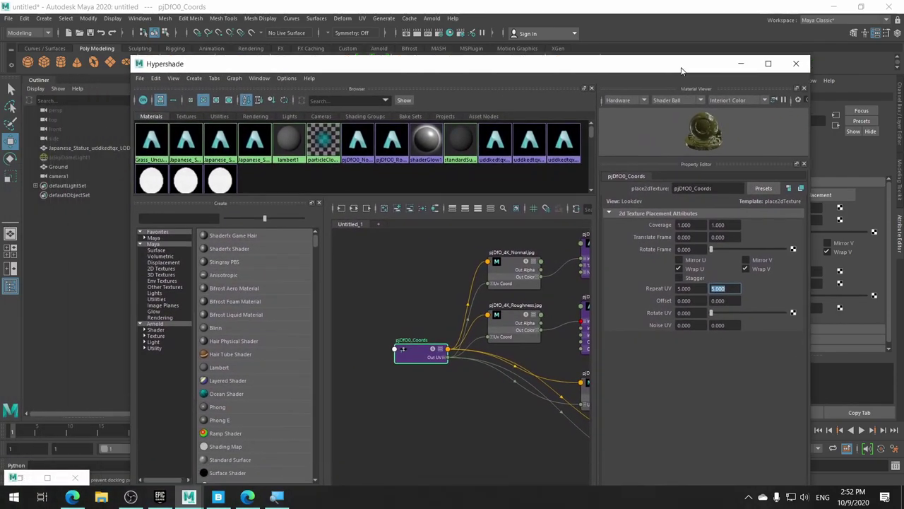
- Select aiSkyDomeLight1 and unhide it with Shift+H
click(741, 63)
click(69, 158)
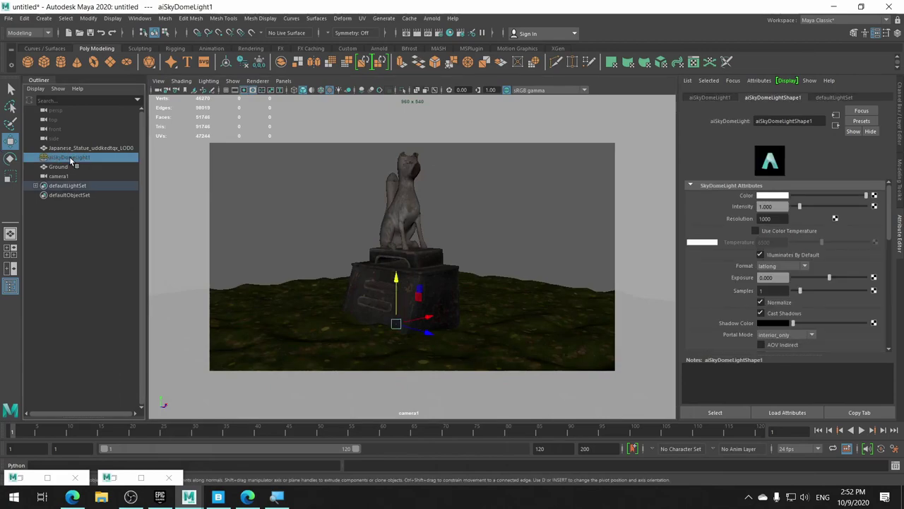
key(shift+h)
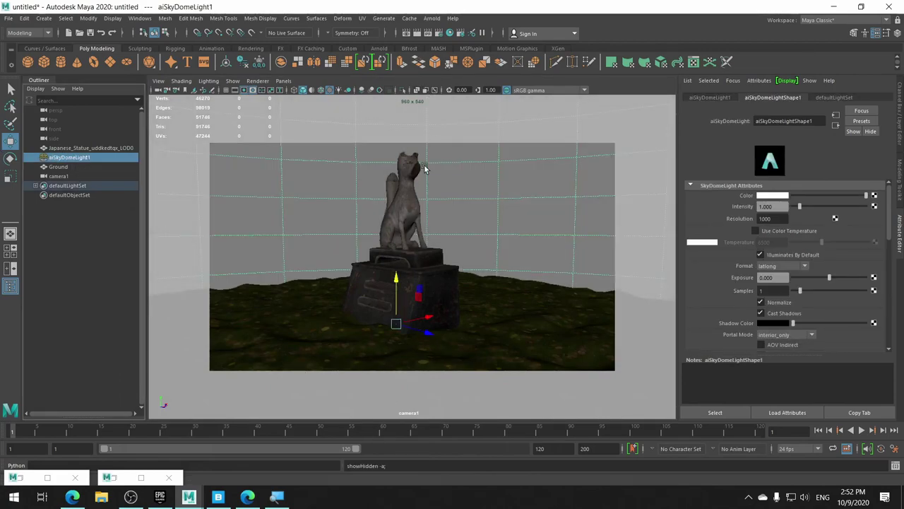
- Open the Arnold RenderView rendering through cameraShape1 instead of perspective
click(427, 32)
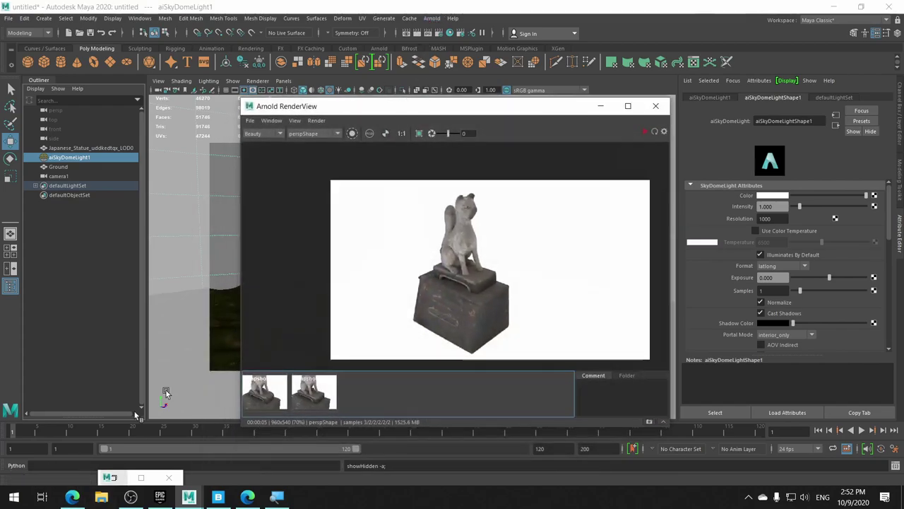
click(292, 135)
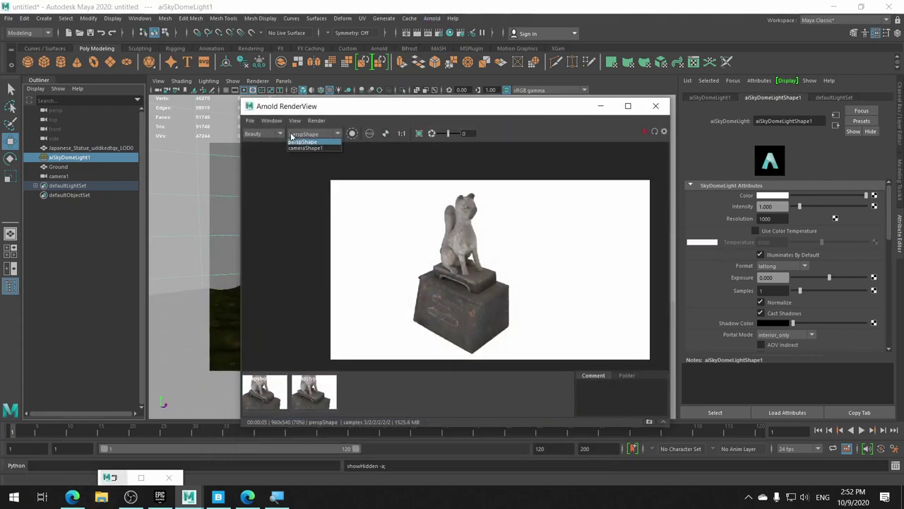
click(295, 148)
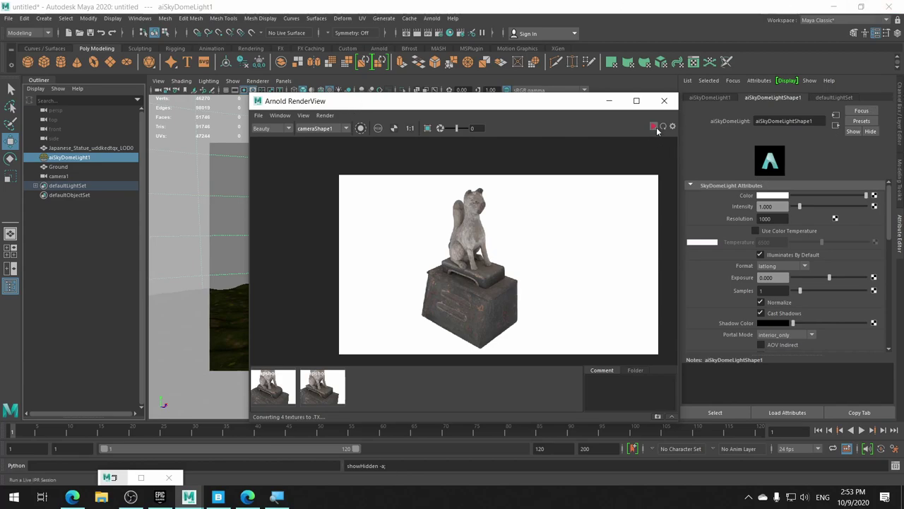
- Overwrite test.mb with the current scene, then start an IPR render through camera1
click(9, 19)
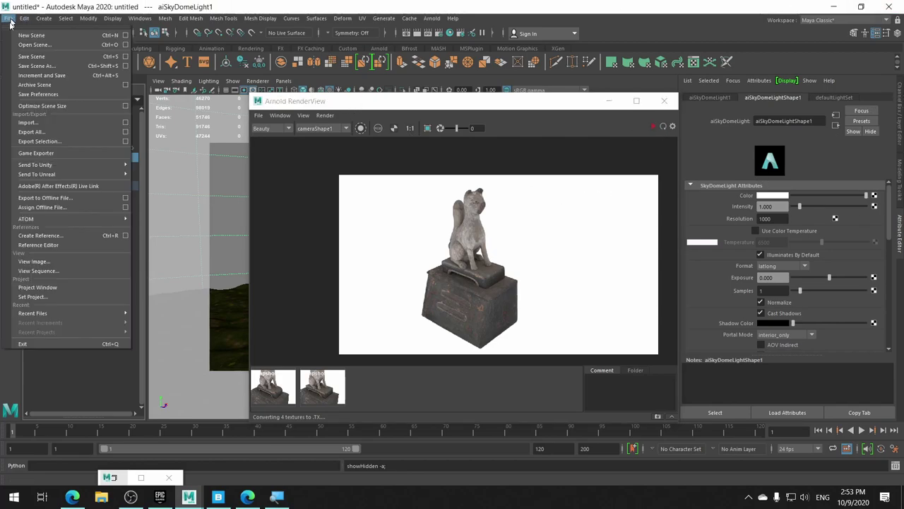
click(62, 65)
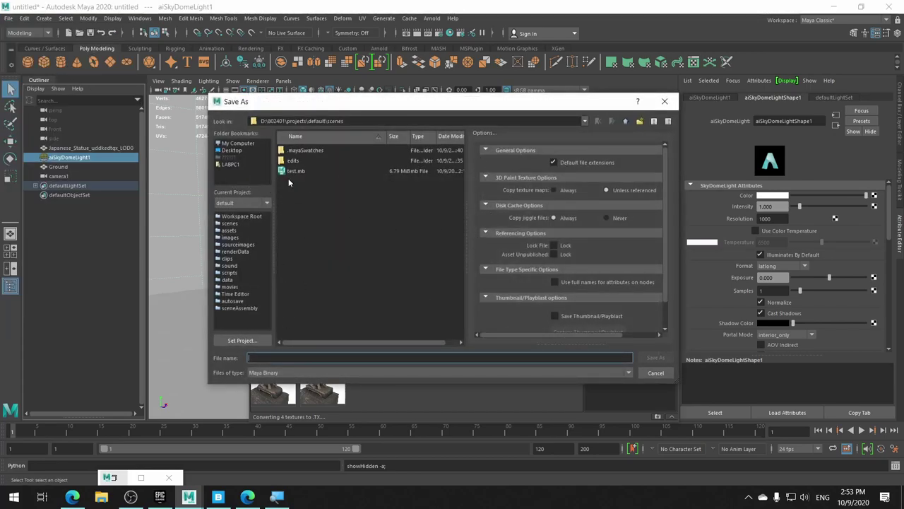
click(302, 175)
click(655, 358)
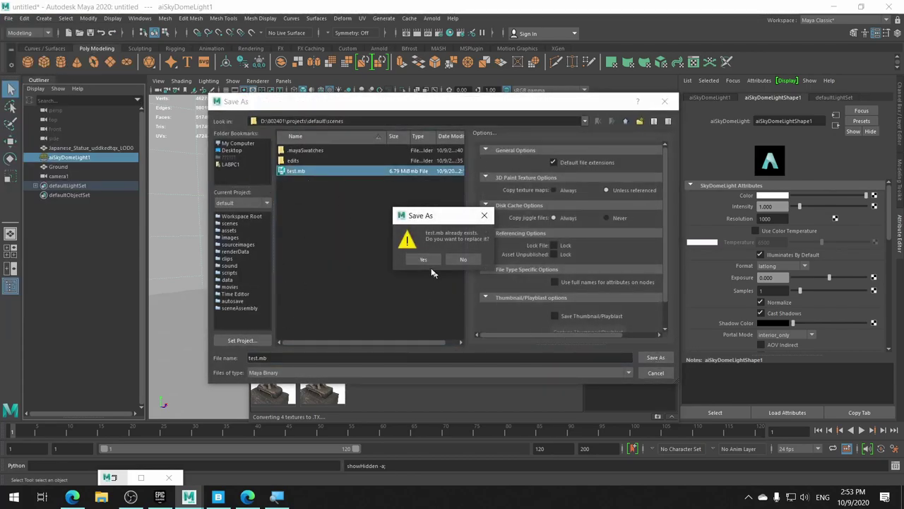
click(429, 261)
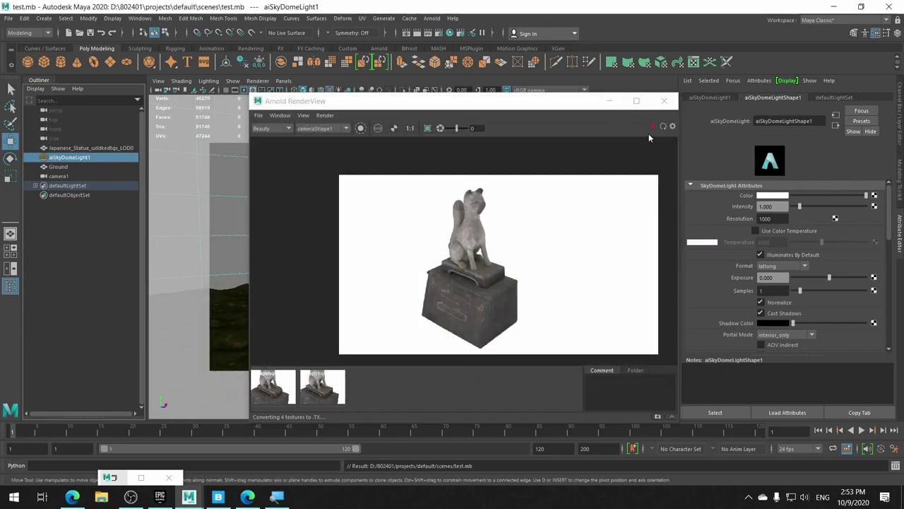
click(654, 126)
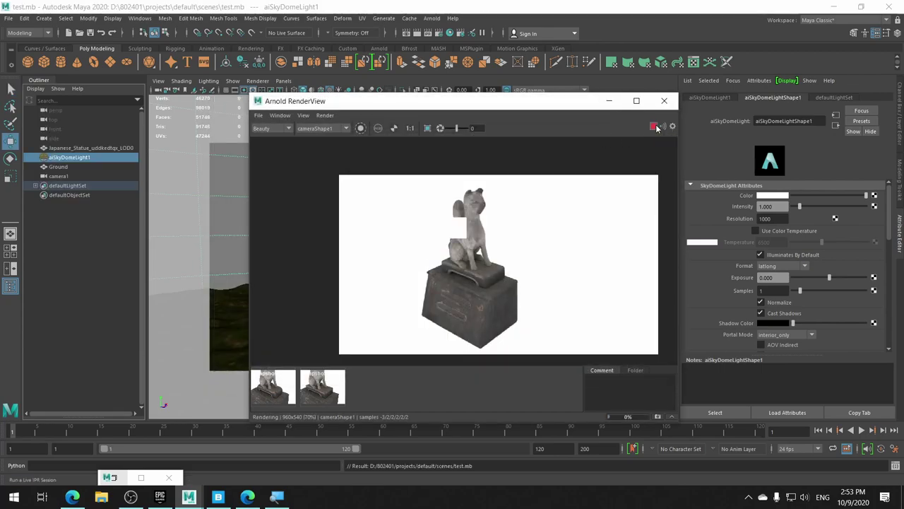
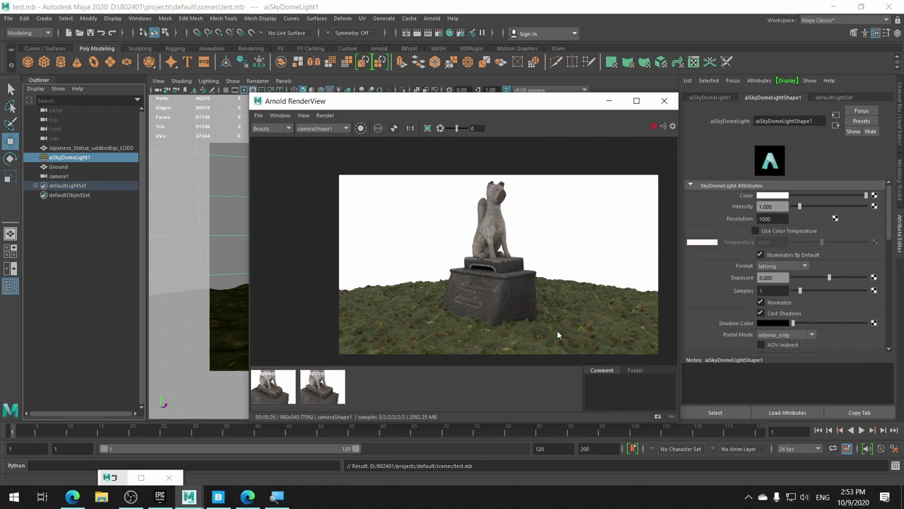
- Select Ground and inspect its Grass_Uncut_Mat material and Grass_Uncut_SG shading group
click(228, 327)
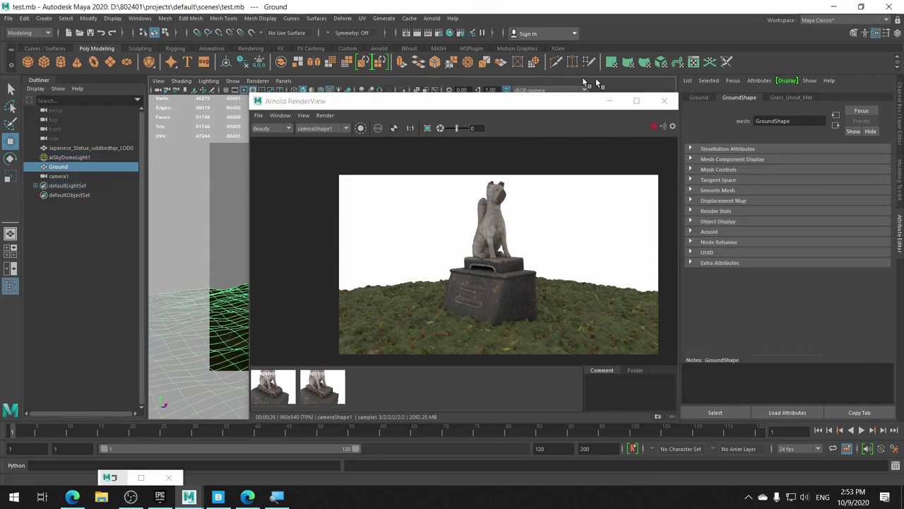
click(798, 99)
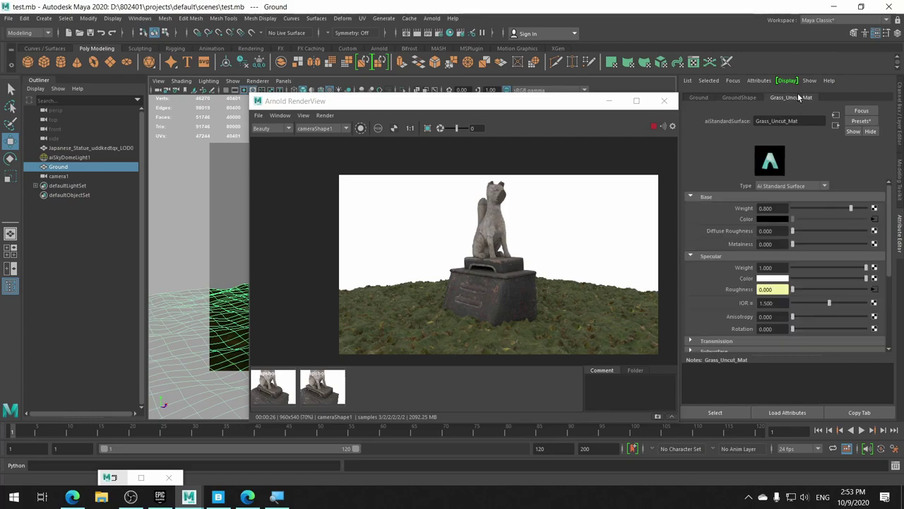
scroll(762, 281, down, 5)
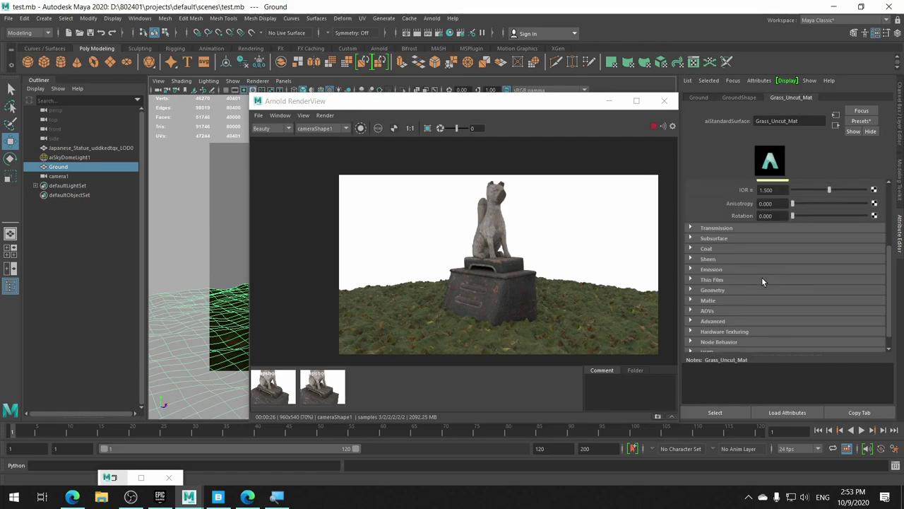
click(836, 125)
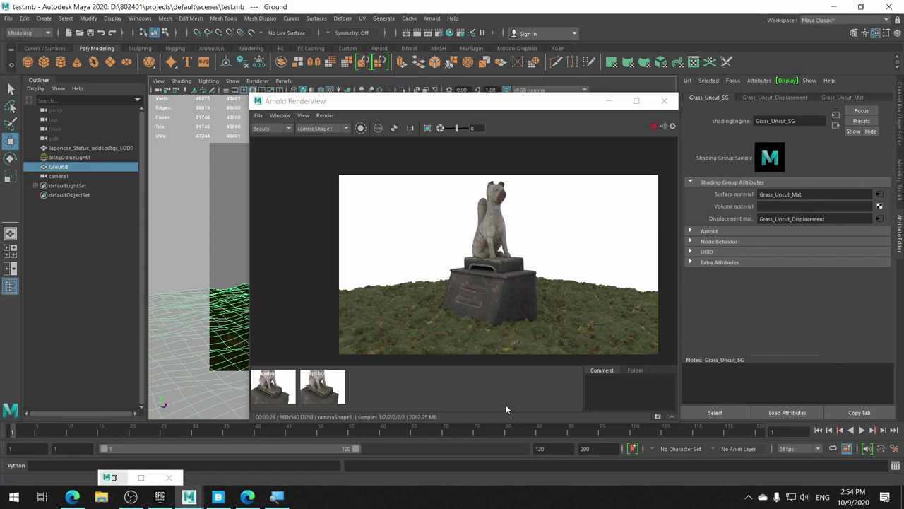
- Check the Grass_Uncut_Displacement texture, then bring up the GroundShape attributes
click(767, 99)
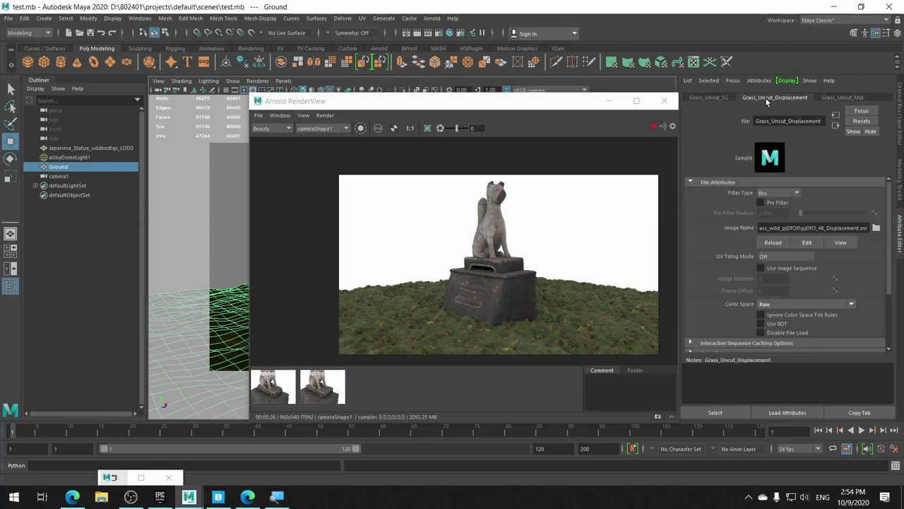
click(235, 323)
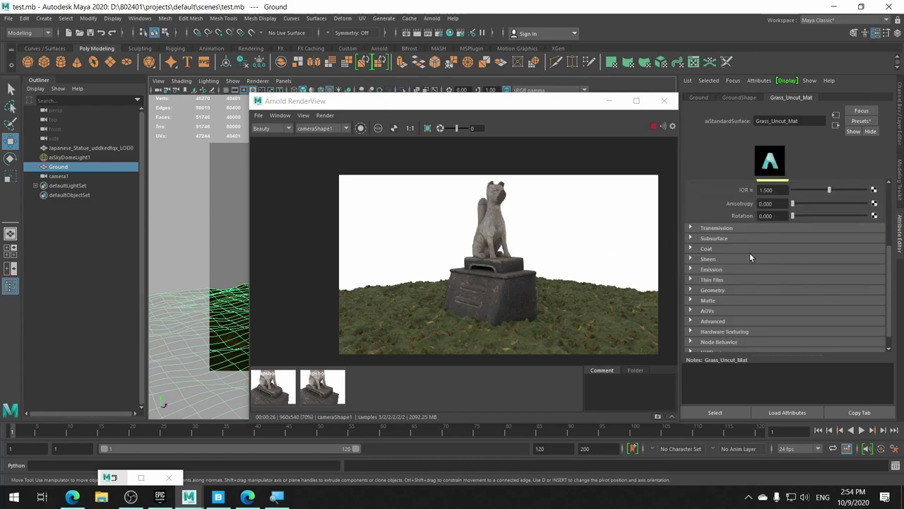
scroll(704, 319, up, 2)
scroll(699, 315, up, 2)
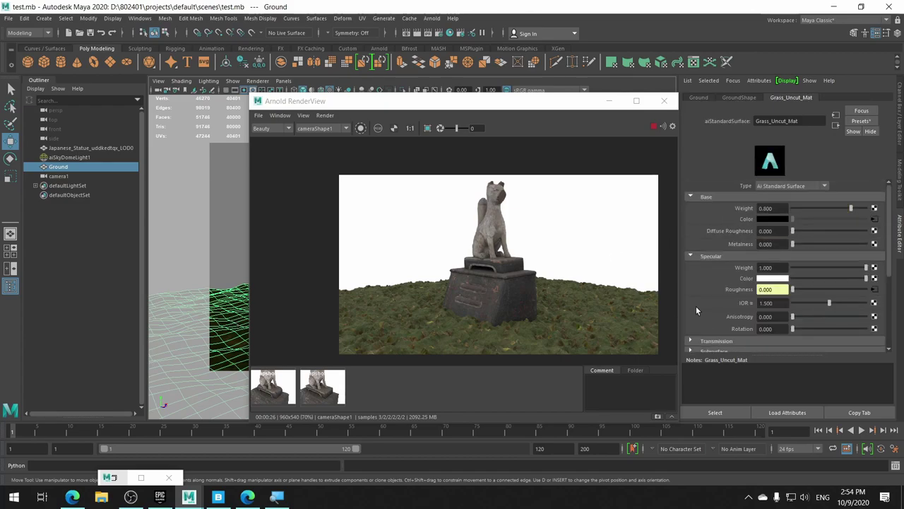
click(739, 97)
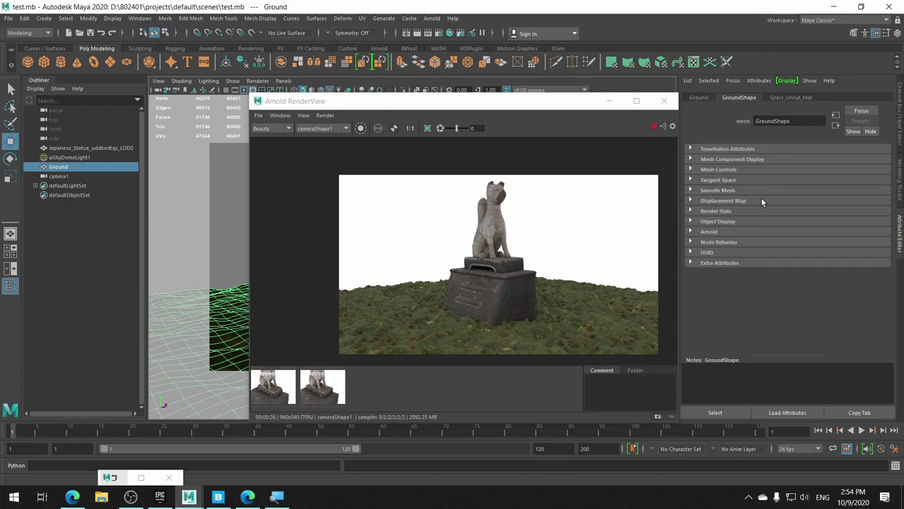
- In GroundShape's Arnold Subdivision and Displacement settings, set displacement Height to 4, trying 1 first
click(708, 233)
scroll(765, 264, down, 3)
scroll(782, 281, down, 3)
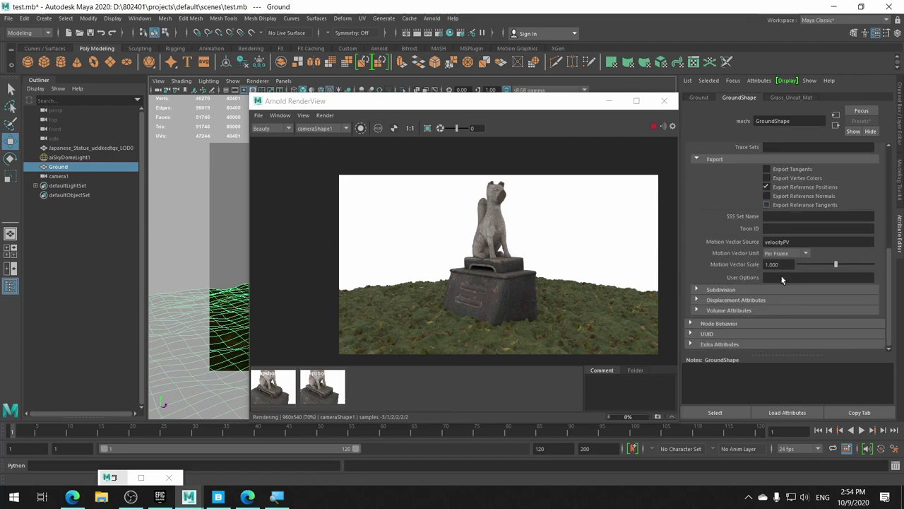
click(737, 290)
scroll(738, 311, down, 2)
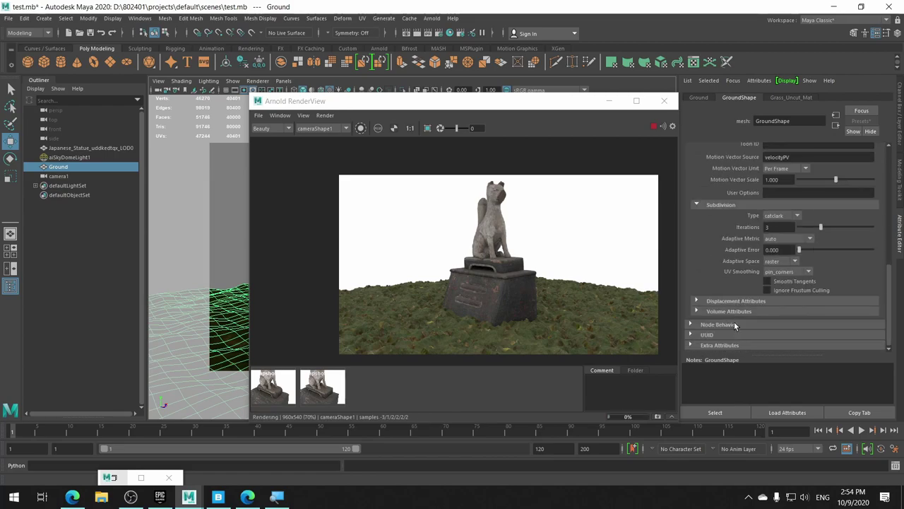
click(743, 302)
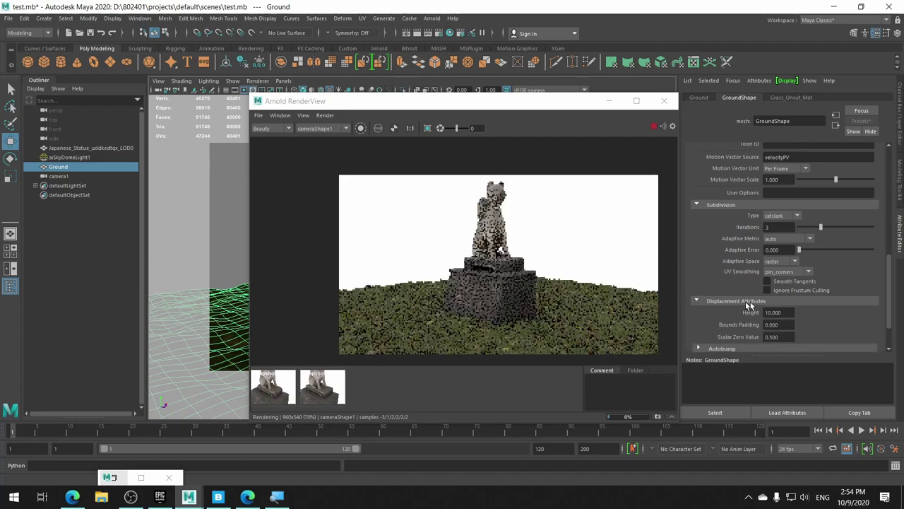
click(789, 312)
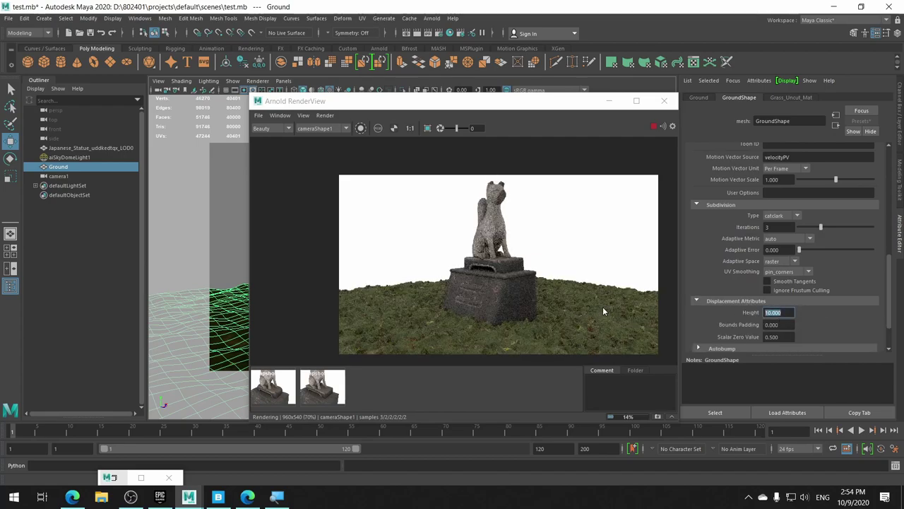
text(1)
key(Return)
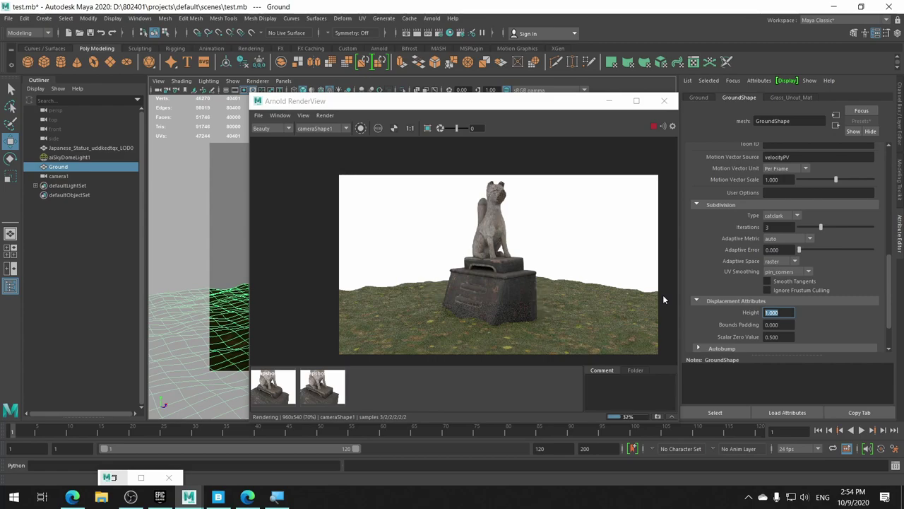
text(4)
key(Return)
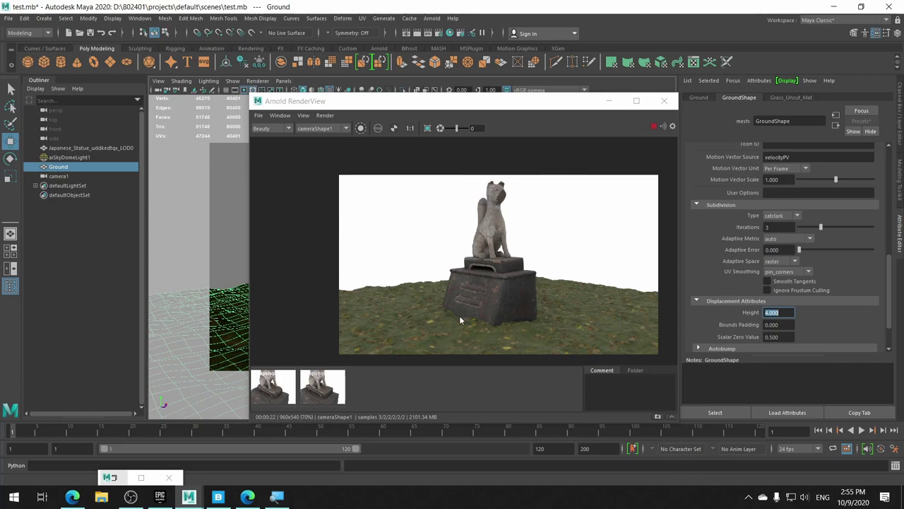
- Frame the ground beside the pedestal in the render and set Subdivision Iterations to 4
scroll(489, 356, up, 3)
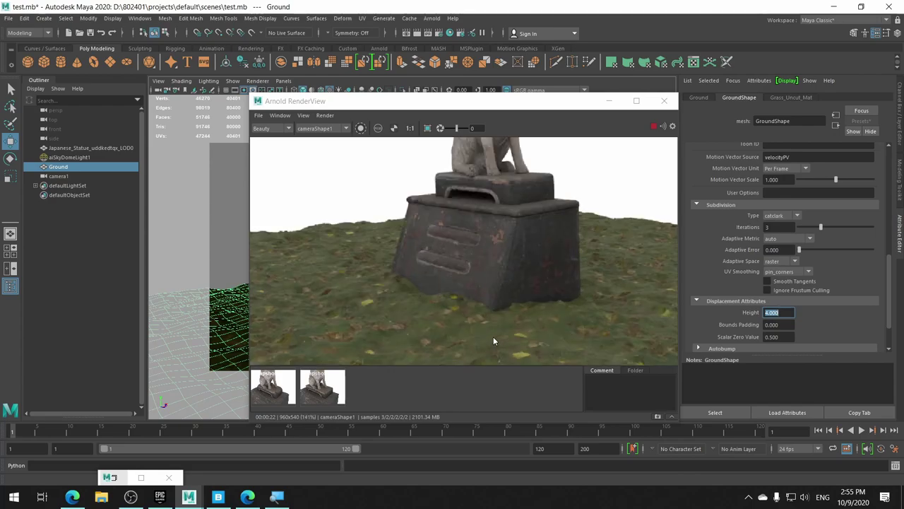
scroll(493, 337, up, 2)
scroll(467, 323, down, 2)
alt+drag(439, 282, 543, 274)
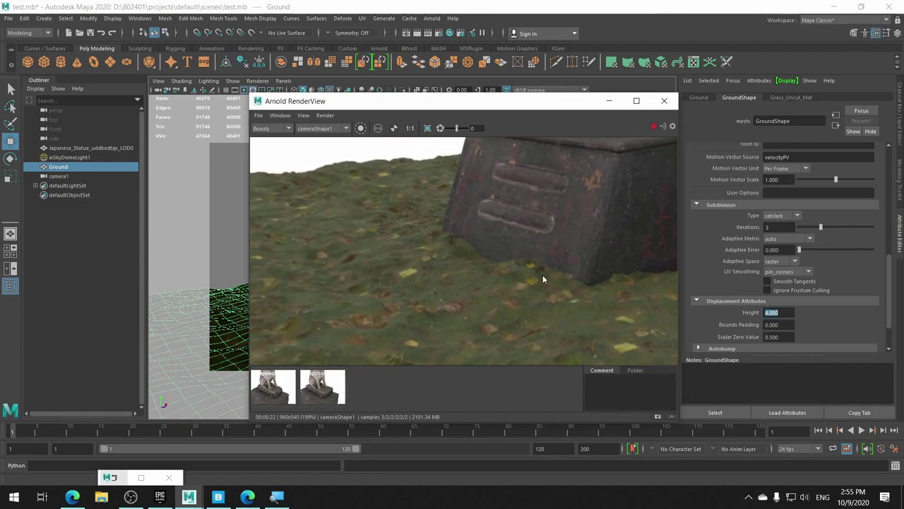
alt+drag(394, 302, 470, 265)
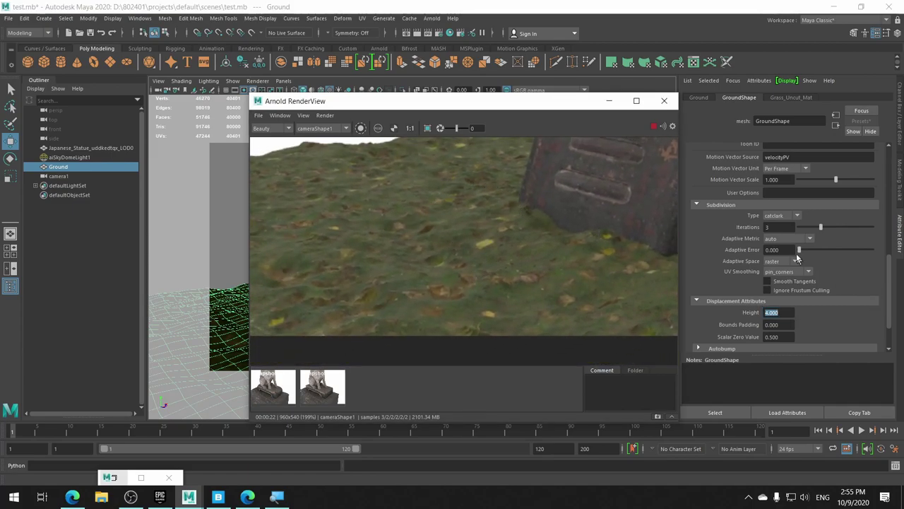
click(781, 227)
text(4)
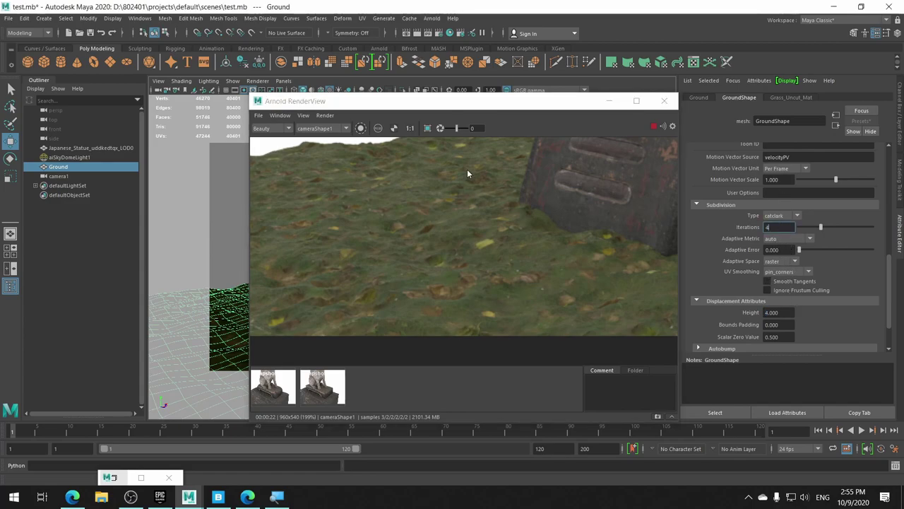
key(Return)
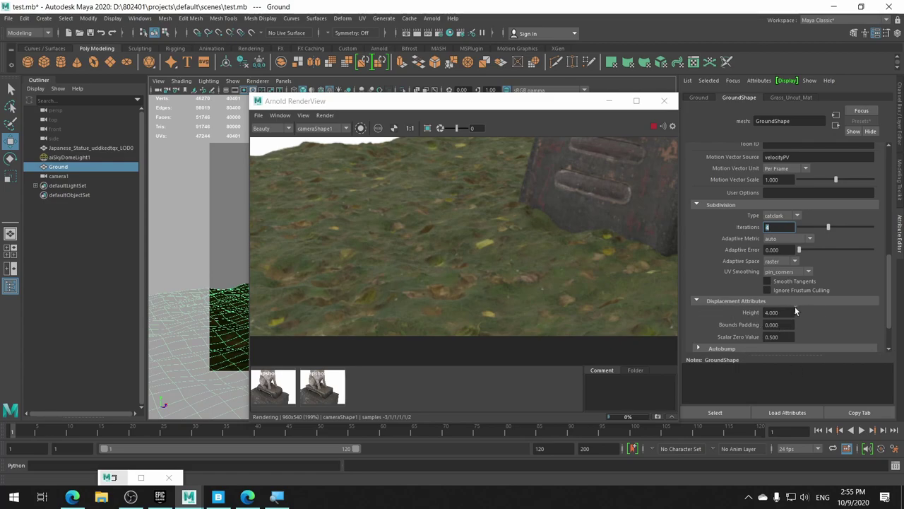
- Set displacement Height to 6 and recentre the statue in the rendered image
click(777, 312)
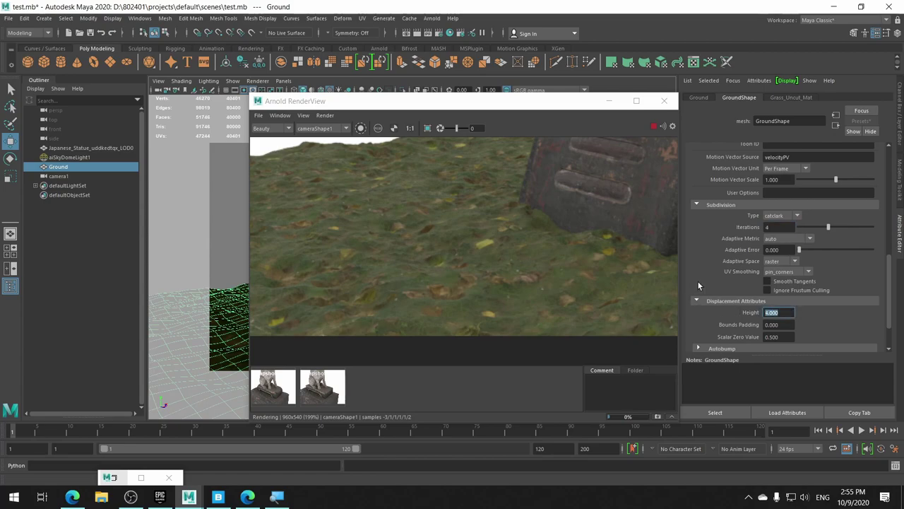
text(6)
key(Return)
mouse_move(532, 192)
alt+middle_down()
mouse_move(547, 186)
mouse_move(498, 205)
alt+middle_up()
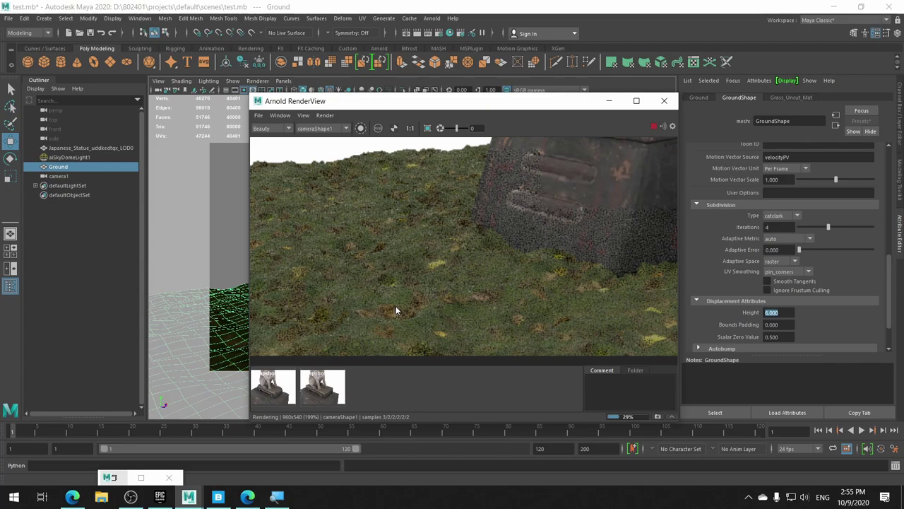
scroll(396, 306, down, 2)
scroll(498, 269, up, 1)
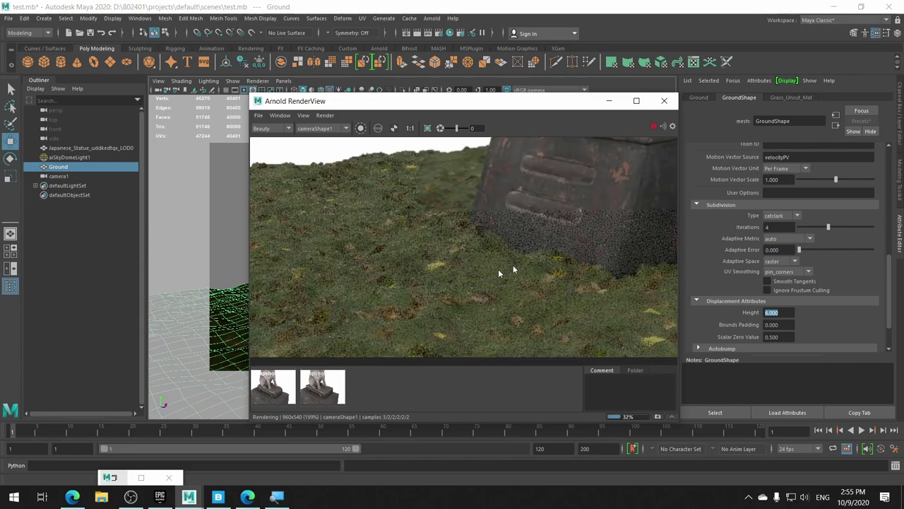
scroll(496, 272, down, 3)
middle_drag(499, 273, 453, 273)
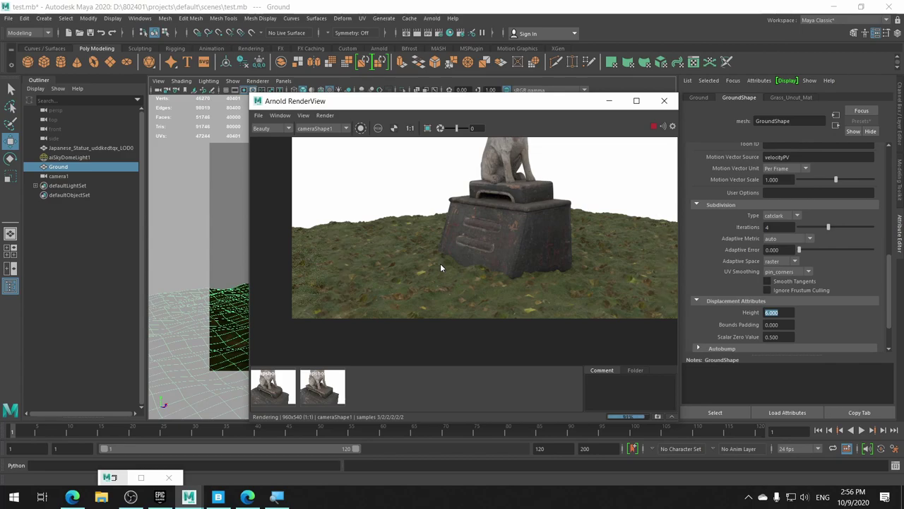
- Switch to Quixel Bridge and return to the Surfaces category overview
click(219, 498)
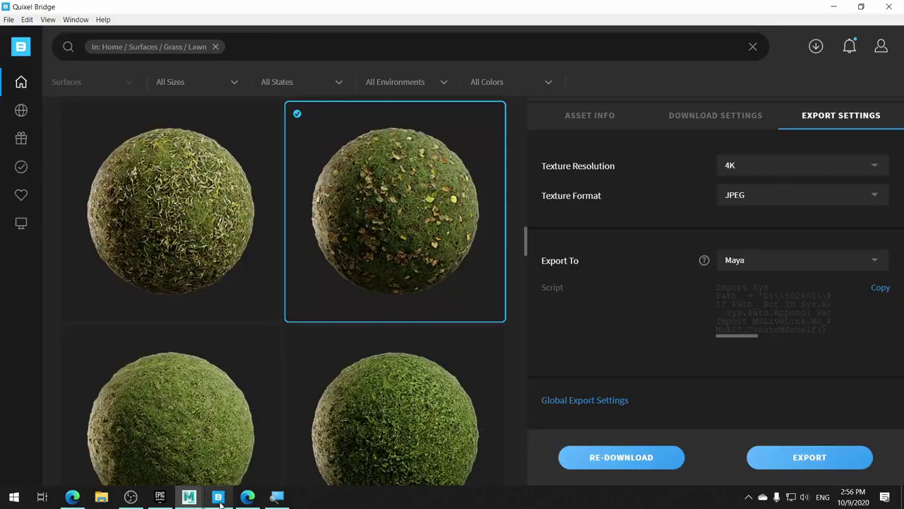
scroll(262, 309, down, 2)
scroll(262, 309, down, 2)
scroll(262, 308, down, 2)
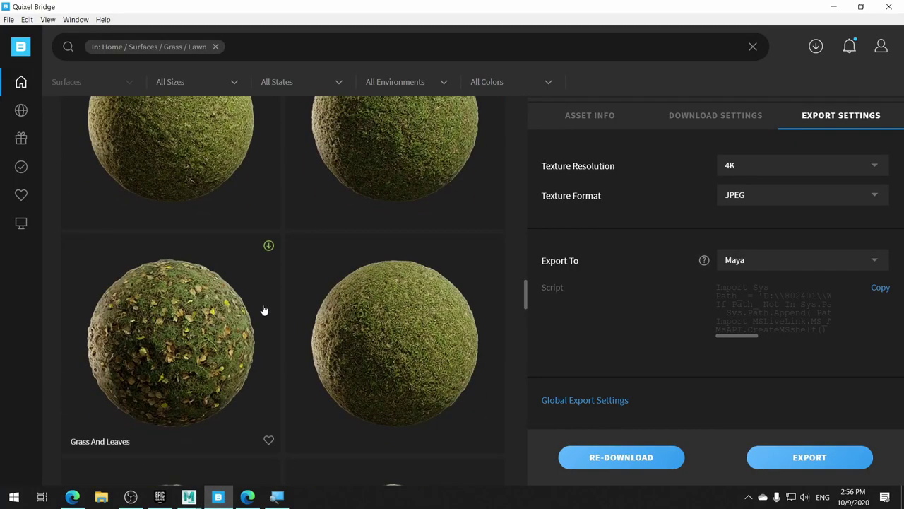
scroll(295, 308, down, 2)
scroll(295, 308, down, 2)
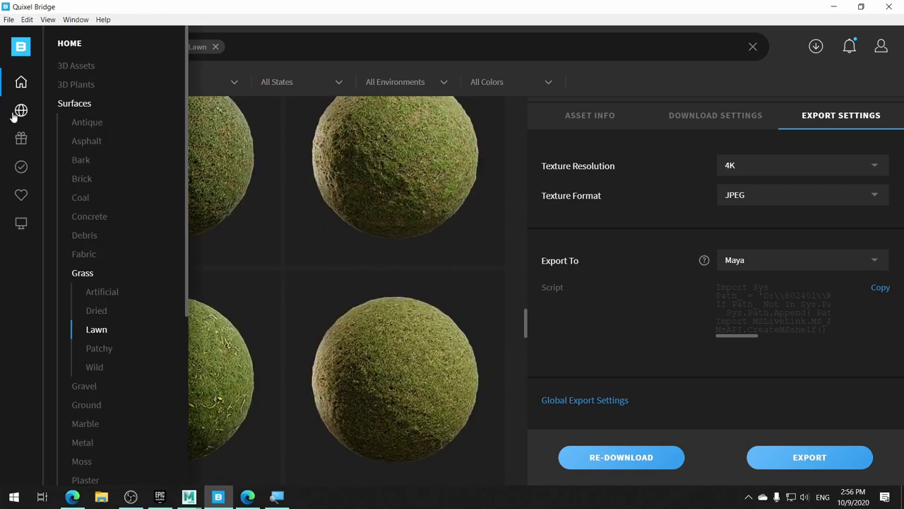
mouse_move(21, 82)
click(84, 107)
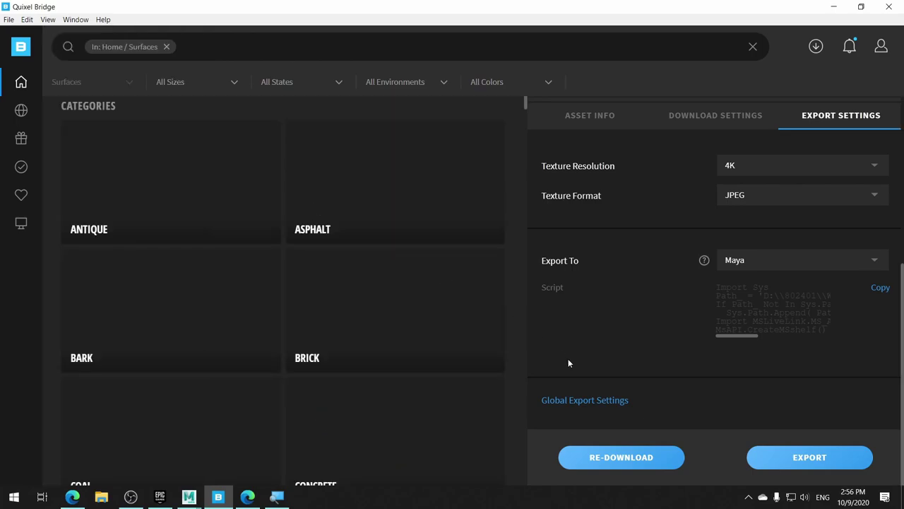
- Open the Gravel surfaces category and its Natural subcategory
scroll(415, 260, down, 3)
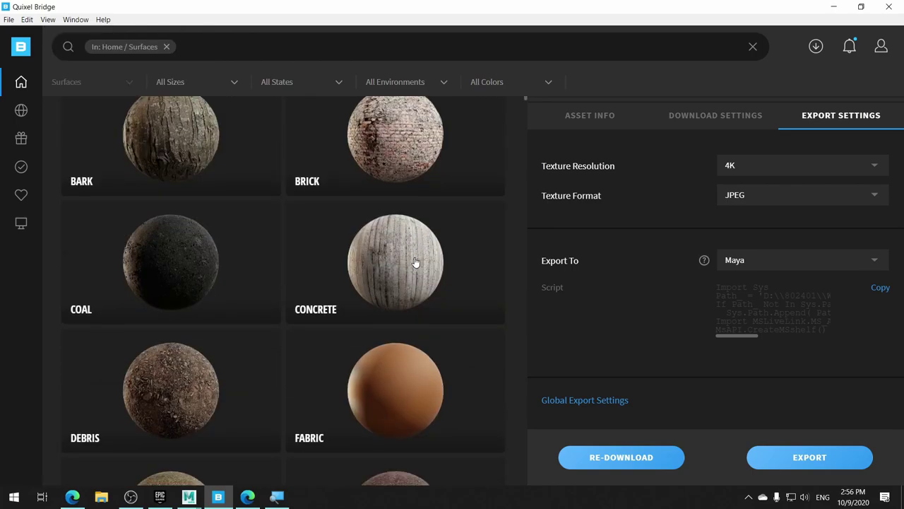
scroll(415, 261, down, 1)
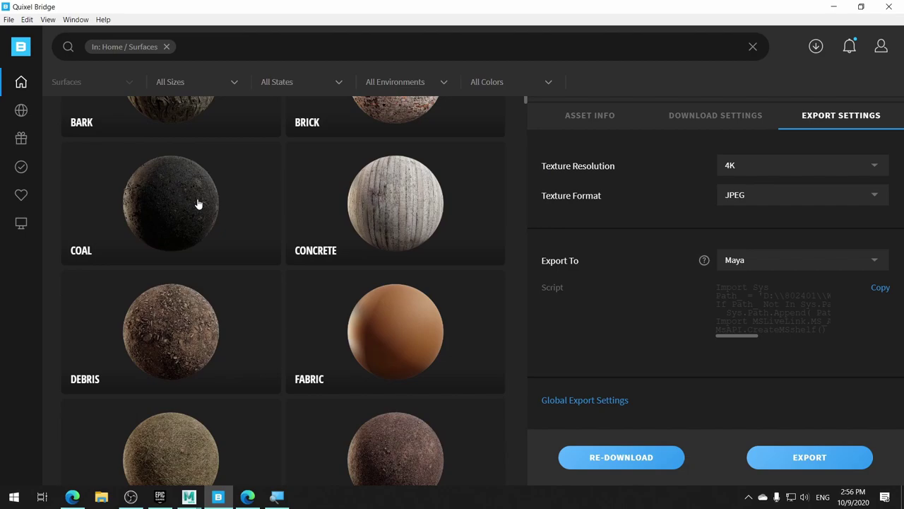
scroll(343, 218, up, 1)
scroll(343, 218, up, 2)
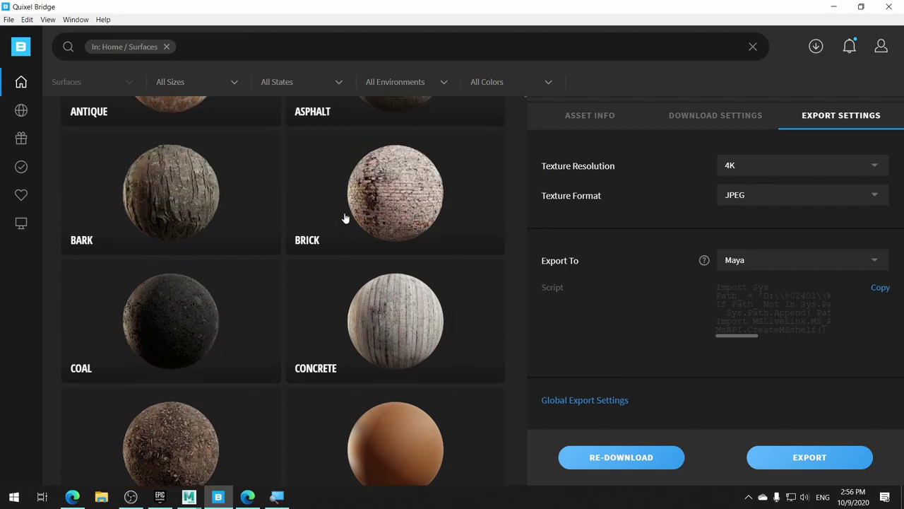
scroll(345, 218, down, 3)
scroll(344, 219, down, 1)
scroll(396, 286, down, 2)
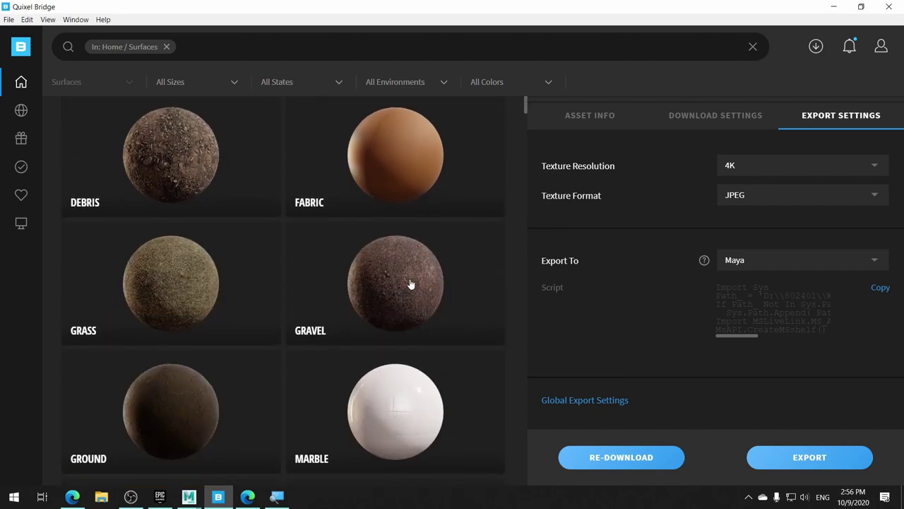
click(410, 283)
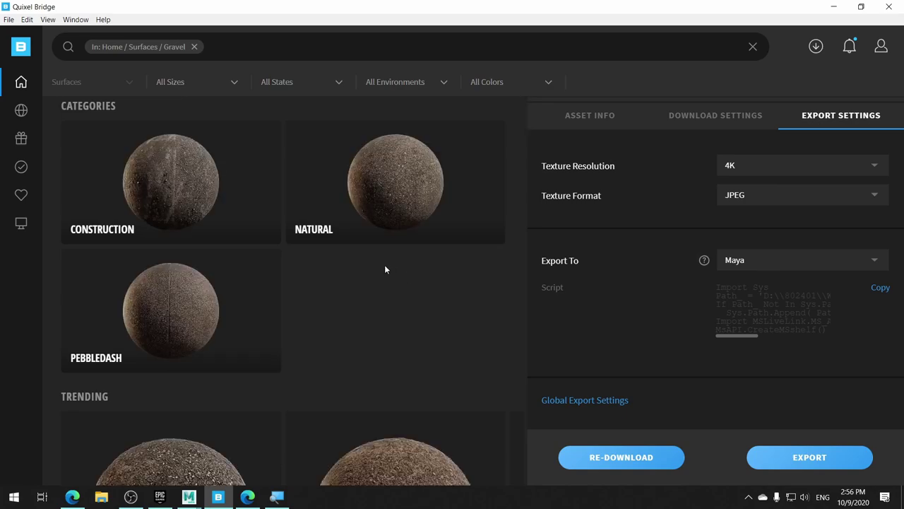
click(424, 202)
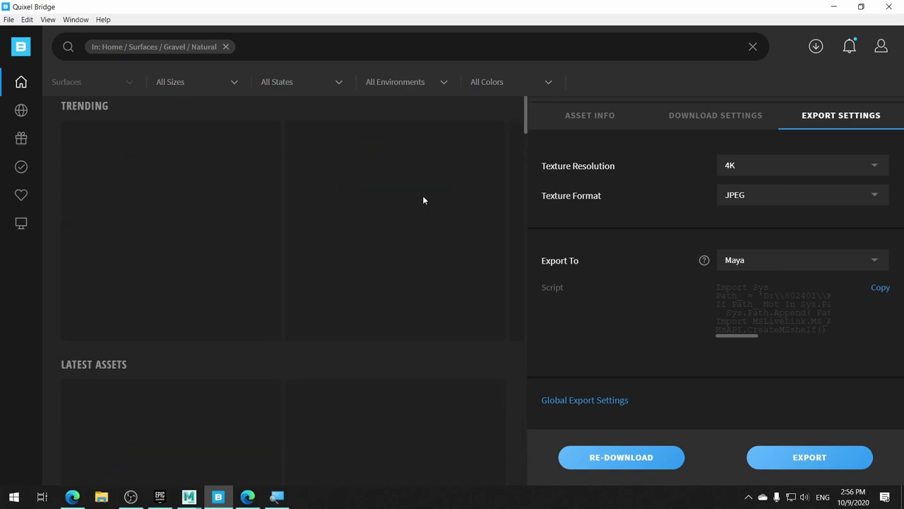
scroll(408, 257, down, 3)
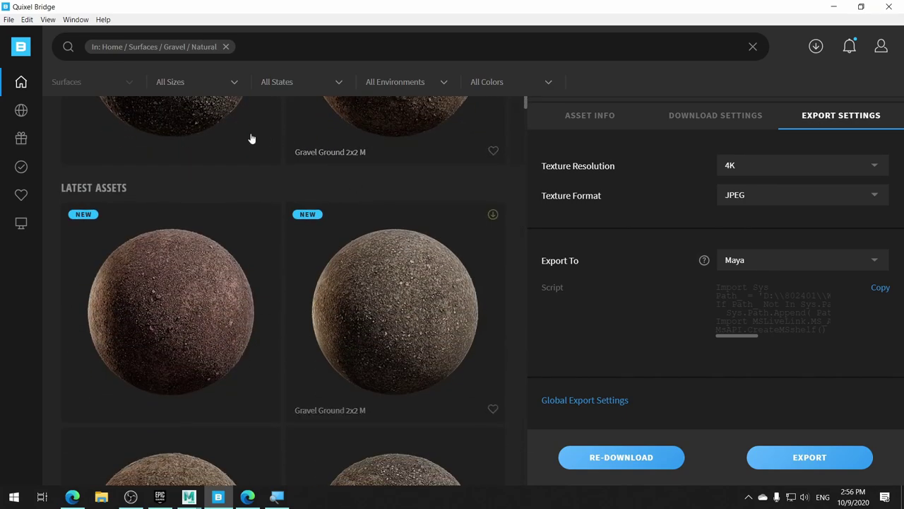
- Download the Gravel Ground 2x2 M surface and review its 4K JPEG export settings
click(217, 115)
scroll(480, 275, up, 3)
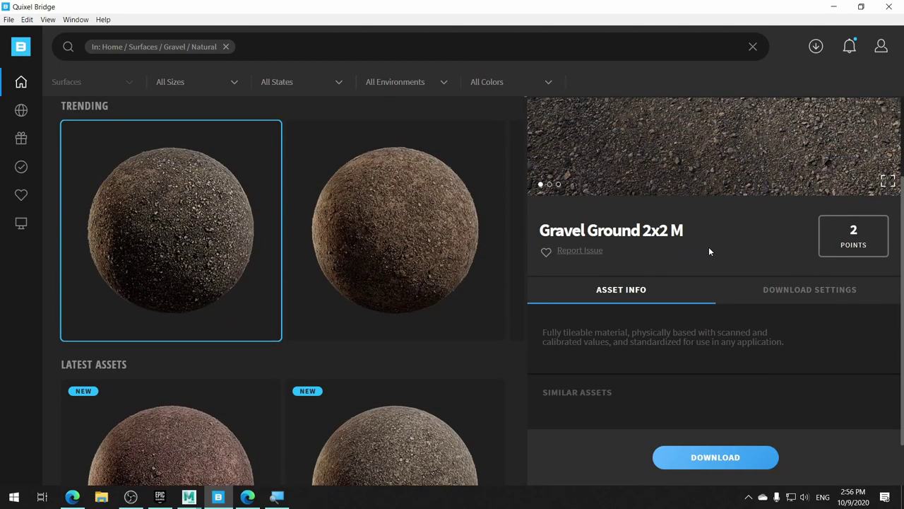
click(758, 455)
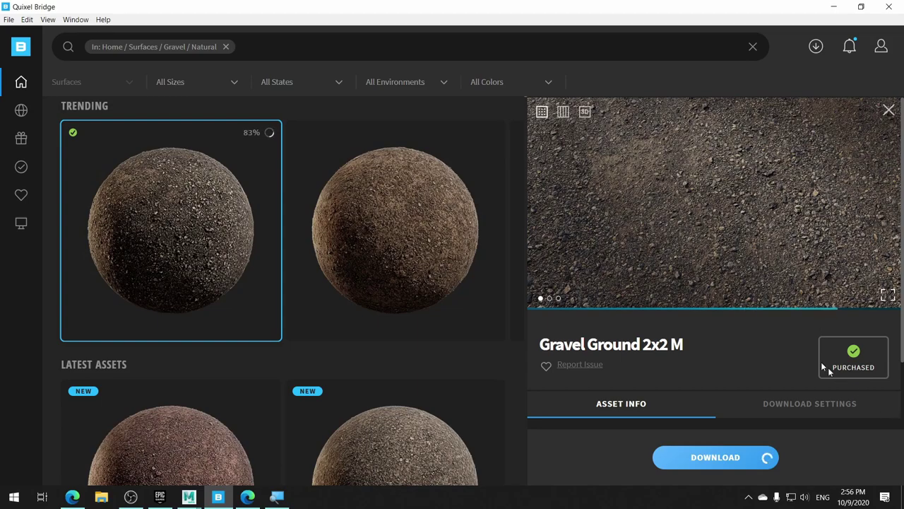
scroll(743, 364, down, 3)
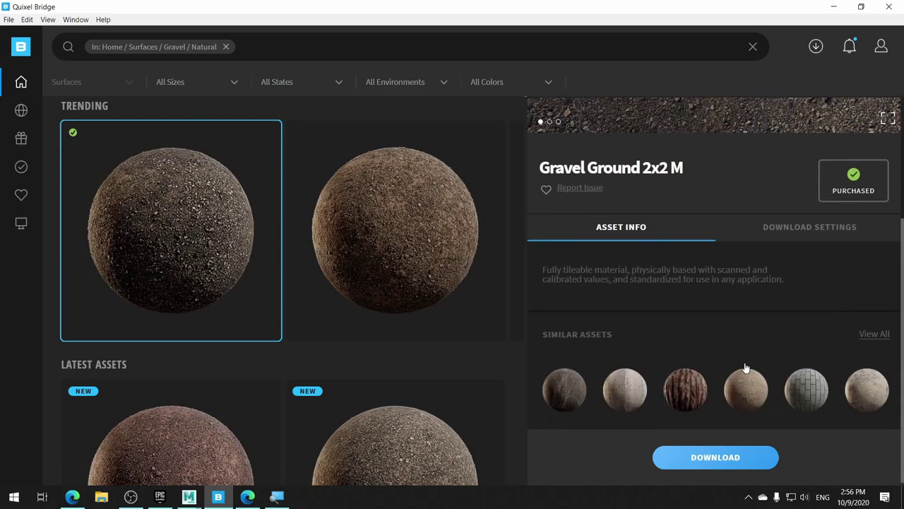
scroll(759, 363, down, 2)
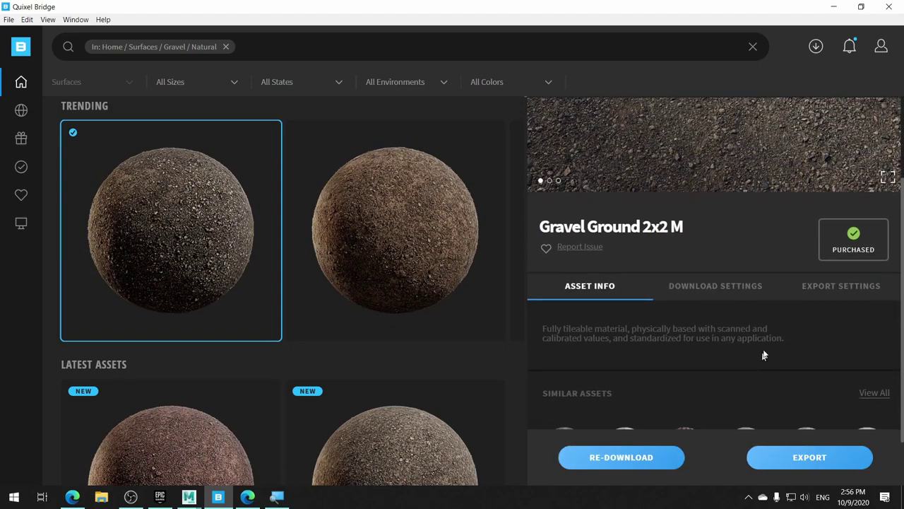
click(813, 285)
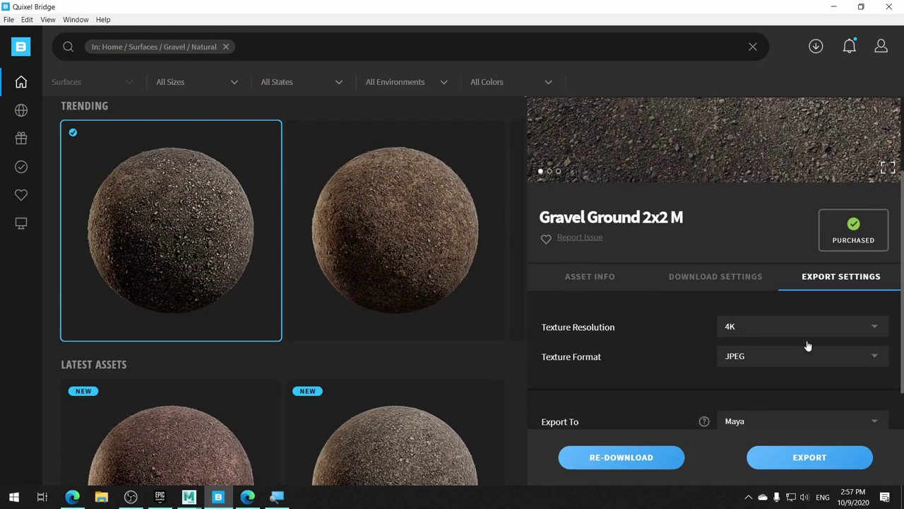
scroll(808, 345, down, 2)
scroll(819, 406, down, 1)
- Export the gravel surface to Maya and stop the running Arnold render
click(810, 457)
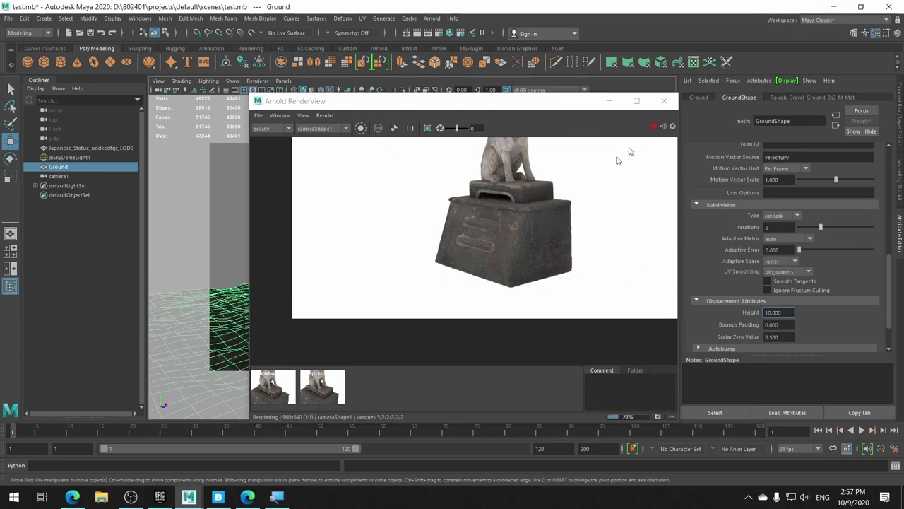
click(655, 127)
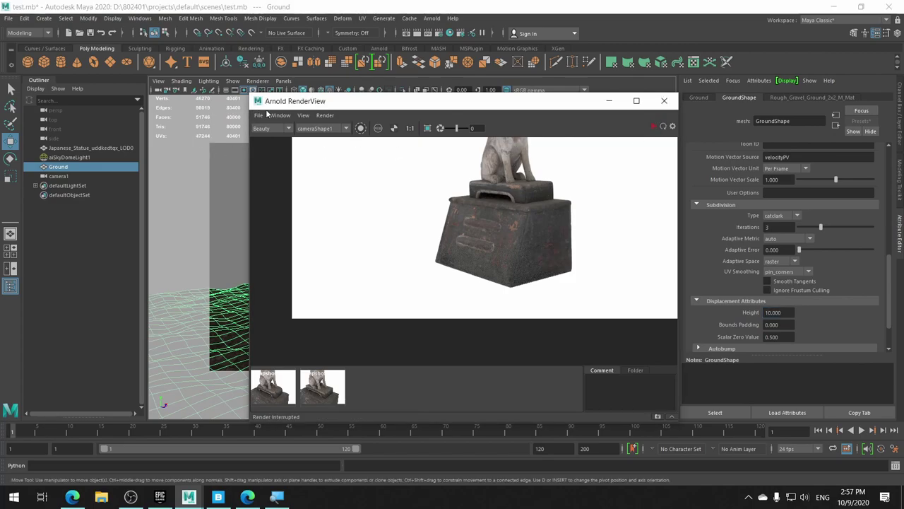
mouse_move(328, 104)
mouse_down()
mouse_move(646, 109)
mouse_move(524, 106)
mouse_up()
- Select Ground and refresh the Arnold render to show the new gravel ground
click(318, 226)
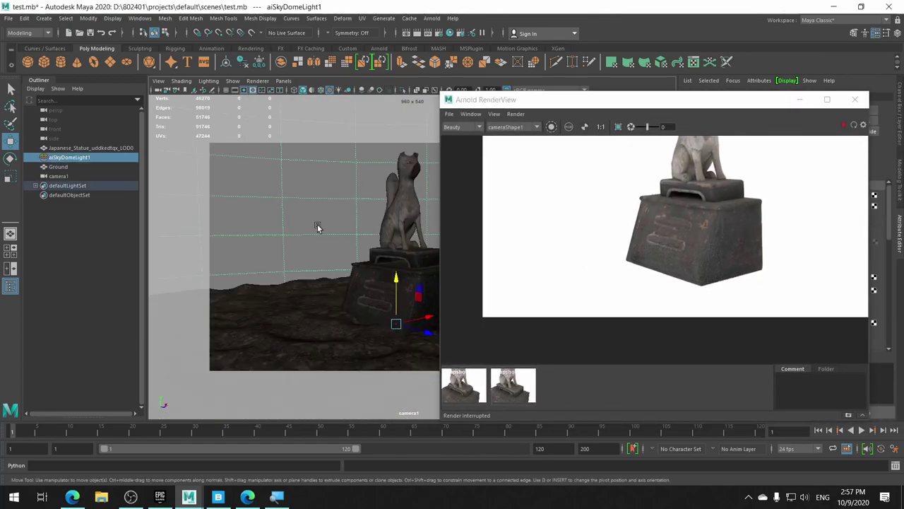
click(286, 341)
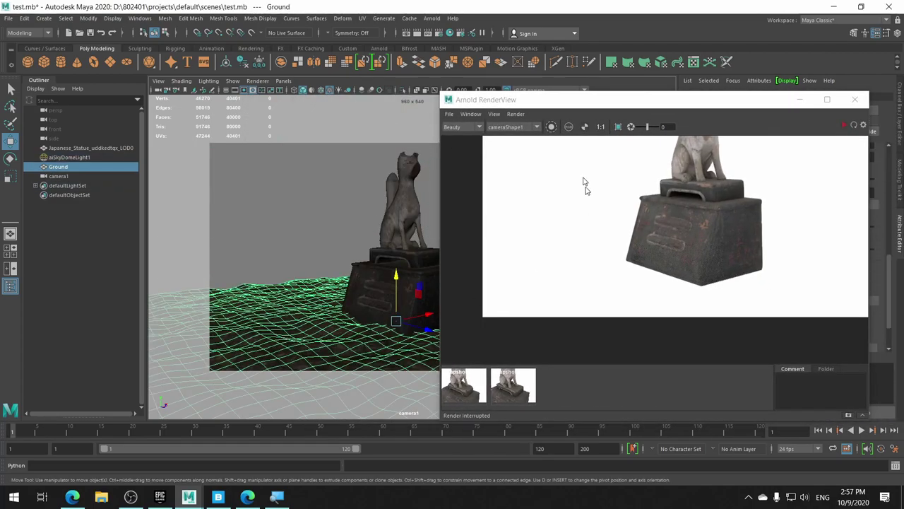
click(515, 114)
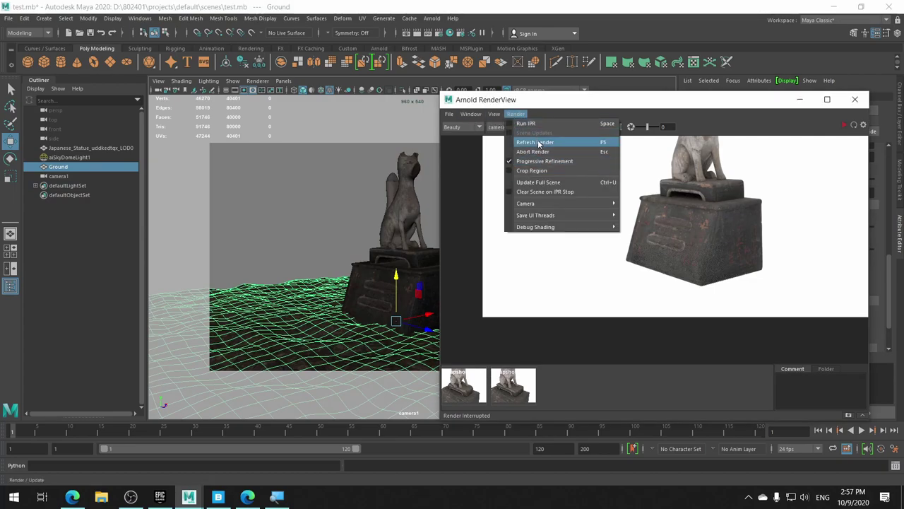
click(538, 142)
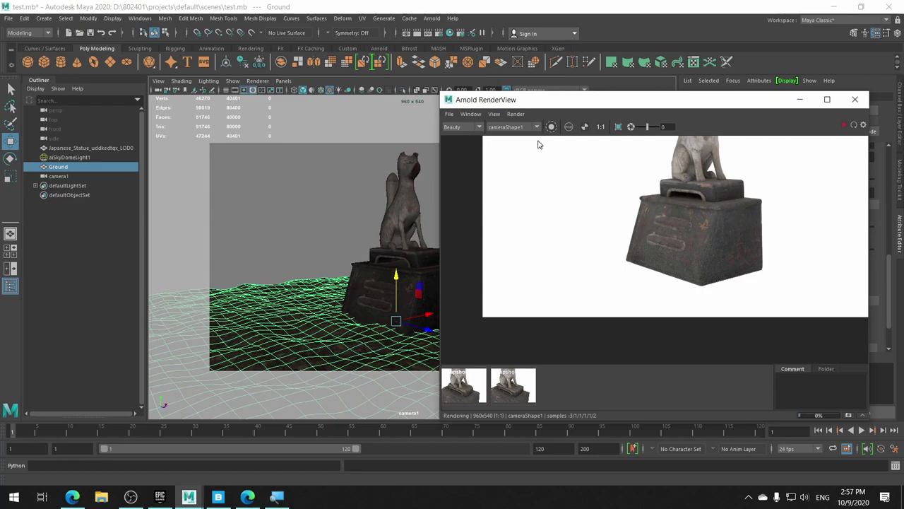
drag(597, 107, 443, 111)
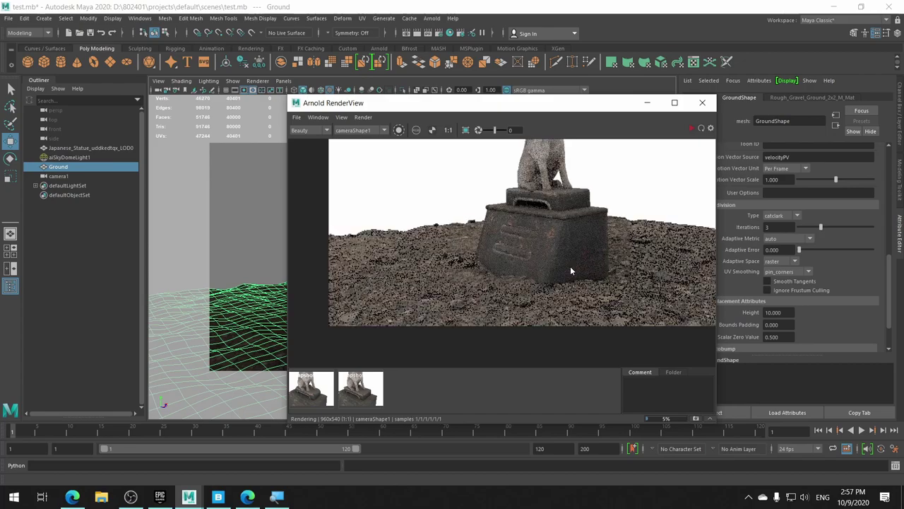
scroll(570, 265, up, 2)
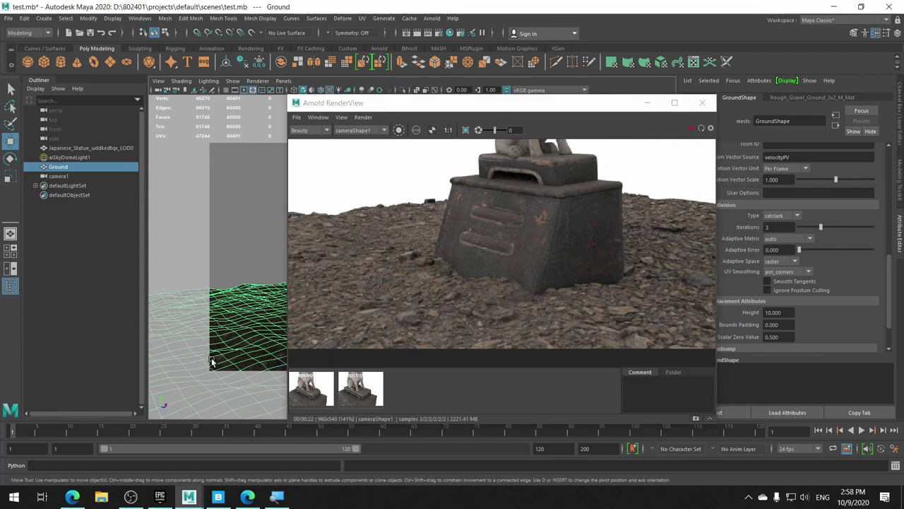
- Set the gravel texture's place2dTexture Repeat UV to 5 × 5 and watch the re-render
drag(636, 104, 579, 104)
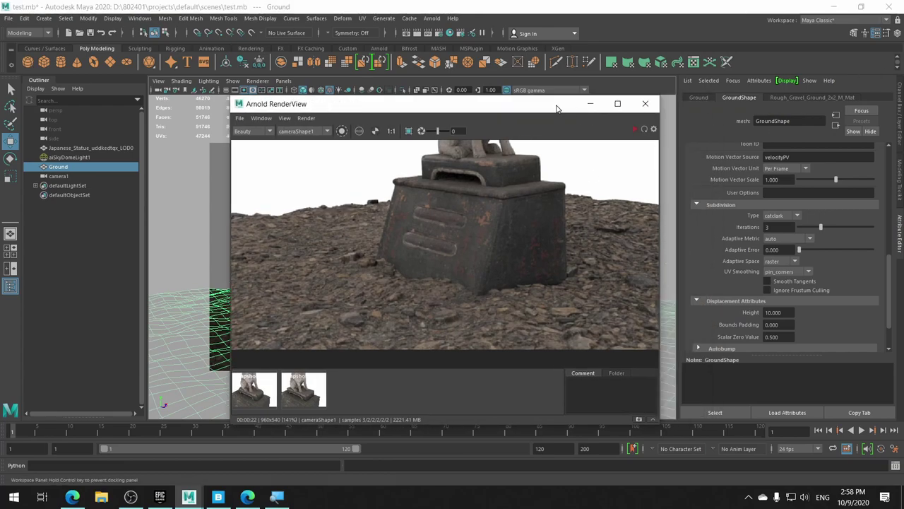
click(699, 97)
click(791, 98)
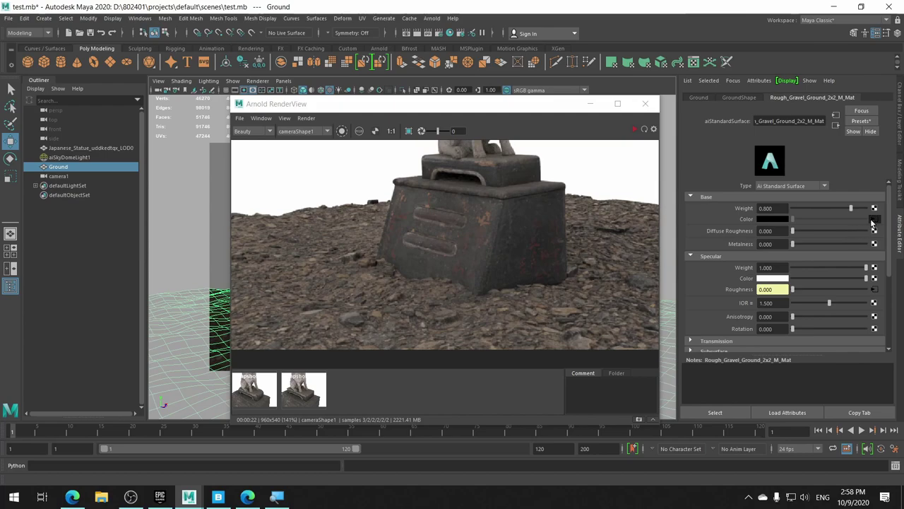
click(875, 218)
click(804, 97)
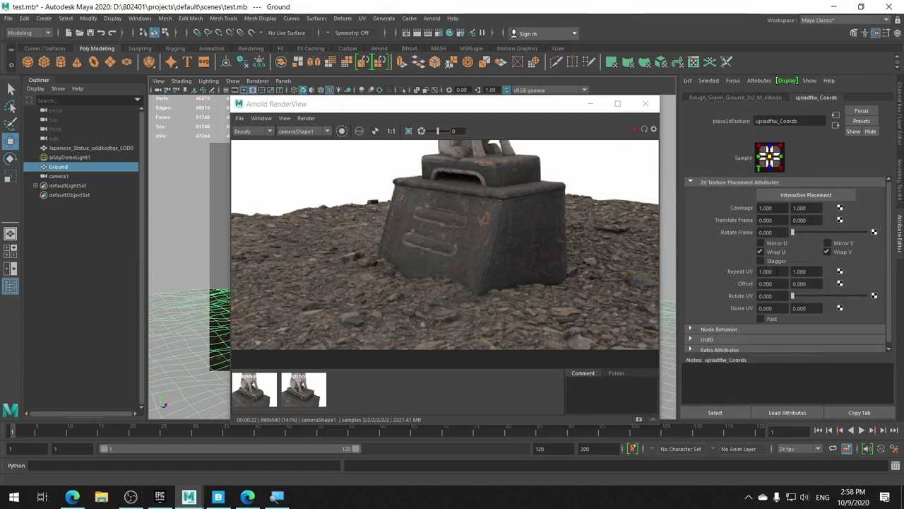
double_click(766, 271)
text(5)
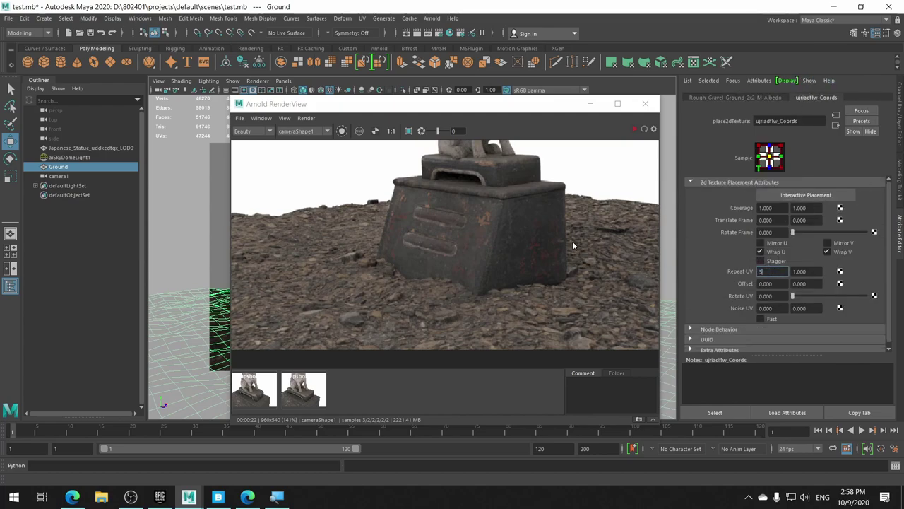
key(Tab)
text(5)
key(Return)
click(644, 128)
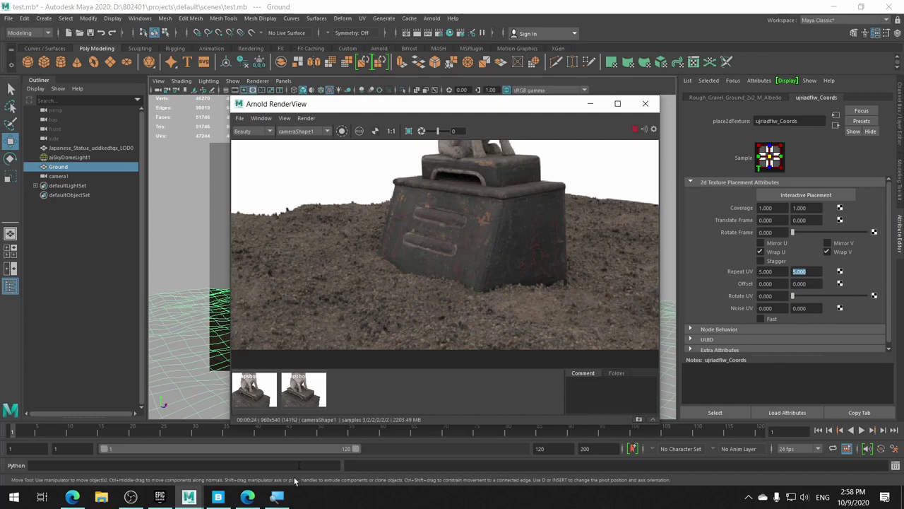
click(221, 351)
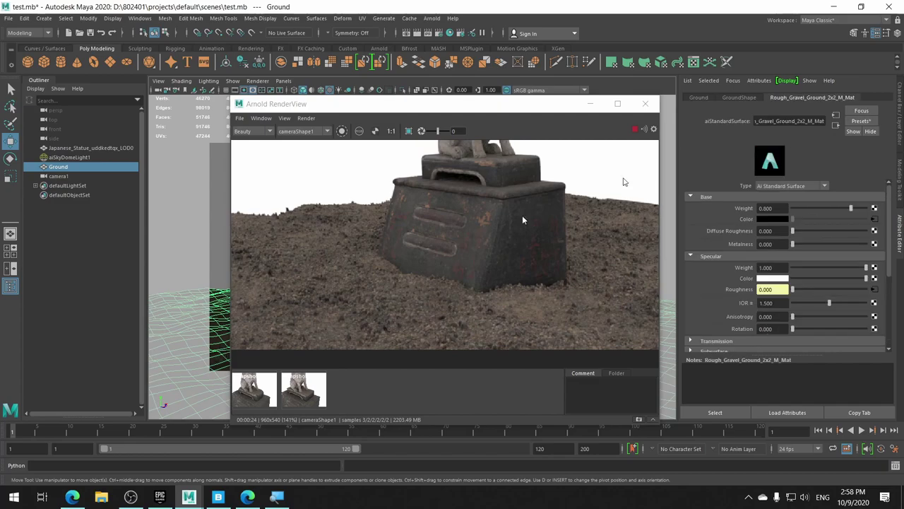
- Raise the ground's displacement height to 7 and reframe the statue in the render
click(742, 98)
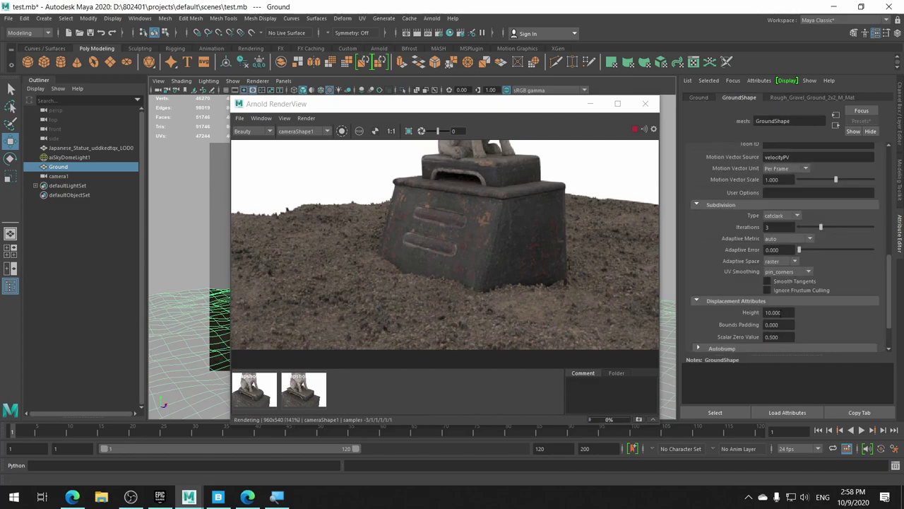
double_click(777, 312)
text(5.000)
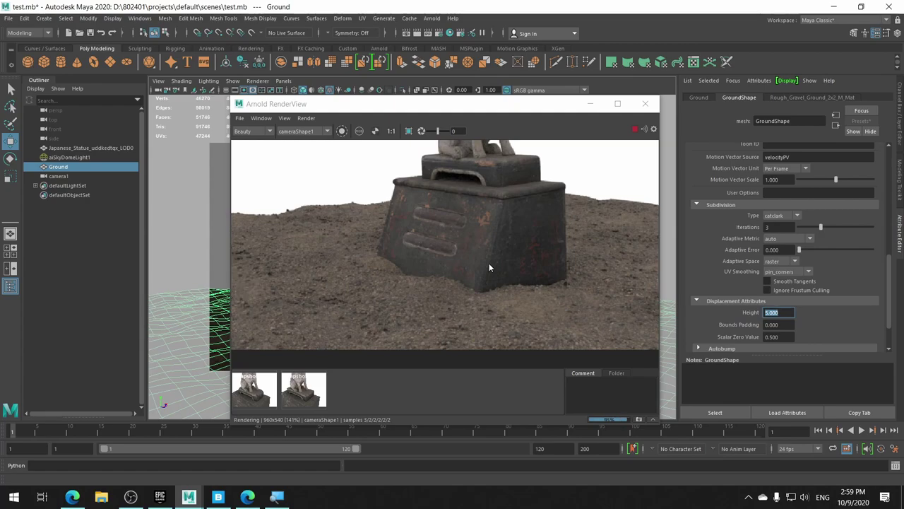
scroll(530, 267, down, 2)
scroll(529, 267, up, 1)
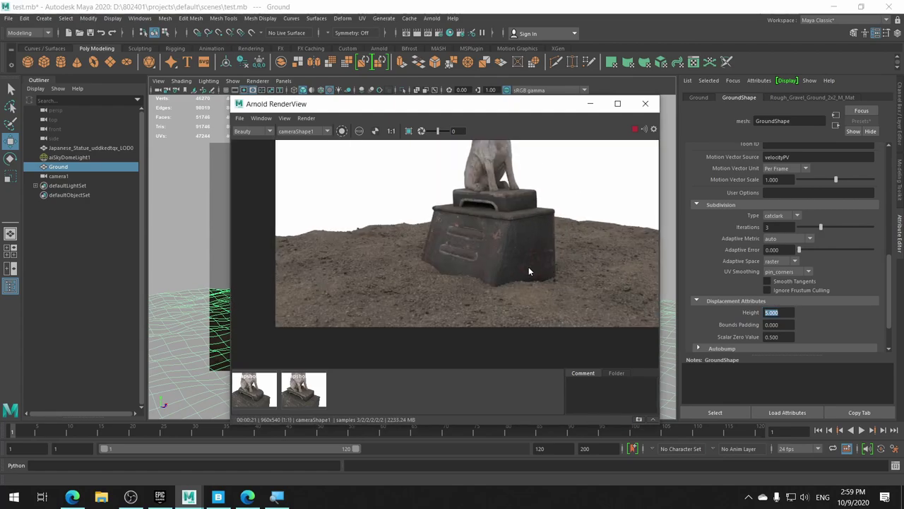
middle_drag(528, 266, 482, 316)
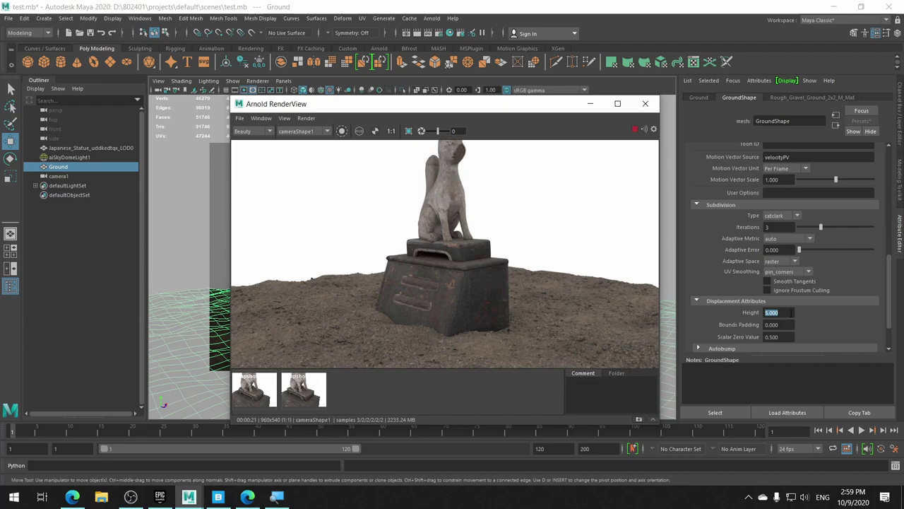
click(734, 309)
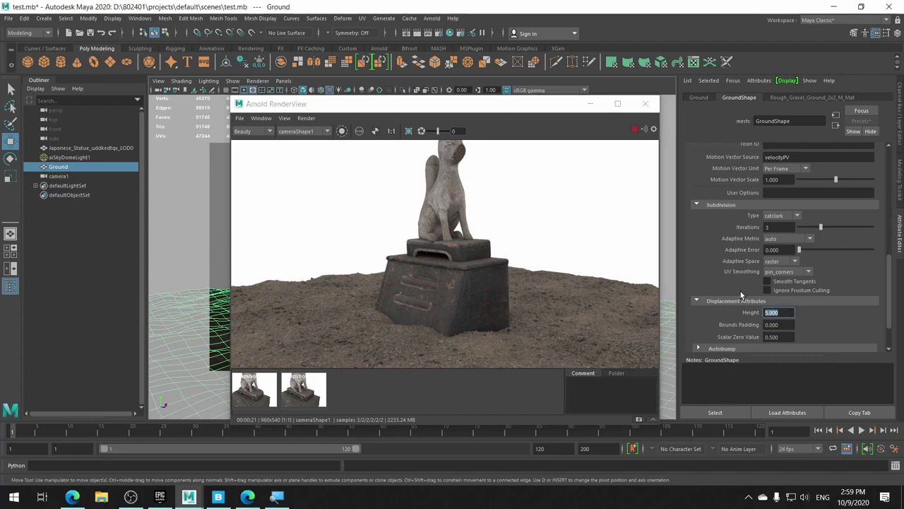
text(7)
key(Return)
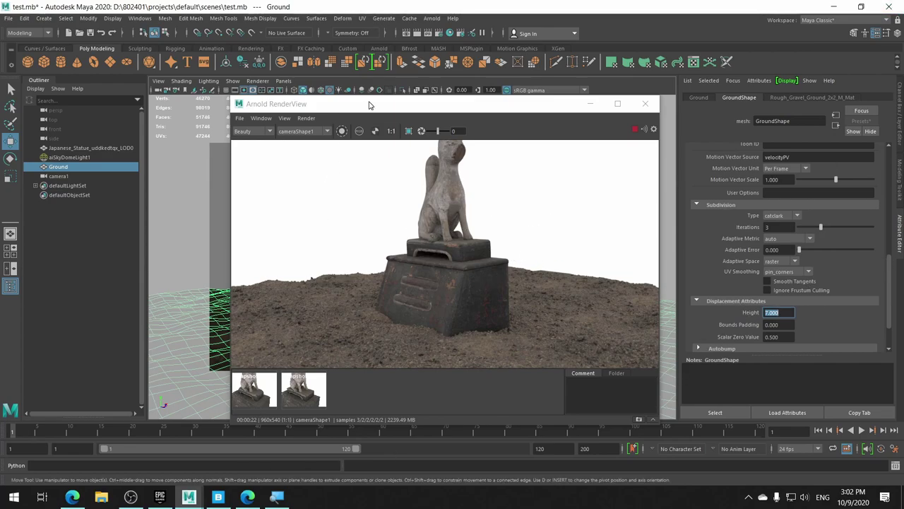
- Save a render snapshot, compare it with the third snapshot, deselect Ground, and return to Quixel Bridge
click(638, 420)
click(356, 398)
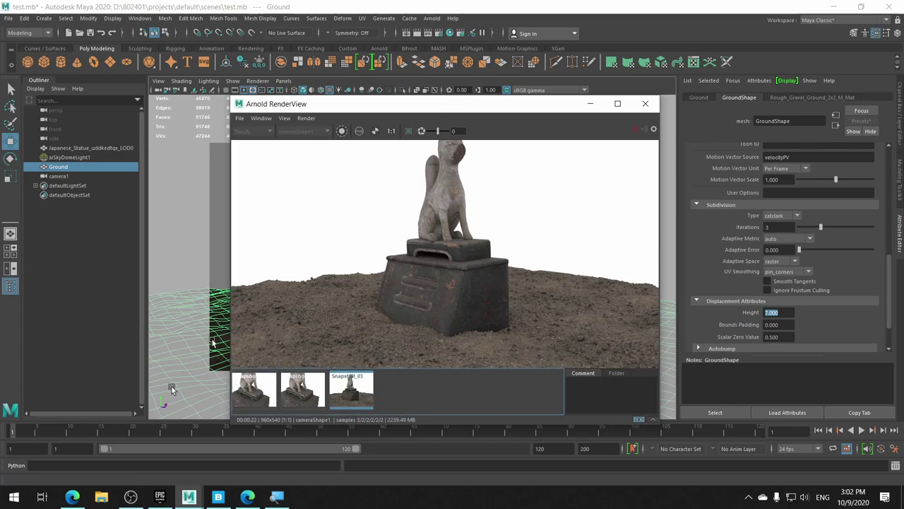
click(101, 239)
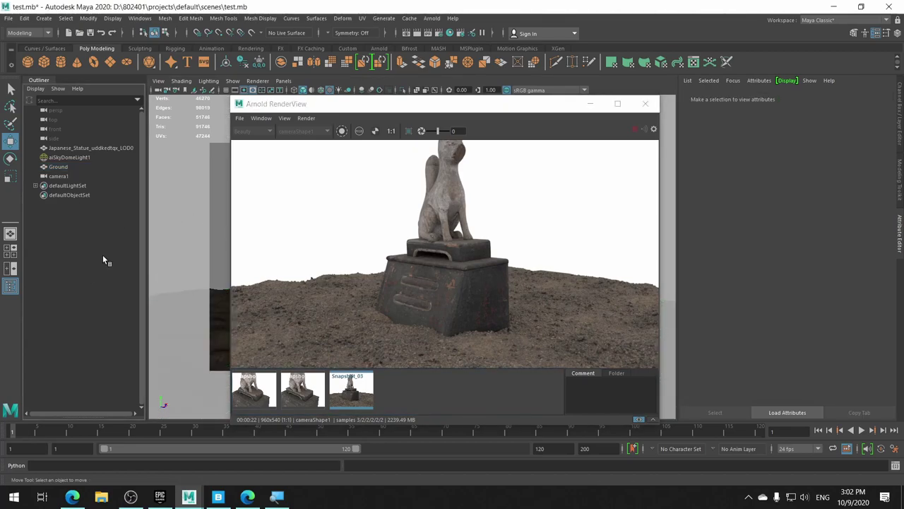
click(217, 497)
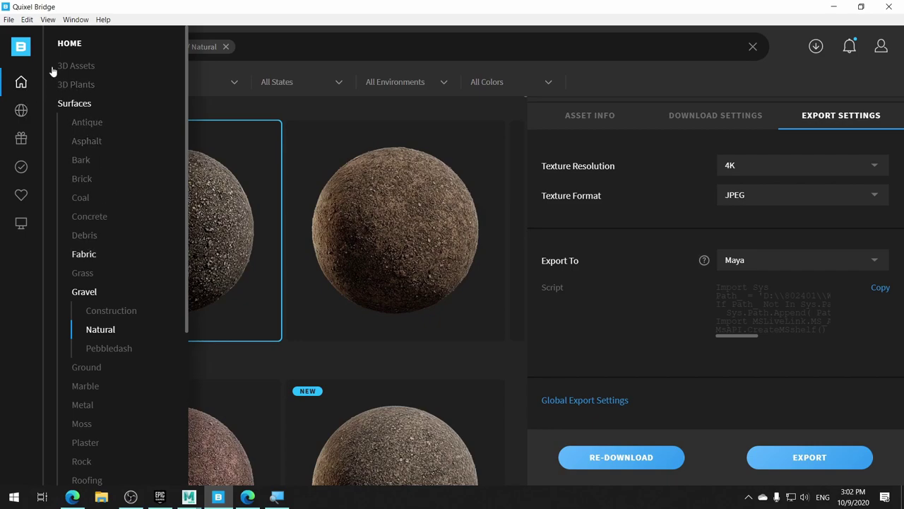
- Navigate to the 3D Assets > Assembly > Tree category
mouse_move(20, 82)
click(64, 68)
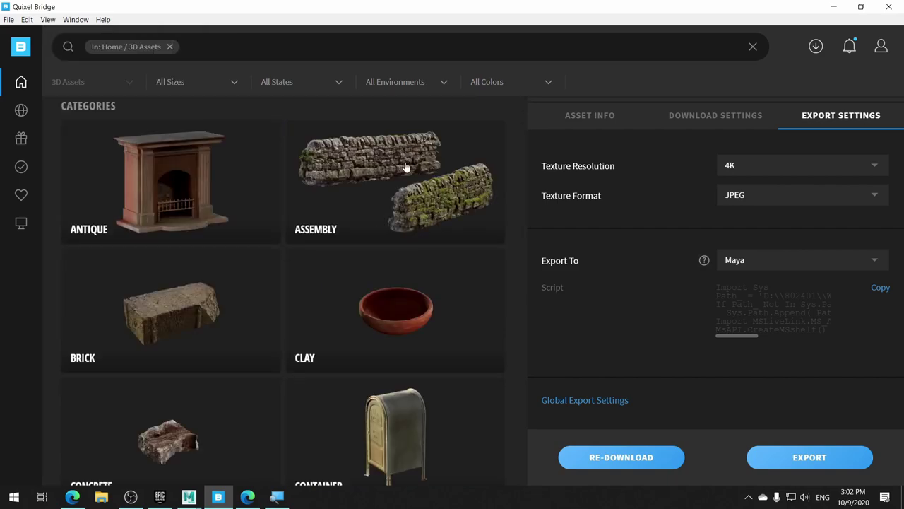
scroll(395, 175, down, 3)
scroll(394, 176, down, 3)
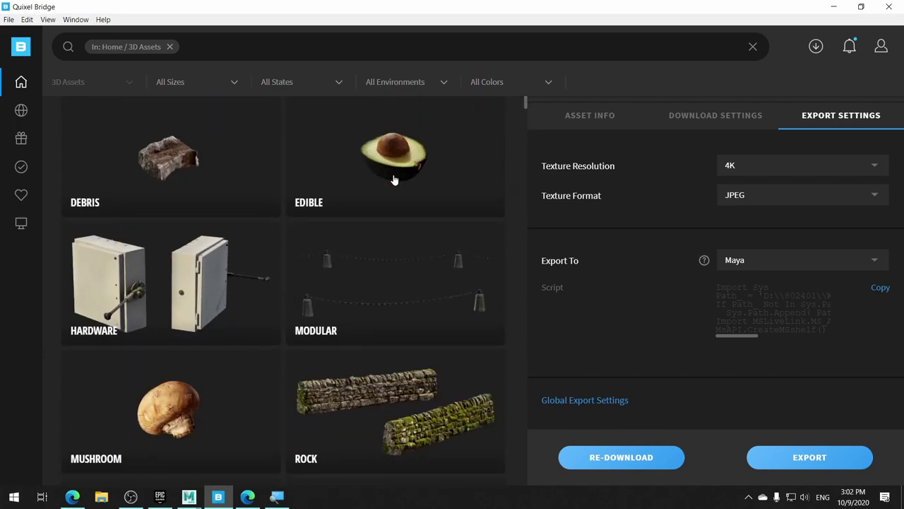
scroll(394, 180, down, 4)
scroll(396, 178, up, 2)
scroll(404, 197, up, 8)
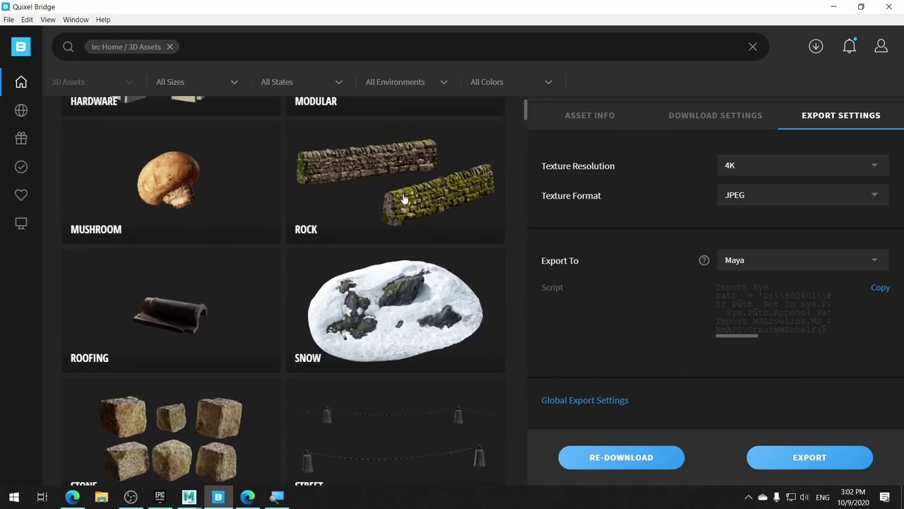
scroll(407, 198, up, 1)
click(413, 169)
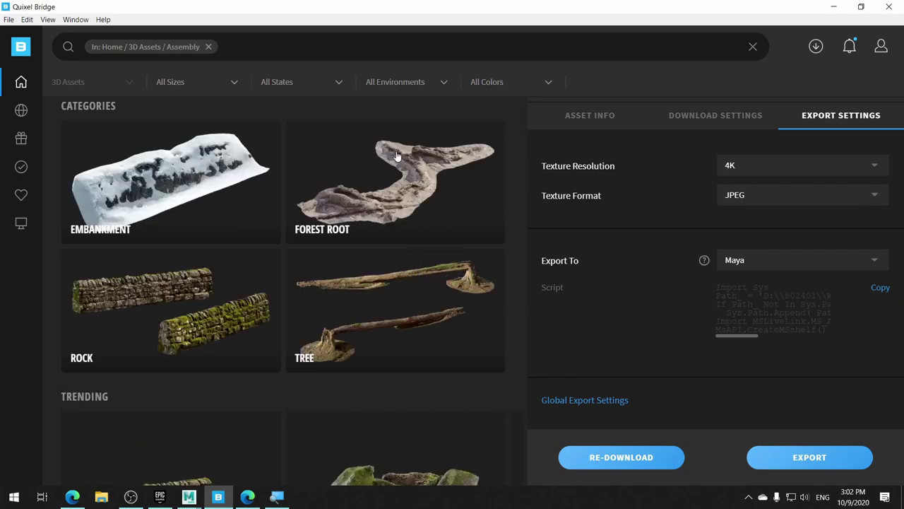
scroll(390, 172, down, 1)
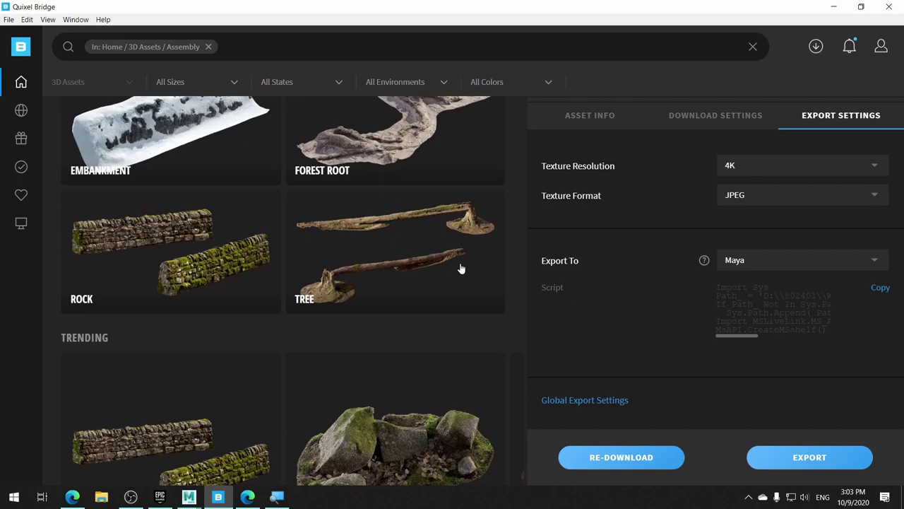
click(399, 232)
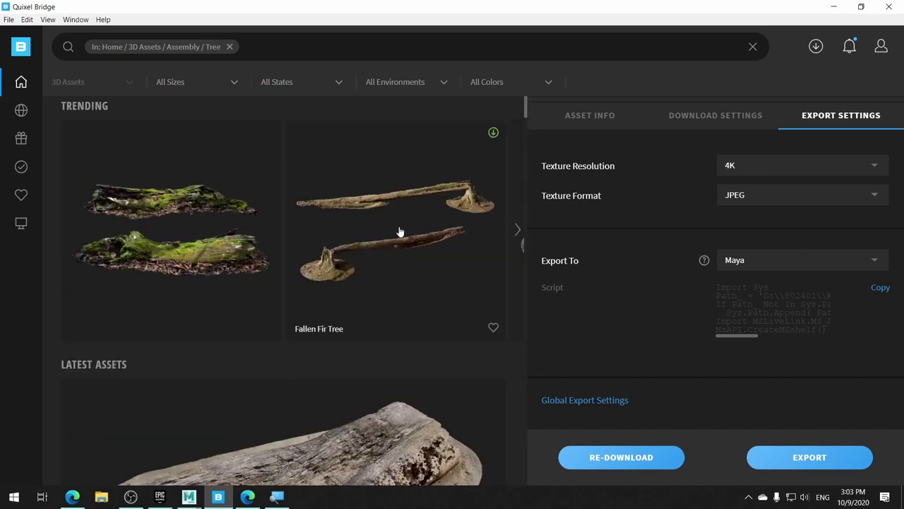
- Find the Wooden Log Assembly among the tree assets and start its download
scroll(399, 233, down, 2)
scroll(399, 233, down, 3)
scroll(333, 236, up, 3)
scroll(327, 236, down, 3)
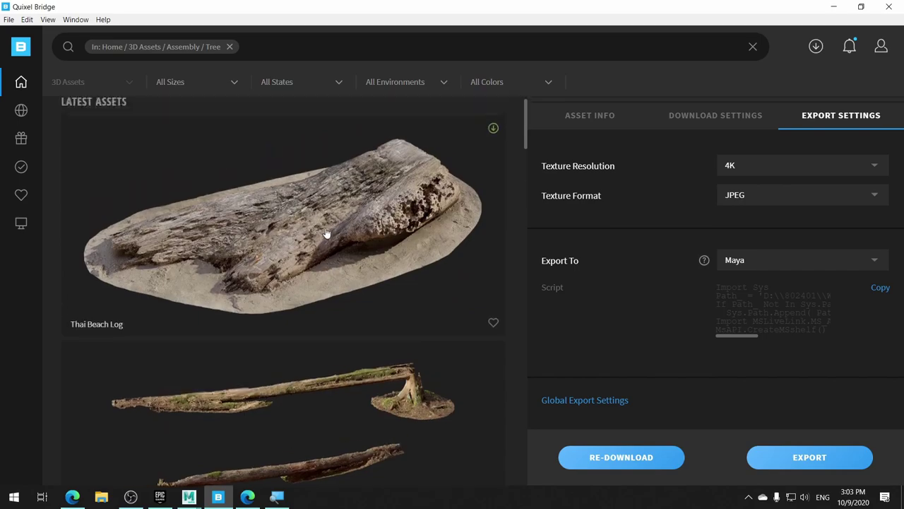
scroll(327, 236, up, 4)
scroll(326, 233, down, 3)
scroll(327, 234, up, 2)
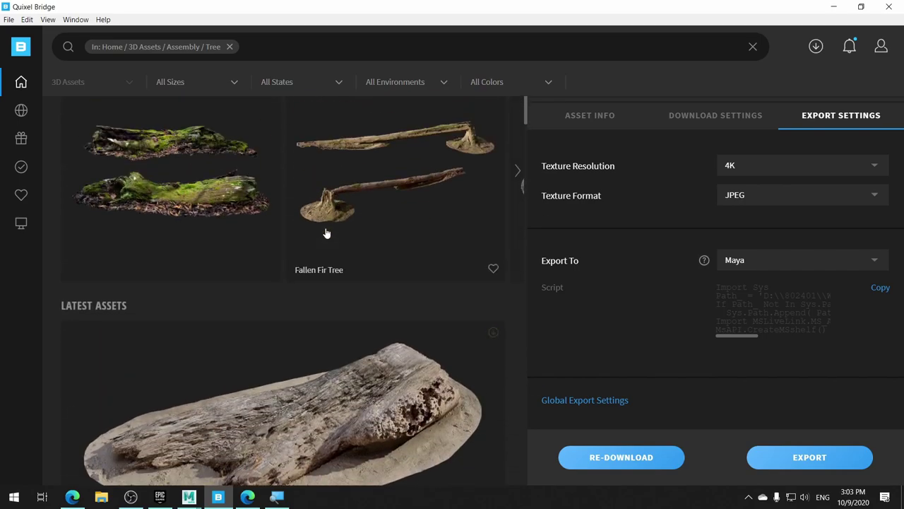
scroll(326, 233, down, 5)
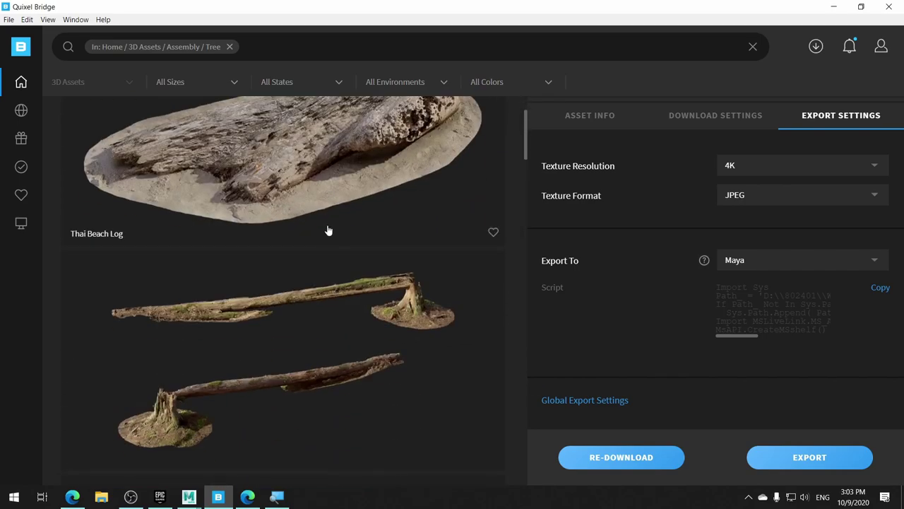
scroll(328, 230, down, 1)
scroll(328, 230, down, 3)
scroll(328, 230, down, 1)
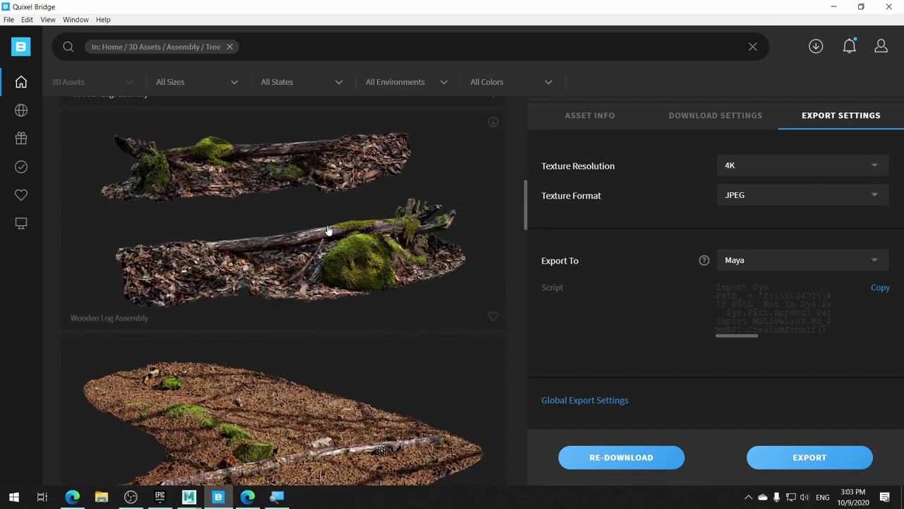
scroll(328, 230, down, 4)
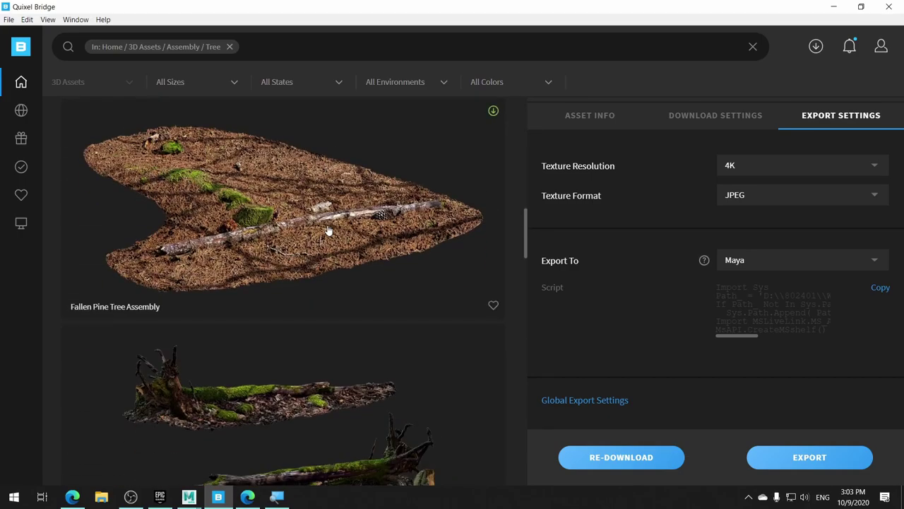
scroll(327, 231, down, 3)
scroll(328, 231, down, 3)
scroll(328, 230, down, 3)
scroll(327, 230, down, 3)
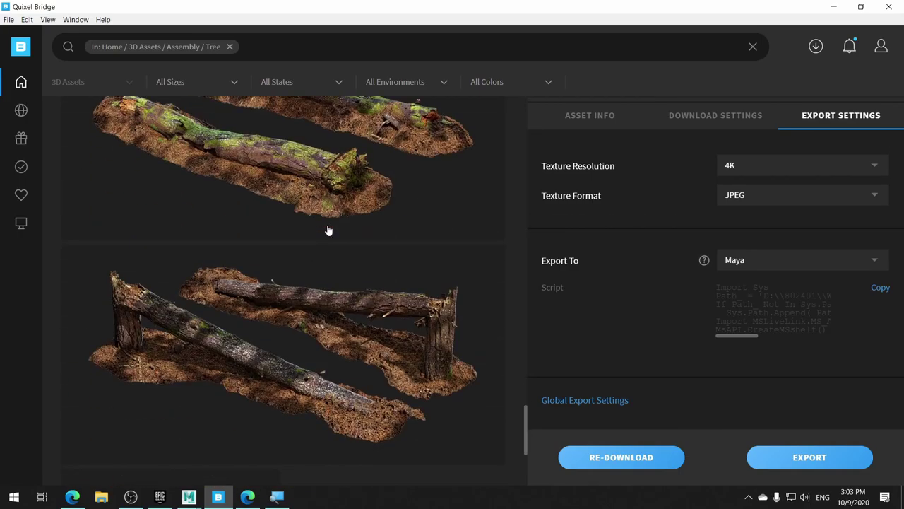
scroll(327, 229, down, 3)
scroll(327, 229, up, 3)
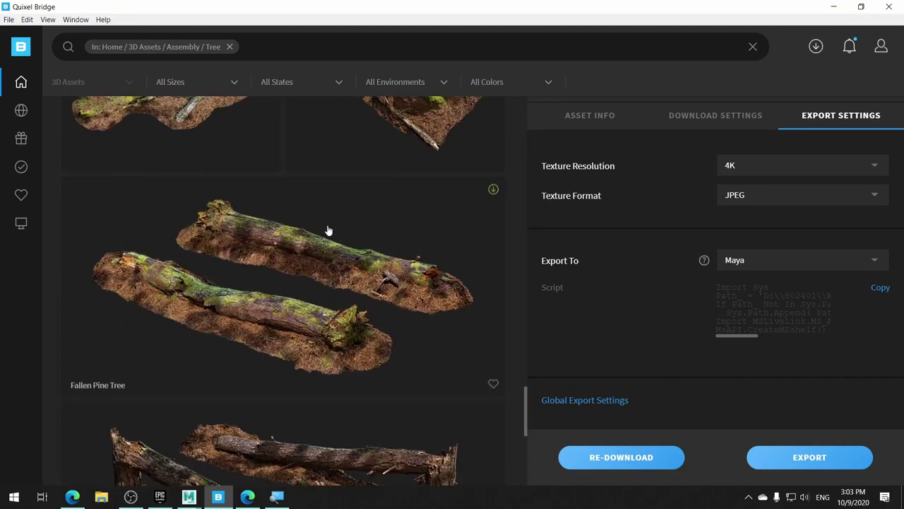
scroll(328, 228, up, 3)
scroll(337, 224, up, 3)
scroll(337, 225, up, 3)
scroll(337, 225, up, 3)
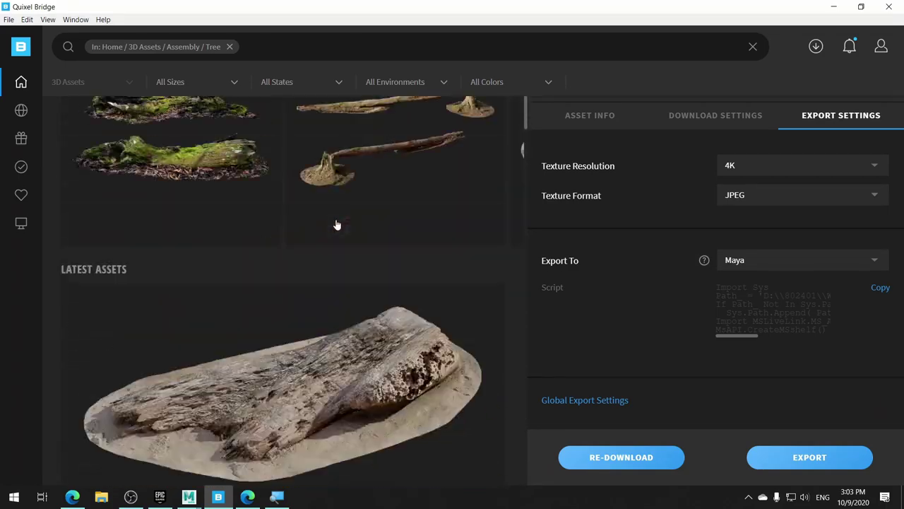
scroll(337, 225, up, 2)
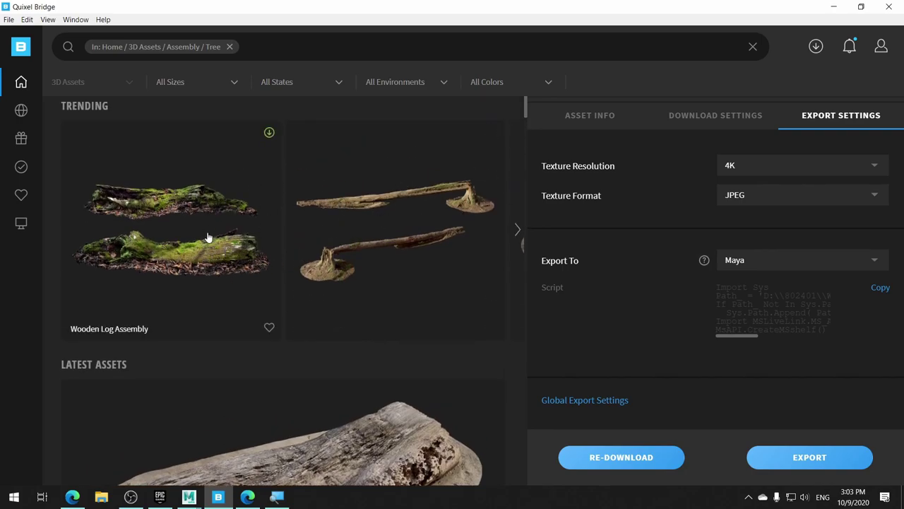
click(180, 234)
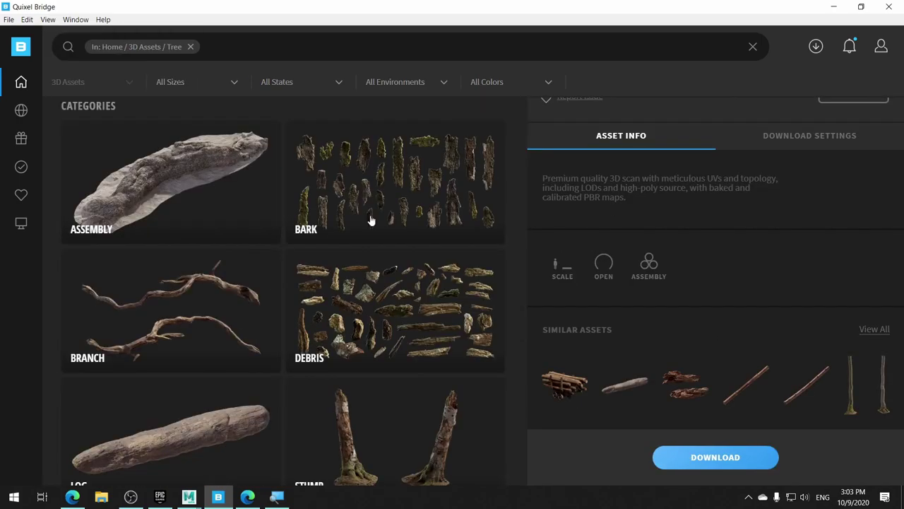
scroll(340, 289, down, 3)
scroll(305, 327, down, 2)
scroll(380, 374, up, 1)
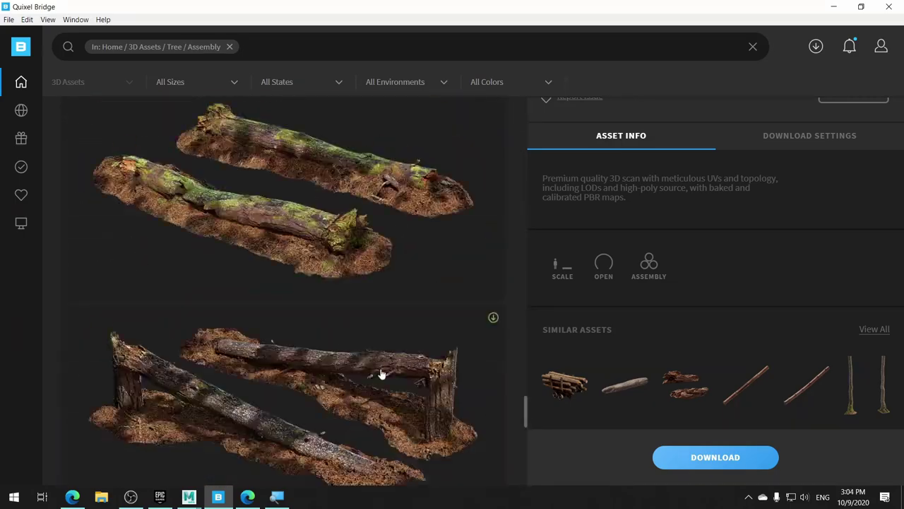
scroll(380, 374, up, 3)
click(493, 145)
scroll(661, 298, down, 3)
scroll(773, 409, down, 2)
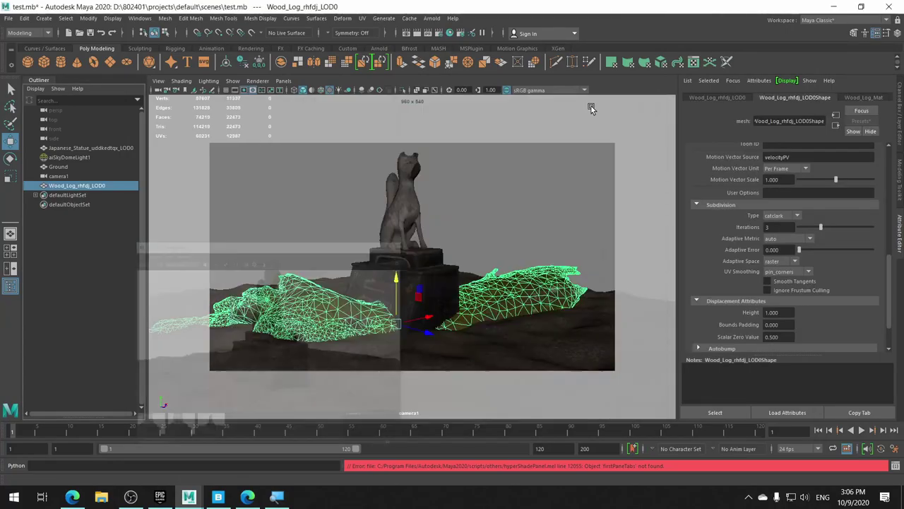
- Split the viewport into camera1 and persp panes, then select the sky dome light for rotating
click(283, 80)
mouse_move(494, 247)
alt+mouse_down()
mouse_move(565, 254)
mouse_move(552, 244)
mouse_move(558, 190)
alt+mouse_up()
right_click(585, 262)
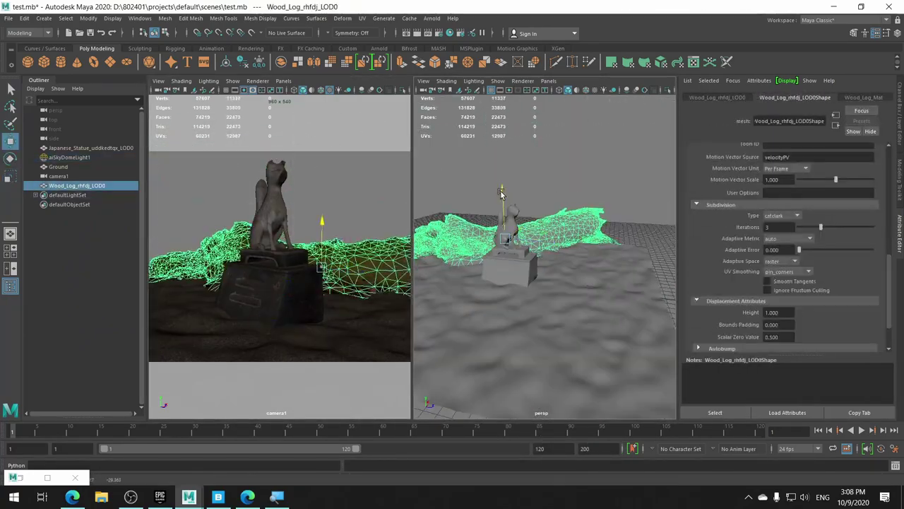
click(558, 190)
key(e)
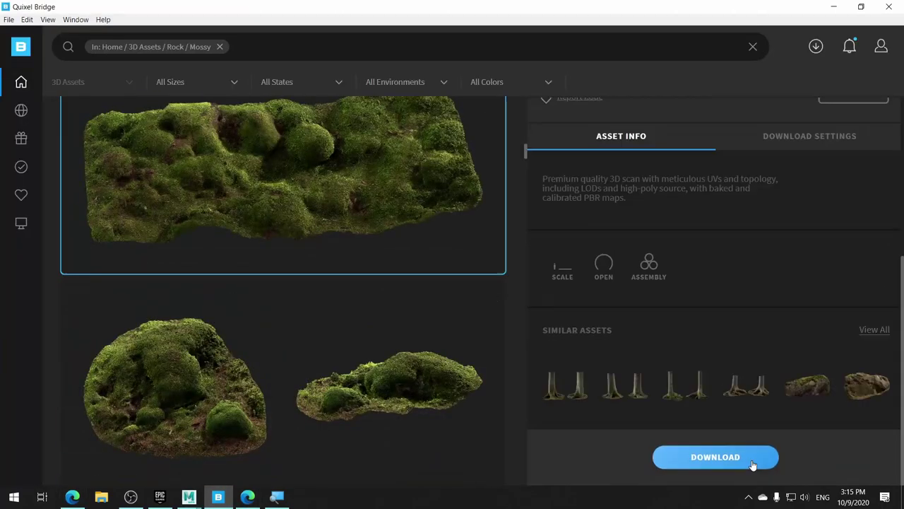
- Download the Mossy Mounds asset from Quixel Bridge and return to Maya to see it imported
click(753, 452)
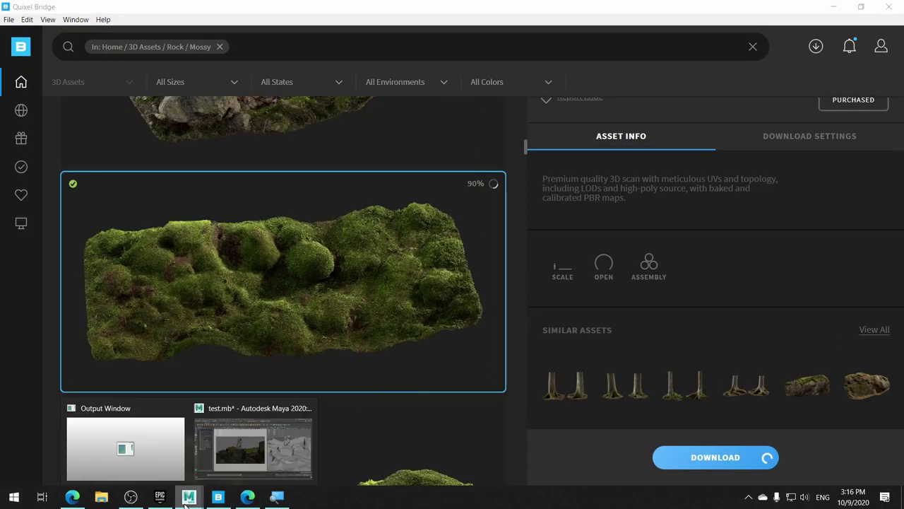
click(214, 447)
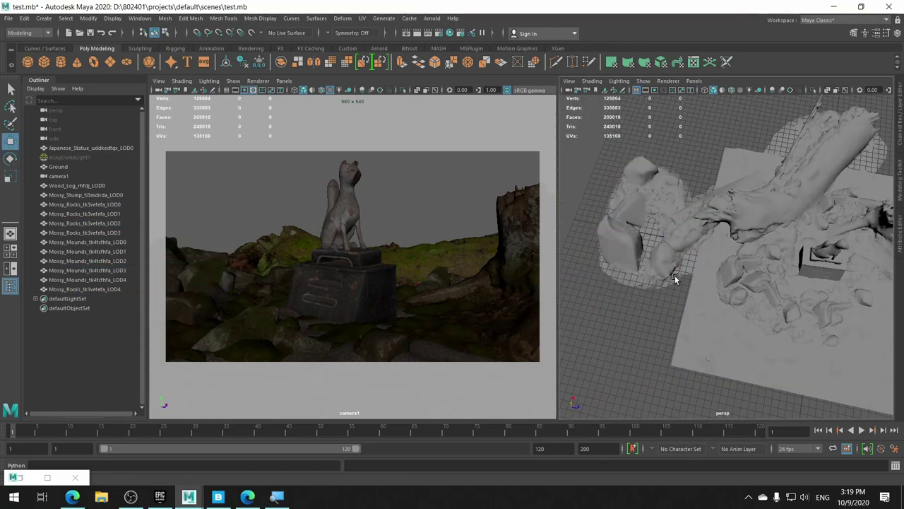
- Switch over to Quixel Bridge to browse moss assets
click(218, 499)
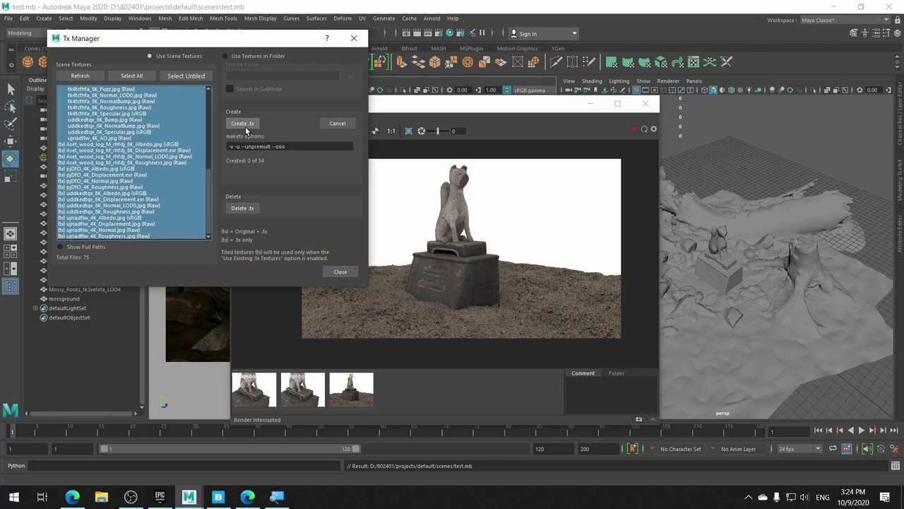
- Select the untiled textures in TX Manager, review the list, and close it without converting
click(186, 76)
scroll(138, 194, up, 3)
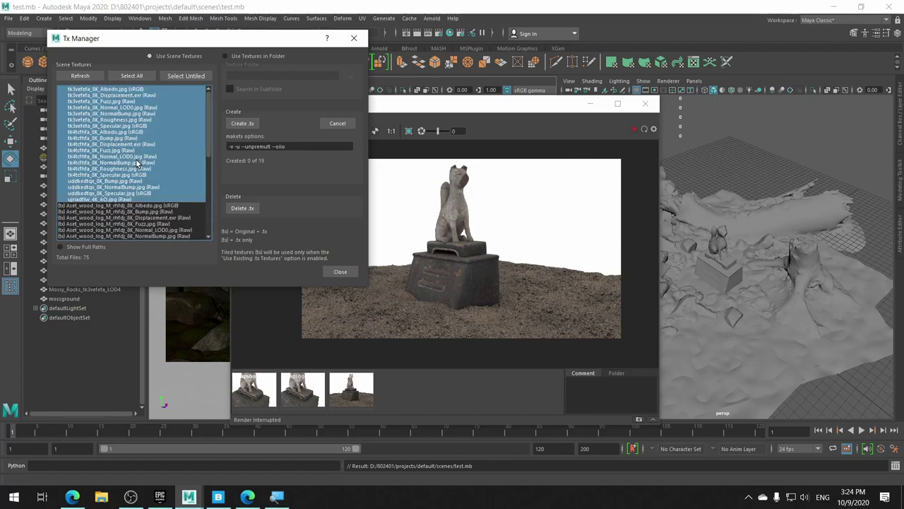
scroll(136, 160, down, 1)
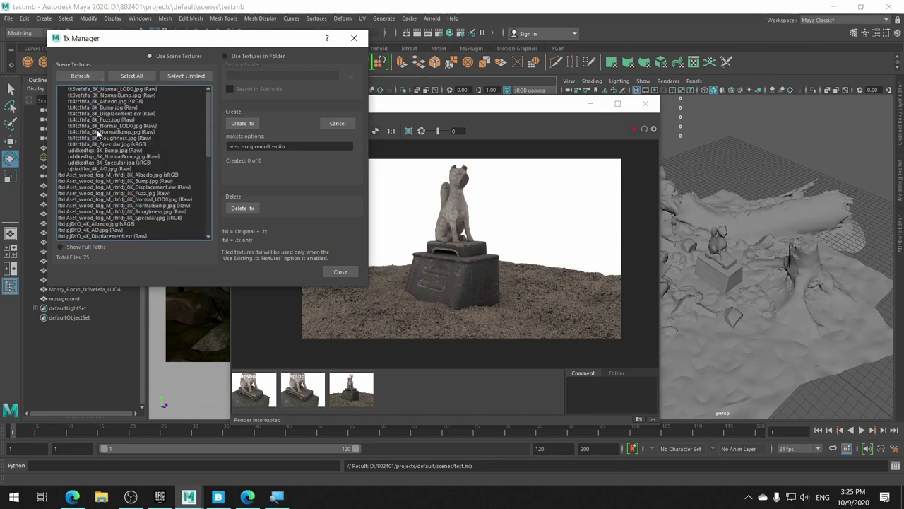
scroll(97, 129, down, 2)
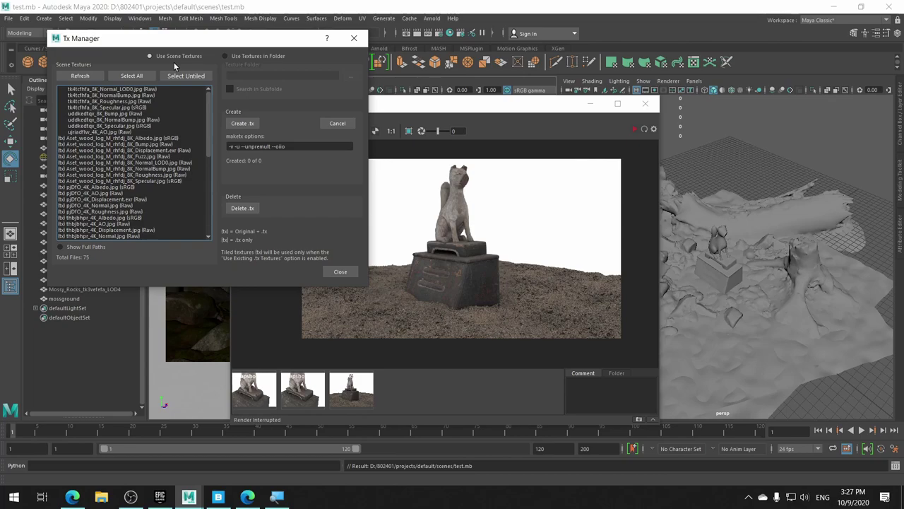
click(626, 106)
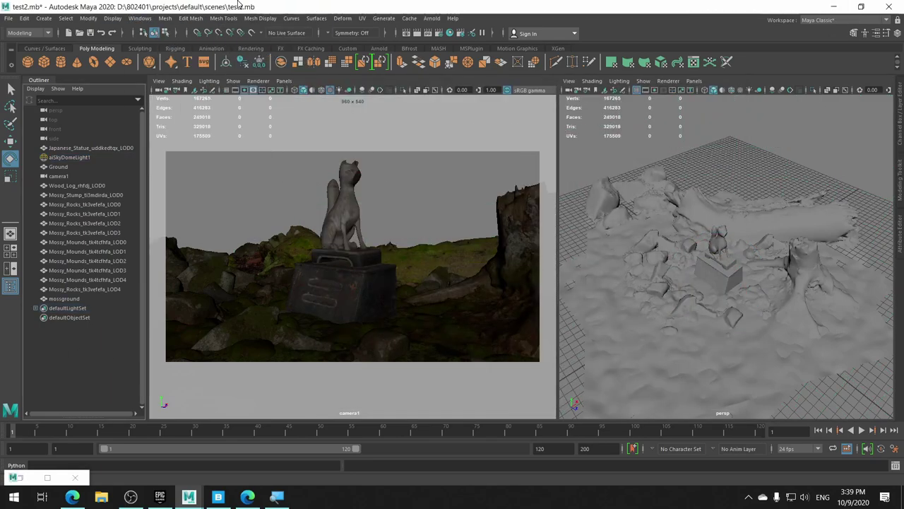
- Restore the Arnold RenderView and display the Snapshot_04 mossy-rocks render
click(22, 480)
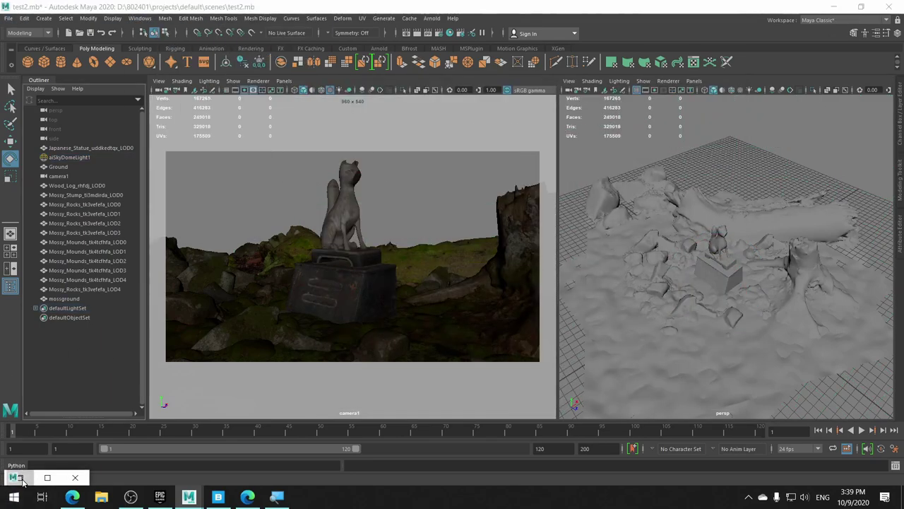
click(432, 380)
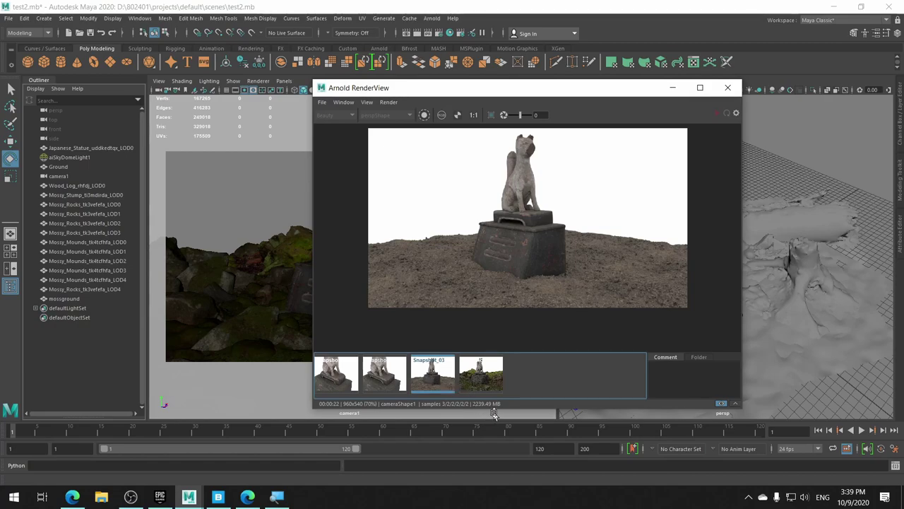
click(493, 380)
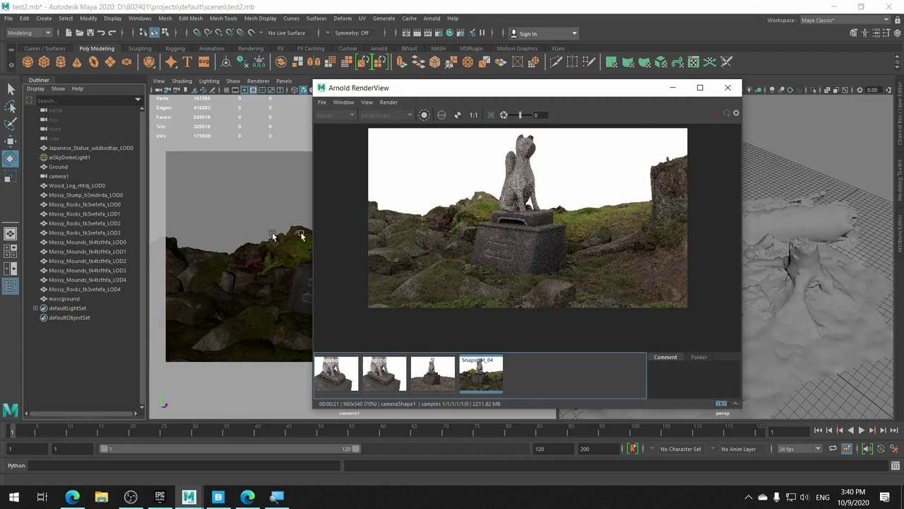
- Select aiSkyDomeLight1 and open its settings in the Attribute Editor
click(91, 158)
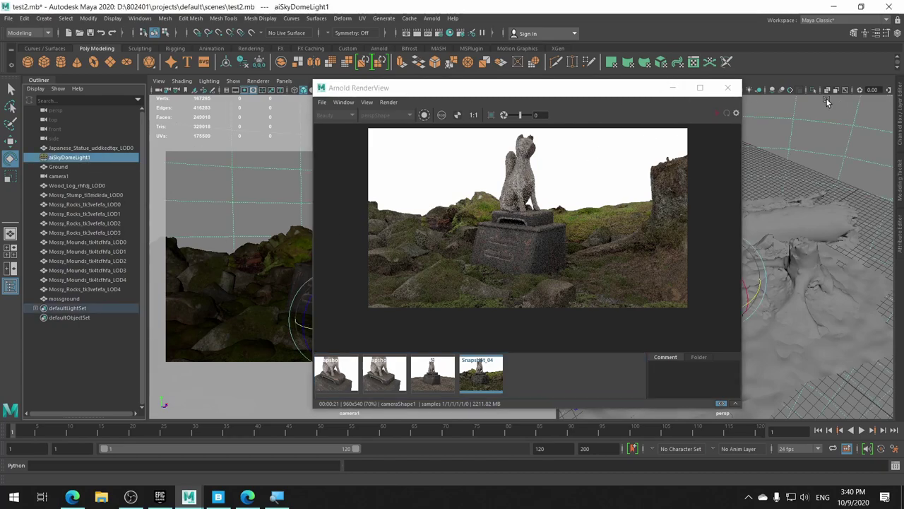
drag(591, 94, 452, 74)
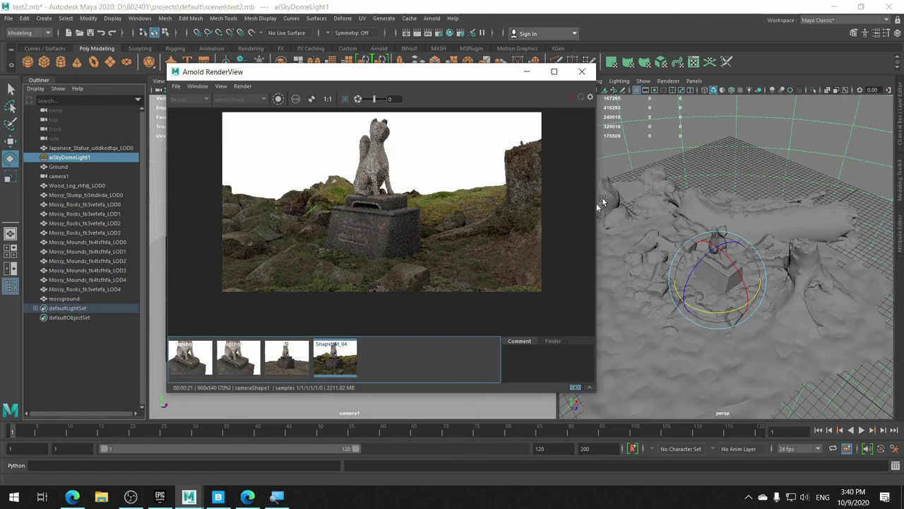
click(893, 239)
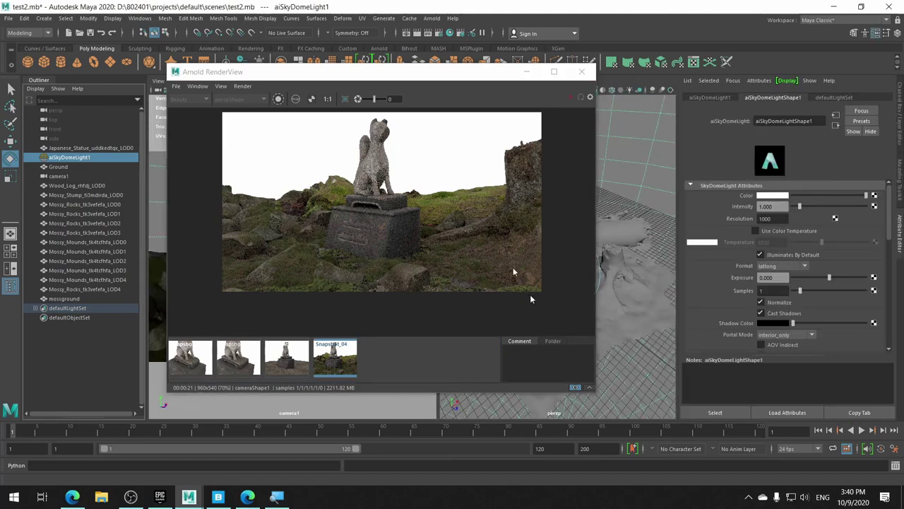
- View the Mossy Forest HDRI page on HDRI Haven in the browser
click(72, 497)
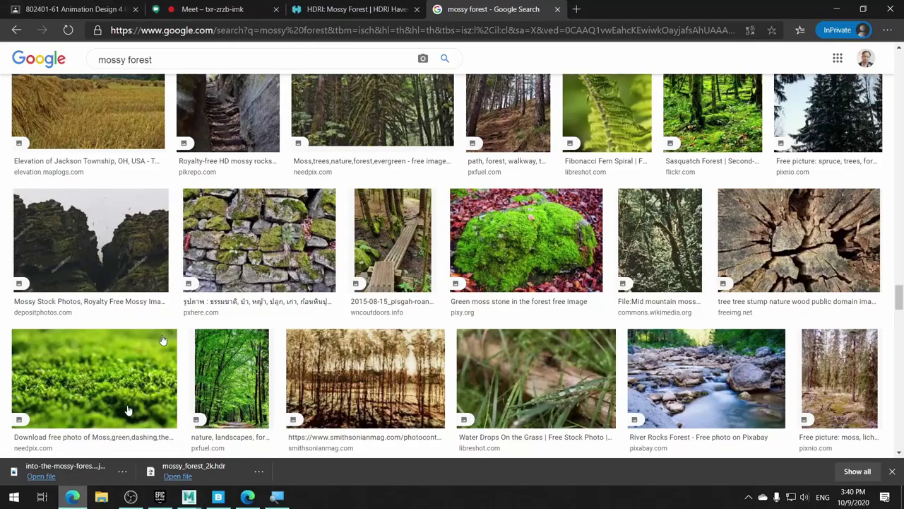
click(405, 8)
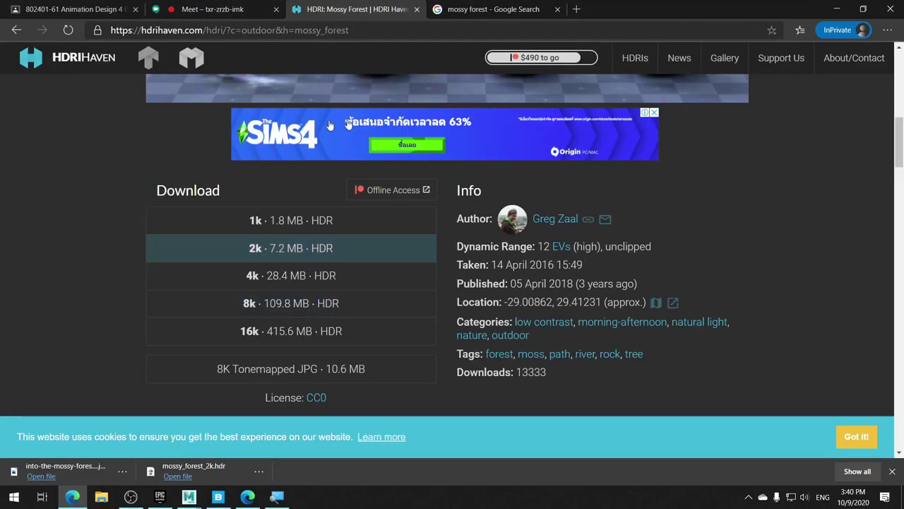
scroll(257, 153, up, 3)
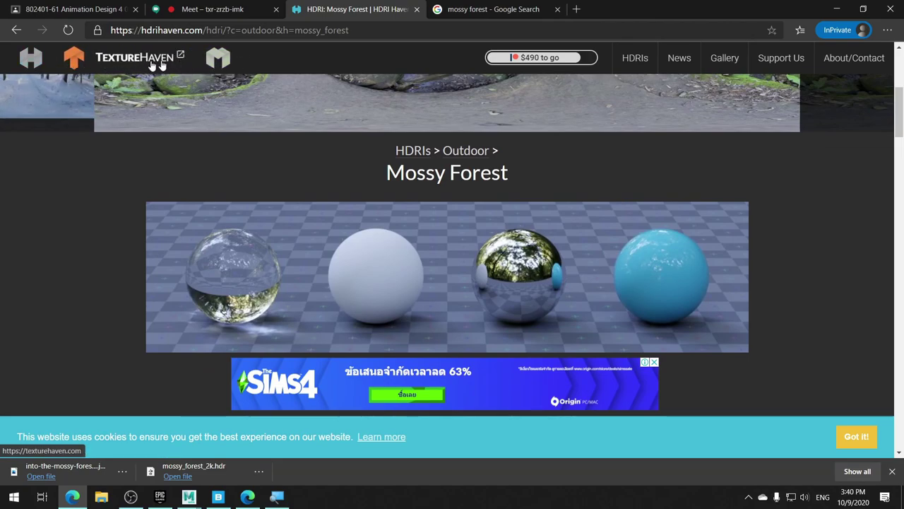
- Open 3D Model Haven in a new tab, browse its models page, then close it
right_click(208, 65)
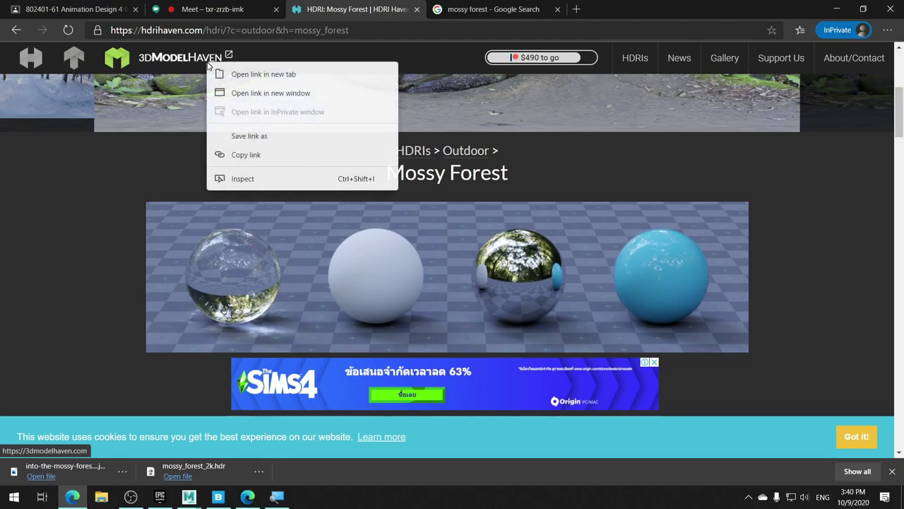
click(263, 74)
click(474, 9)
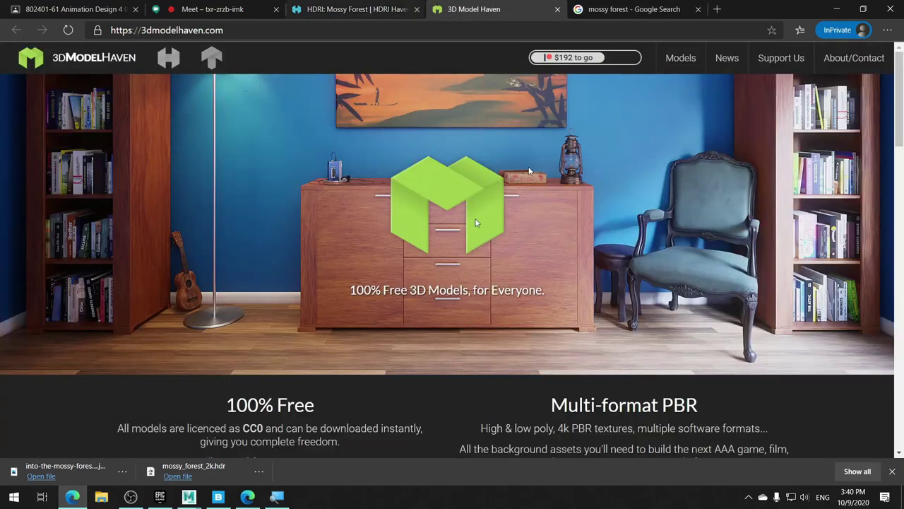
scroll(476, 222, down, 3)
scroll(452, 212, down, 3)
scroll(424, 205, down, 4)
scroll(412, 198, down, 3)
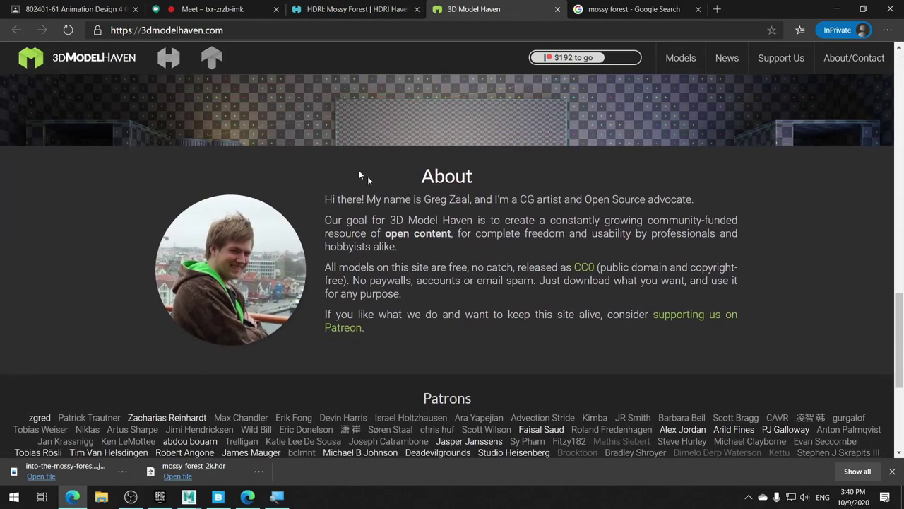
click(680, 58)
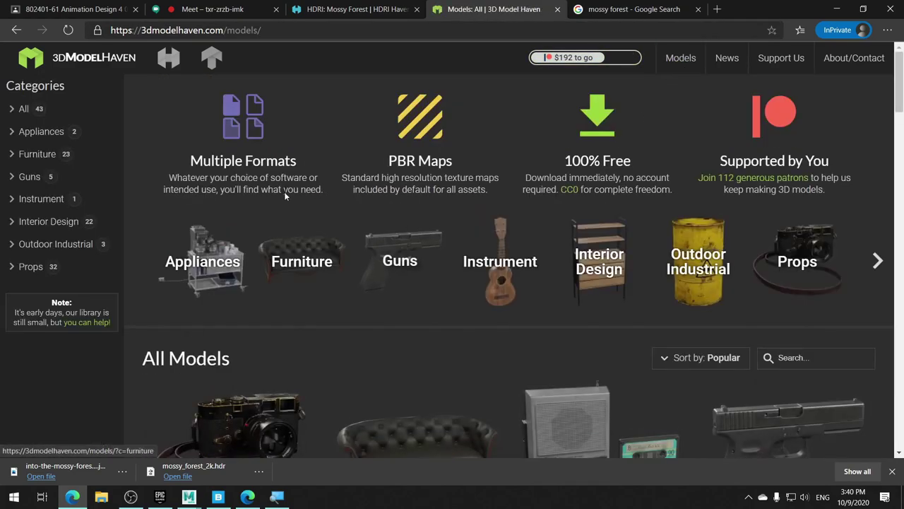
scroll(511, 270, down, 2)
scroll(414, 270, down, 3)
scroll(339, 288, up, 2)
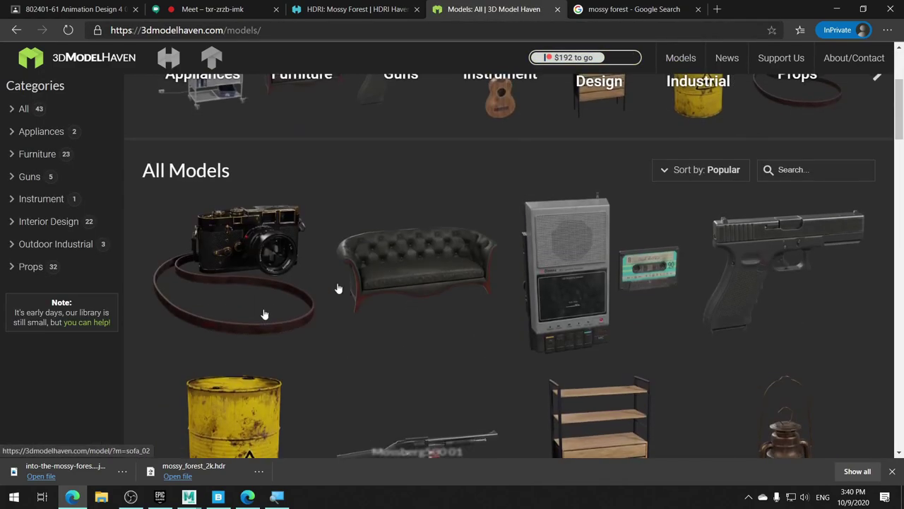
click(558, 9)
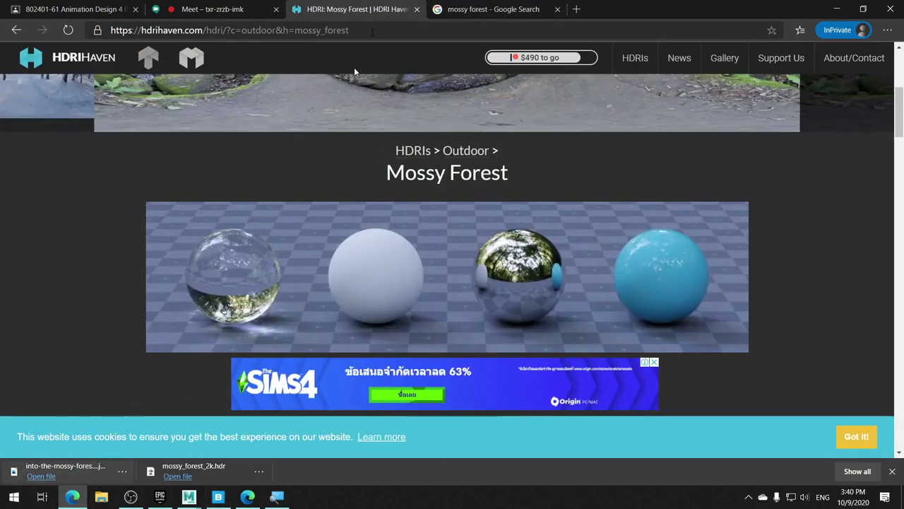
- Return to the Mossy Forest panorama, then restore the Maya window
click(205, 9)
click(326, 13)
scroll(443, 224, up, 4)
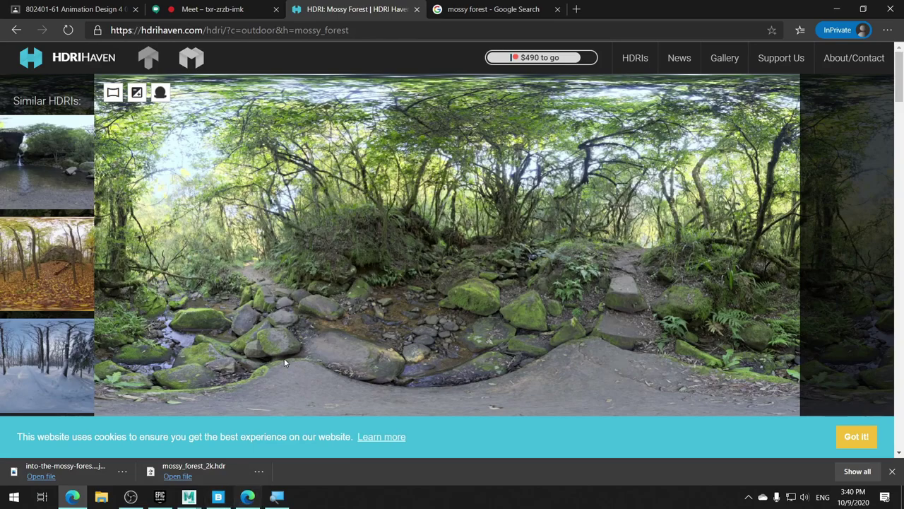
click(189, 497)
click(253, 468)
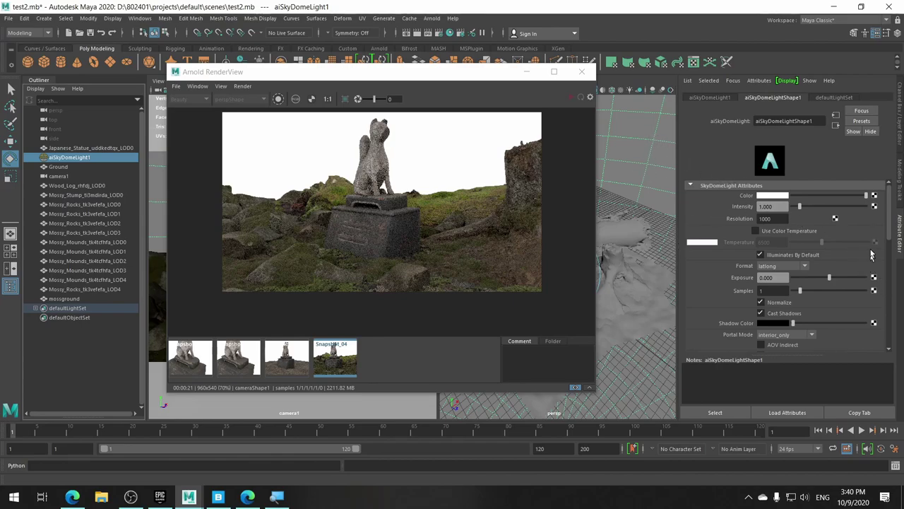
- Load into-the-mossy-forest-1995896951.jpg as a File texture on the sky dome light's Color
click(874, 196)
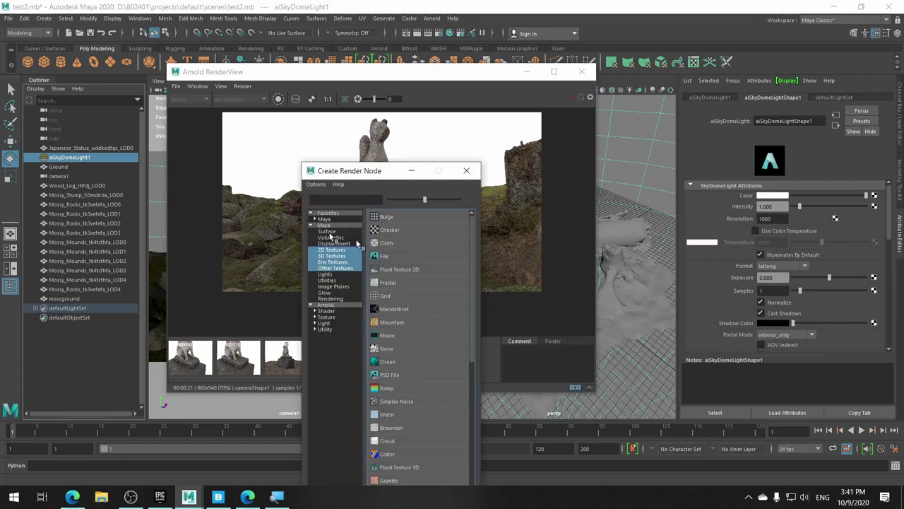
click(404, 257)
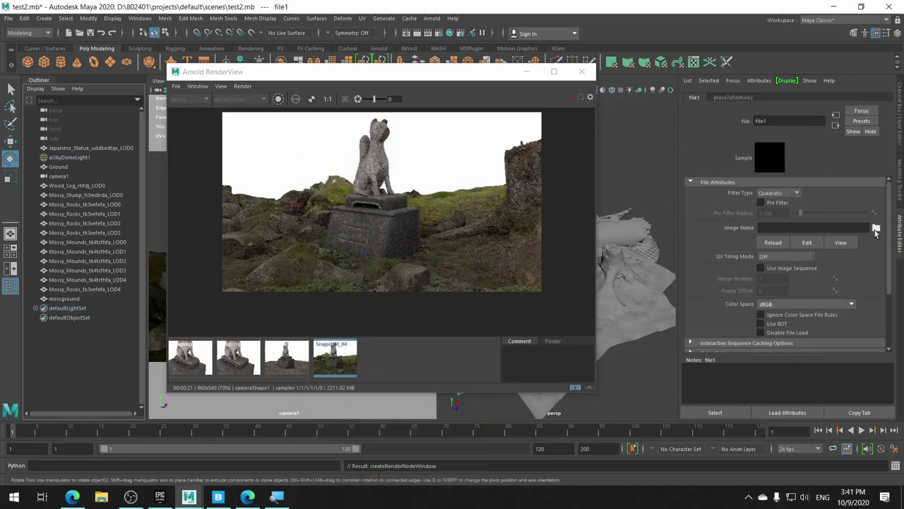
click(876, 229)
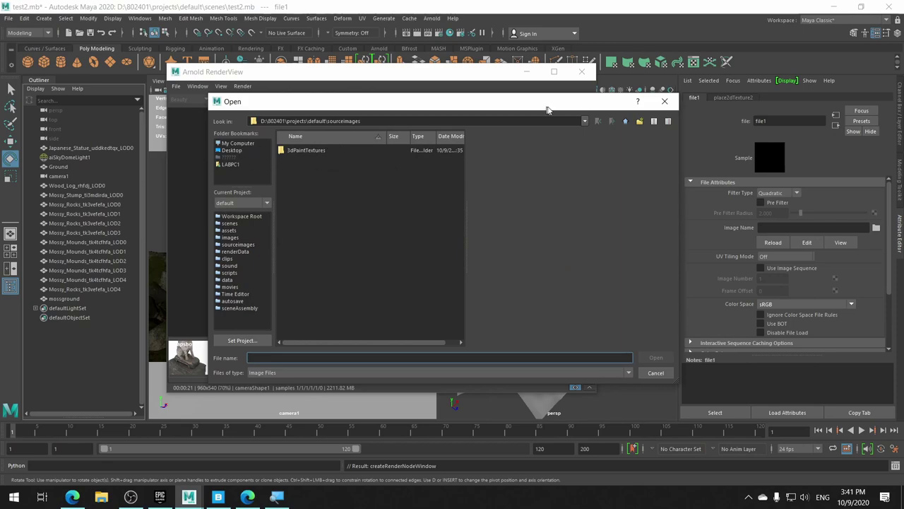
click(627, 122)
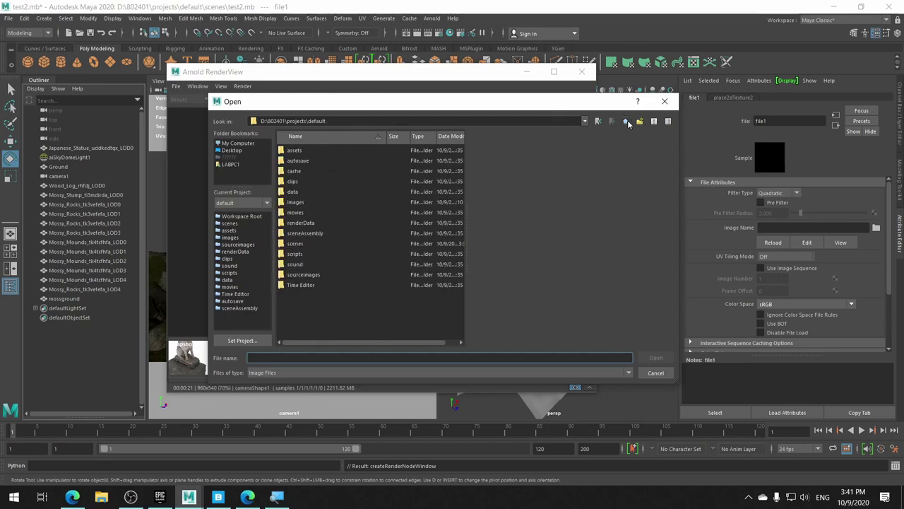
click(627, 121)
click(337, 161)
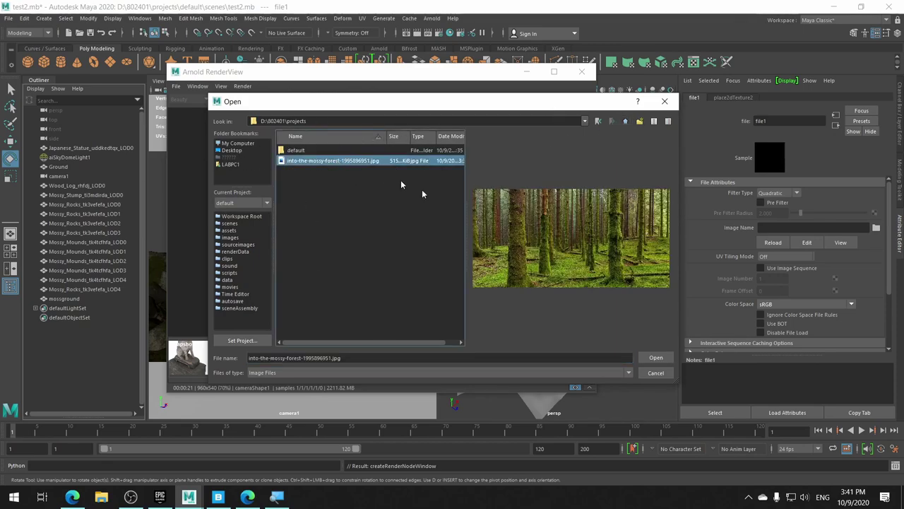
click(657, 358)
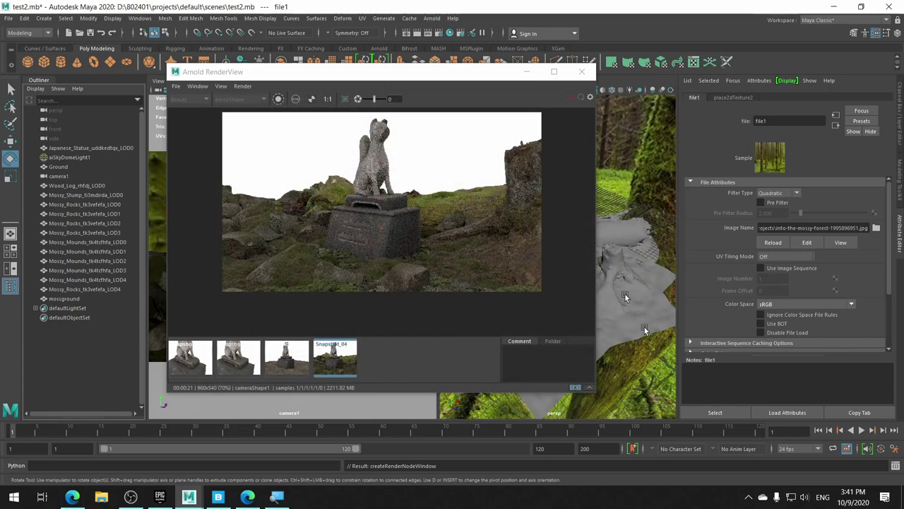
click(340, 369)
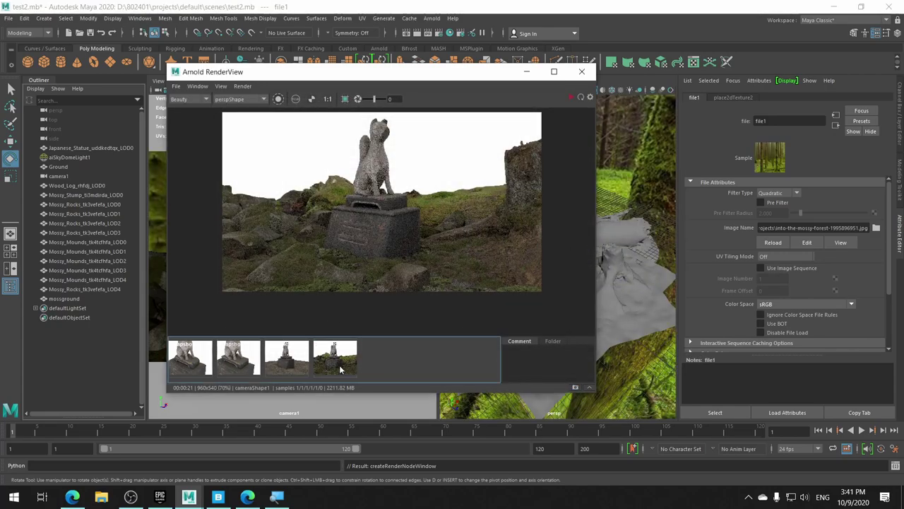
- Re-render with the forest backdrop and tune the sky dome exposure, settling on 0.526
click(572, 100)
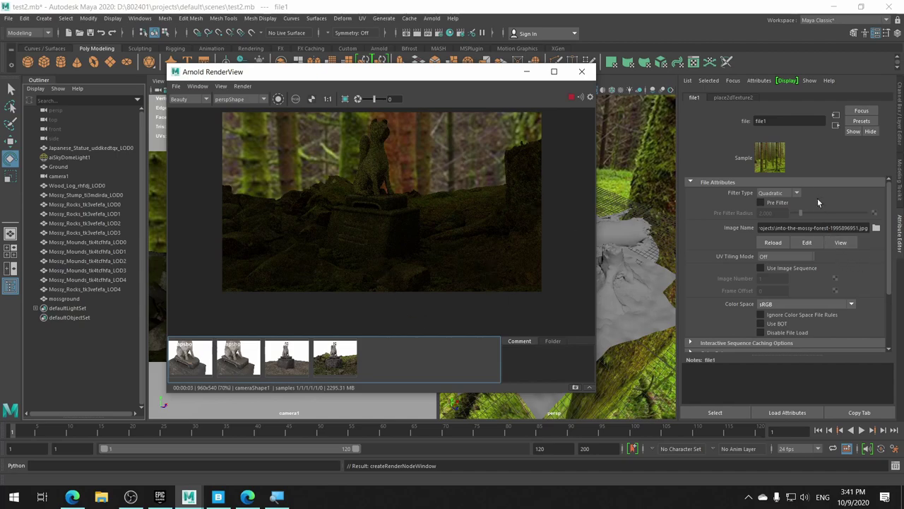
click(838, 125)
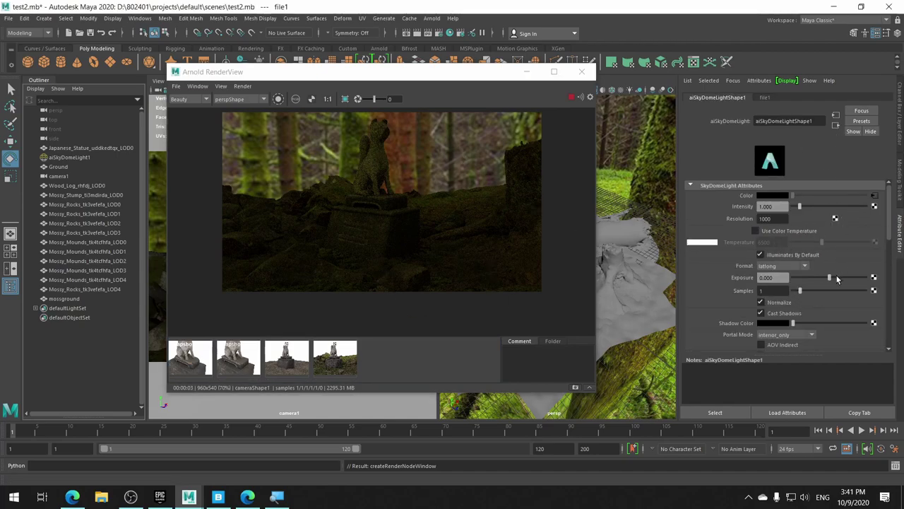
drag(837, 279, 843, 279)
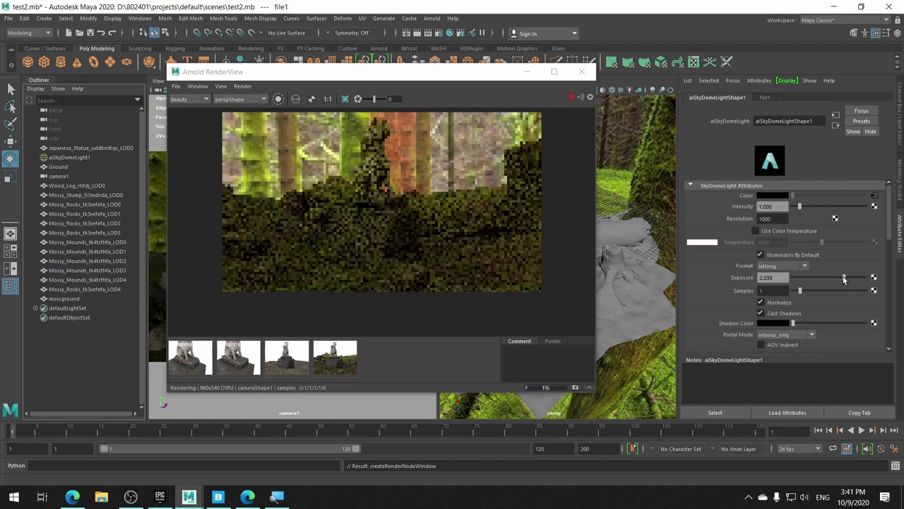
mouse_move(844, 279)
mouse_down()
mouse_move(854, 279)
mouse_move(843, 279)
mouse_up()
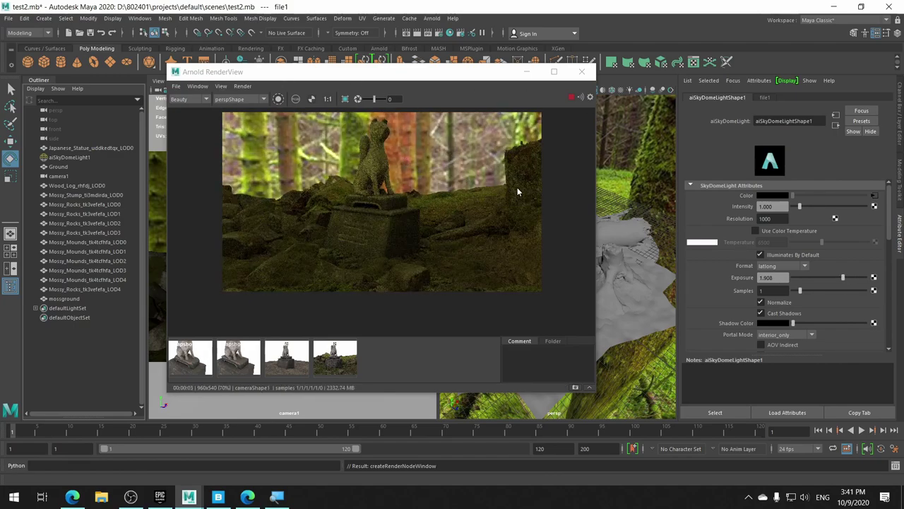
click(830, 277)
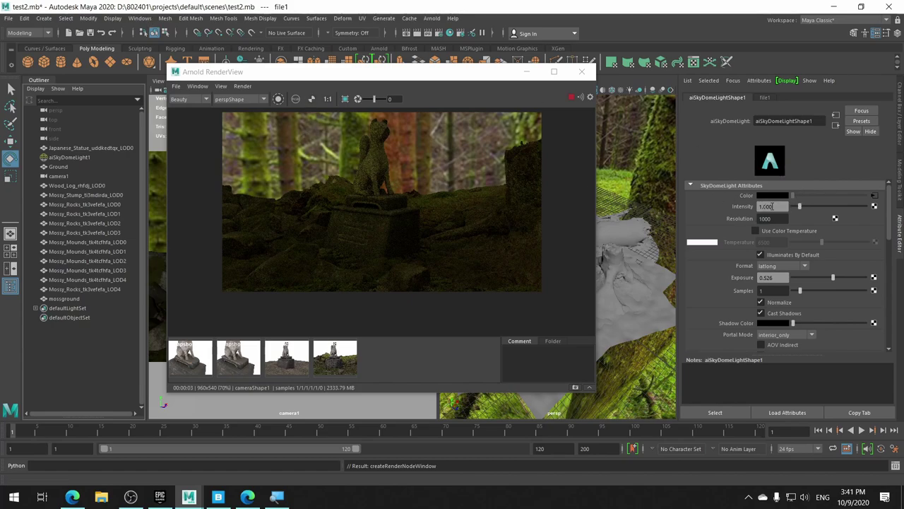
scroll(873, 256, down, 3)
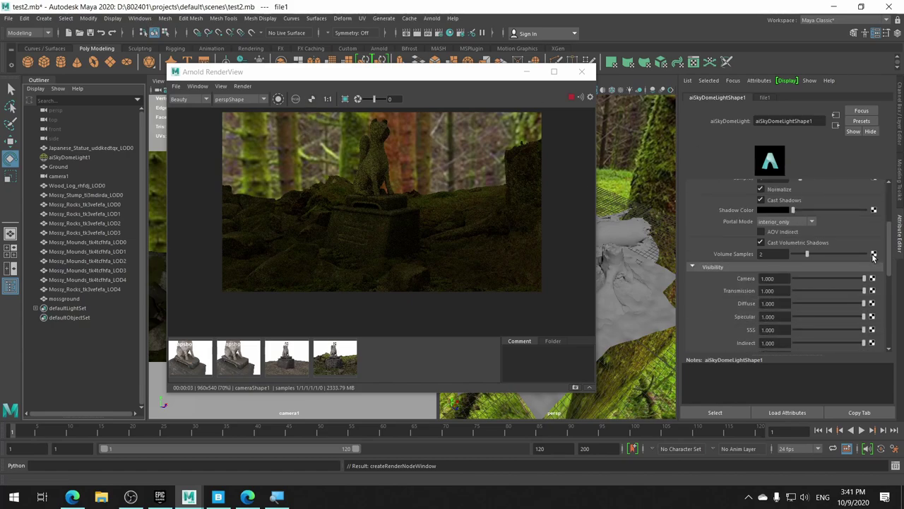
- Hide the sky dome from the camera, check its forest texture, and set Resolution to 2000
drag(811, 279, 791, 279)
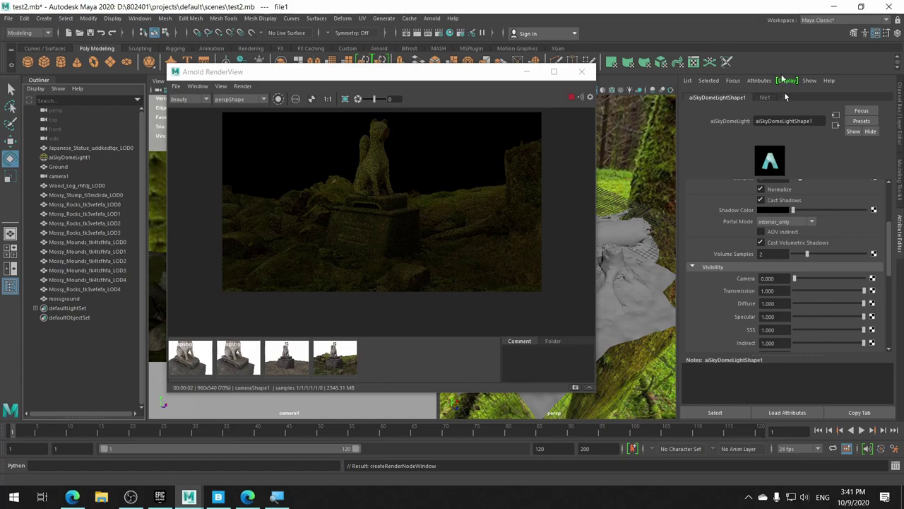
scroll(845, 285, up, 4)
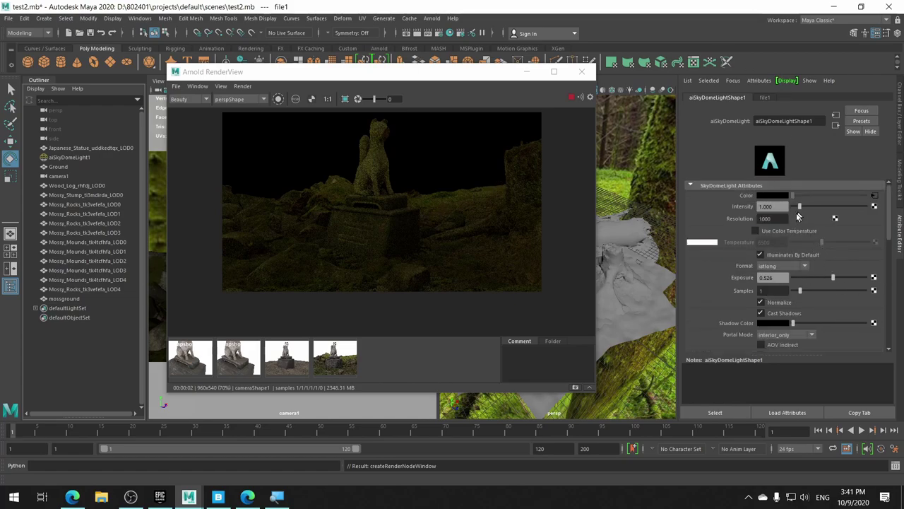
click(875, 197)
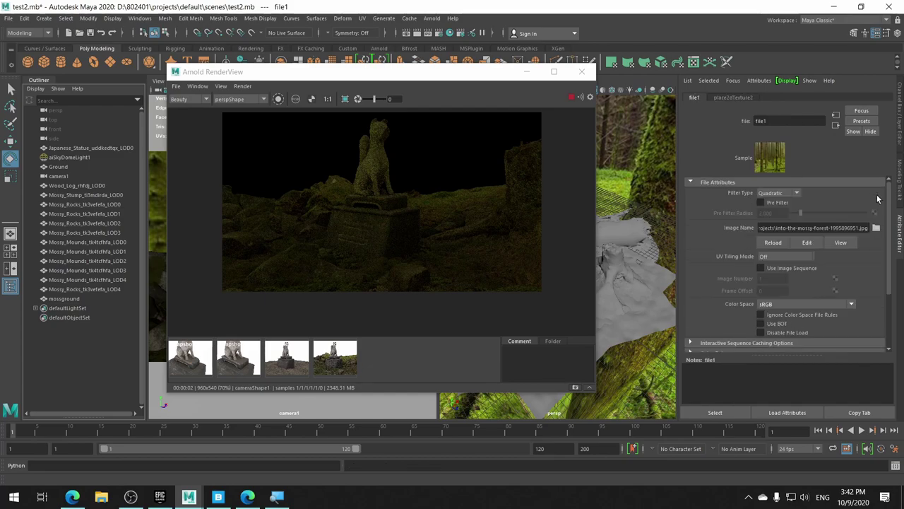
click(835, 125)
text(20)
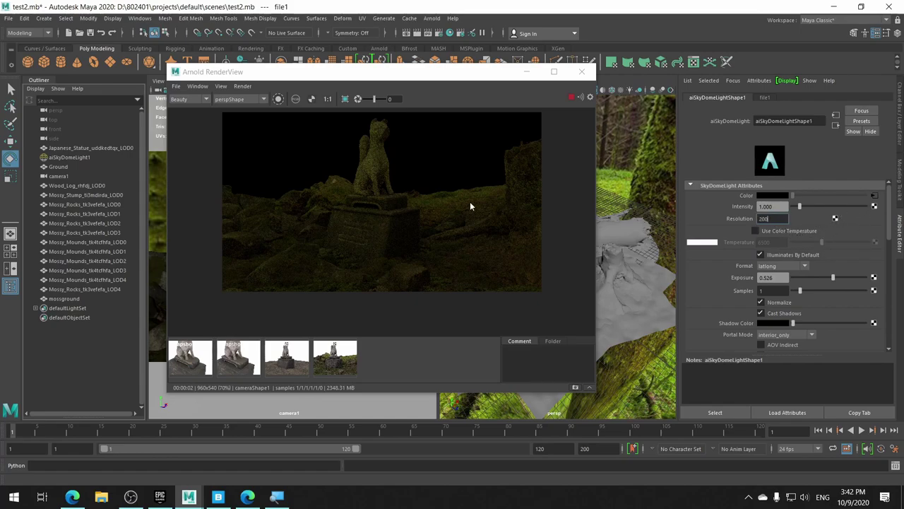
text(0)
key(Return)
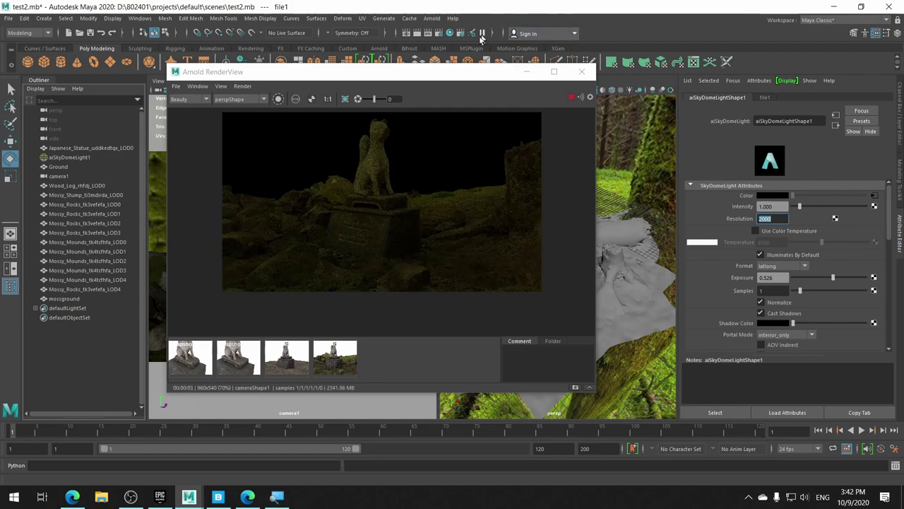
- Check the Arnold Render Settings sampling, then bring up Arnold's list of lights
click(443, 37)
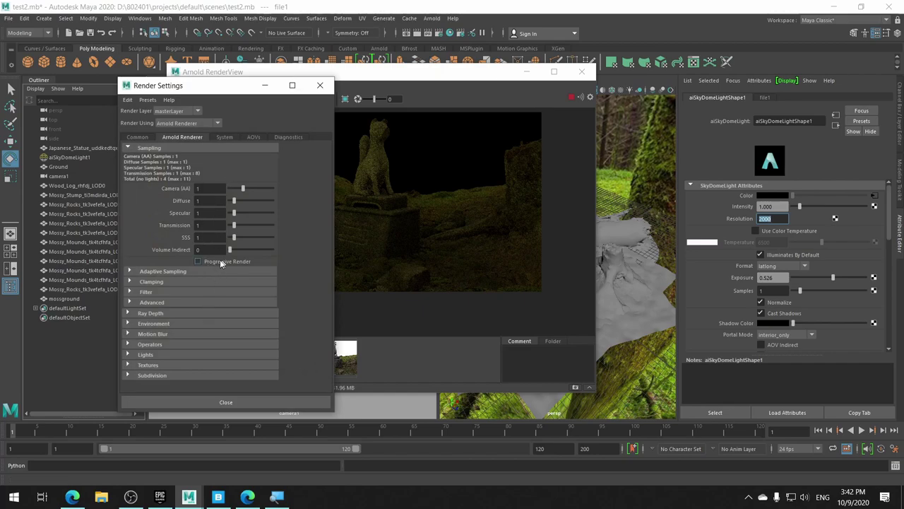
click(319, 85)
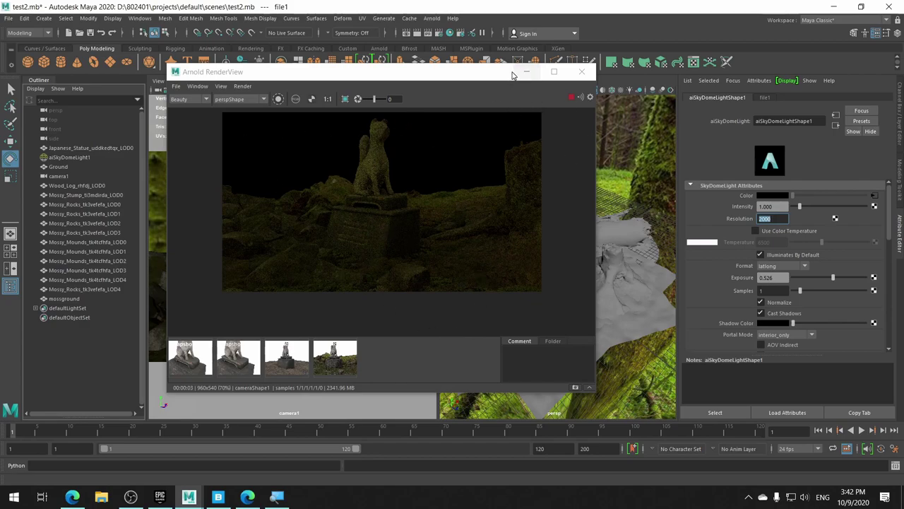
click(431, 19)
mouse_move(441, 66)
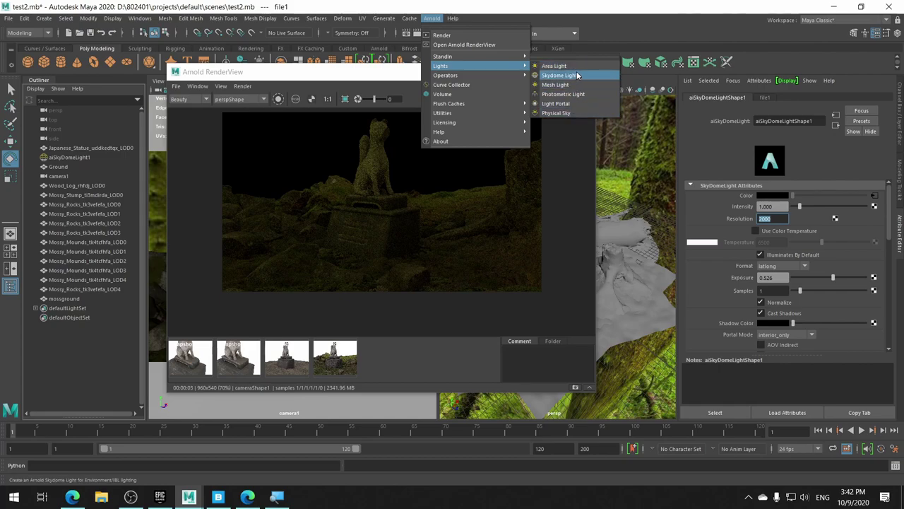
- Create an Arnold area light and scale it up uniformly
click(578, 67)
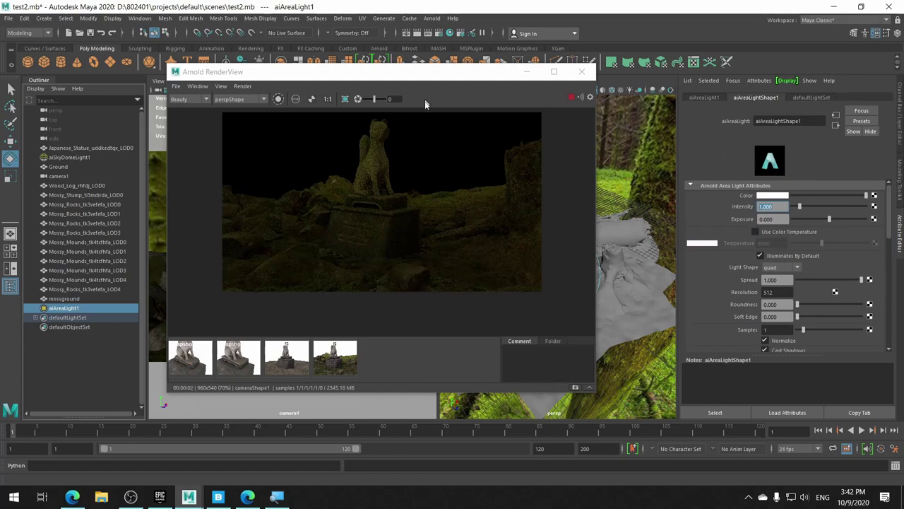
mouse_move(379, 80)
mouse_down()
mouse_move(597, 118)
mouse_move(268, 147)
mouse_up()
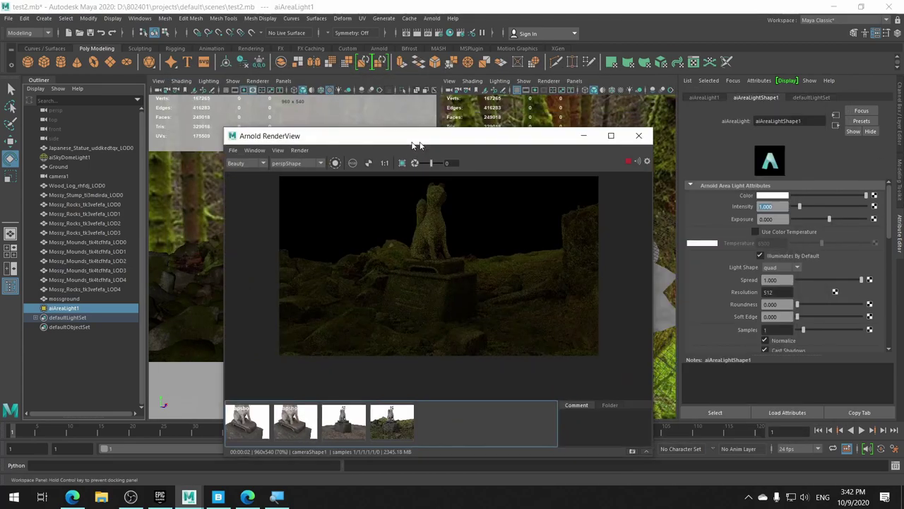
click(571, 82)
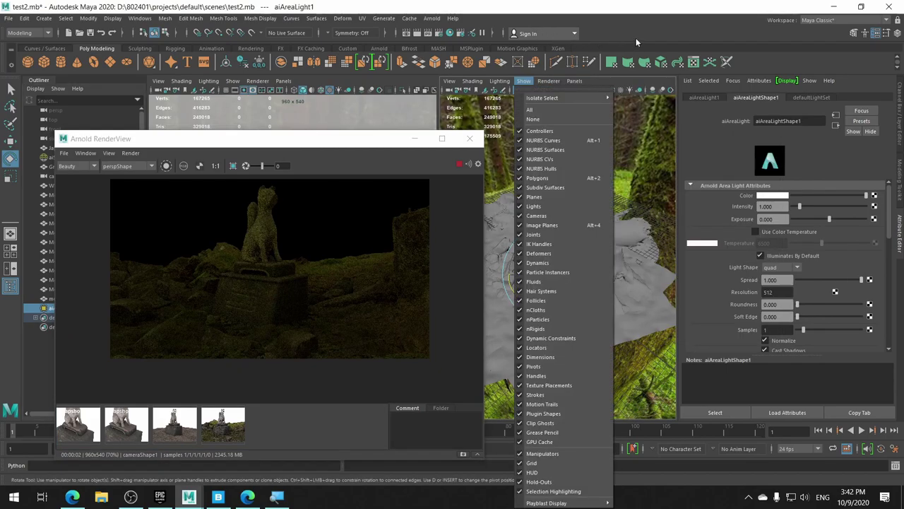
click(598, 204)
key(r)
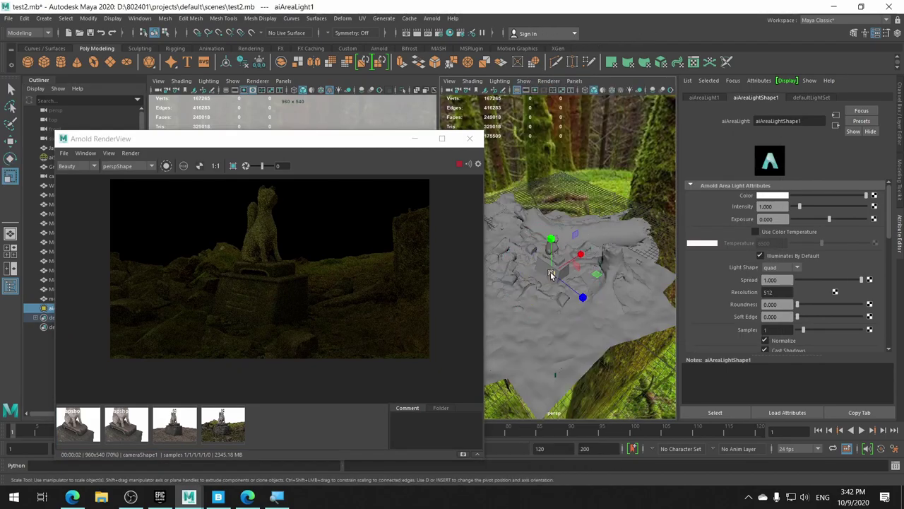
drag(551, 274, 583, 274)
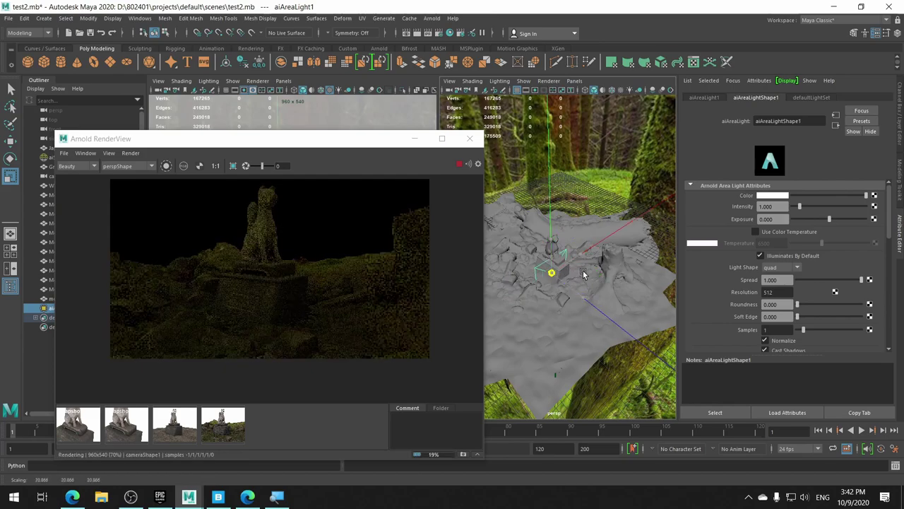
key(w)
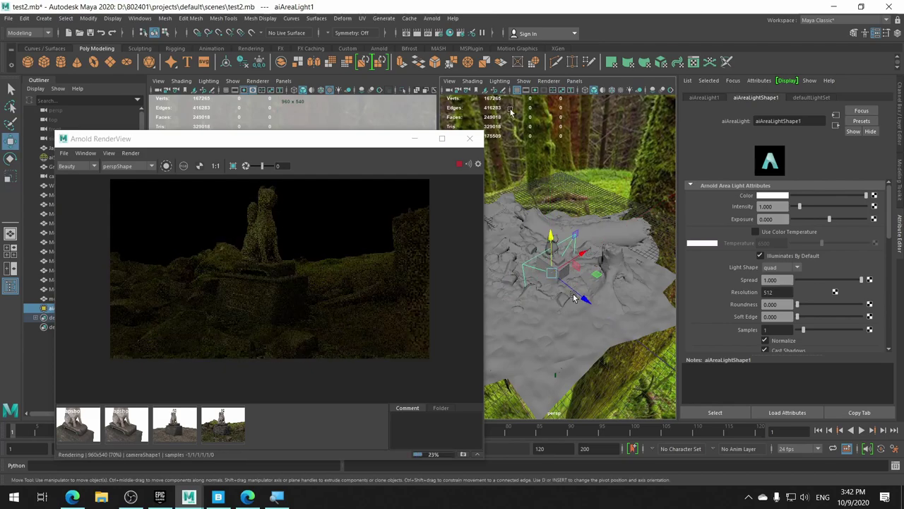
- Look through the area light and tumble it to aim down at the mossy ground
click(574, 80)
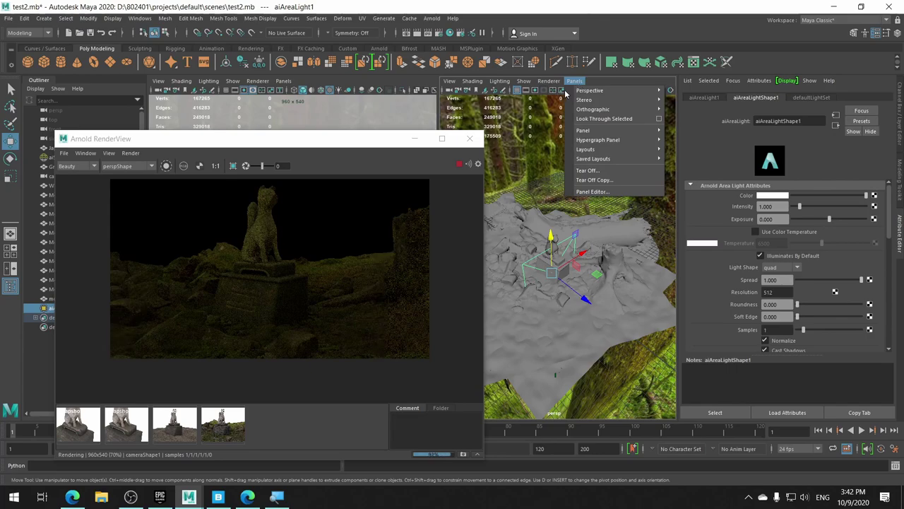
click(608, 118)
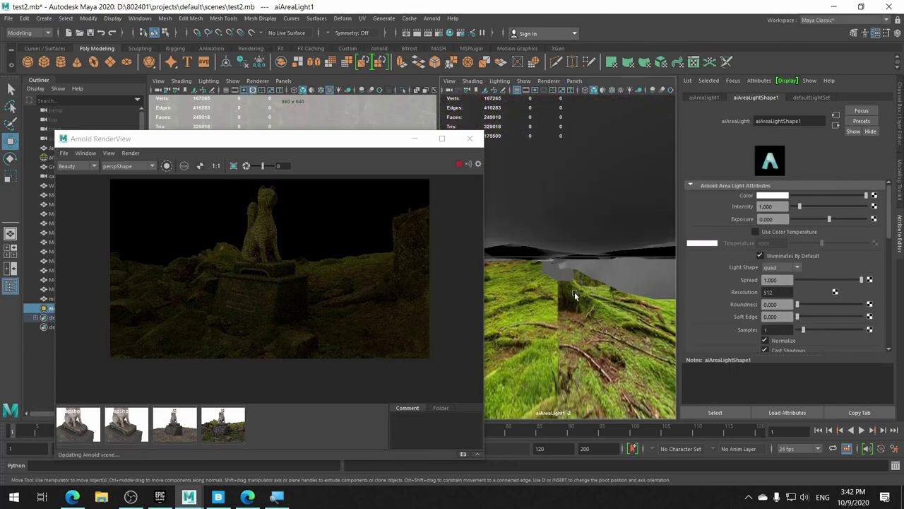
mouse_move(574, 292)
alt+mouse_down()
mouse_move(546, 231)
mouse_move(580, 327)
mouse_move(586, 307)
alt+mouse_up()
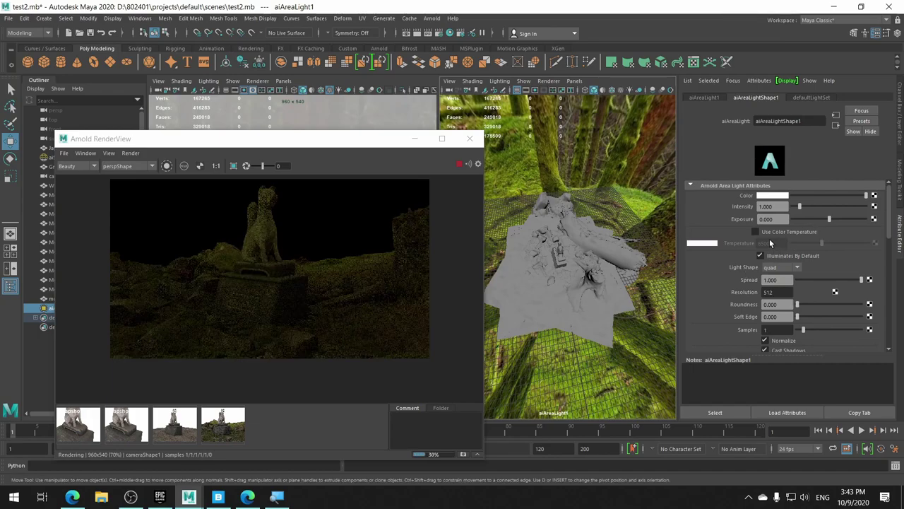
- Make the area light a disk shape with exposure 15
click(789, 268)
click(789, 272)
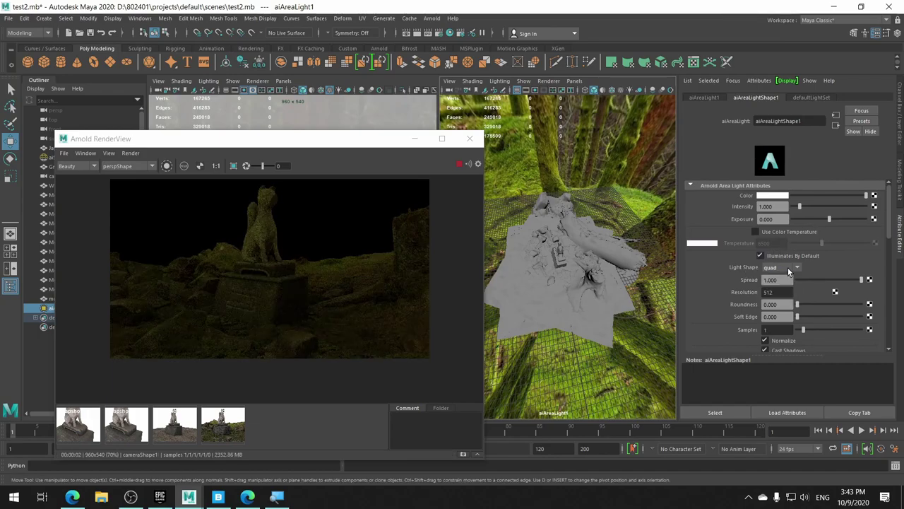
click(789, 269)
click(780, 295)
click(858, 219)
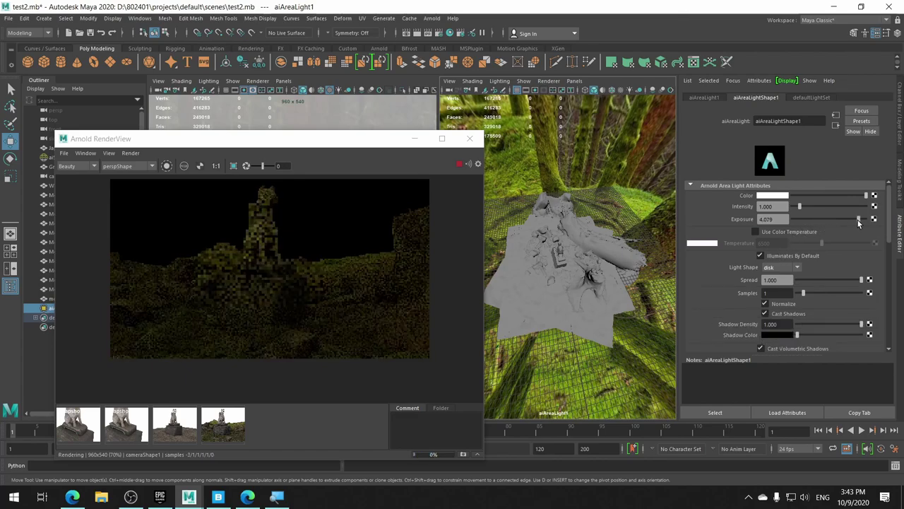
click(783, 220)
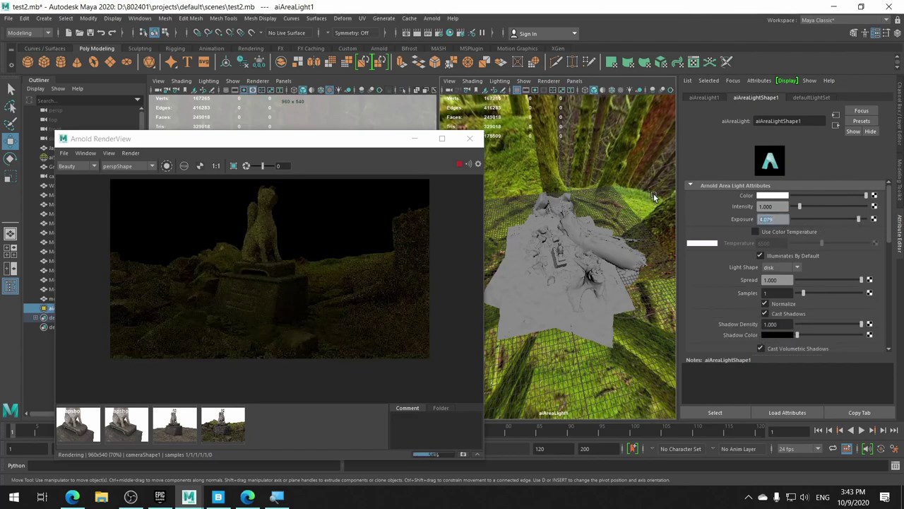
text(15)
key(Return)
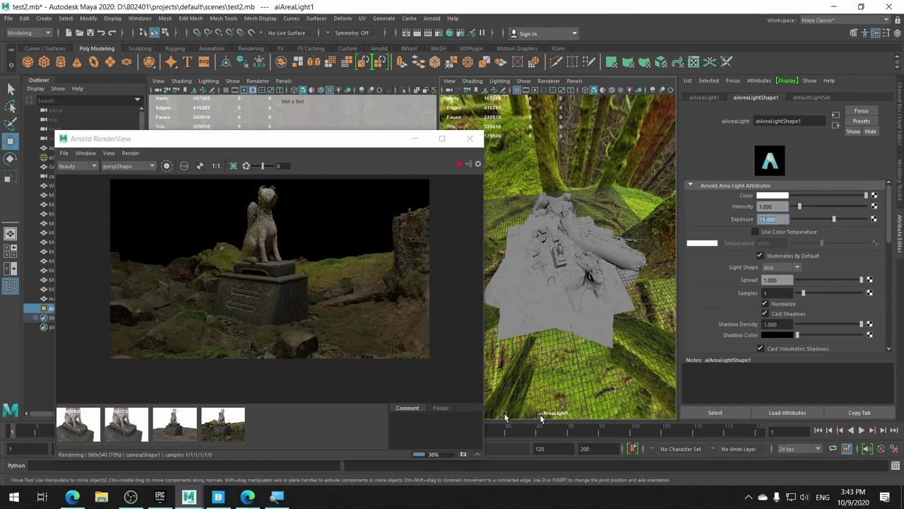
- Enable Use Color Temperature on the area light and set it to 4391
click(779, 196)
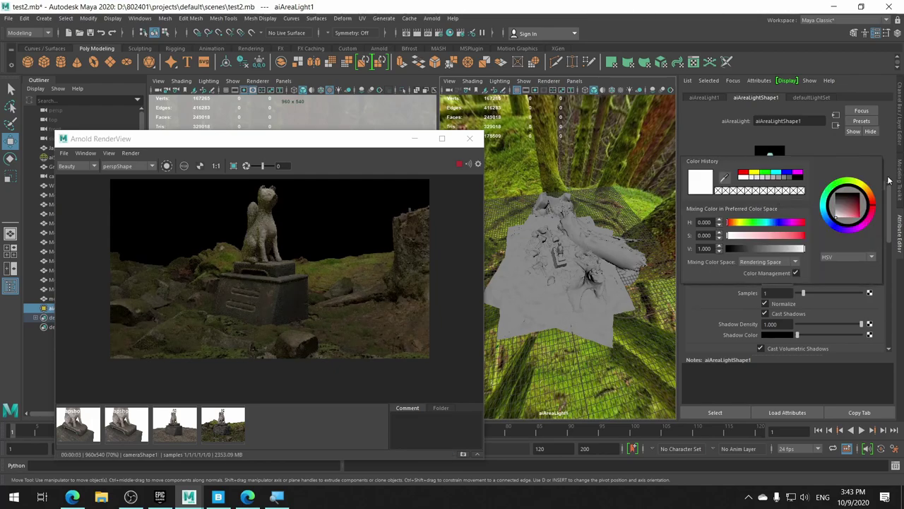
click(789, 232)
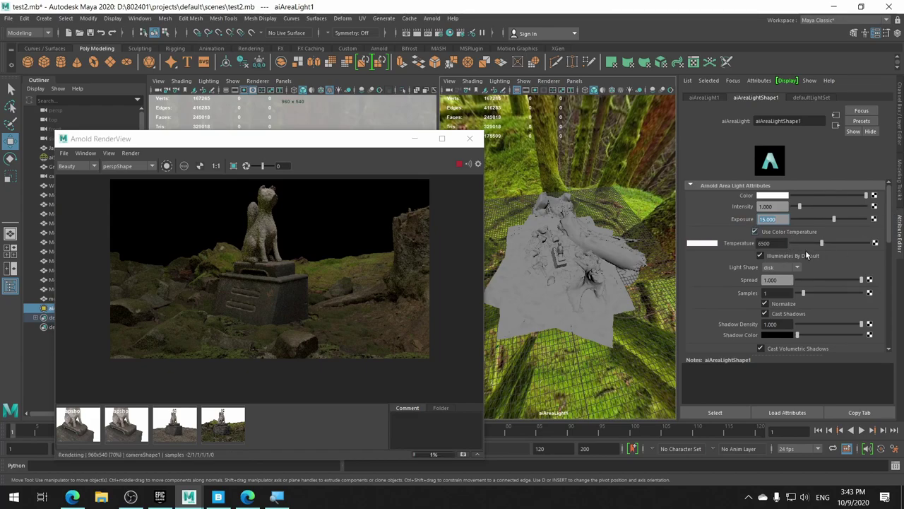
drag(807, 243, 805, 242)
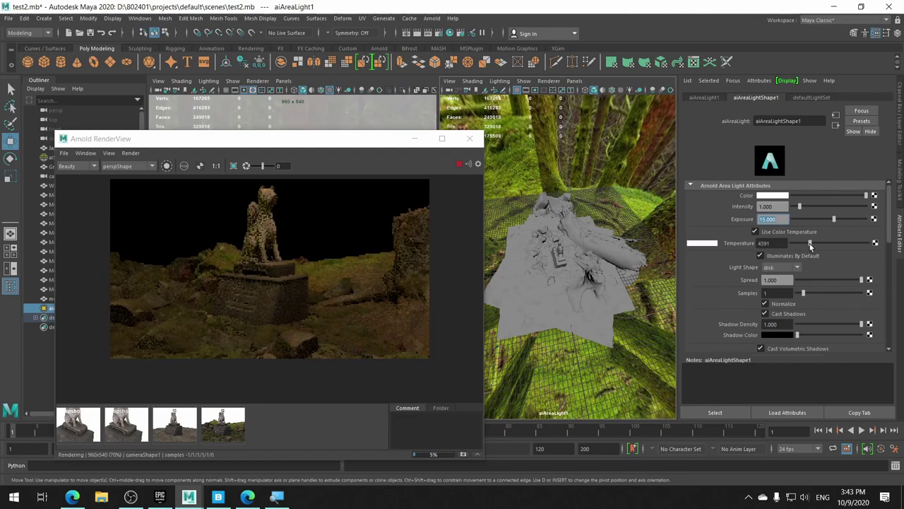
drag(806, 242, 810, 245)
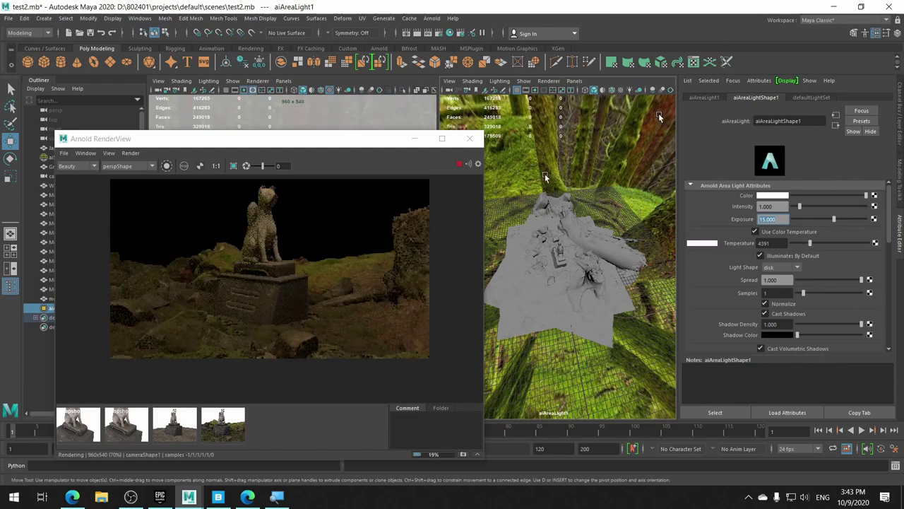
- Switch to the persp camera, shrink the area light and nudge it over the statue
click(575, 81)
mouse_move(590, 90)
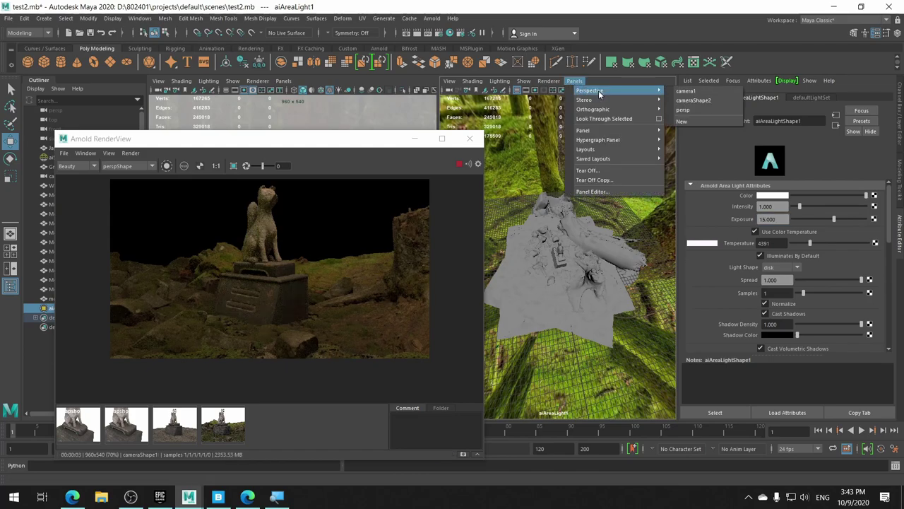
click(711, 111)
alt+drag(577, 240, 592, 217)
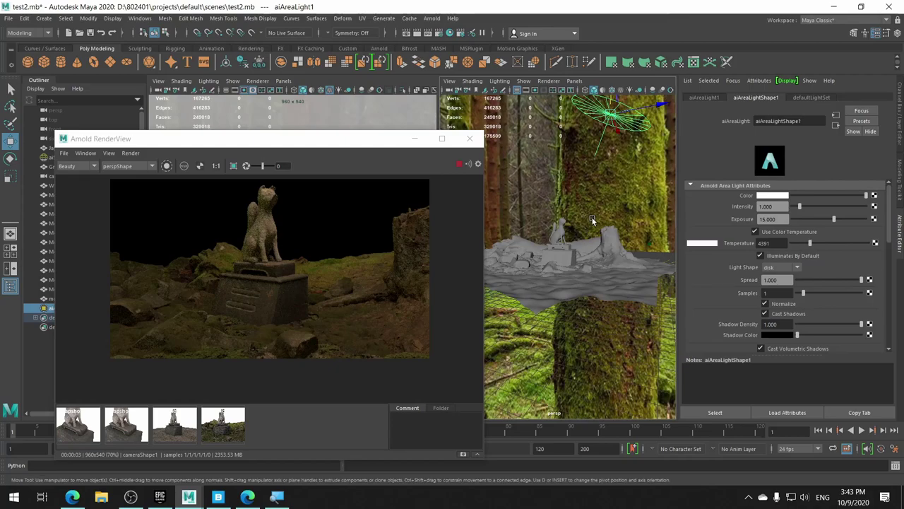
key(r)
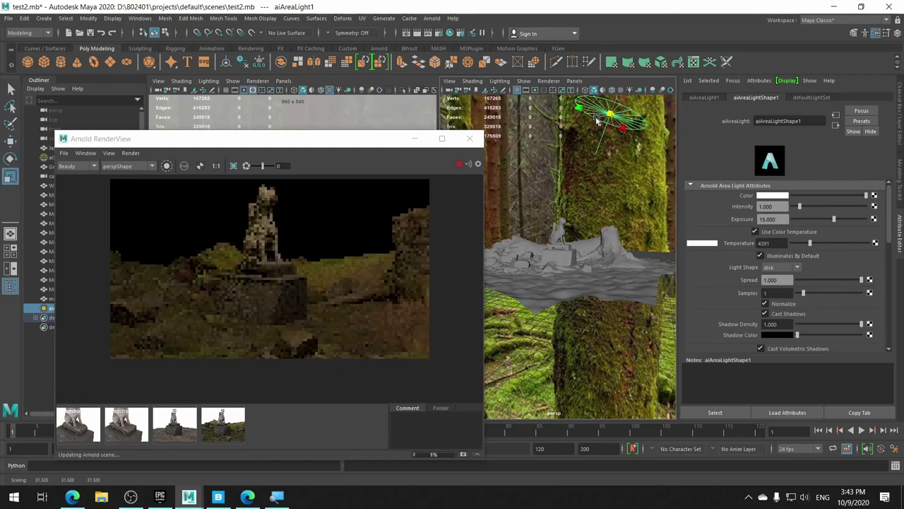
drag(613, 121, 574, 119)
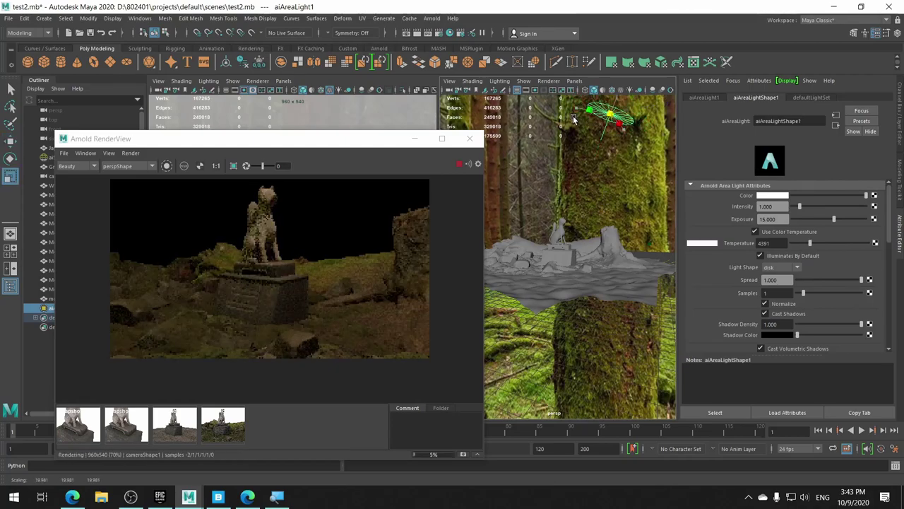
key(w)
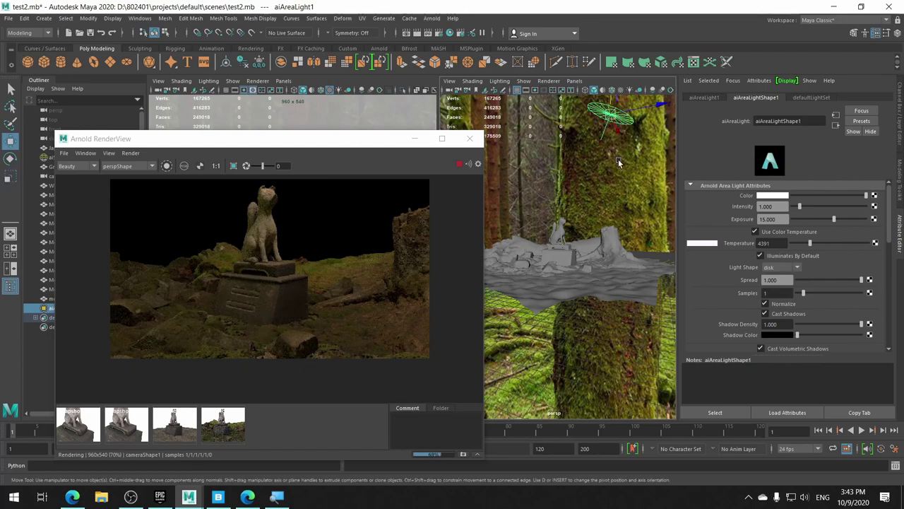
alt+drag(618, 163, 595, 260)
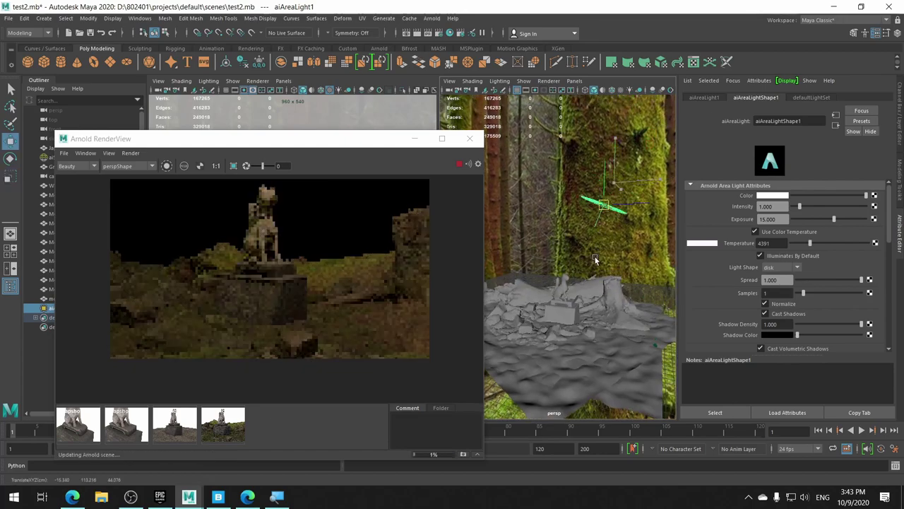
drag(605, 198, 602, 193)
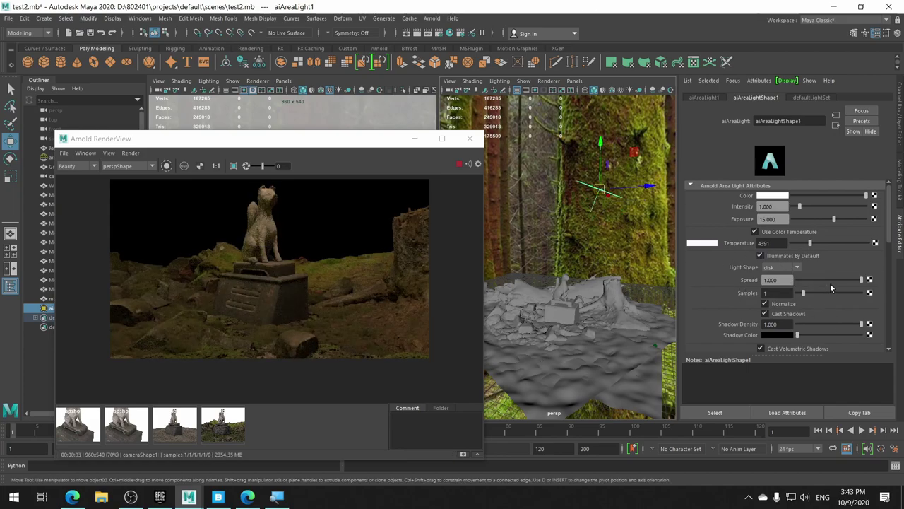
- Narrow the area light's spread to 0.164 and set its exposure to 12
drag(828, 288, 809, 285)
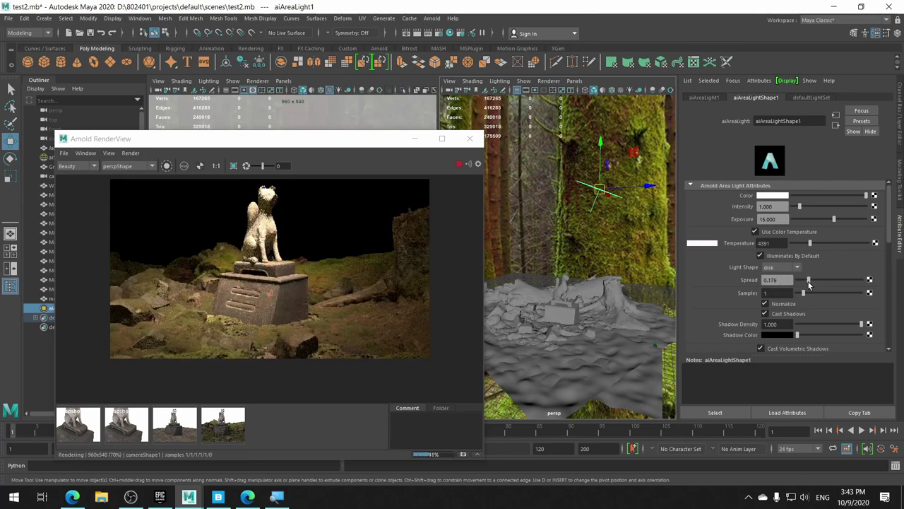
drag(810, 284, 808, 284)
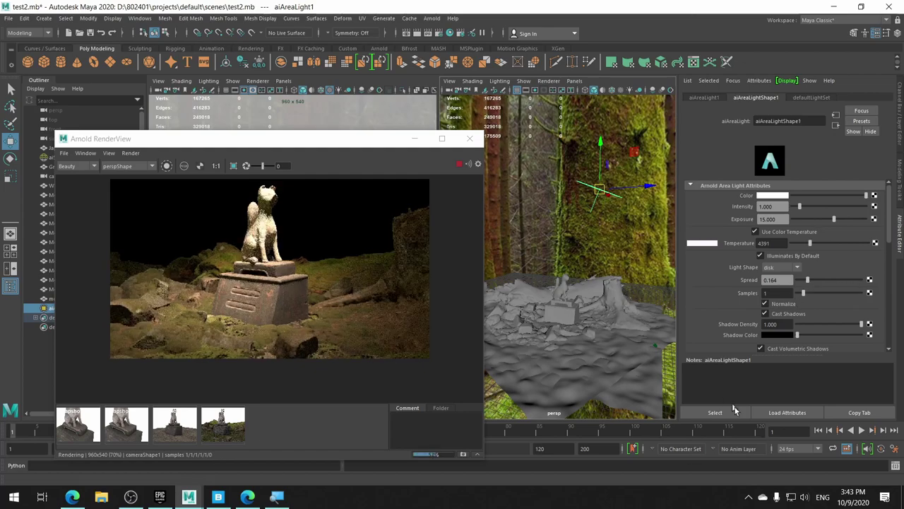
click(786, 220)
text(1)
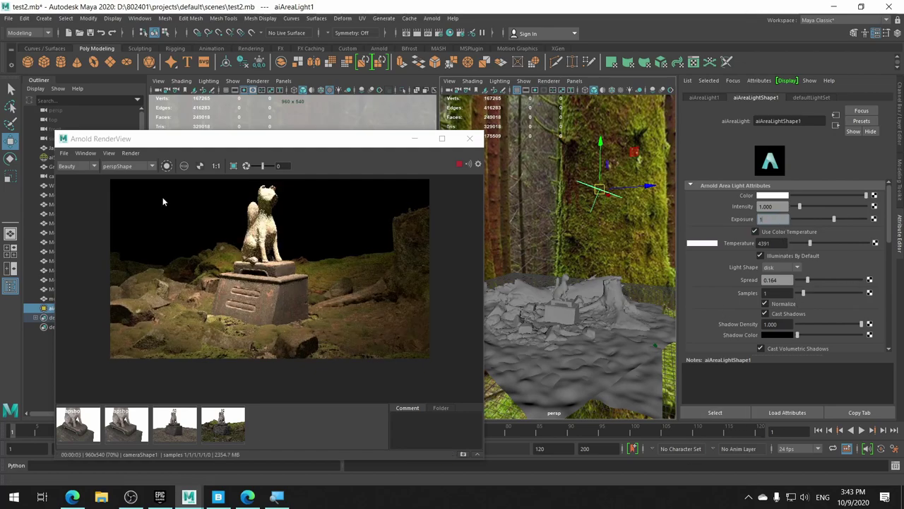
text(0)
key(Return)
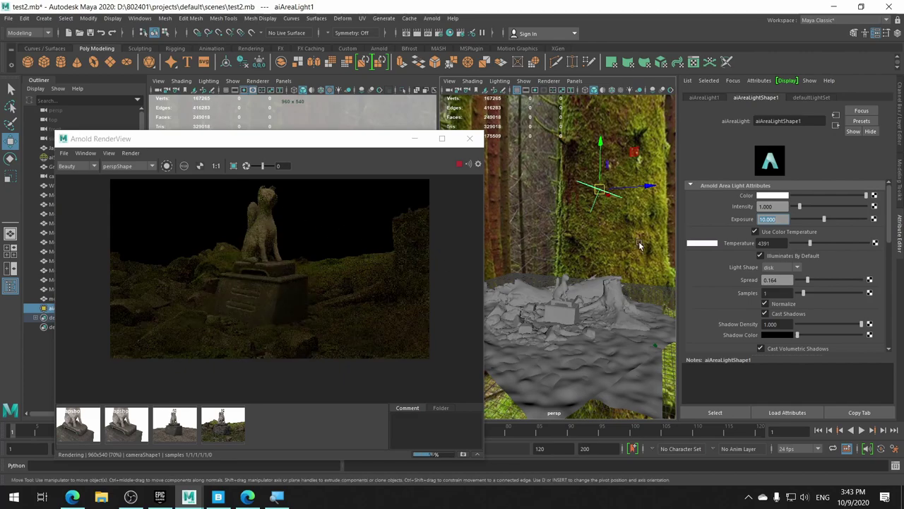
text(12)
key(Return)
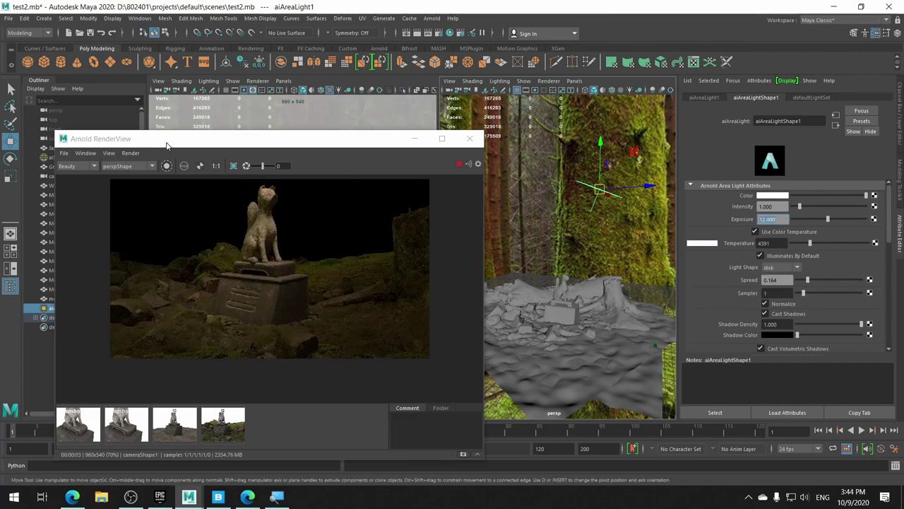
drag(136, 139, 170, 136)
click(51, 160)
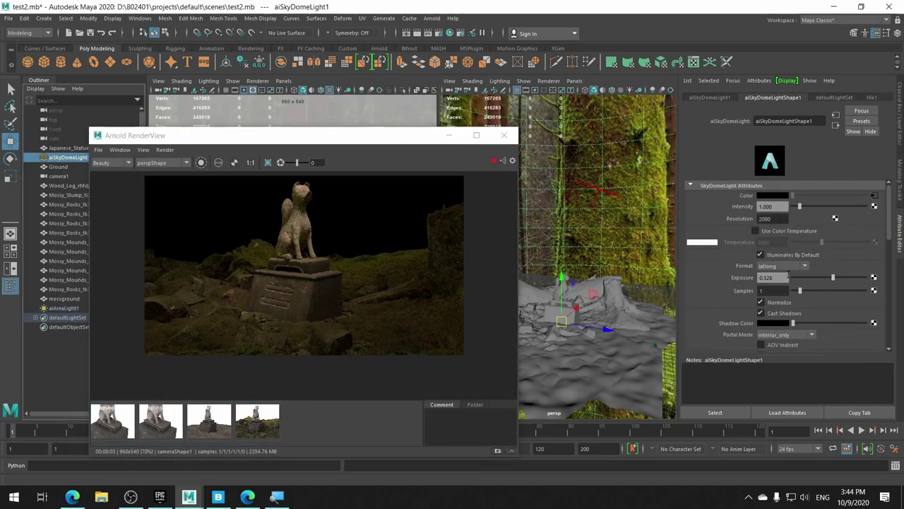
- Set the sky dome exposure to 0, then to -1.645, and inspect the pedestal
text(0)
key(Return)
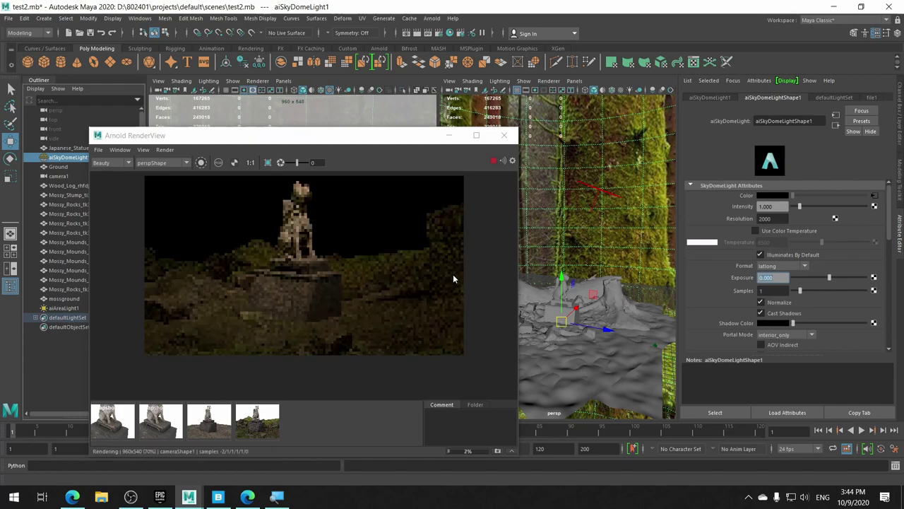
click(814, 280)
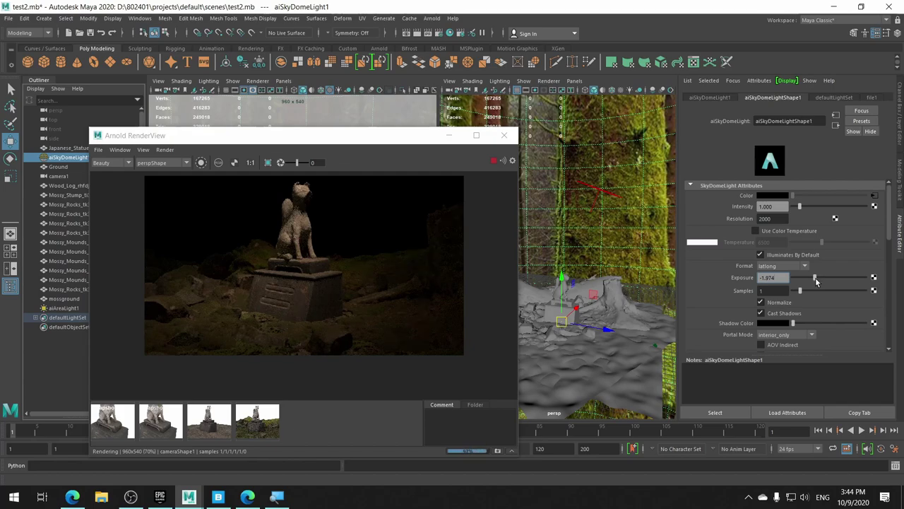
click(818, 280)
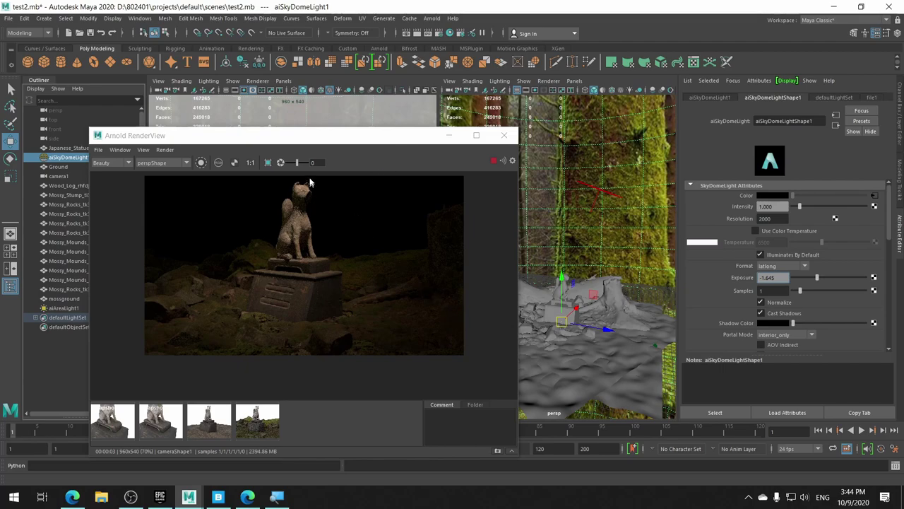
scroll(278, 253, up, 3)
mouse_move(274, 268)
middle_down()
mouse_move(282, 327)
mouse_move(382, 248)
middle_up()
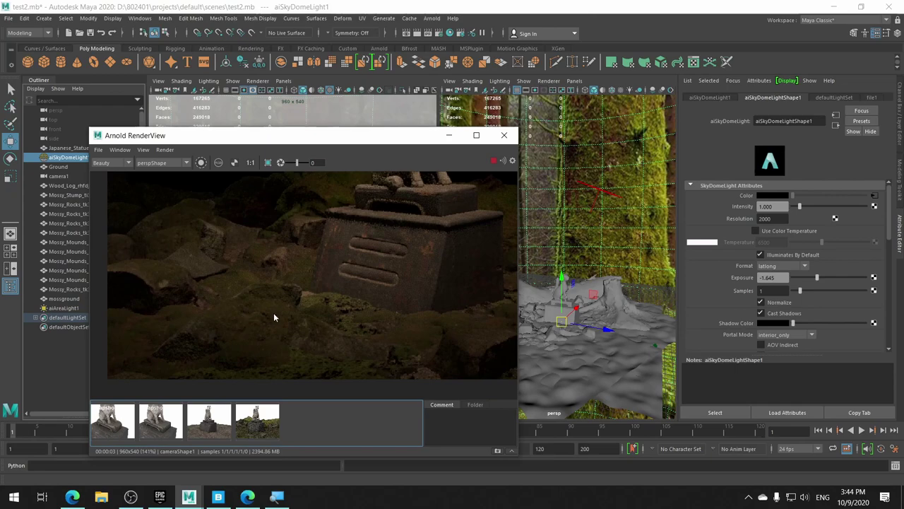
mouse_move(355, 356)
middle_down()
mouse_move(290, 298)
mouse_move(147, 251)
mouse_move(178, 267)
middle_up()
- Set the mossy ground albedo texture's placement Repeat UV to 5 and 5
click(611, 346)
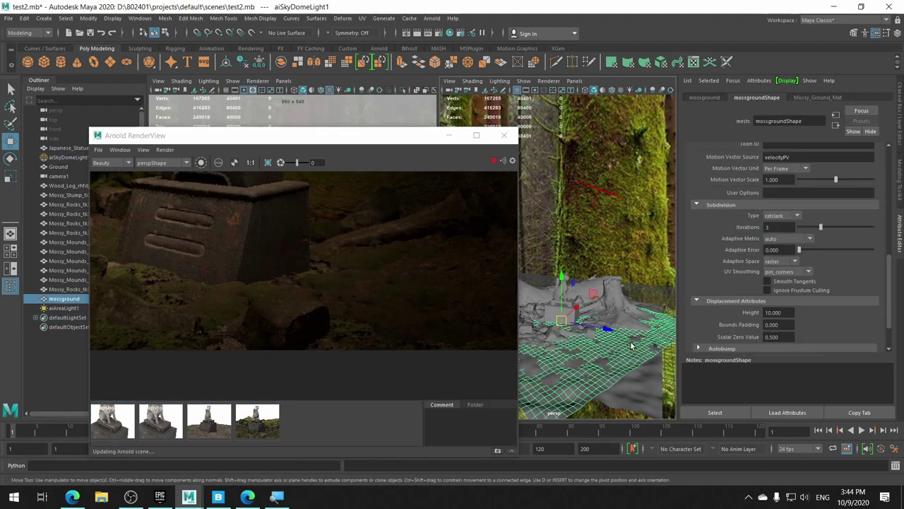
click(819, 97)
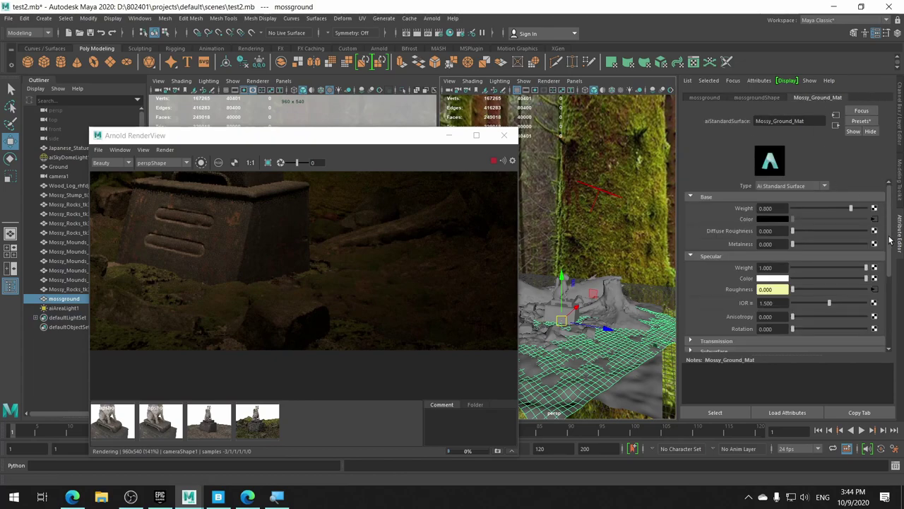
click(874, 220)
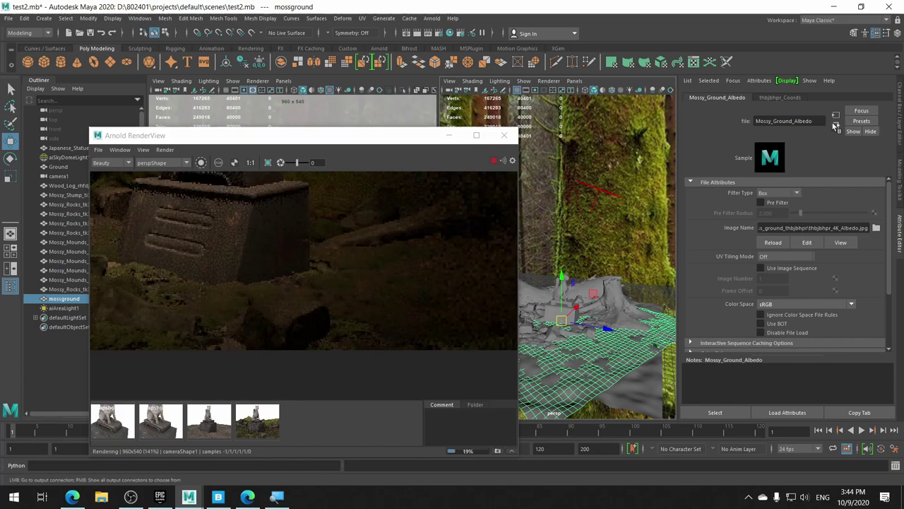
click(791, 101)
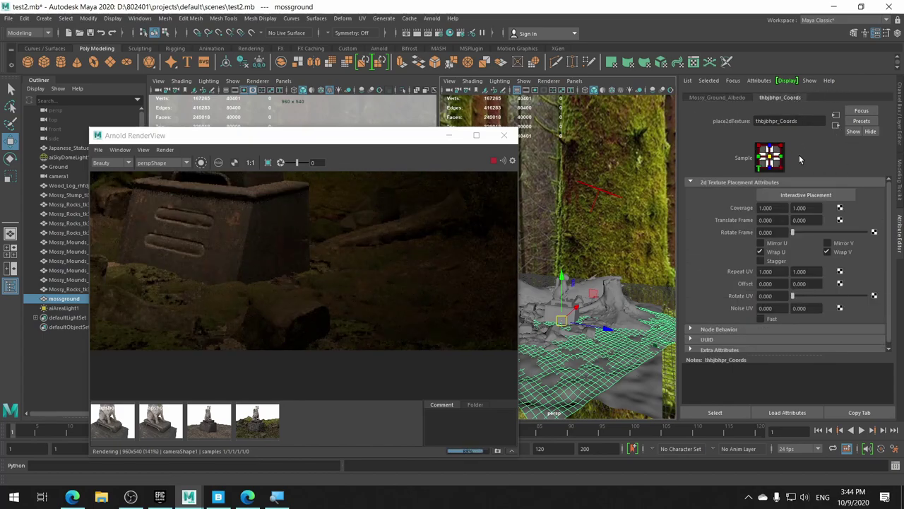
text(5)
key(Tab)
text(5)
key(Return)
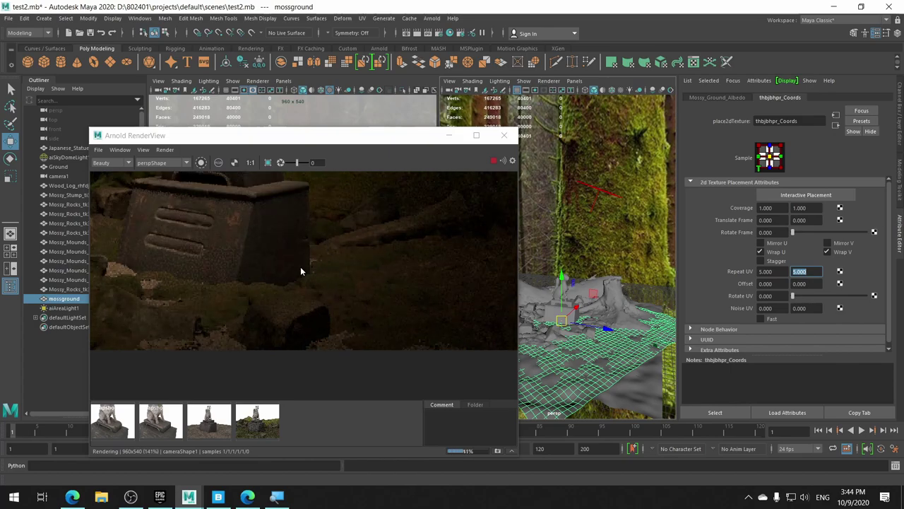
- Zoom the render in on the pedestal and back out, then minimize the render window
scroll(300, 266, up, 2)
mouse_move(286, 266)
middle_down()
mouse_move(360, 259)
mouse_move(352, 277)
mouse_move(377, 288)
middle_up()
scroll(311, 271, down, 2)
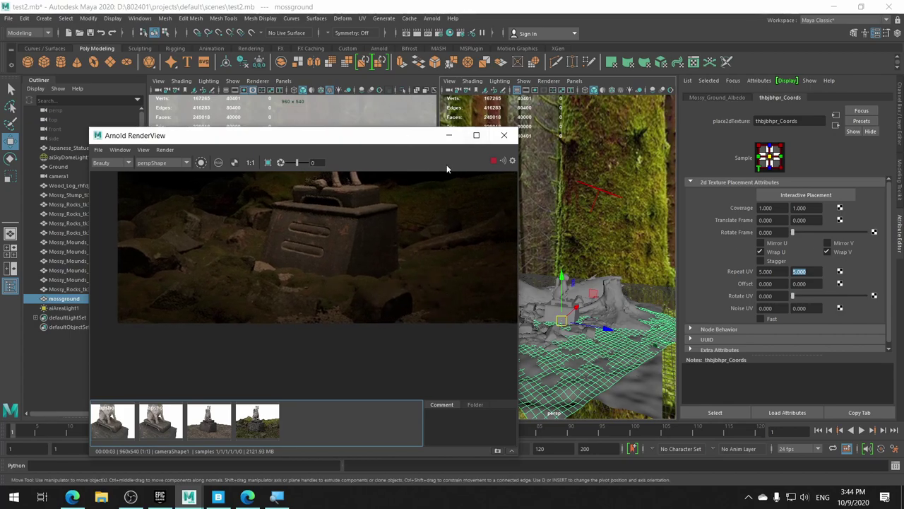
middle_drag(401, 248, 334, 292)
scroll(334, 293, down, 1)
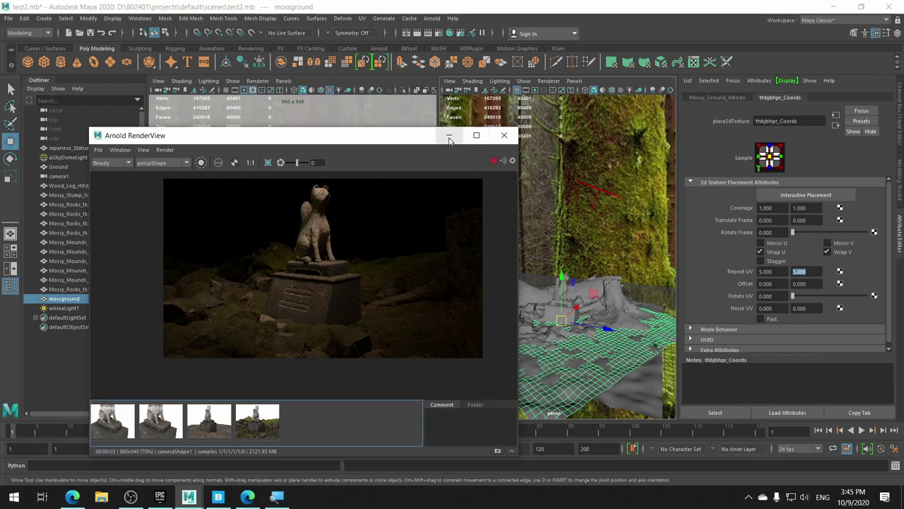
click(450, 137)
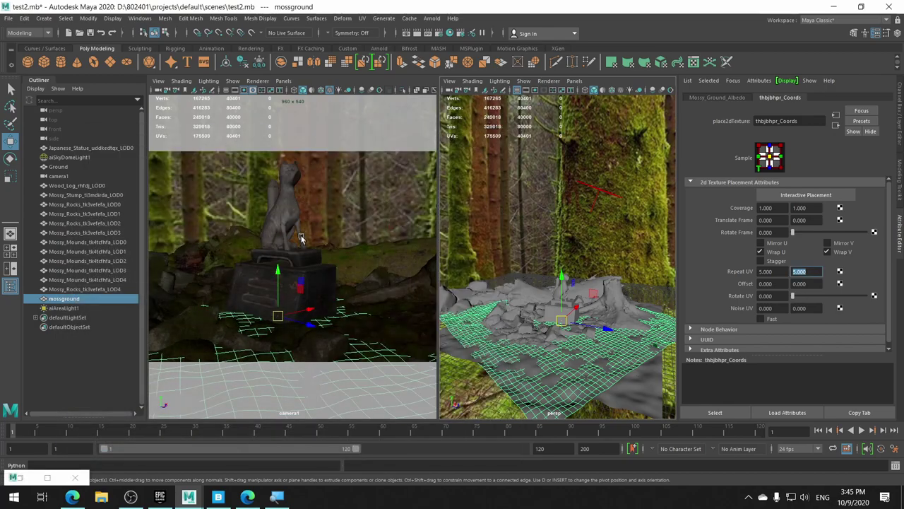
click(588, 194)
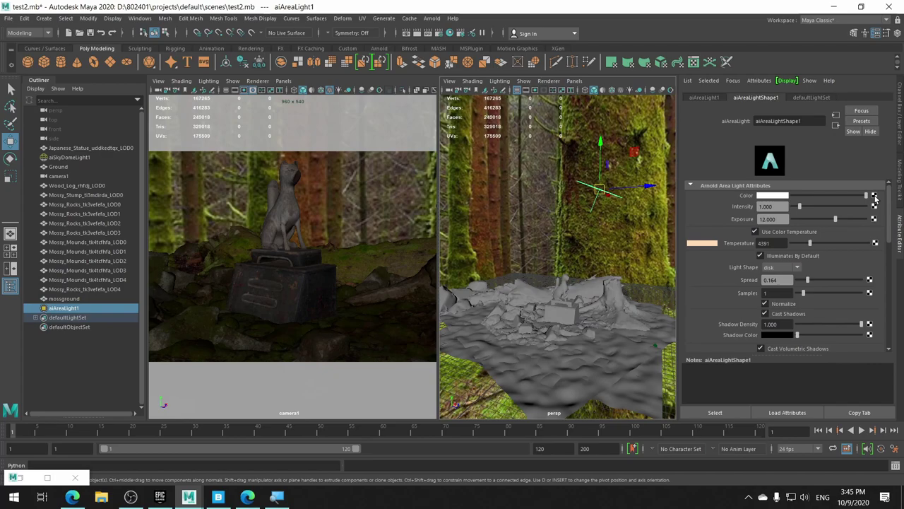
- Map a noise texture onto the area light colour, with ratio 0.604 and frequency 4.545
click(874, 197)
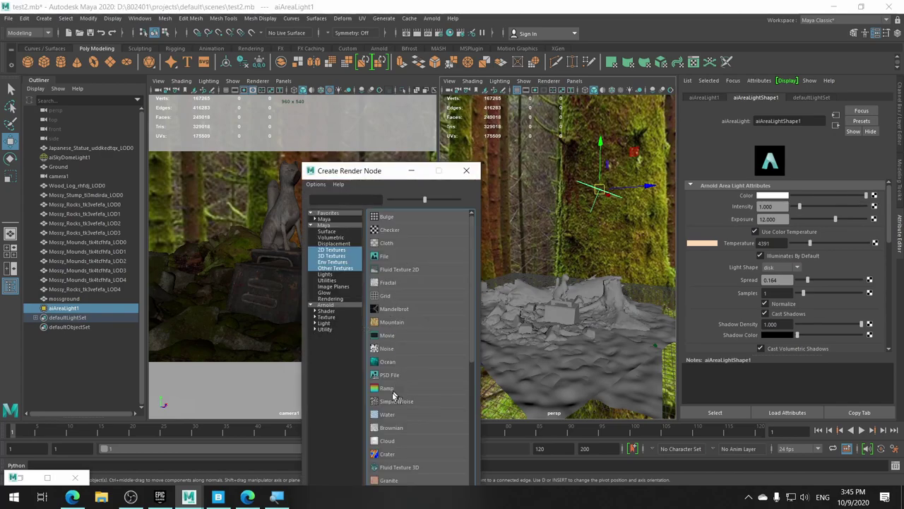
click(398, 349)
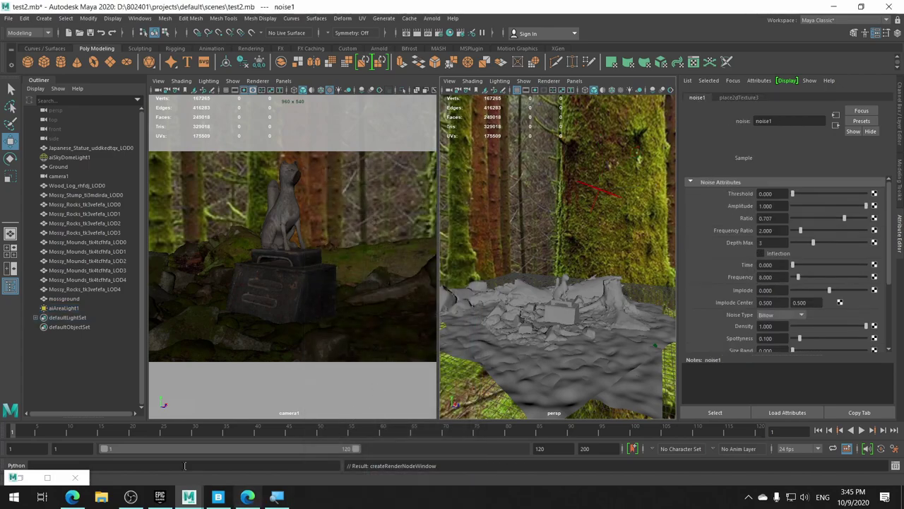
click(18, 478)
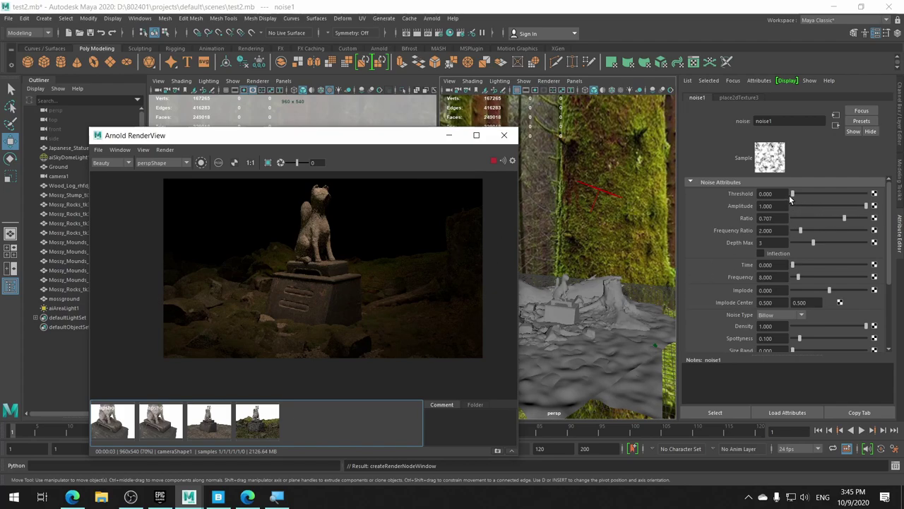
click(793, 195)
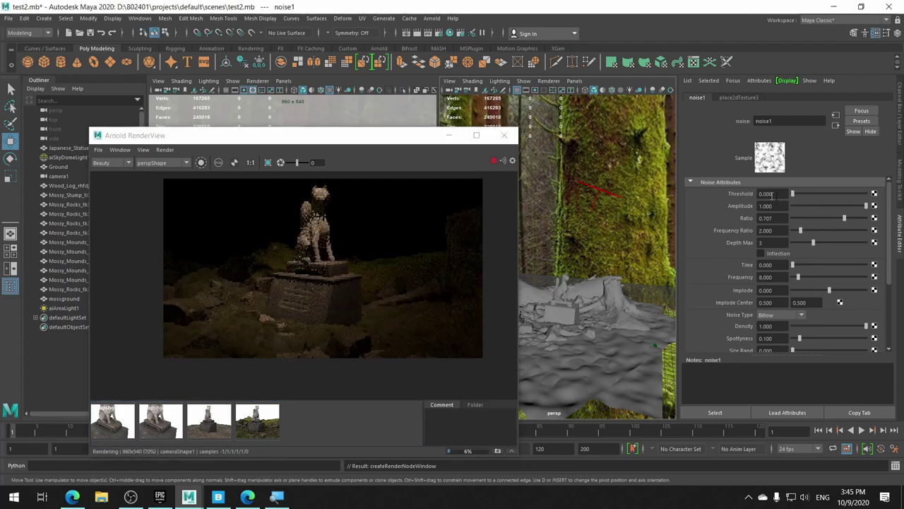
mouse_move(844, 220)
mouse_down()
mouse_move(811, 224)
mouse_move(835, 218)
mouse_up()
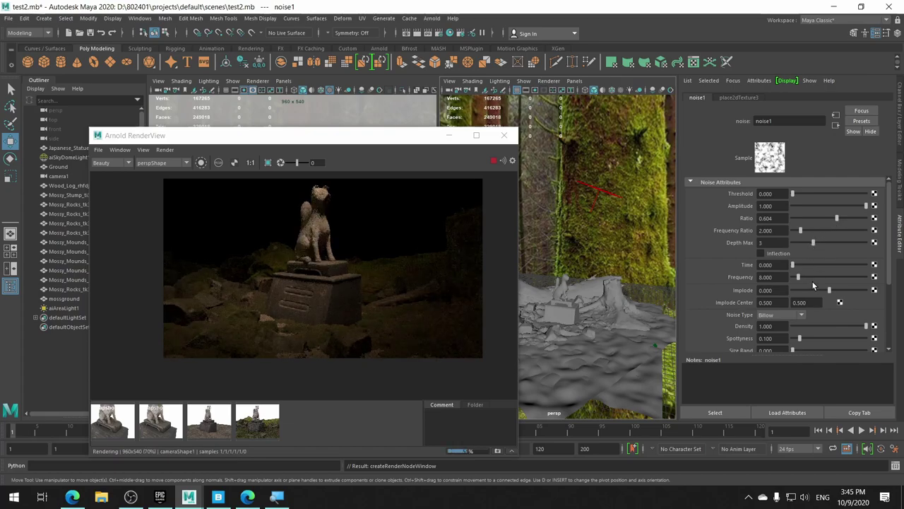
drag(799, 277, 822, 278)
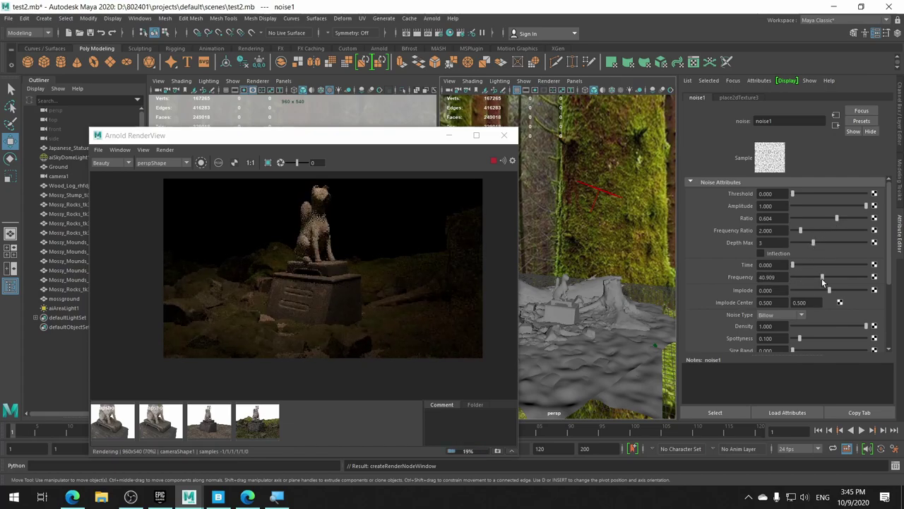
drag(822, 278, 796, 282)
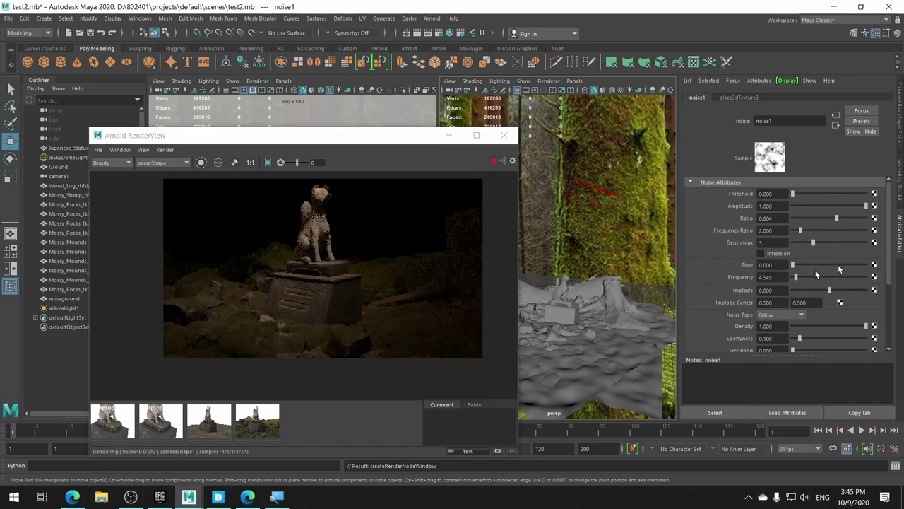
click(601, 192)
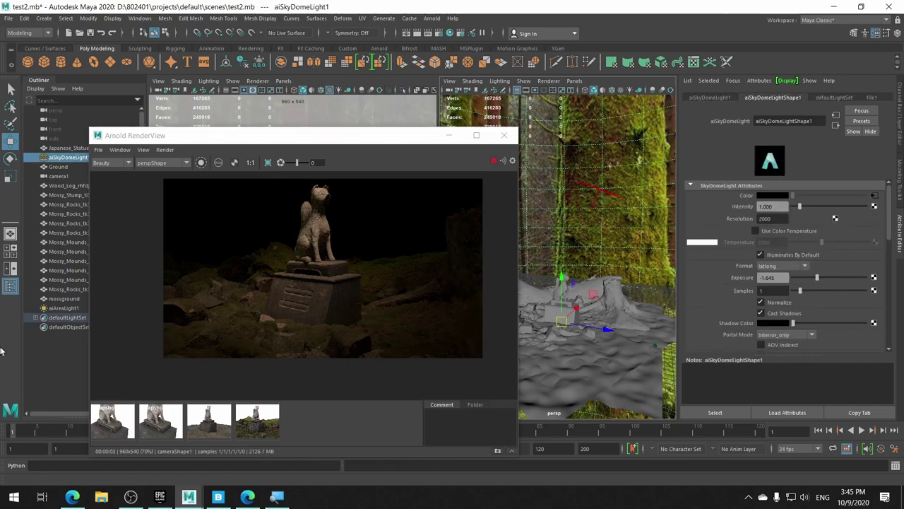
- Set the area light spread to 0.067 and drop its exposure to 5, then 1
click(68, 311)
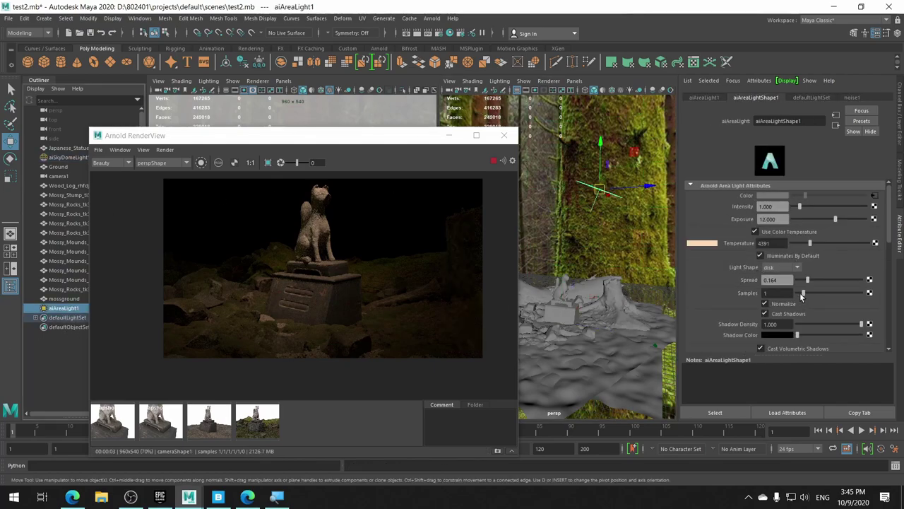
drag(807, 281, 799, 281)
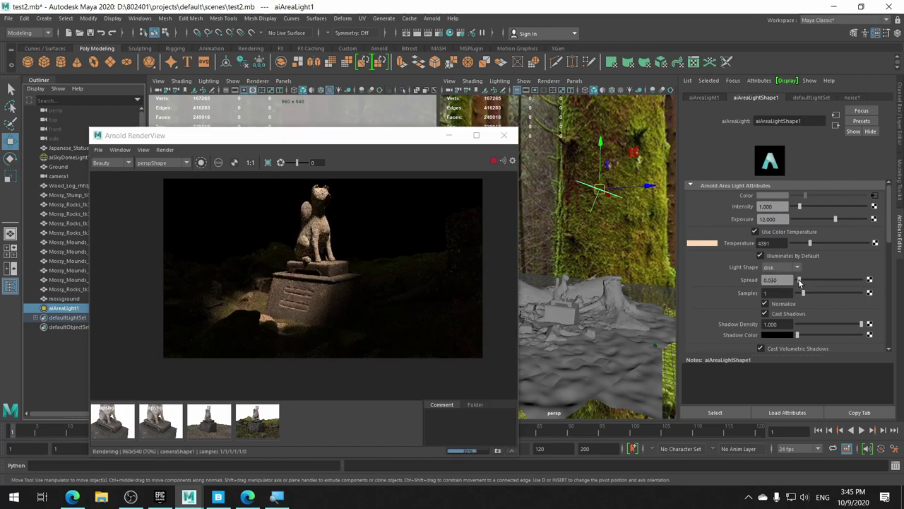
drag(799, 280, 802, 280)
text(5)
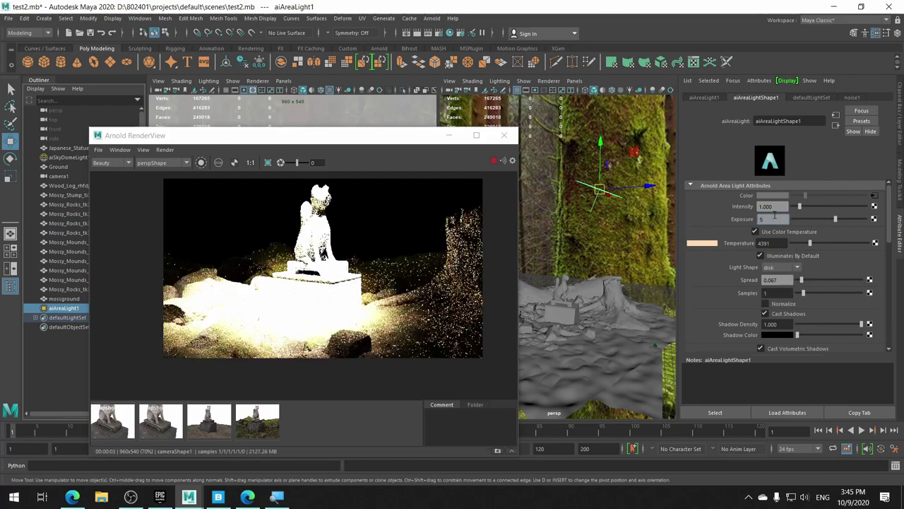
key(Return)
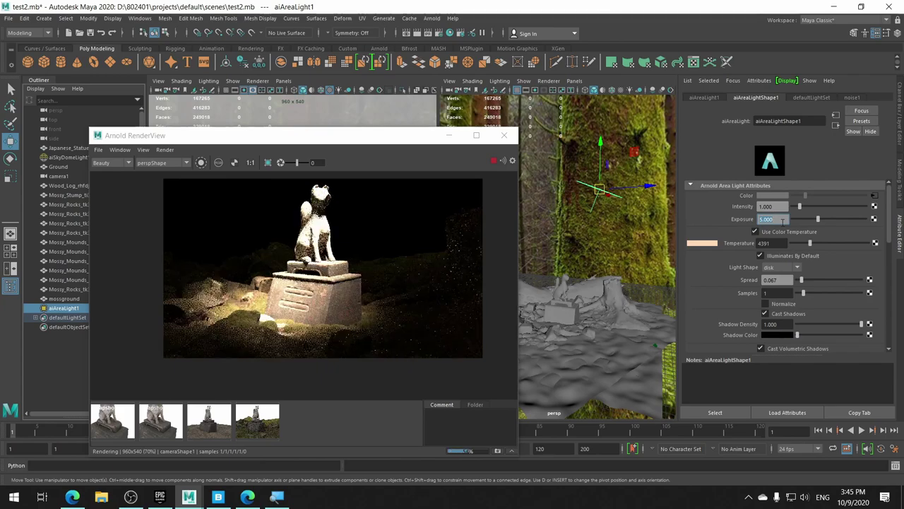
text(1)
key(Return)
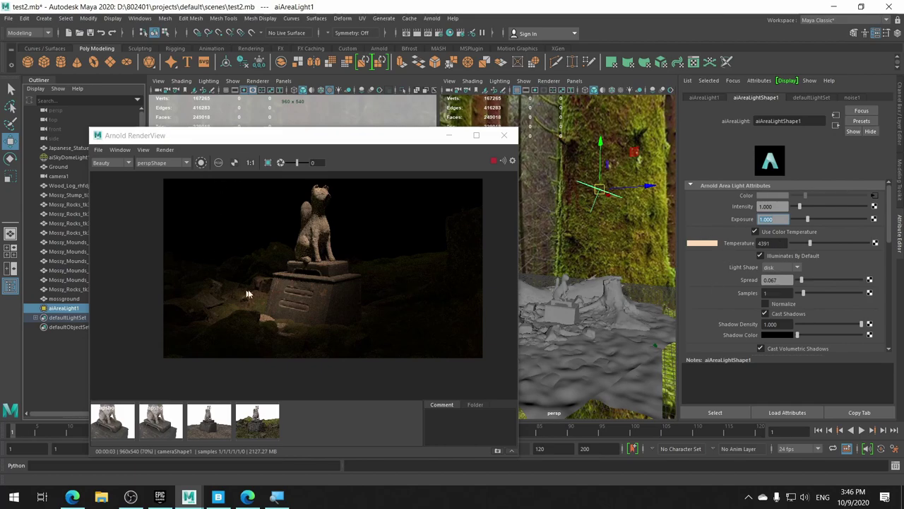
- Set the sky dome exposure to 0, re-render, then stop and minimize the render view
click(495, 161)
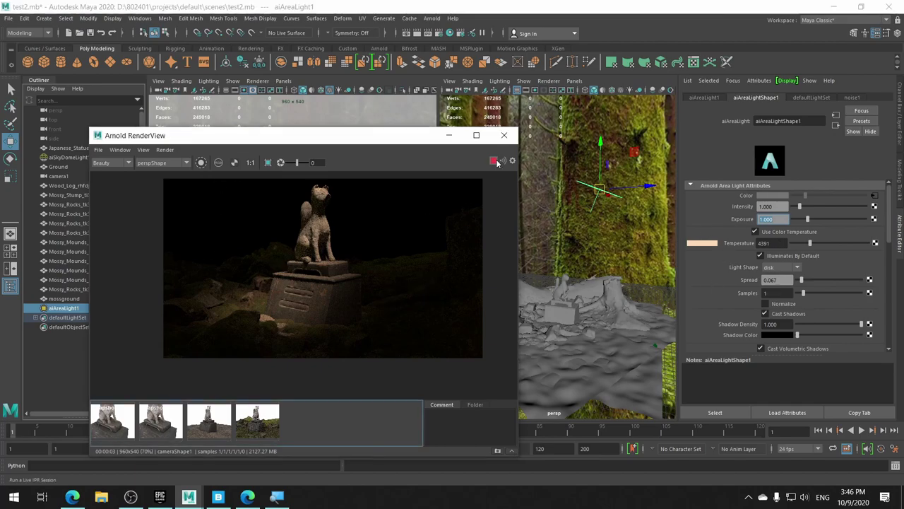
drag(365, 147, 516, 120)
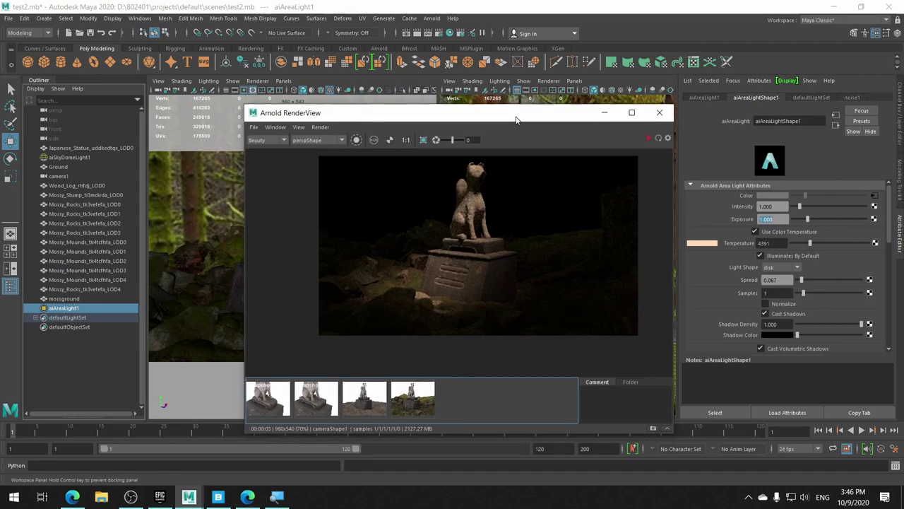
click(69, 156)
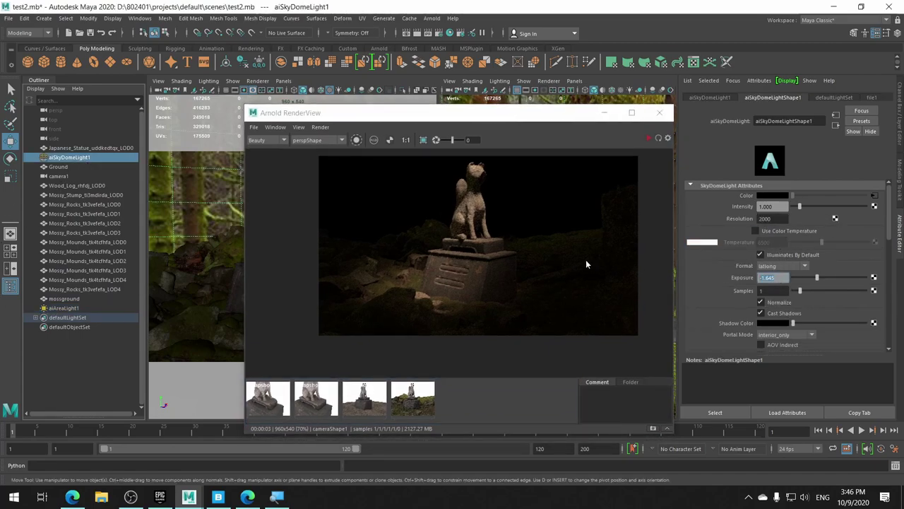
text(0.000)
click(649, 139)
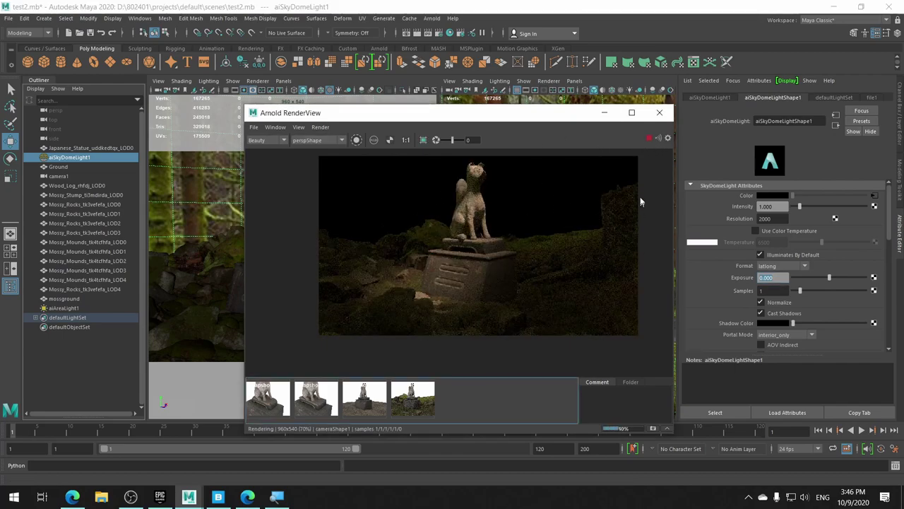
click(649, 139)
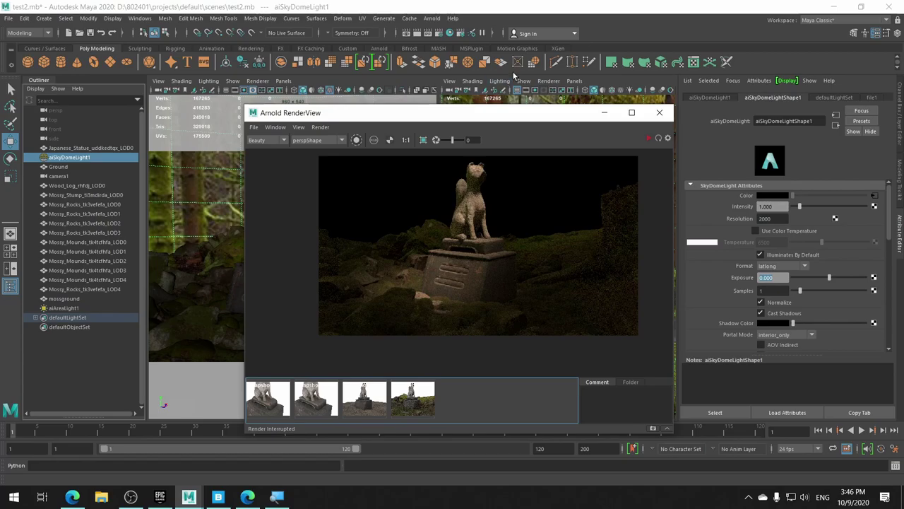
click(604, 112)
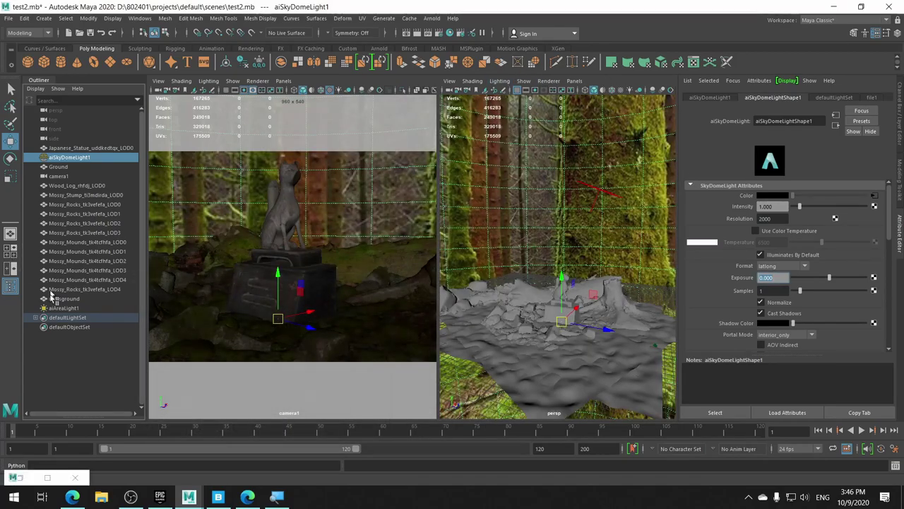
- Create a polygon plane and scale it up greatly
click(71, 350)
mouse_move(535, 231)
alt+mouse_down()
mouse_move(535, 265)
mouse_move(521, 269)
mouse_move(577, 258)
mouse_move(542, 257)
alt+mouse_up()
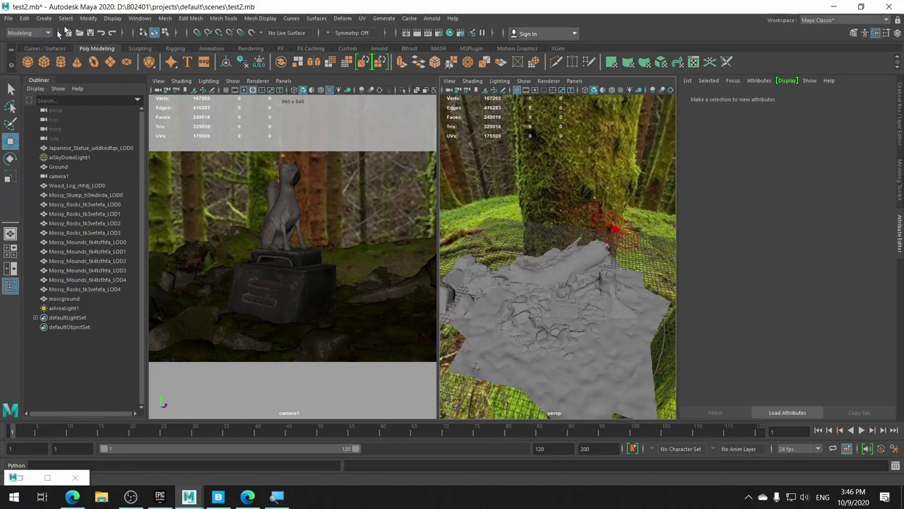
click(111, 62)
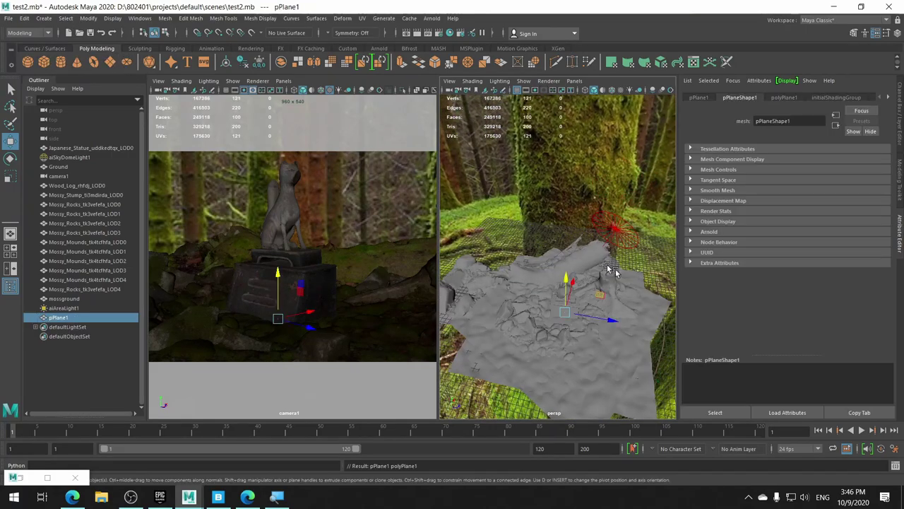
mouse_move(606, 254)
alt+mouse_down()
mouse_move(606, 263)
mouse_move(590, 260)
alt+mouse_up()
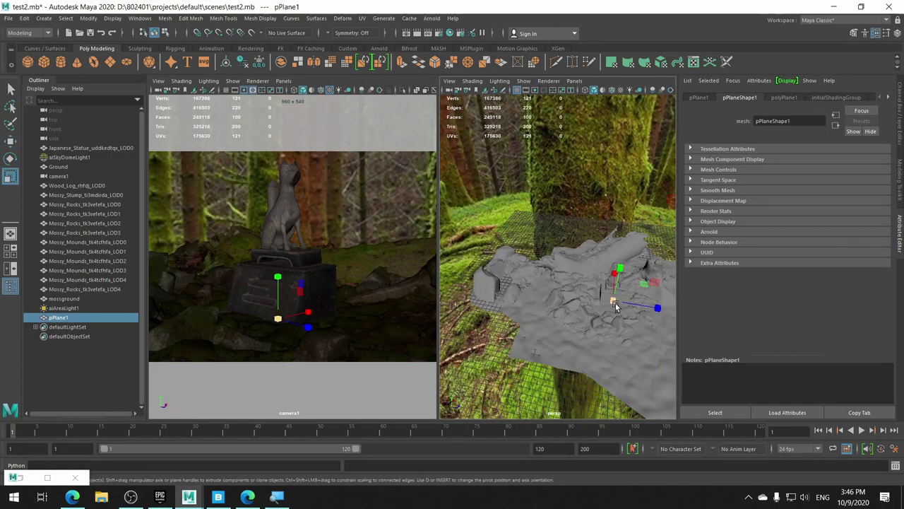
key(r)
mouse_move(613, 301)
mouse_down()
mouse_move(805, 237)
mouse_move(756, 243)
mouse_up()
- Rotate the plane to stand upright behind the statue
key(e)
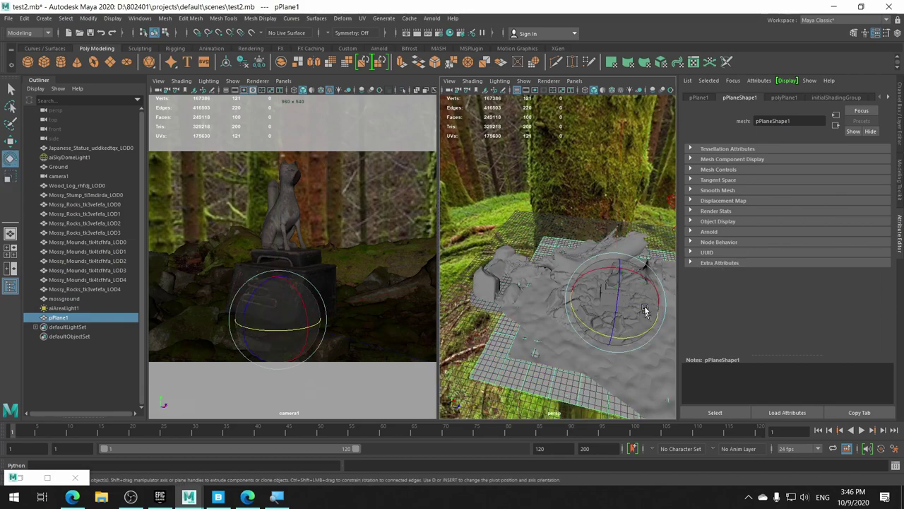
drag(616, 248, 719, 350)
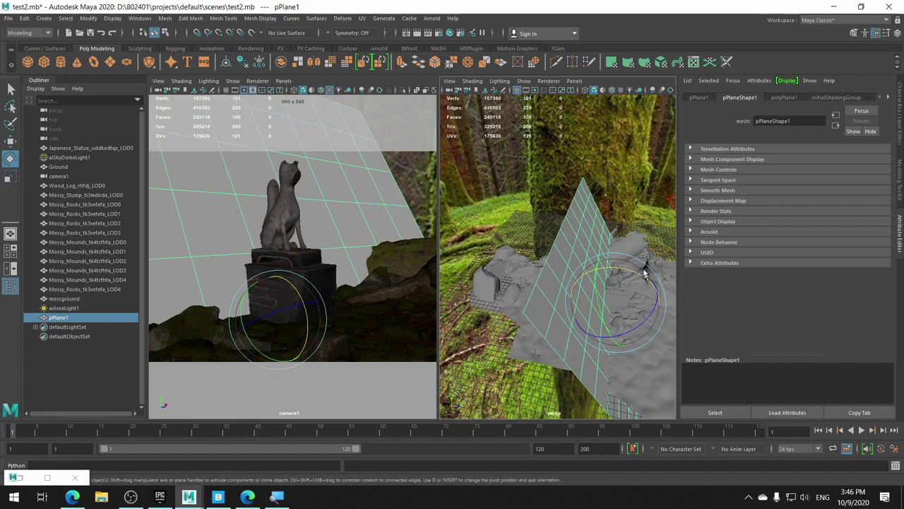
drag(625, 272, 645, 277)
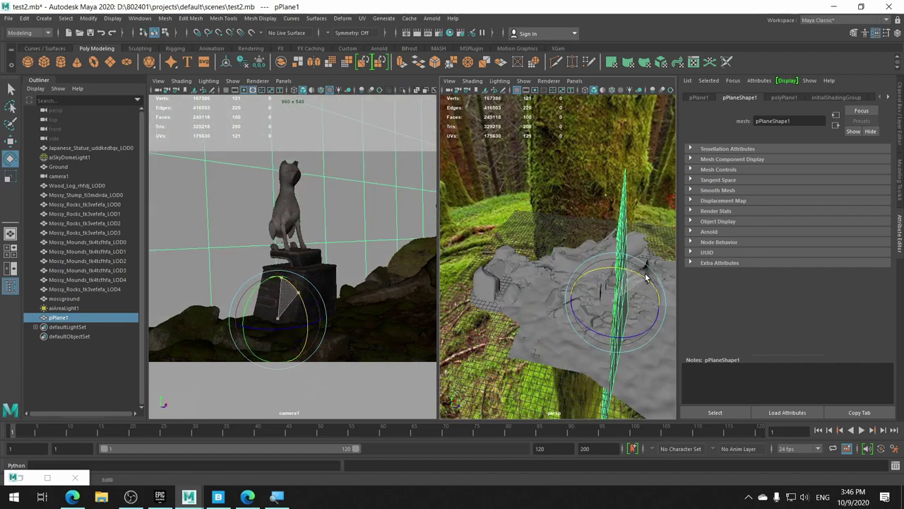
mouse_move(606, 303)
mouse_down()
mouse_move(610, 340)
mouse_move(528, 335)
mouse_move(550, 334)
mouse_up()
key(w)
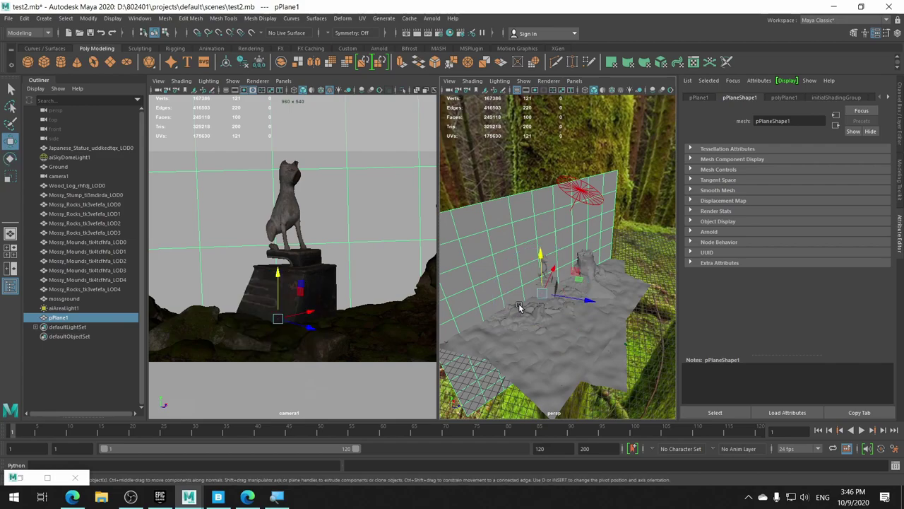
drag(544, 298, 466, 228)
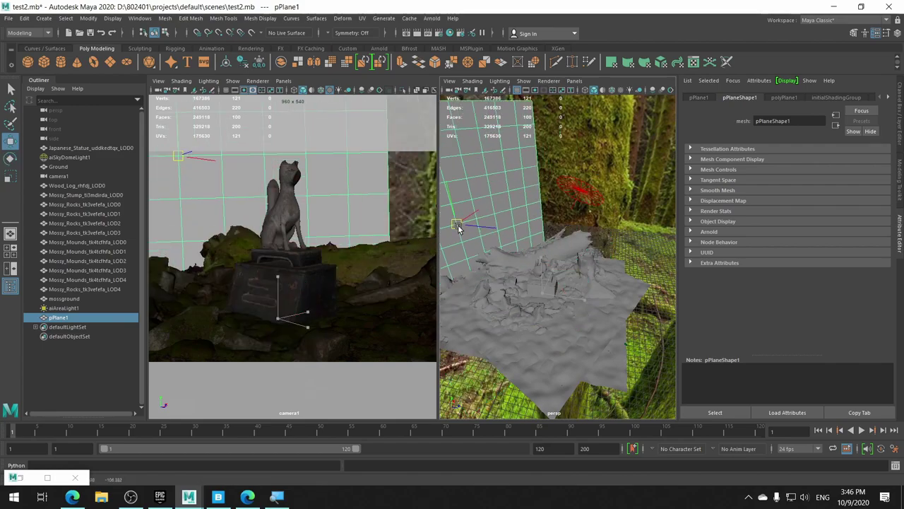
key(ctrl+z)
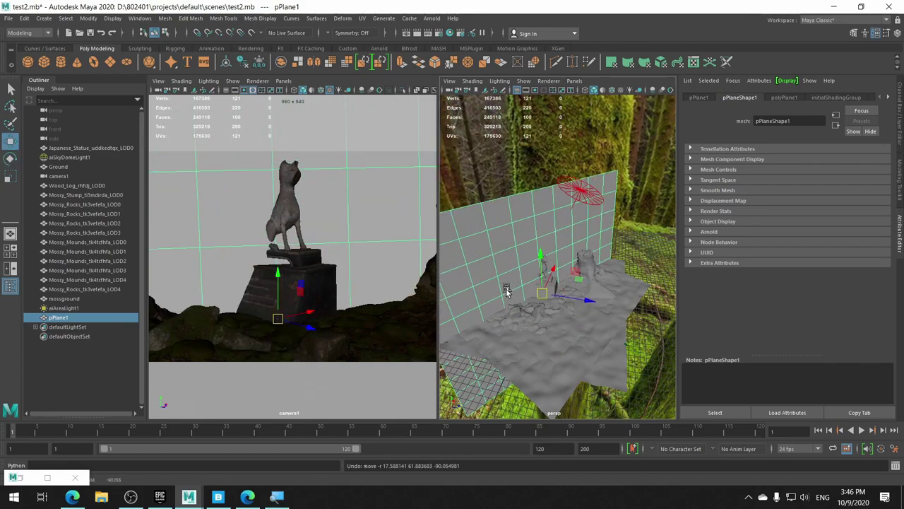
alt+drag(507, 290, 555, 285)
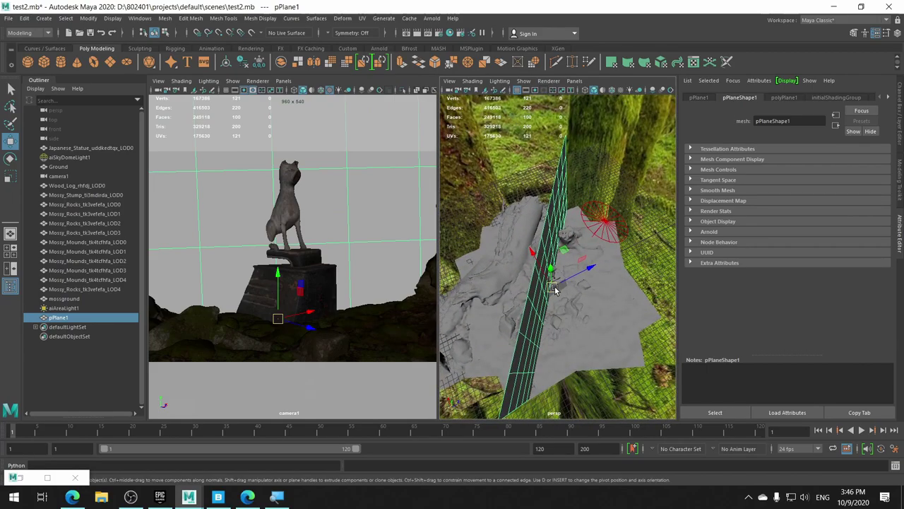
- Select the backdrop plane and move it behind the statue
right_click(556, 291)
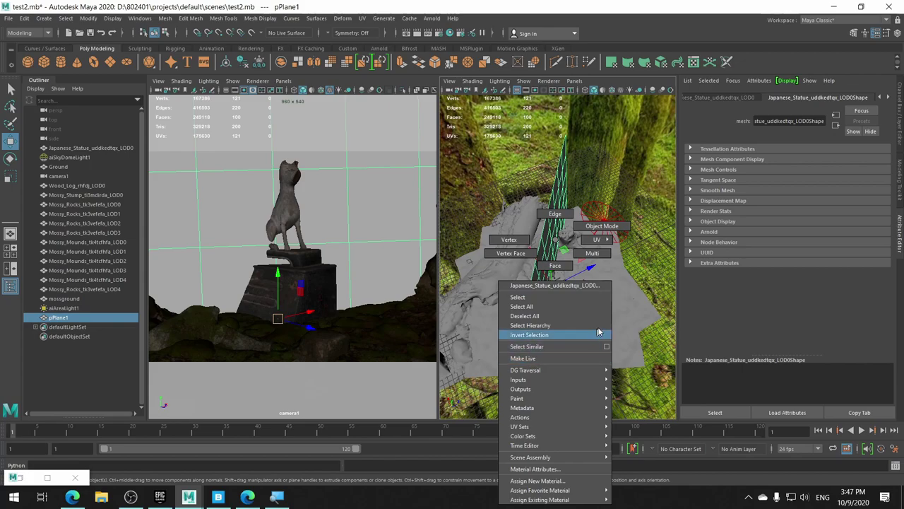
click(695, 308)
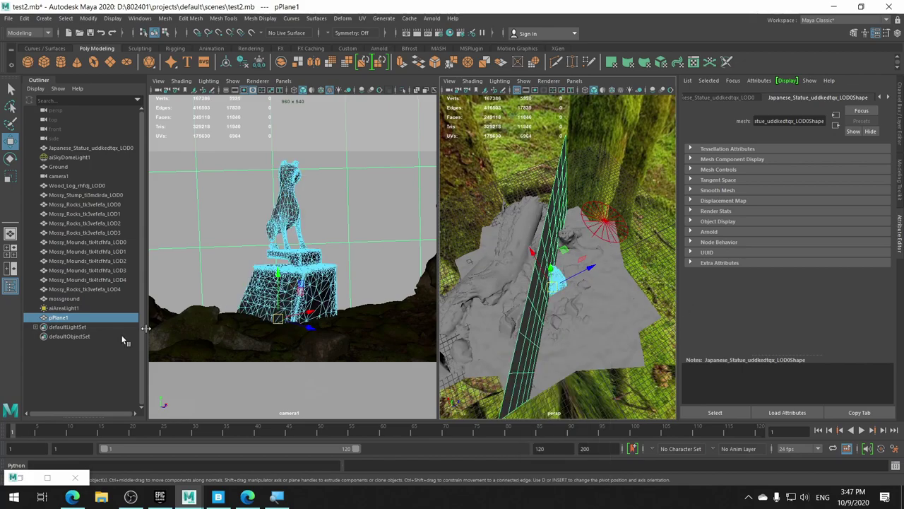
click(61, 318)
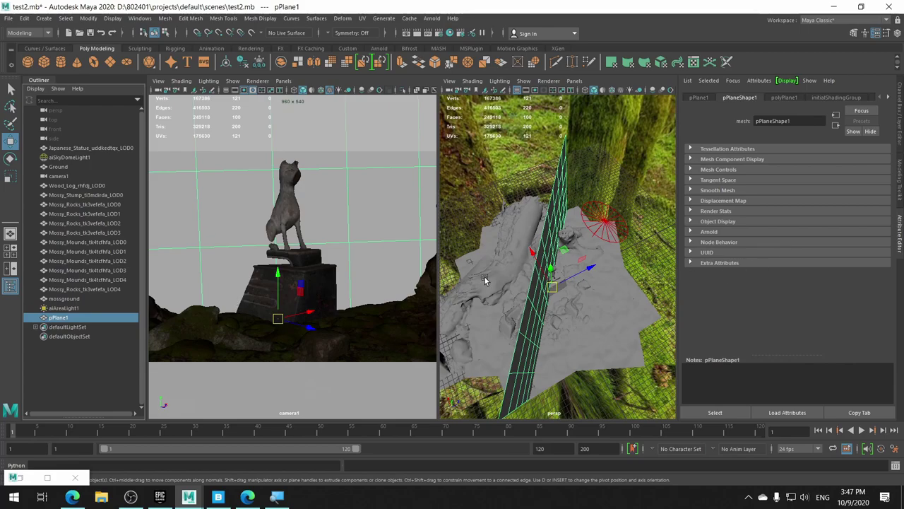
mouse_move(535, 253)
mouse_down()
mouse_move(562, 178)
mouse_move(389, 192)
mouse_up()
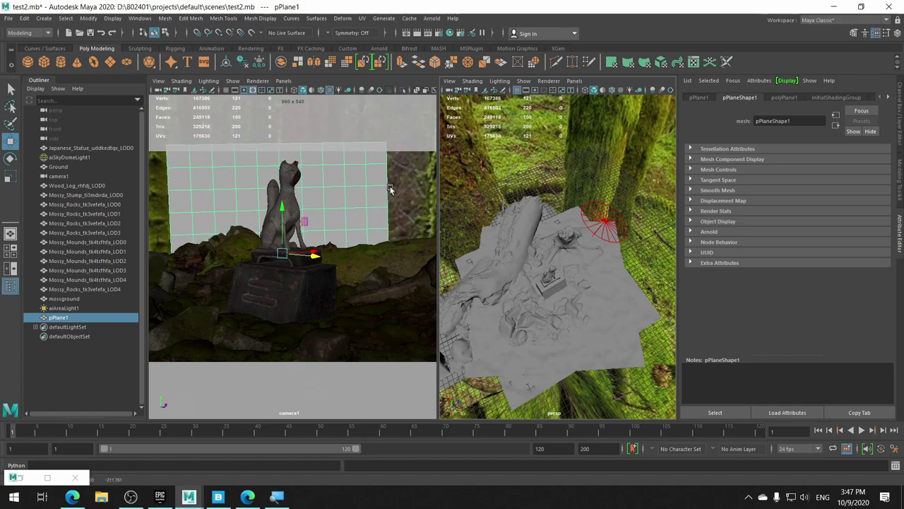
- Stretch the plane wider and re-render it in Arnold RenderView
mouse_move(564, 243)
alt+mouse_down()
mouse_move(541, 250)
mouse_move(484, 223)
alt+mouse_up()
key(r)
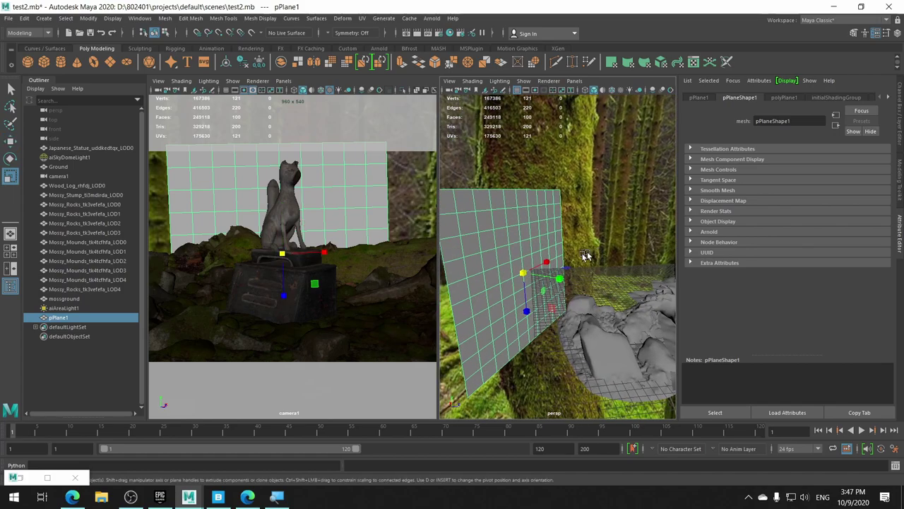
alt+drag(513, 267, 513, 263)
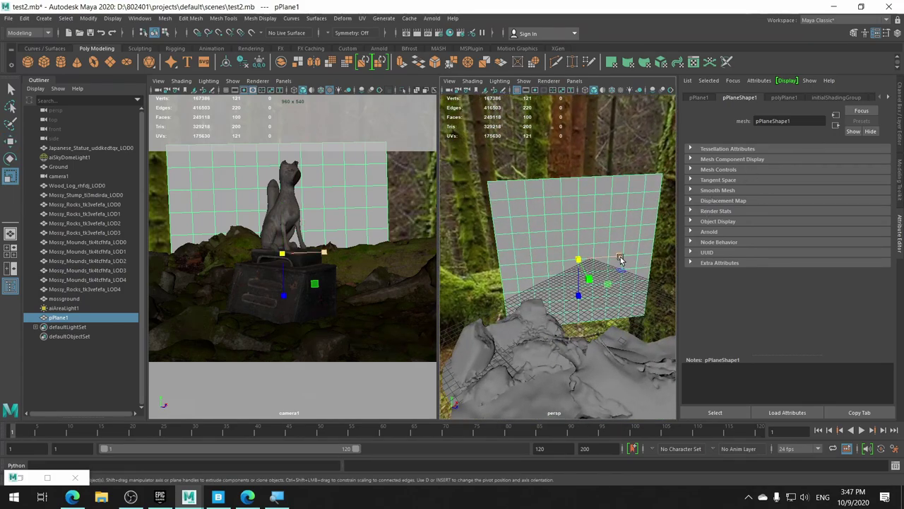
drag(621, 259, 600, 249)
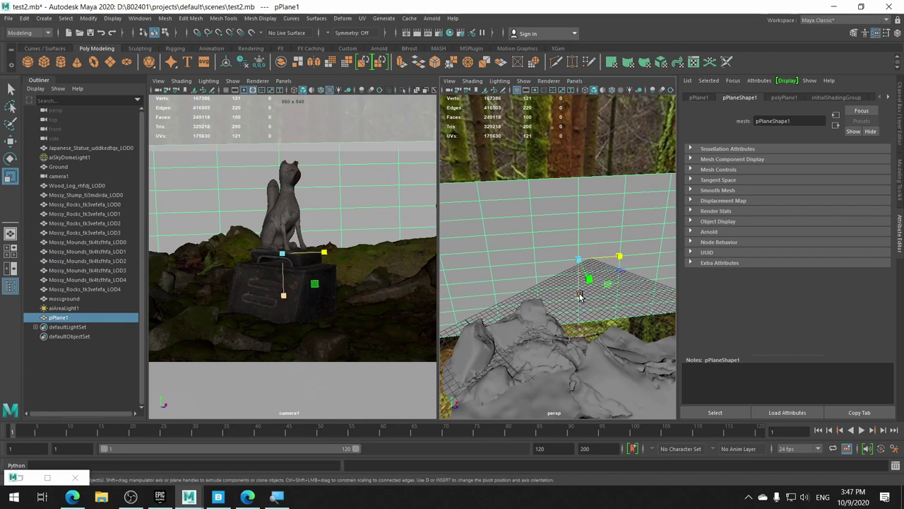
drag(580, 297, 579, 310)
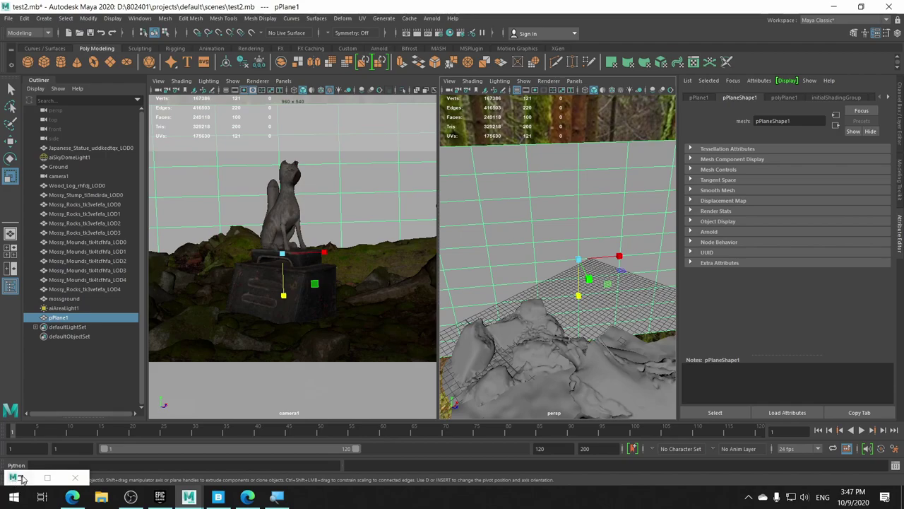
click(20, 477)
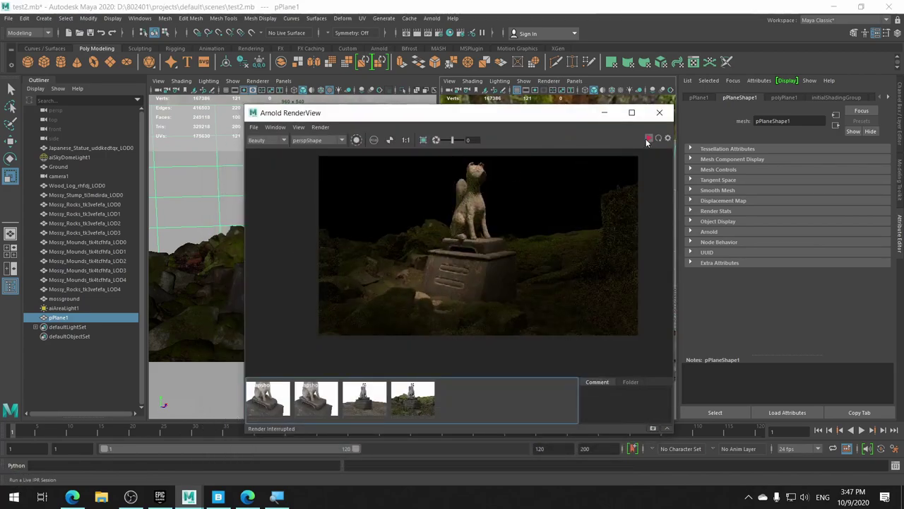
click(648, 138)
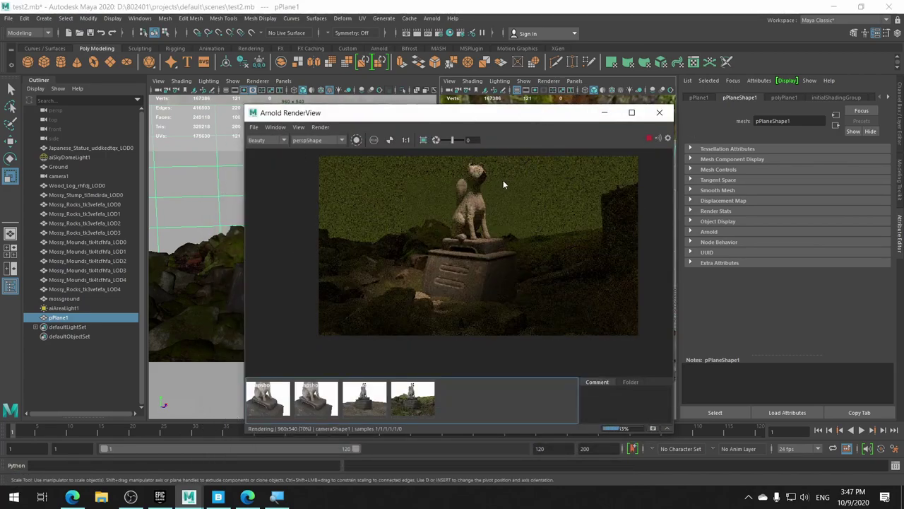
- Assign the plane a new surface shader and connect a file texture to its Out Color
click(786, 97)
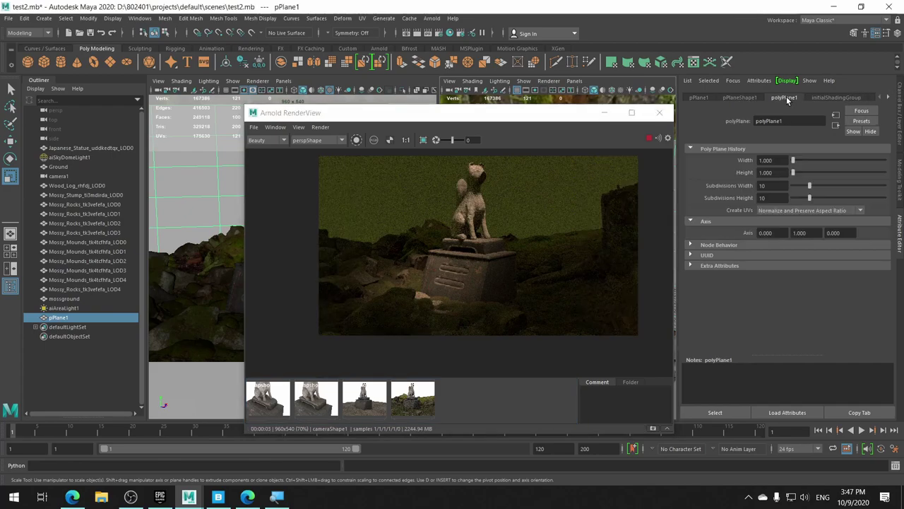
right_click(193, 159)
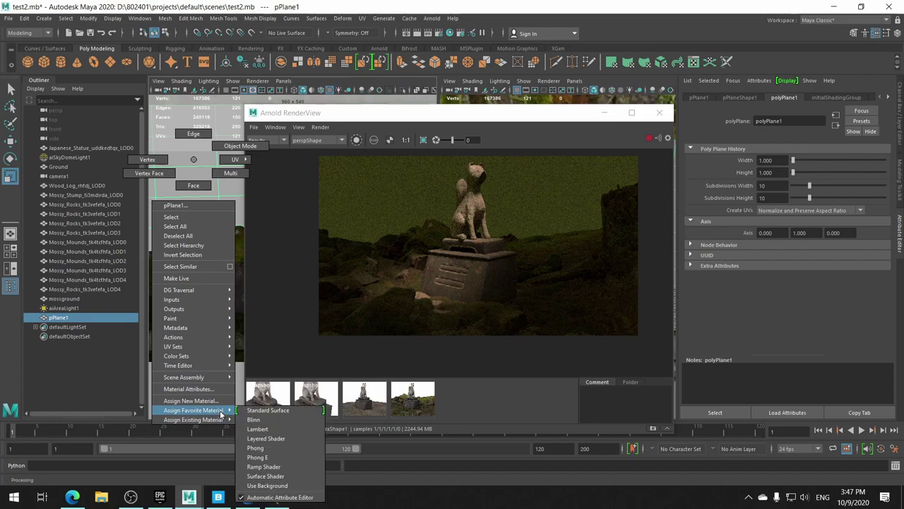
mouse_move(192, 409)
click(265, 475)
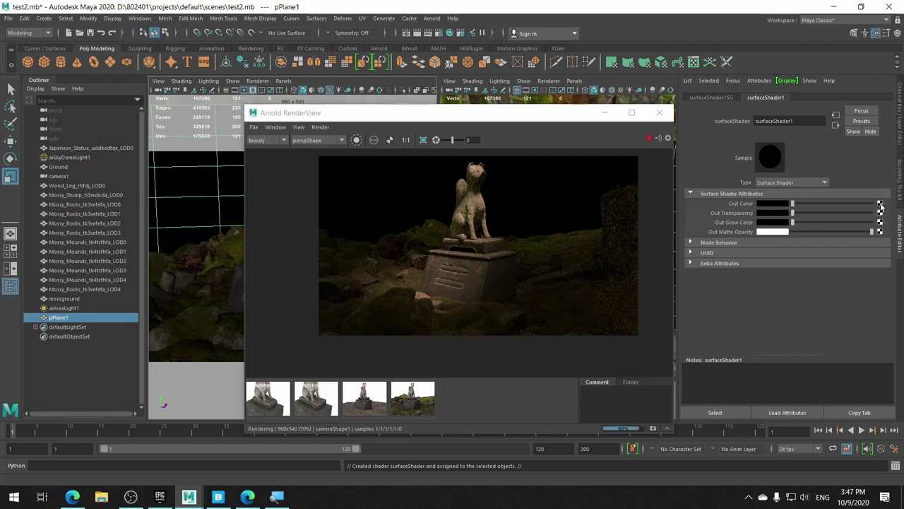
click(880, 204)
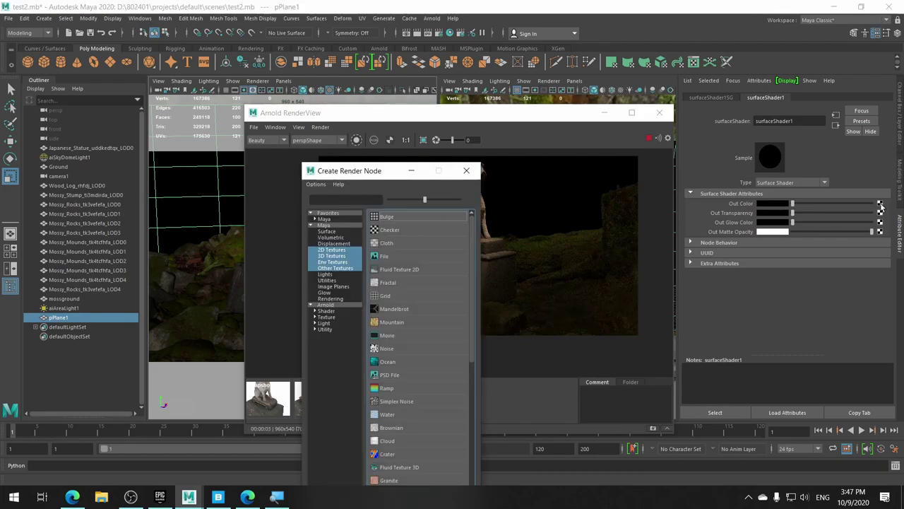
click(379, 259)
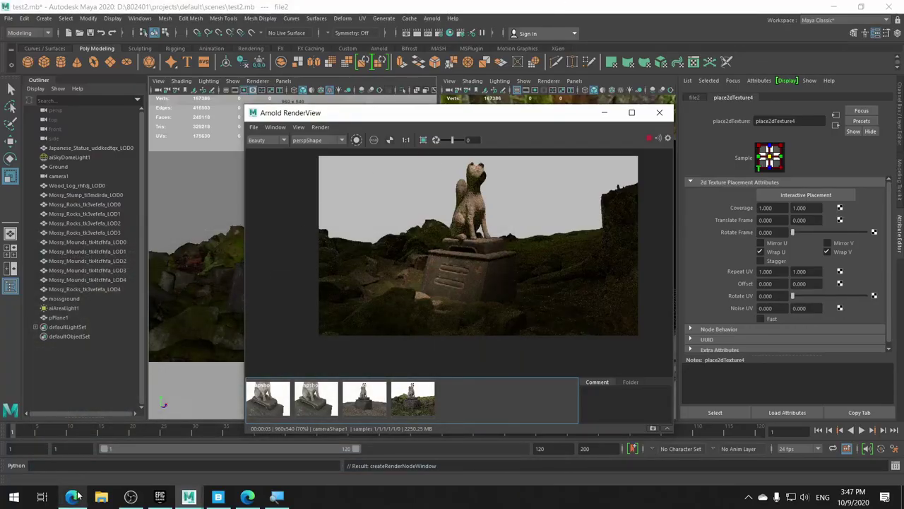
- Check the mossy forest image results, then browse for the file texture's image in Maya
click(73, 497)
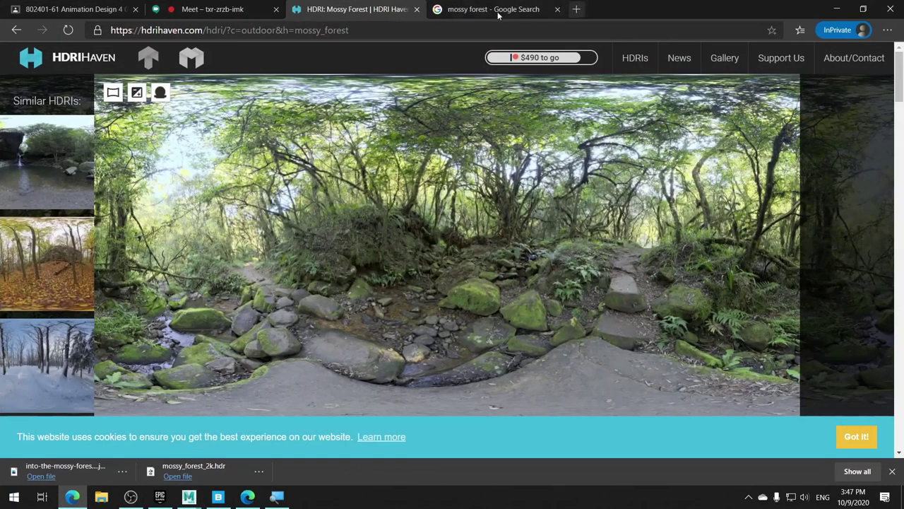
click(494, 10)
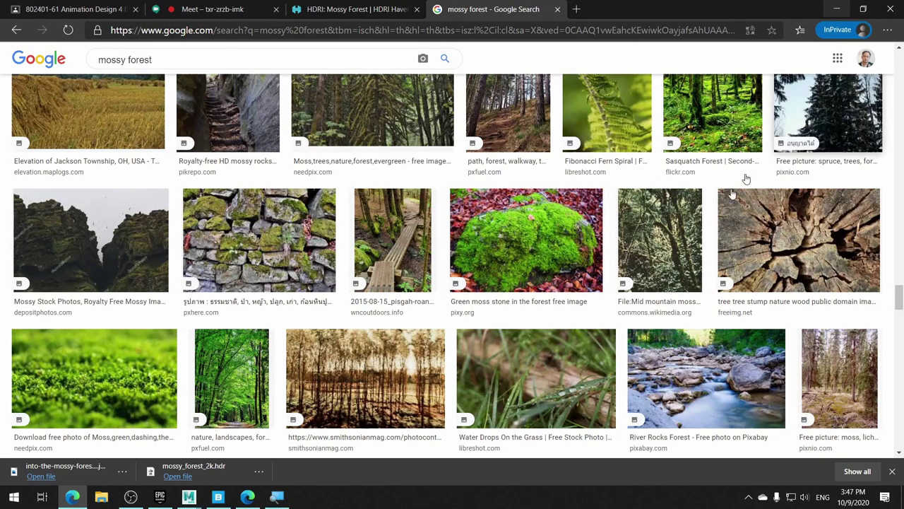
scroll(672, 229, up, 2)
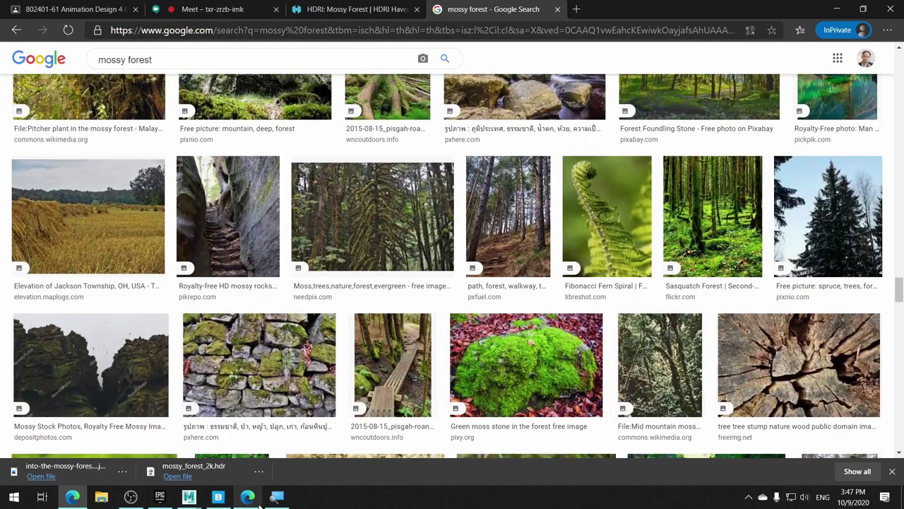
click(189, 497)
click(237, 465)
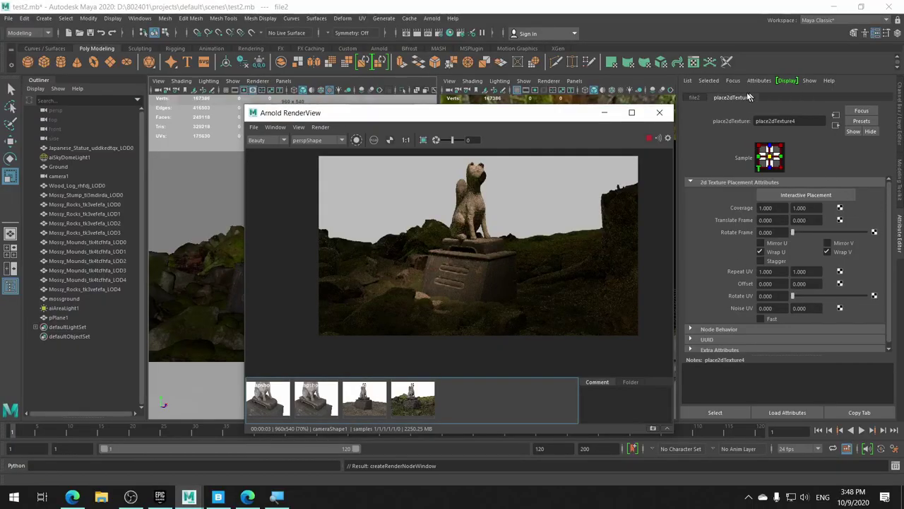
click(877, 229)
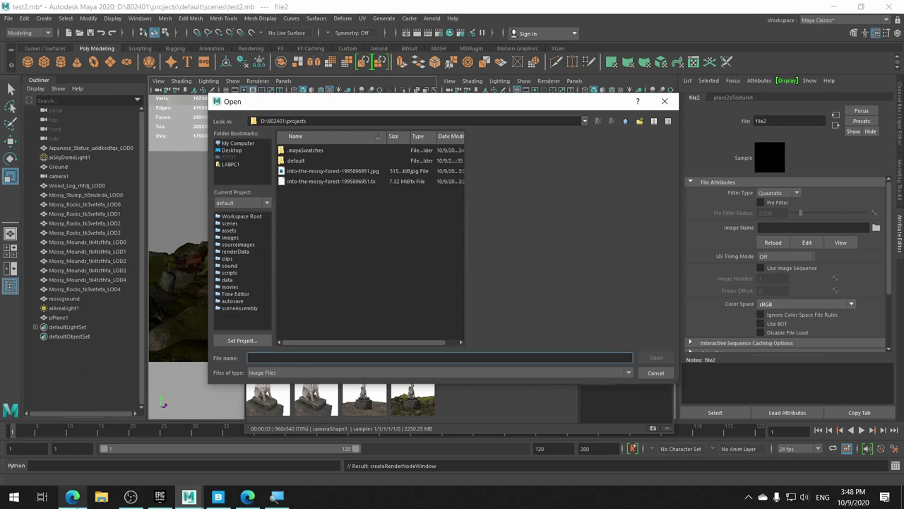
- Open the foggy PxHere forest photo in a new tab and switch to it
click(72, 497)
scroll(356, 220, up, 4)
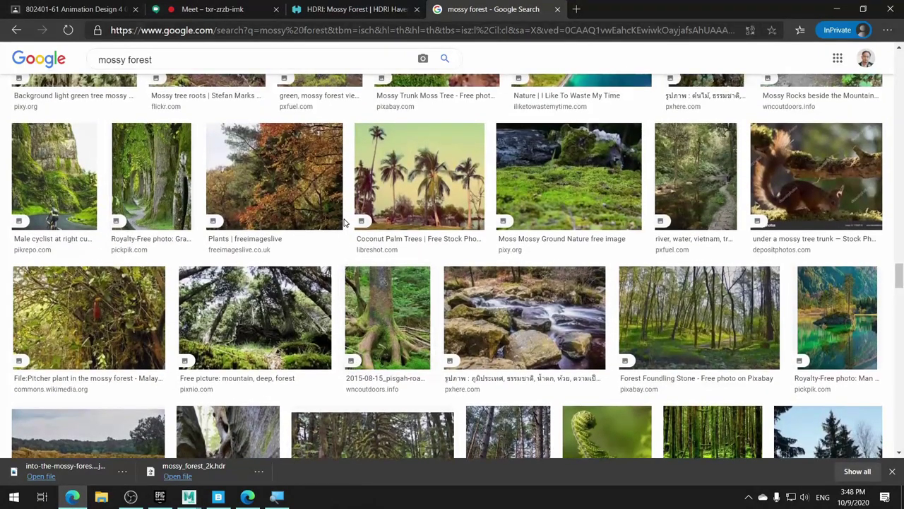
scroll(350, 221, up, 4)
scroll(350, 222, up, 5)
scroll(349, 221, up, 5)
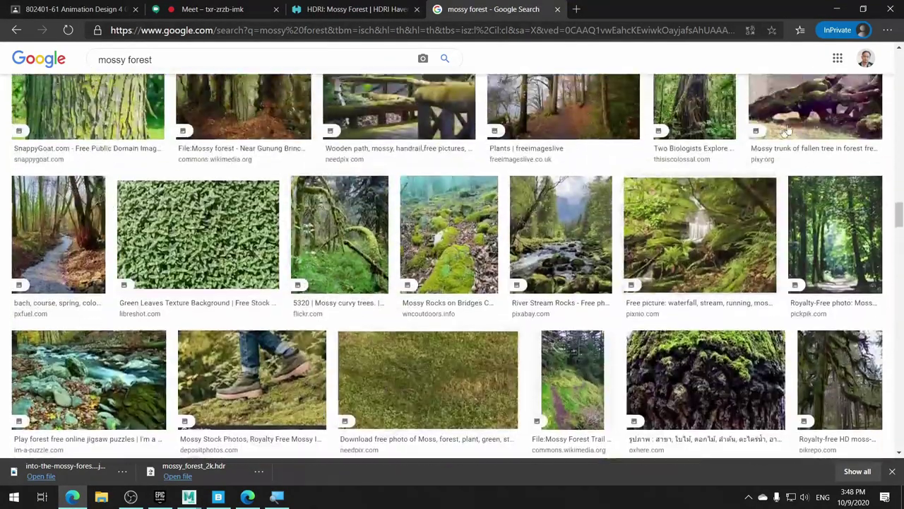
drag(899, 208, 899, 63)
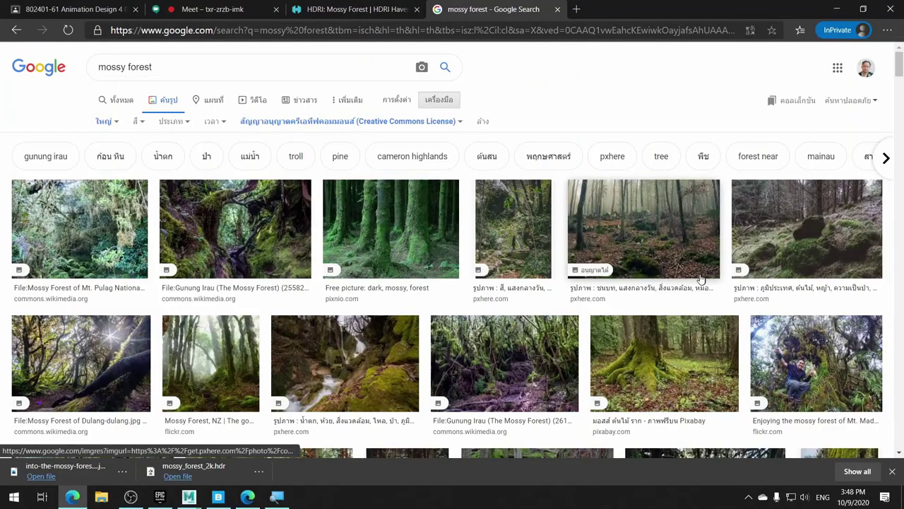
right_click(653, 209)
click(675, 214)
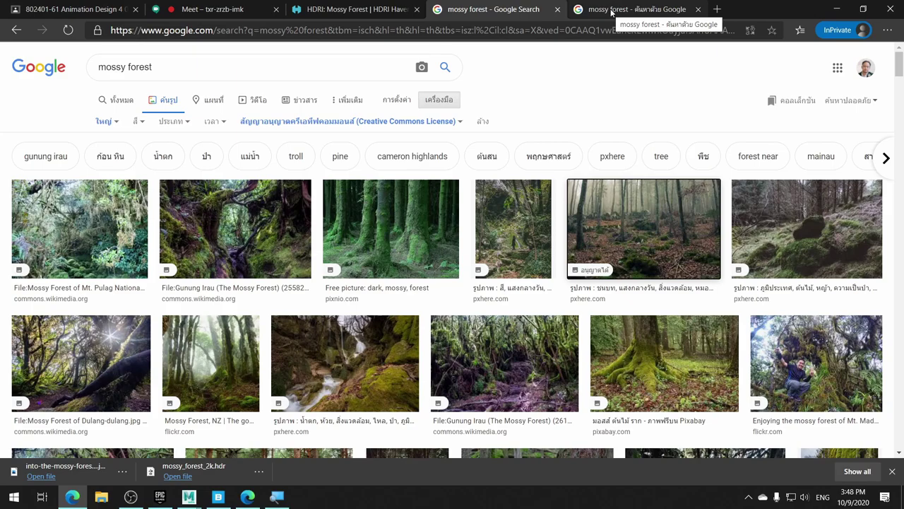
click(611, 12)
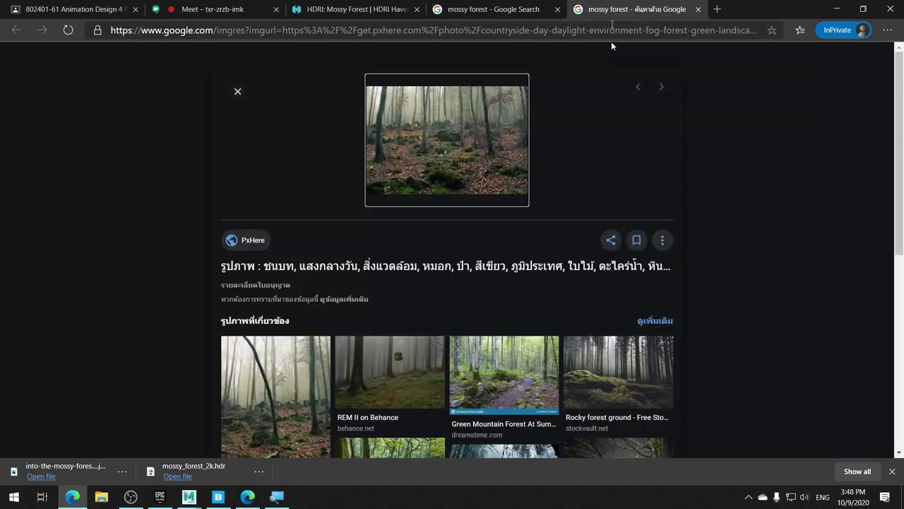
- Visit the photo's PxHere page, give up on the download at the sign-in prompt, and close both tabs
click(504, 129)
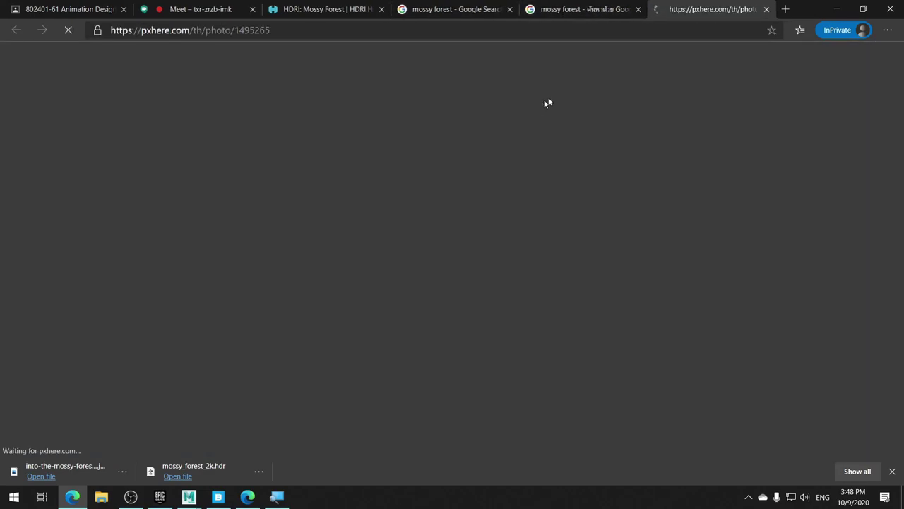
scroll(446, 242, down, 1)
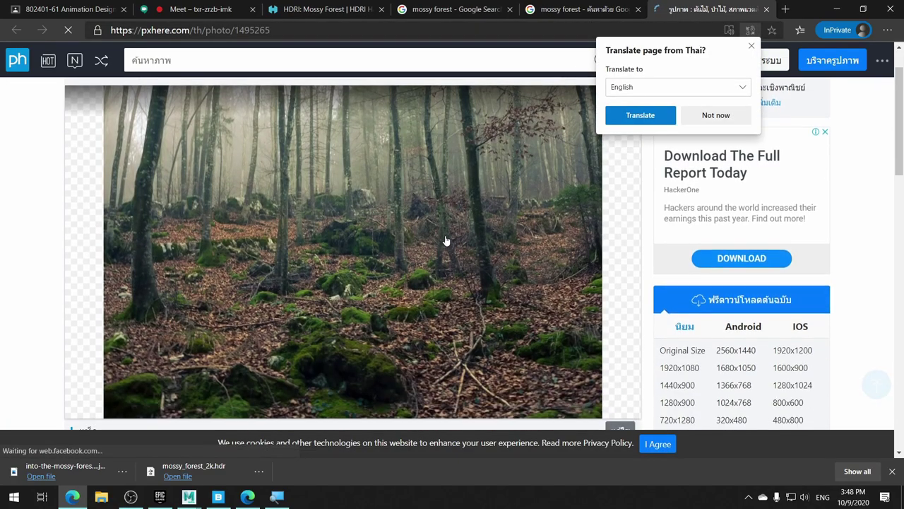
scroll(452, 216, down, 1)
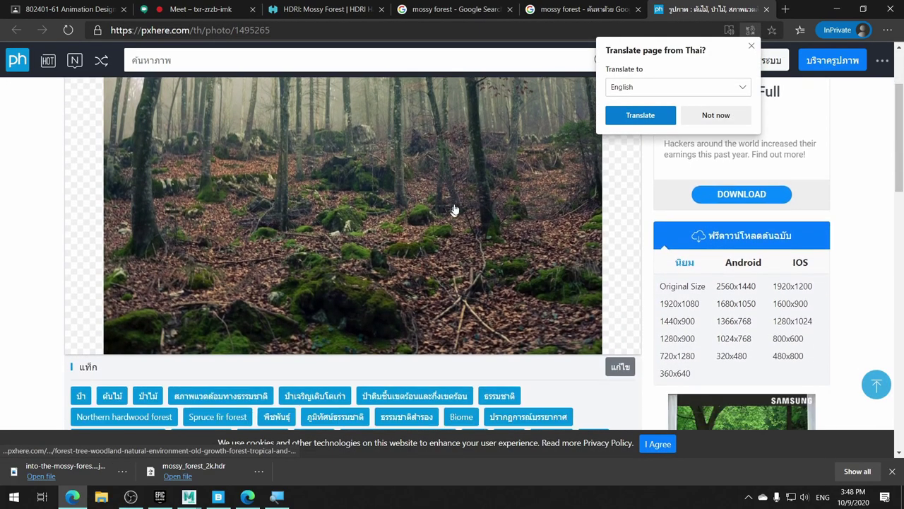
click(751, 46)
scroll(668, 213, down, 3)
scroll(721, 233, up, 2)
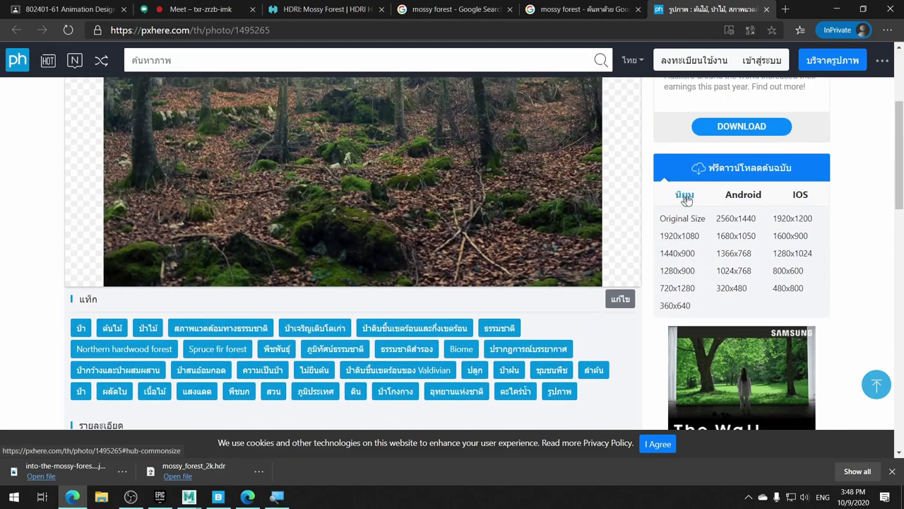
click(747, 174)
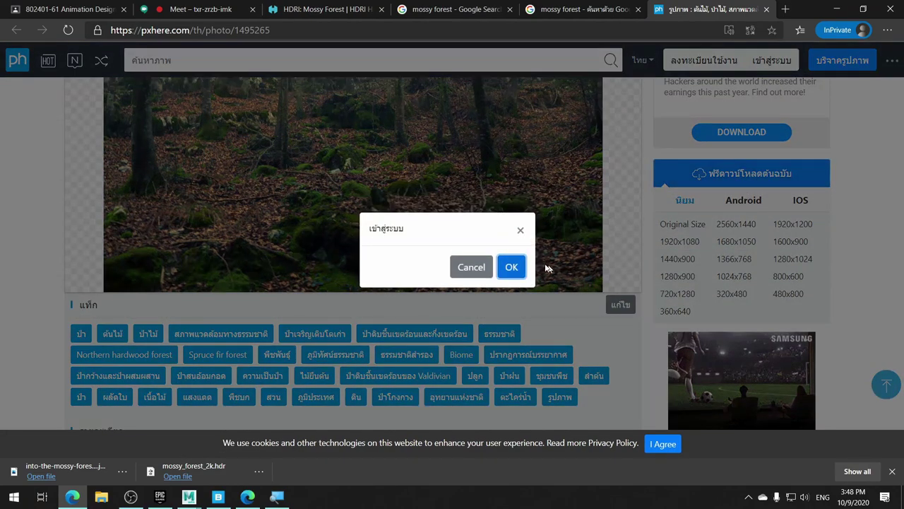
click(471, 267)
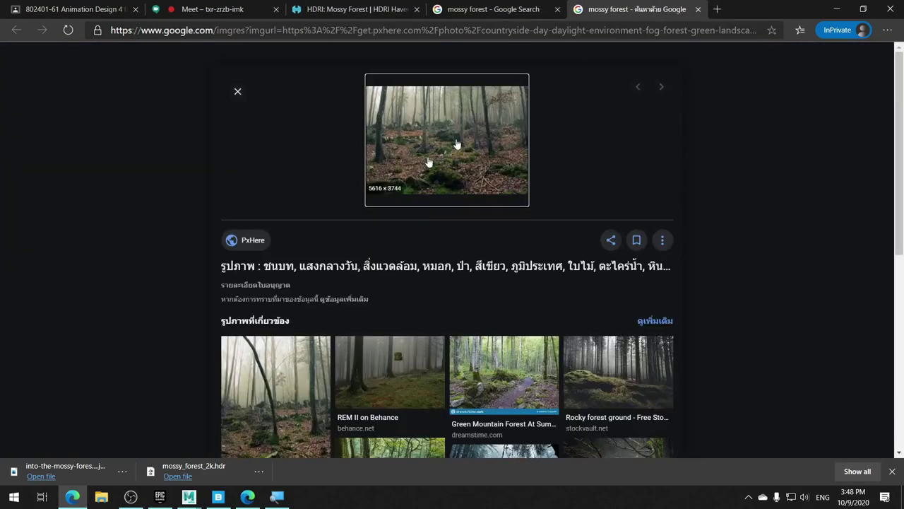
click(767, 9)
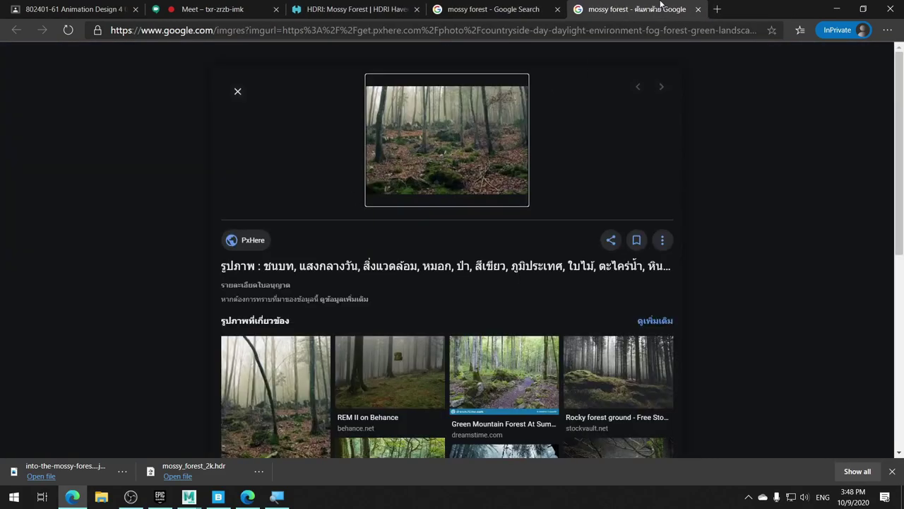
click(698, 9)
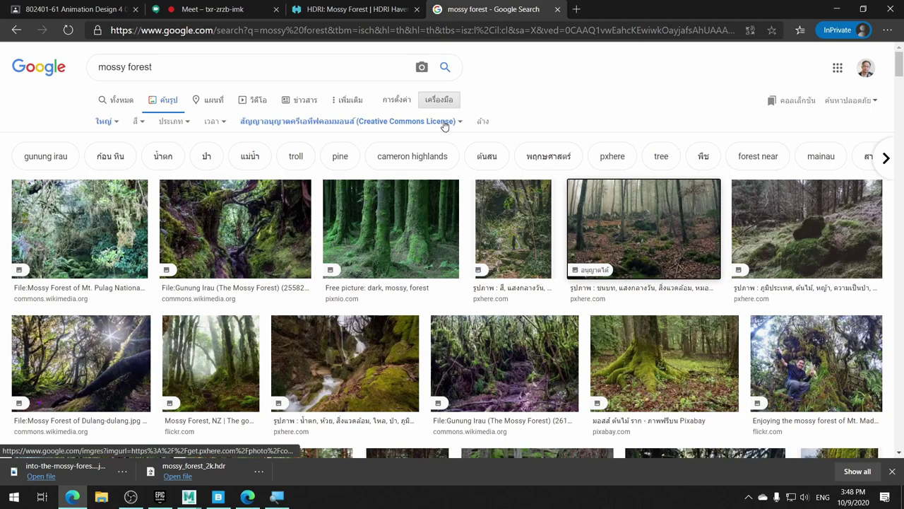
- Browse further down the Creative Commons 'mossy forest' image results
scroll(272, 234, down, 2)
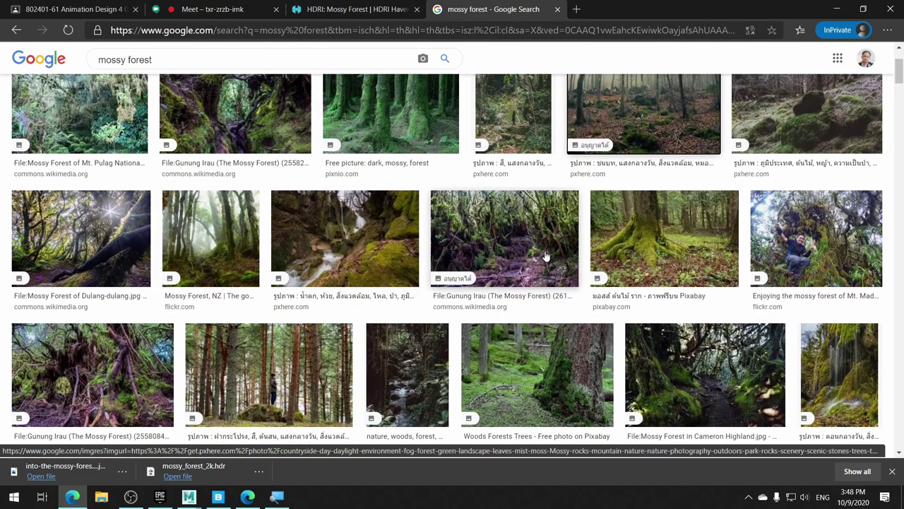
scroll(558, 283, down, 2)
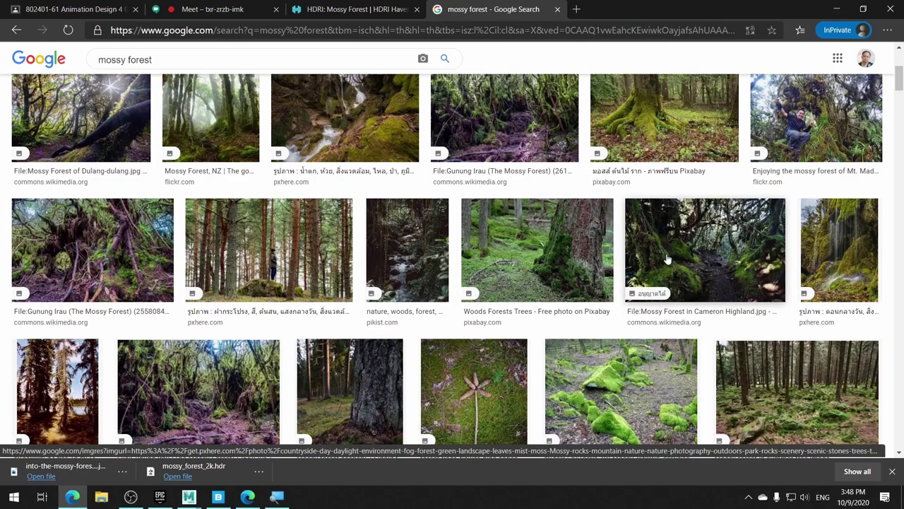
scroll(667, 259, down, 1)
scroll(424, 396, down, 2)
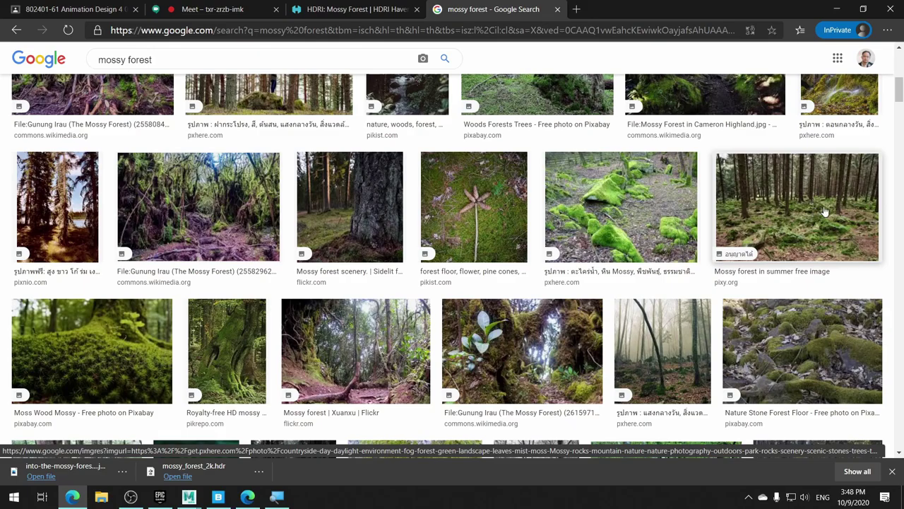
scroll(772, 248, down, 2)
scroll(561, 240, down, 2)
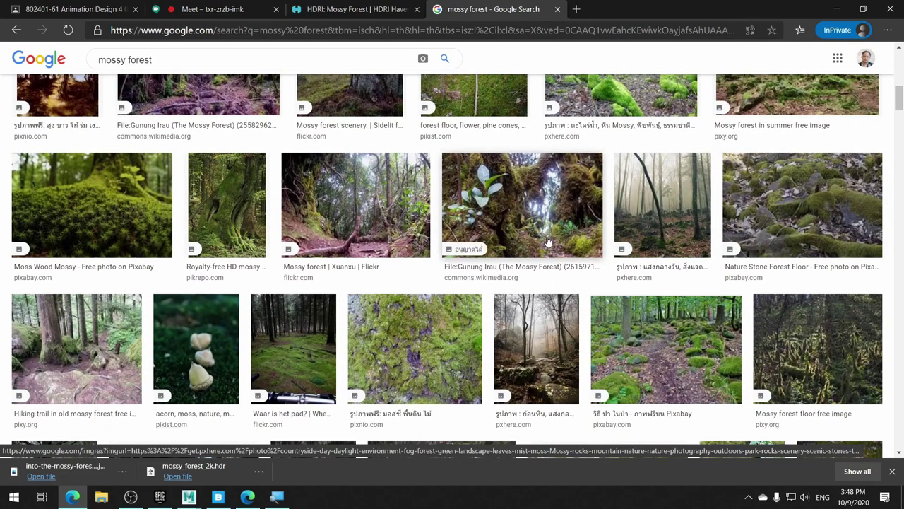
scroll(561, 240, down, 1)
scroll(566, 258, down, 2)
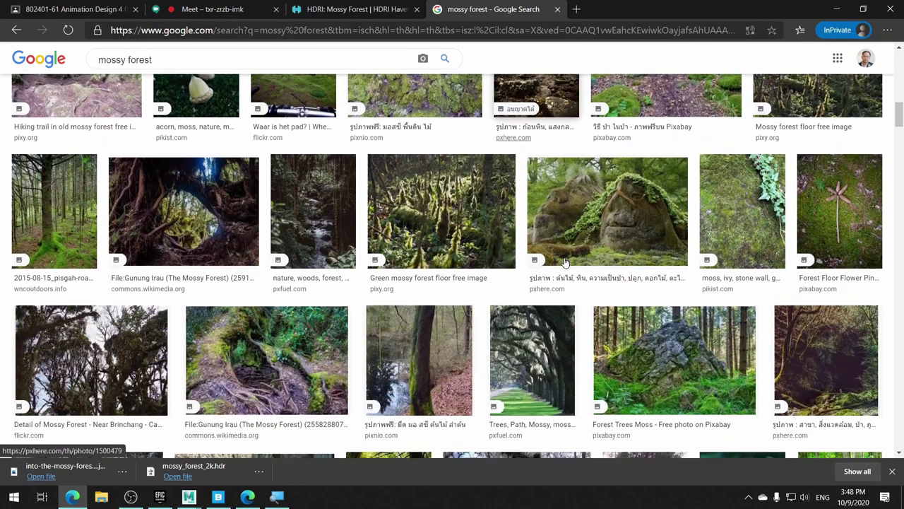
scroll(565, 261, down, 3)
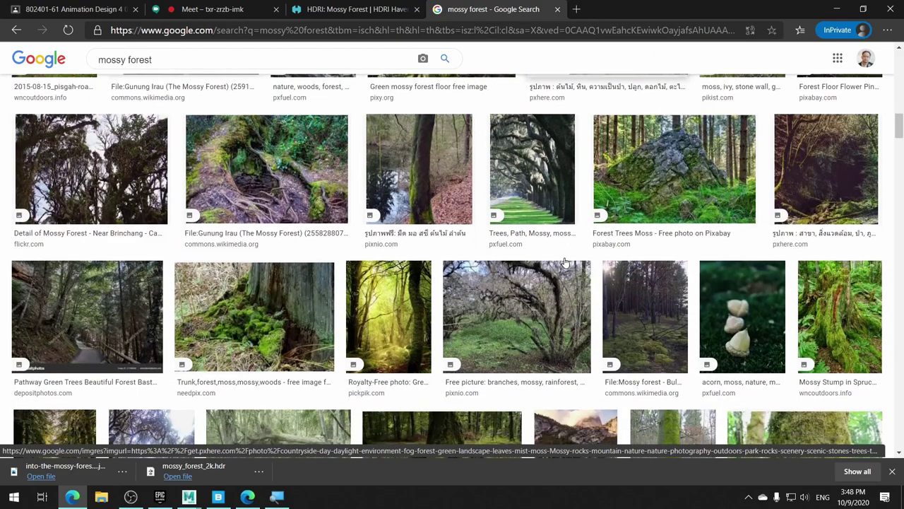
scroll(565, 262, down, 1)
scroll(565, 261, down, 1)
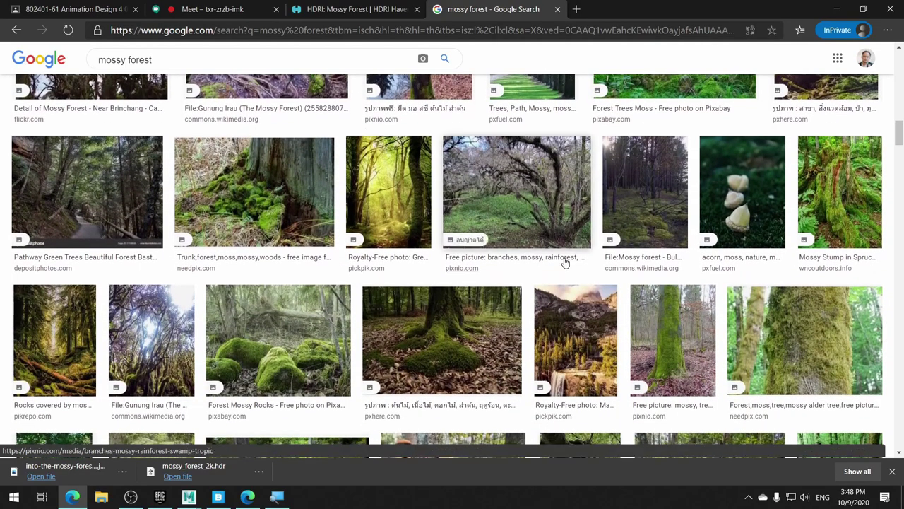
scroll(565, 261, down, 3)
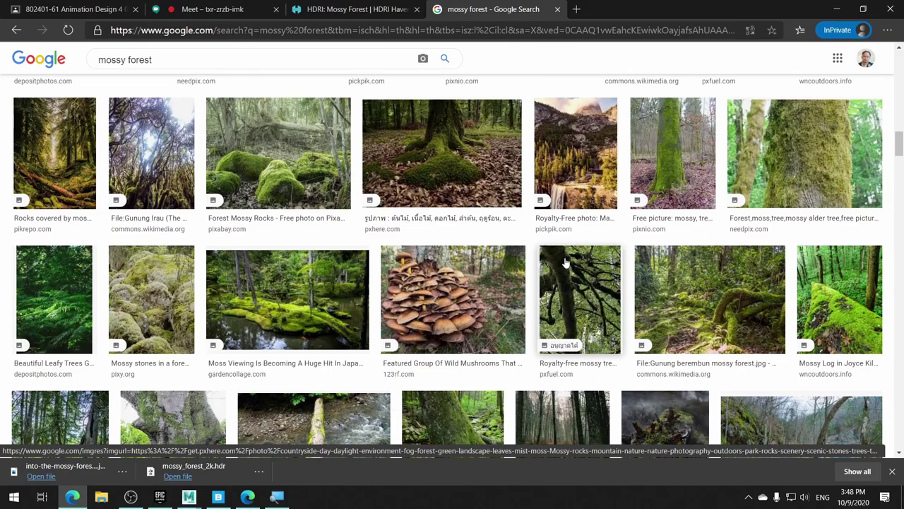
scroll(565, 263, down, 3)
scroll(566, 263, up, 1)
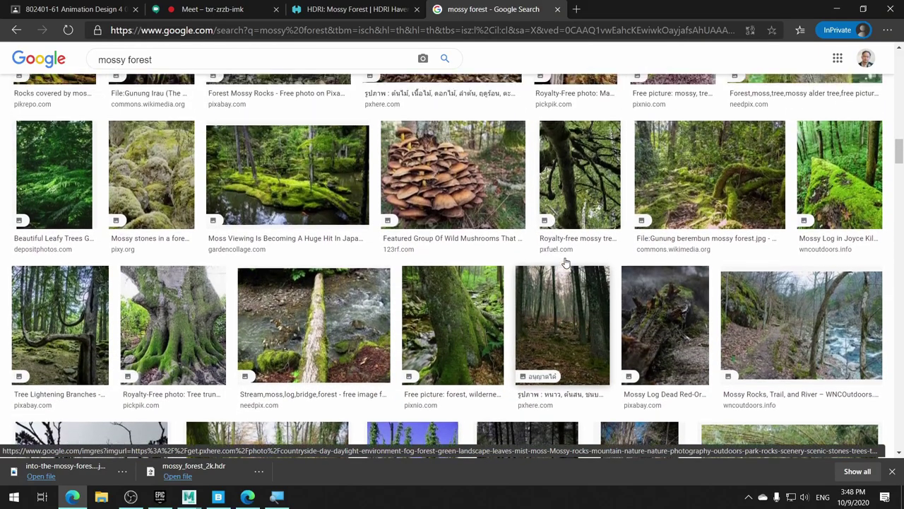
scroll(565, 263, down, 3)
scroll(565, 263, down, 3)
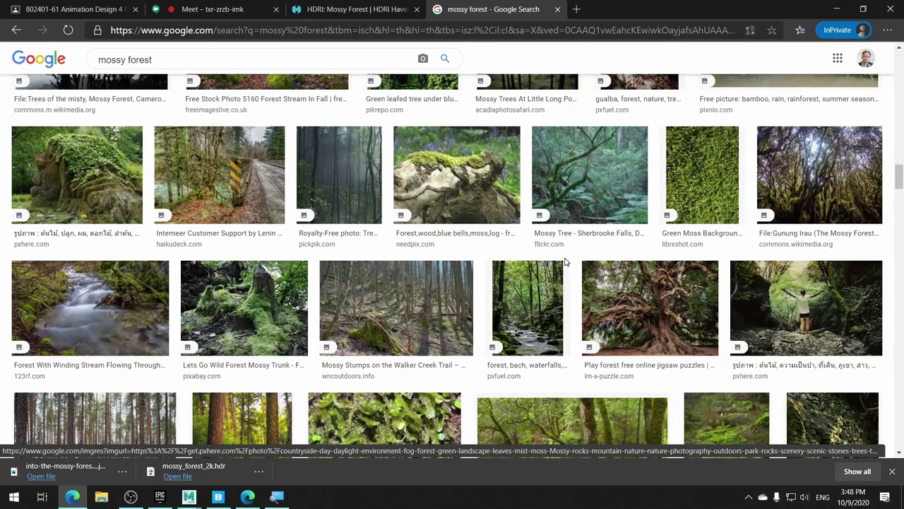
scroll(565, 261, down, 4)
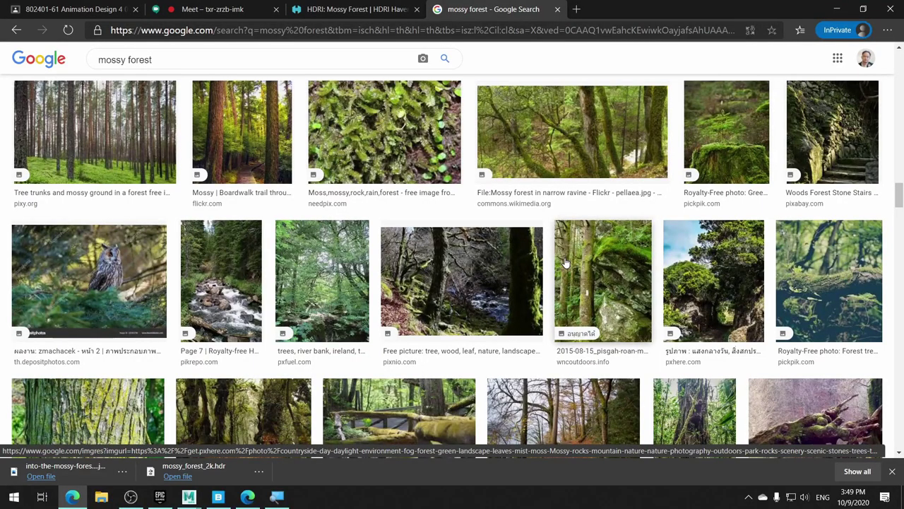
scroll(565, 262, down, 3)
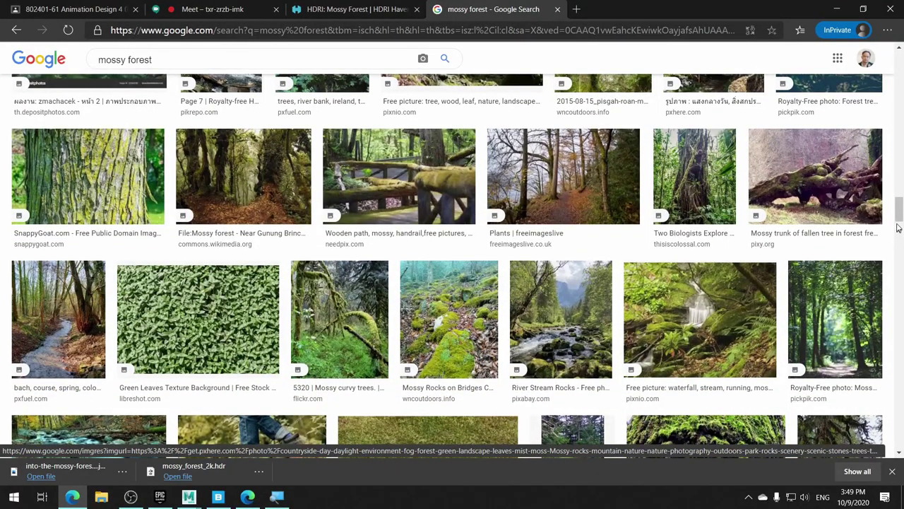
drag(899, 228, 902, 267)
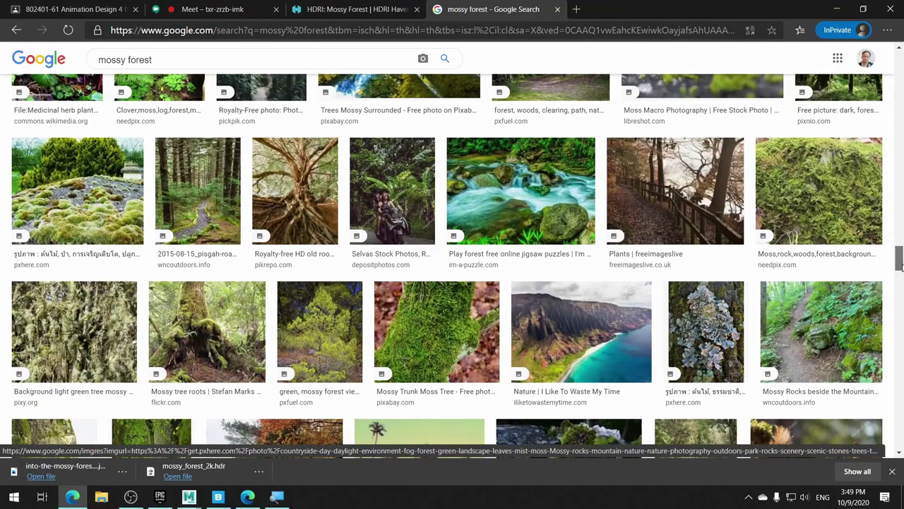
drag(902, 267, 899, 332)
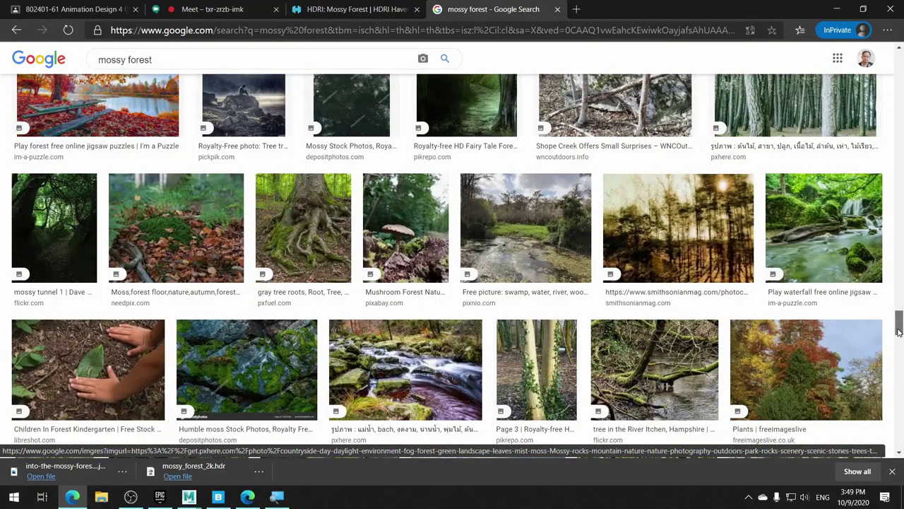
mouse_move(899, 332)
mouse_down()
mouse_move(898, 348)
mouse_move(892, 84)
mouse_up()
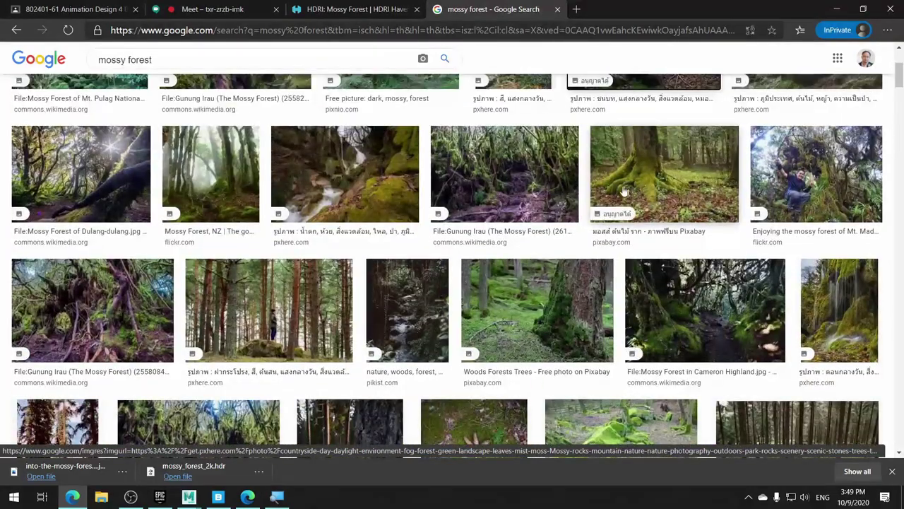
- Open the results in a new tab and switch Usage Rights to Commercial, then back to All
right_click(541, 157)
click(565, 105)
scroll(529, 249, up, 3)
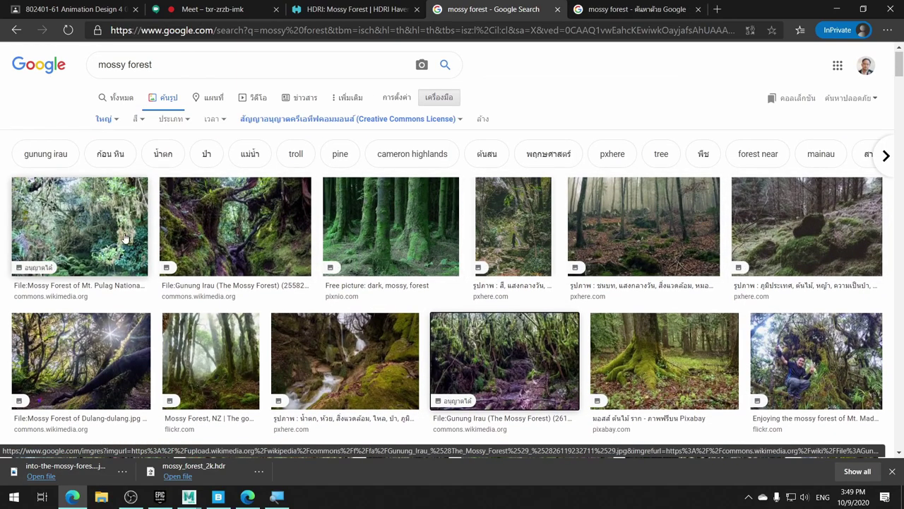
click(269, 120)
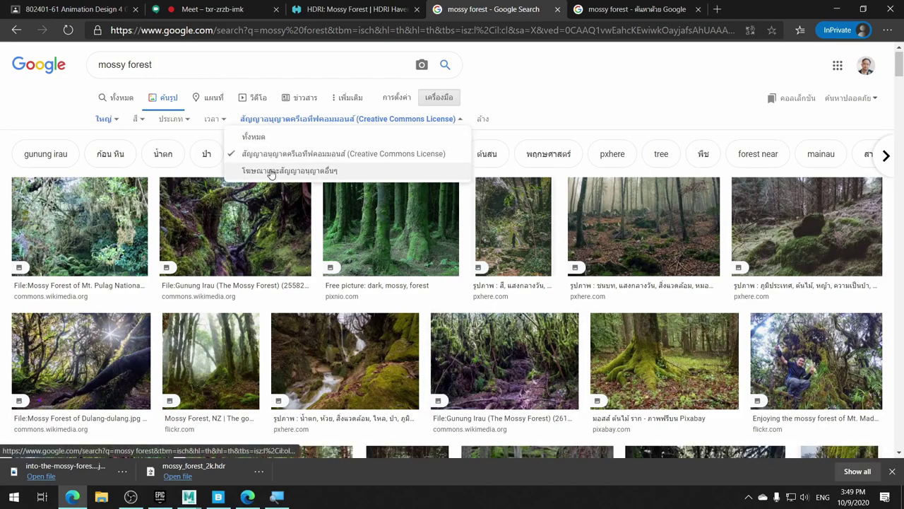
click(272, 171)
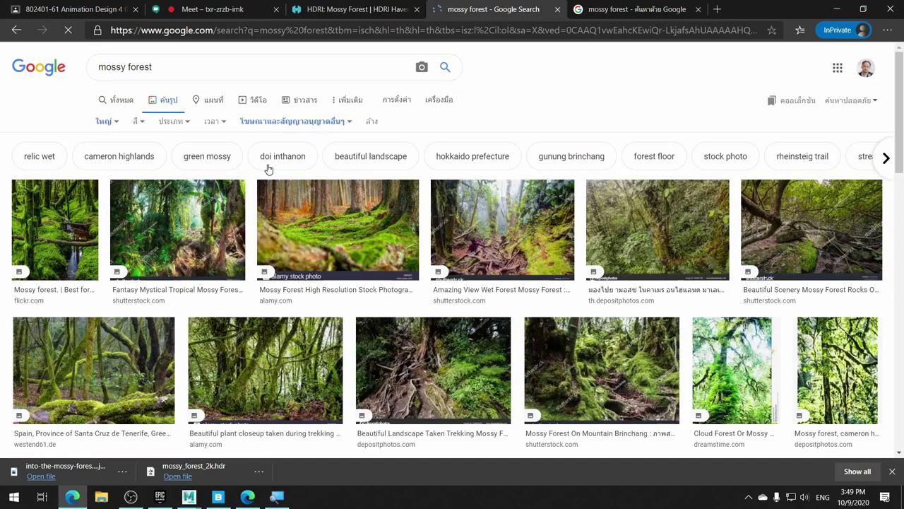
click(263, 126)
click(287, 141)
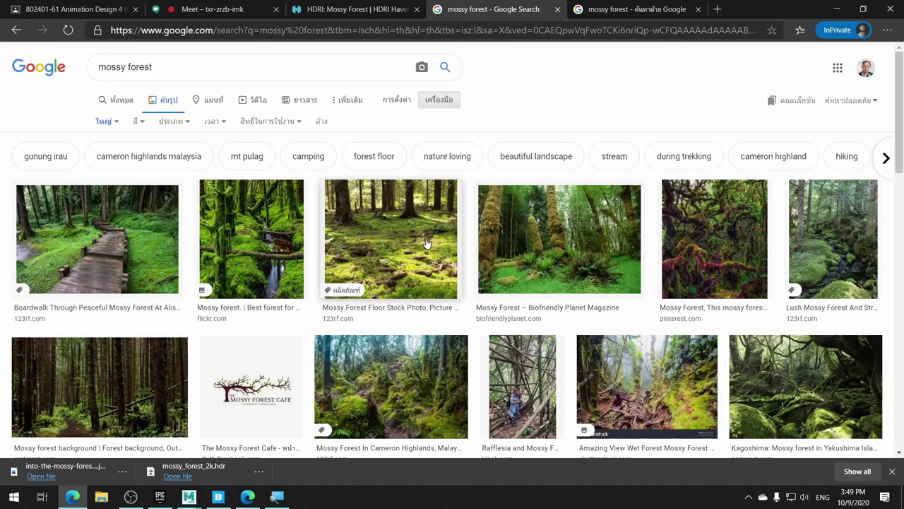
scroll(427, 242, down, 2)
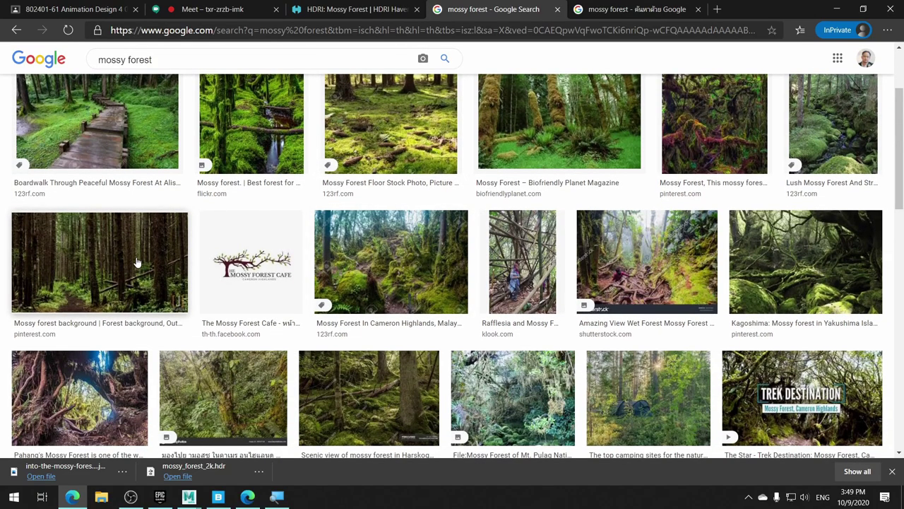
- Open the Pinterest mossy forest background image in a new tab and check its source page
right_click(135, 258)
click(182, 272)
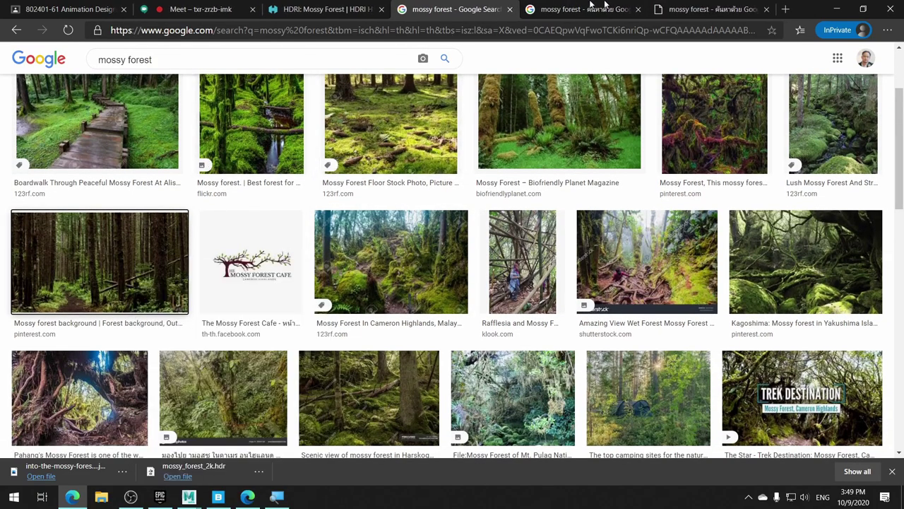
click(714, 14)
click(445, 233)
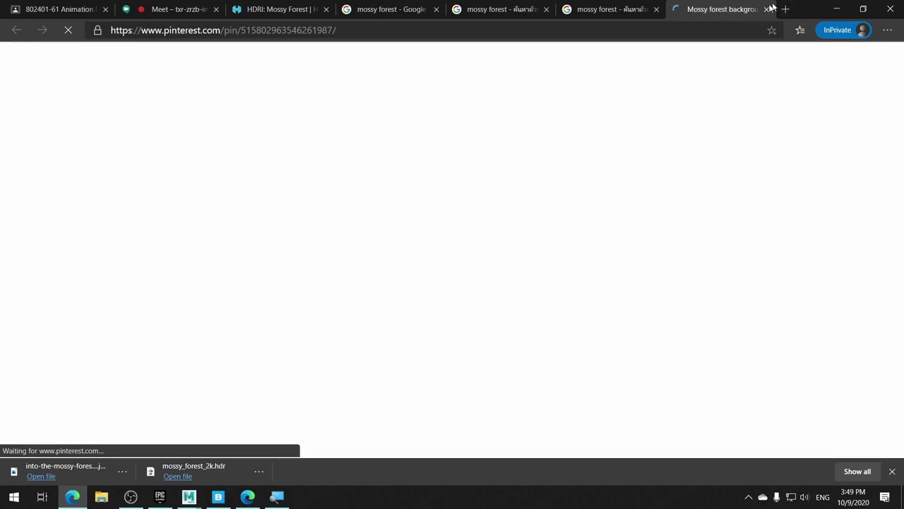
right_click(330, 195)
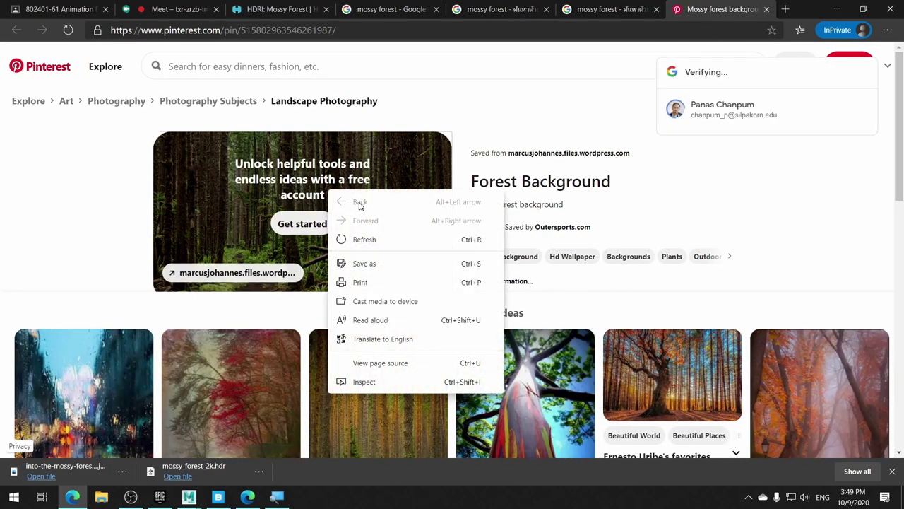
click(7, 48)
click(612, 9)
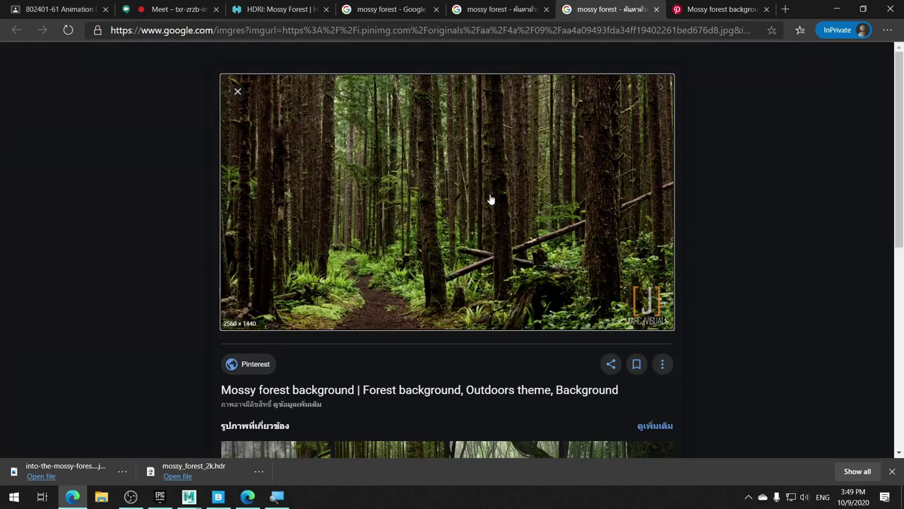
- Save the full-size 2560×1440 forest jpg into D:\802401\projects
right_click(489, 195)
click(576, 311)
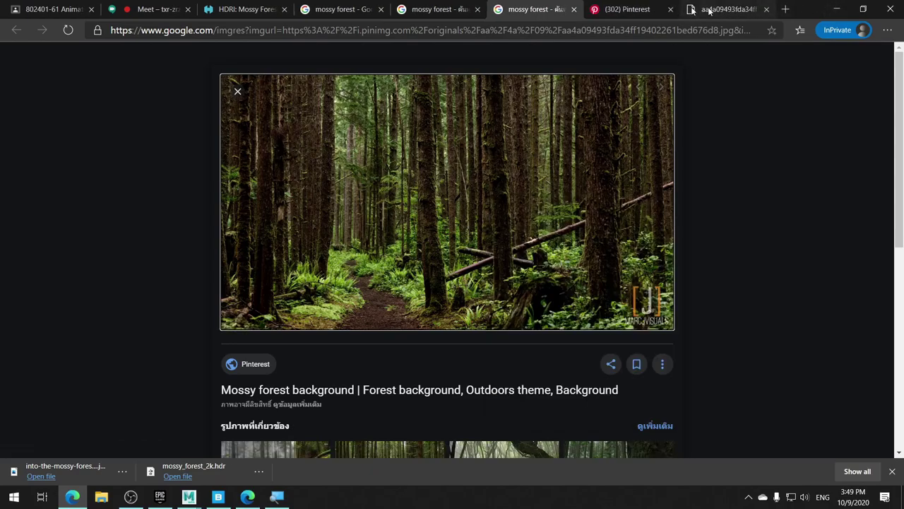
click(728, 9)
right_click(498, 147)
click(536, 181)
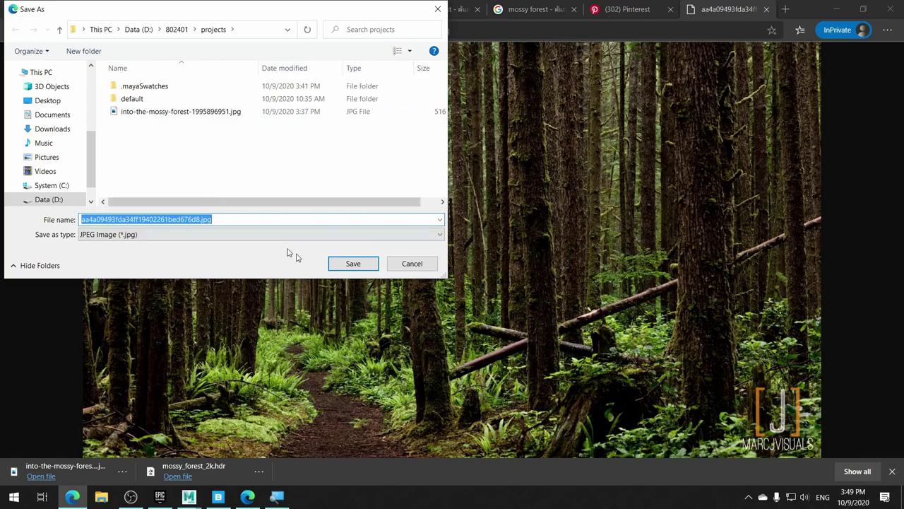
click(347, 264)
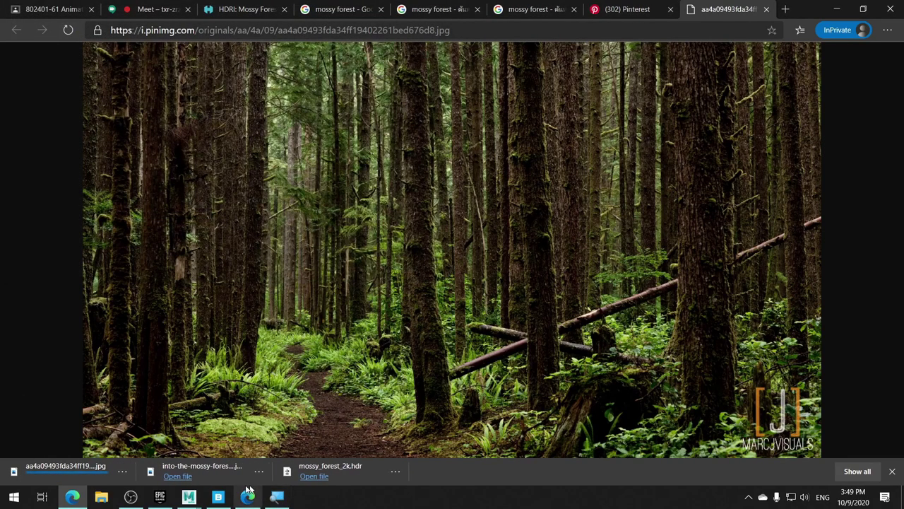
mouse_move(189, 496)
click(227, 450)
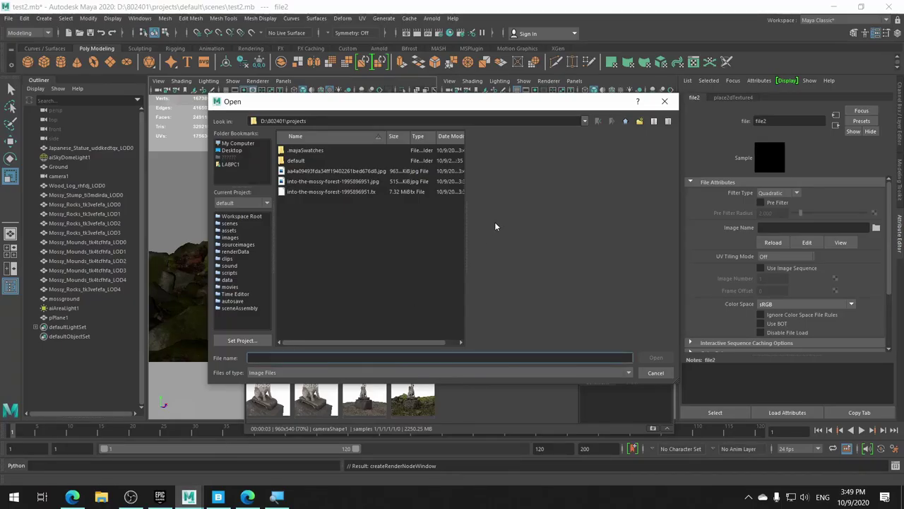
- Load aa4a09493fda34ff19402261bed676d8.jpg as file2's image and move the render window aside
click(343, 172)
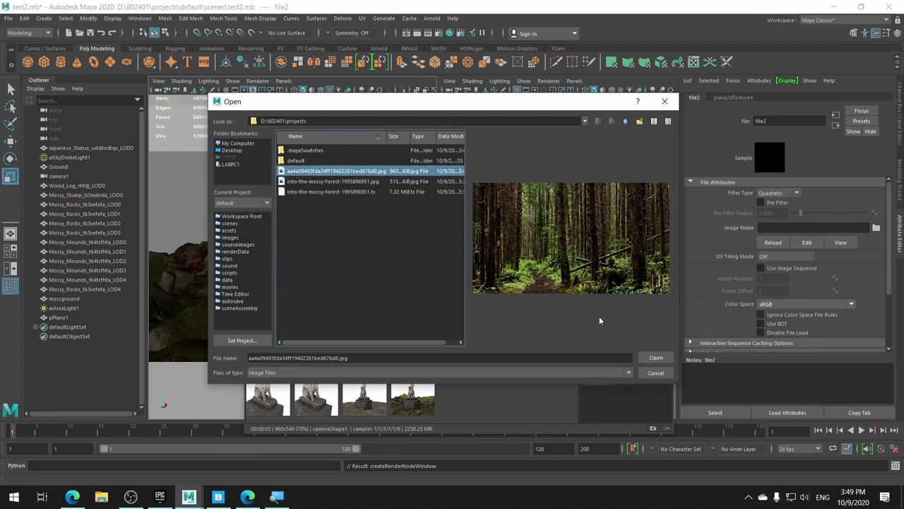
click(656, 357)
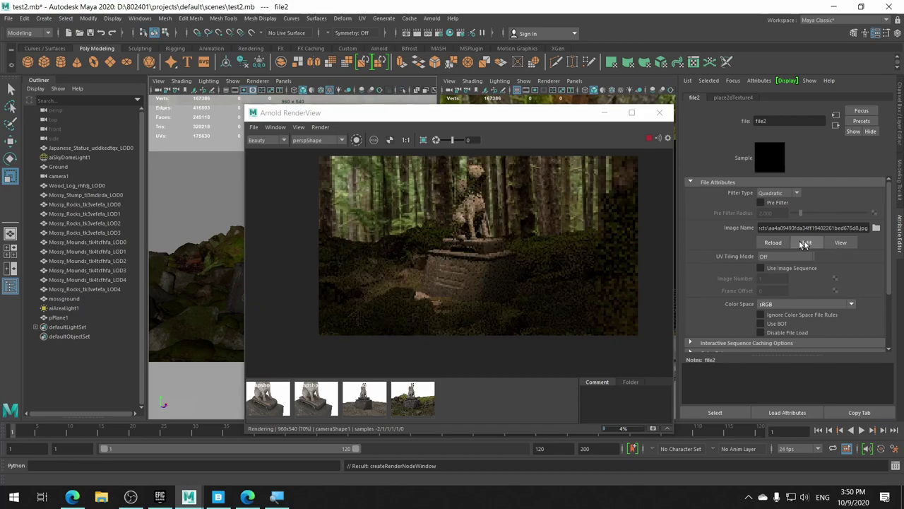
drag(392, 119, 527, 105)
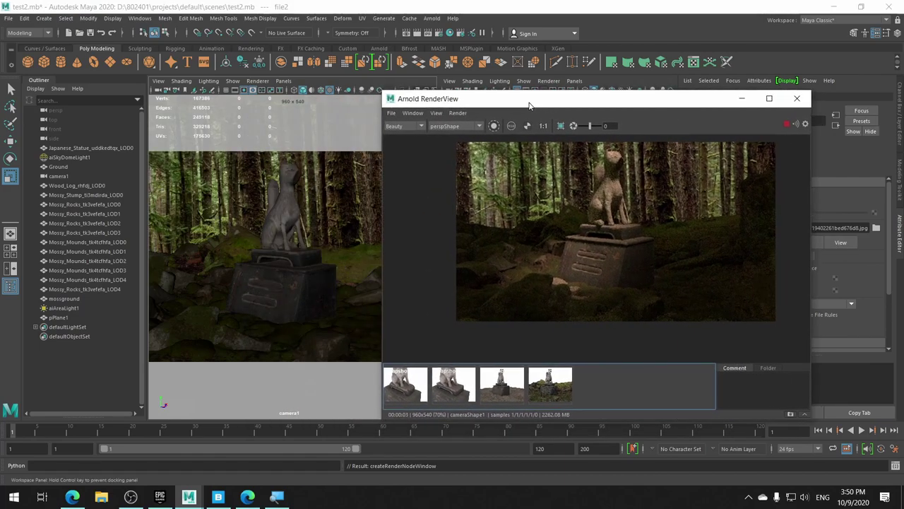
- Raise, enlarge and nudge the pPlane1 backdrop behind the statue, moving the render view aside
click(321, 186)
key(w)
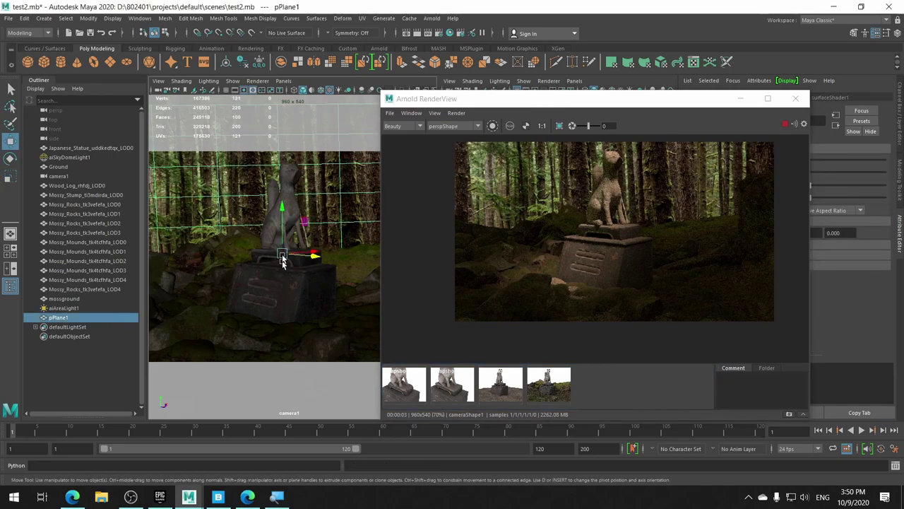
drag(282, 209, 285, 145)
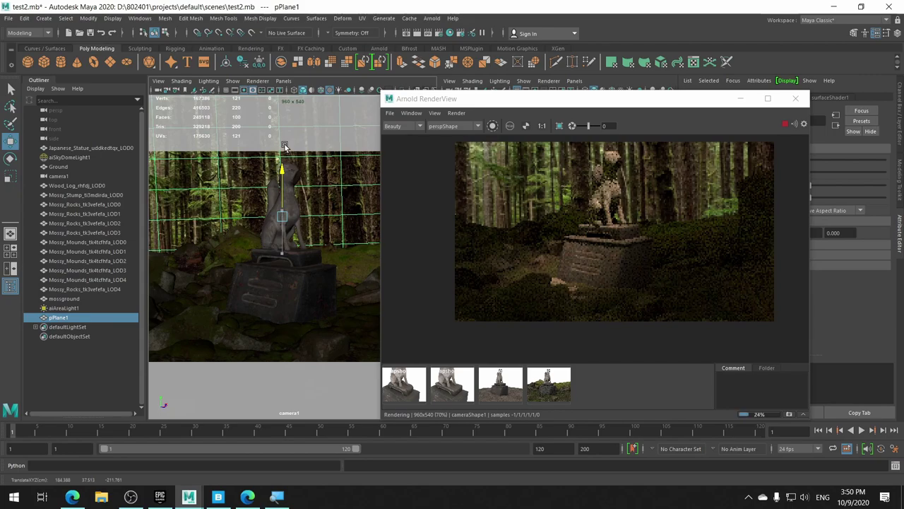
drag(285, 146, 284, 125)
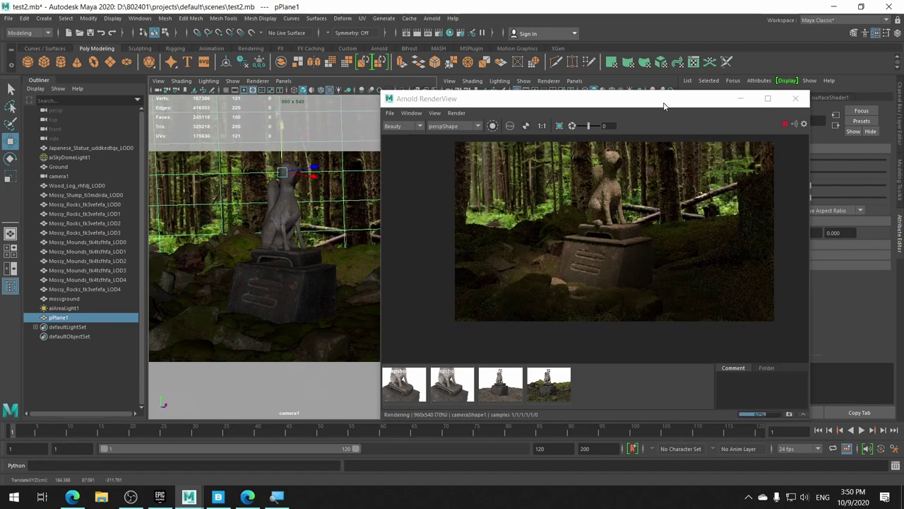
key(r)
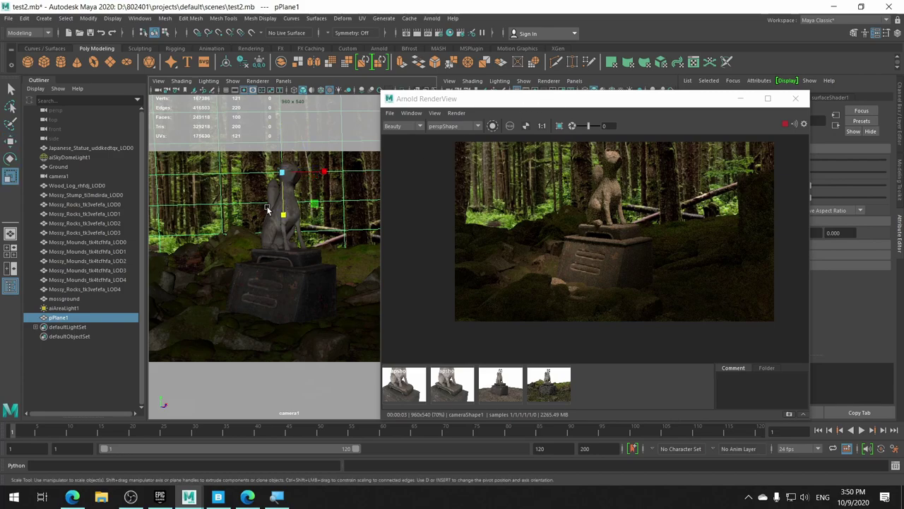
mouse_move(282, 172)
mouse_down()
mouse_move(248, 195)
mouse_move(120, 222)
mouse_move(293, 201)
mouse_up()
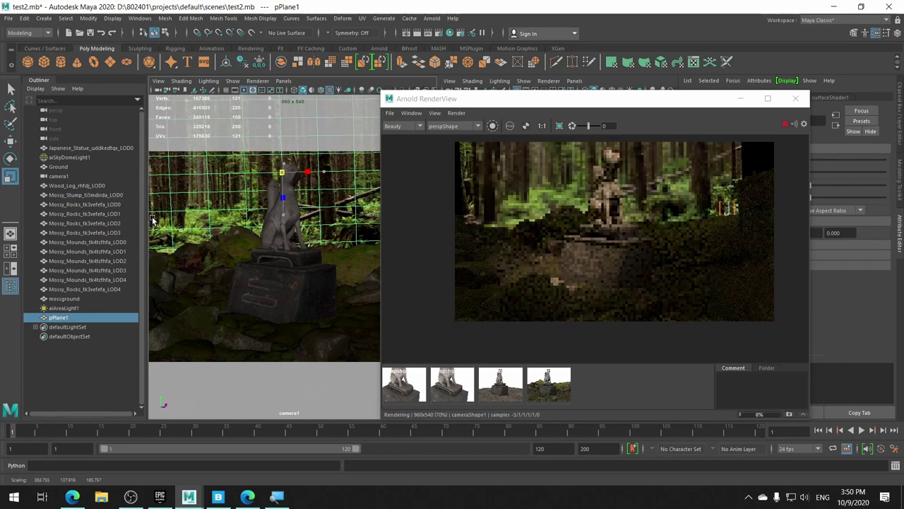
key(w)
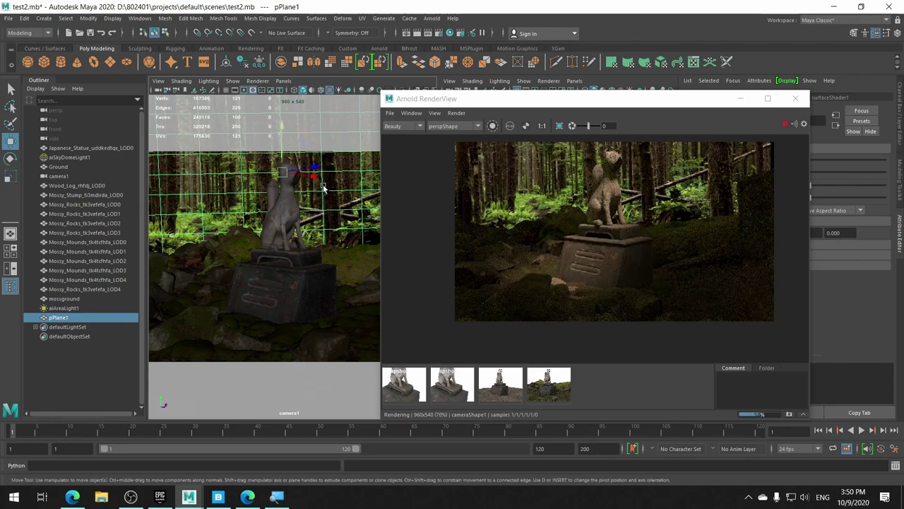
drag(317, 172, 322, 202)
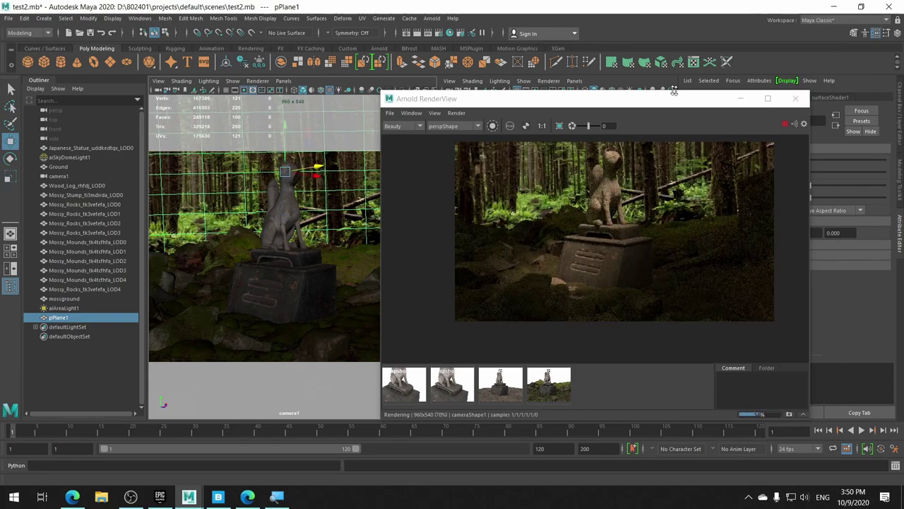
drag(659, 102, 378, 98)
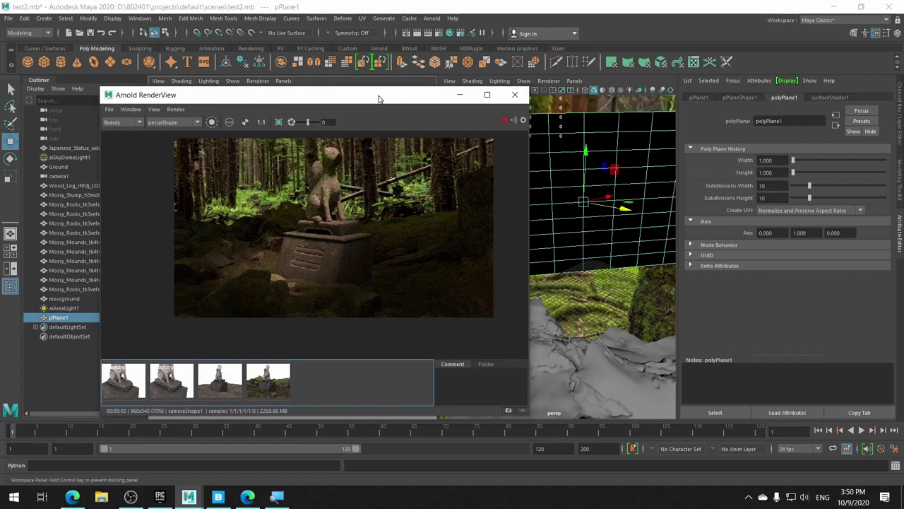
- Open the file2 texture behind the surface shader and lower its exposure to -3.247
click(825, 99)
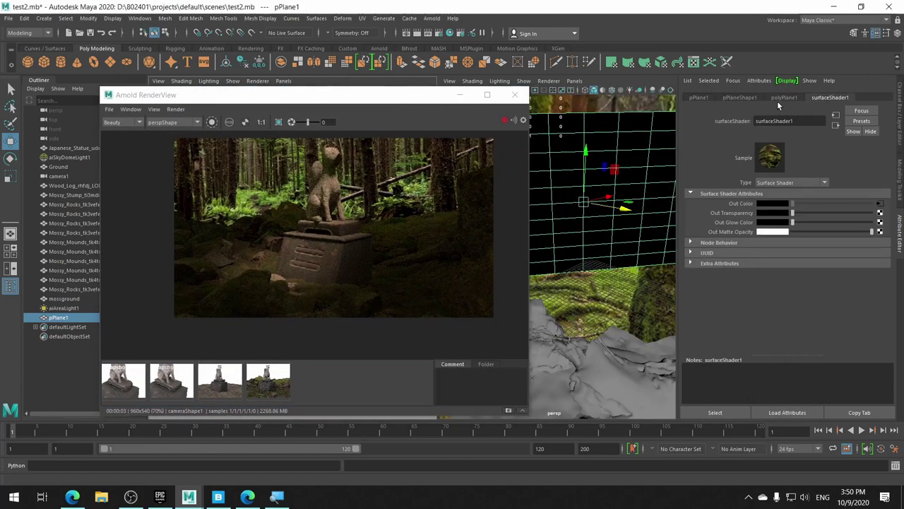
click(881, 205)
scroll(862, 292, down, 3)
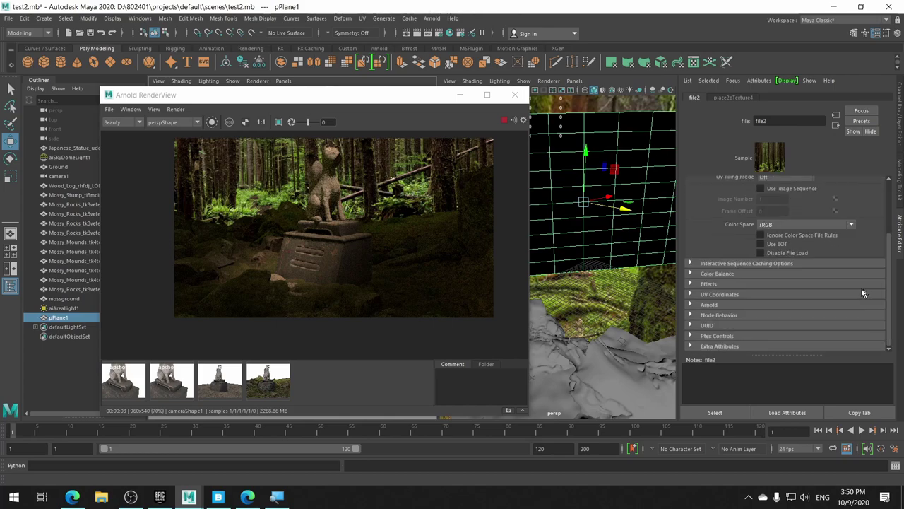
click(717, 273)
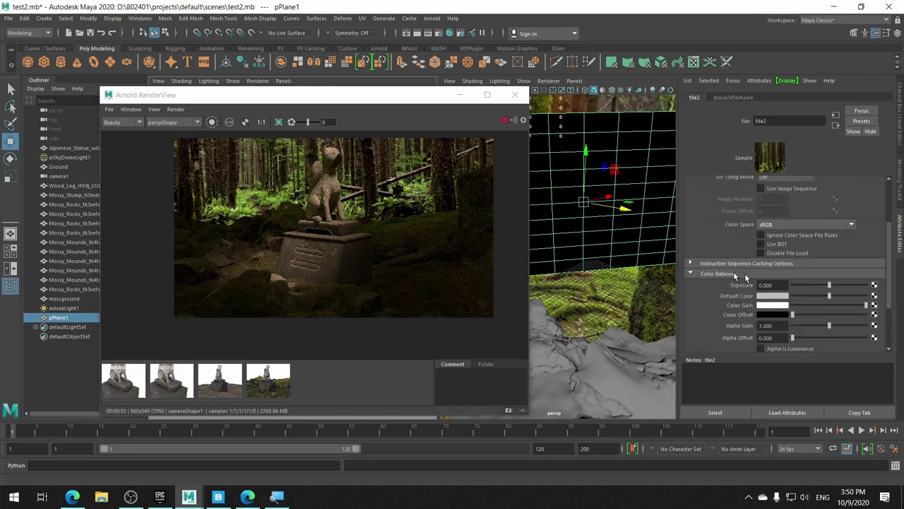
click(827, 285)
drag(813, 284, 805, 285)
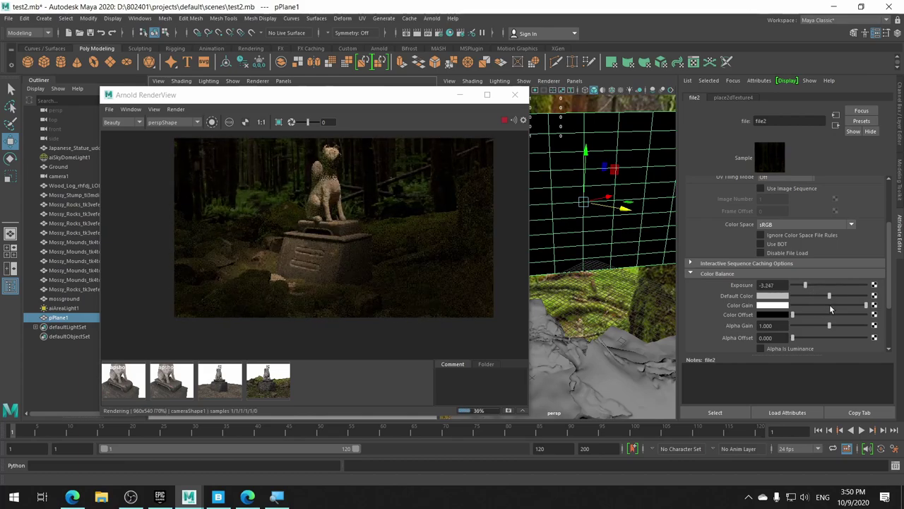
- Give file2's colour gain a yellow tint sampled from the render, then dim it
click(773, 305)
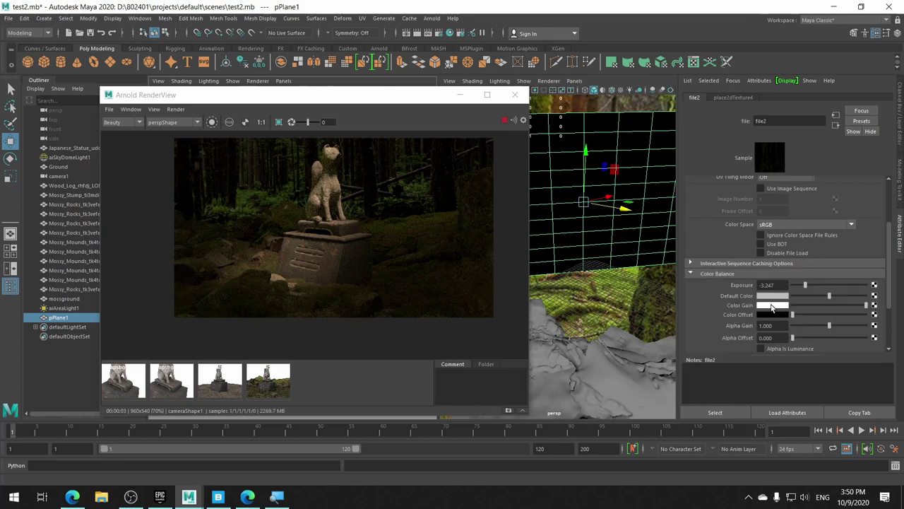
click(772, 306)
click(716, 286)
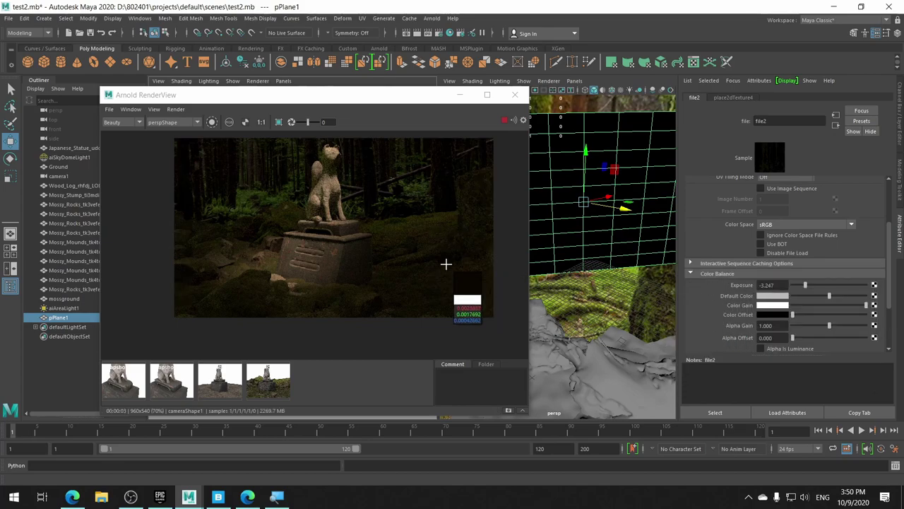
click(431, 232)
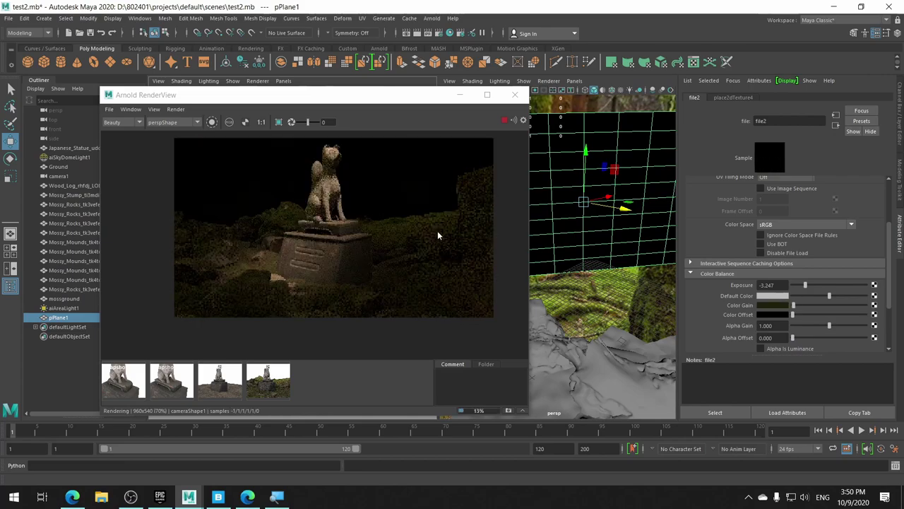
drag(794, 305, 866, 305)
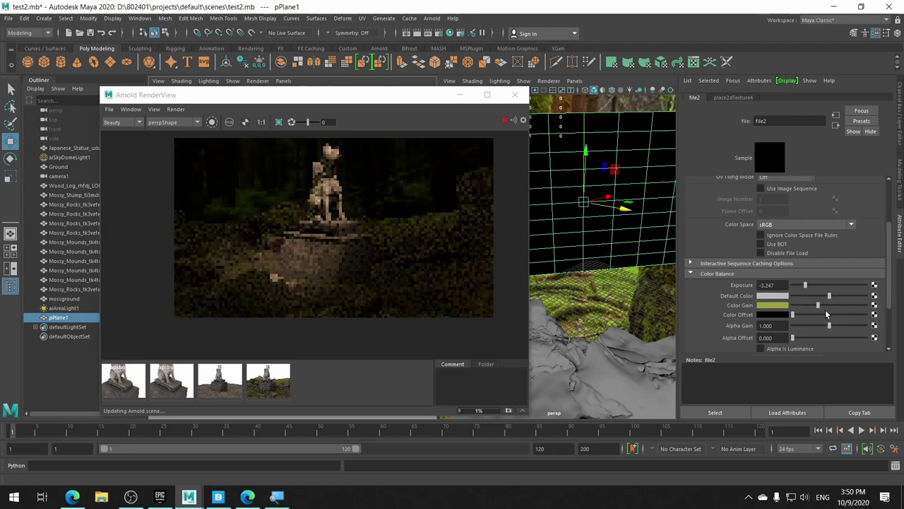
drag(835, 307, 863, 306)
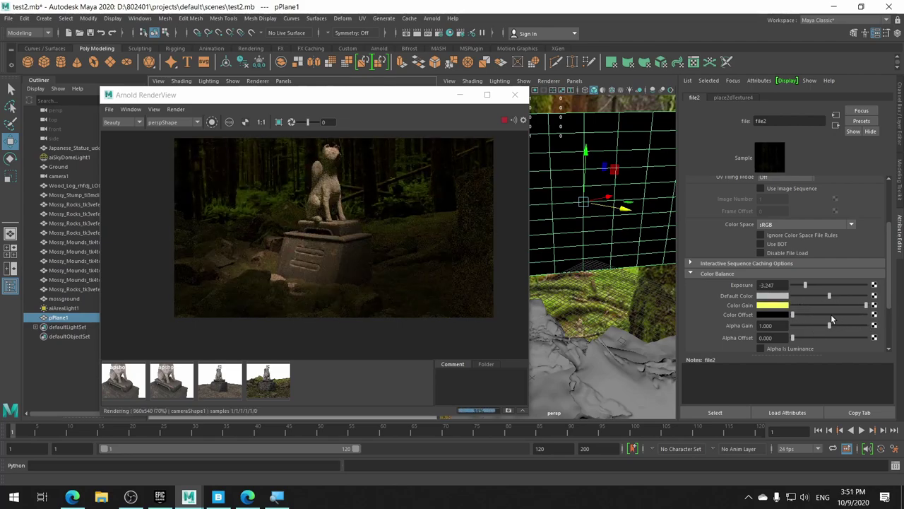
scroll(831, 320, down, 3)
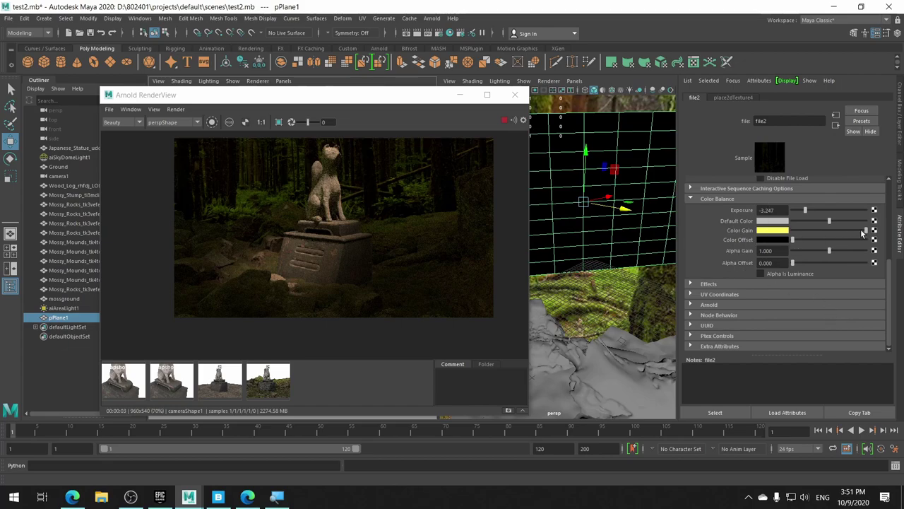
drag(863, 231, 841, 233)
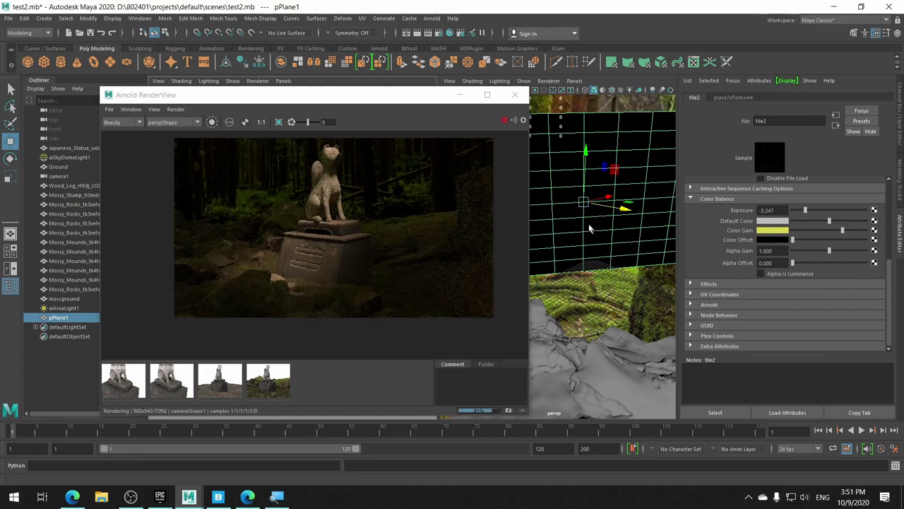
- Rotate, lower and shift pPlane1 to reframe the forest backdrop behind the statue
key(e)
drag(594, 189, 594, 182)
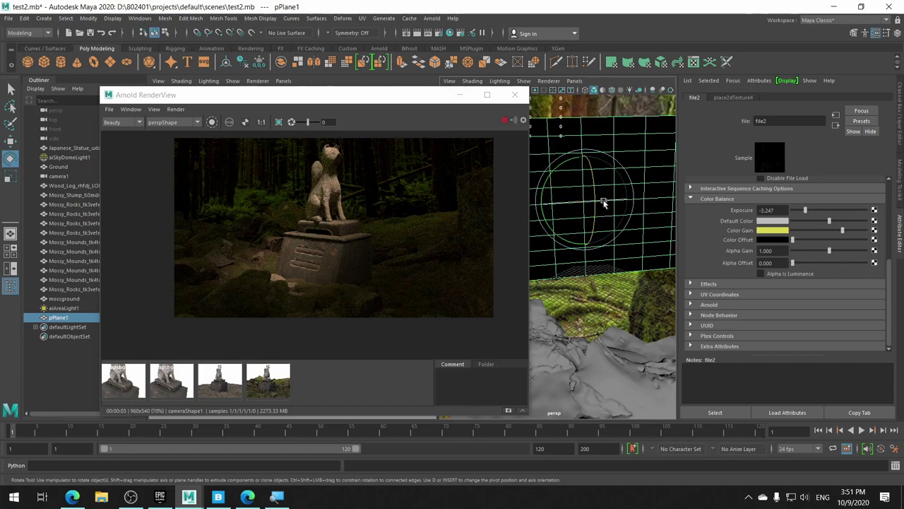
key(w)
drag(585, 154, 585, 164)
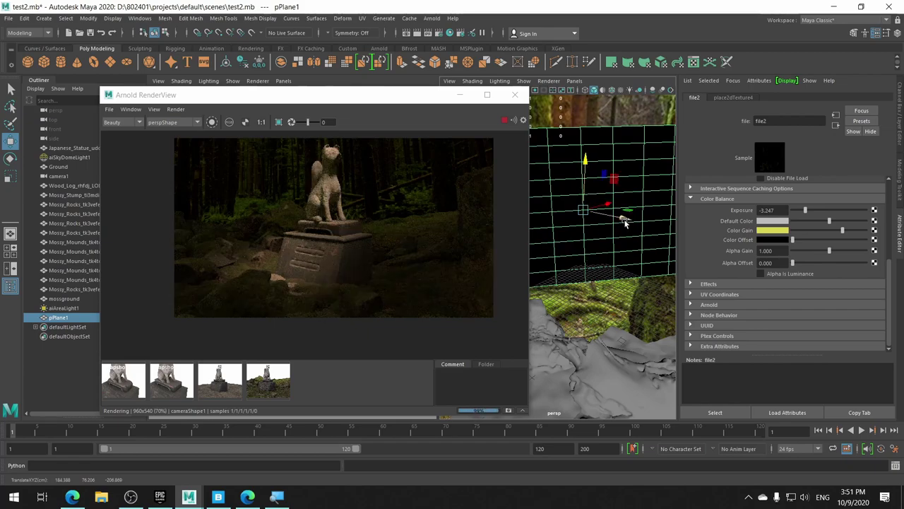
drag(624, 221, 572, 204)
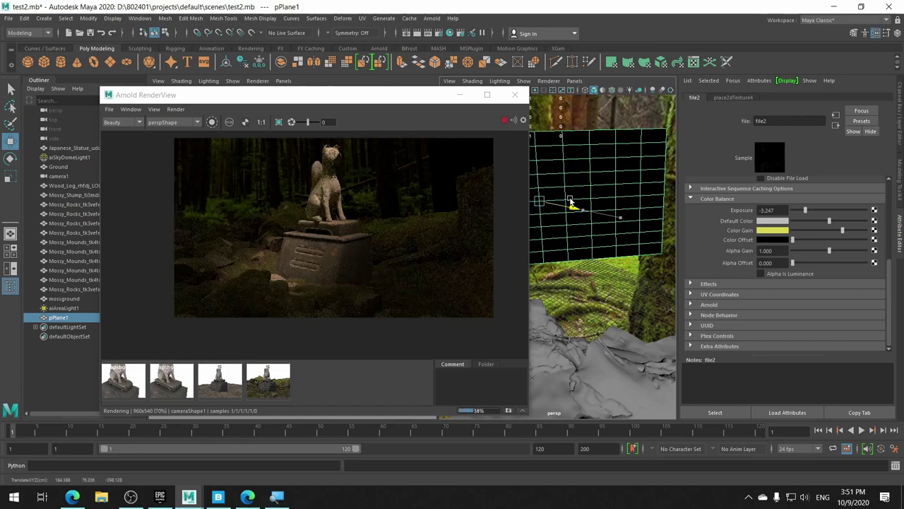
mouse_move(572, 204)
mouse_down()
mouse_move(596, 195)
mouse_move(567, 198)
mouse_move(592, 200)
mouse_move(583, 205)
mouse_up()
key(r)
key(w)
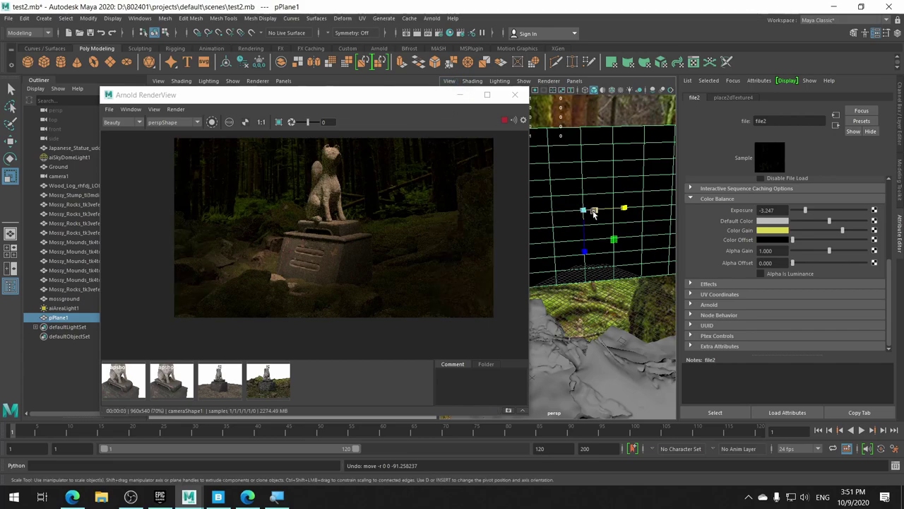
key(e)
key(w)
key(e)
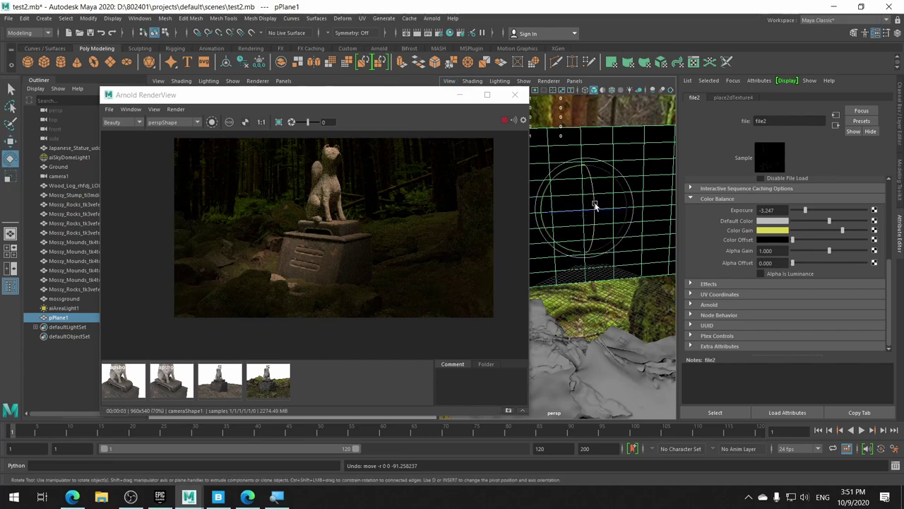
drag(595, 203, 595, 210)
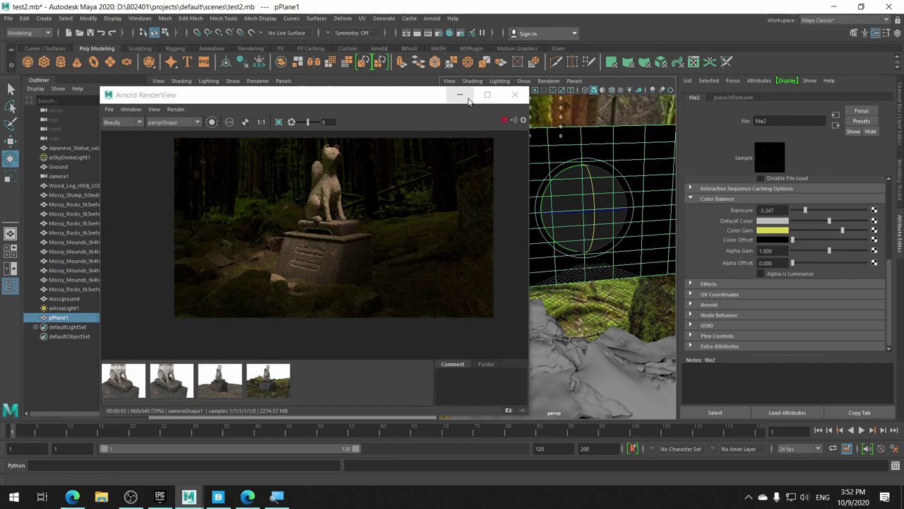
- Select the wood log and review its shading group and displacement, ending on Wood_Log_Mat
click(608, 394)
click(853, 97)
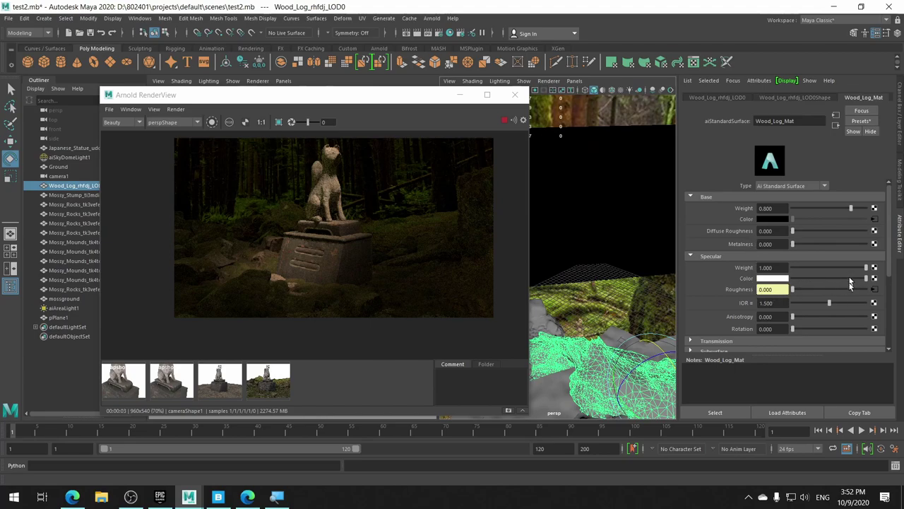
click(837, 125)
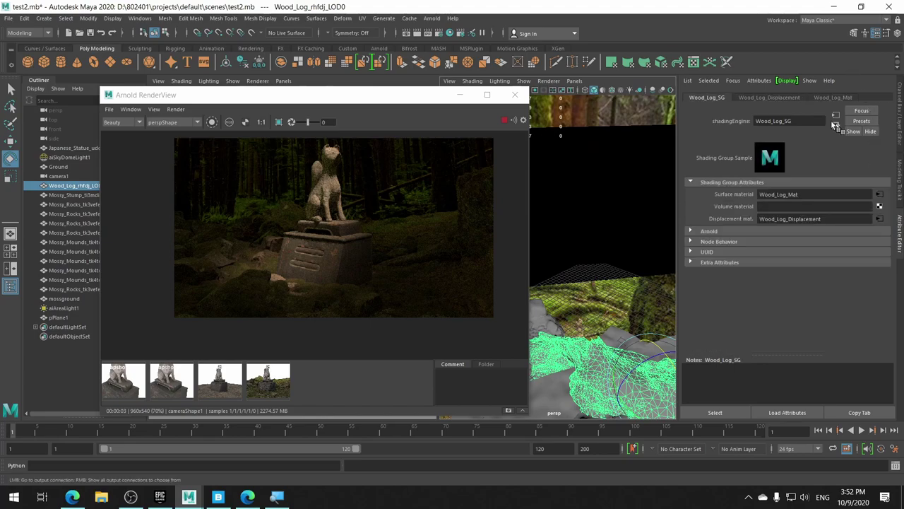
click(782, 99)
click(841, 97)
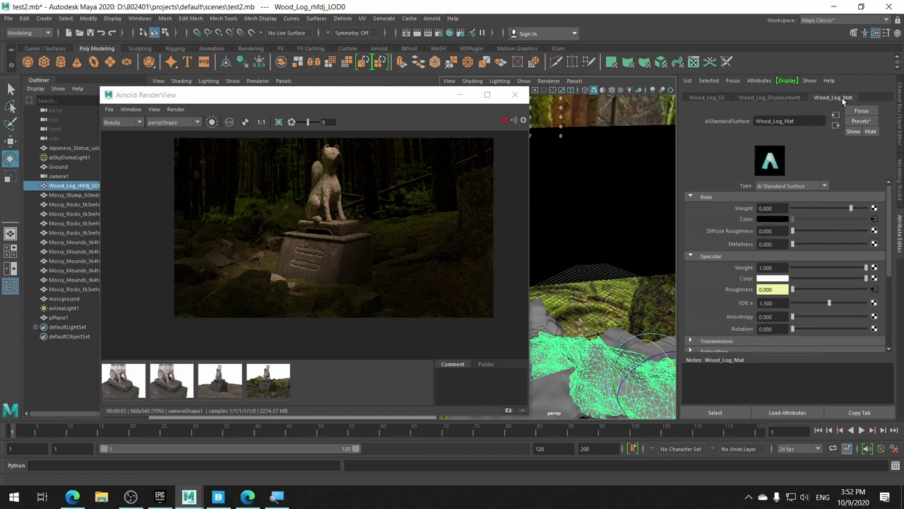
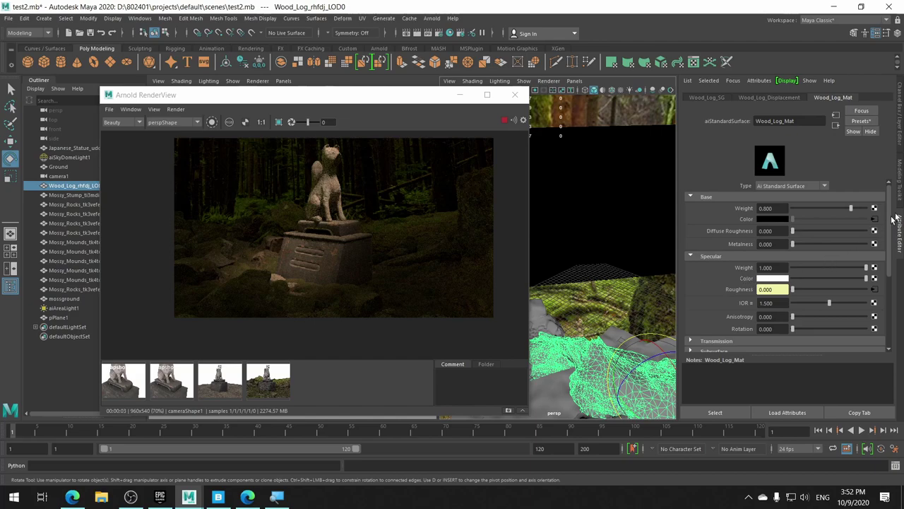
- Review the wood log's displacement texture, shading group and material, then its mesh shape attributes
drag(892, 216, 892, 289)
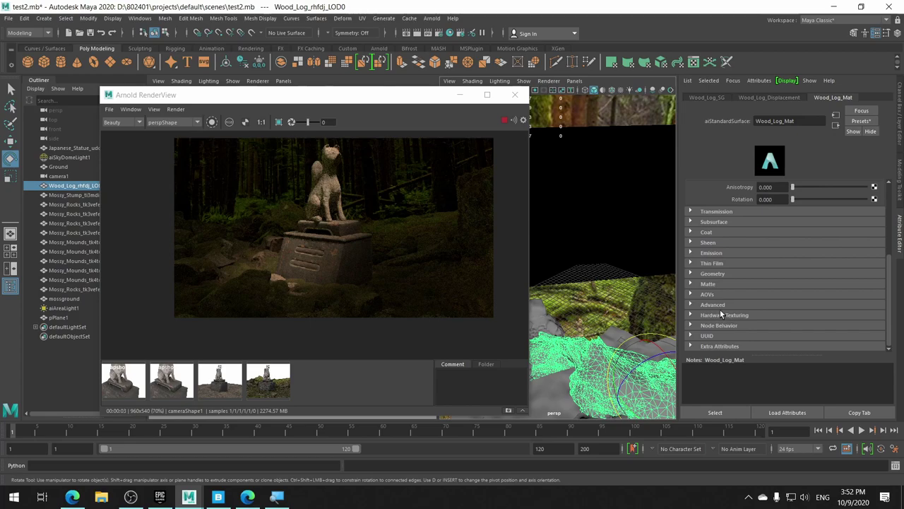
click(747, 99)
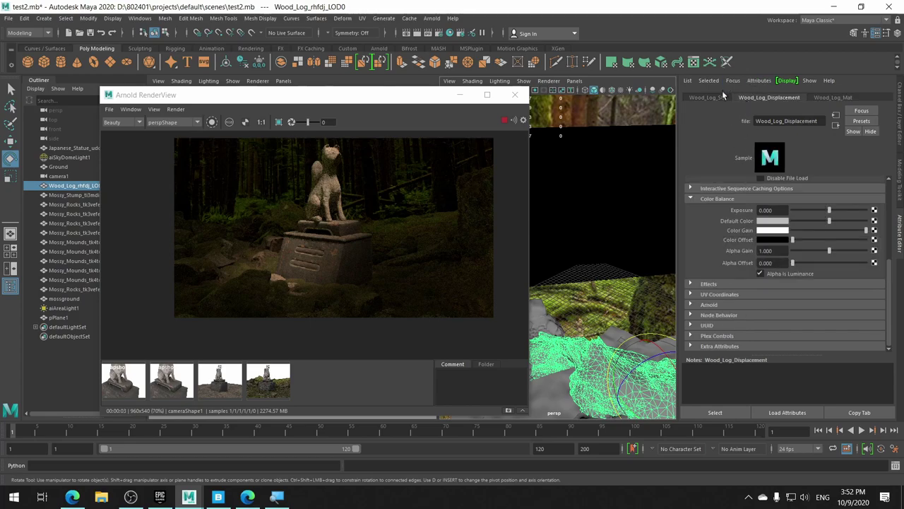
click(722, 98)
click(760, 97)
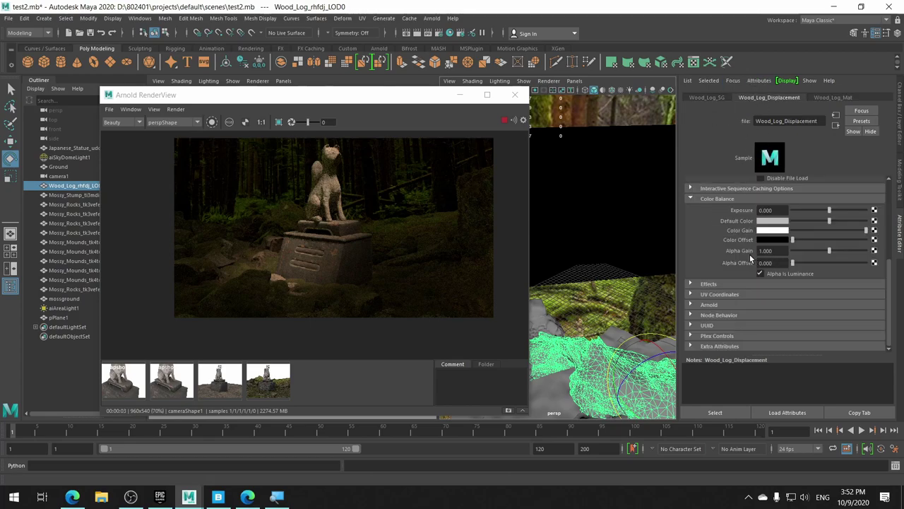
click(823, 99)
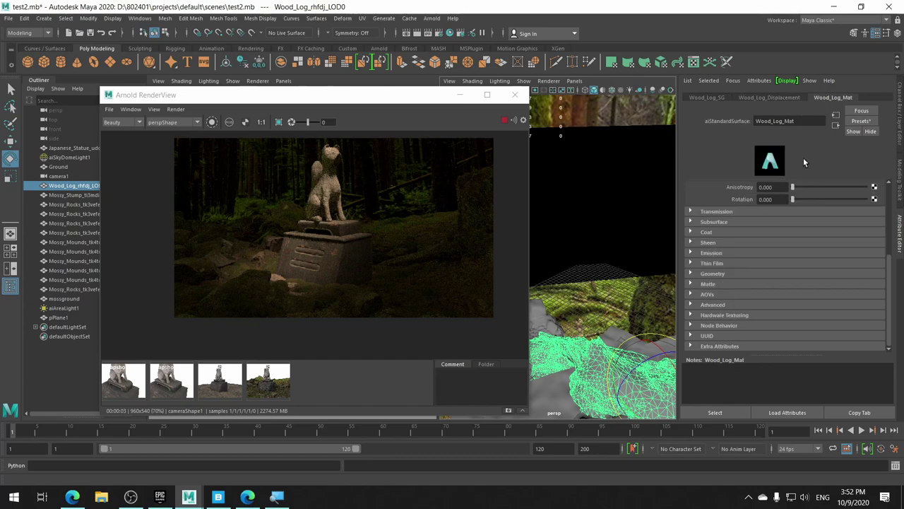
click(836, 125)
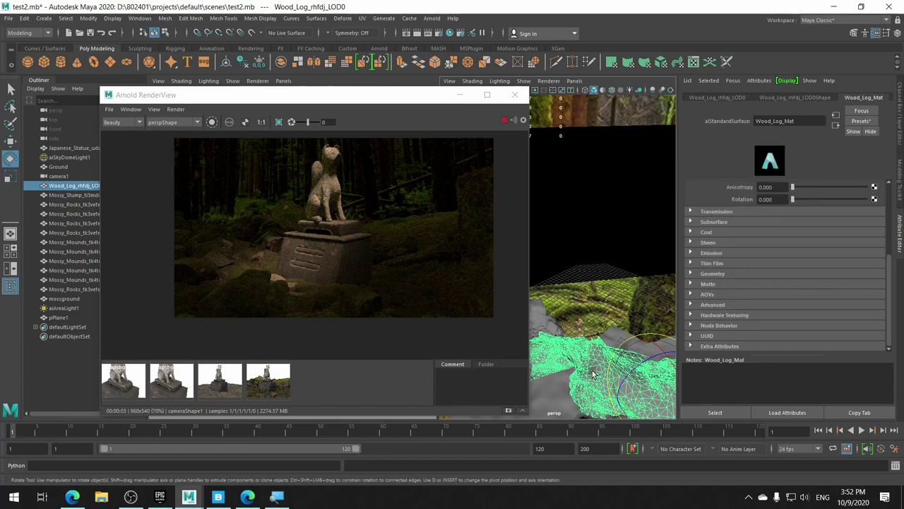
click(790, 96)
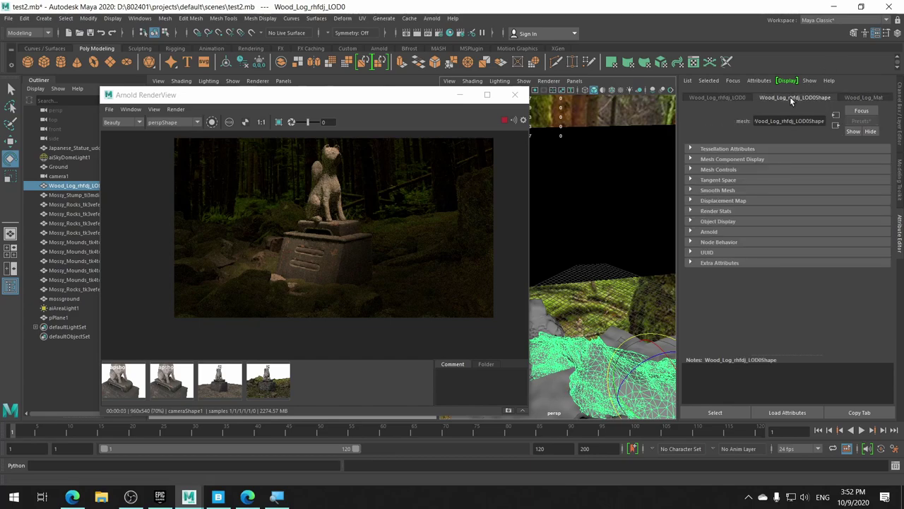
- Set Wood_Log_rhfdj_LOD0Shape's Arnold displacement Height to 5
click(709, 232)
scroll(755, 276, down, 5)
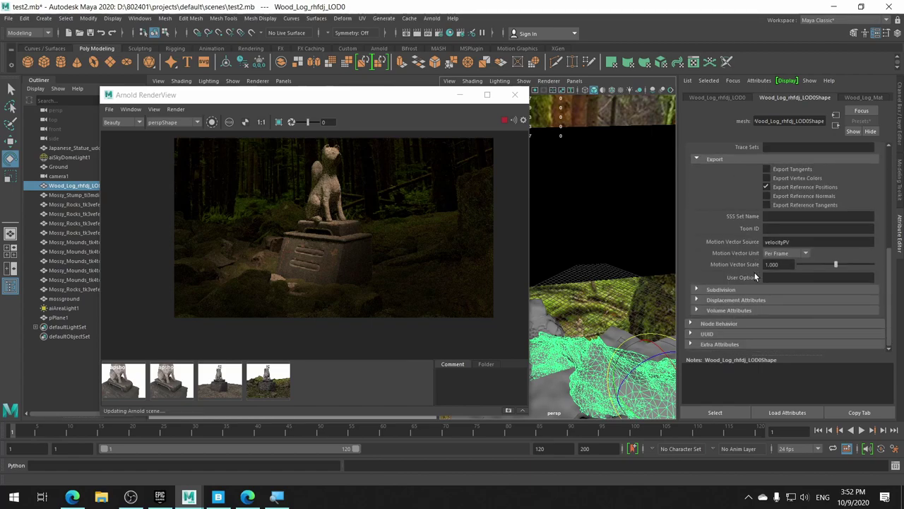
click(725, 300)
scroll(823, 306, down, 2)
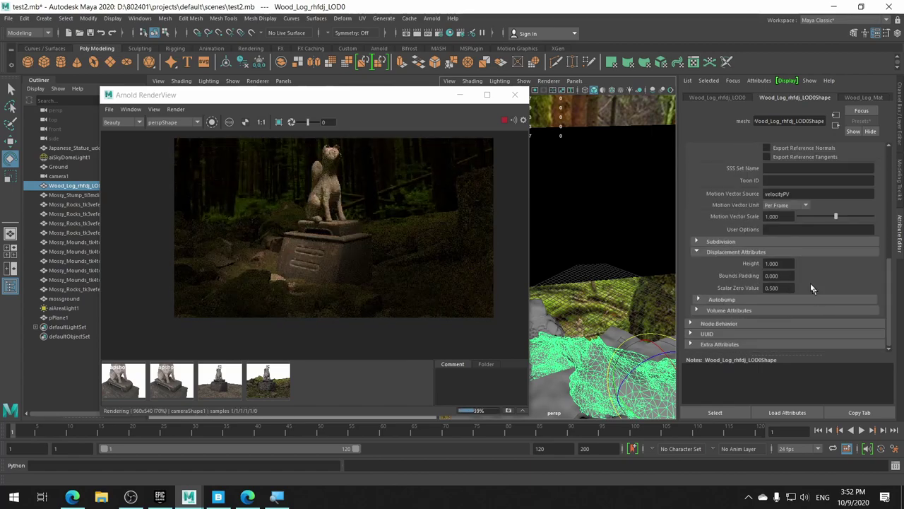
click(780, 263)
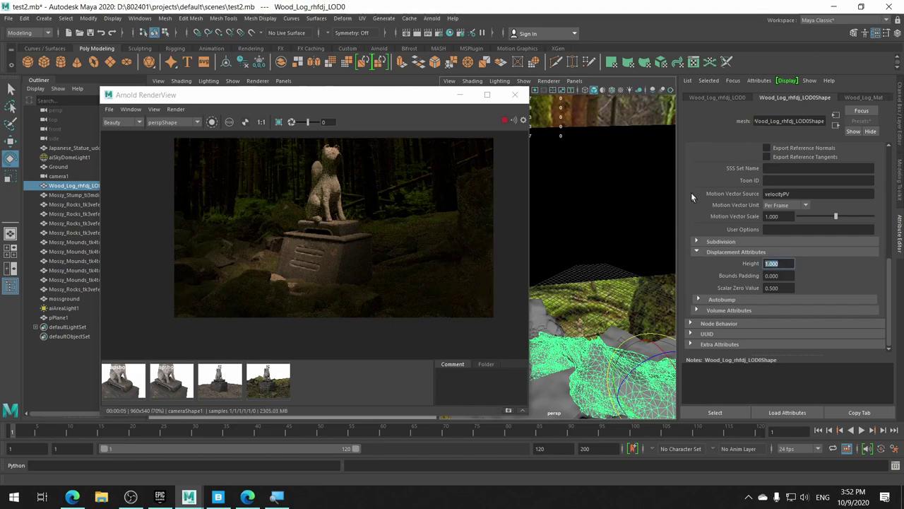
text(5)
key(Return)
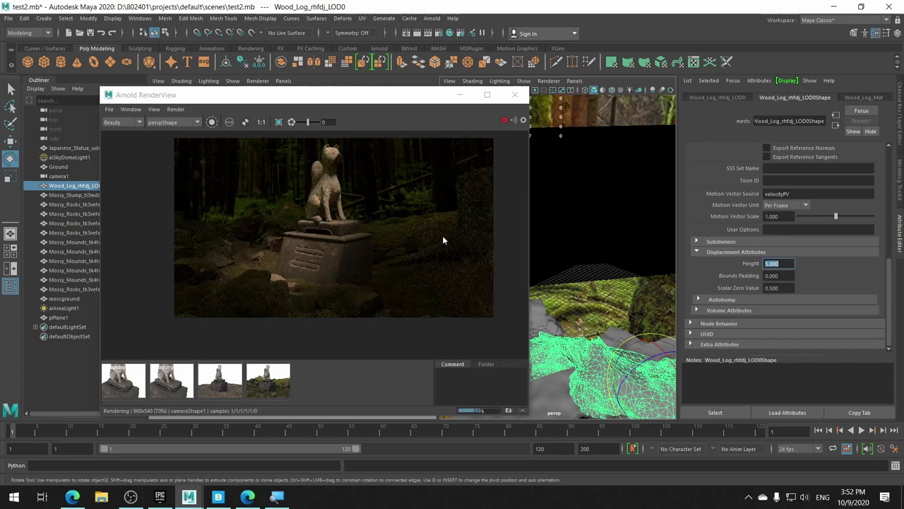
- Expand the wood log shape's Arnold subdivision settings
scroll(795, 201, up, 2)
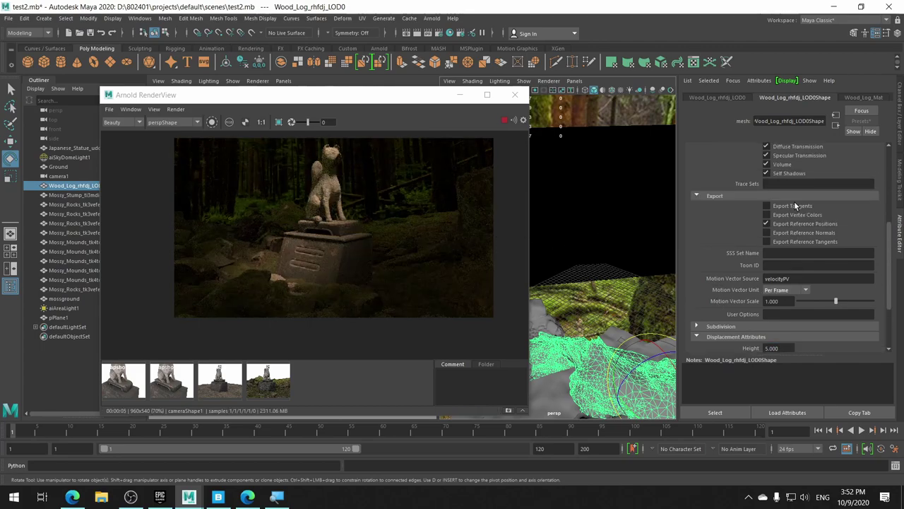
scroll(794, 200, up, 2)
scroll(793, 201, up, 2)
scroll(763, 226, down, 3)
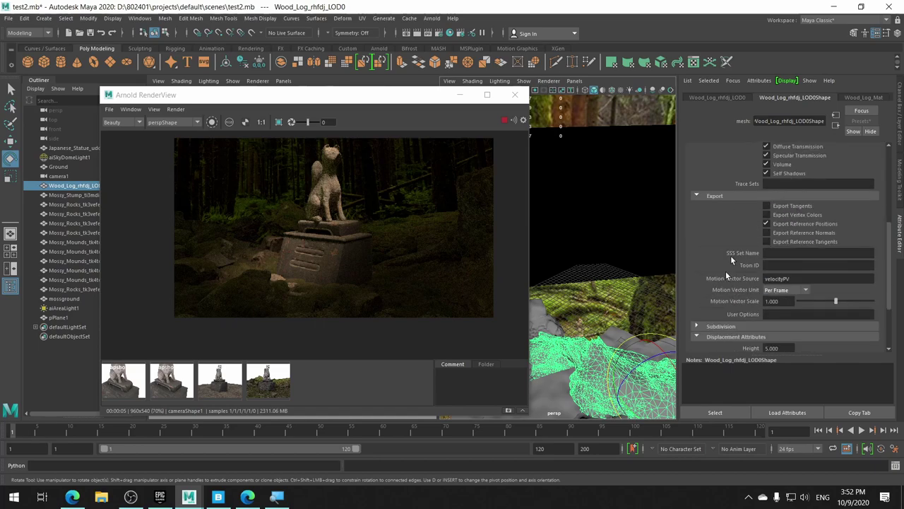
click(725, 326)
scroll(762, 322, down, 3)
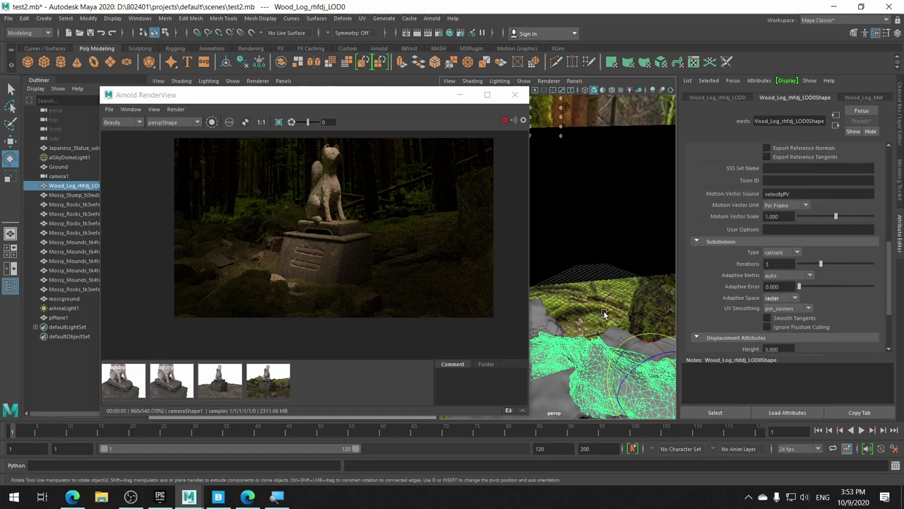
- Select the mossy rock near the statue and show its Mossy_Rocks_Mat material settings
alt+middle_drag(604, 310, 606, 252)
mouse_move(606, 253)
alt+mouse_down()
mouse_move(565, 206)
mouse_move(580, 358)
alt+mouse_up()
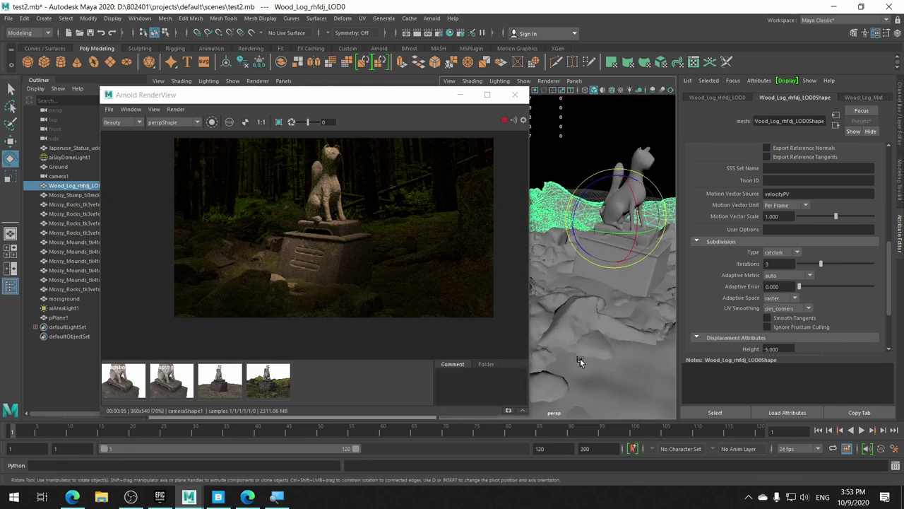
click(582, 316)
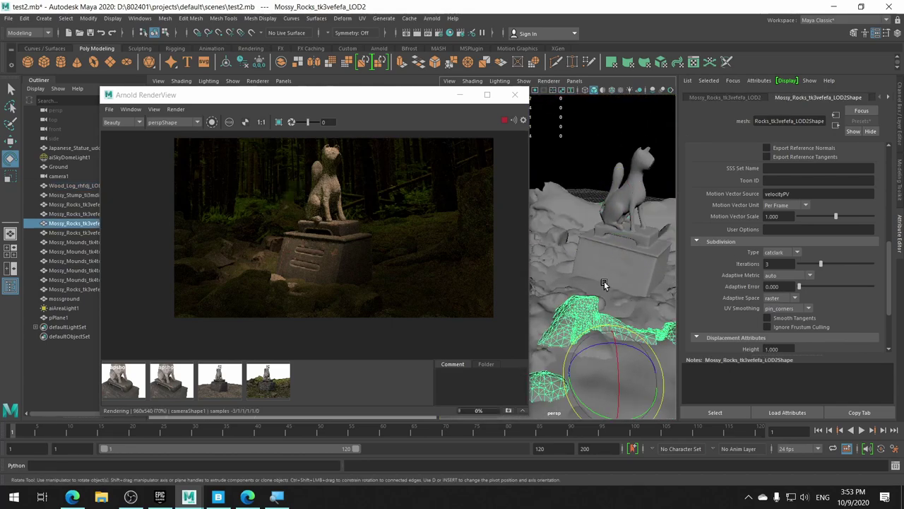
click(888, 99)
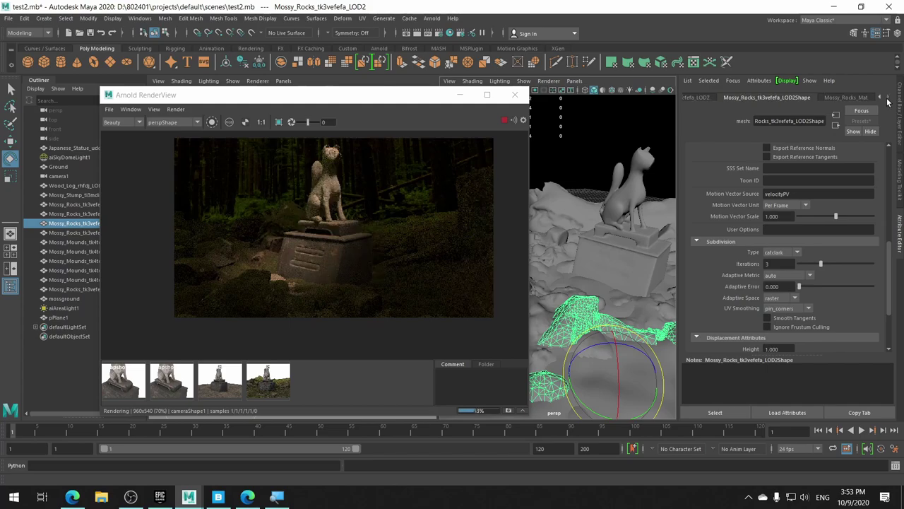
click(870, 100)
scroll(727, 265, up, 5)
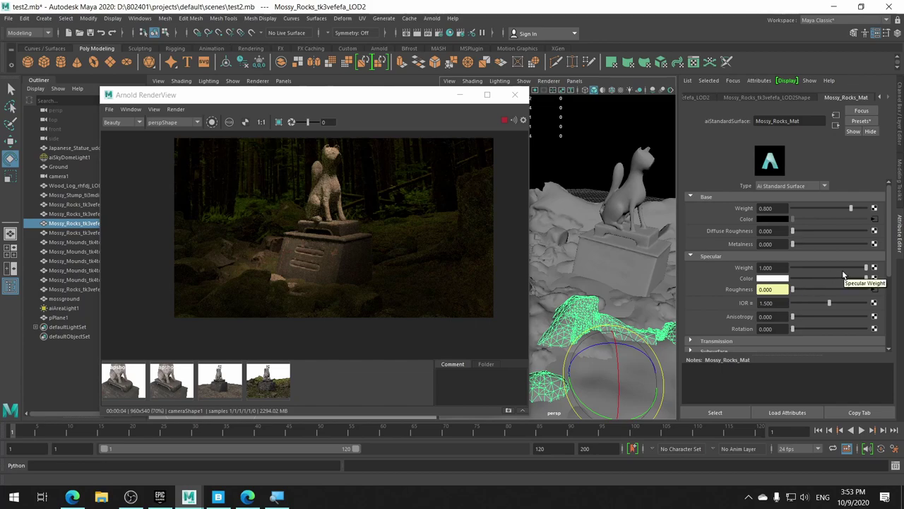
click(460, 103)
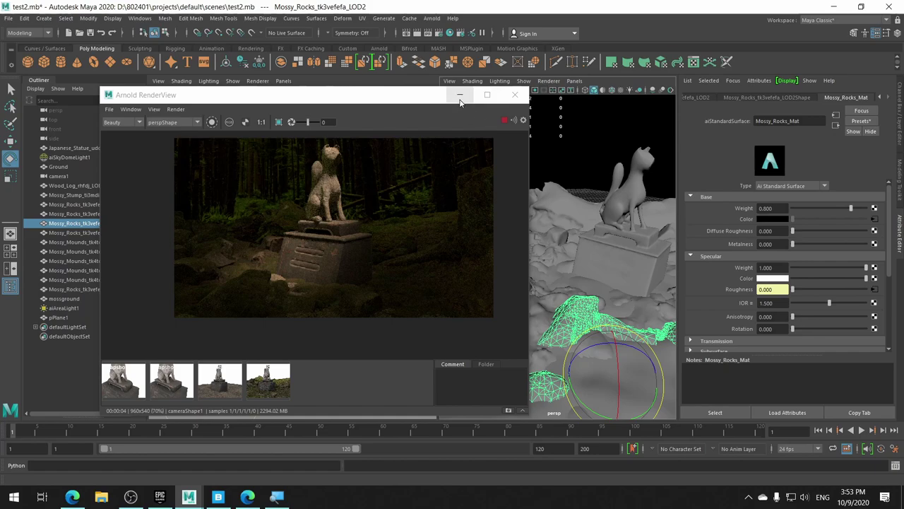
- Reduce aiAreaLight1's spread to 0.060 and stop the IPR render
click(58, 309)
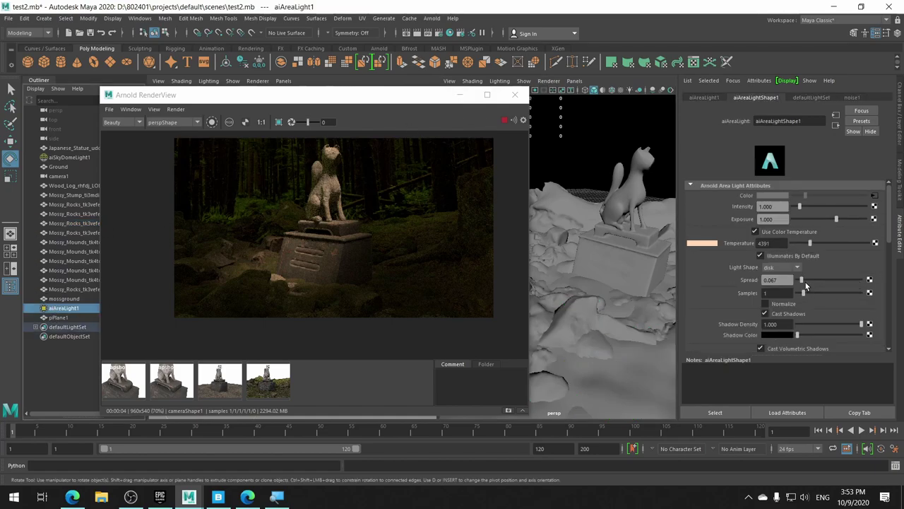
drag(806, 282, 804, 284)
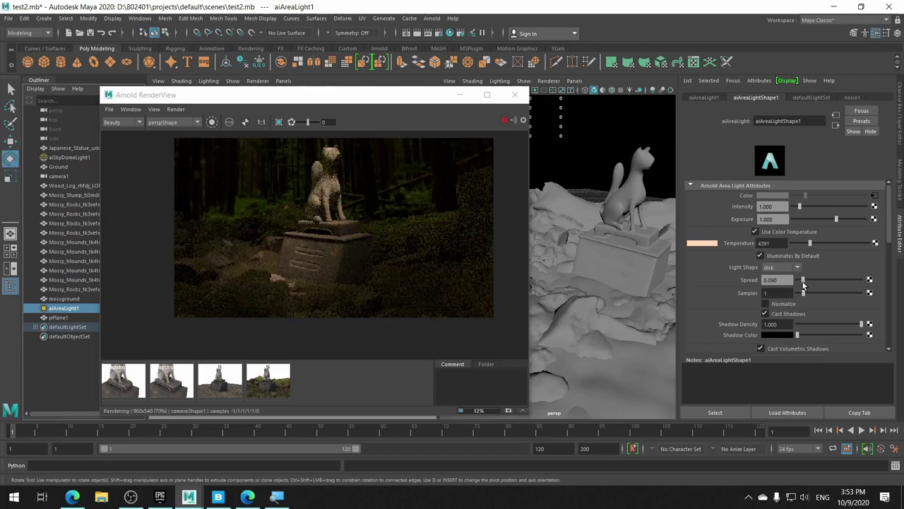
drag(803, 283, 801, 283)
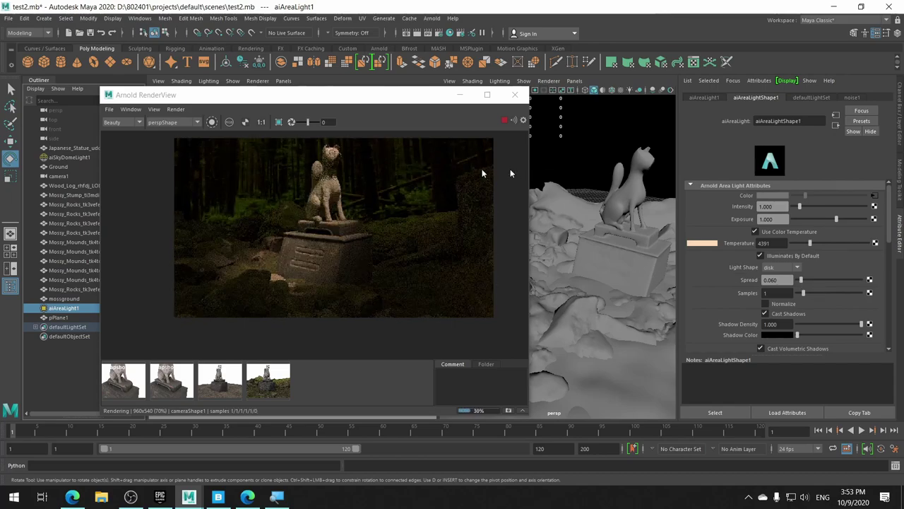
click(506, 122)
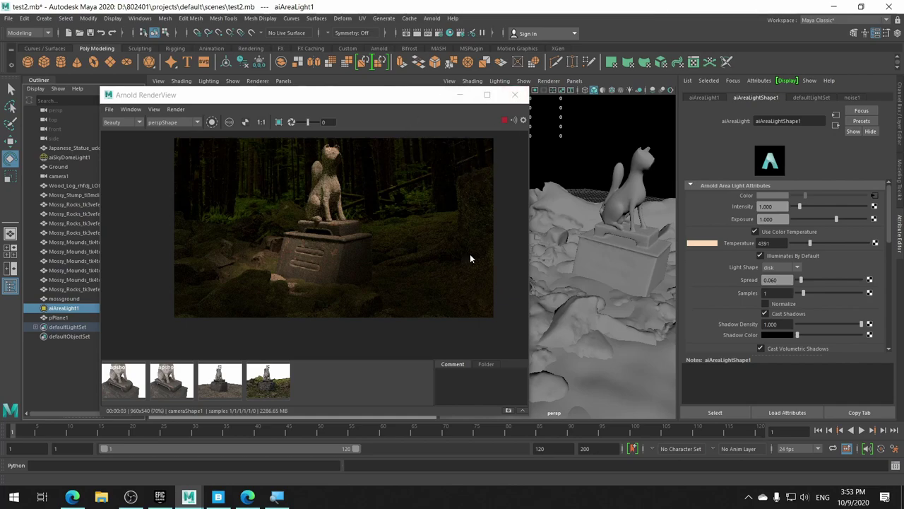
- Store a new render snapshot and compare it against Snapshot_03 and Snapshot_04
middle_drag(374, 214, 443, 197)
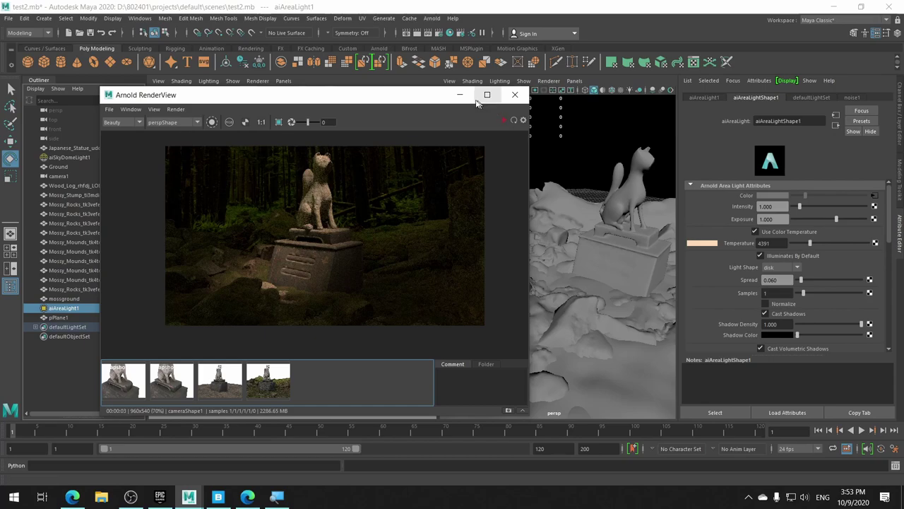
drag(412, 97, 558, 78)
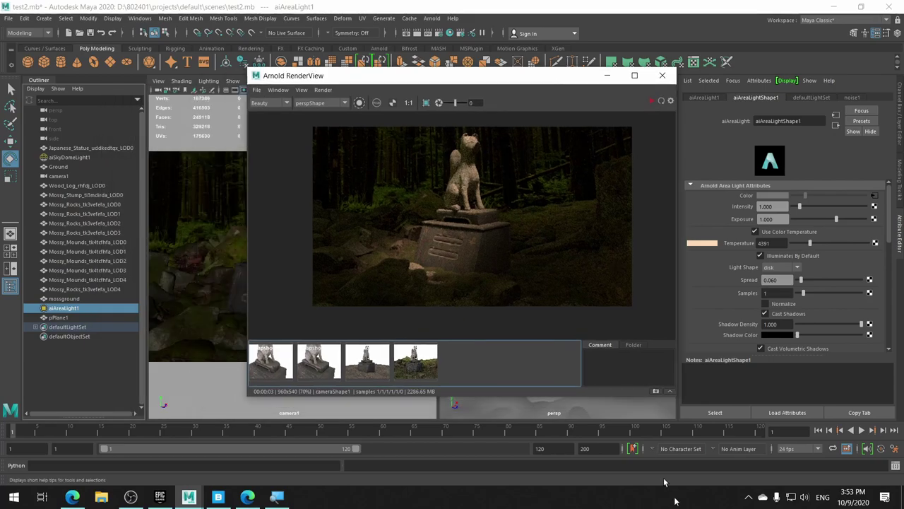
click(656, 391)
click(360, 369)
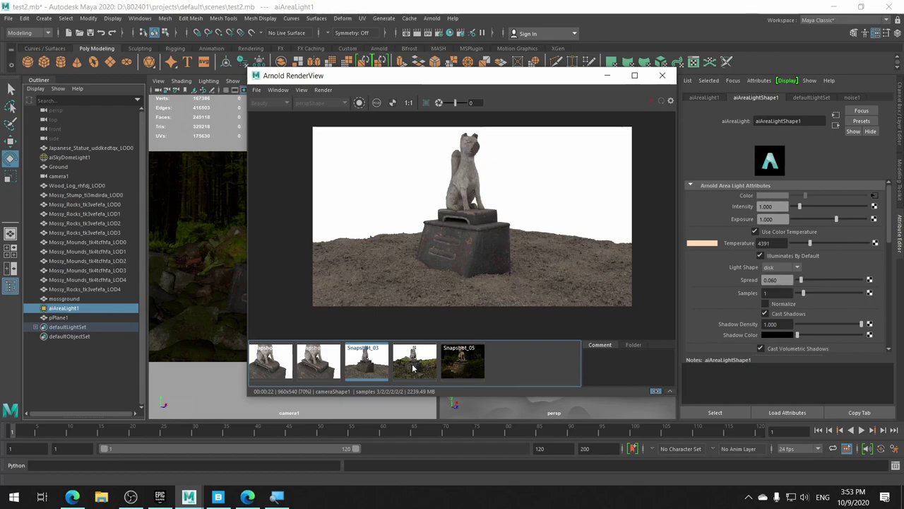
click(413, 368)
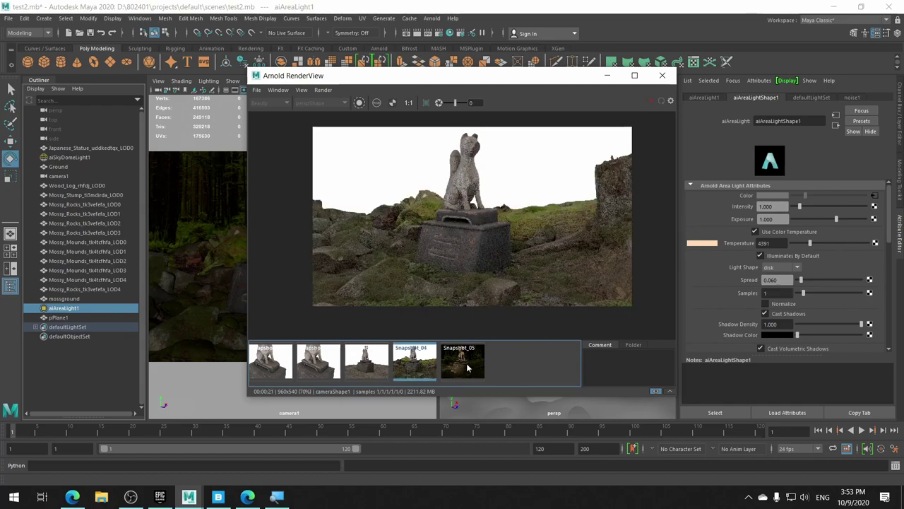
click(463, 364)
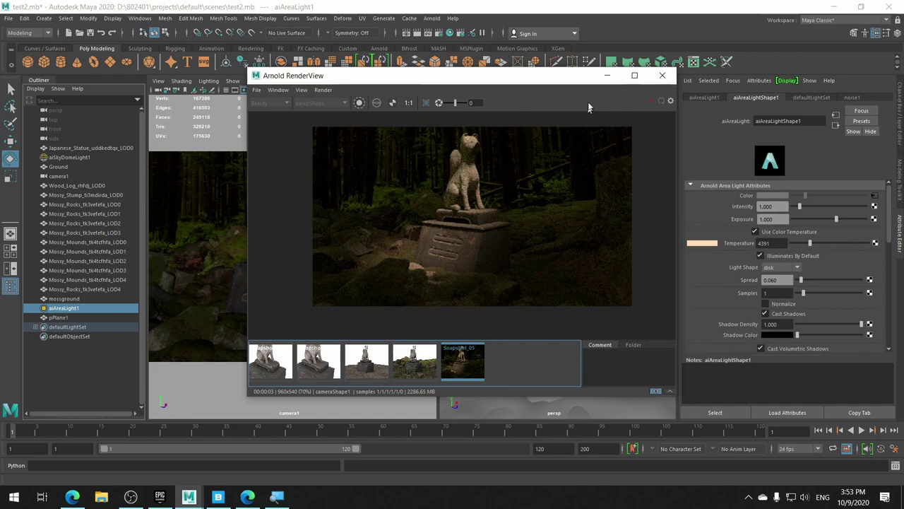
- Group the wood log through Mossy_Rocks_LOD4 into group1 and frame it
click(607, 74)
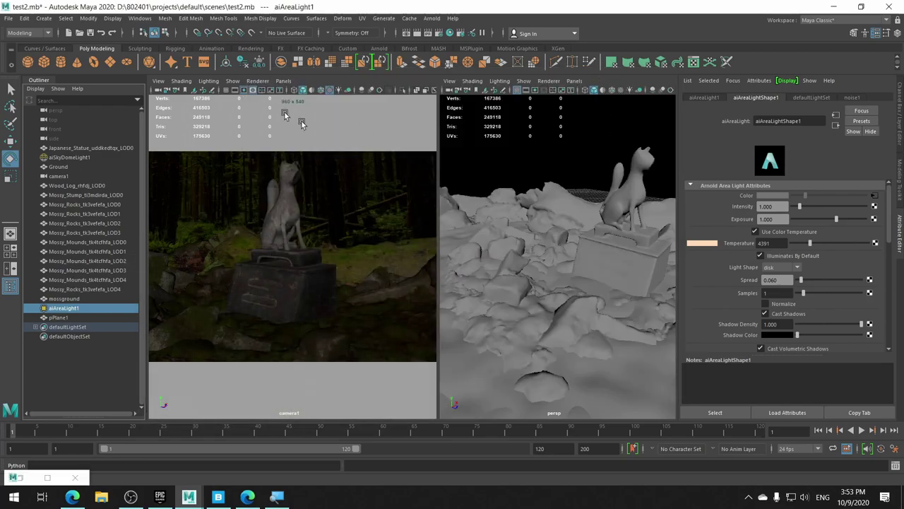
click(76, 288)
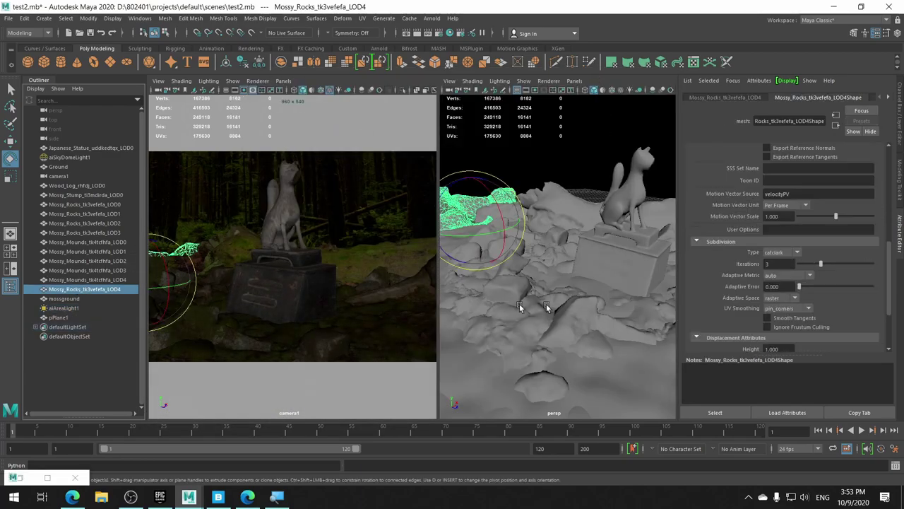
click(78, 185)
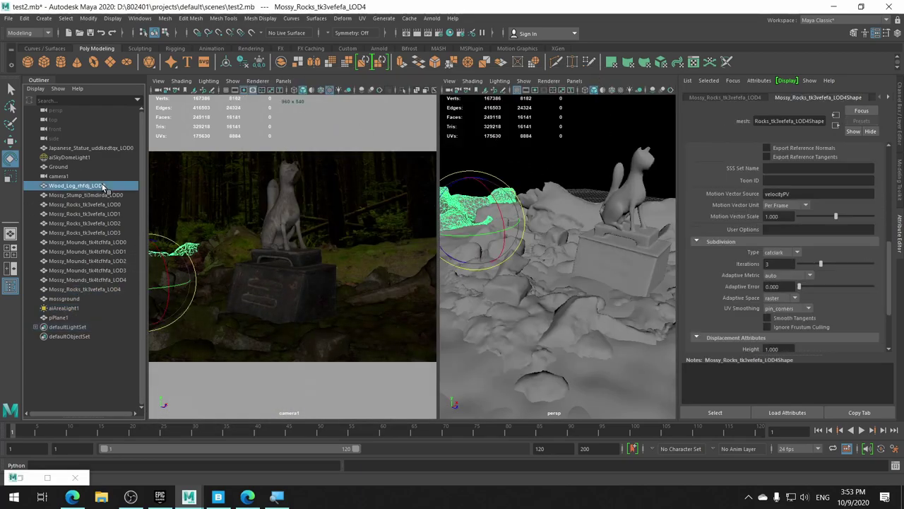
shift+click(79, 298)
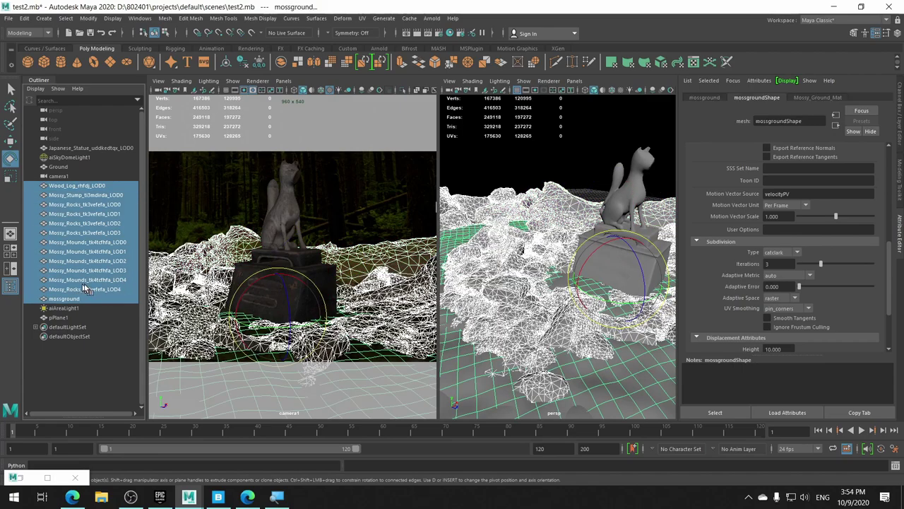
click(90, 290)
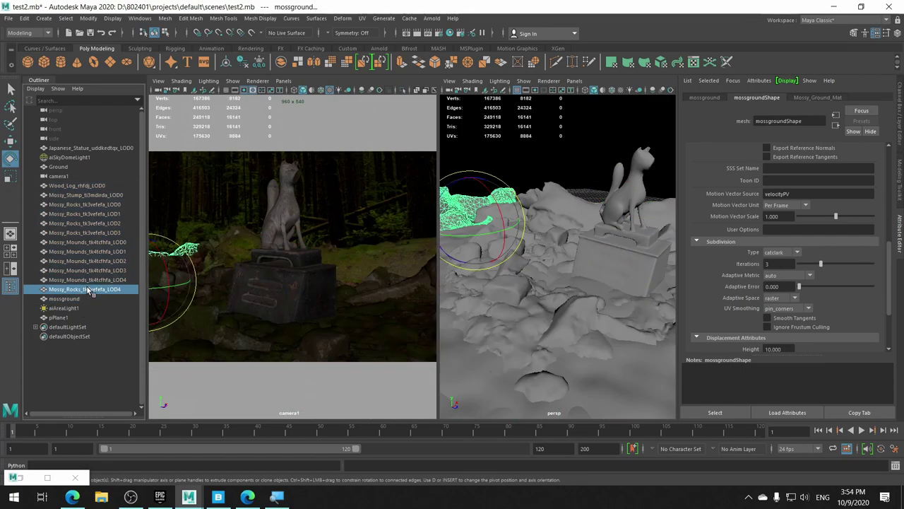
shift+click(81, 188)
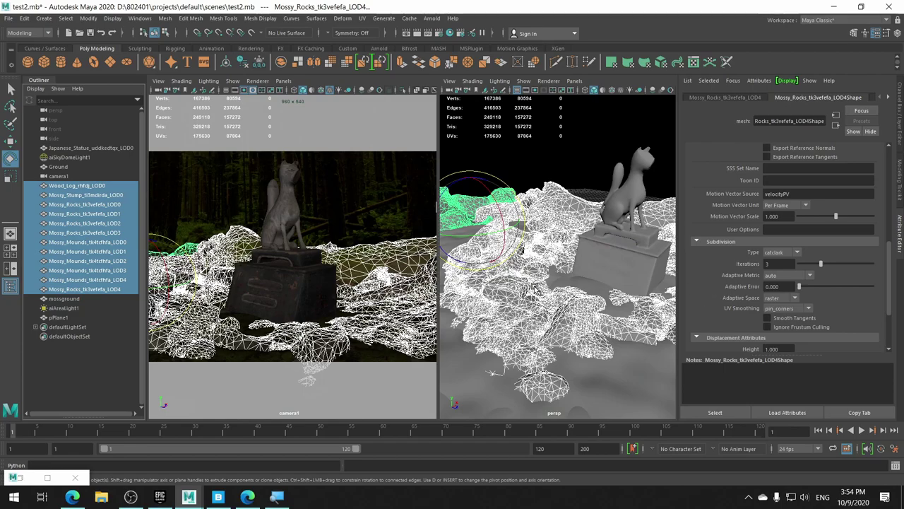
key(ctrl+g)
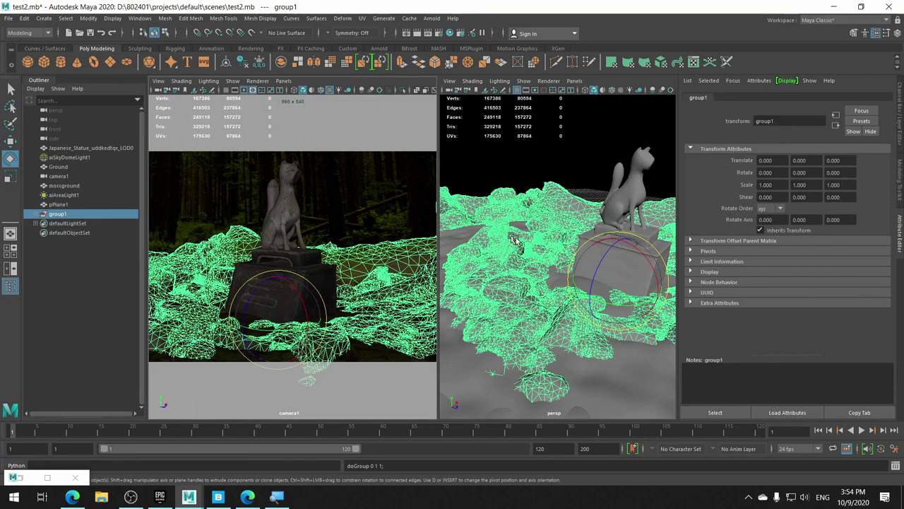
key(f)
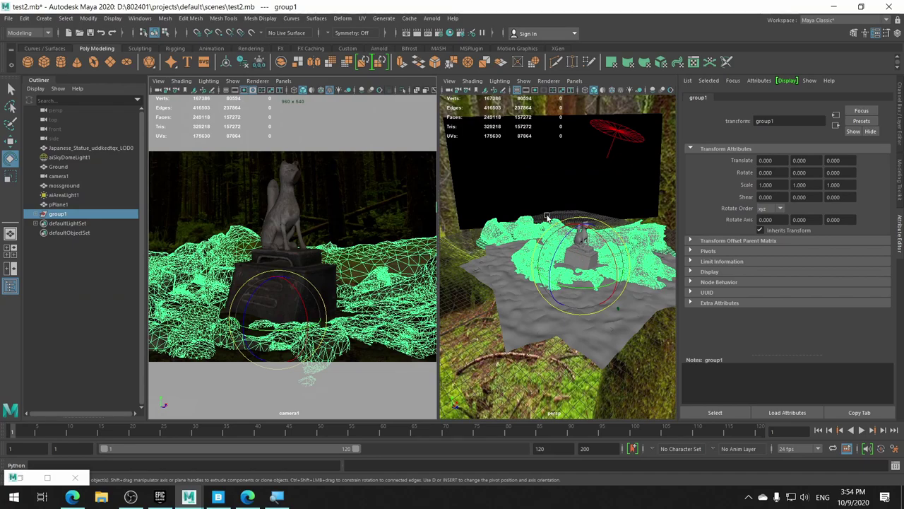
- Export group1 as the StandIn file Element.ass, then hide group1
click(433, 19)
mouse_move(452, 56)
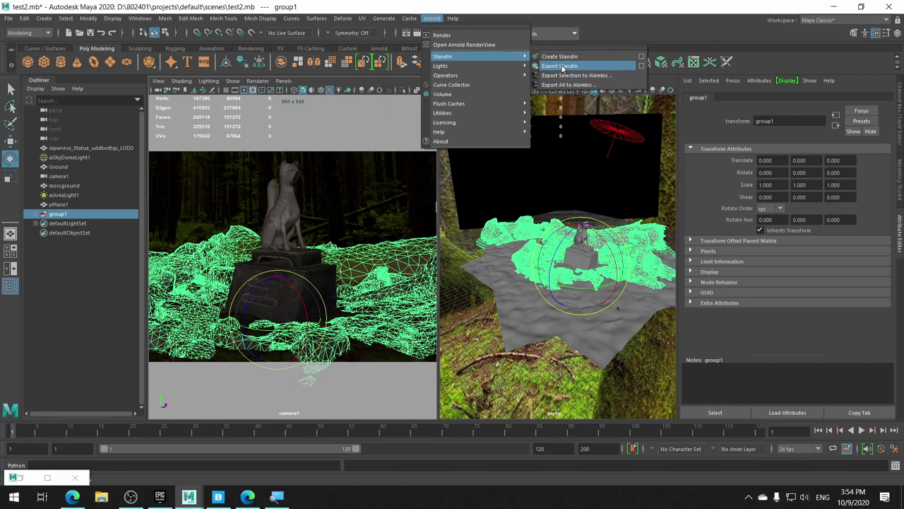
click(559, 66)
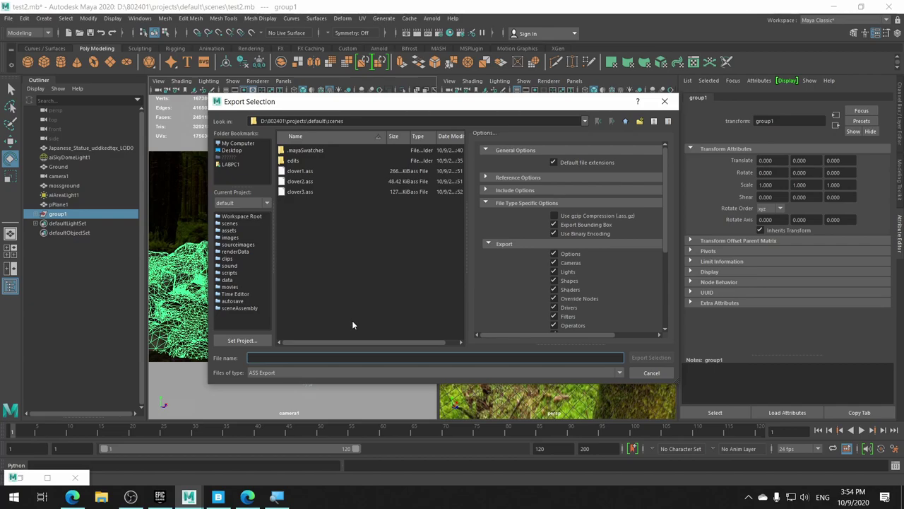
text(Elemeny)
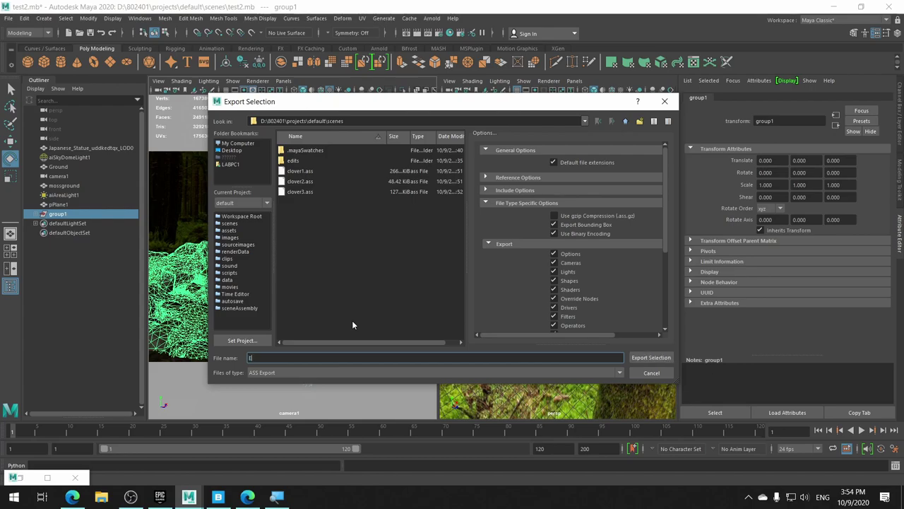
key(BackSpace)
text(t)
click(662, 359)
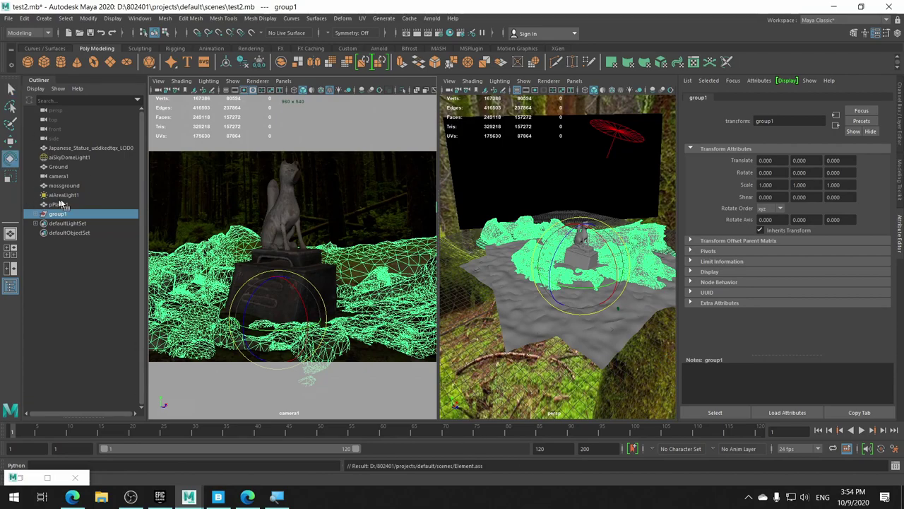
key(ctrl+h)
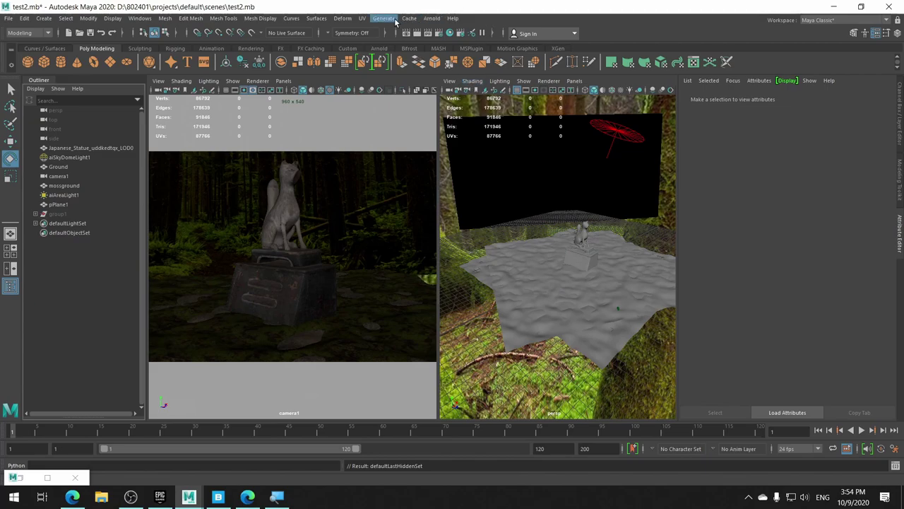
- Create an aiStandIn loading Element.ass and start an IPR render in Arnold RenderView
click(408, 19)
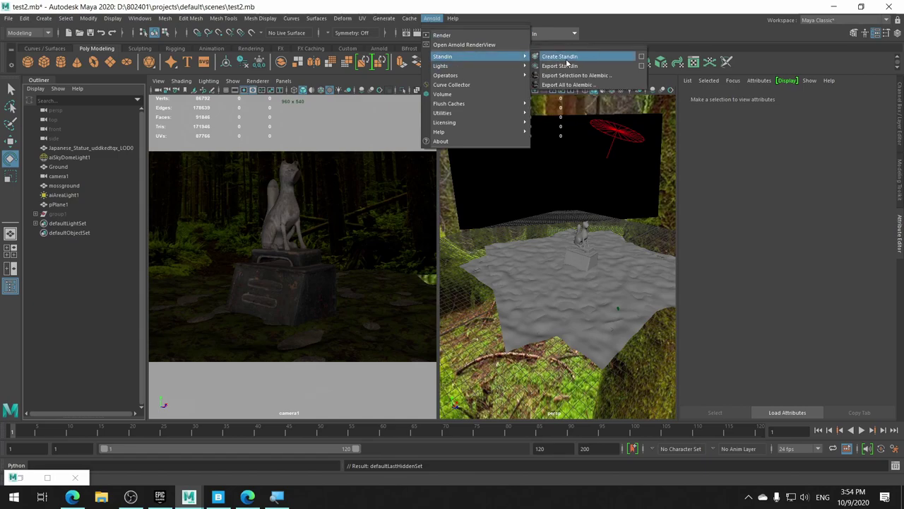
click(569, 58)
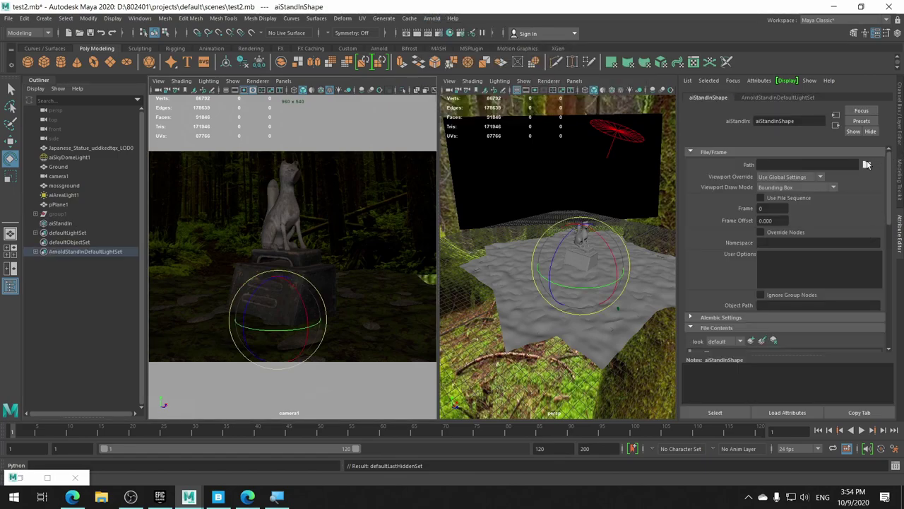
click(867, 164)
click(301, 202)
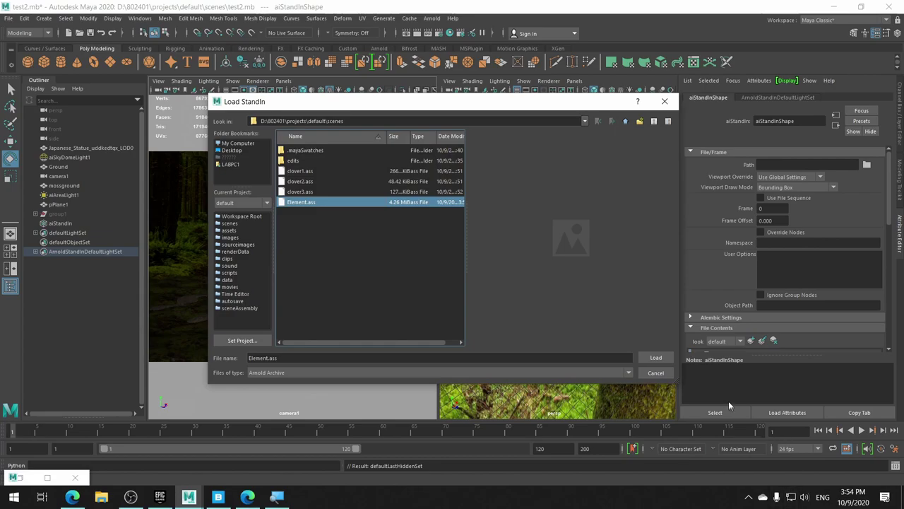
click(656, 358)
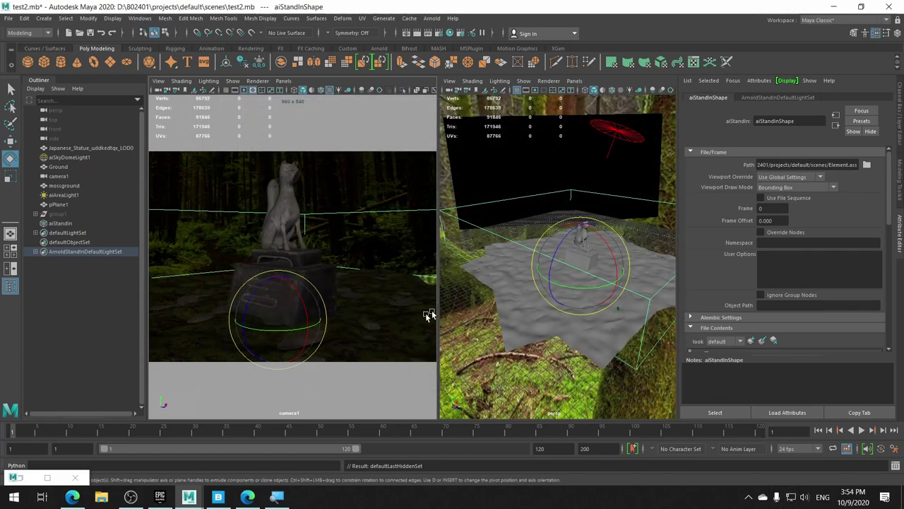
click(28, 482)
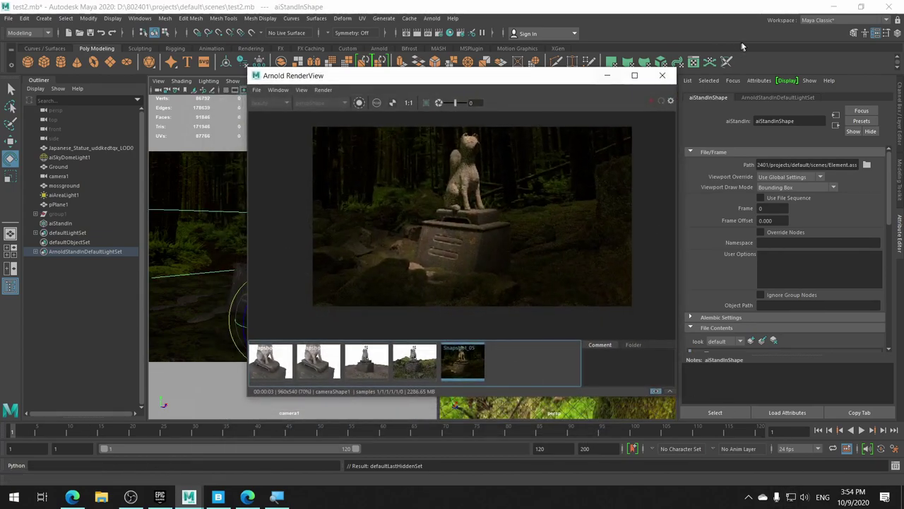
click(651, 102)
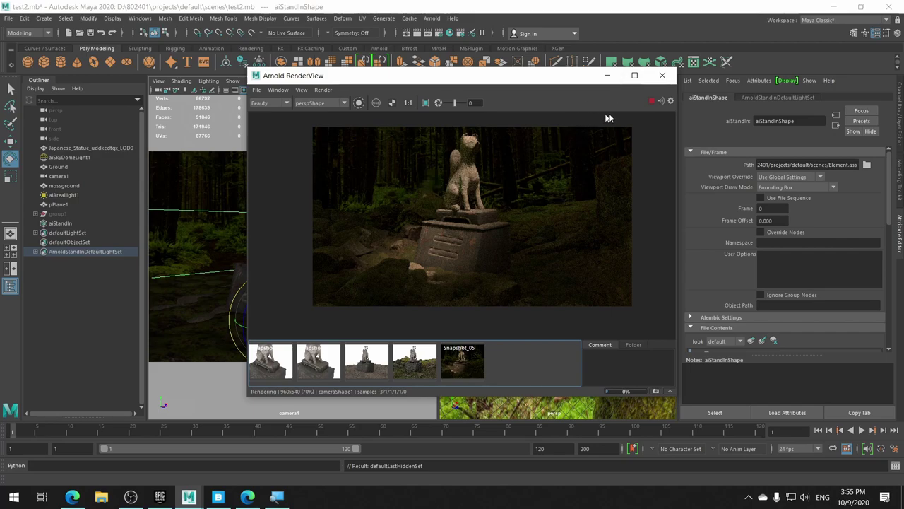
- Restart the IPR render, move RenderView aside, and select the fox statue and mossground
click(652, 102)
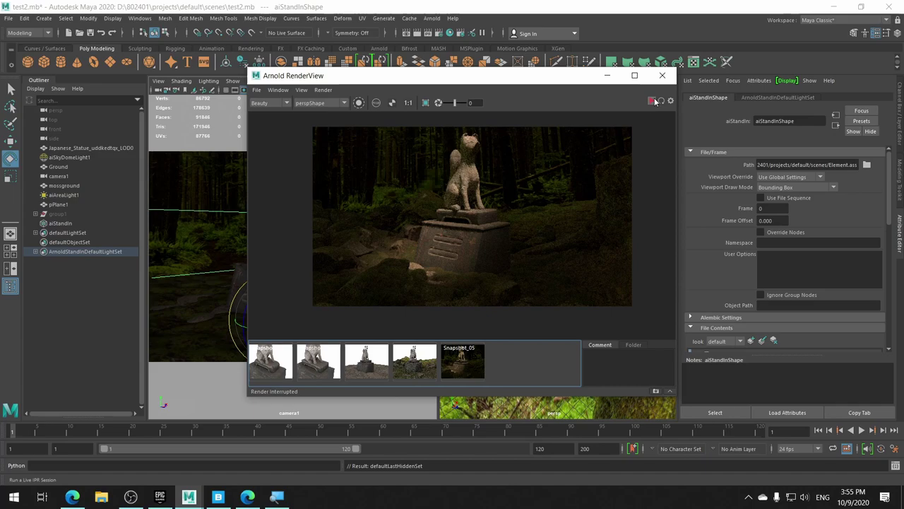
click(657, 101)
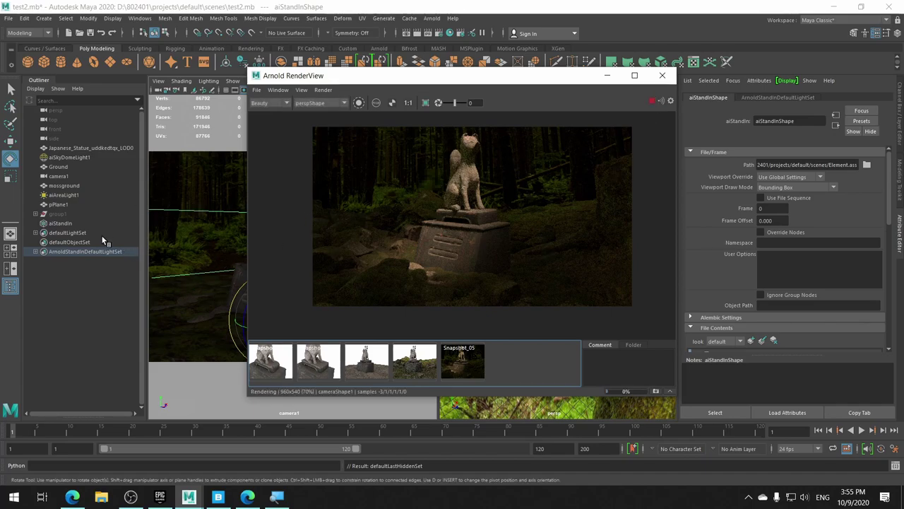
drag(420, 78, 539, 86)
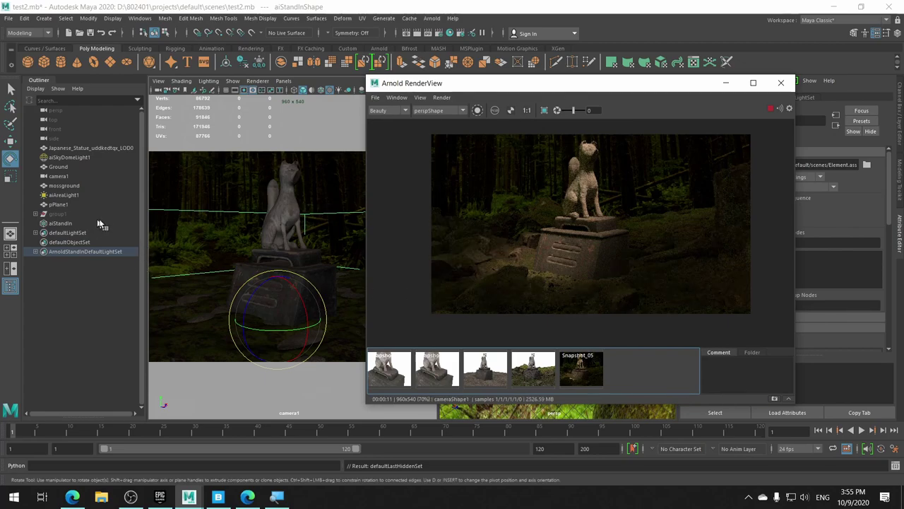
click(288, 230)
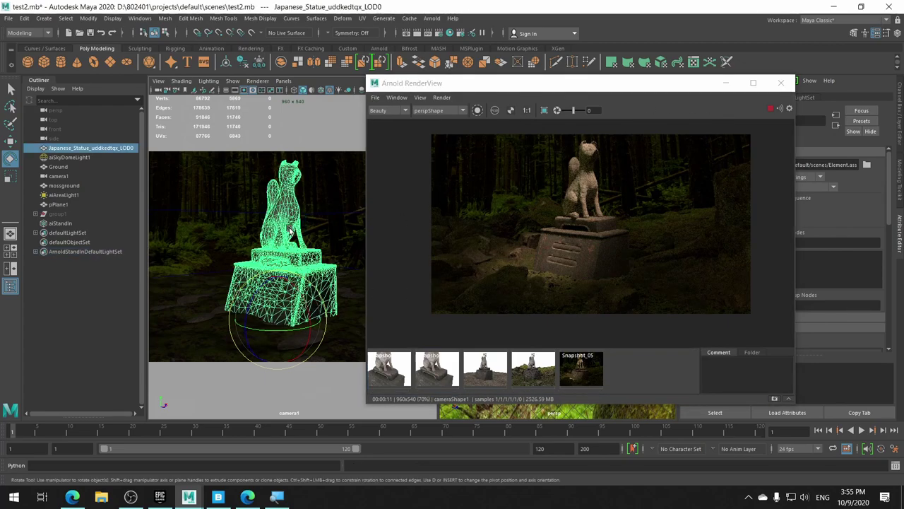
click(205, 315)
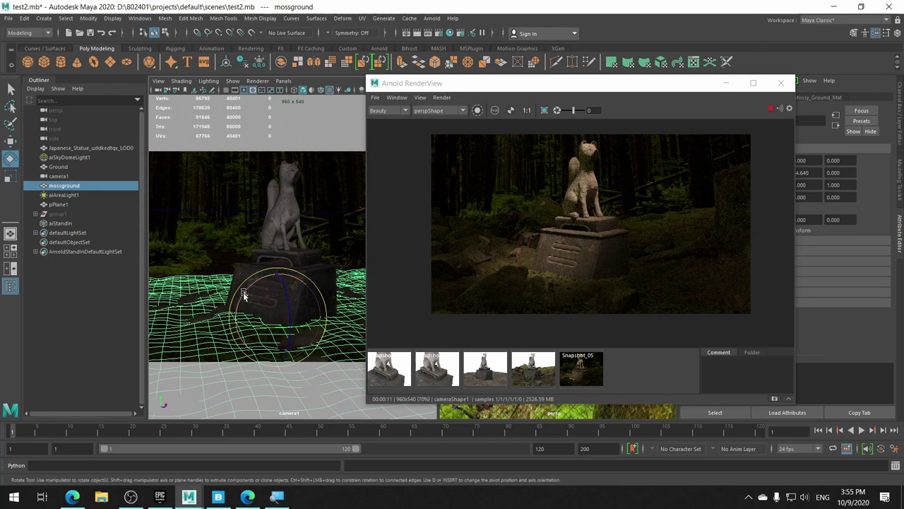
- Hide the aiStandIn to compare the render, then unhide it
click(68, 222)
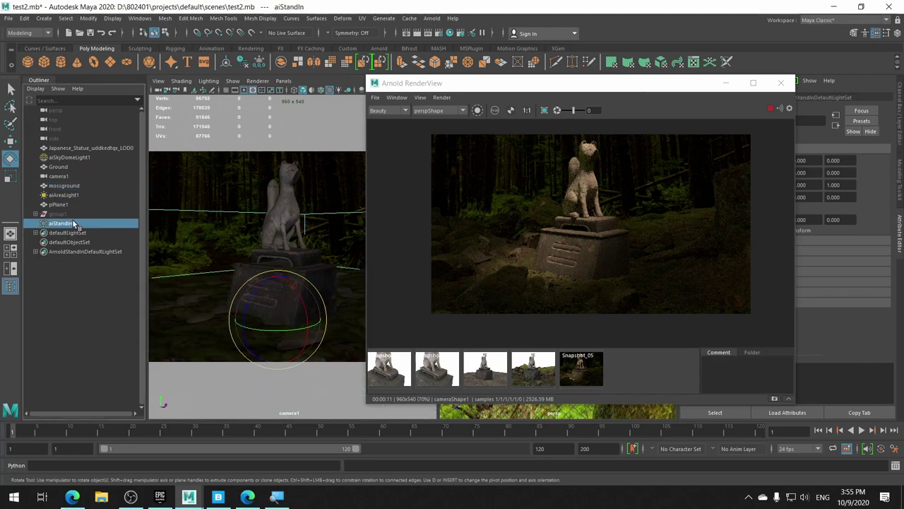
key(ctrl+h)
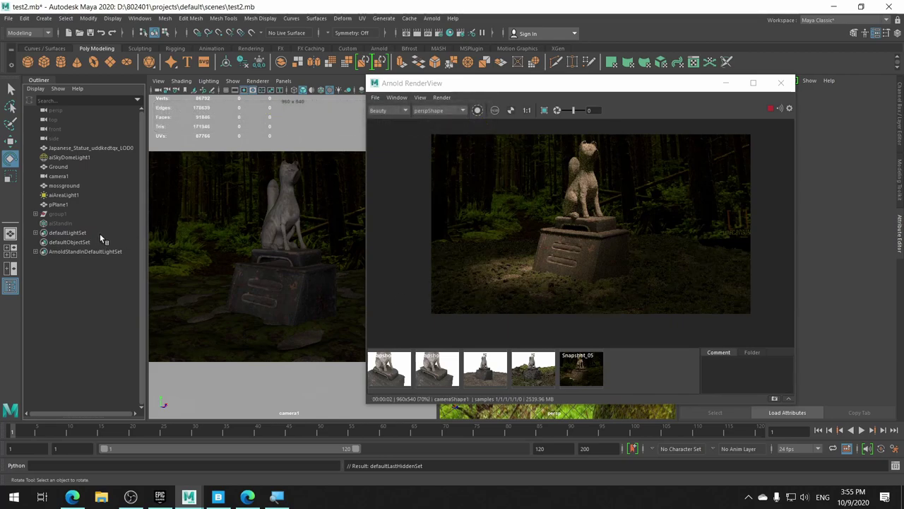
click(72, 223)
key(shift+h)
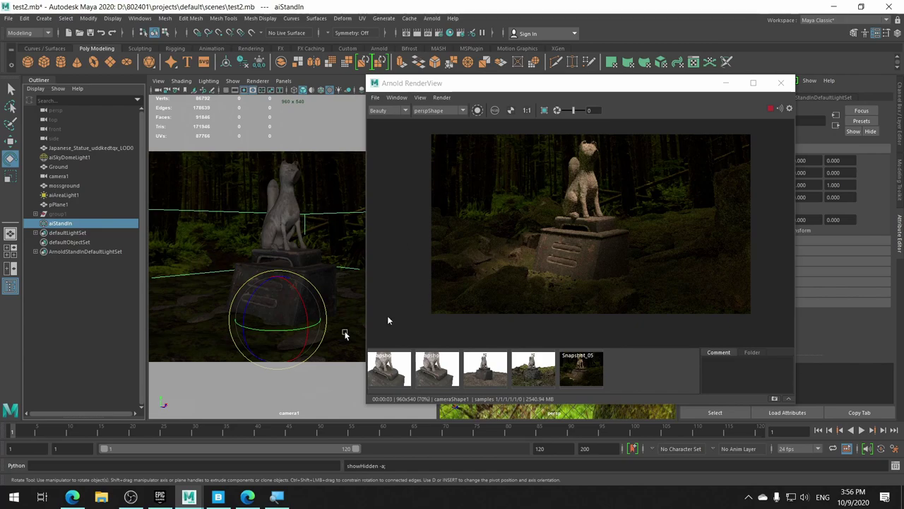
- In Quixel Bridge, browse the 3D Plants categories and filter to Climber plants
click(218, 499)
mouse_move(20, 82)
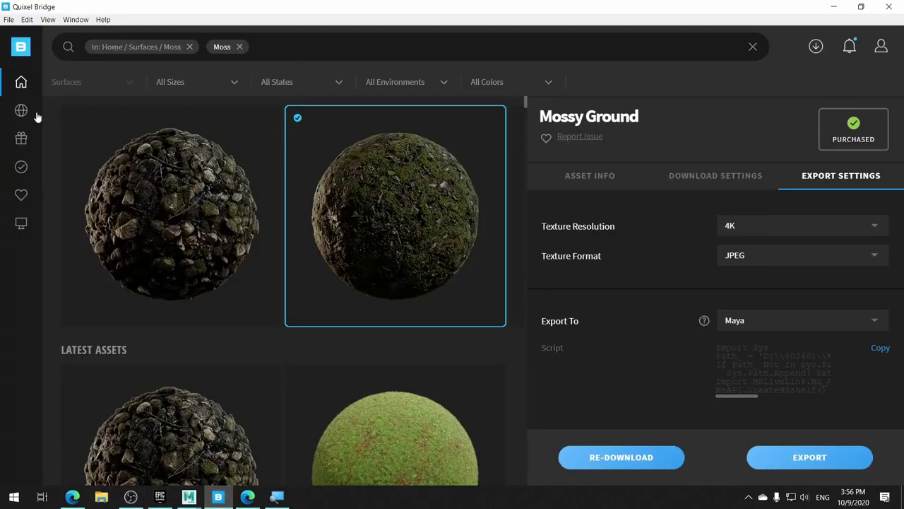
click(79, 86)
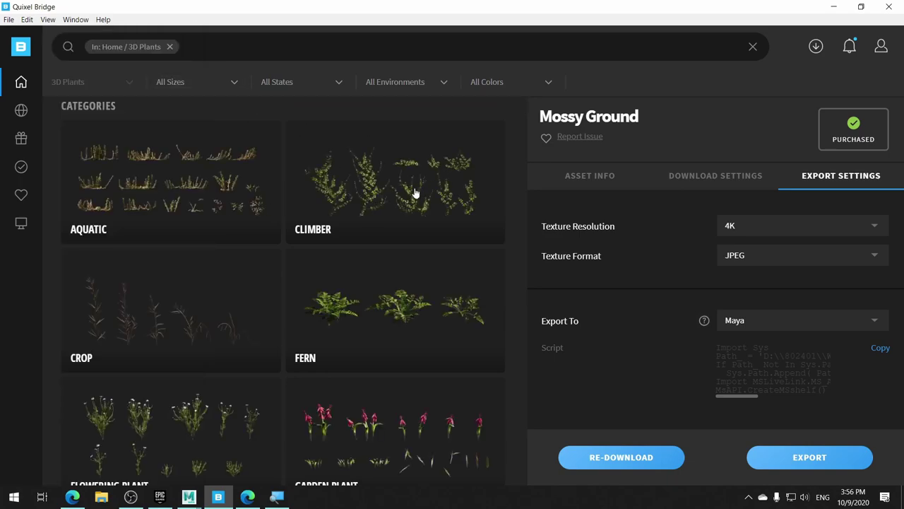
scroll(384, 240, down, 2)
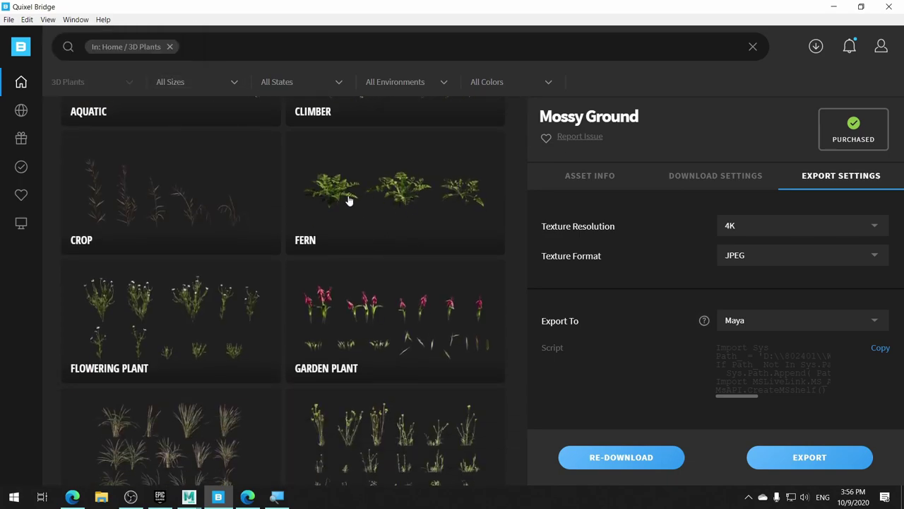
scroll(386, 196, up, 1)
scroll(386, 196, up, 1)
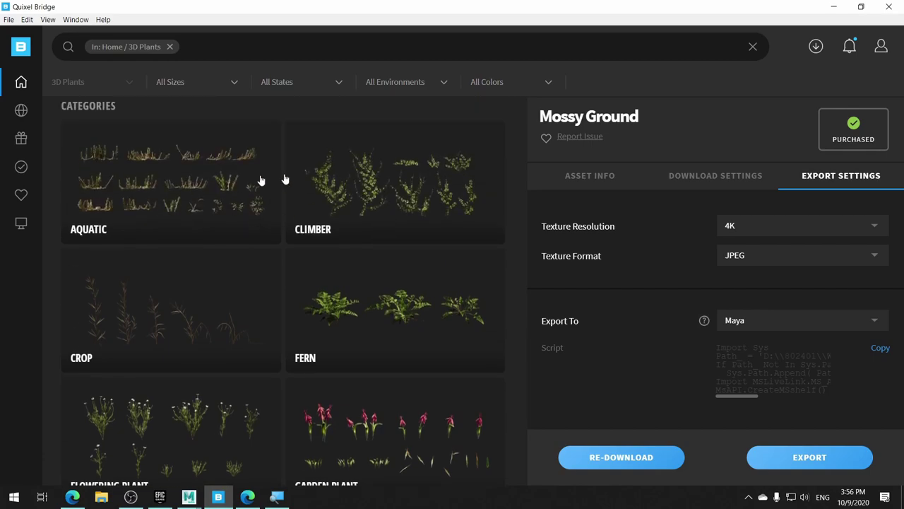
scroll(396, 226, down, 5)
scroll(199, 225, down, 3)
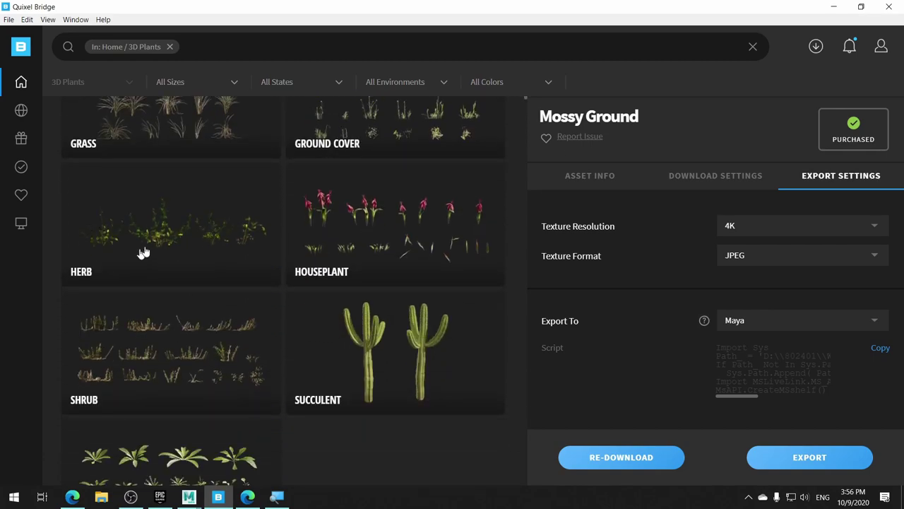
scroll(229, 226, down, 2)
scroll(234, 232, down, 1)
scroll(235, 233, down, 4)
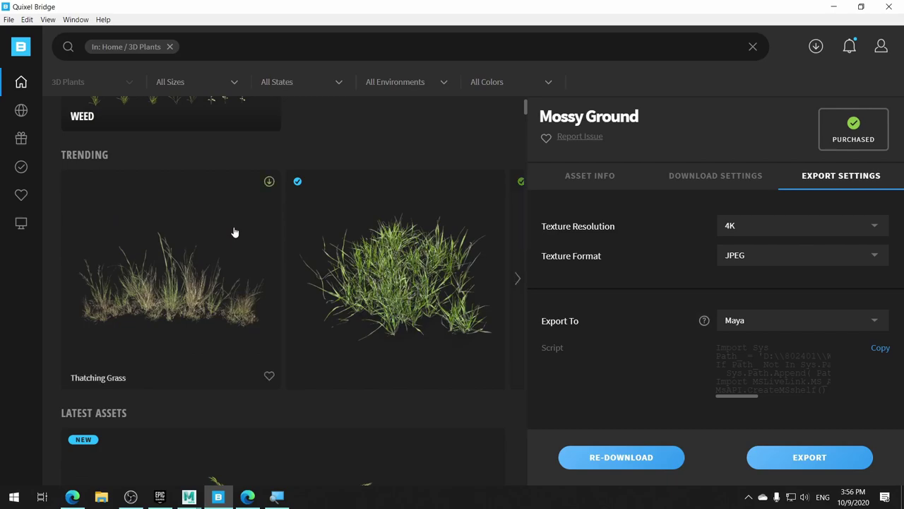
scroll(311, 346, down, 7)
scroll(293, 323, up, 5)
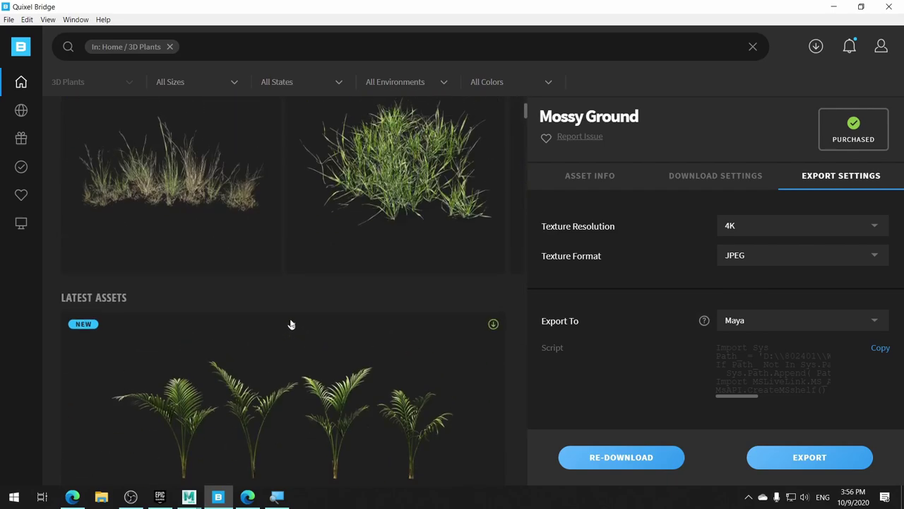
scroll(290, 309, up, 12)
scroll(290, 309, up, 1)
scroll(198, 248, up, 4)
scroll(197, 250, up, 1)
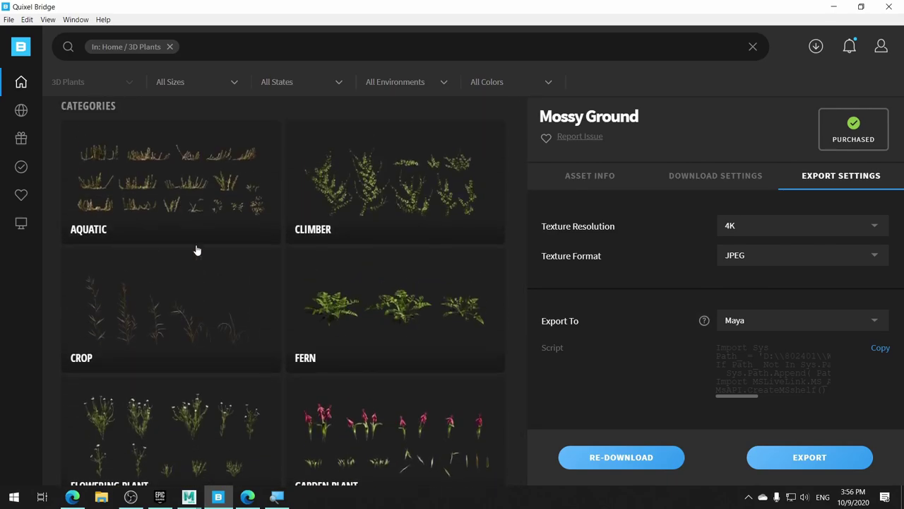
click(365, 199)
scroll(329, 283, down, 2)
scroll(248, 315, up, 2)
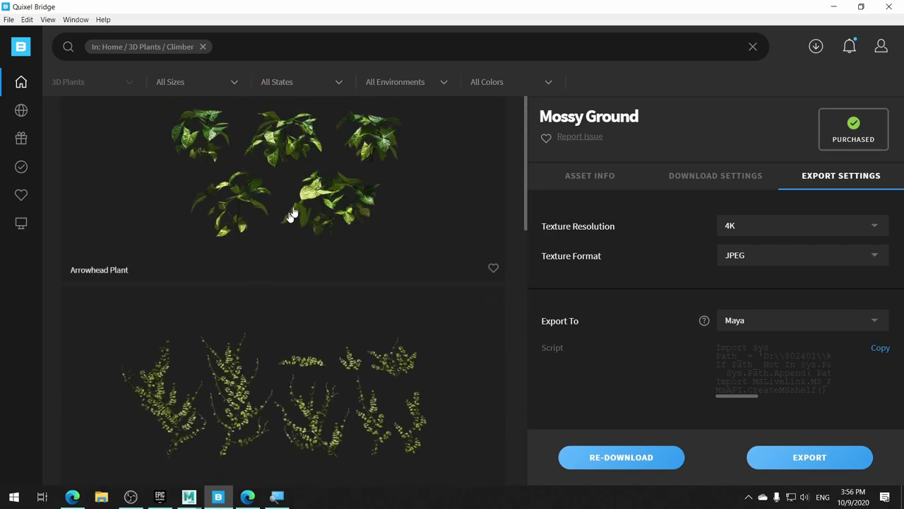
scroll(342, 206, down, 4)
scroll(337, 214, down, 4)
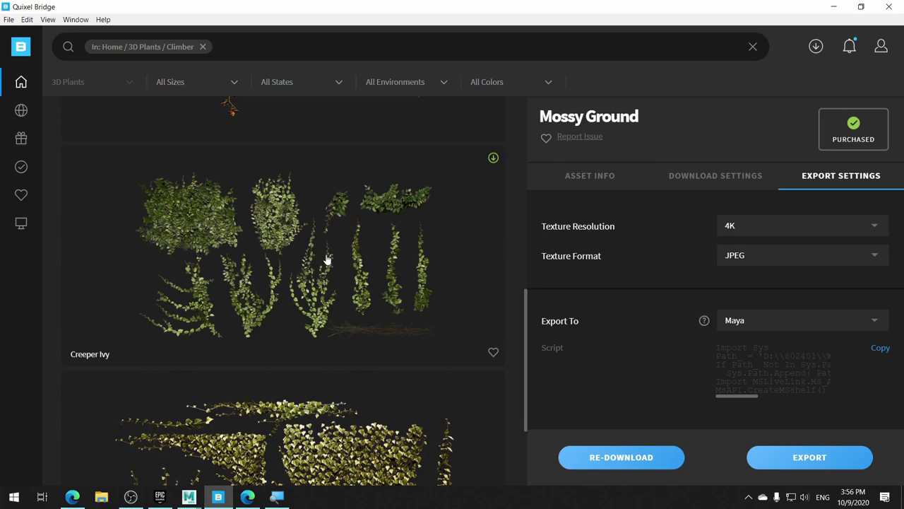
- Back in Maya, deselect the aiStandIn and save the scene as test2.mb
click(189, 496)
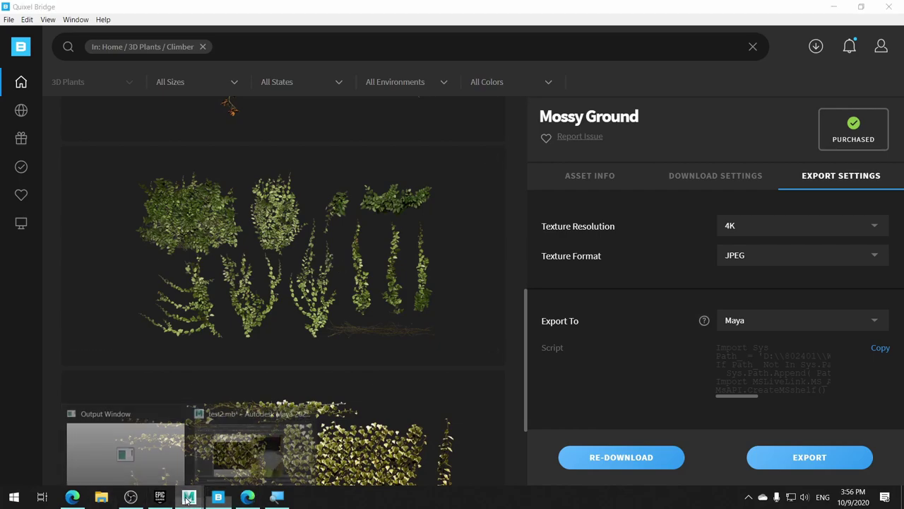
click(225, 451)
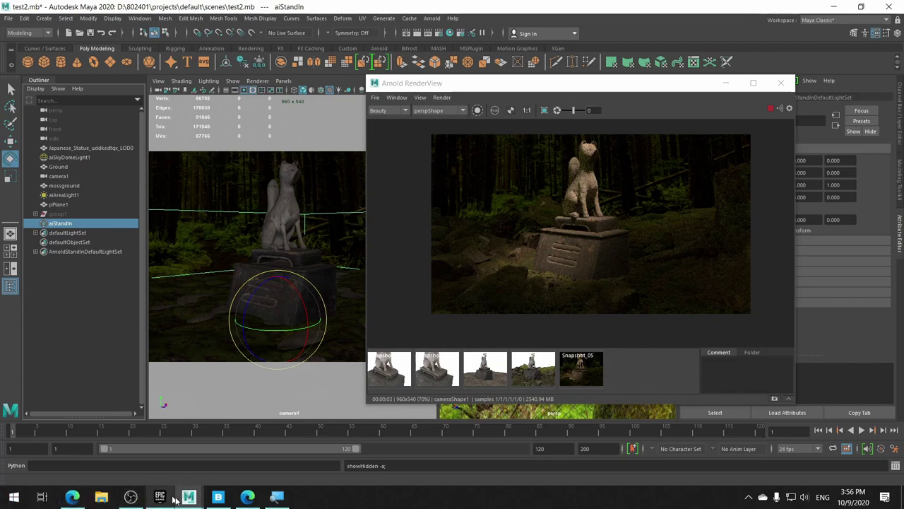
click(104, 291)
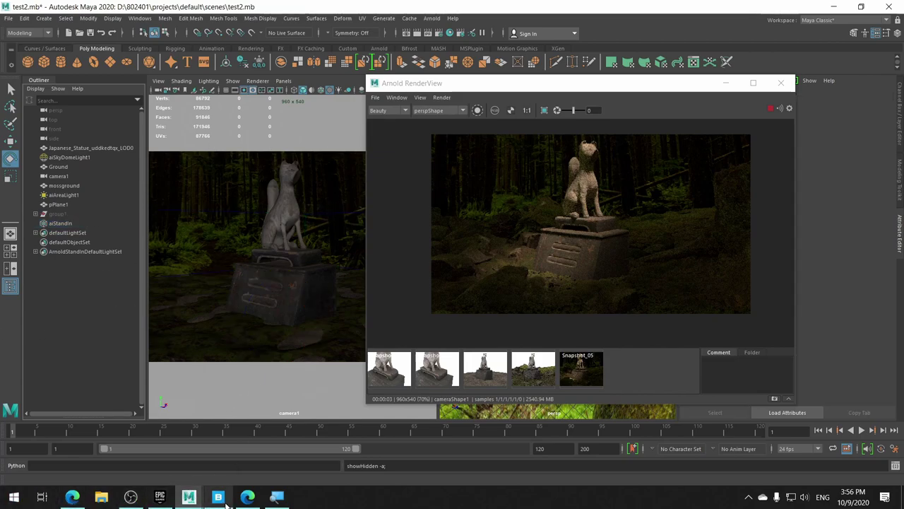
click(10, 18)
click(31, 55)
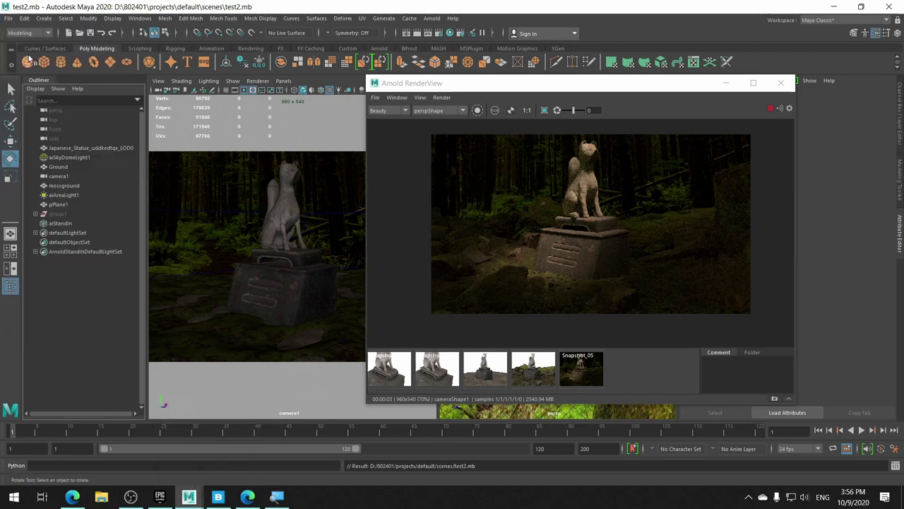
click(726, 83)
- In Quixel Bridge, scroll through the Climber list to locate Creeper Ivy
key(alt+Tab)
mouse_move(283, 431)
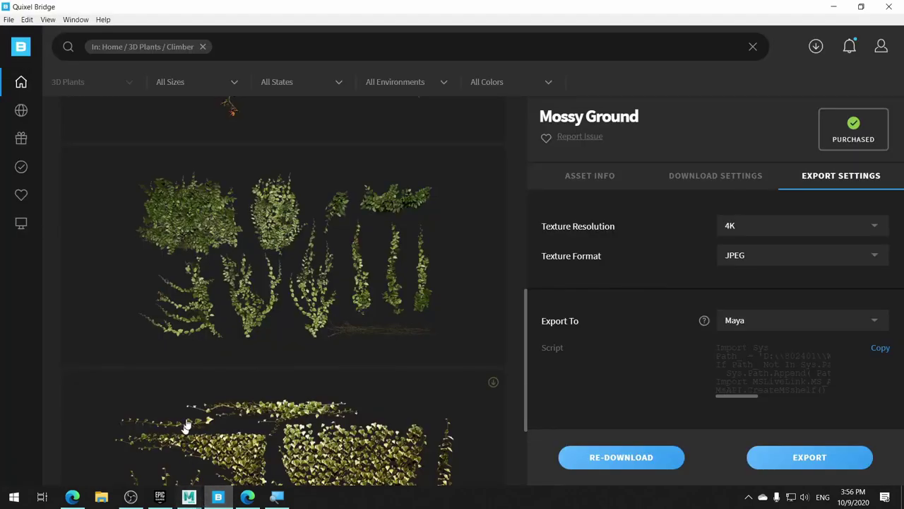
scroll(322, 183, down, 3)
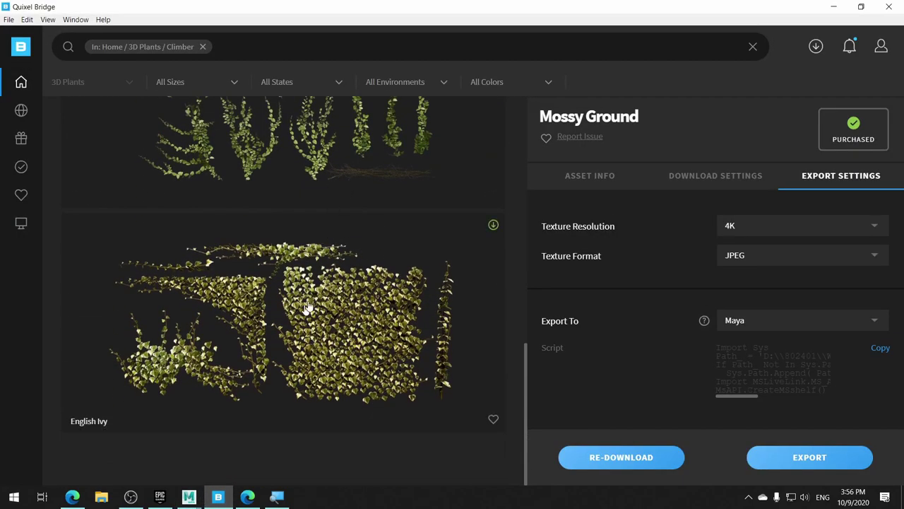
scroll(307, 307, up, 3)
scroll(353, 299, up, 3)
scroll(283, 289, up, 3)
scroll(282, 287, up, 3)
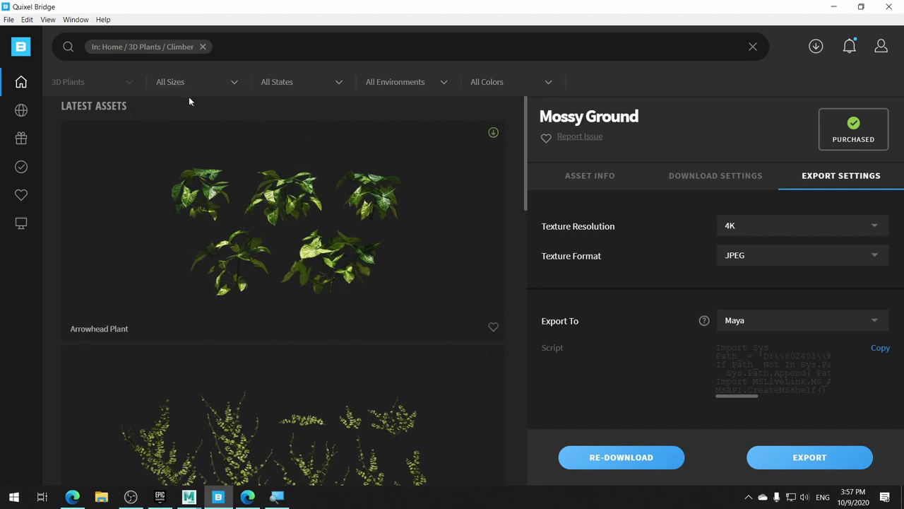
scroll(404, 283, down, 3)
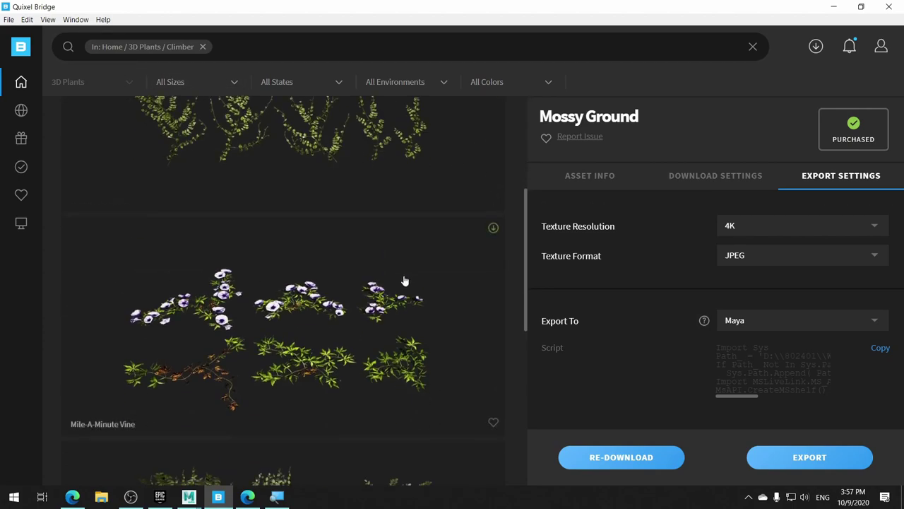
scroll(336, 204, down, 3)
scroll(316, 278, down, 2)
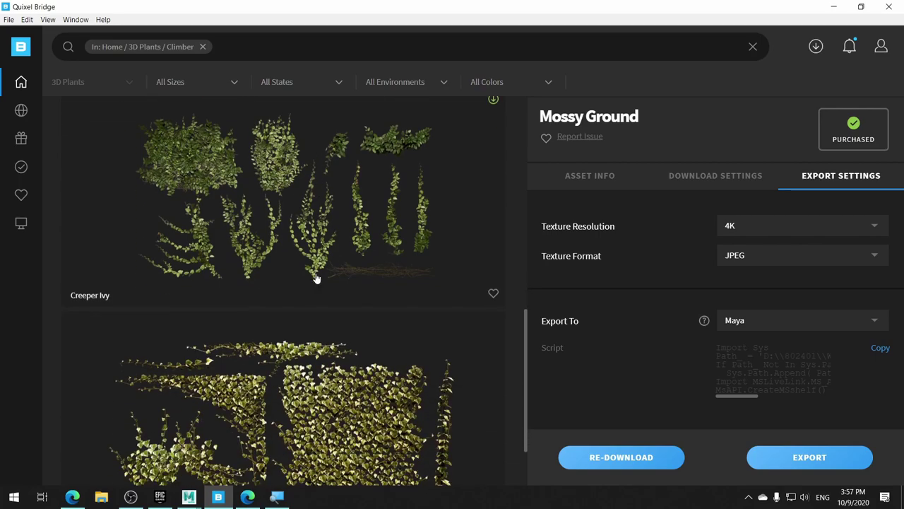
- Open the Creeper Ivy asset's details and download it
click(360, 196)
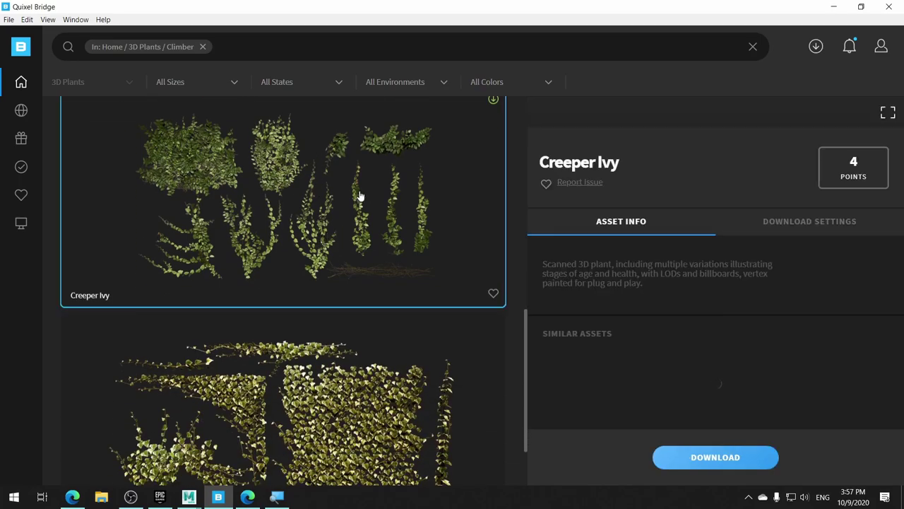
scroll(666, 317, up, 3)
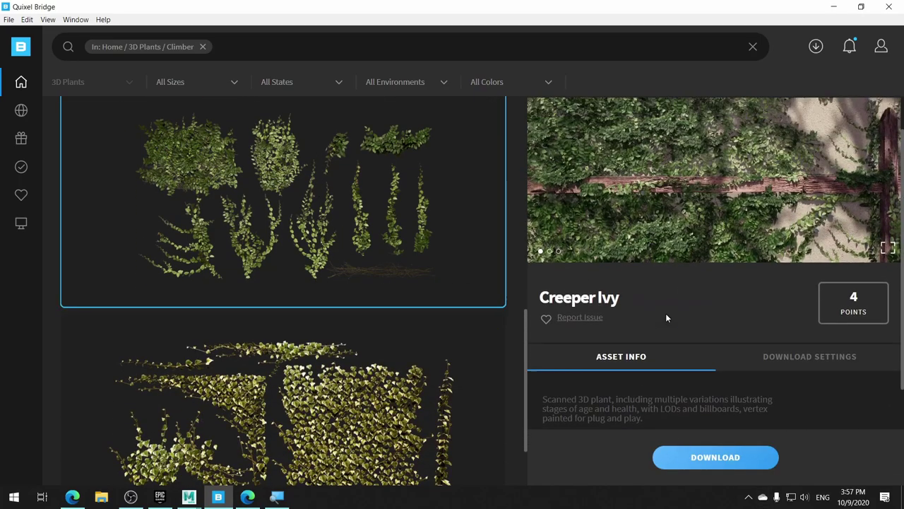
scroll(679, 340, down, 2)
scroll(679, 340, down, 1)
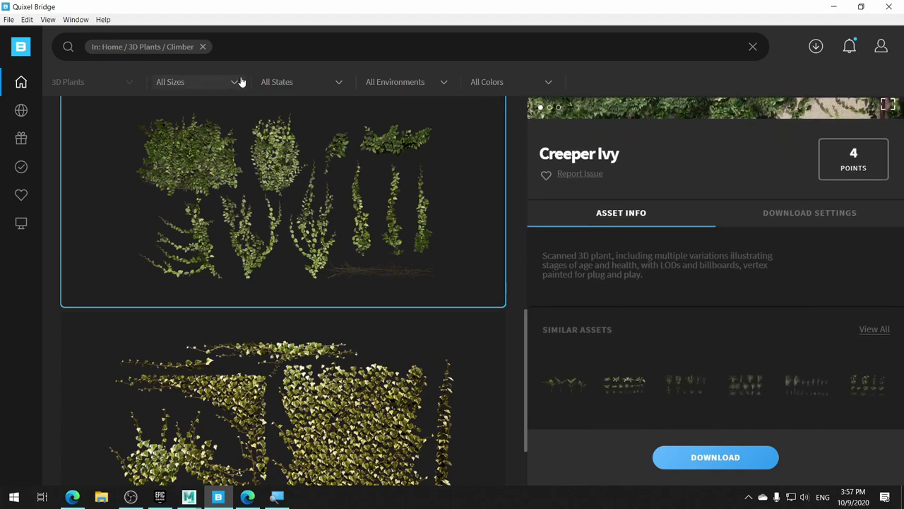
click(737, 463)
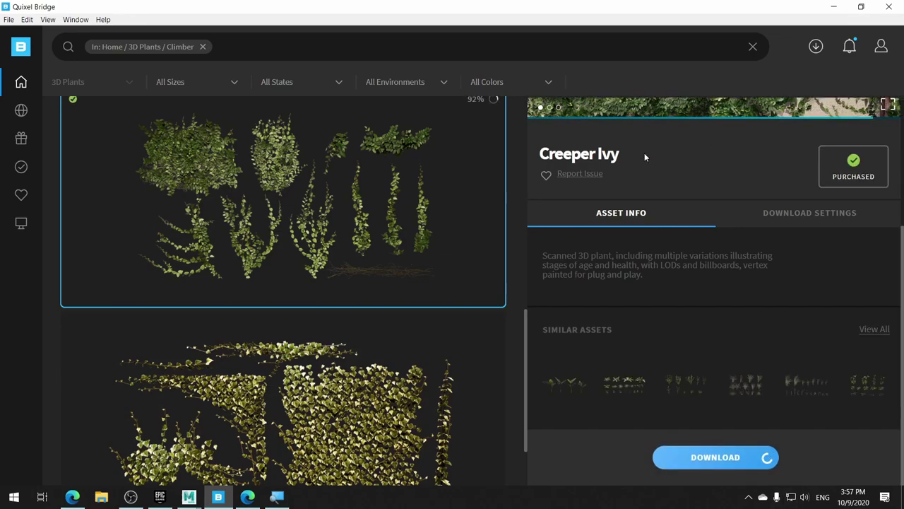
key(alt+Tab)
- Select aiStandIn1 and load the clover .ass file through Arnold StandIn
click(728, 85)
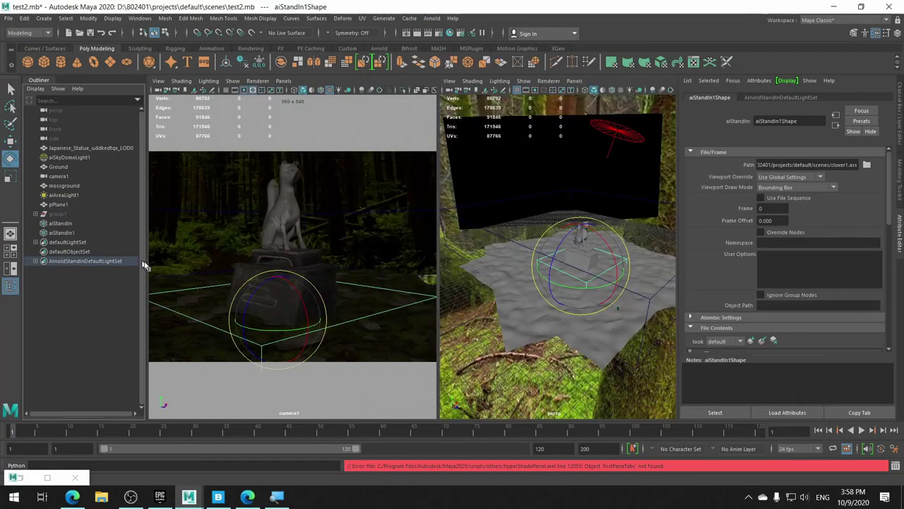
click(296, 300)
key(w)
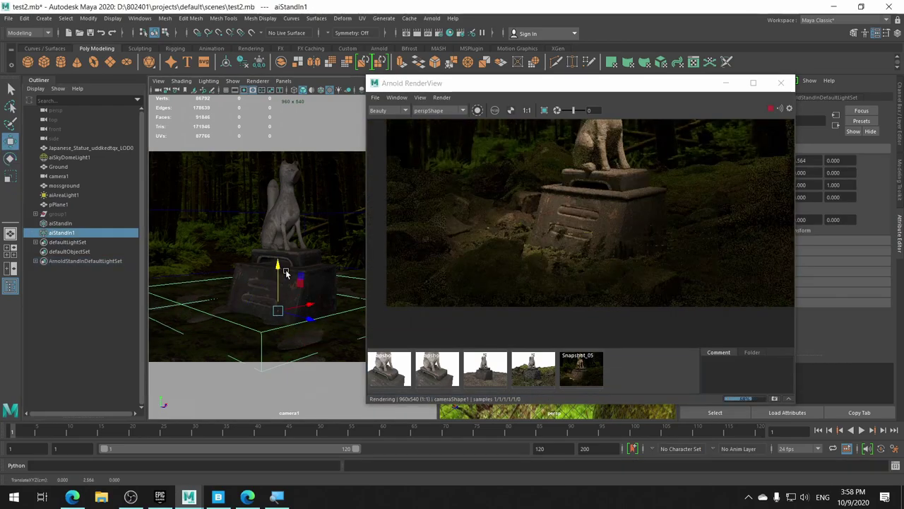
click(432, 18)
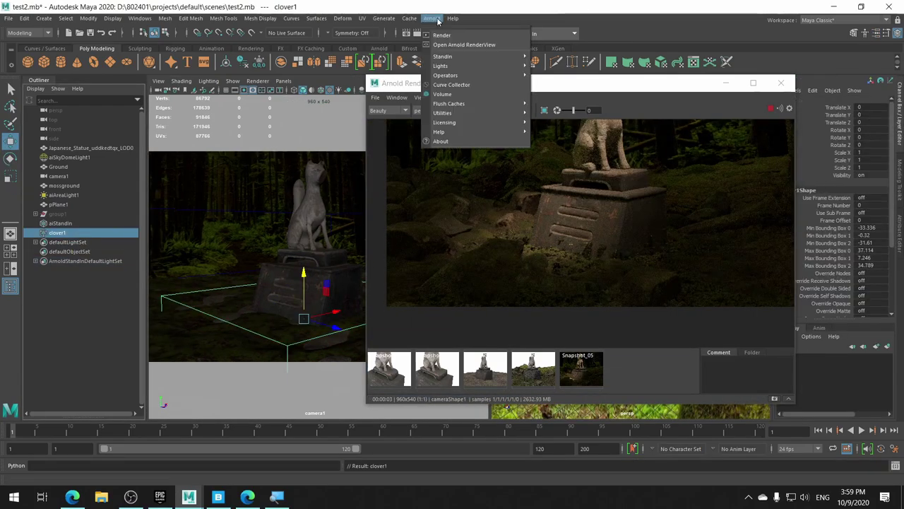
click(452, 81)
double_click(304, 178)
- Hide the original Element.ass aiStandIn
click(61, 223)
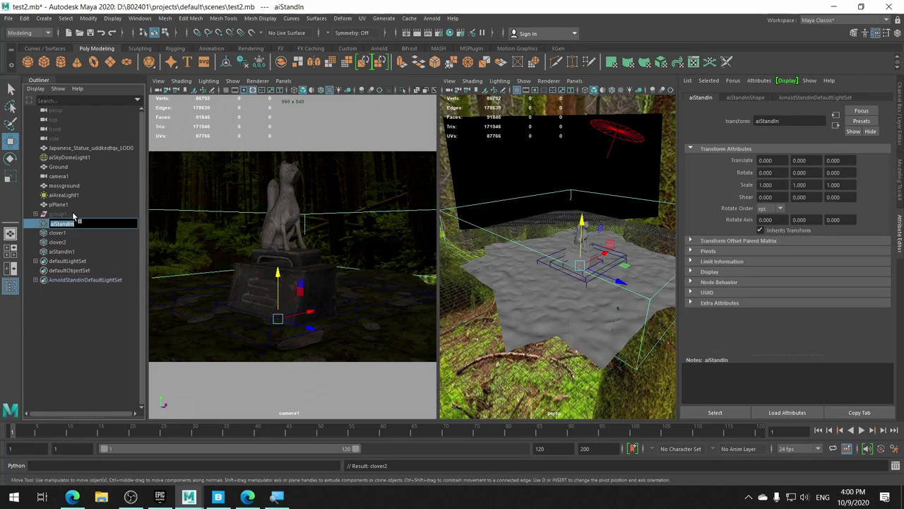
key(ctrl+h)
scroll(461, 264, up, 2)
scroll(461, 264, down, 2)
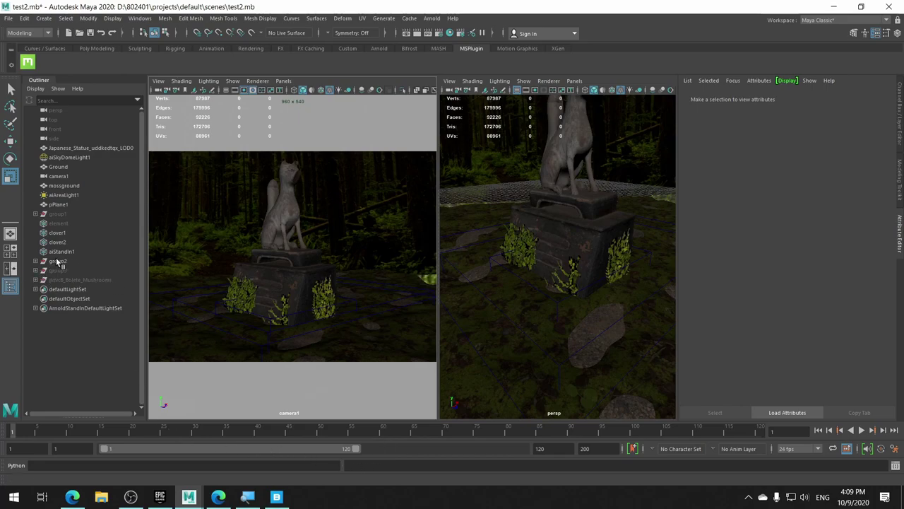
- Unhide group3 and isolate and frame the clover group in the views
click(410, 304)
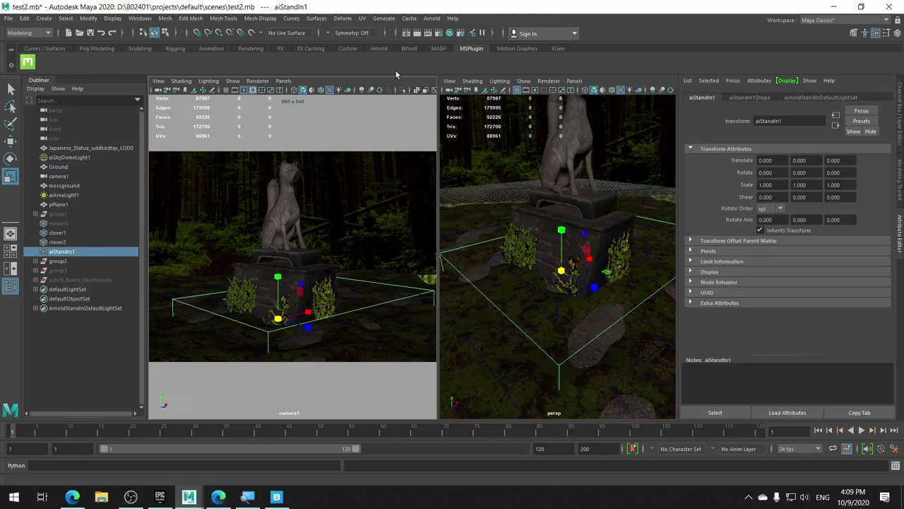
click(67, 261)
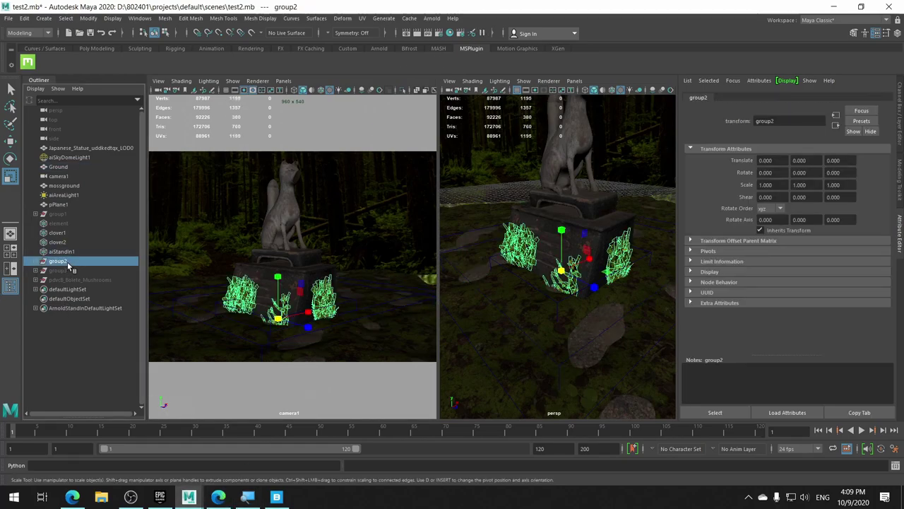
click(133, 350)
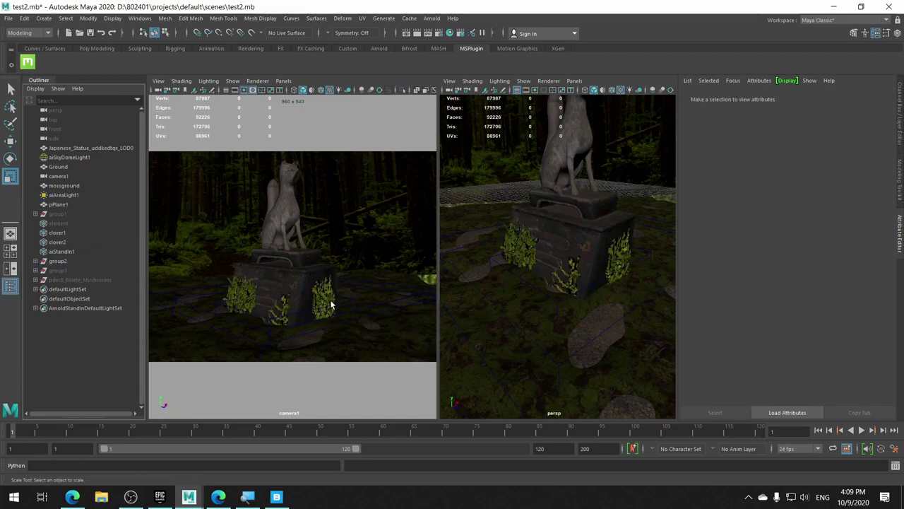
drag(332, 305, 335, 307)
click(66, 270)
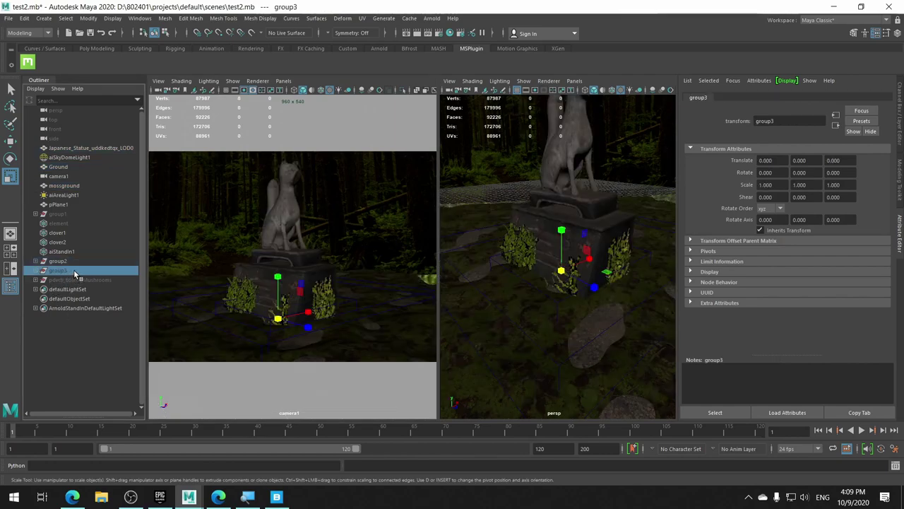
key(shift+h)
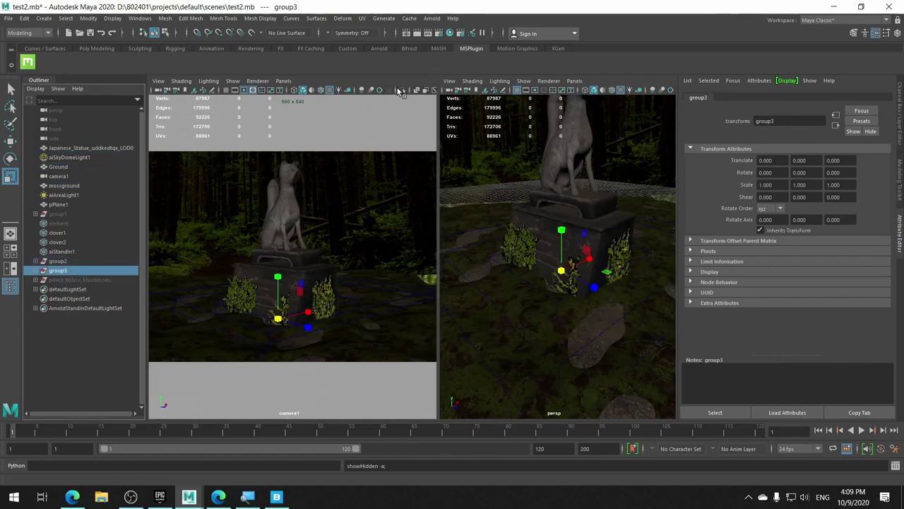
click(401, 90)
key(ctrl+1)
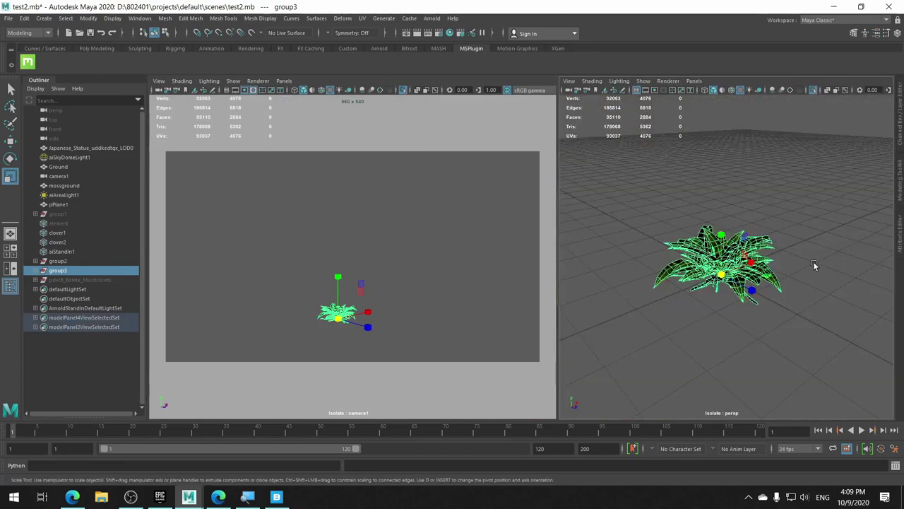
click(814, 265)
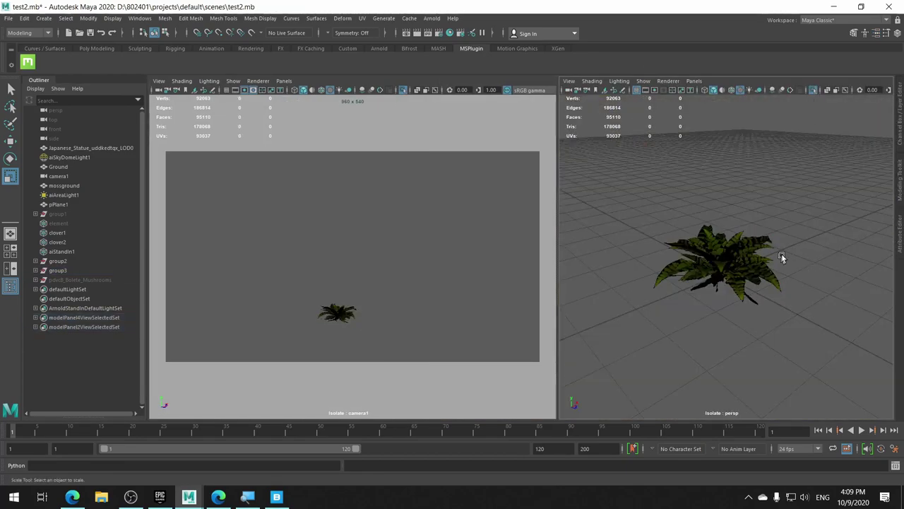
- Unhide the pdvcB_Bolete_Mushrooms group, hide group3, and expand the mushroom variants
click(68, 272)
click(71, 280)
key(shift+h)
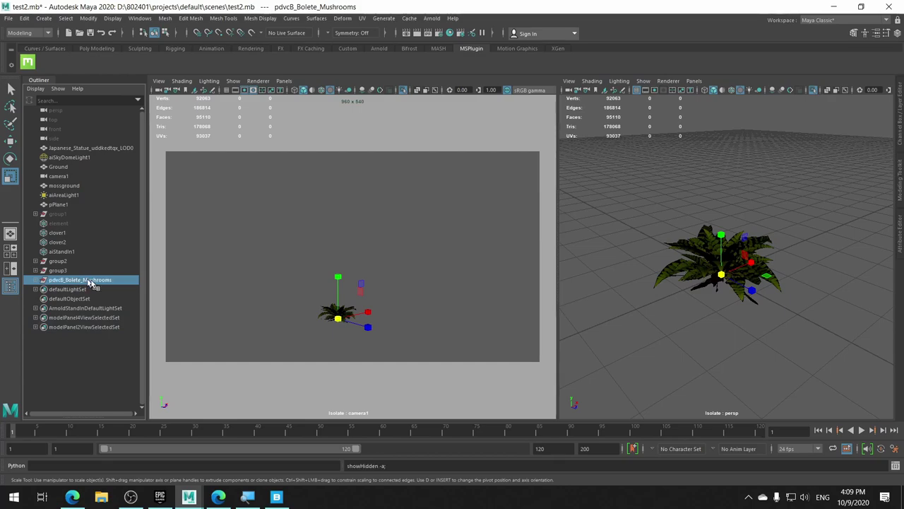
click(59, 272)
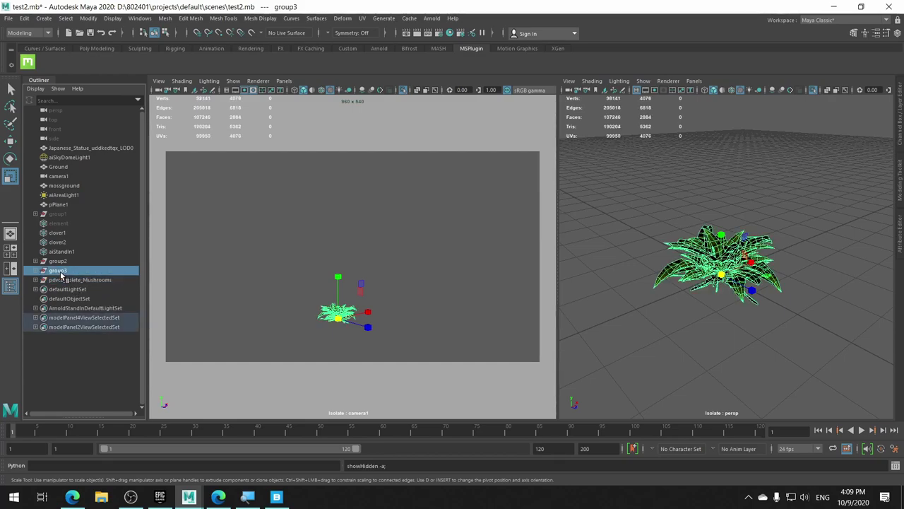
key(ctrl+h)
click(66, 281)
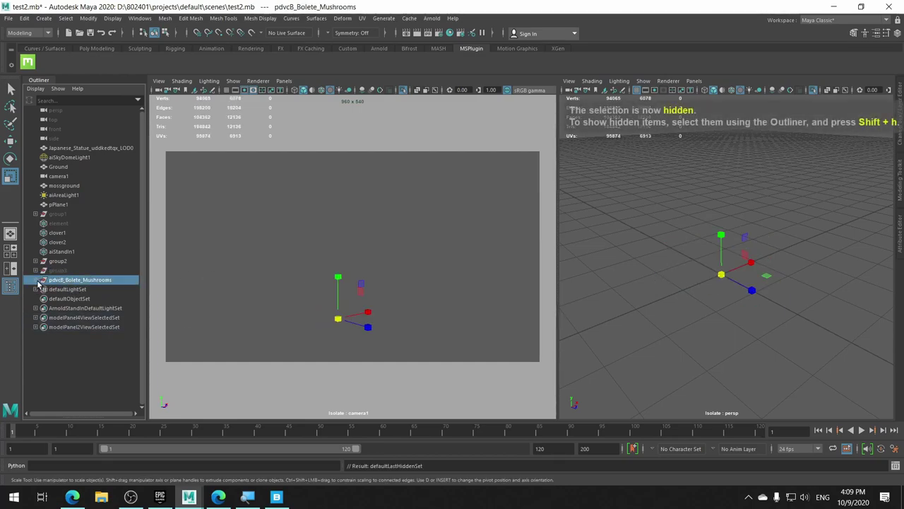
click(36, 280)
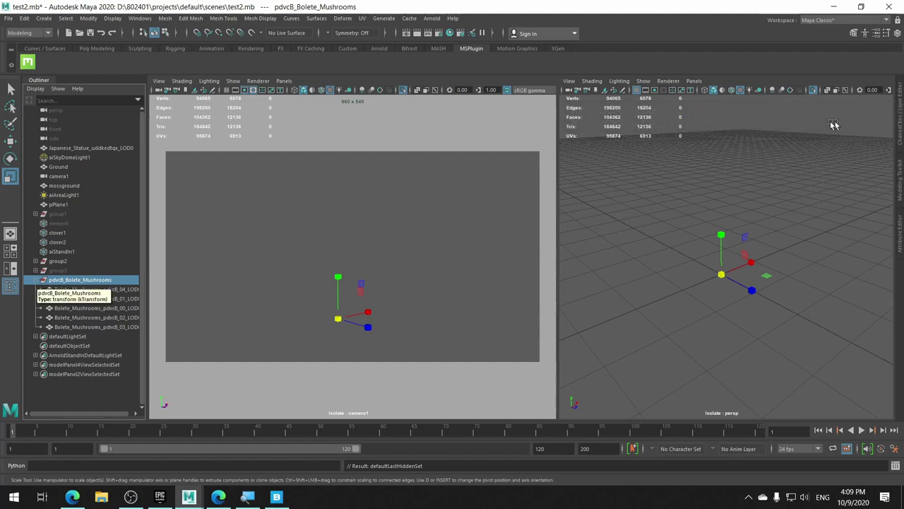
- Turn Isolate Select off in persp and camera1, then collapse the mushroom group
click(813, 90)
click(813, 90)
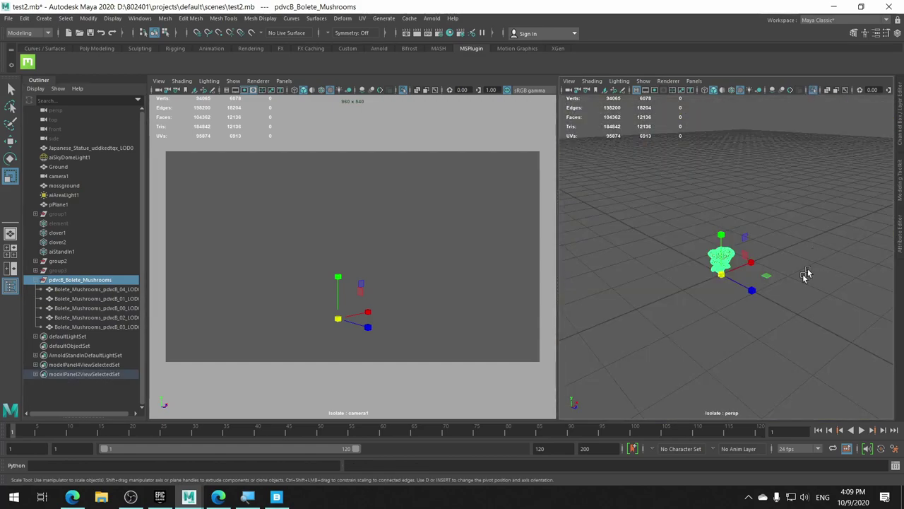
click(714, 286)
click(812, 90)
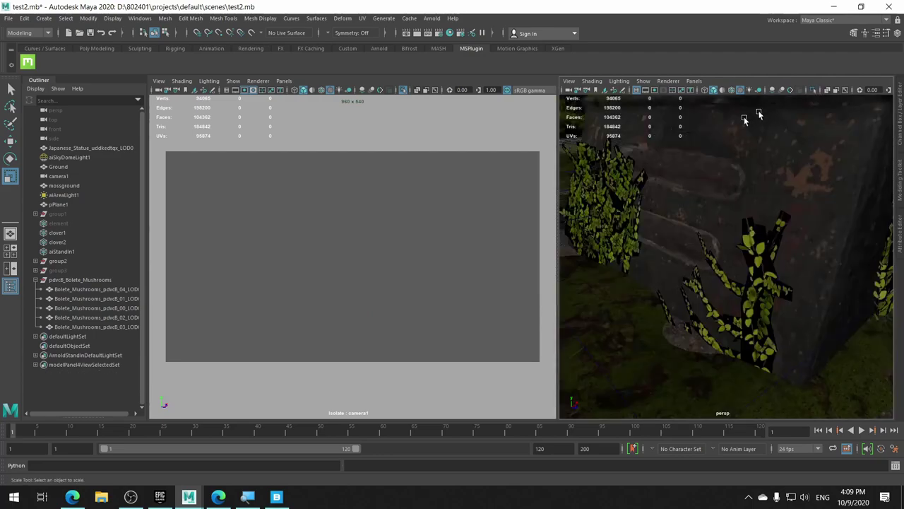
click(401, 93)
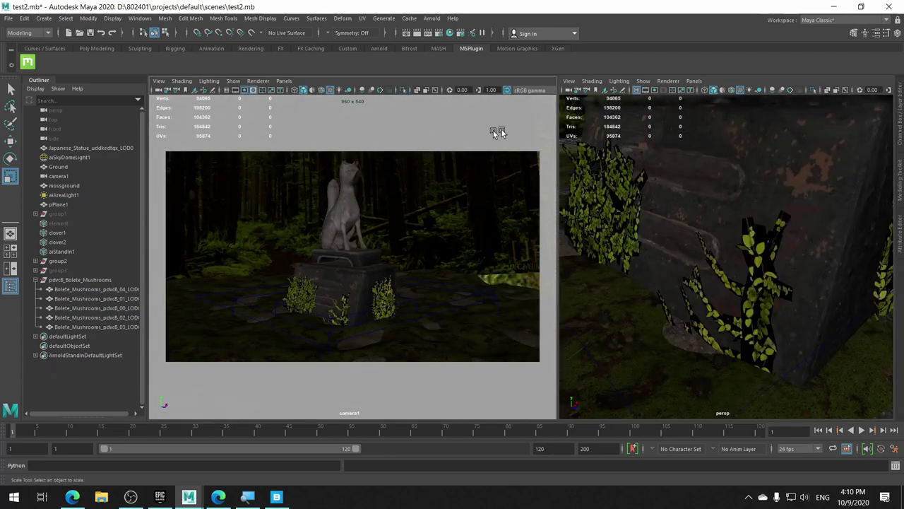
click(35, 279)
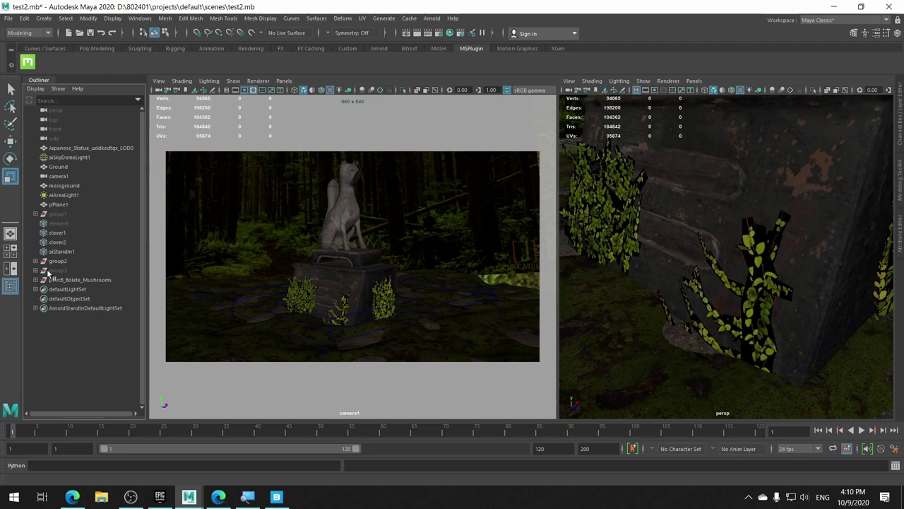
- Expand the fern group3 and select its Var5 variant
click(47, 271)
click(36, 275)
click(81, 280)
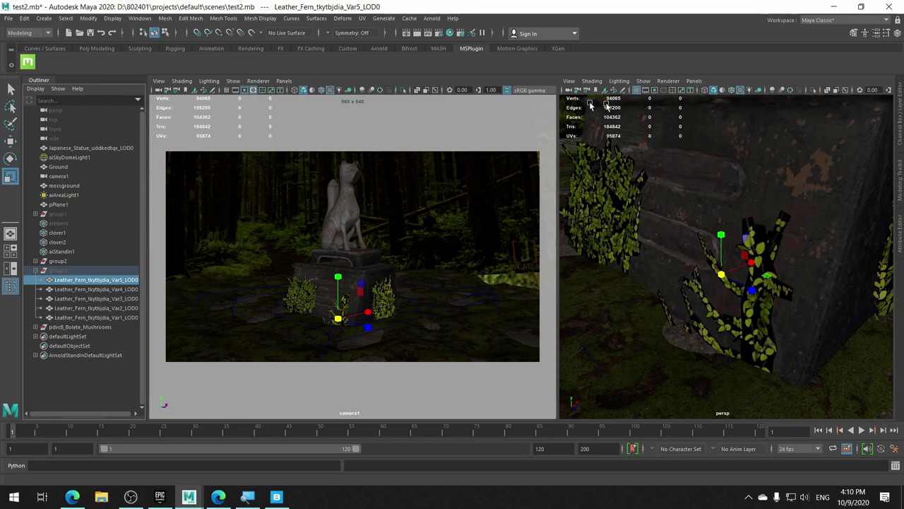
- Isolate the Var5 fern, then the whole group3, in camera1 and restore the full scene
click(403, 91)
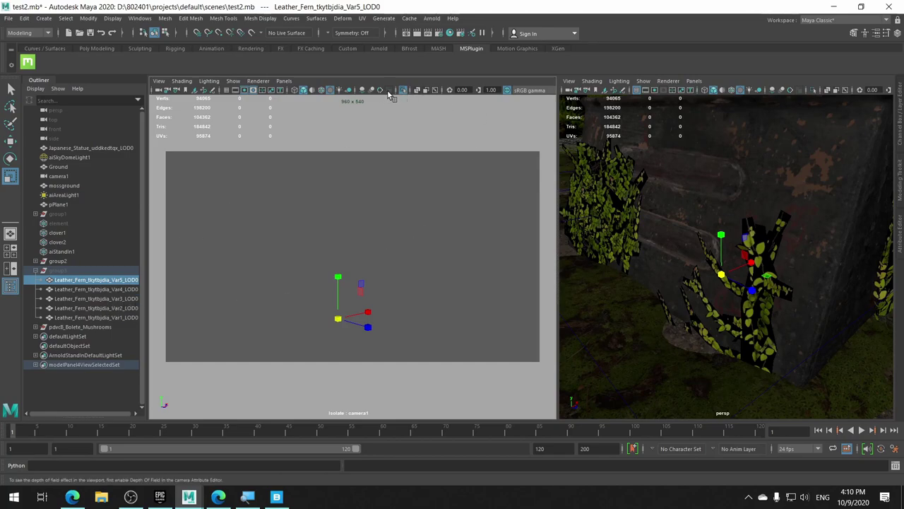
click(403, 90)
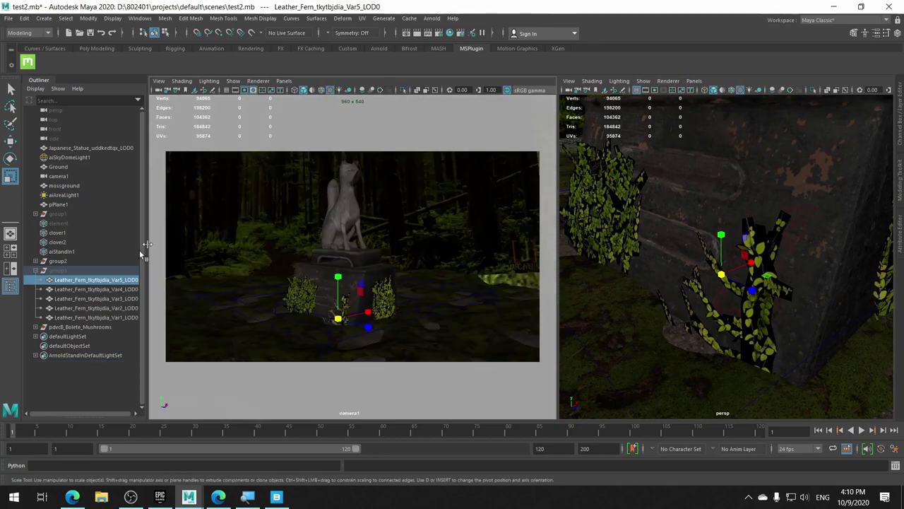
click(58, 272)
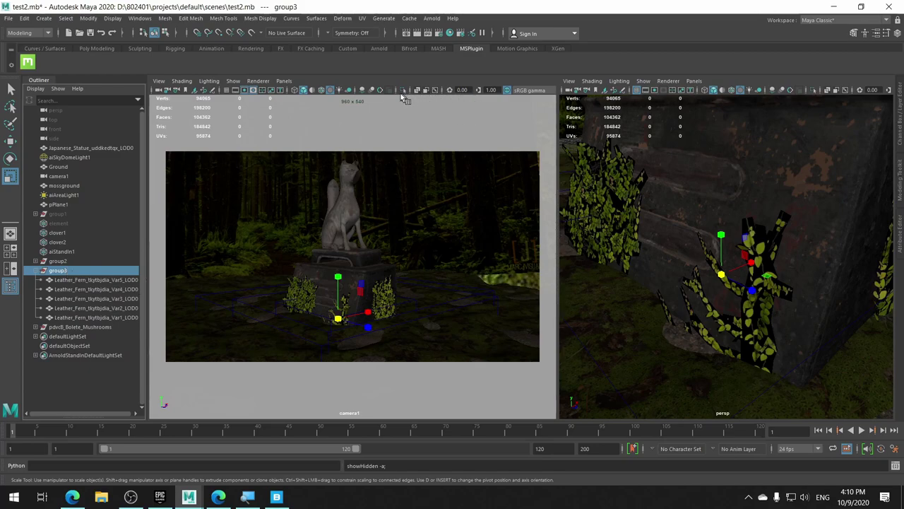
click(403, 90)
click(363, 305)
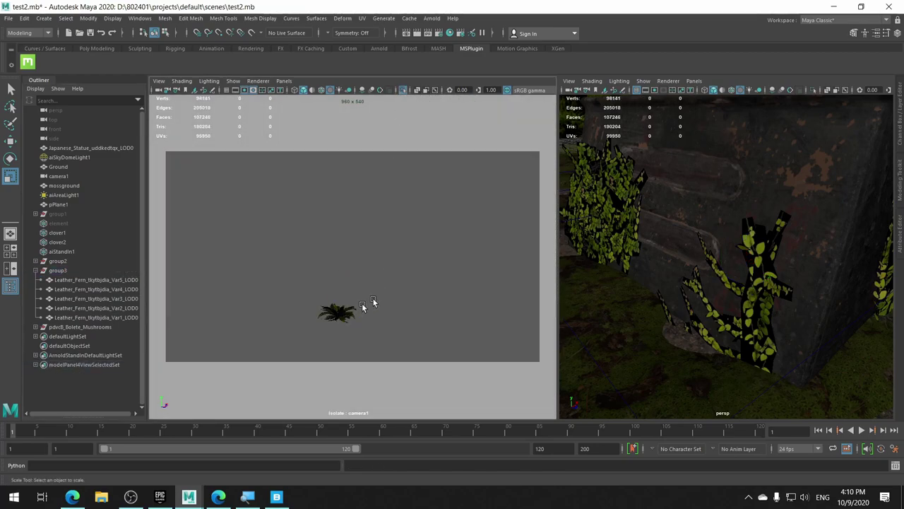
click(110, 281)
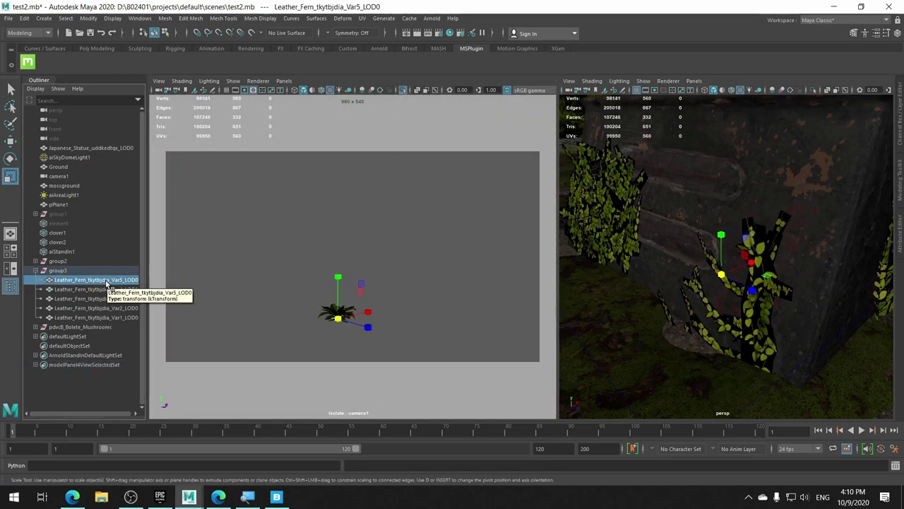
click(404, 91)
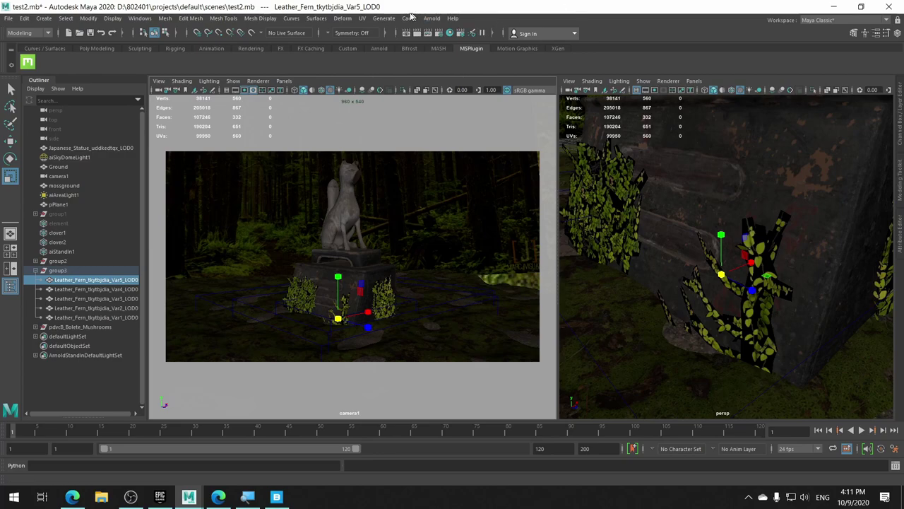
- Save test2.mb, then select aiStandIn1, pPlane1, the statue and the Var5 fern
click(97, 393)
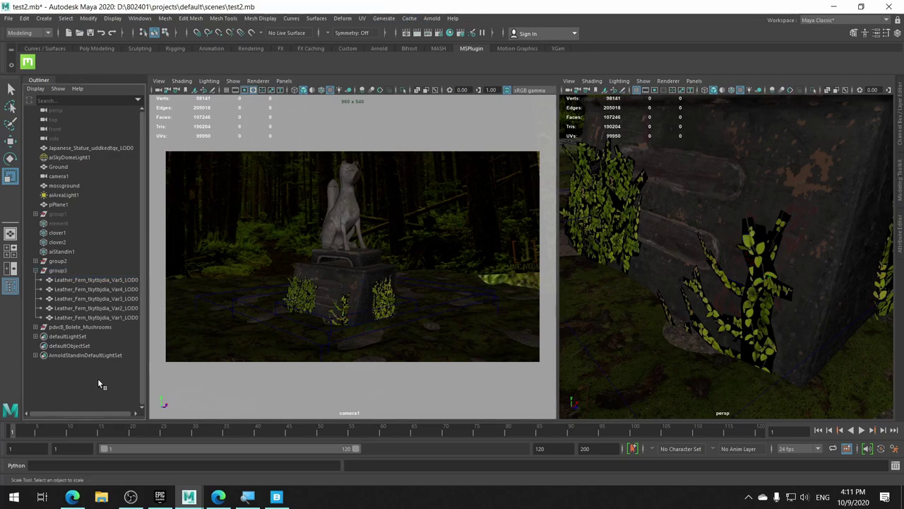
key(ctrl+s)
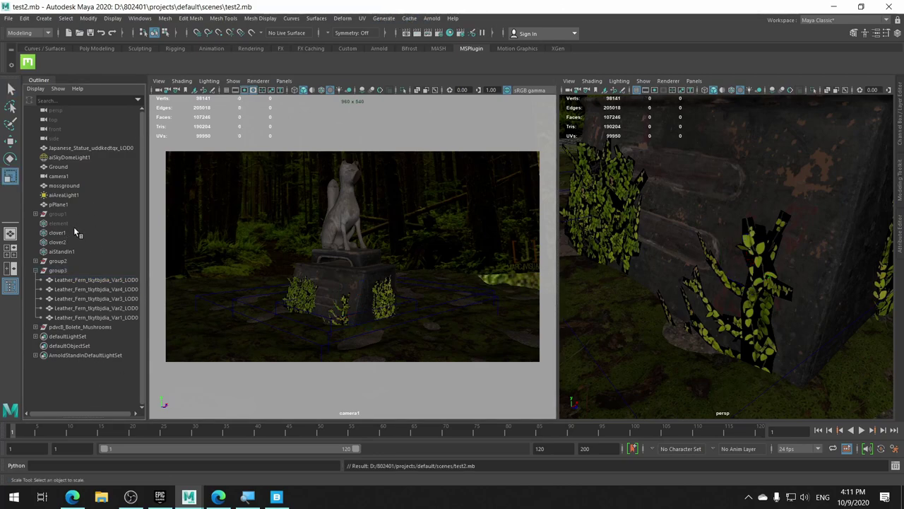
click(69, 253)
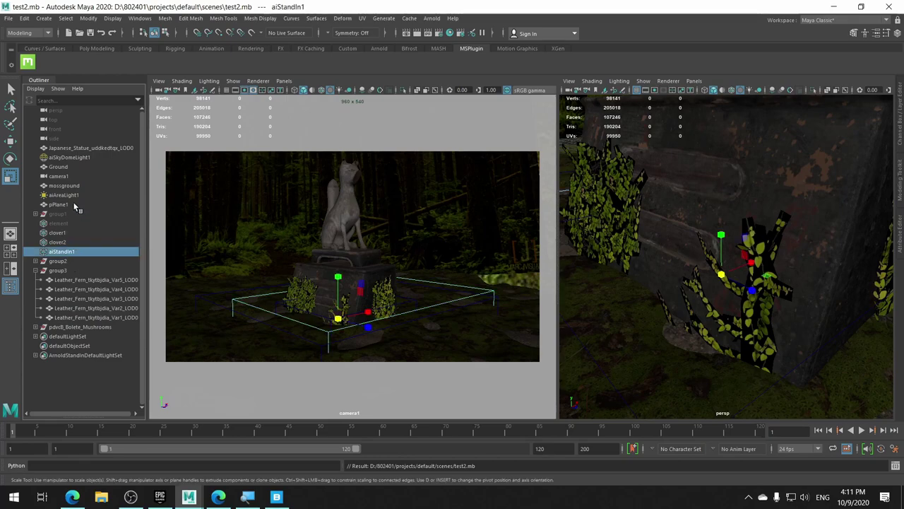
click(73, 202)
click(84, 149)
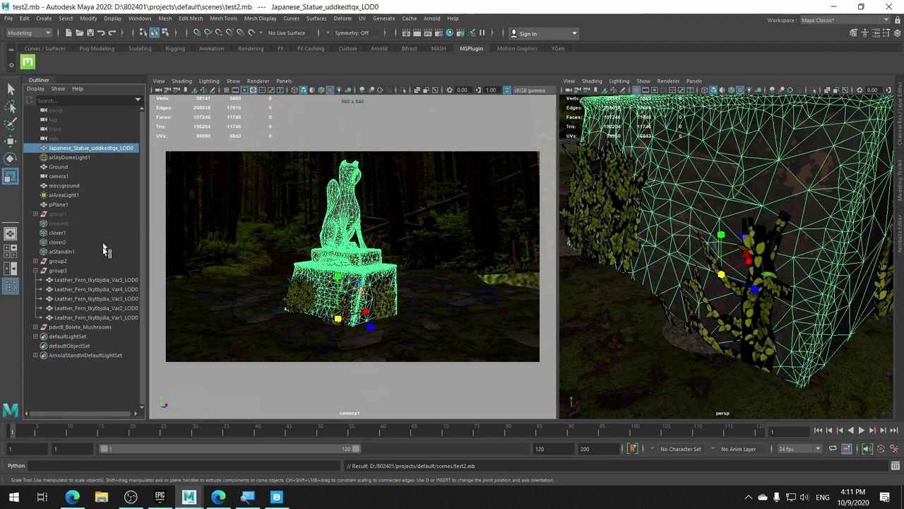
click(62, 281)
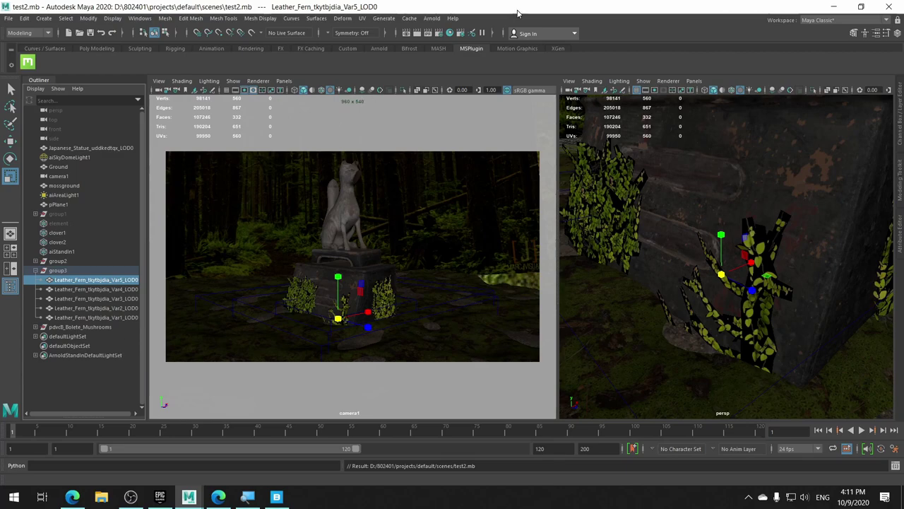
- Switch to the FX menu set, create a MASH network, then undo it
click(102, 379)
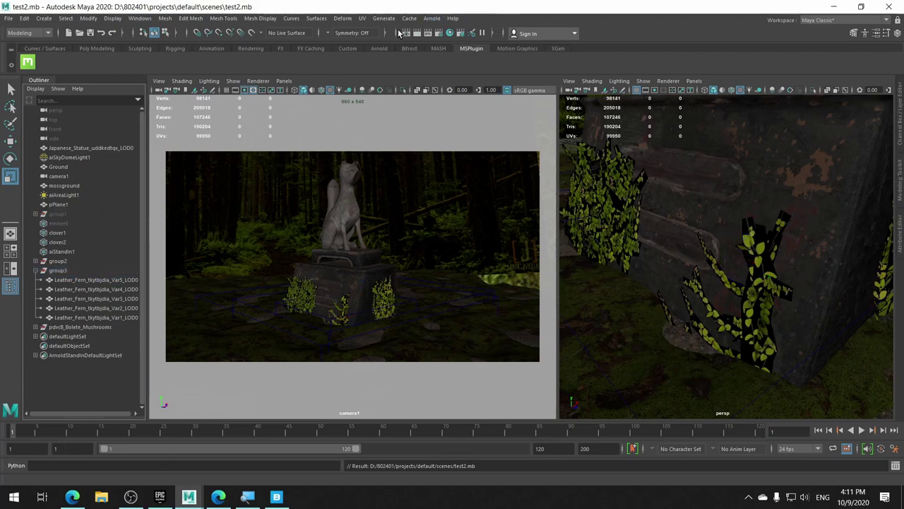
click(32, 34)
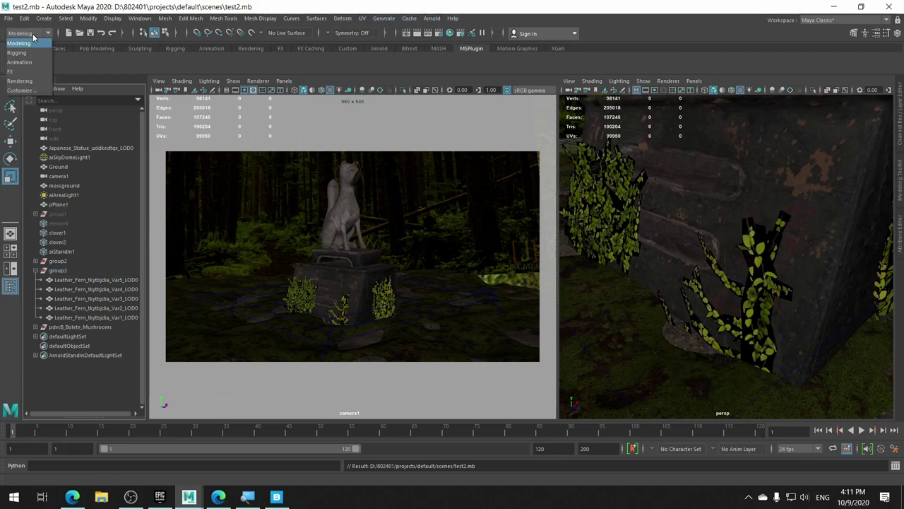
click(34, 72)
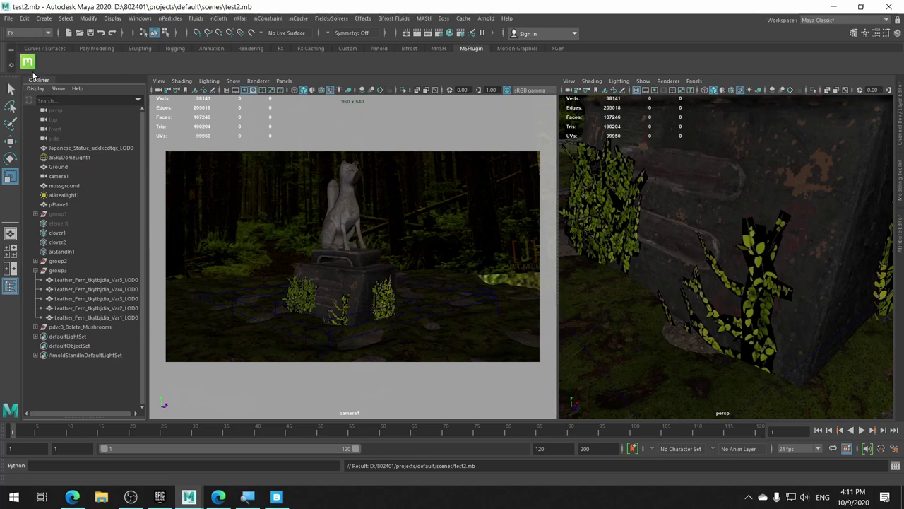
click(424, 19)
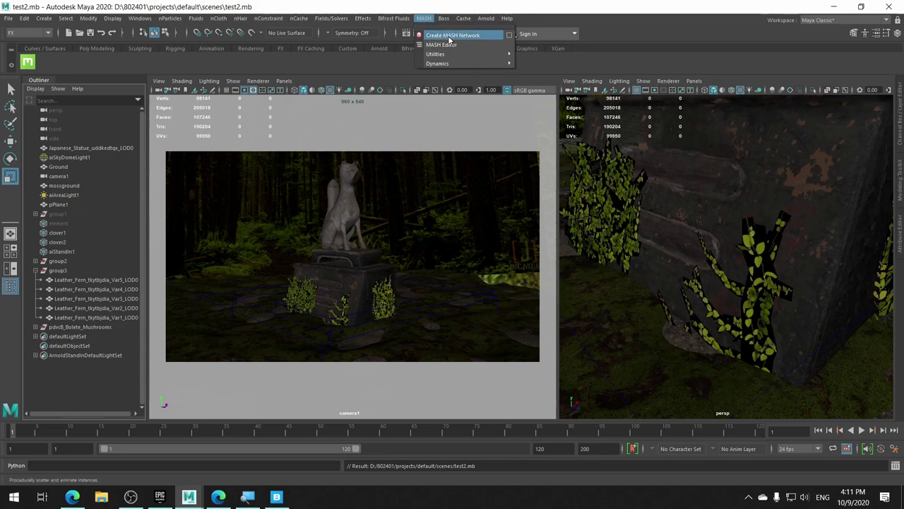
click(449, 38)
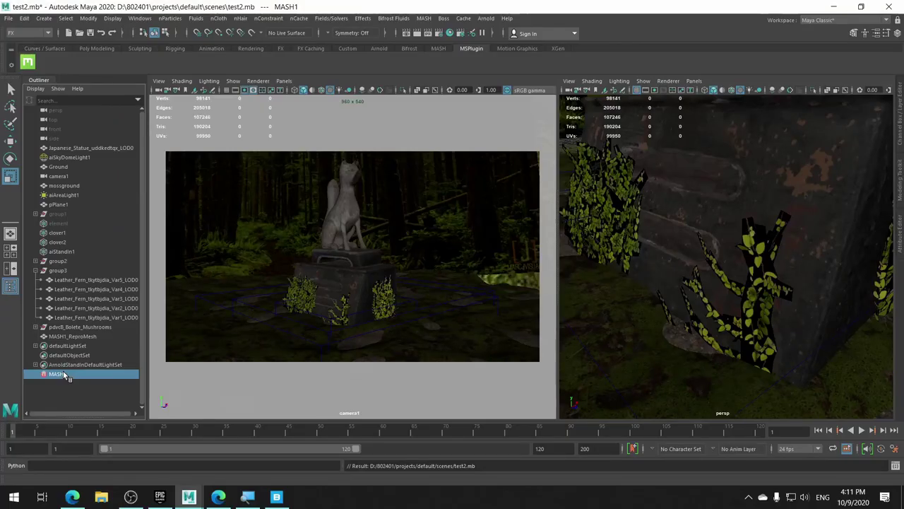
key(ctrl+z)
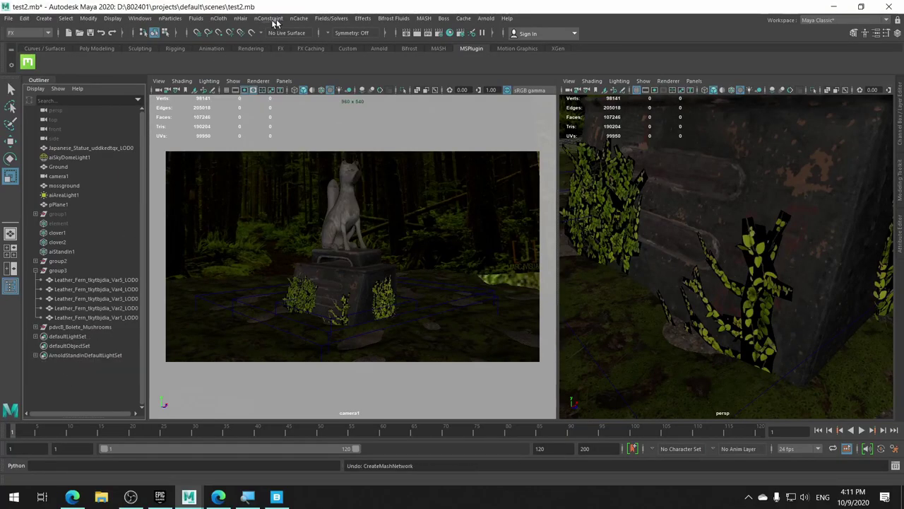
click(424, 18)
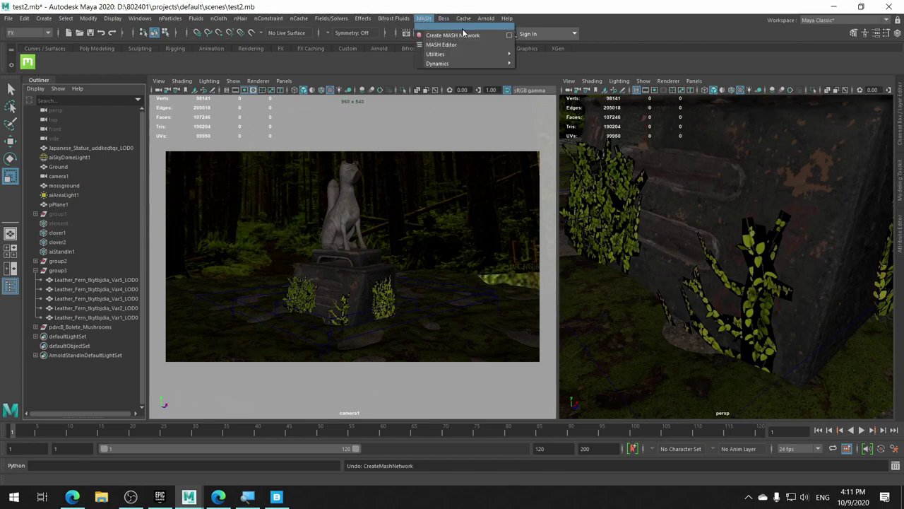
- Create the MASH1 network with the Create MASH Network options' Apply and Close
click(509, 35)
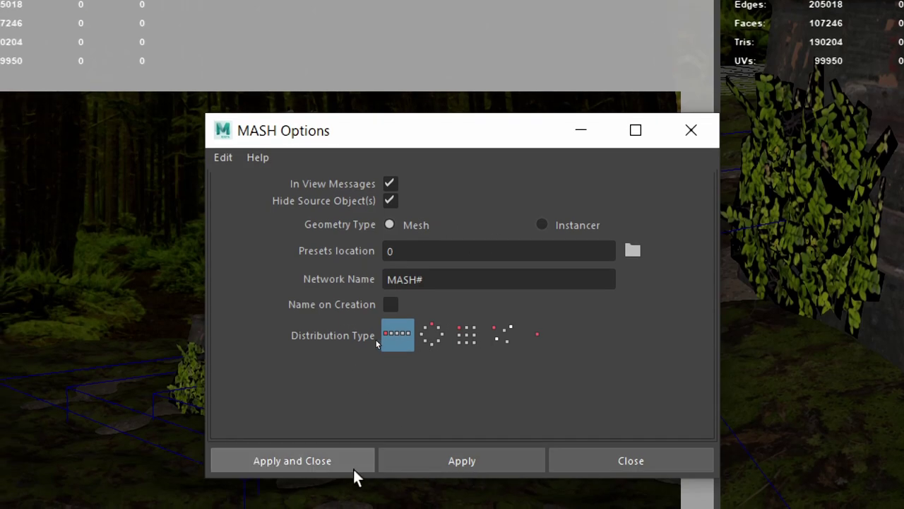
click(357, 473)
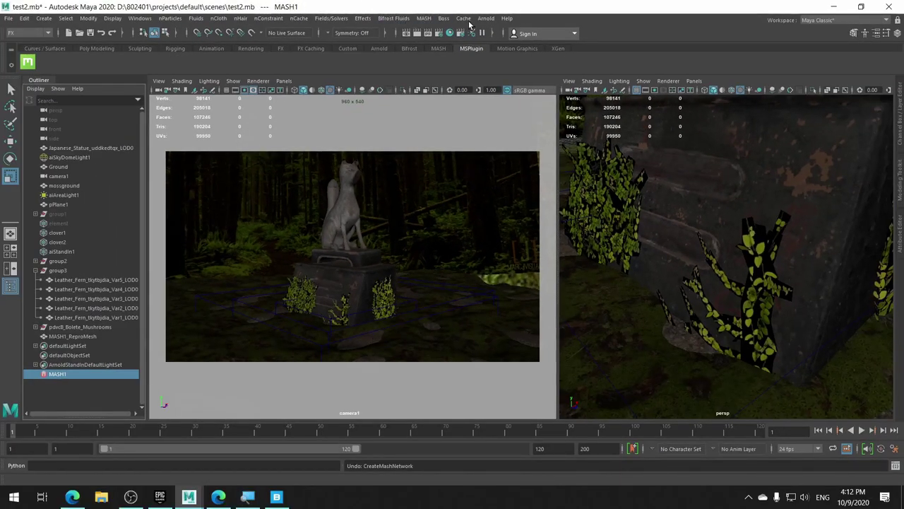
click(424, 18)
click(453, 50)
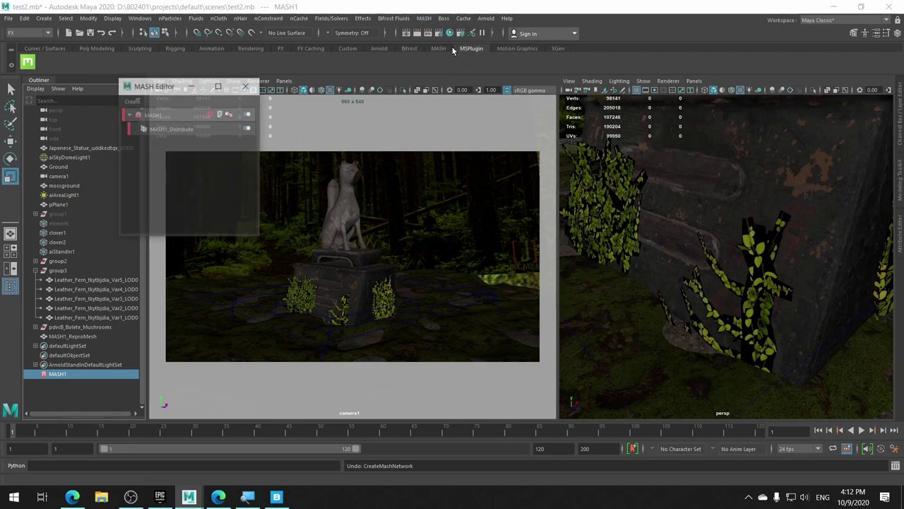
click(169, 129)
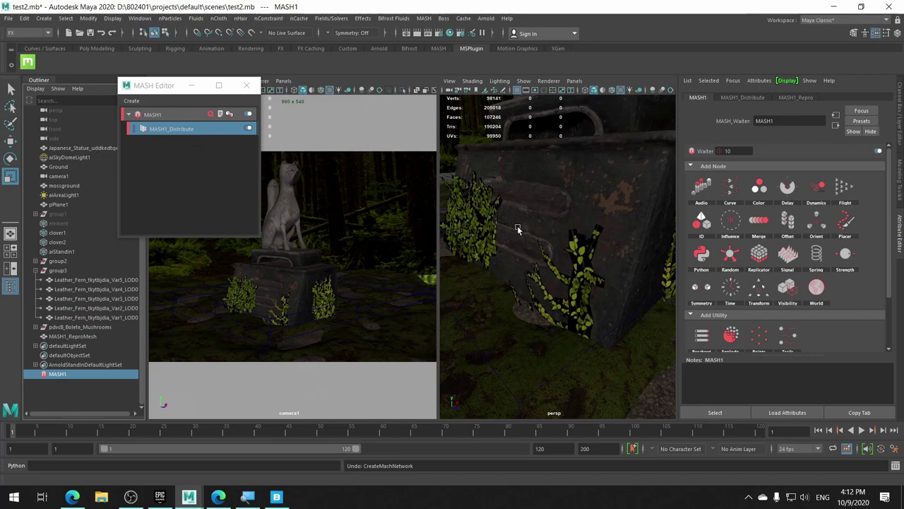
click(803, 99)
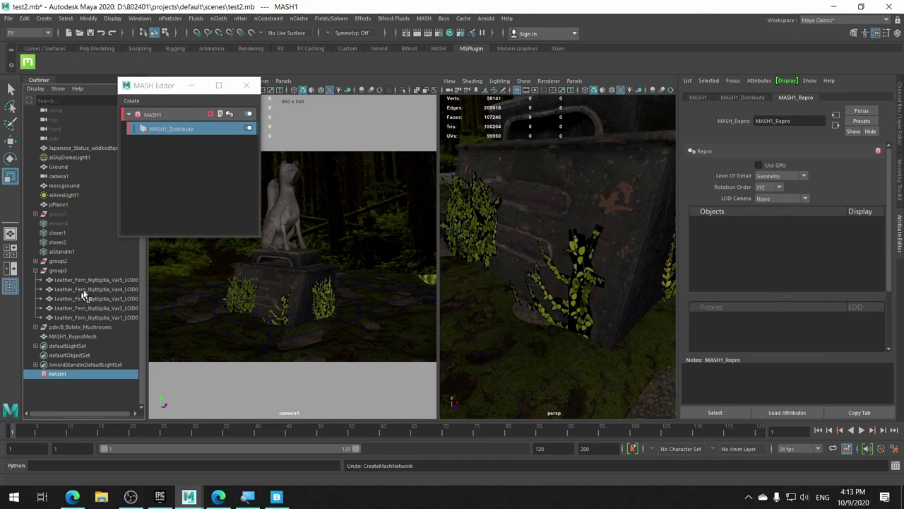
middle_drag(98, 288, 105, 322)
click(77, 280)
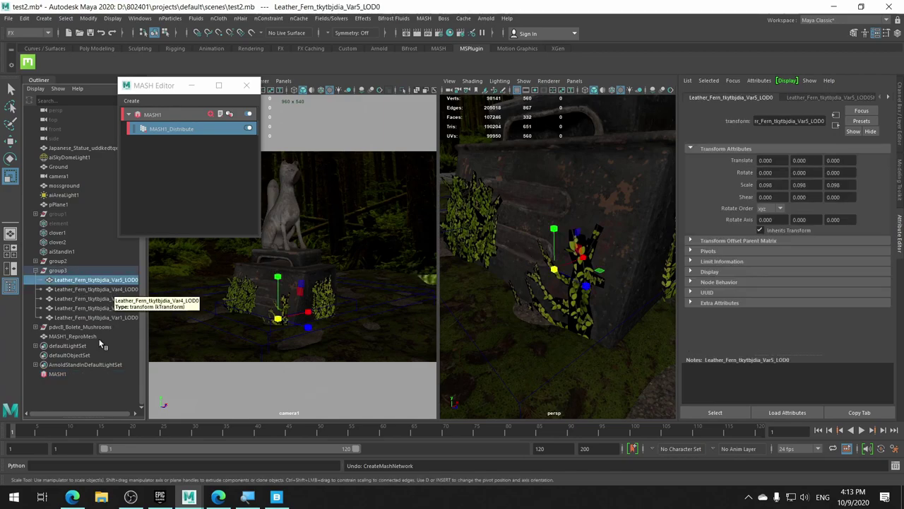
click(59, 377)
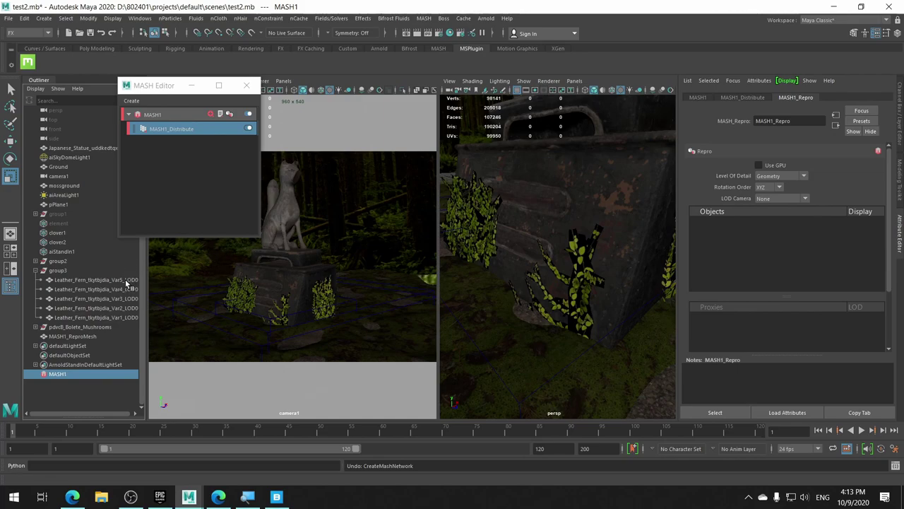
- Add Leather_Fern Var5, Var4, Var3, Var2 and Var1 to the MASH_Repro Objects list
middle_drag(127, 283, 751, 242)
middle_drag(96, 290, 742, 259)
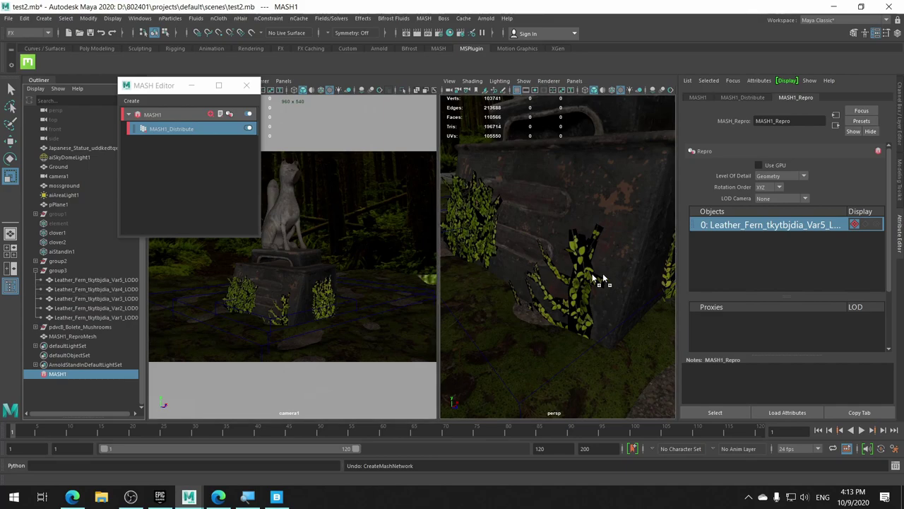
middle_drag(117, 300, 795, 267)
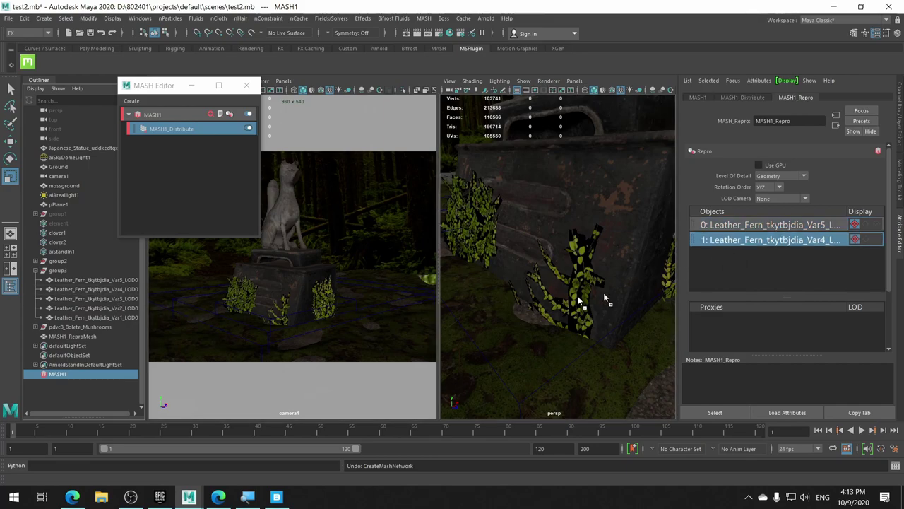
middle_drag(95, 308, 774, 271)
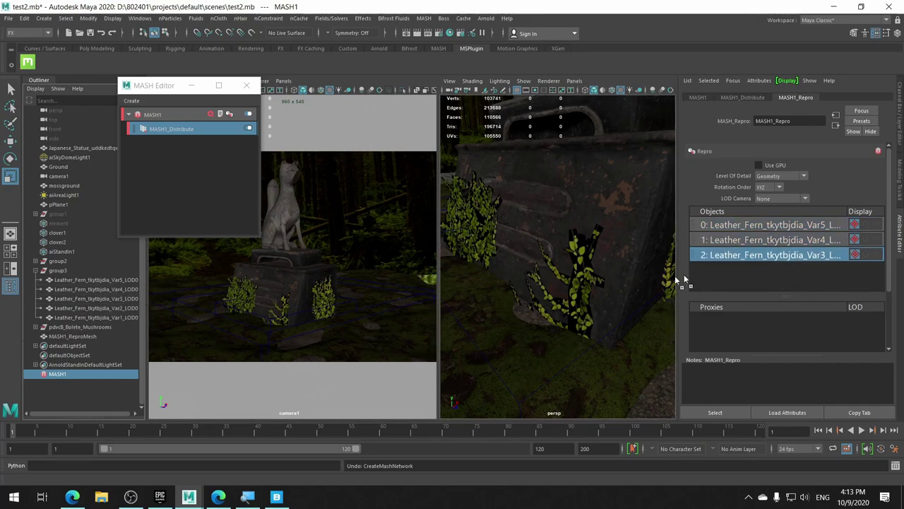
middle_drag(84, 318, 815, 280)
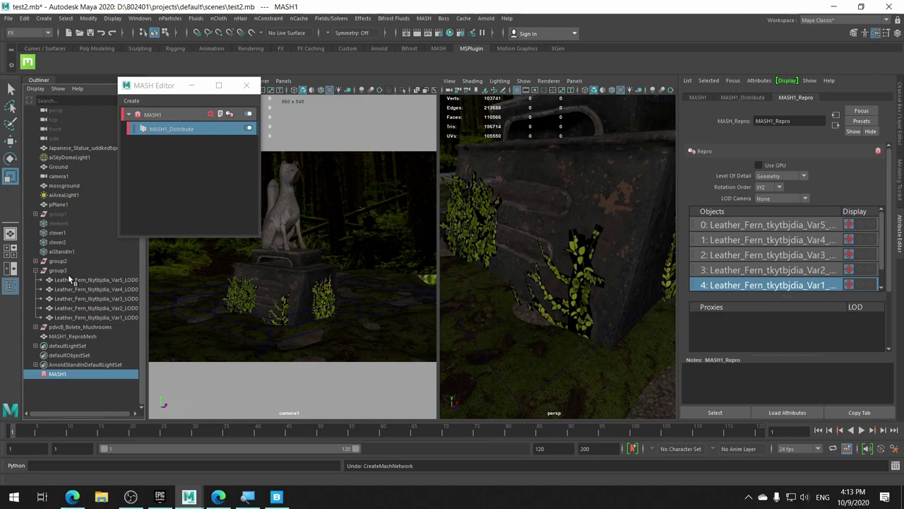
- Hide the original fern group3 with Ctrl+H
click(36, 271)
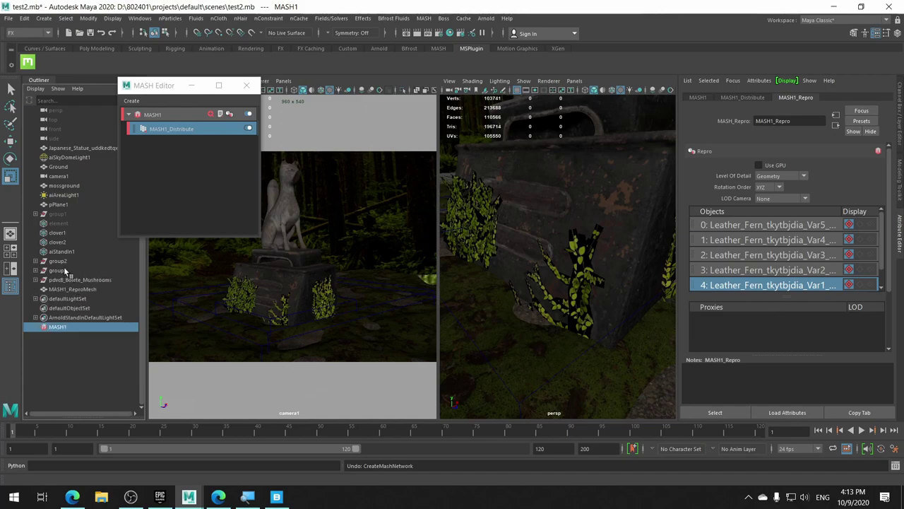
click(63, 269)
click(36, 270)
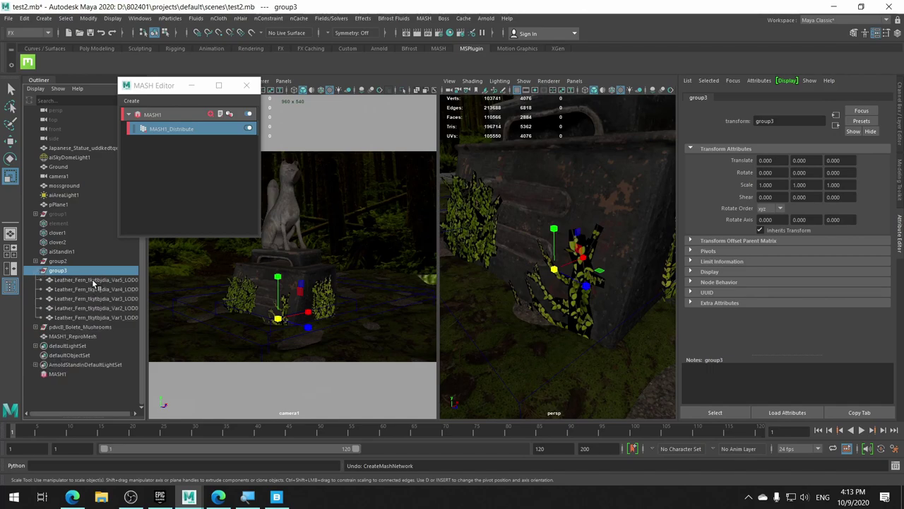
key(ctrl+h)
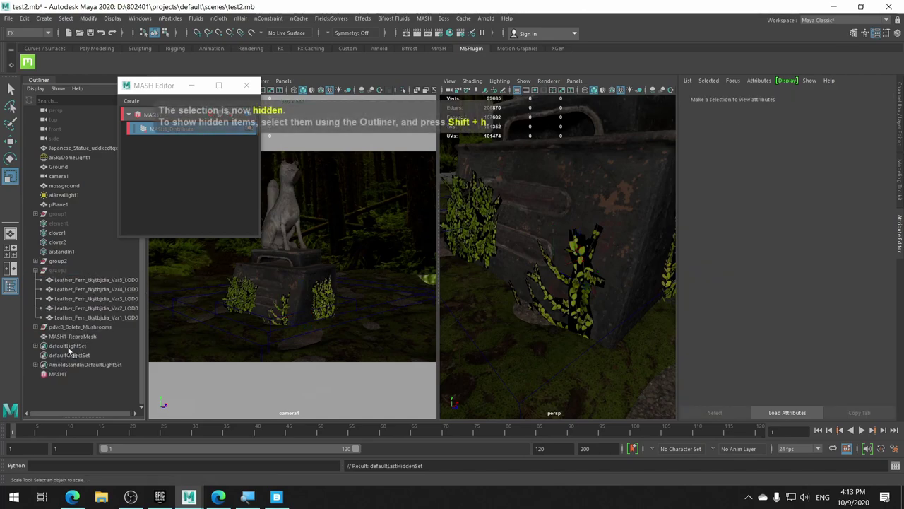
- Isolate the MASH1 repro mesh in camera1, restore the full scene, and reselect MASH1
click(62, 373)
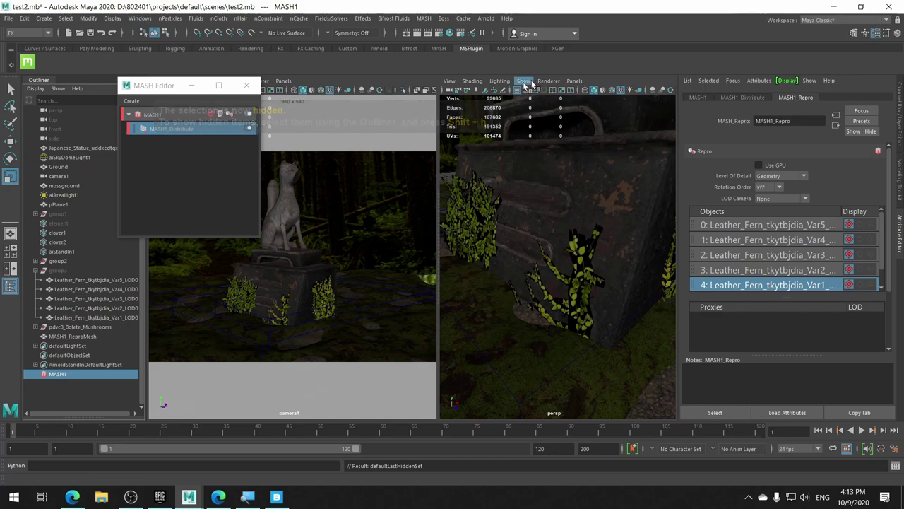
click(71, 337)
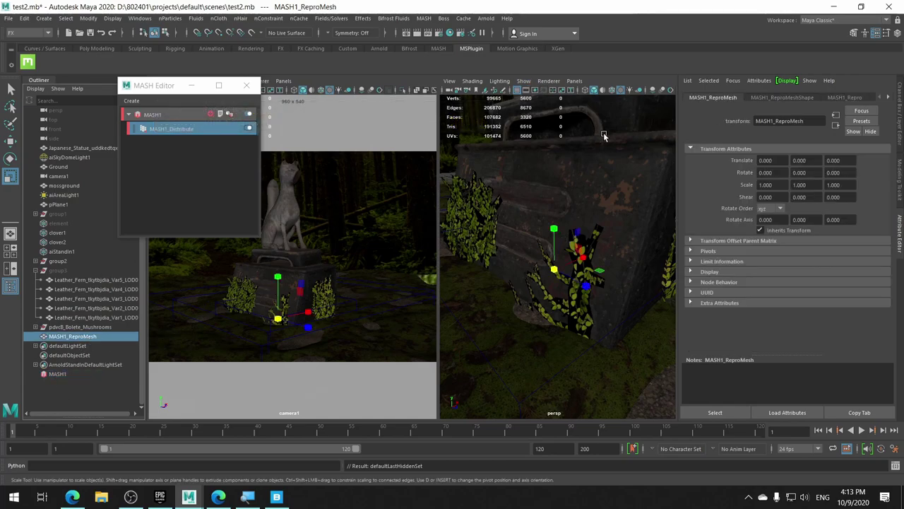
click(401, 91)
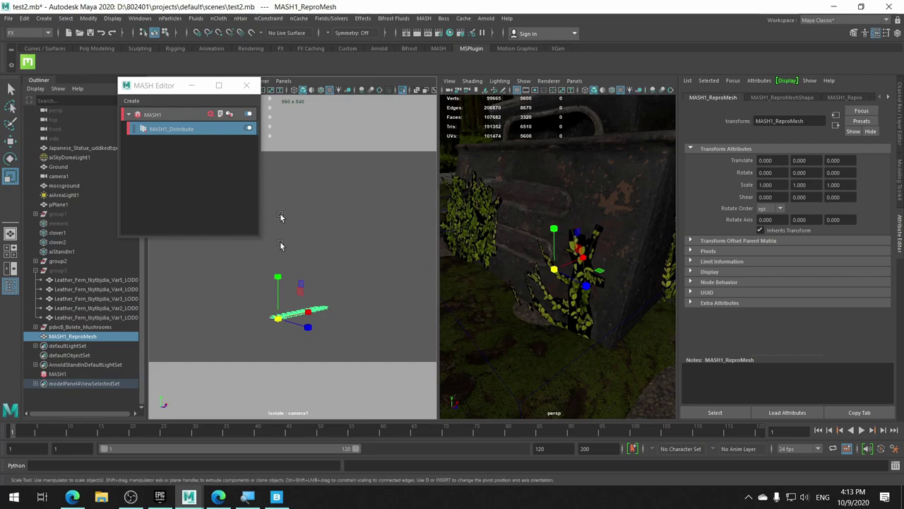
click(279, 323)
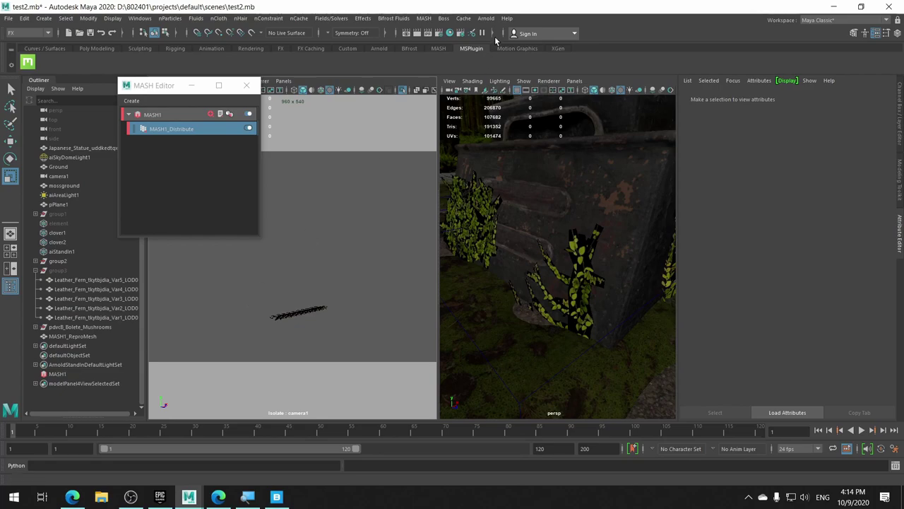
click(405, 91)
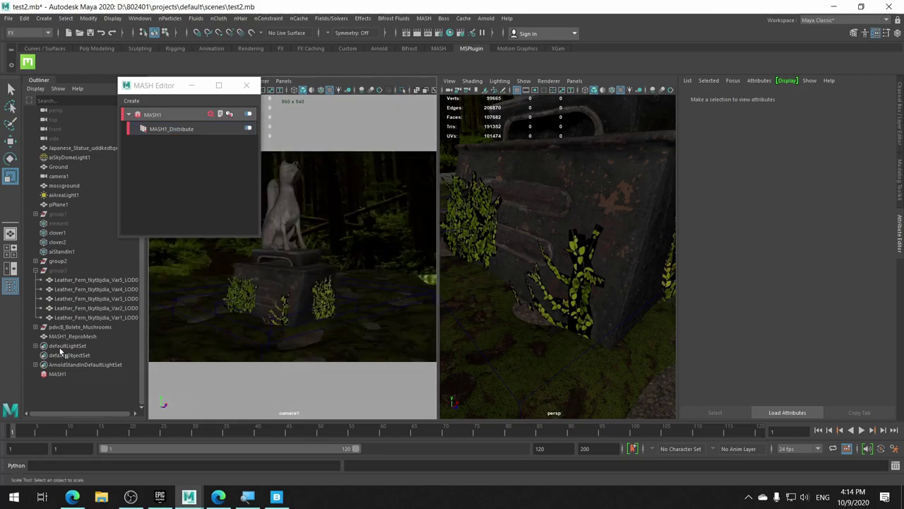
click(61, 374)
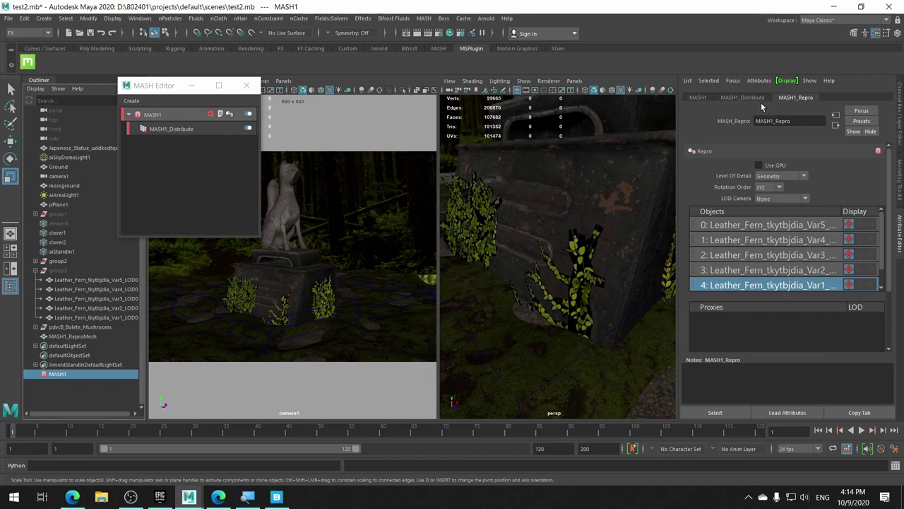
- Set MASH1_Distribute to Mesh distribution with mossground as the Input Mesh
click(743, 98)
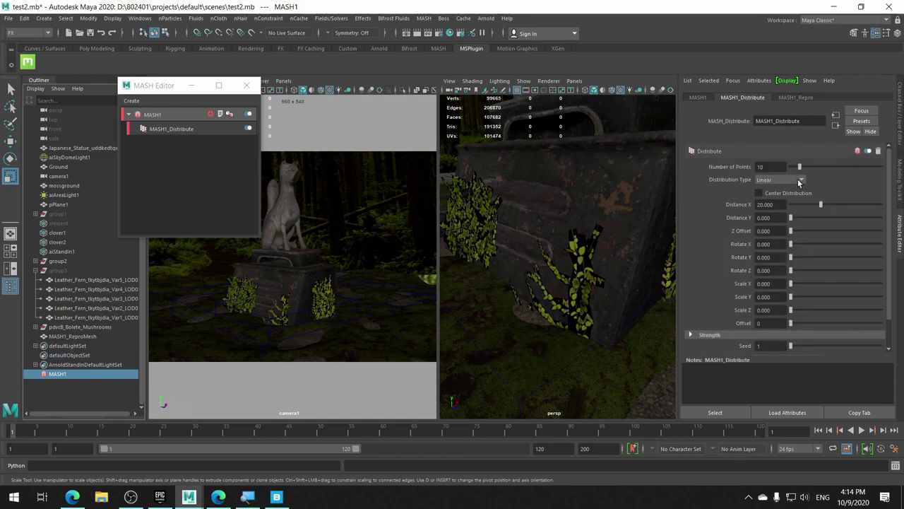
click(799, 181)
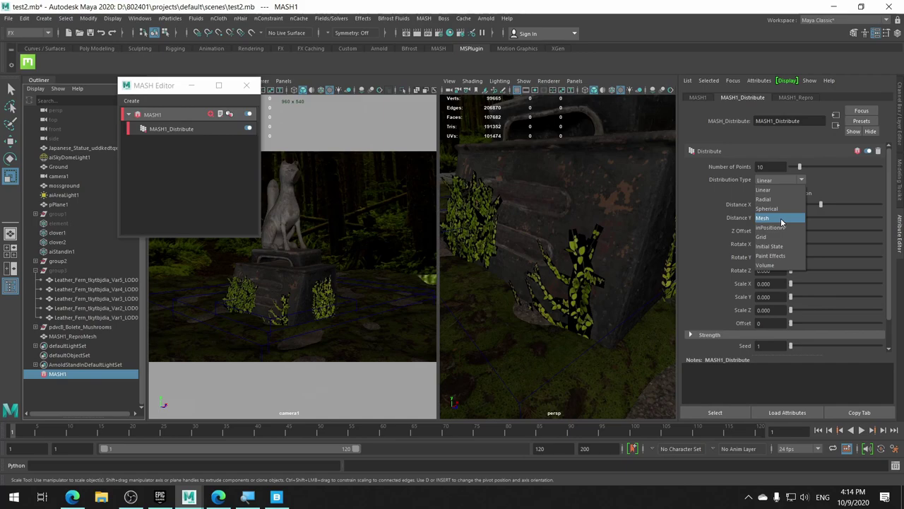
click(781, 220)
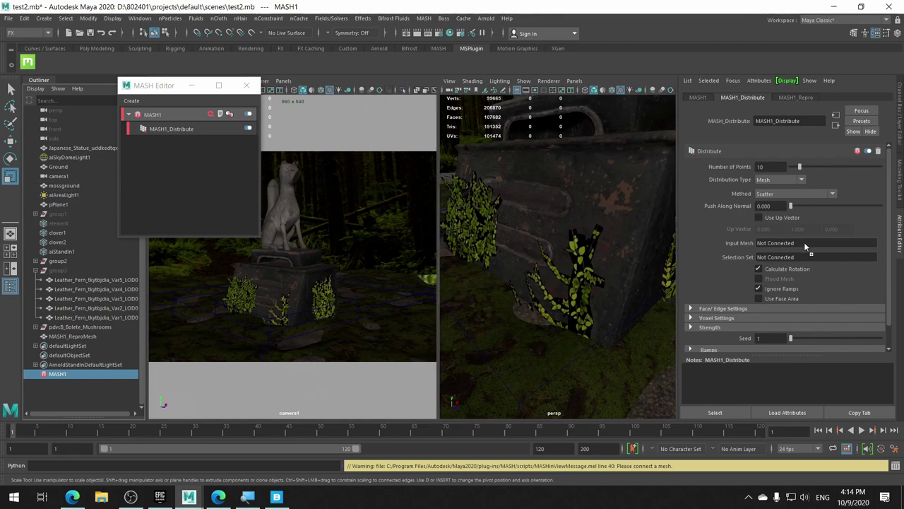
middle_drag(804, 241, 804, 242)
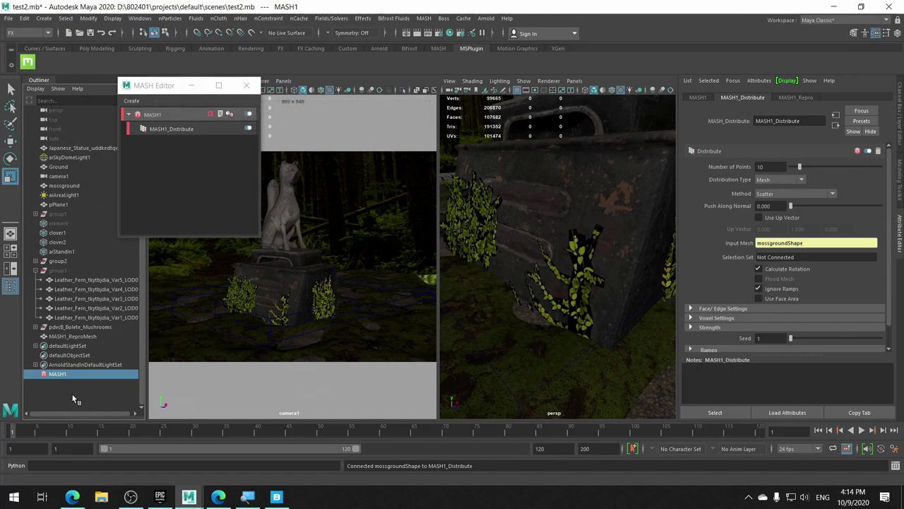
- Set the MASH1_Distribute Number of Points to 50
click(777, 167)
text(5)
text(0)
key(Return)
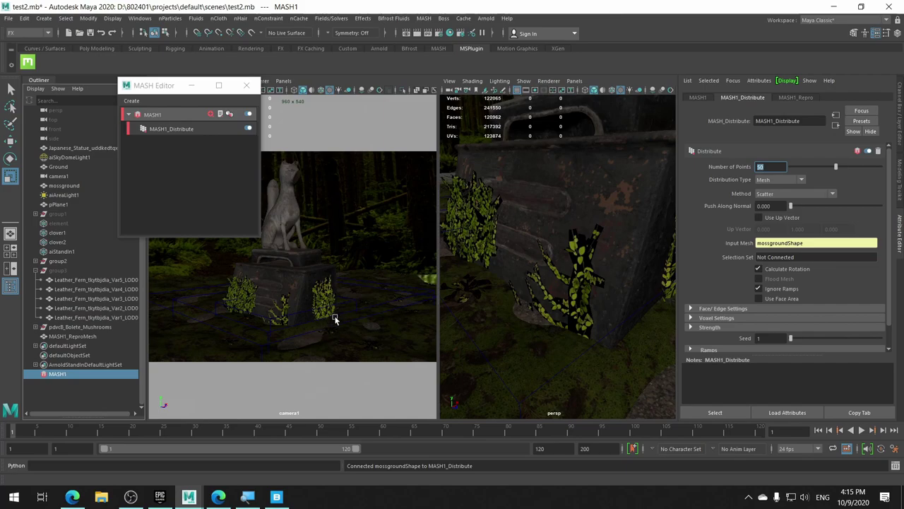
alt+drag(549, 344, 614, 324)
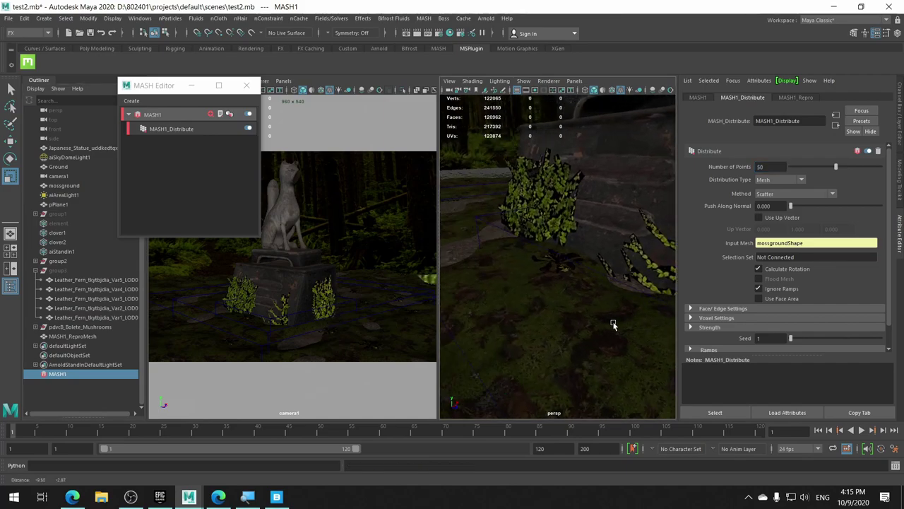
scroll(593, 304, up, 3)
scroll(583, 291, down, 3)
scroll(583, 291, up, 2)
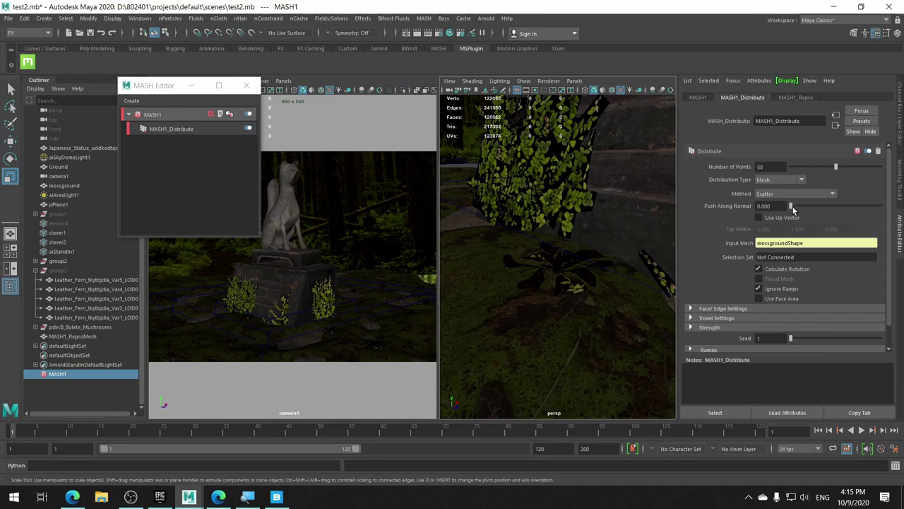
- Offset the scattered ferns along surface normals and toggle up-vector orientation on and off
mouse_move(792, 210)
mouse_down()
mouse_move(826, 206)
mouse_move(732, 217)
mouse_up()
mouse_move(586, 192)
alt+mouse_down()
mouse_move(561, 239)
mouse_move(590, 279)
mouse_move(561, 268)
alt+mouse_up()
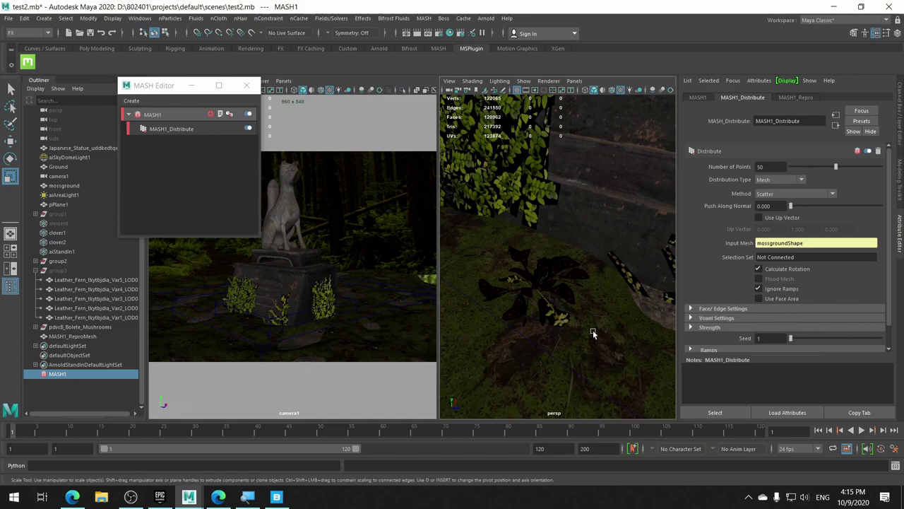
scroll(592, 334, down, 3)
scroll(587, 329, up, 5)
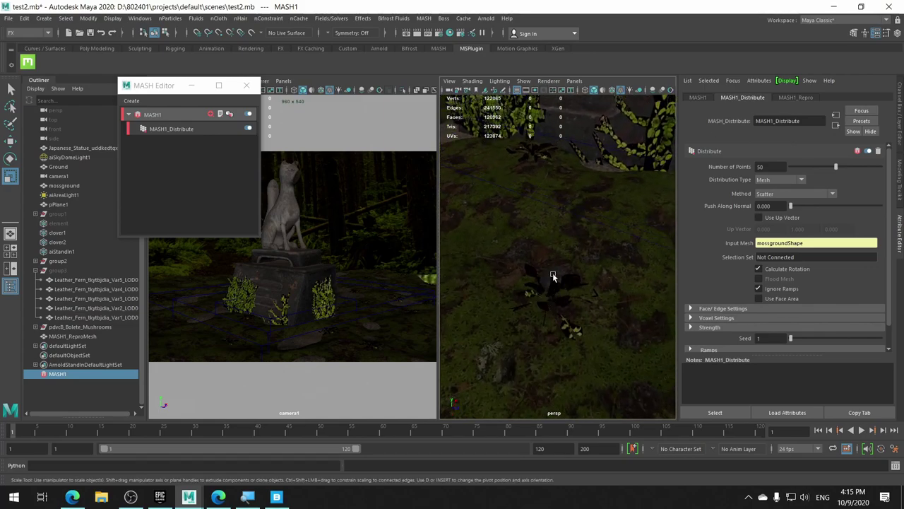
scroll(554, 279, down, 1)
click(780, 218)
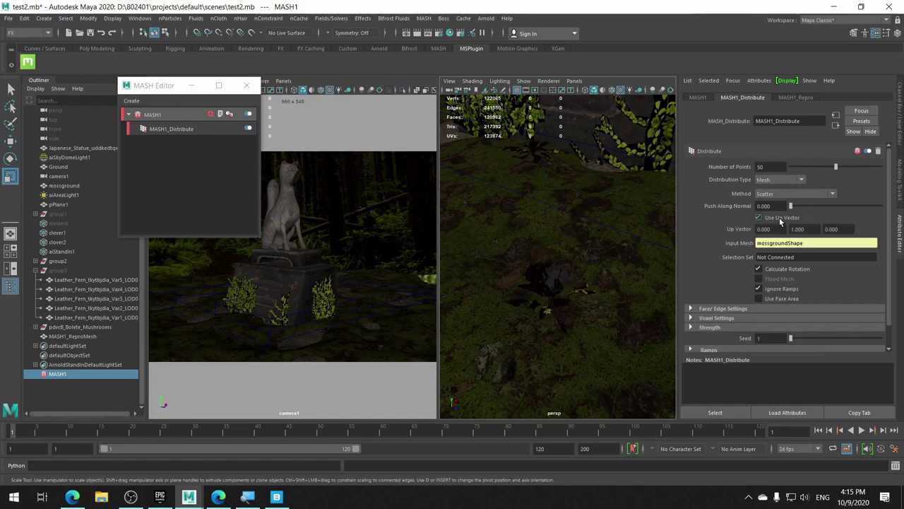
click(780, 219)
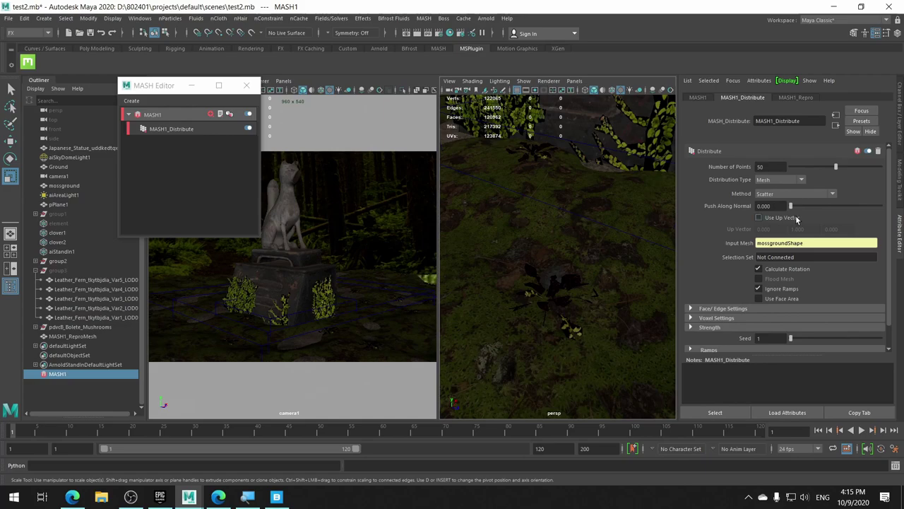
- Enable Use Face Area, toggle it off and back on, and dolly the view out
click(777, 298)
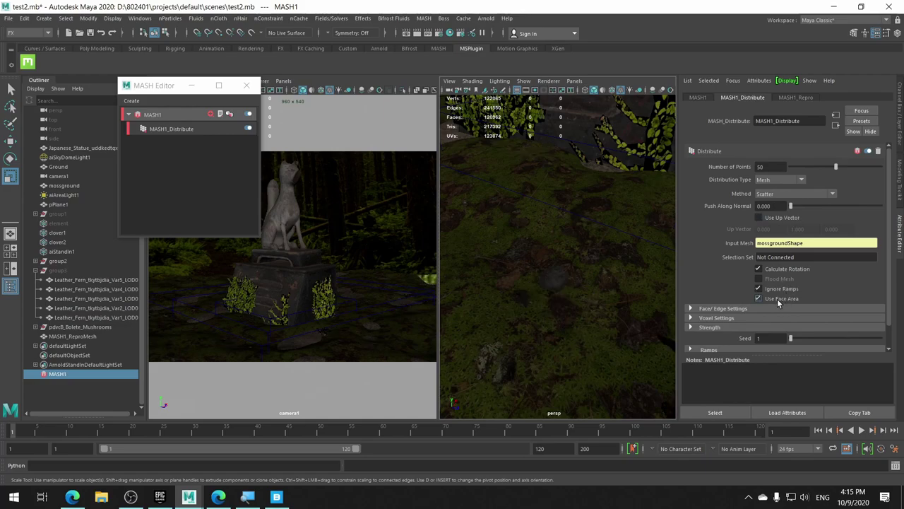
alt+middle_drag(585, 310, 558, 272)
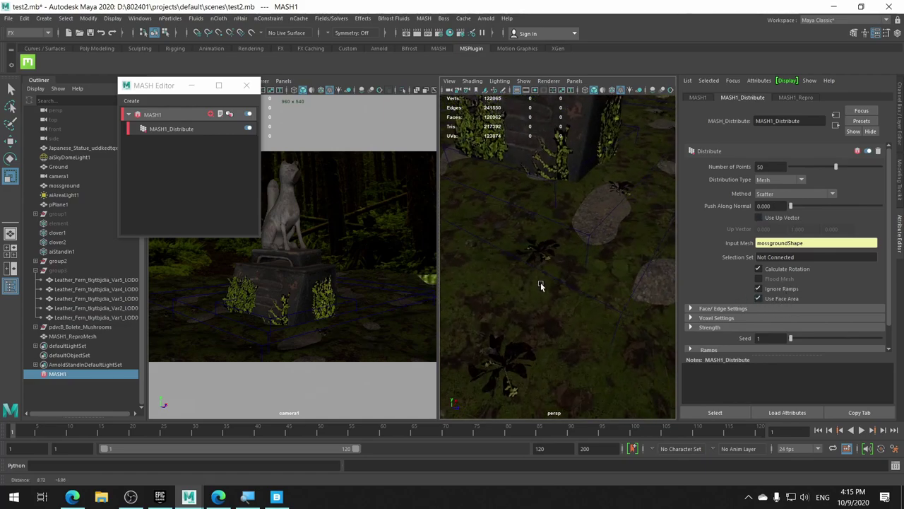
mouse_move(558, 272)
alt+mouse_down()
mouse_move(581, 259)
mouse_move(536, 297)
mouse_move(550, 300)
mouse_move(572, 283)
mouse_move(593, 290)
alt+mouse_up()
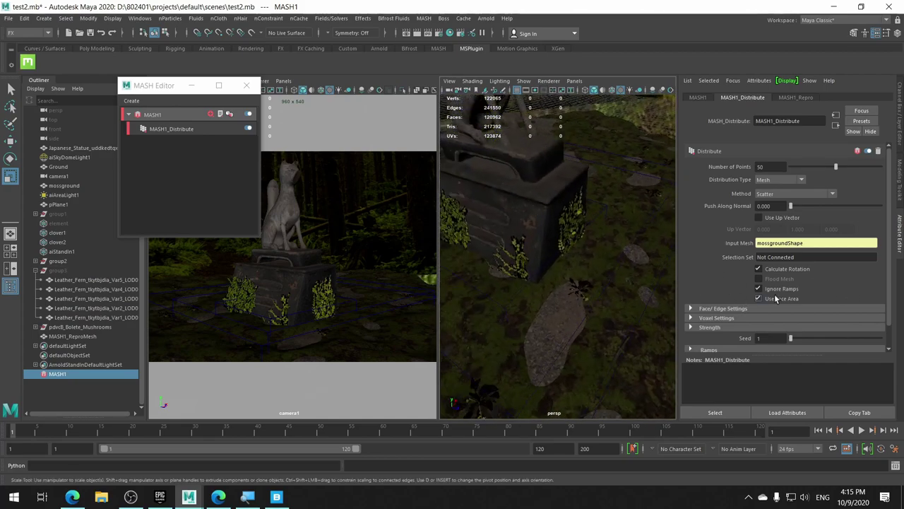
click(759, 298)
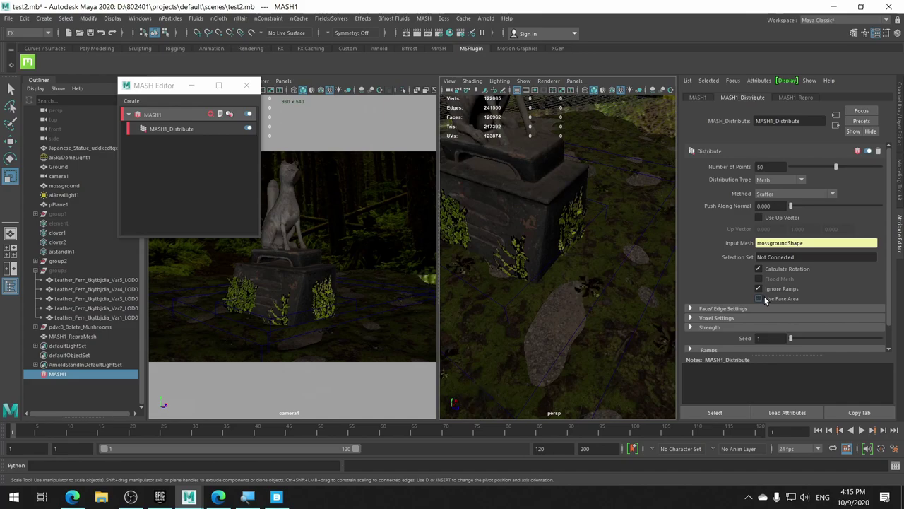
click(759, 298)
scroll(626, 297, down, 3)
scroll(626, 297, down, 2)
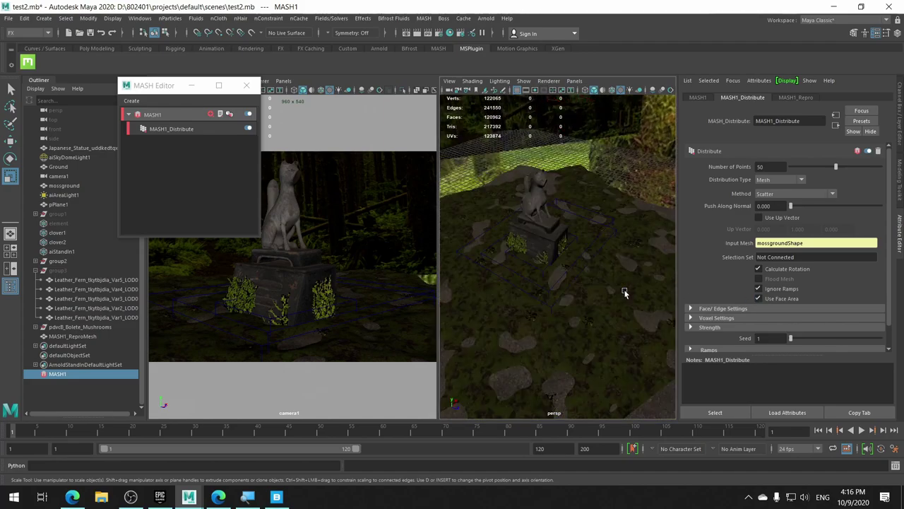
scroll(650, 289, down, 2)
scroll(671, 285, down, 1)
scroll(671, 286, up, 2)
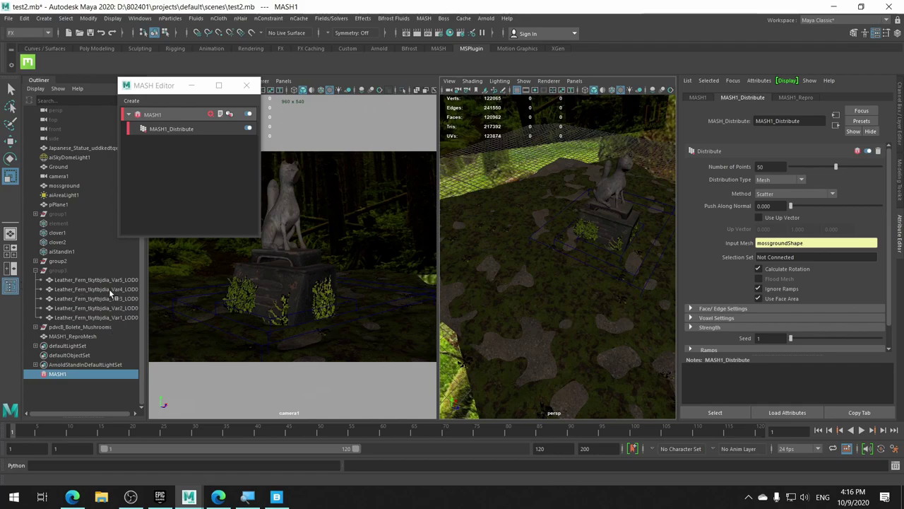
- Add a MASH1_ID node (Linear, ID Count 5) to mix the five fern variants
click(798, 98)
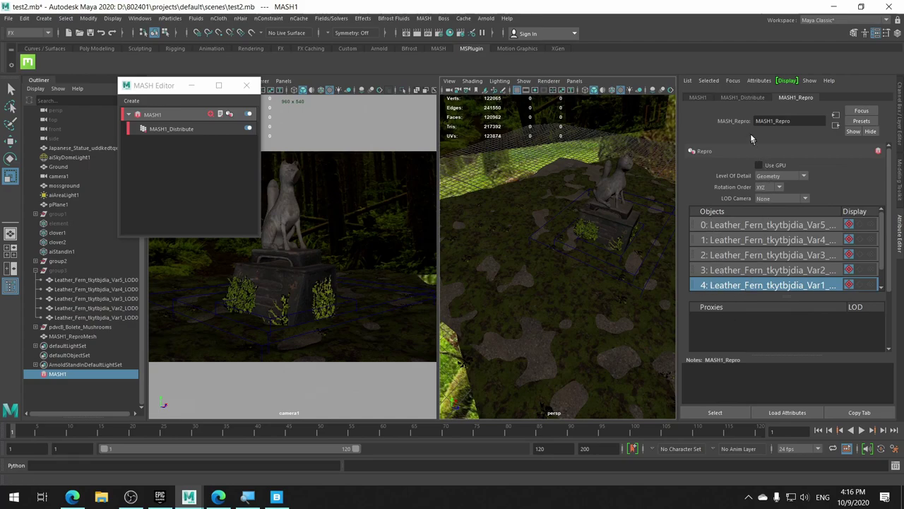
click(731, 98)
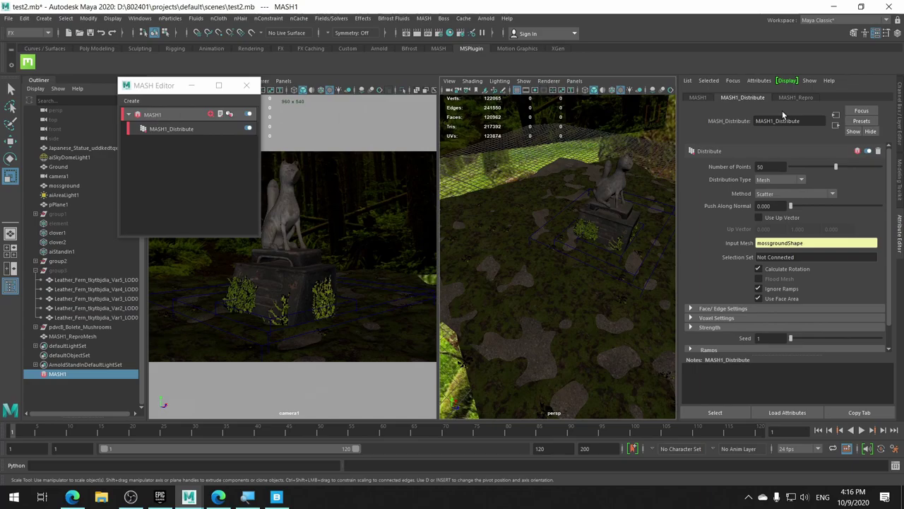
click(698, 98)
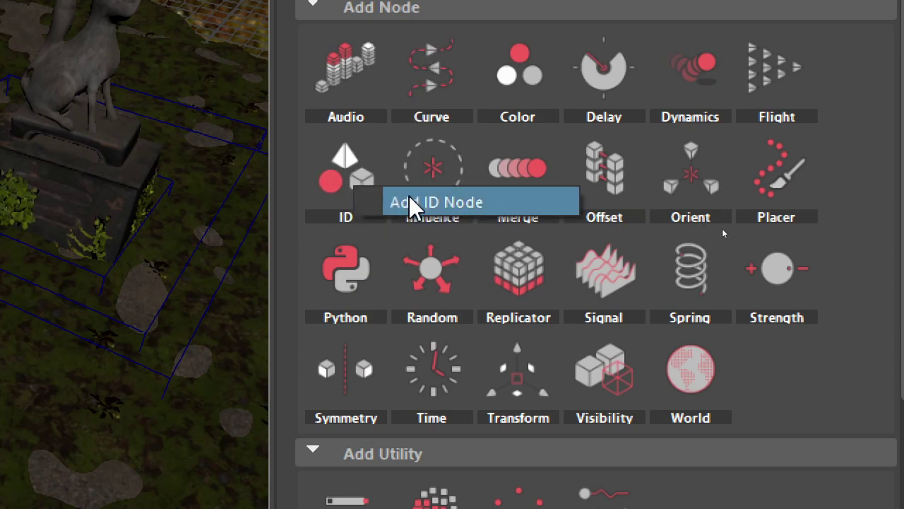
click(410, 198)
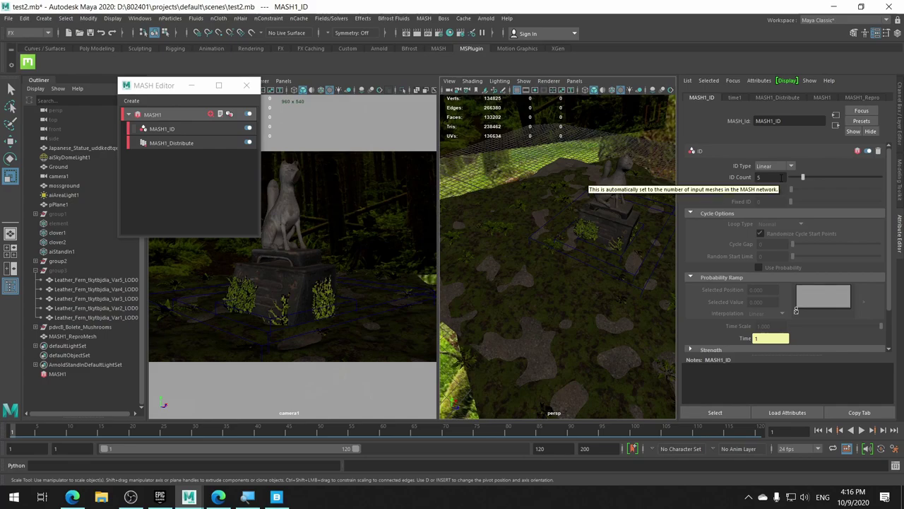
mouse_move(549, 321)
alt+mouse_down()
mouse_move(526, 256)
mouse_move(508, 257)
mouse_move(579, 297)
mouse_move(576, 276)
mouse_move(612, 276)
mouse_move(580, 286)
mouse_move(593, 279)
alt+mouse_up()
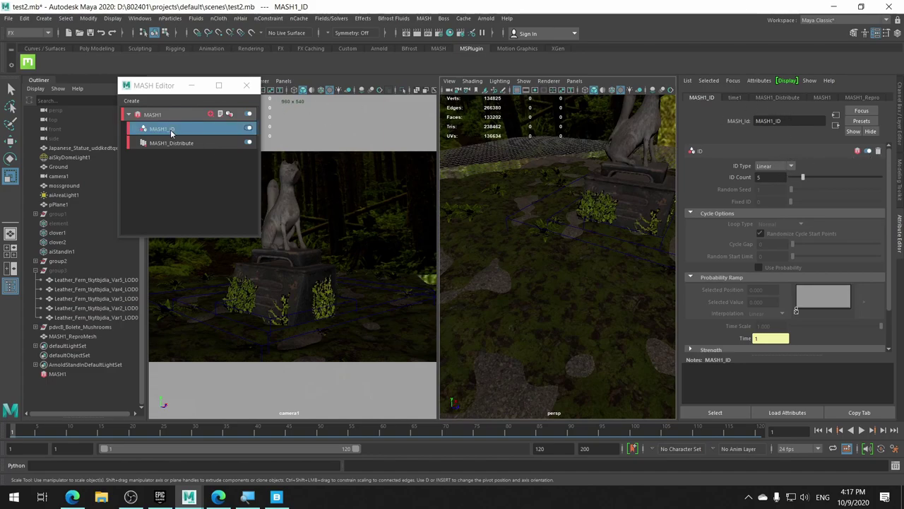
- Raise MASH1_Distribute Number of Points to 100, then 200
click(209, 115)
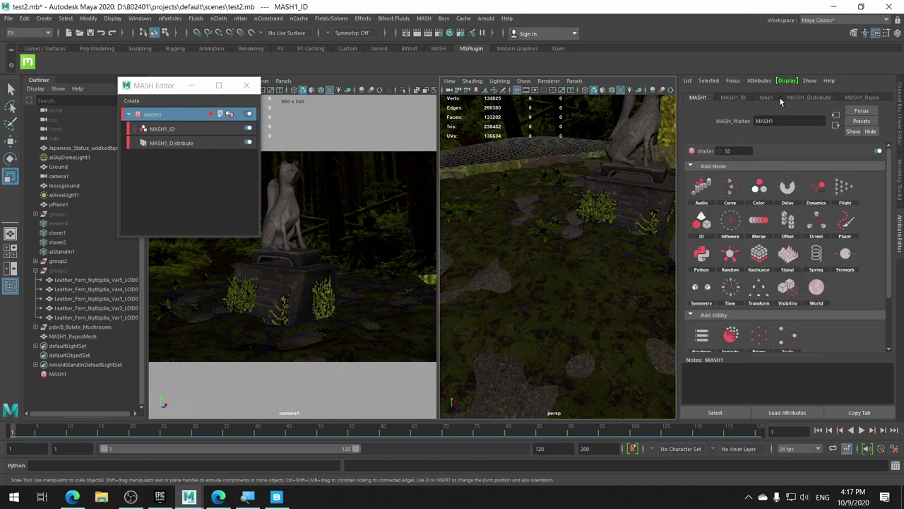
click(807, 98)
text(100)
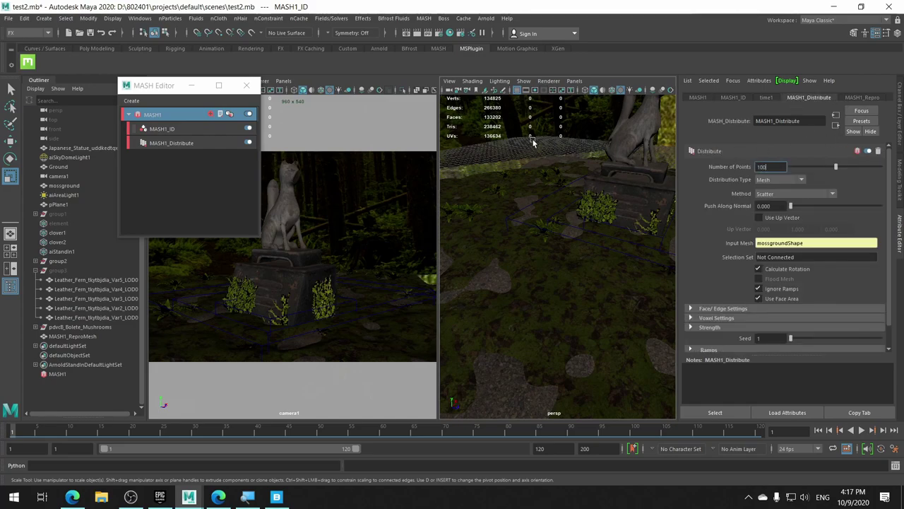
key(Return)
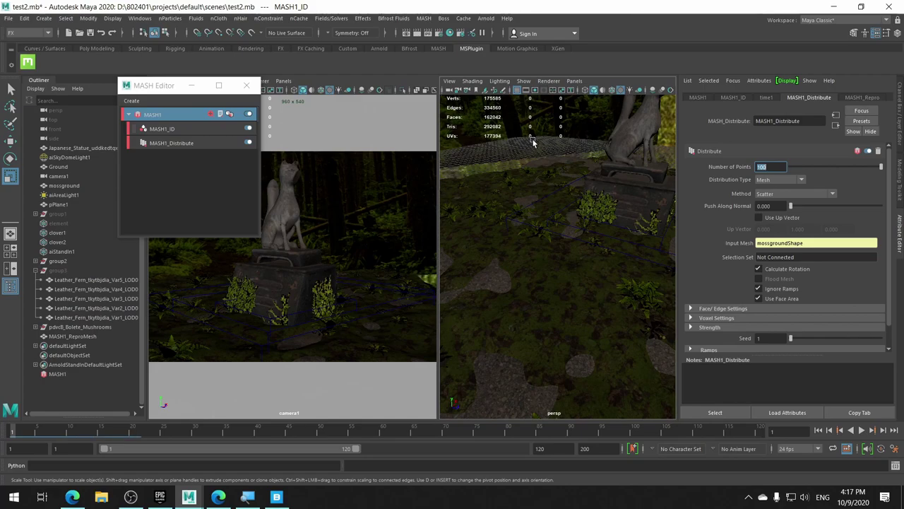
text(200)
key(Return)
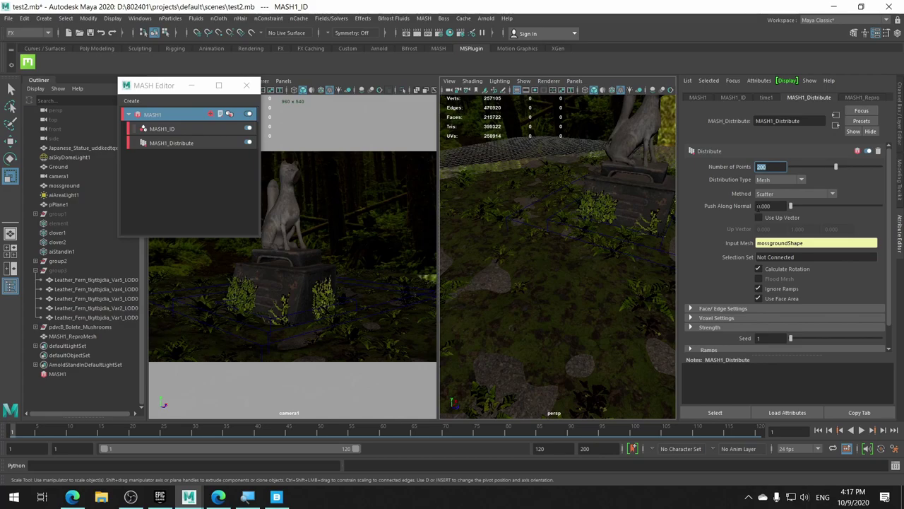
click(167, 120)
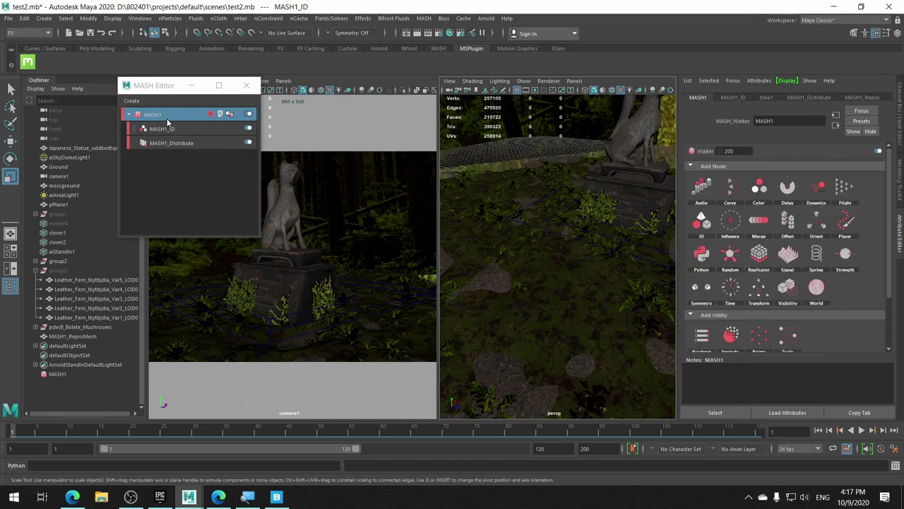
- Add a MASH1_Random node and drag its Position offsets to X 2.979, Z 4.947
click(764, 262)
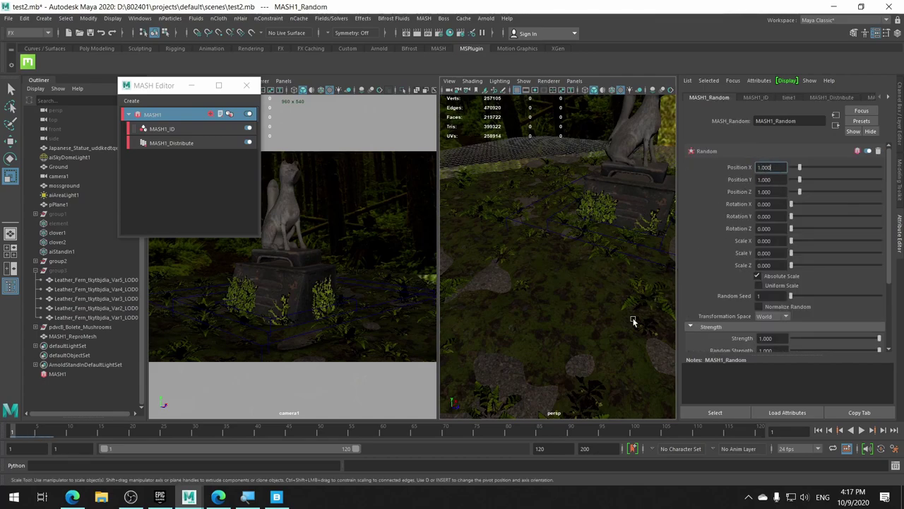
scroll(633, 320, up, 3)
scroll(611, 279, up, 3)
scroll(619, 246, up, 2)
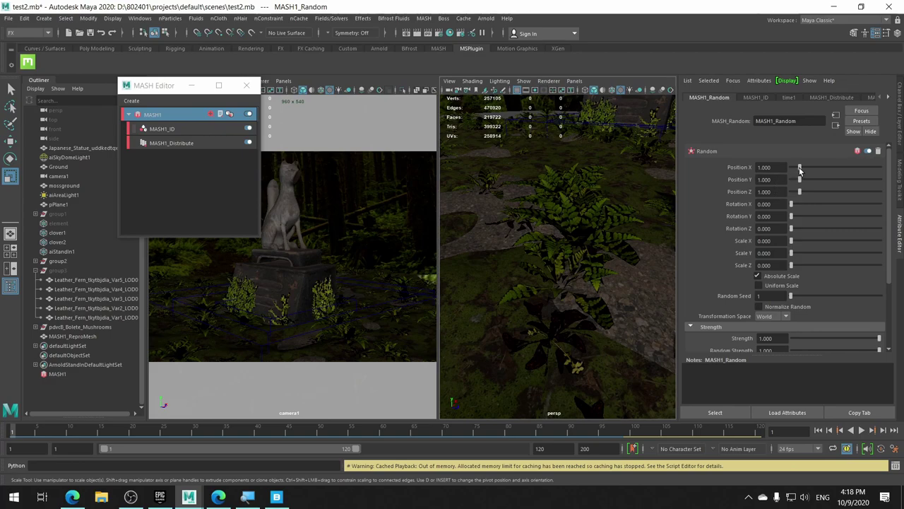
mouse_move(799, 167)
mouse_down()
mouse_move(884, 192)
mouse_move(827, 197)
mouse_move(805, 182)
mouse_up()
- Set the MASH1_Random Position Y offset to 1
click(768, 180)
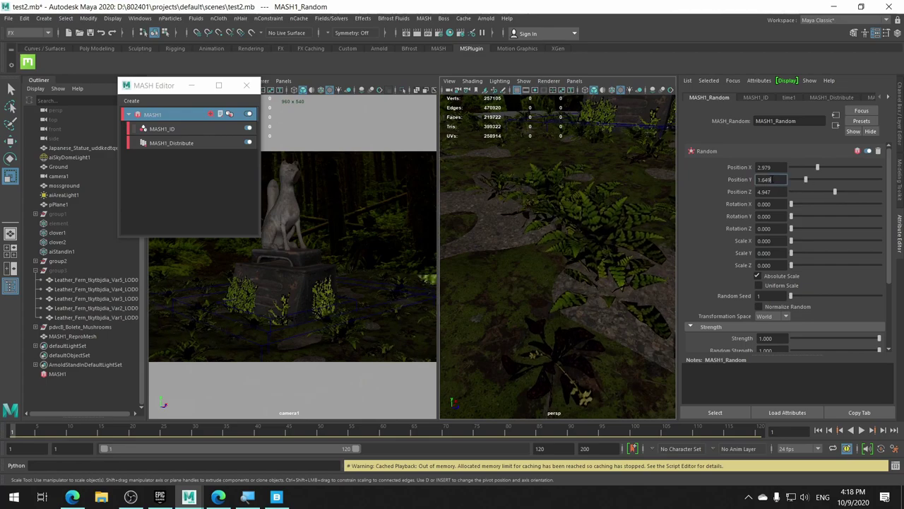
key(Return)
text(0)
key(Return)
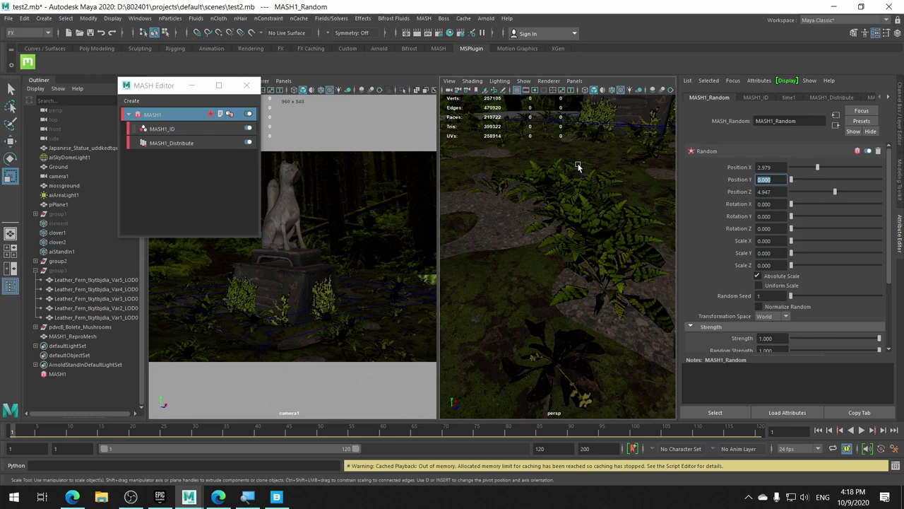
text(1)
key(Return)
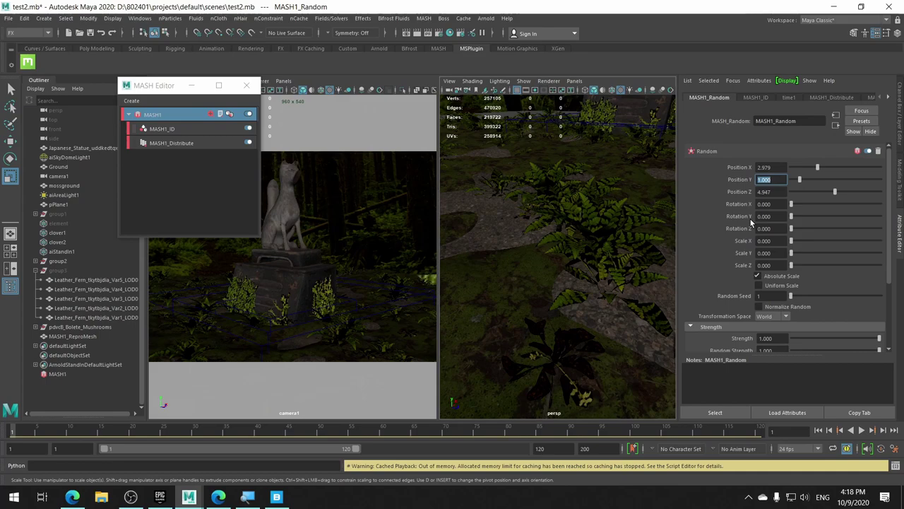
- Set MASH1_Random's fern rotation to X 6.702, Y 30.638 and Z 6.702
drag(792, 204, 817, 204)
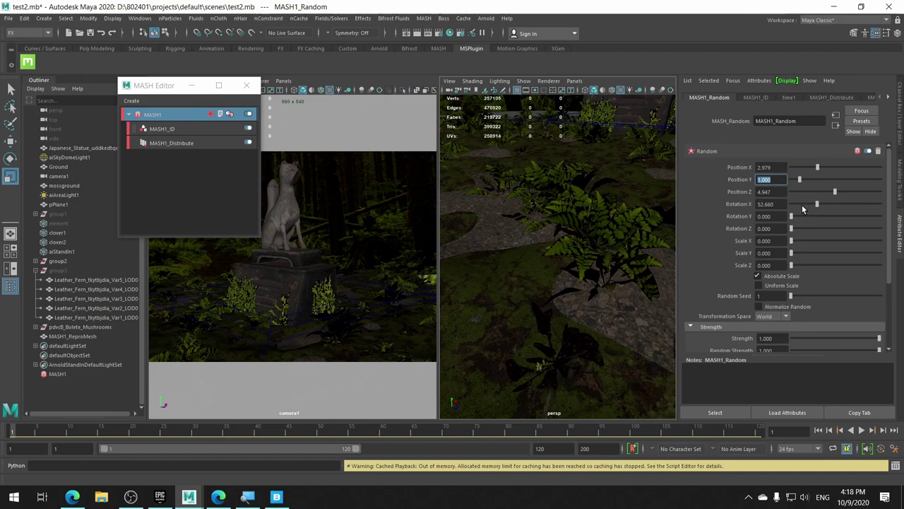
drag(802, 204, 794, 204)
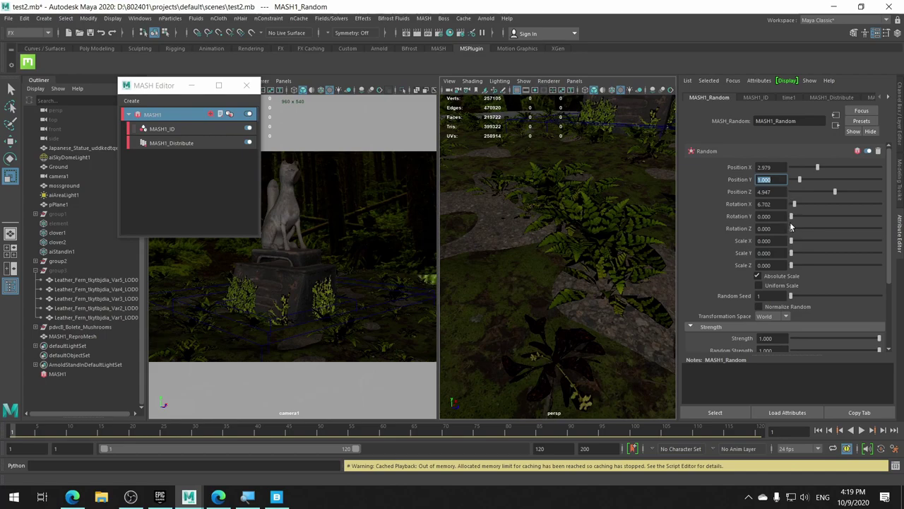
drag(793, 221, 807, 220)
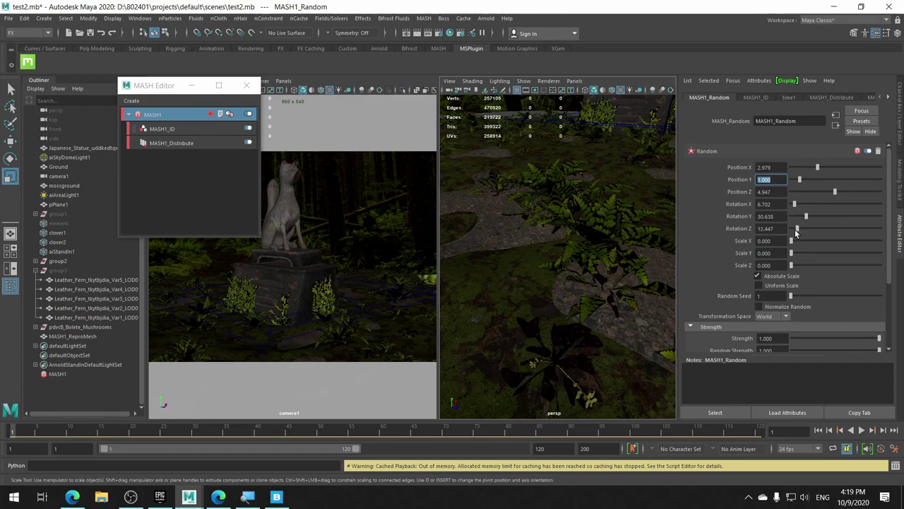
drag(793, 233, 803, 236)
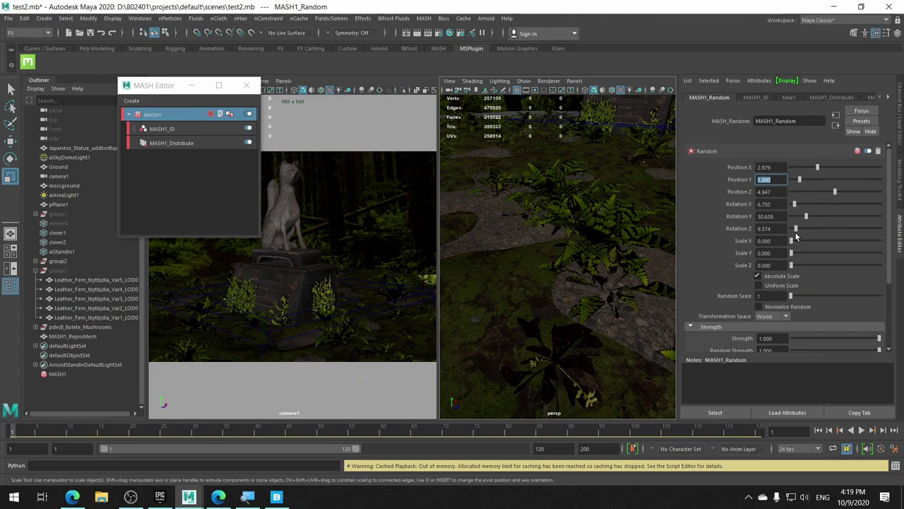
drag(803, 236, 794, 238)
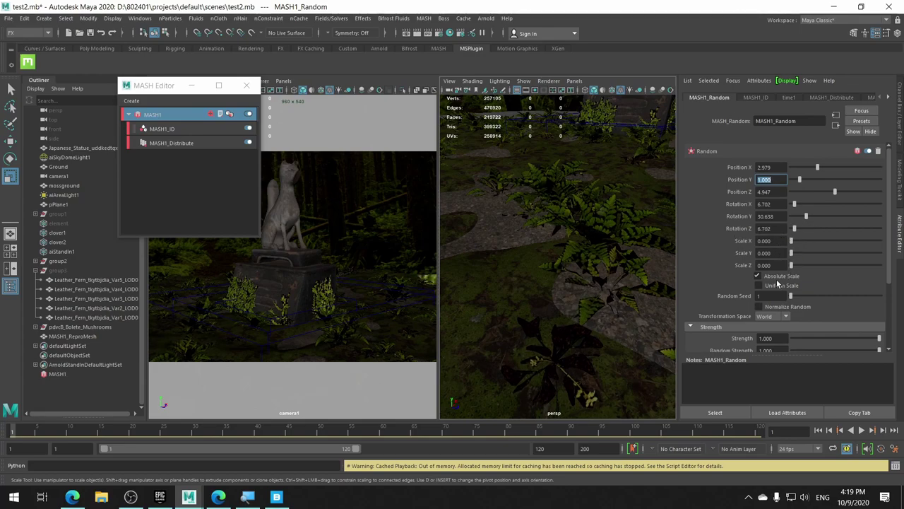
- Set the fern random scale to 0.3 on X, Y and Z in MASH1_Random
click(775, 241)
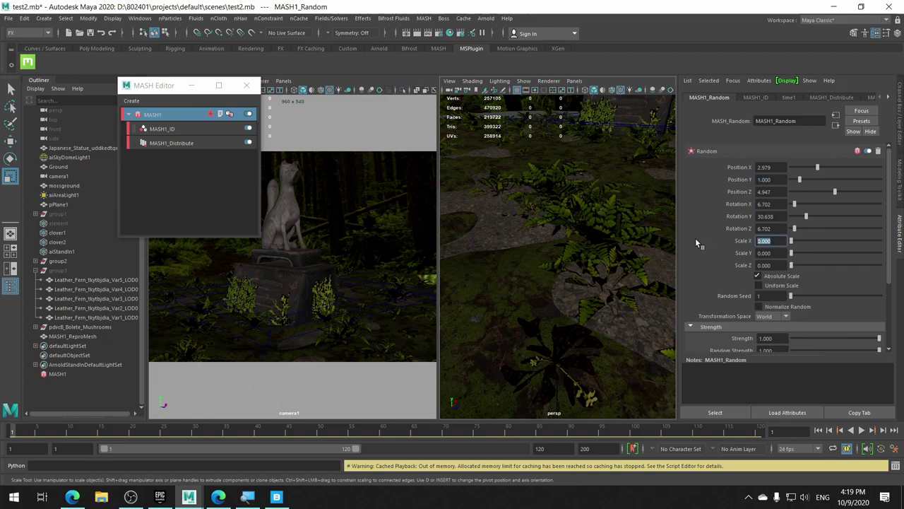
text(1)
key(Tab)
text(1)
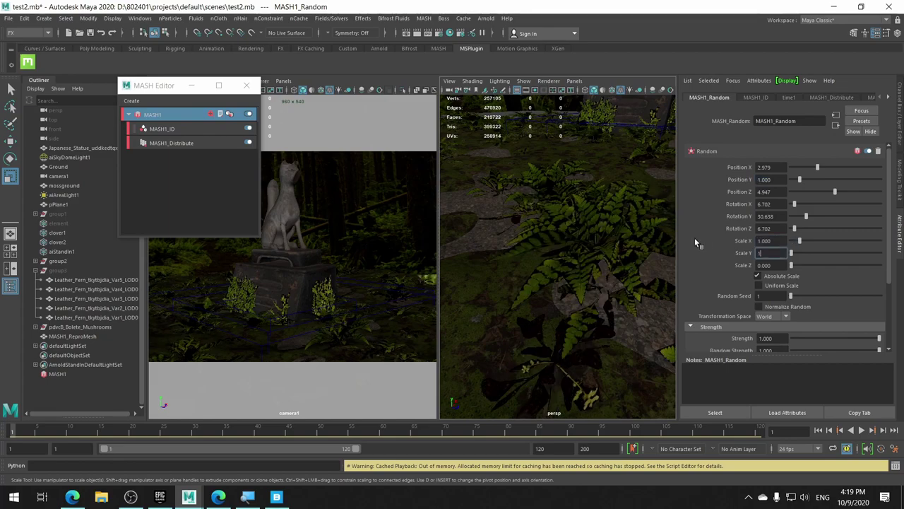
key(Tab)
text(1)
key(Return)
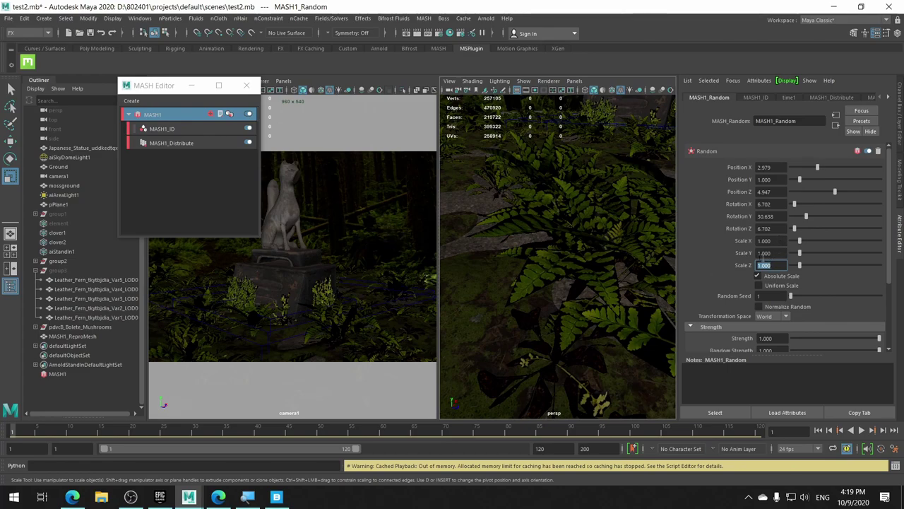
key(Tab)
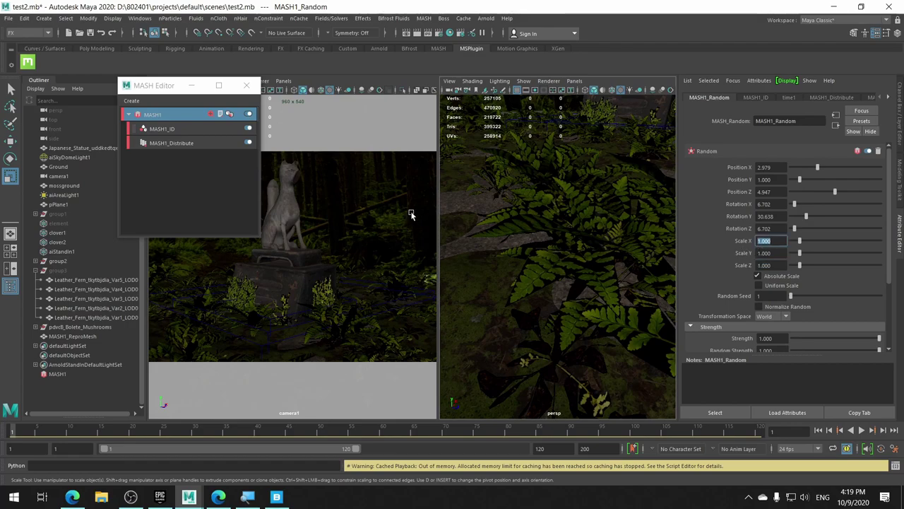
key(BackSpace)
text(0.3)
key(Tab)
text(0.3)
key(Tab)
text(0.3)
key(Return)
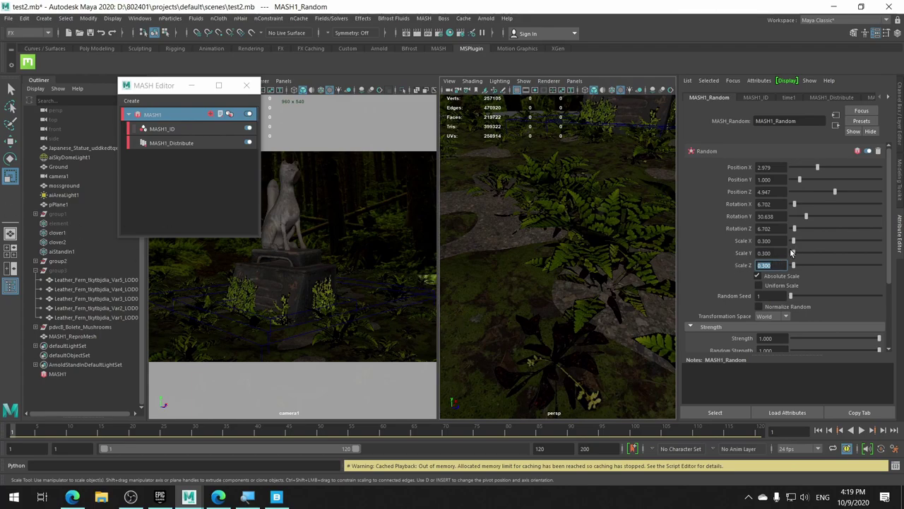
- Raise the random Y scale to about 1.170 and set Random Seed to 22
drag(794, 255, 800, 256)
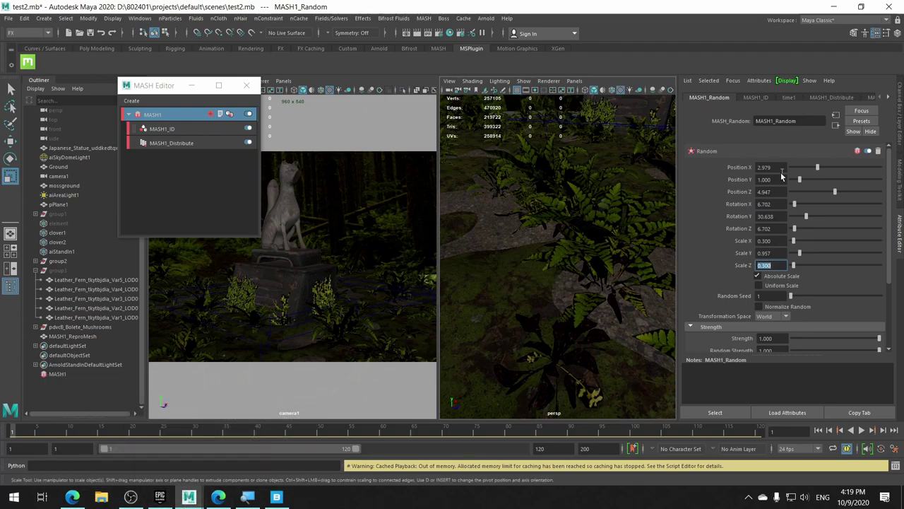
drag(804, 256, 802, 256)
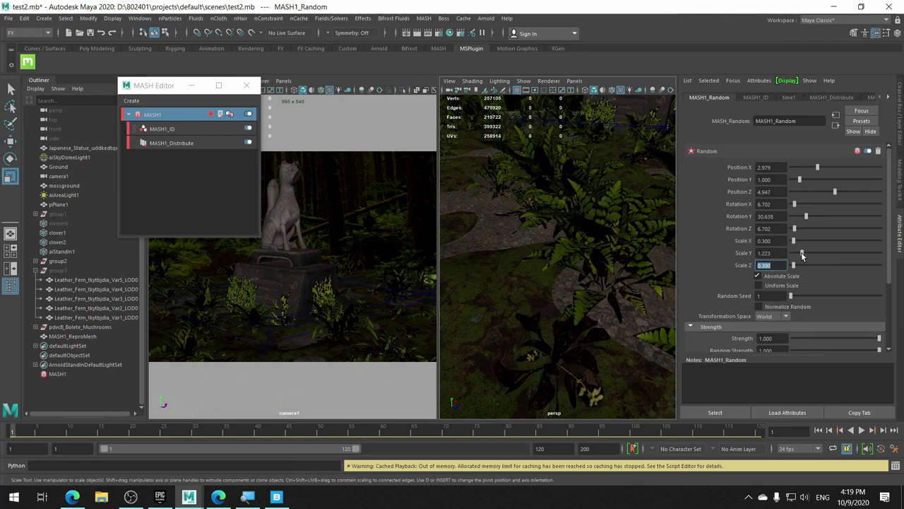
drag(802, 256, 801, 256)
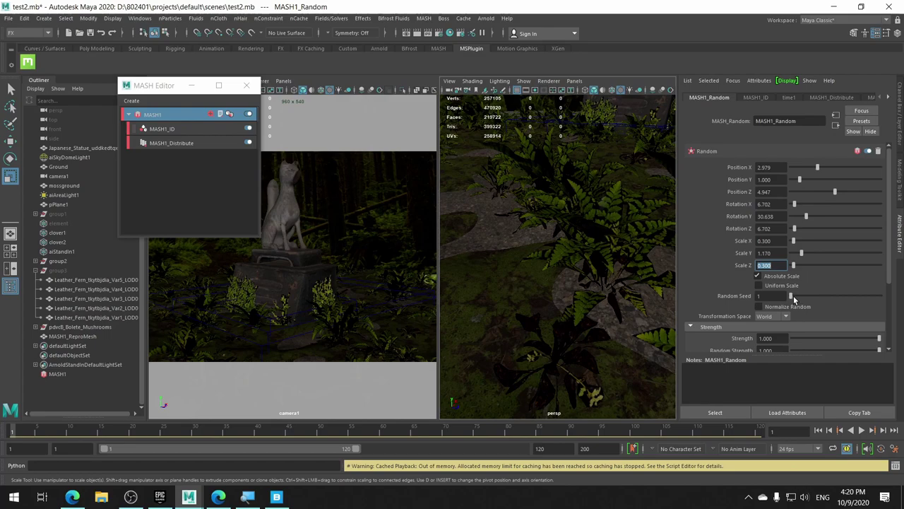
drag(794, 298, 810, 297)
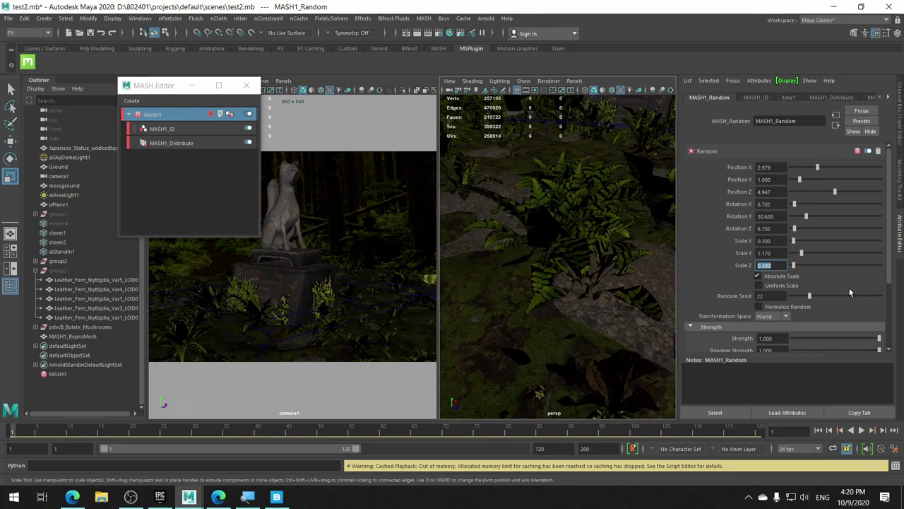
click(831, 97)
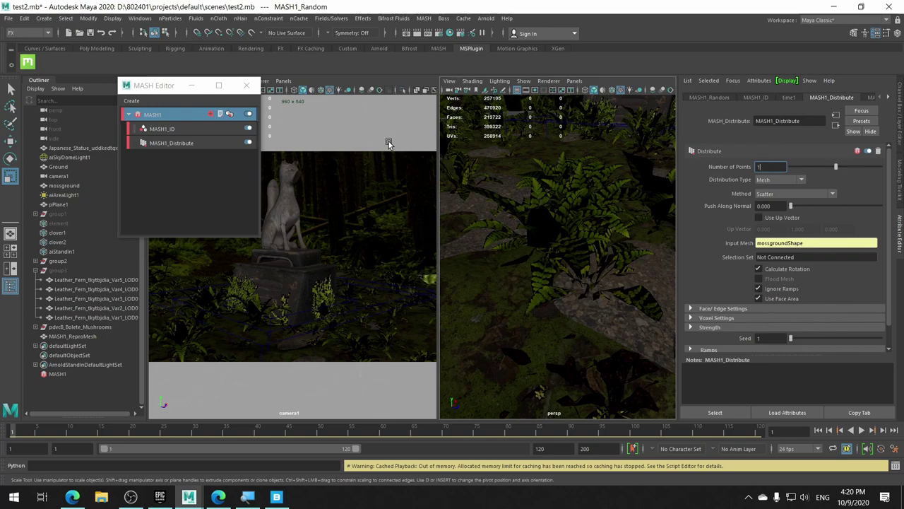
- Set MASH1_Distribute Number of Points to 150 and collapse MASH1 in the MASH Editor
text(00)
key(Return)
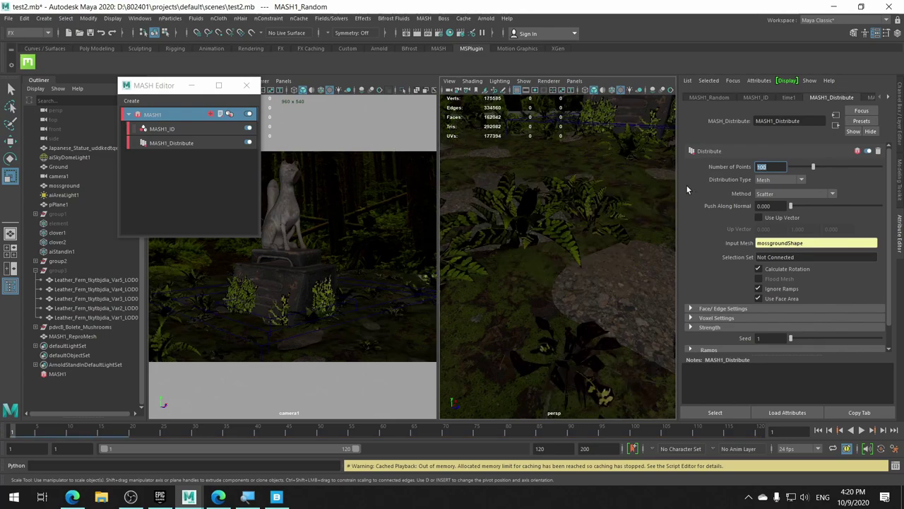
text(150)
key(Return)
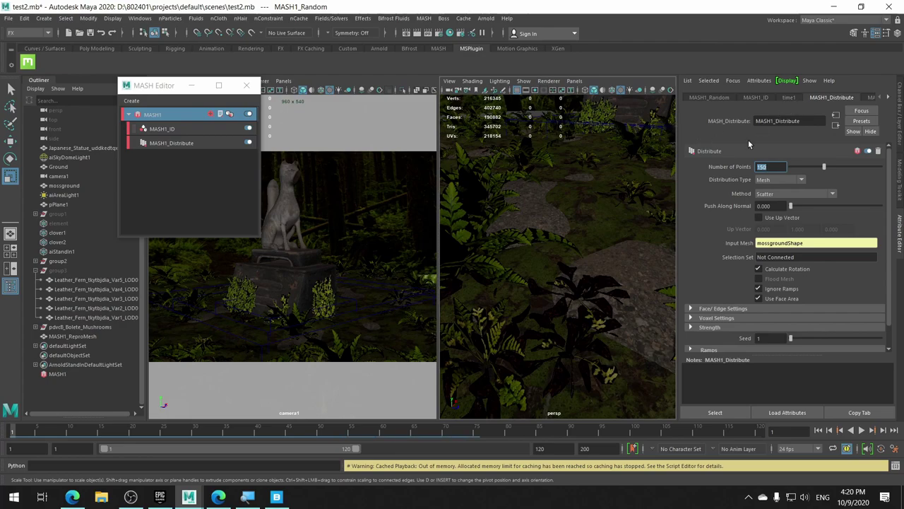
click(145, 114)
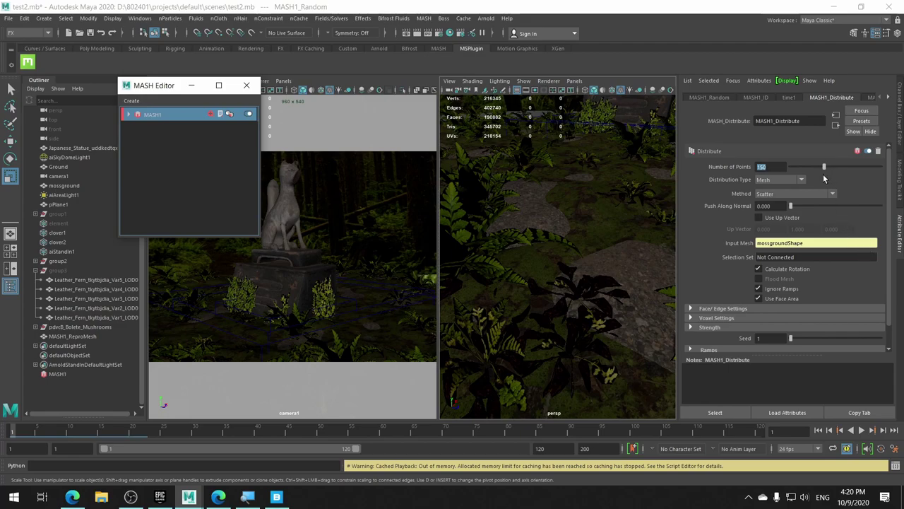
- Add a MASH1_Visibility node to the MASH1 network from the Add Node icons
click(836, 100)
click(814, 98)
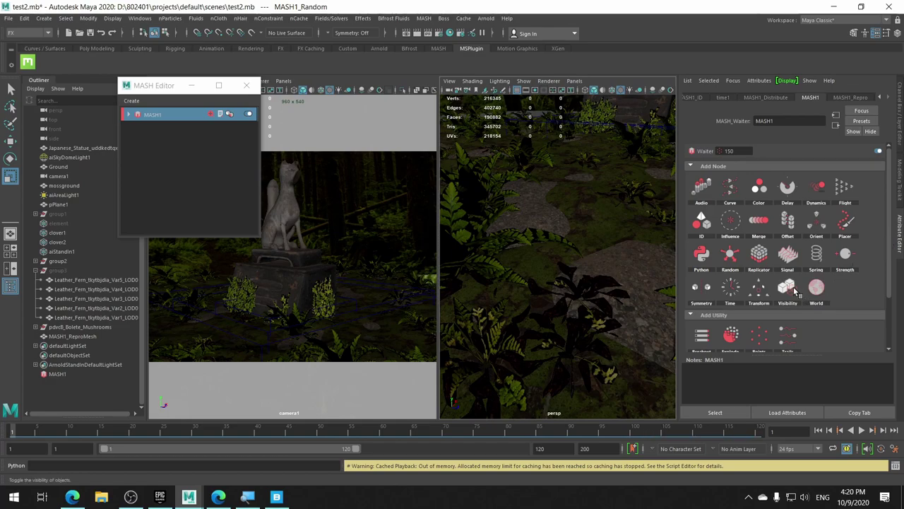
drag(795, 292, 810, 293)
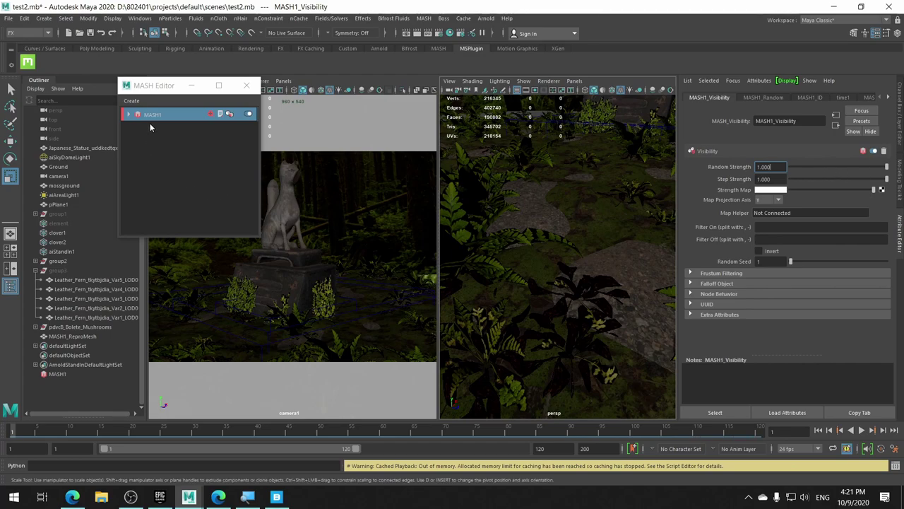
click(129, 114)
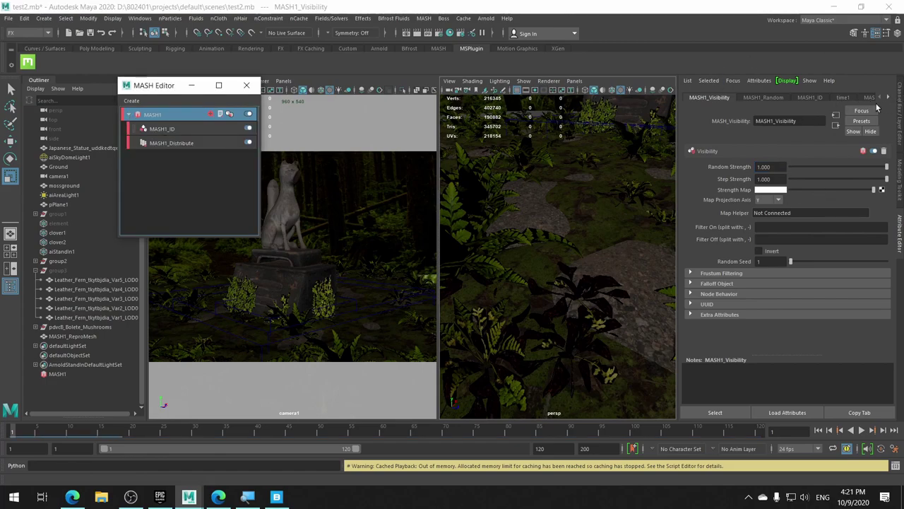
click(874, 154)
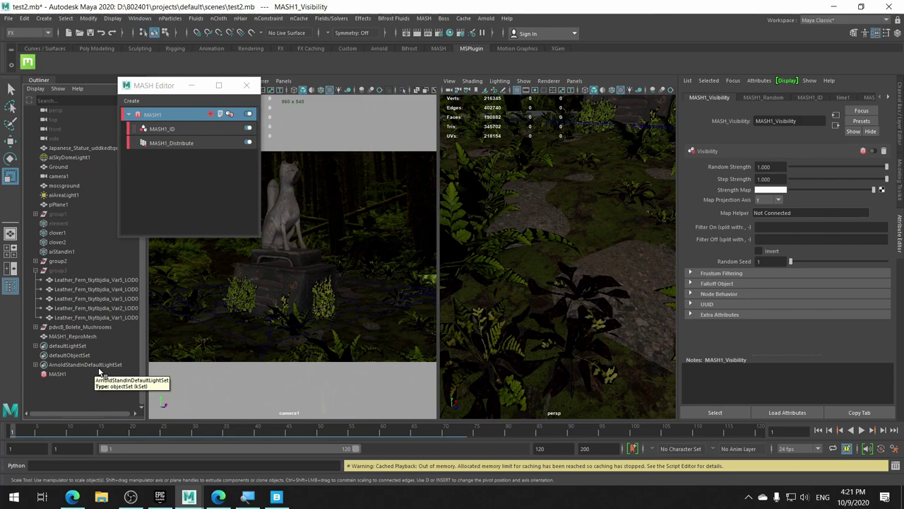
- Select Bolete_Mushrooms_pdvcB_04_LOD0 inside the pdvcB_Bolete_Mushrooms group in the Outliner
click(36, 271)
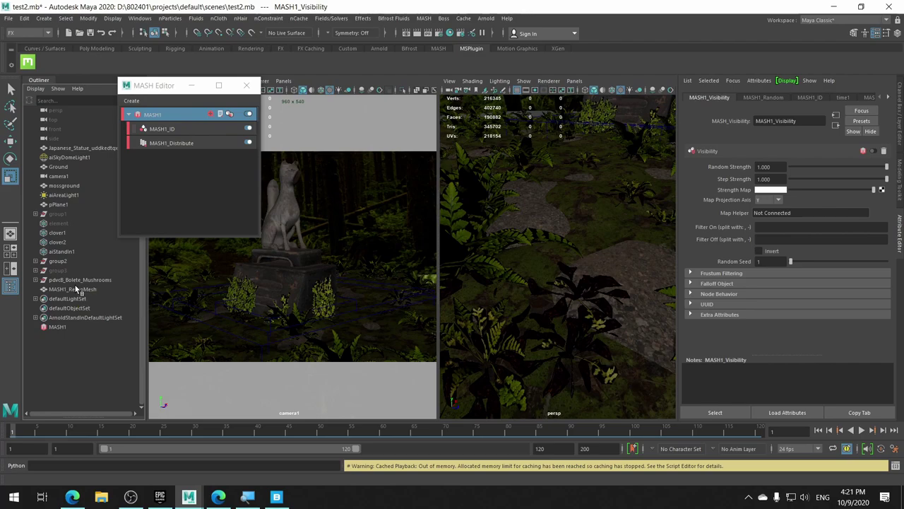
click(36, 271)
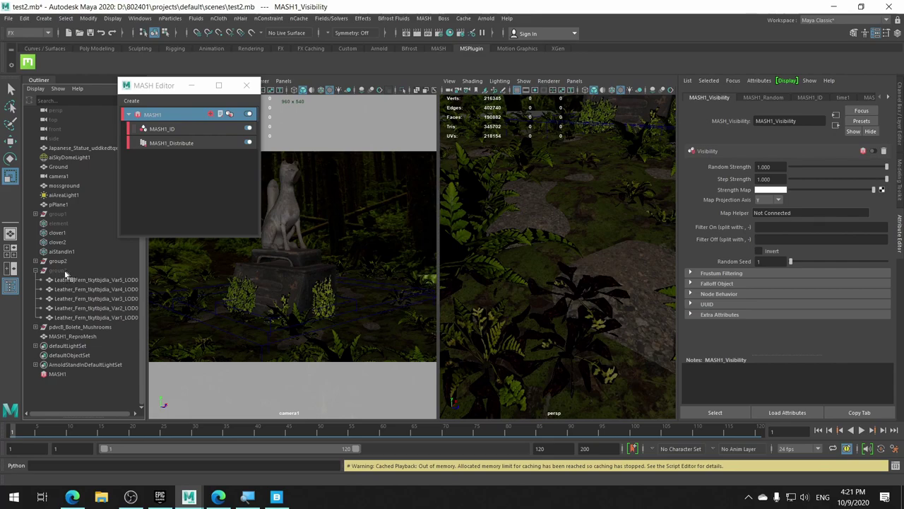
click(34, 272)
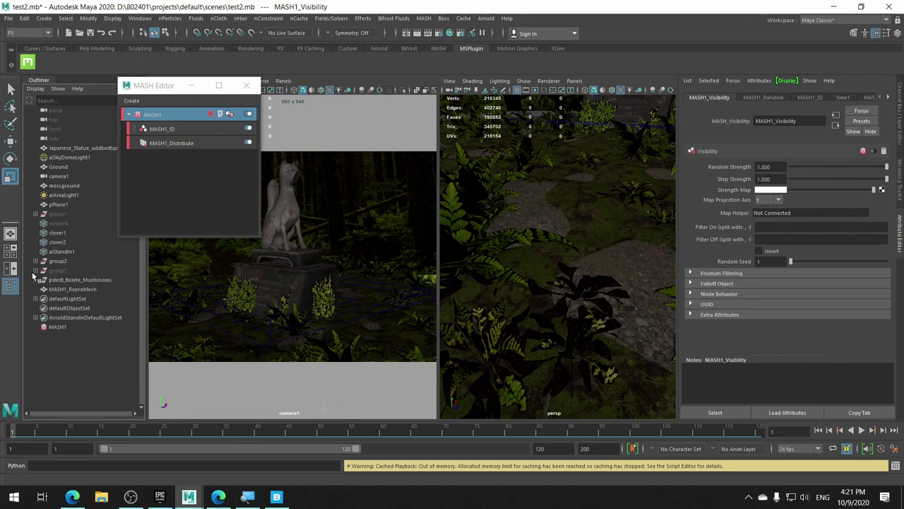
click(35, 280)
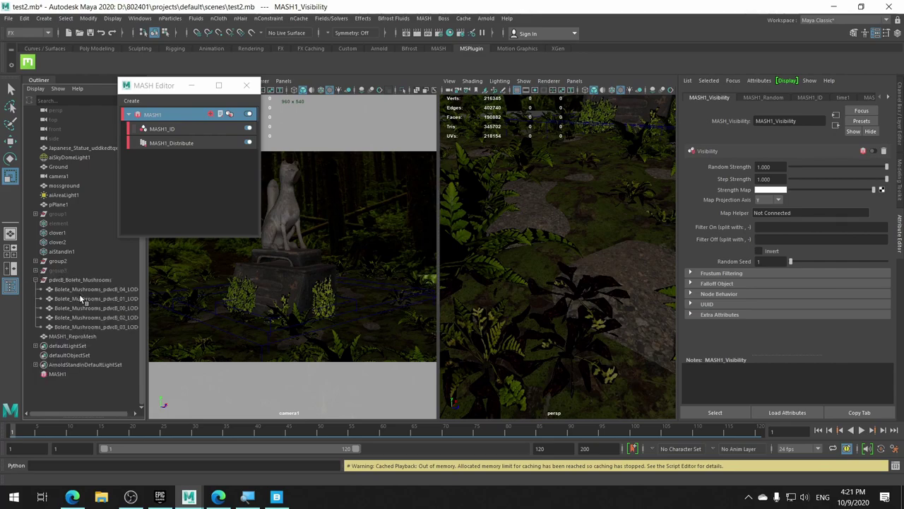
click(78, 281)
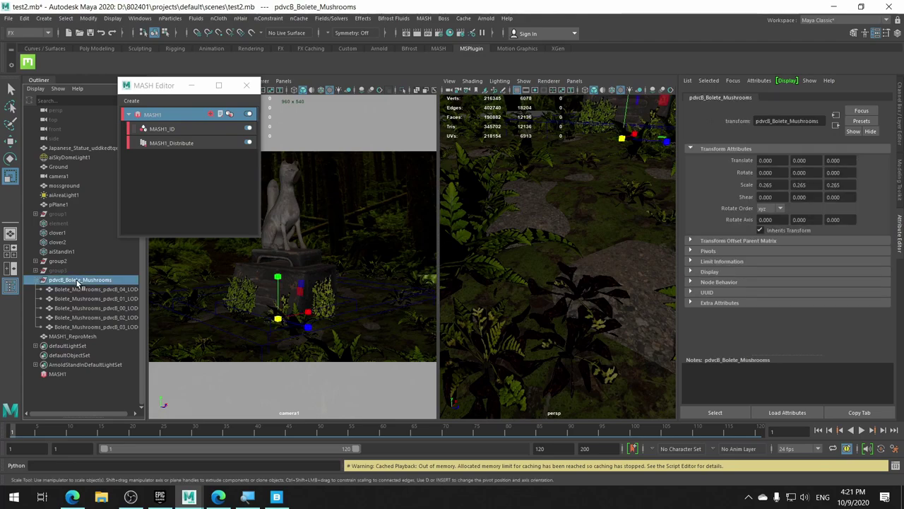
click(113, 289)
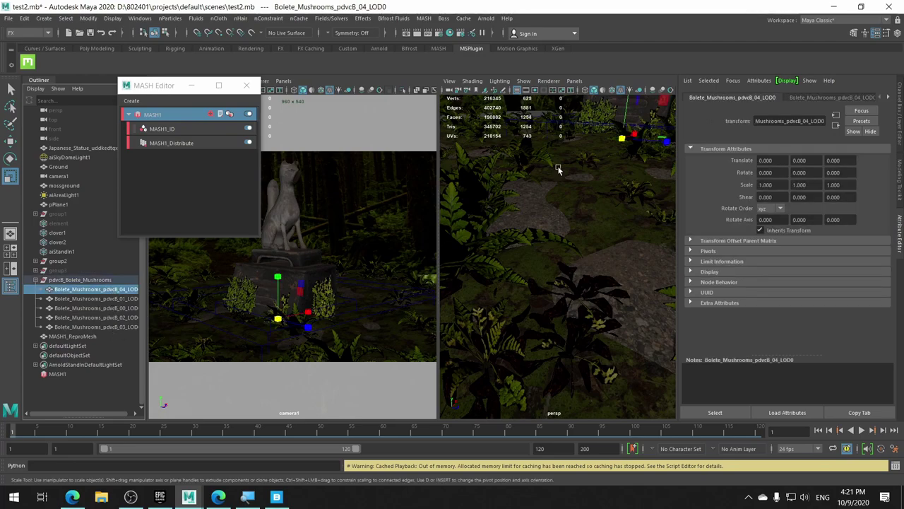
- Isolate the mushroom in the perspective view, frame it and orbit around it
click(900, 225)
click(813, 90)
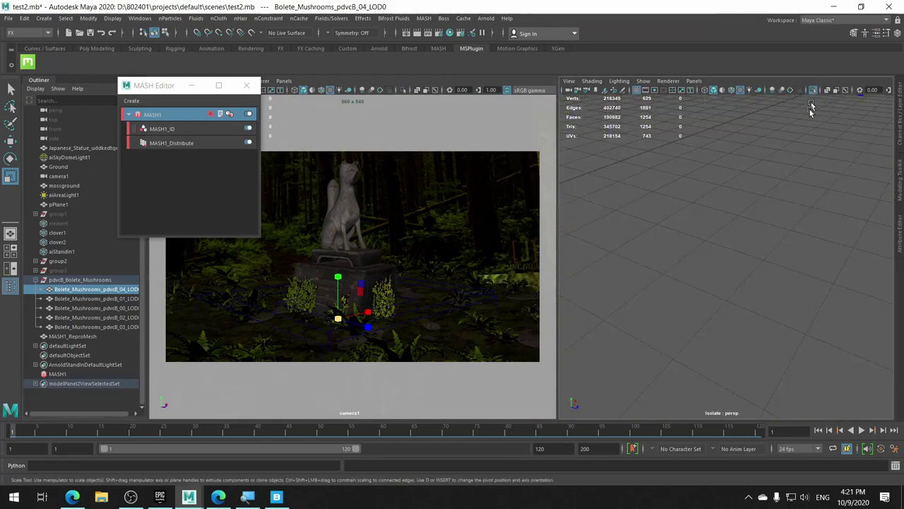
key(f)
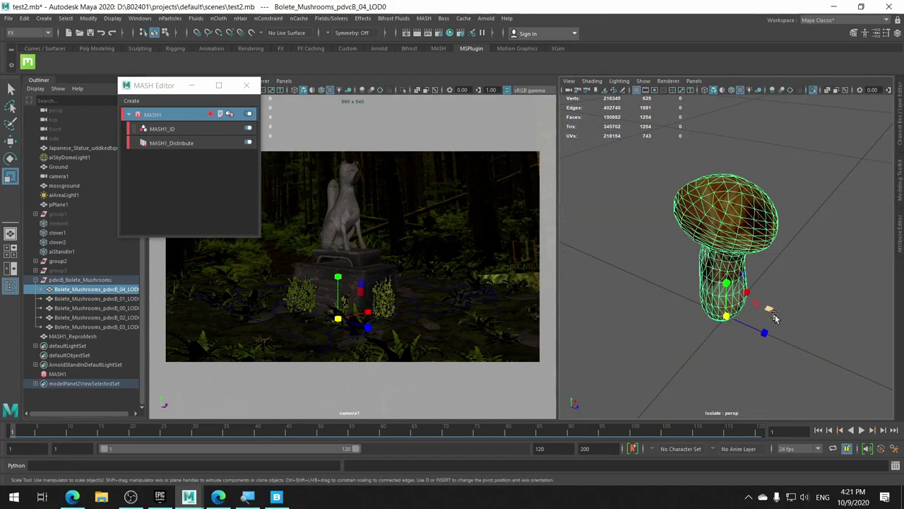
alt+drag(774, 317, 733, 284)
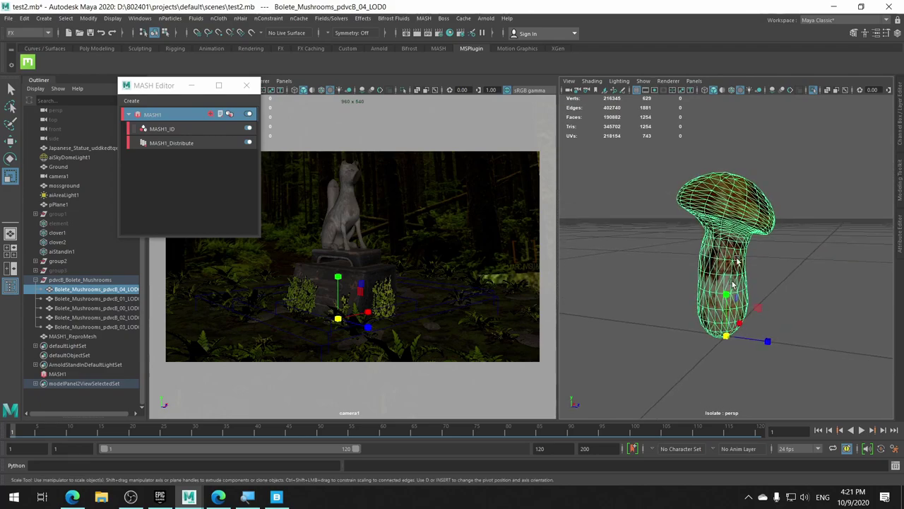
alt+drag(754, 183, 761, 196)
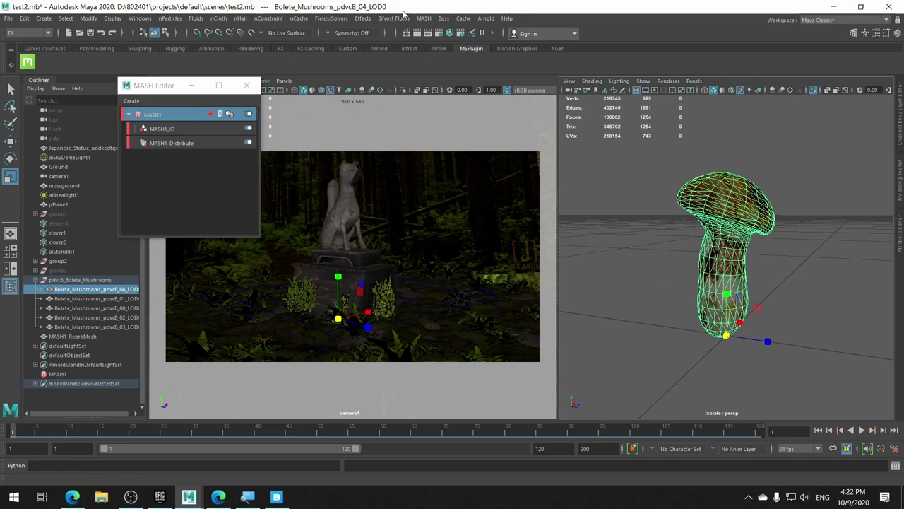
click(246, 88)
- Export the mushroom through Arnold > StandIn > Export StandIn as a file named mushroom
click(245, 87)
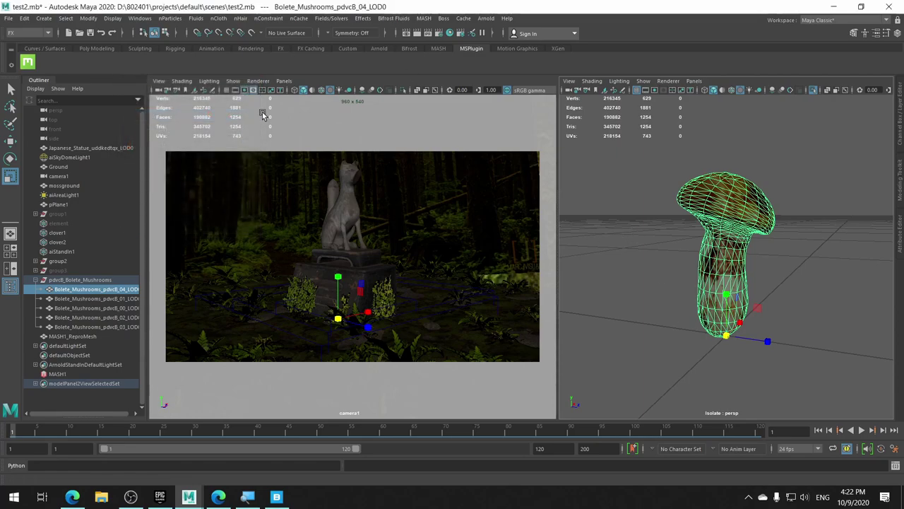
click(486, 19)
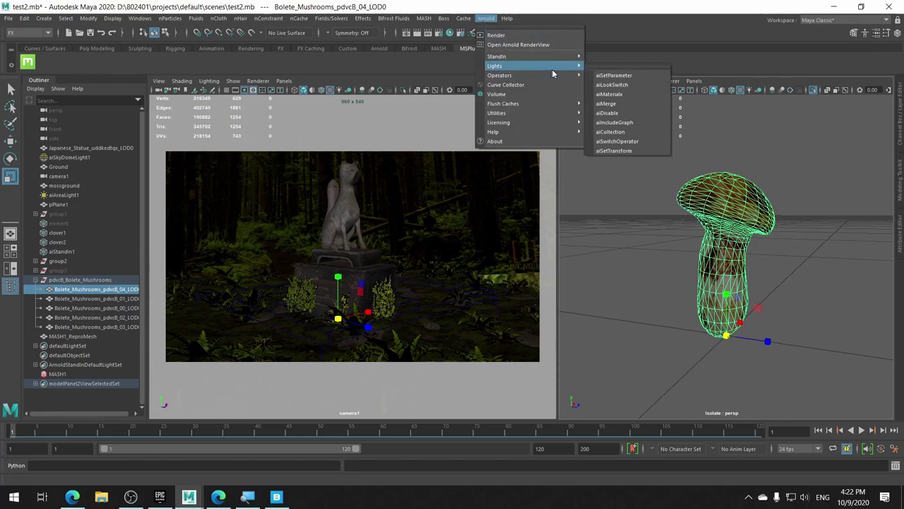
mouse_move(497, 56)
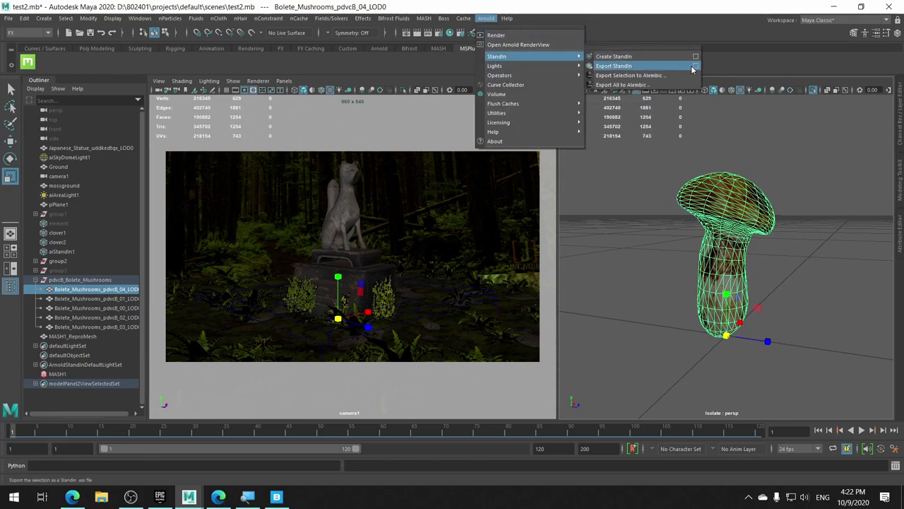
click(694, 67)
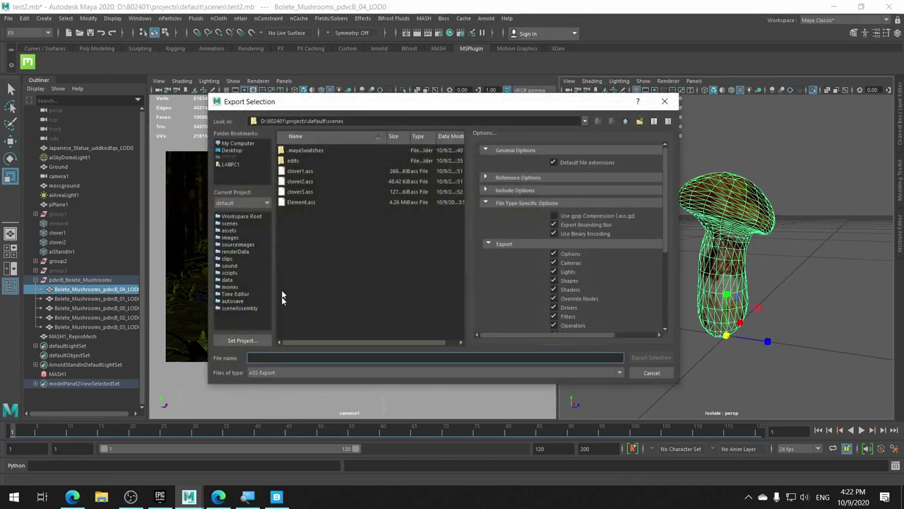
text(m)
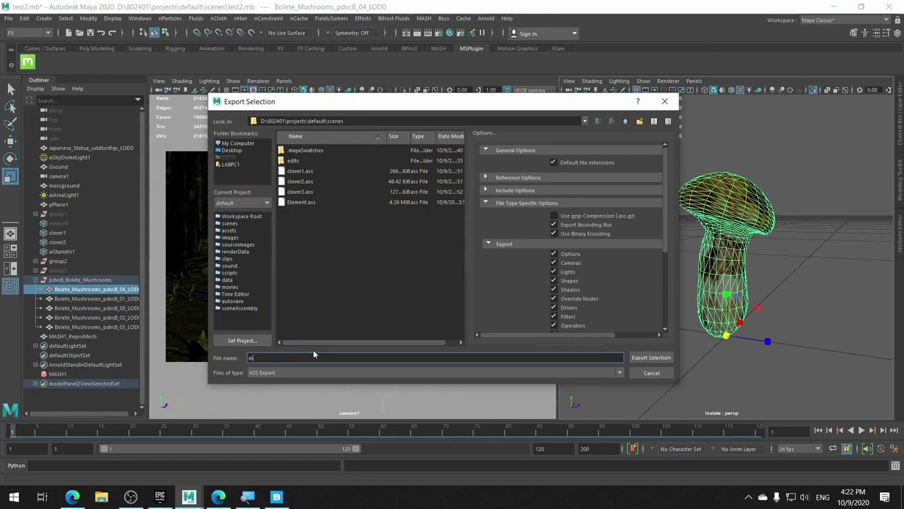
text(ushroom1)
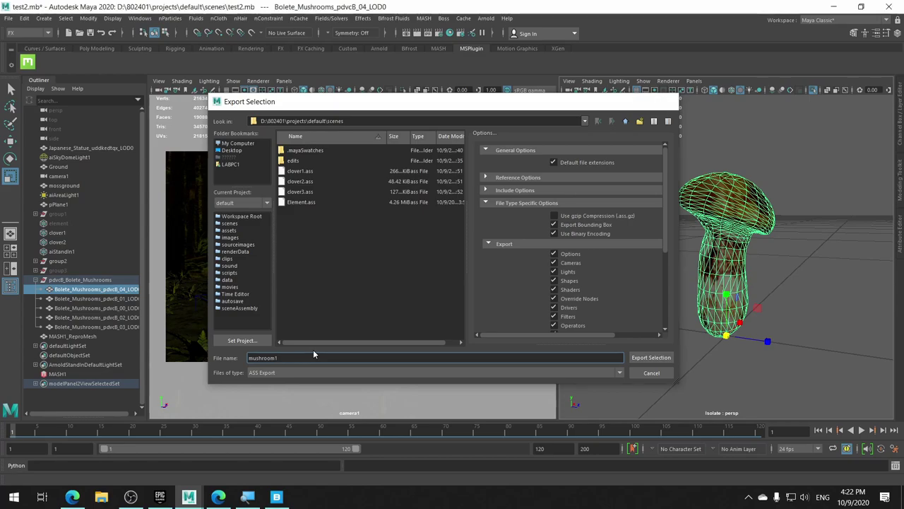
key(Return)
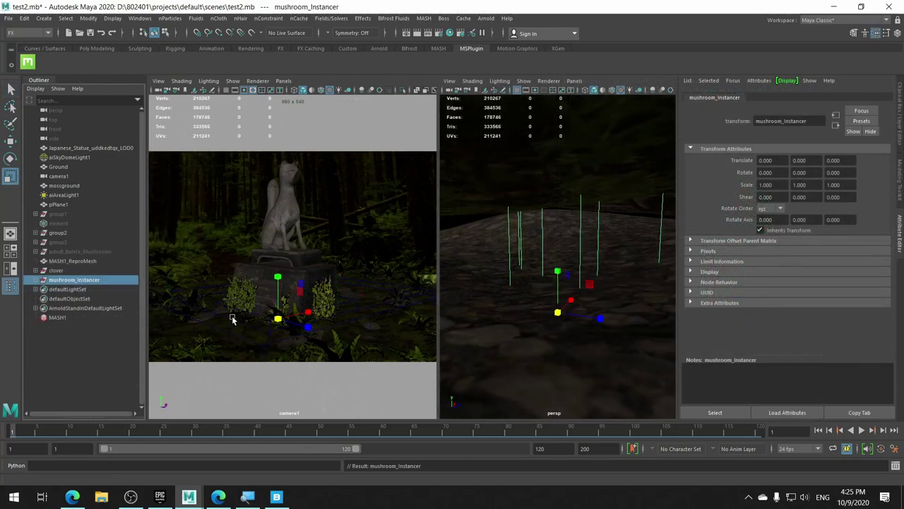
- Expand mushroom_Instancer, select its m3 and m1 StandIns, then clear the selection
click(36, 280)
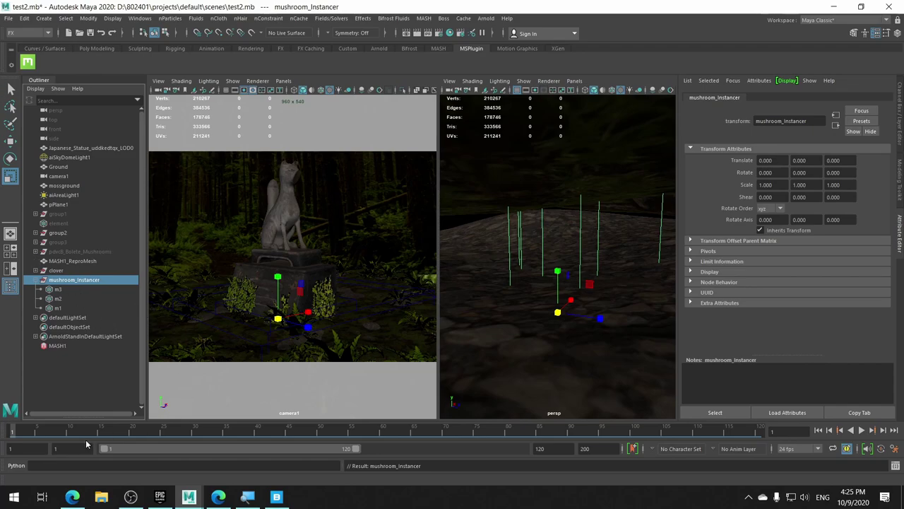
click(73, 289)
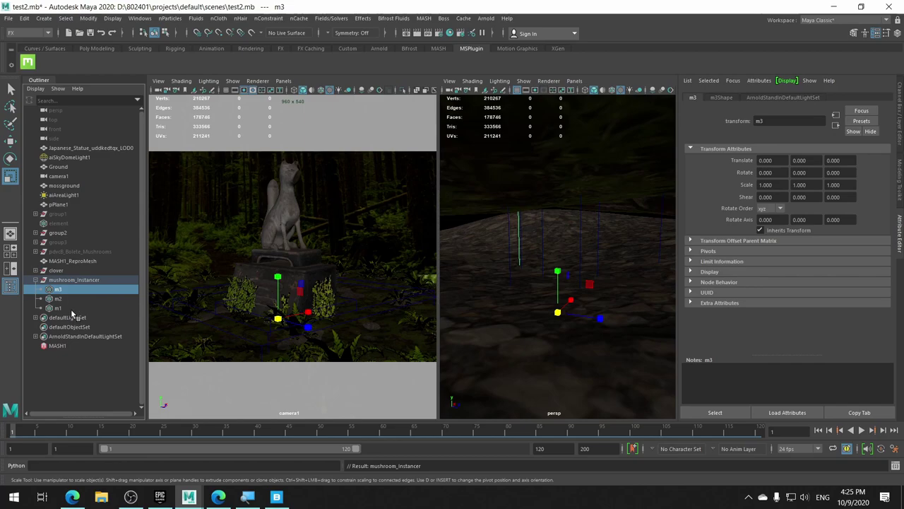
click(71, 309)
click(486, 18)
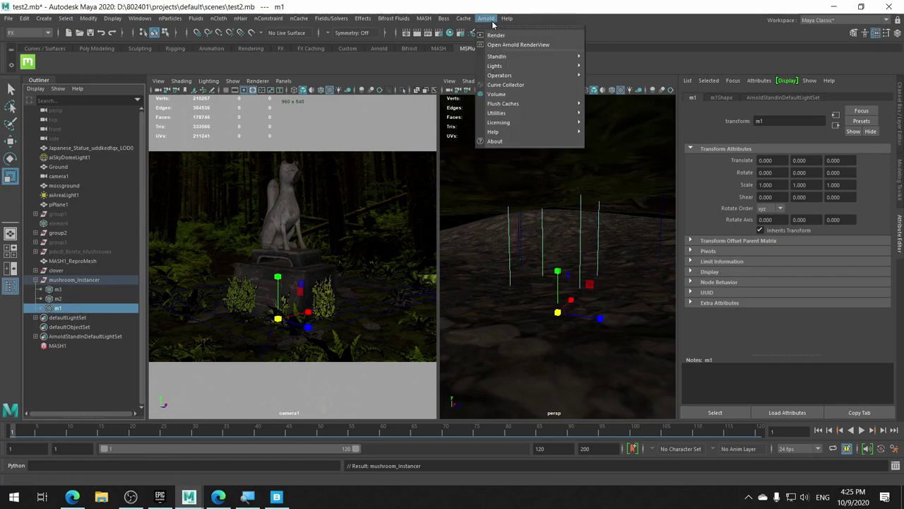
mouse_move(497, 56)
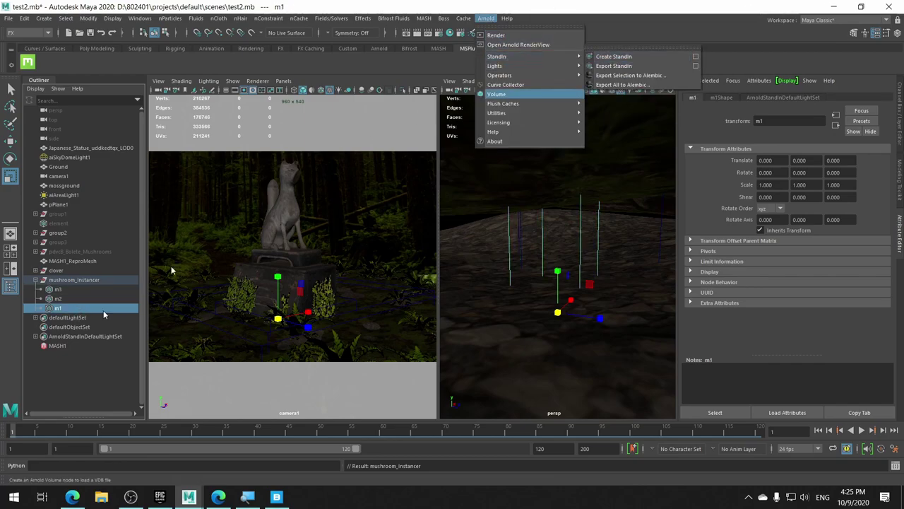
click(60, 290)
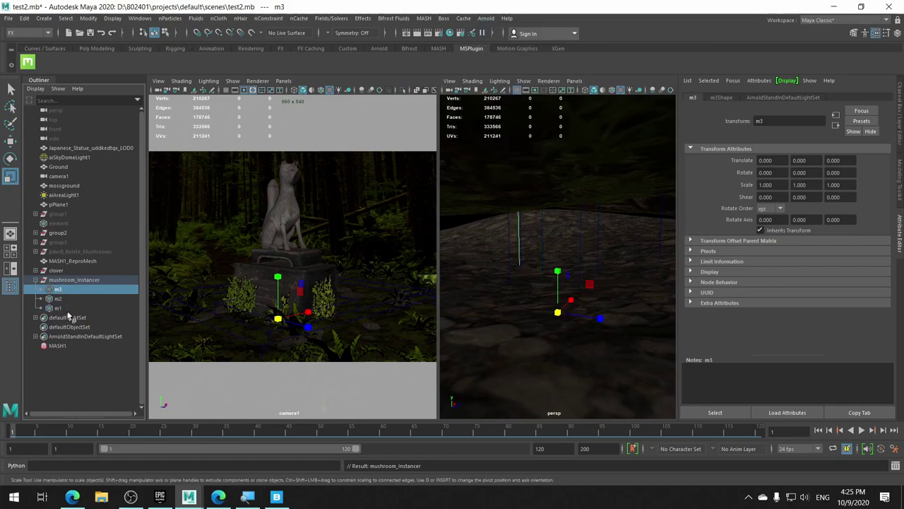
click(58, 368)
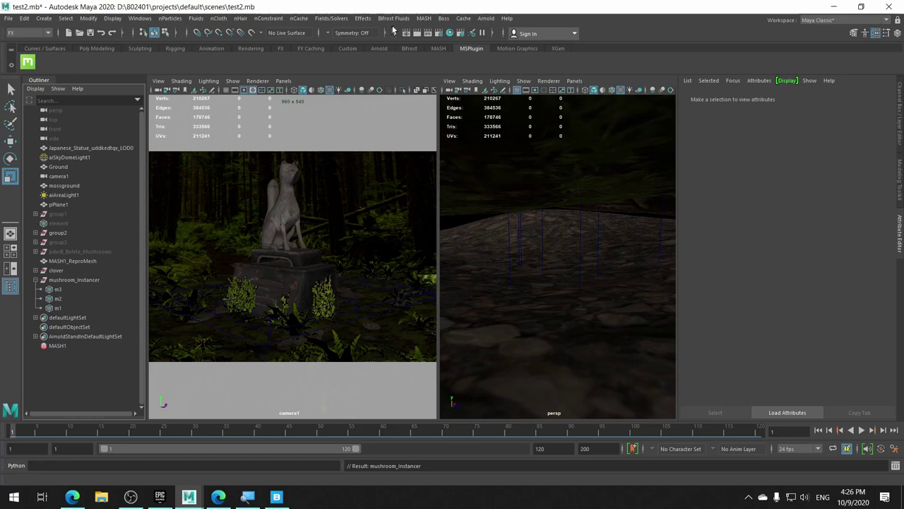
- Create MASH2 from the Create MASH Network options with Geometry Type set to Instancer
click(424, 19)
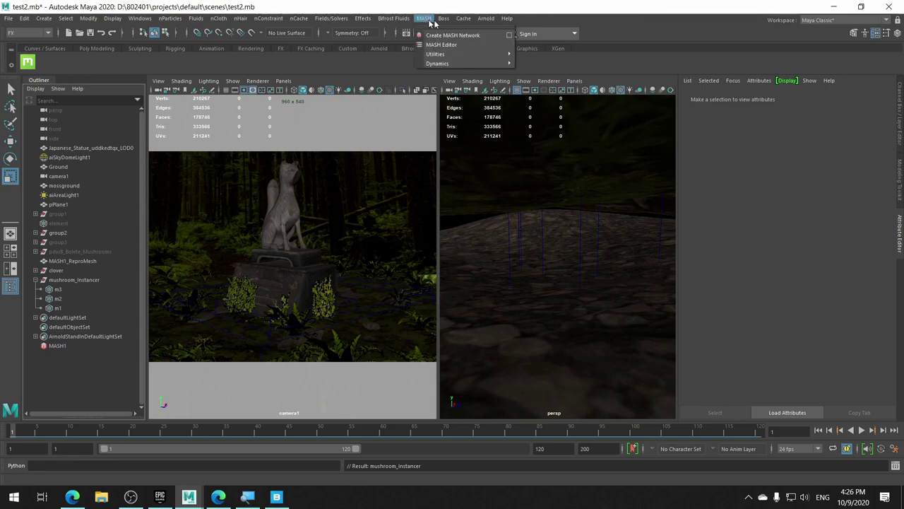
click(424, 19)
click(424, 18)
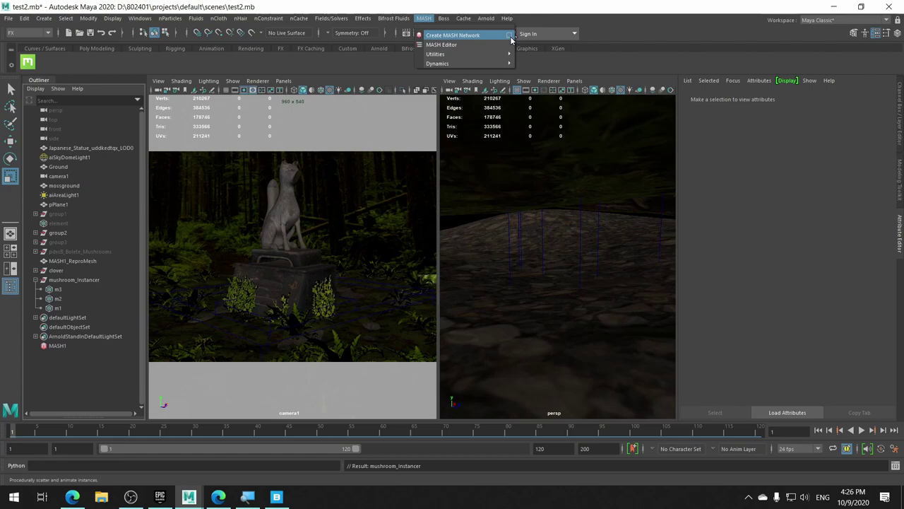
click(510, 35)
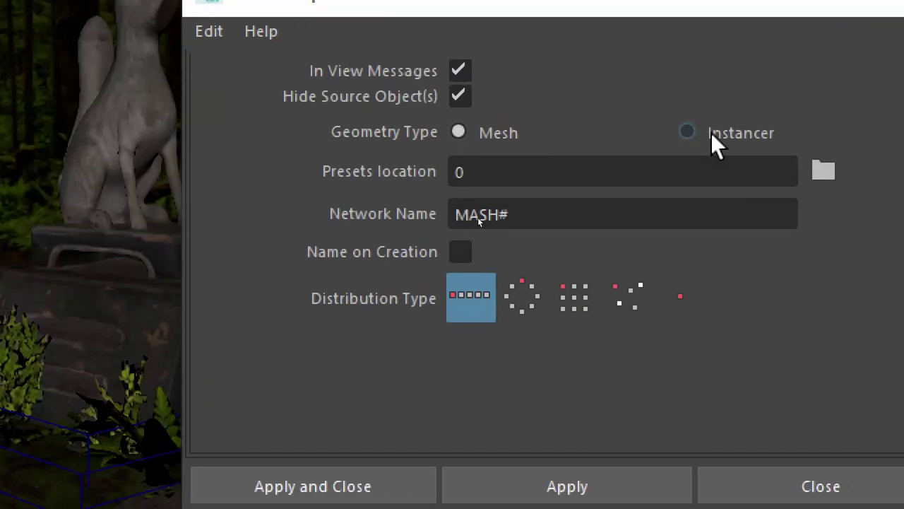
click(687, 133)
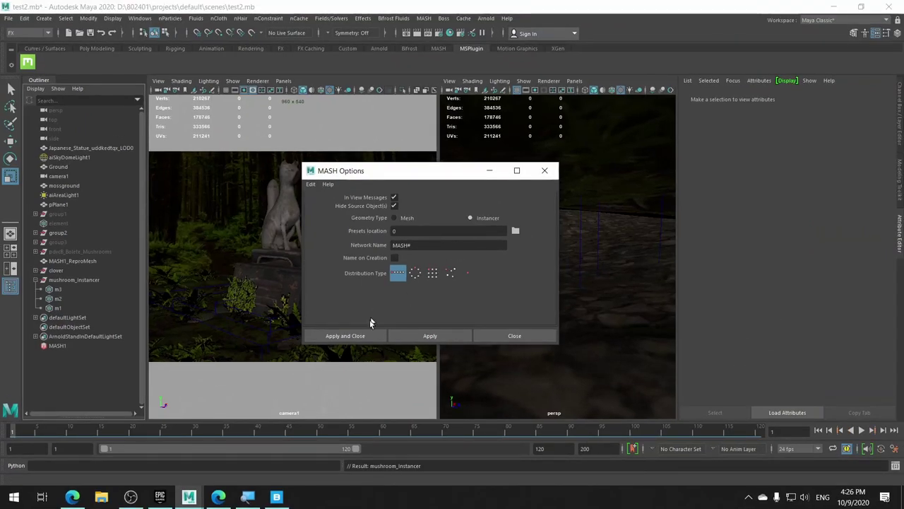
click(345, 336)
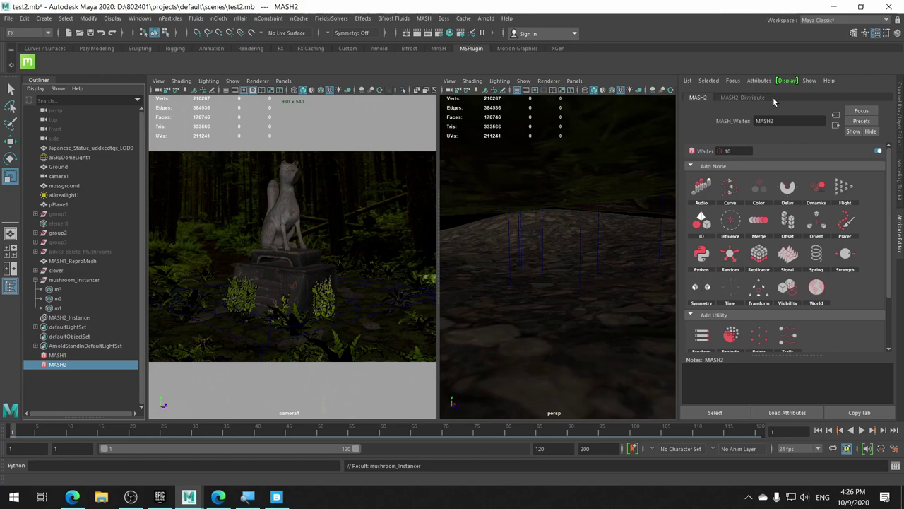
- Check which fern objects MASH1's Repro node reproduces, then return to MASH2
click(55, 355)
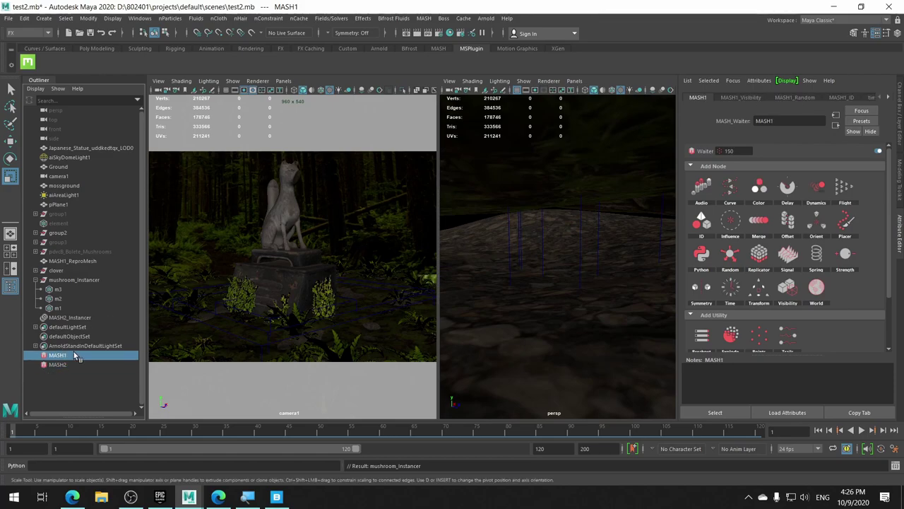
click(888, 99)
click(855, 99)
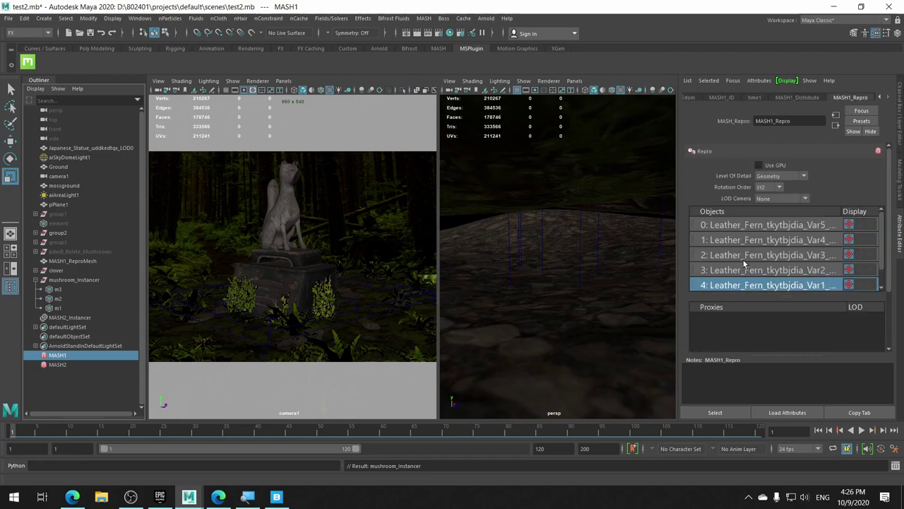
click(76, 365)
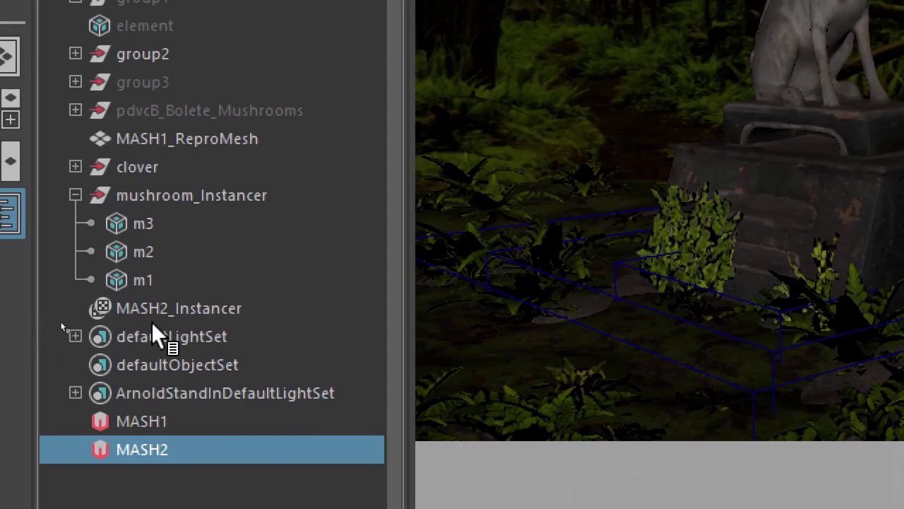
- Select mushrooms m3, m2, m1 together with MASH2_Instancer in the Outliner
click(167, 311)
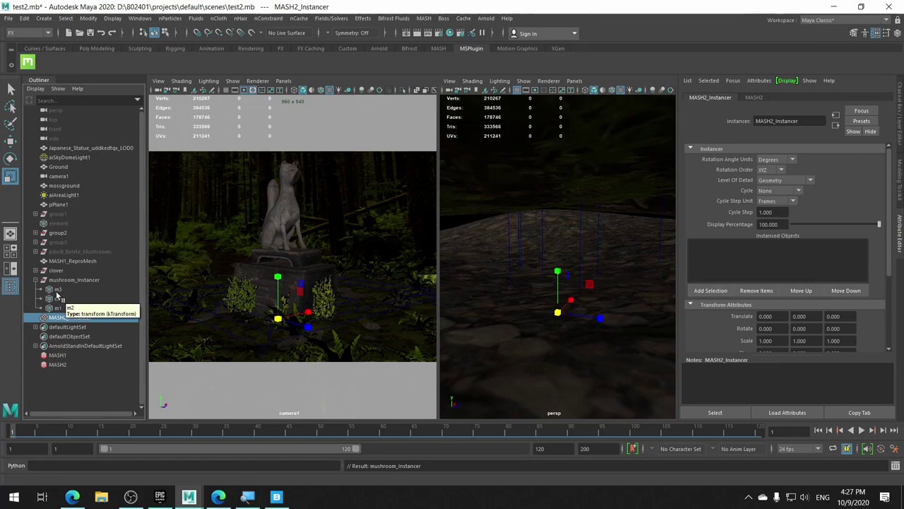
click(58, 290)
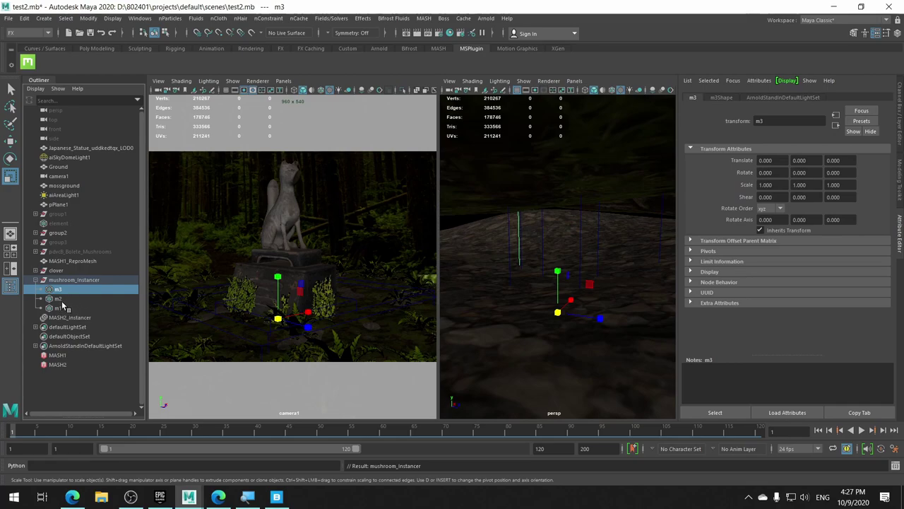
ctrl+click(60, 299)
ctrl+click(59, 308)
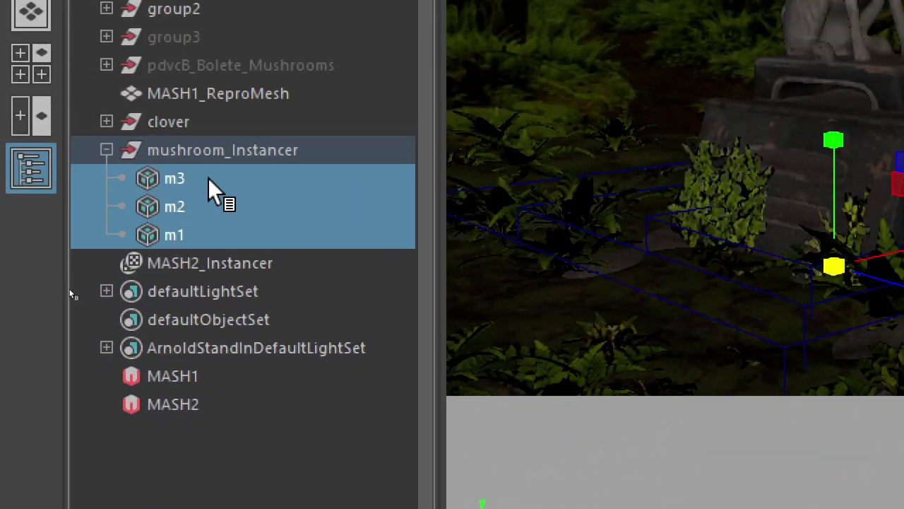
click(211, 182)
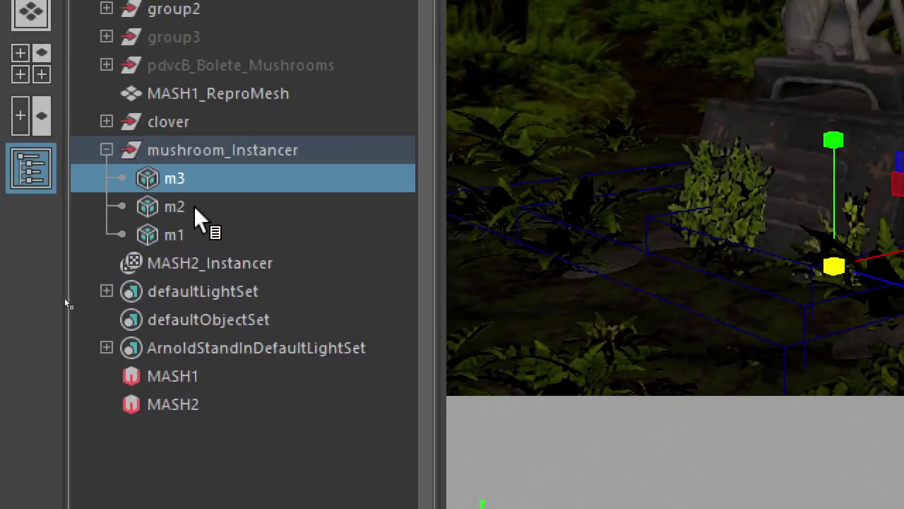
ctrl+click(196, 213)
ctrl+click(189, 240)
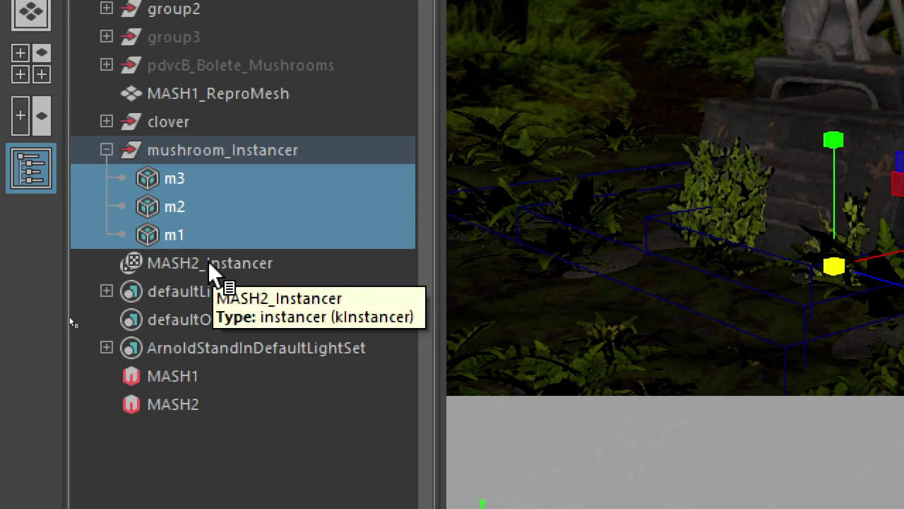
click(210, 263)
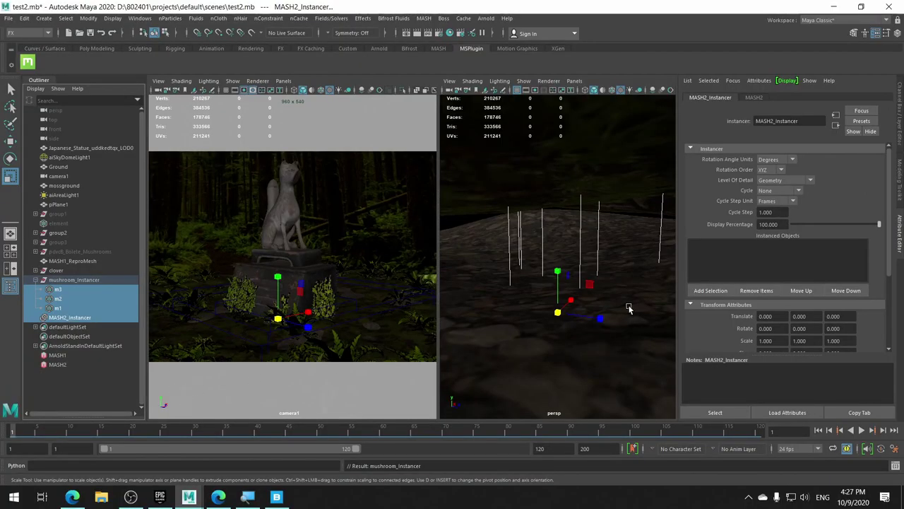
- Add m3, m2 and m1 to MASH2_Instancer's instanced objects and hide the mushroom_Instancer group
click(721, 290)
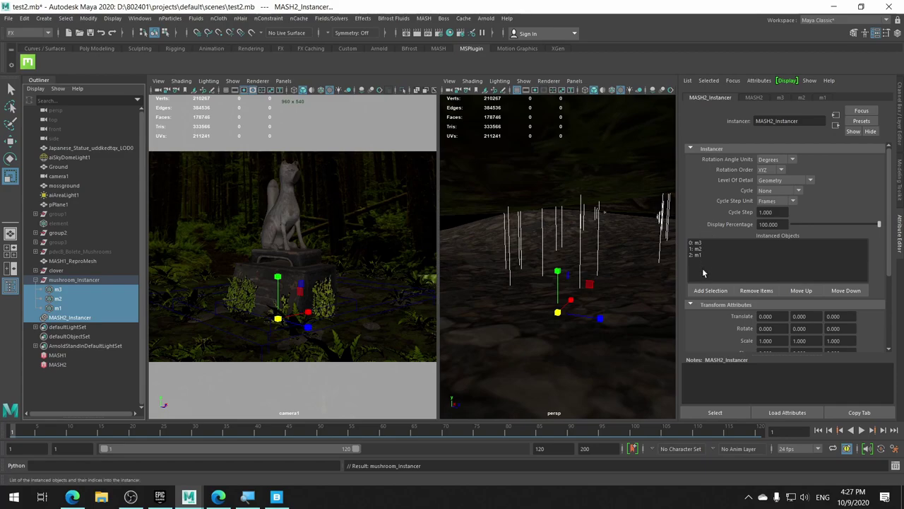
click(73, 281)
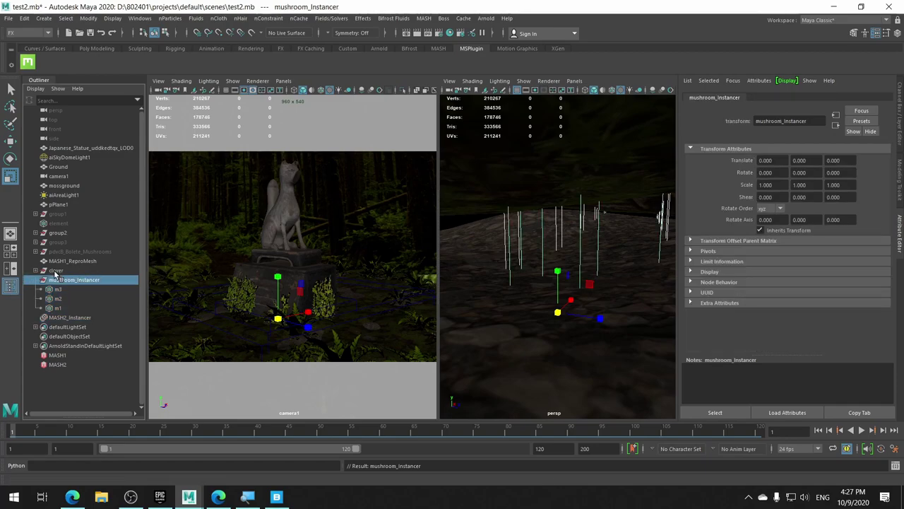
drag(55, 277, 62, 291)
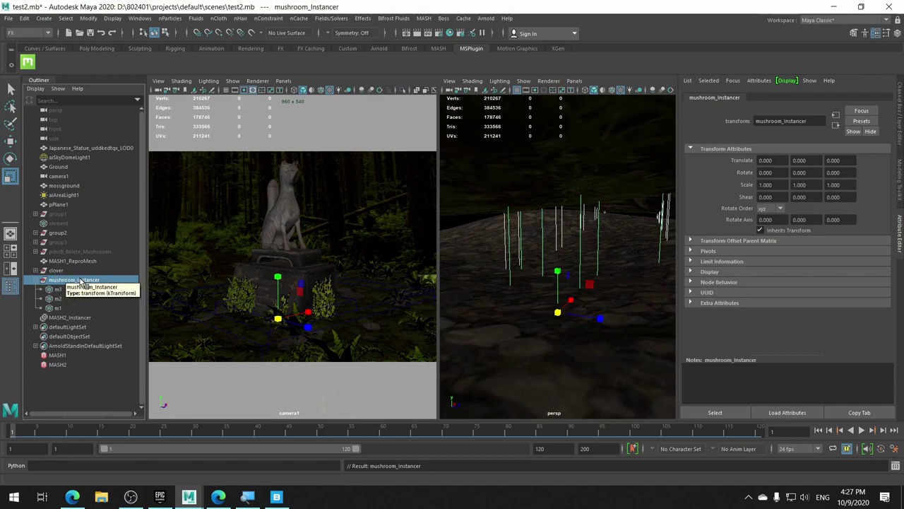
key(ctrl+h)
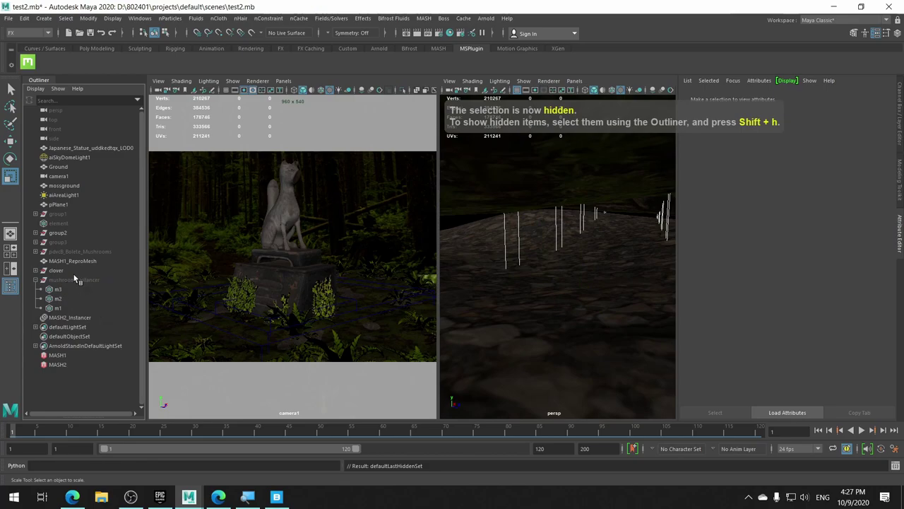
- Hide the clover group and select the MASH2 network
click(35, 241)
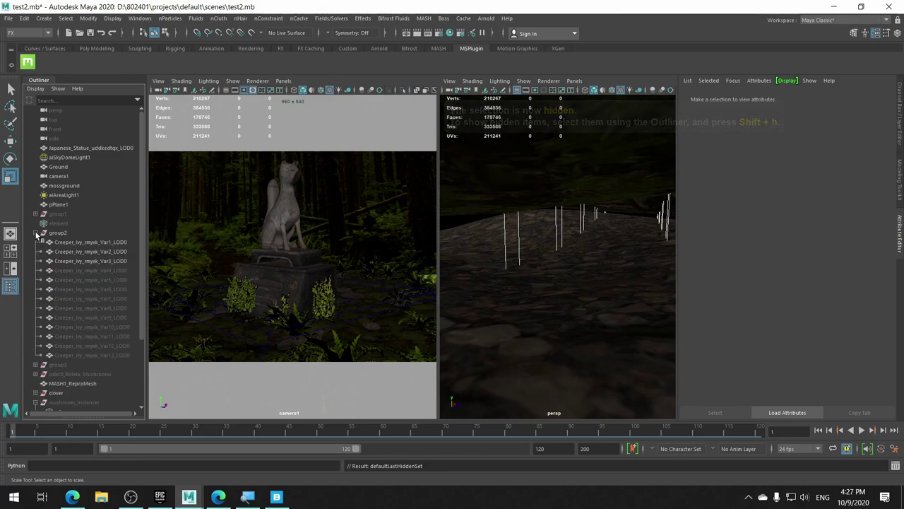
click(35, 242)
click(54, 271)
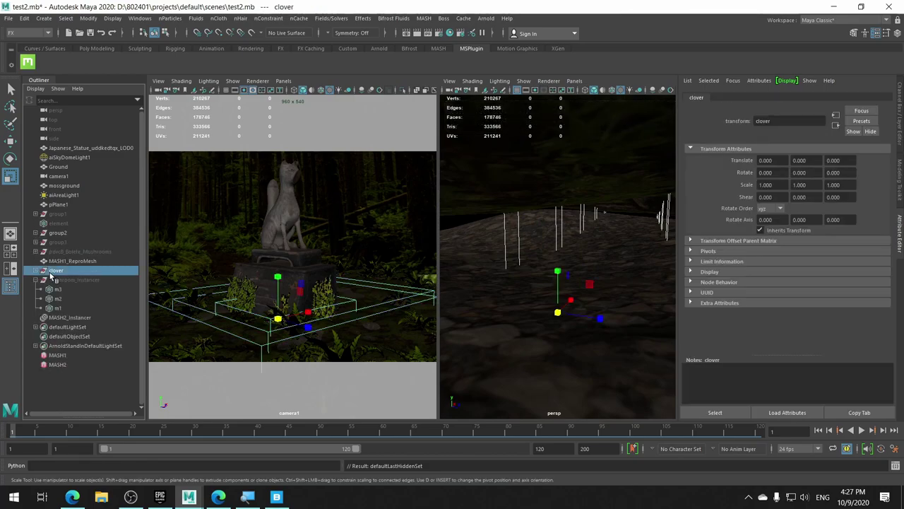
key(ctrl+h)
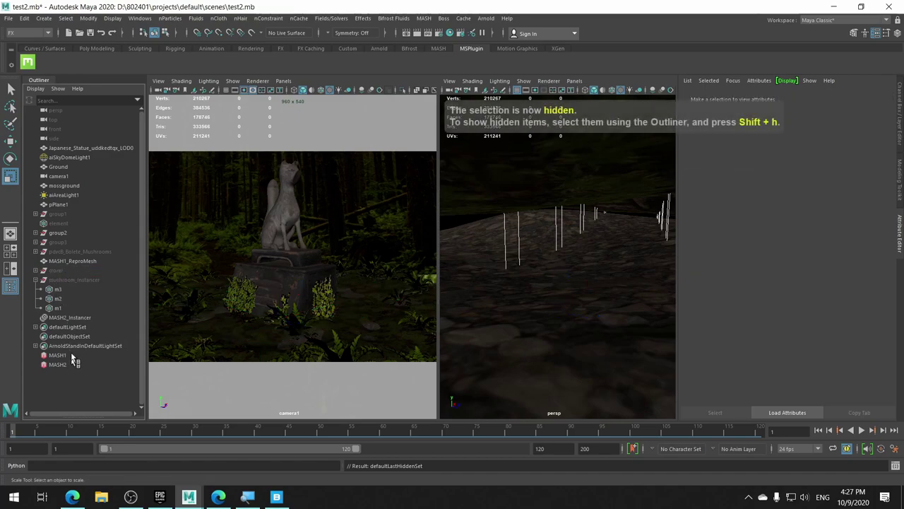
click(35, 280)
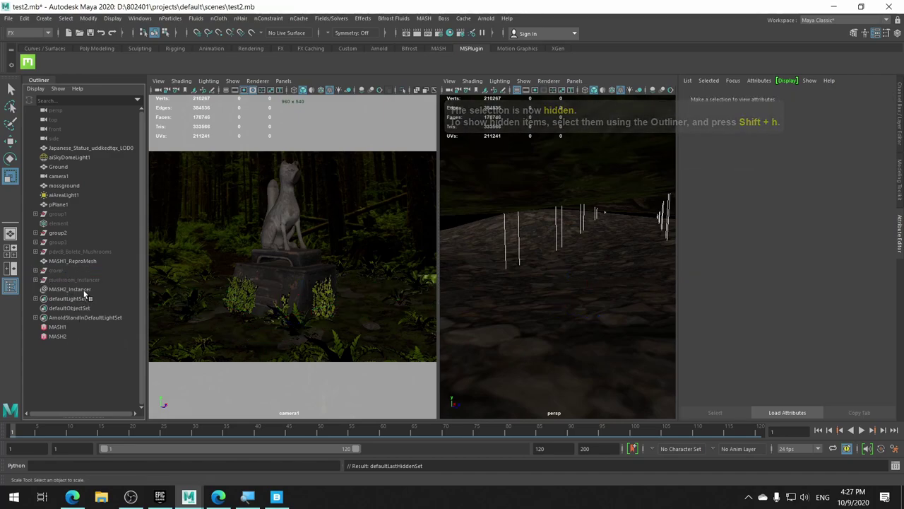
click(67, 289)
click(56, 337)
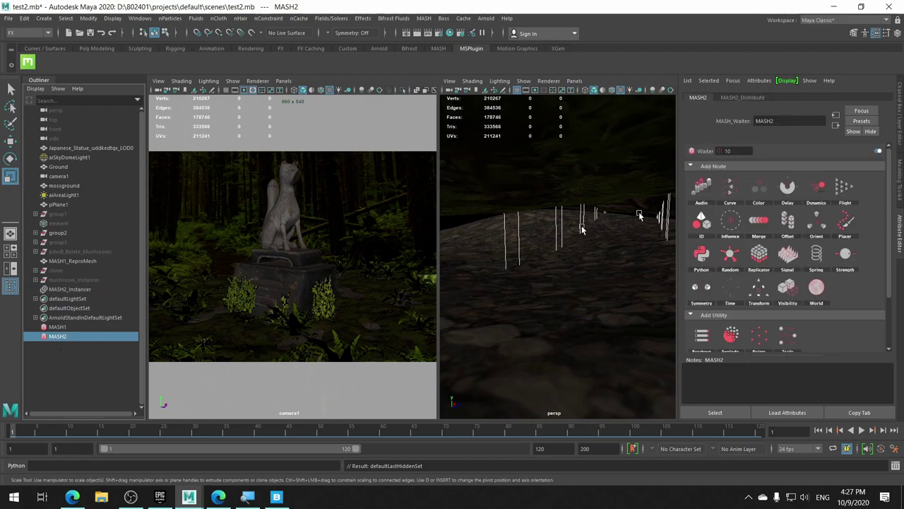
- In the MASH Editor, set MASH2_Distribute's Distribution Type from Linear to Mesh
click(423, 18)
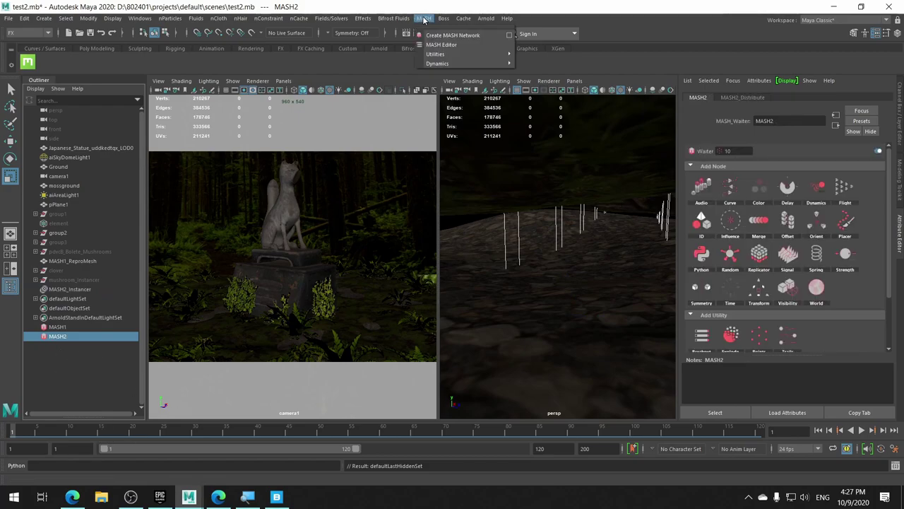
click(467, 44)
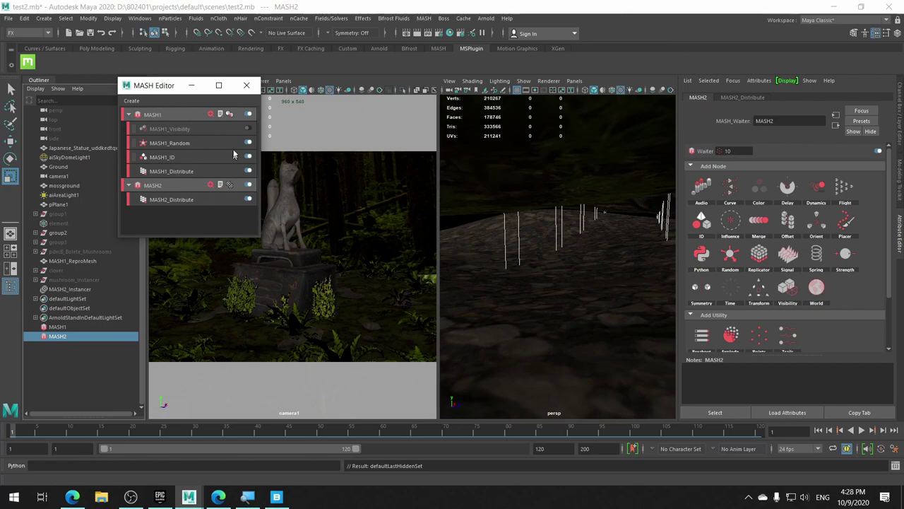
click(176, 201)
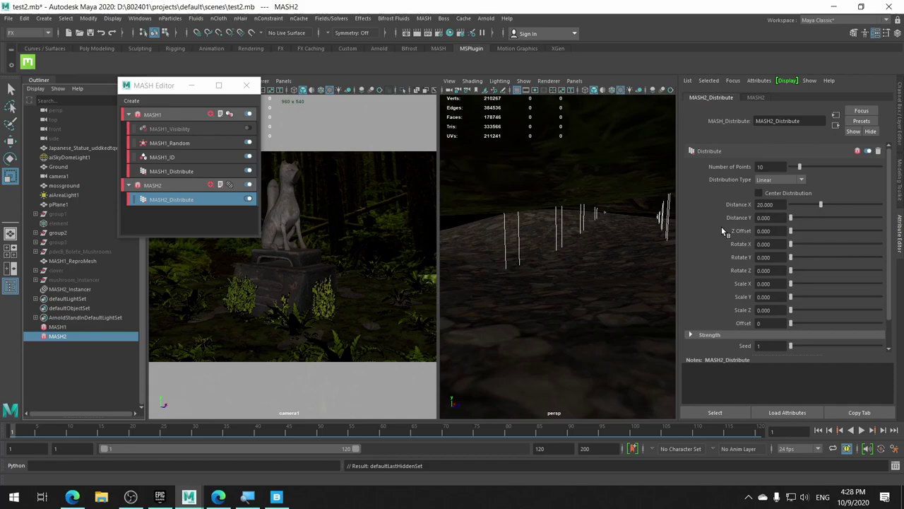
click(781, 180)
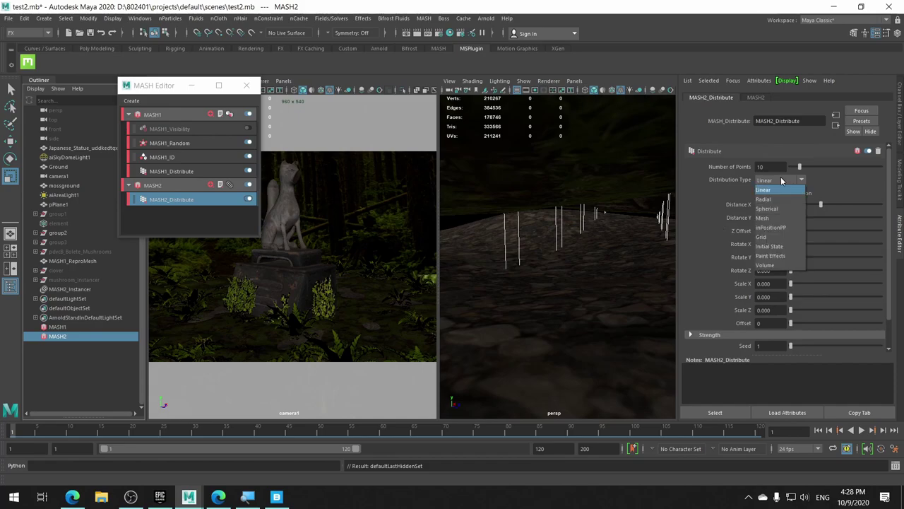
click(769, 220)
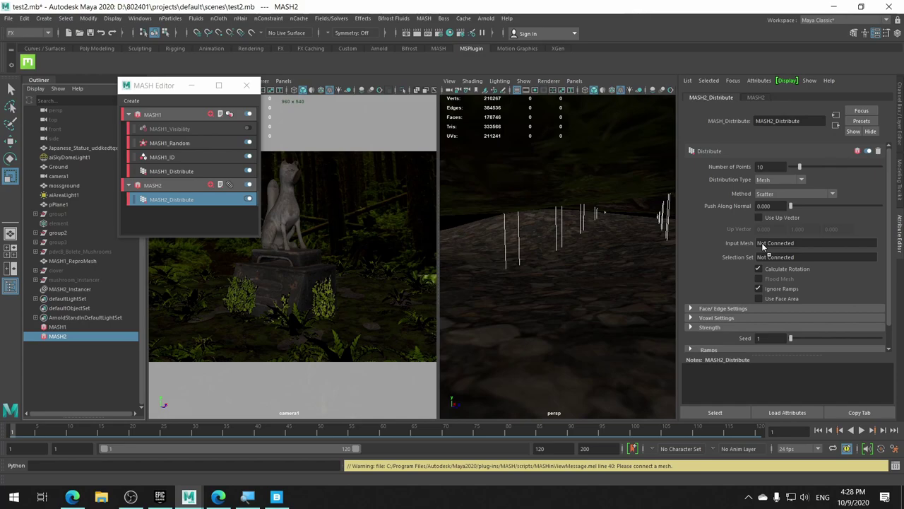
- Connect mossground as MASH2's input mesh and set Number of Points to 30
middle_drag(761, 248, 763, 248)
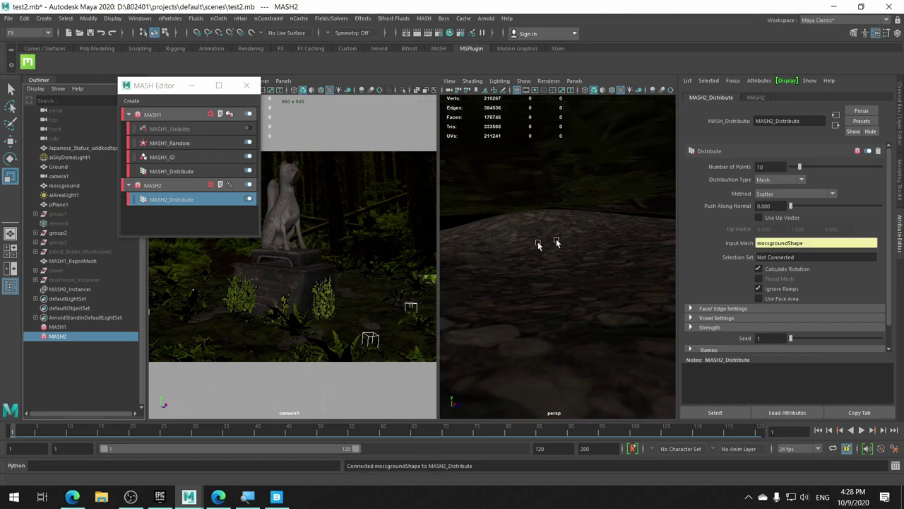
click(759, 168)
text(0)
key(Return)
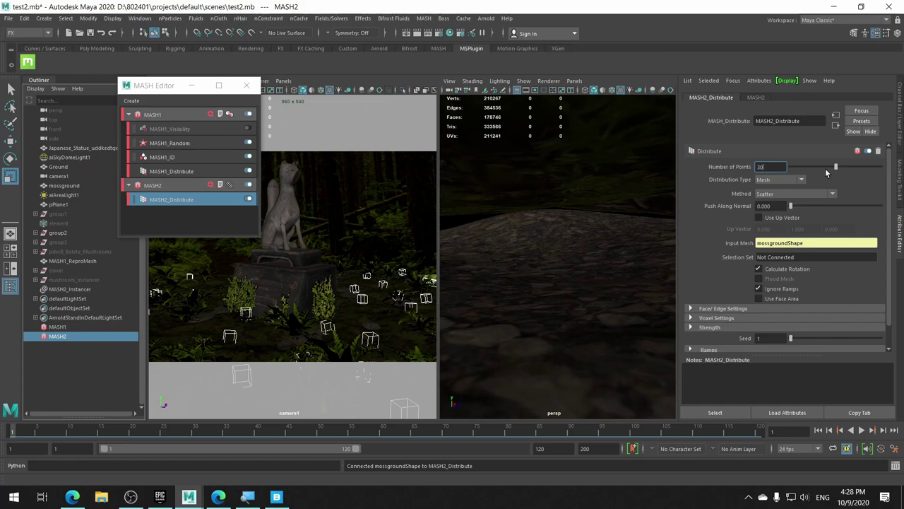
key(Return)
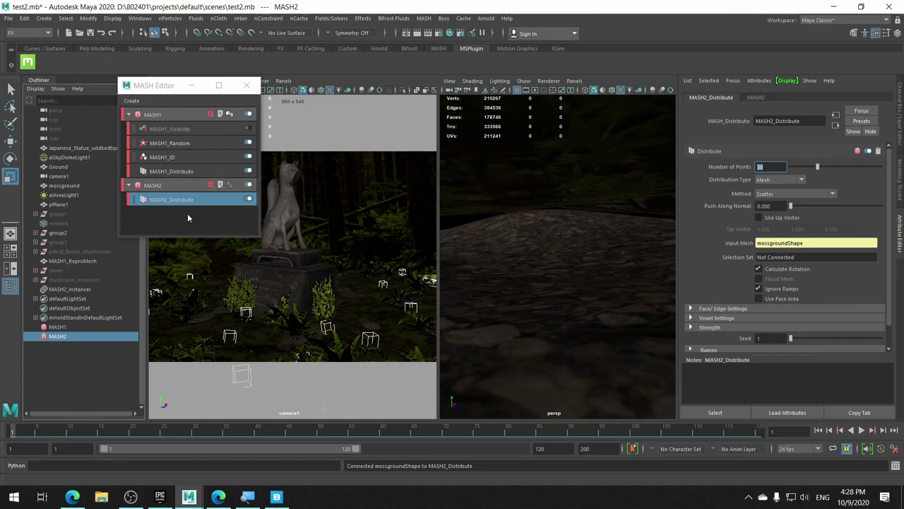
click(167, 188)
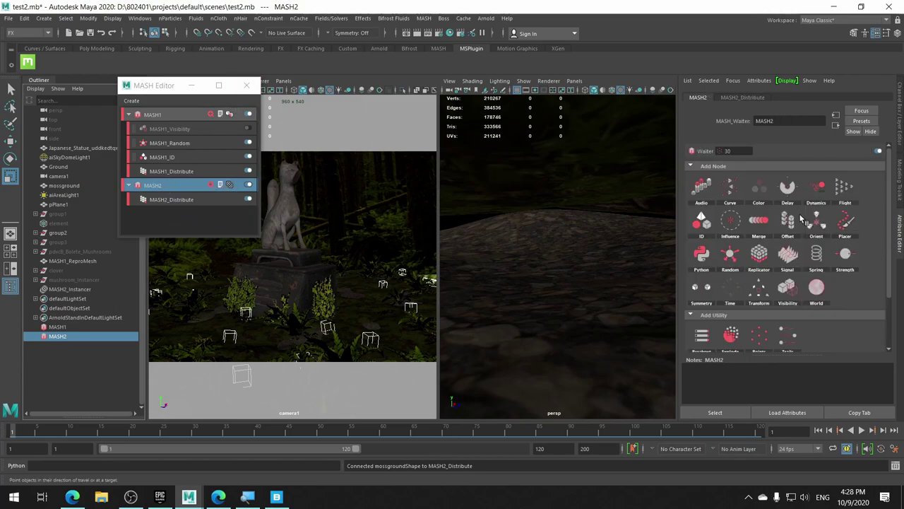
- Add an ID node to MASH2, compare the ID types, and settle on Random
click(702, 223)
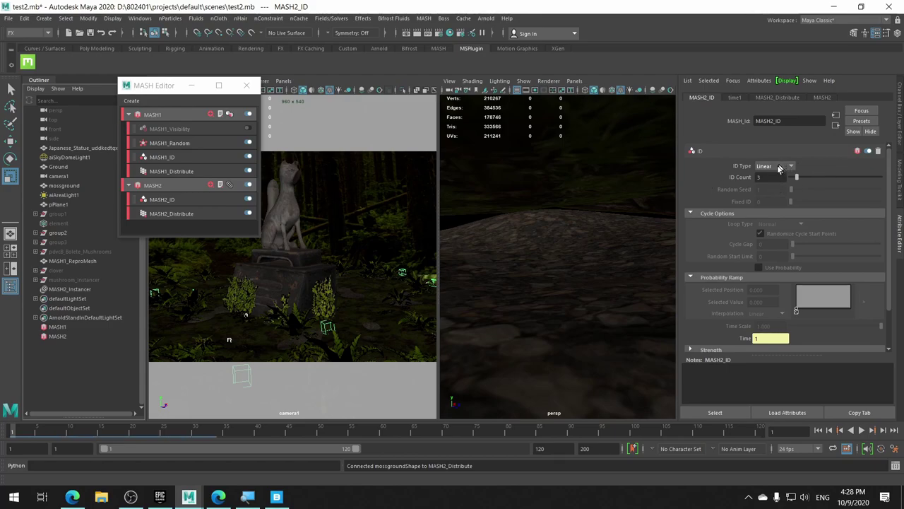
click(775, 168)
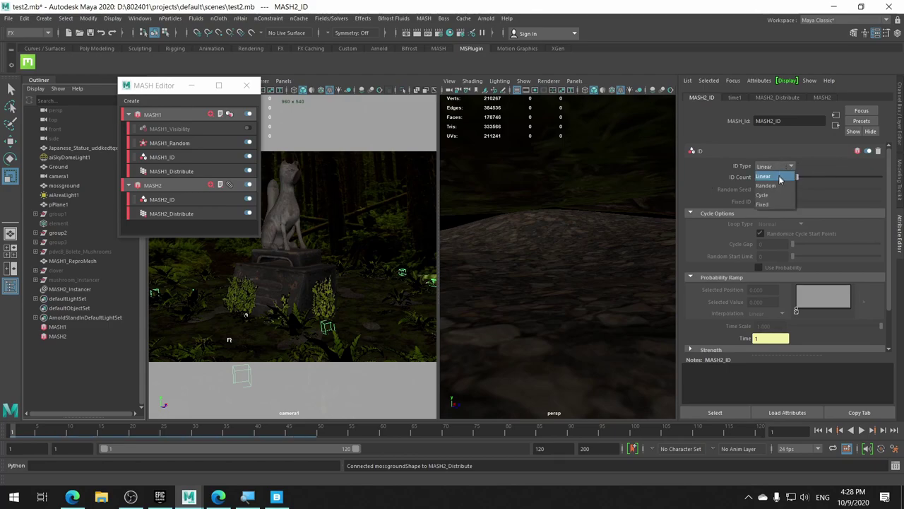
click(780, 187)
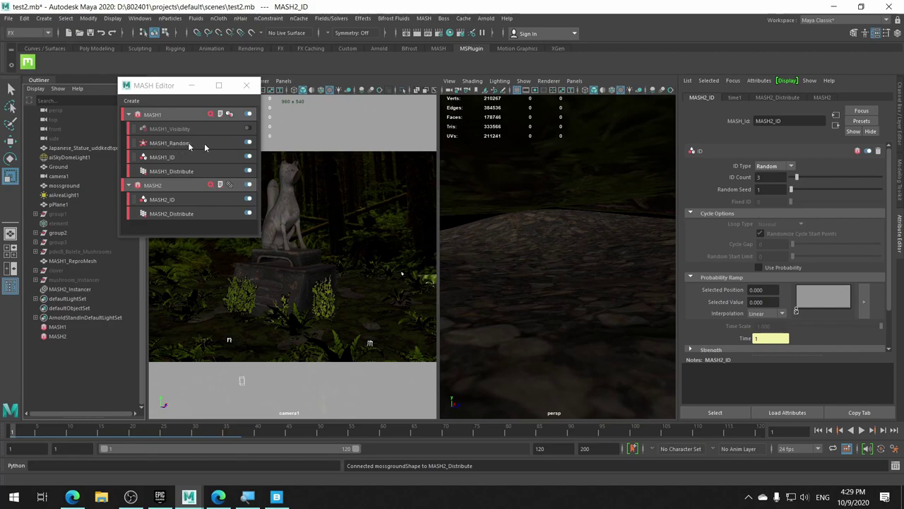
click(776, 166)
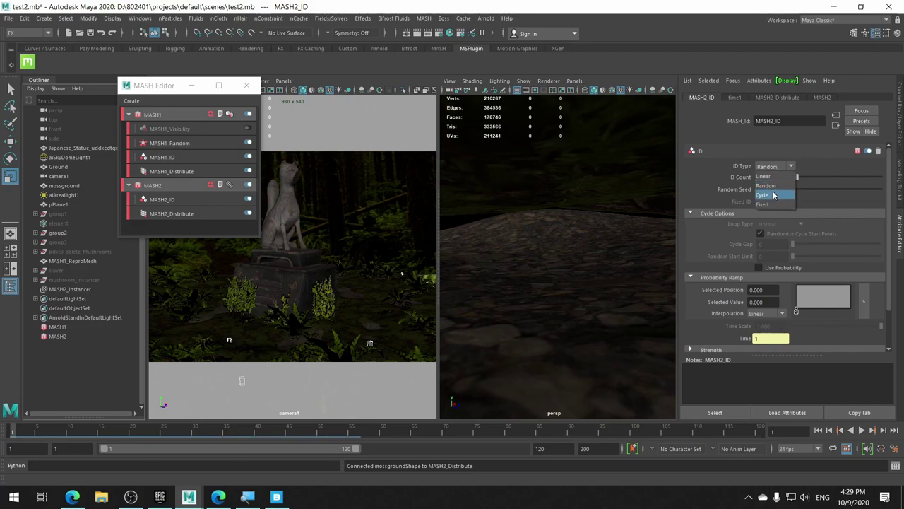
click(771, 195)
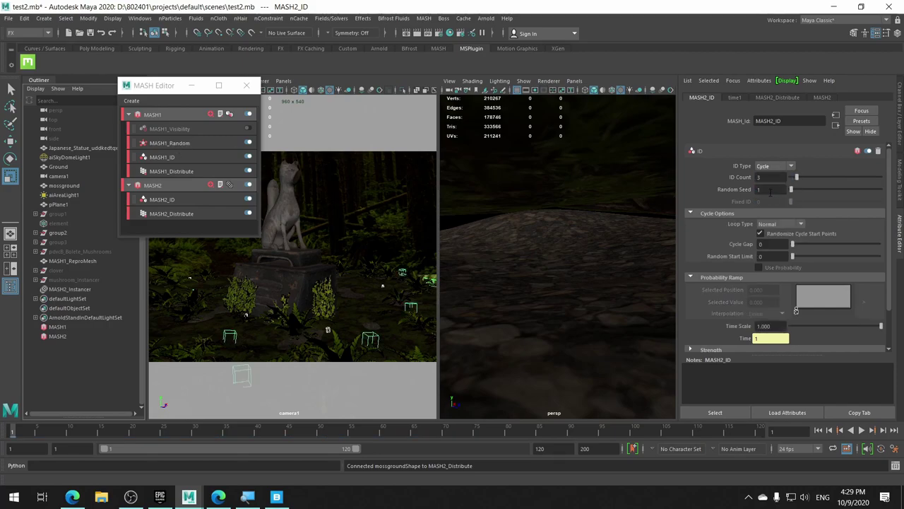
click(784, 167)
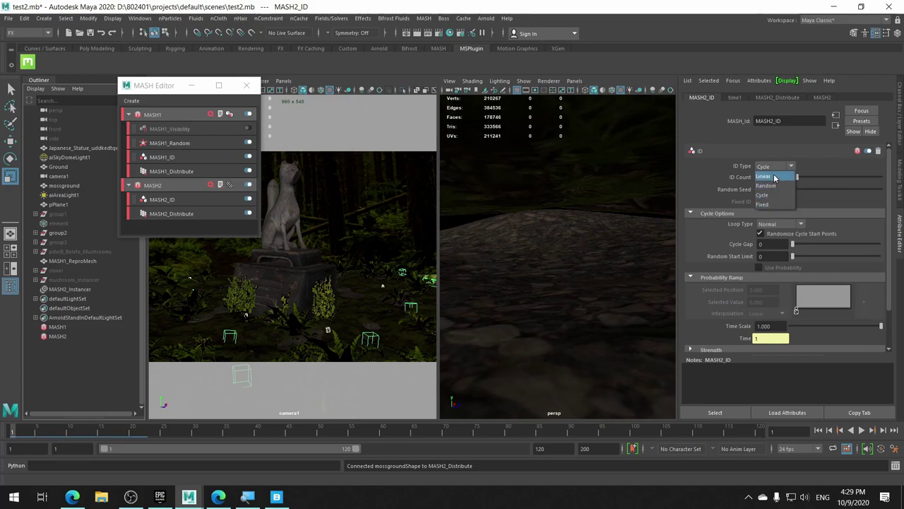
click(775, 185)
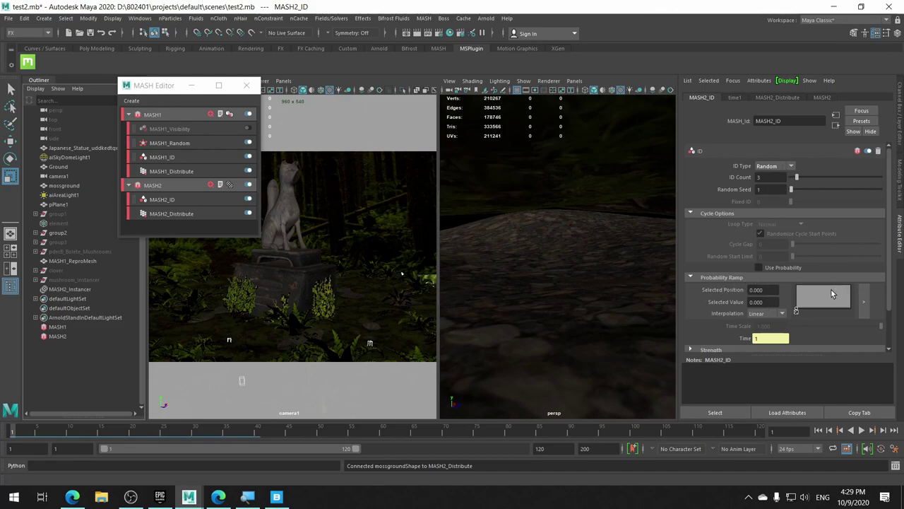
click(788, 167)
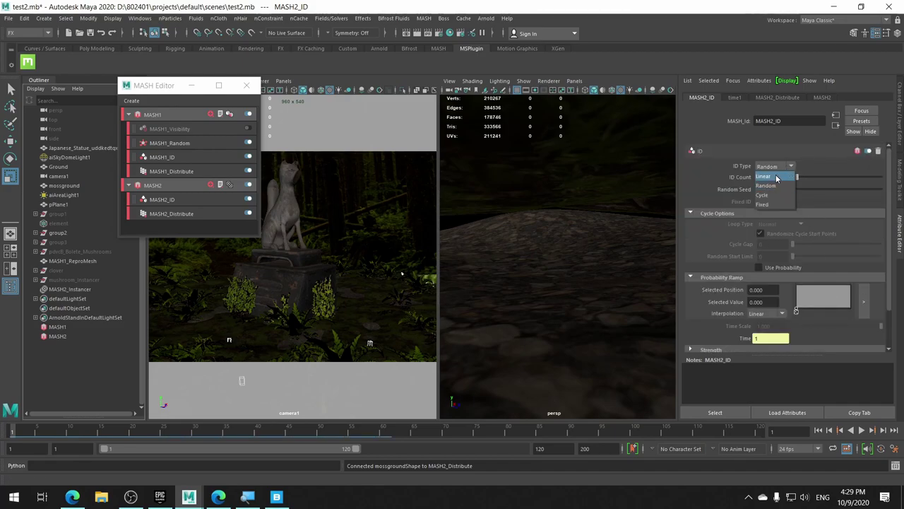
click(776, 178)
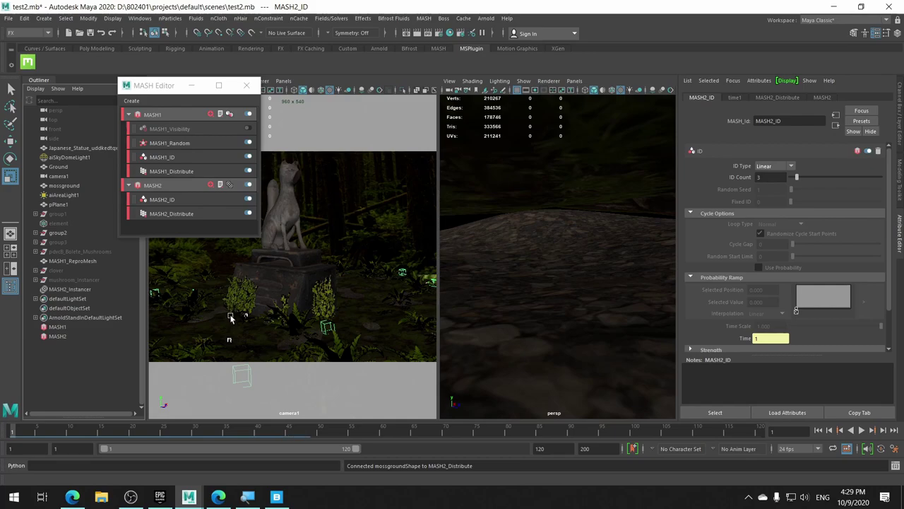
click(785, 166)
click(776, 187)
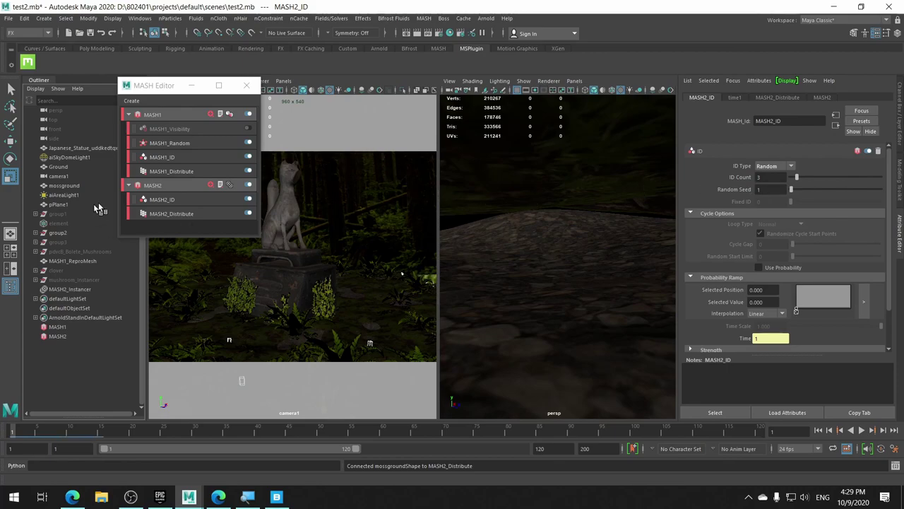
- Set MASH1_ID's ID Type to Random with random seed 21
click(195, 144)
click(196, 145)
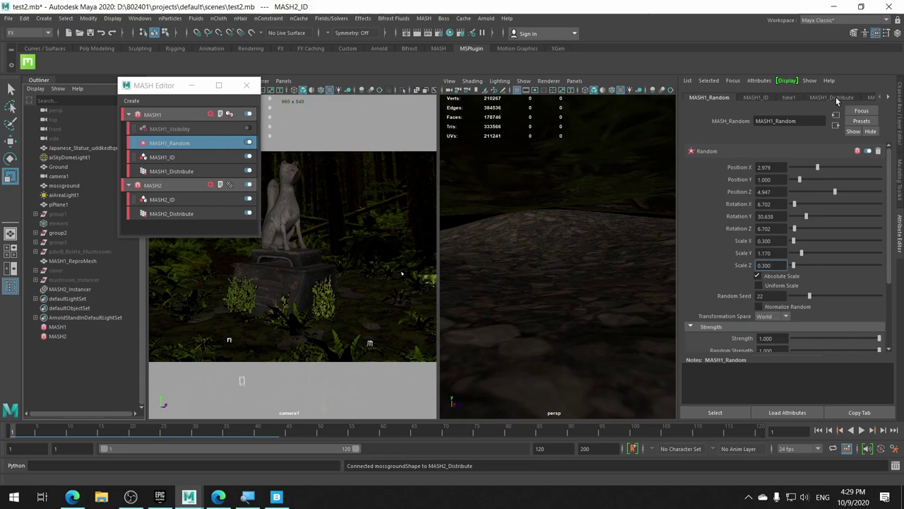
click(203, 157)
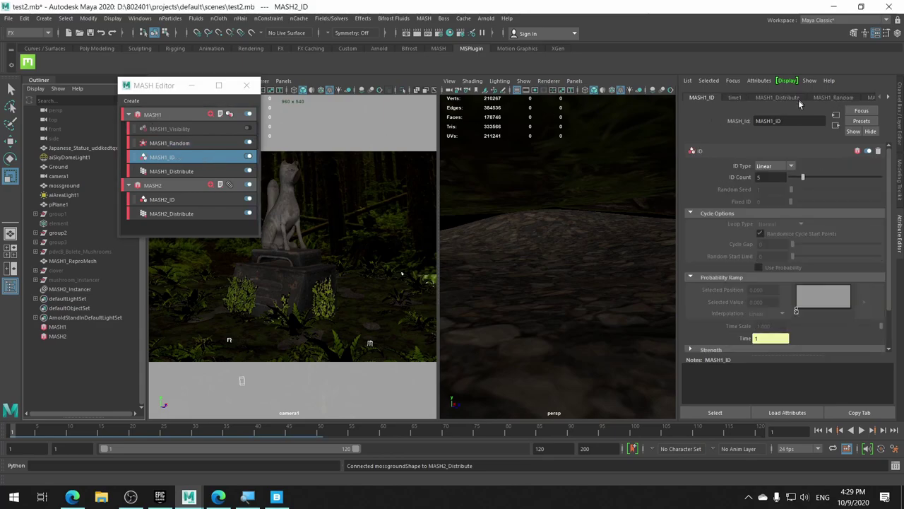
click(773, 166)
click(774, 186)
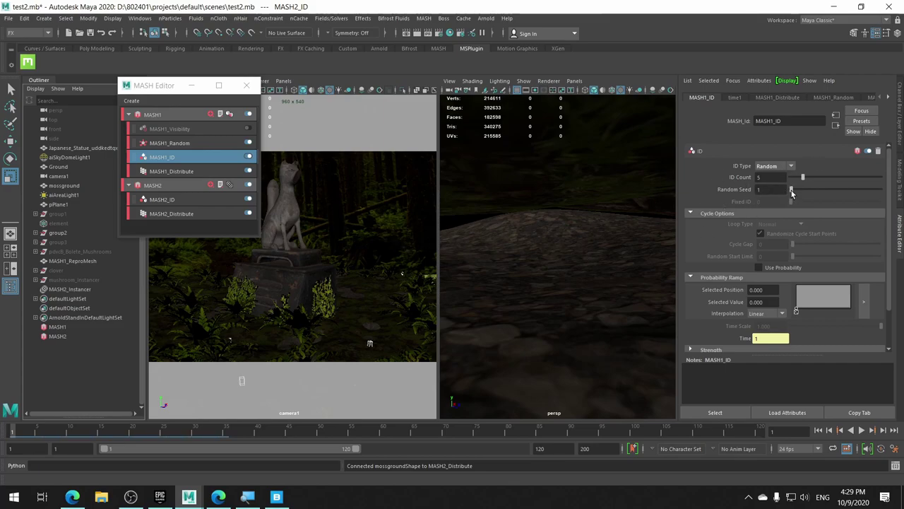
drag(791, 191, 810, 192)
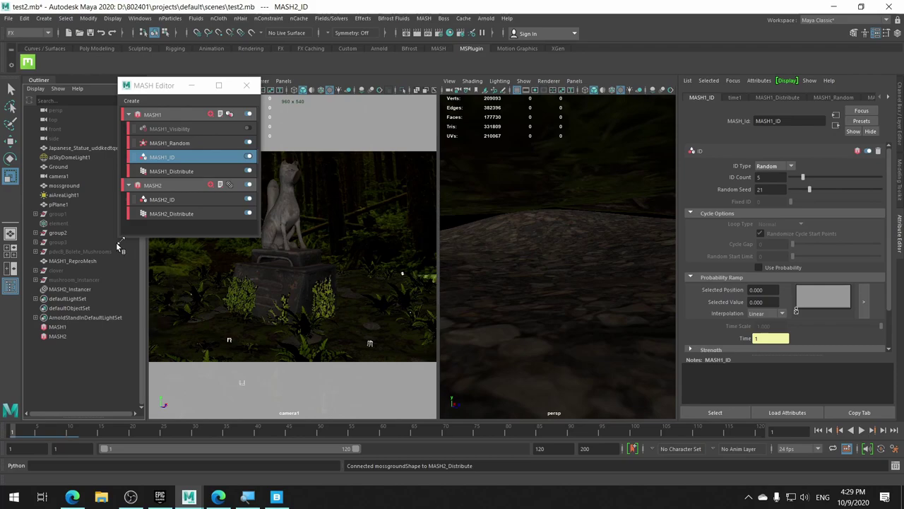
- Set MASH2_ID's random seed to 22
click(186, 201)
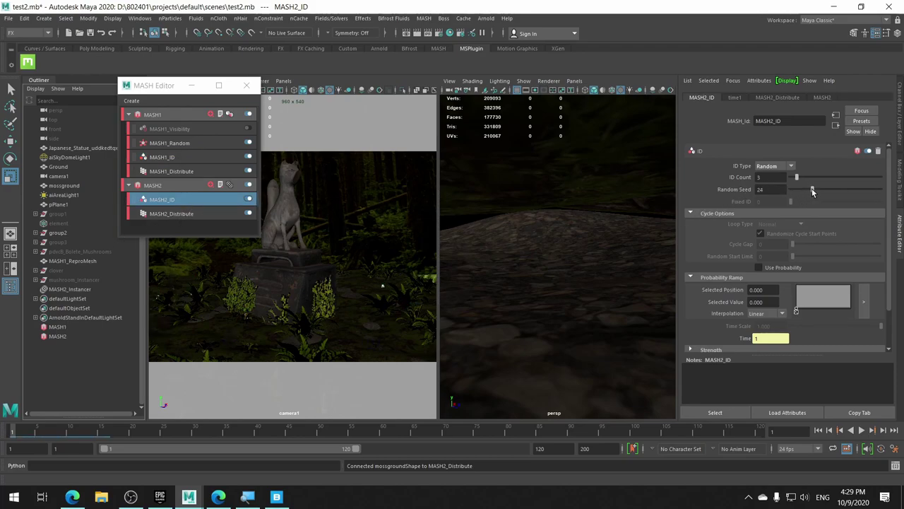
drag(812, 188, 810, 191)
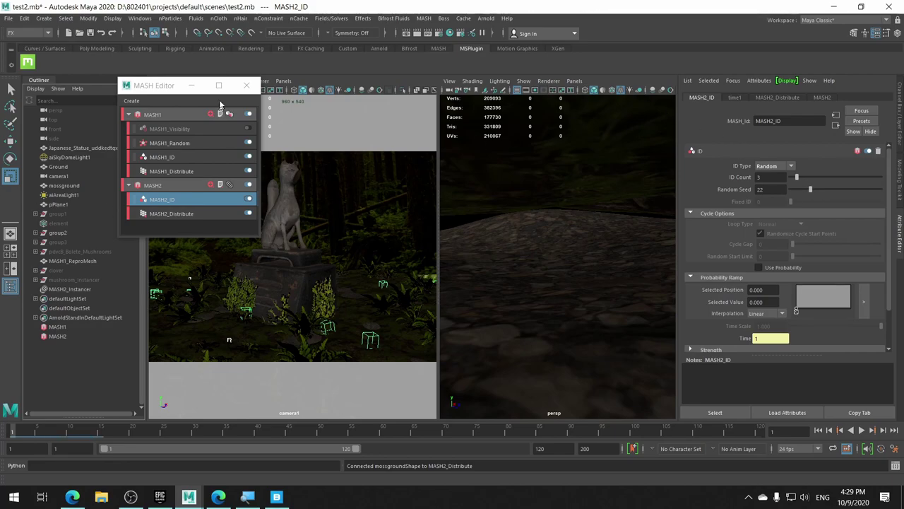
click(174, 187)
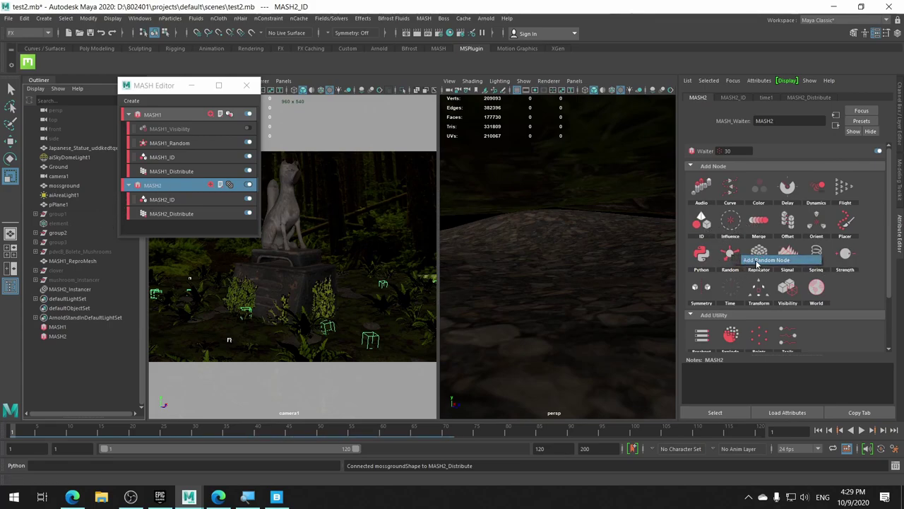
- Add a MASH2 Random node with Position Y 0 plus rotation and scale variation, then save test2.mb
click(731, 255)
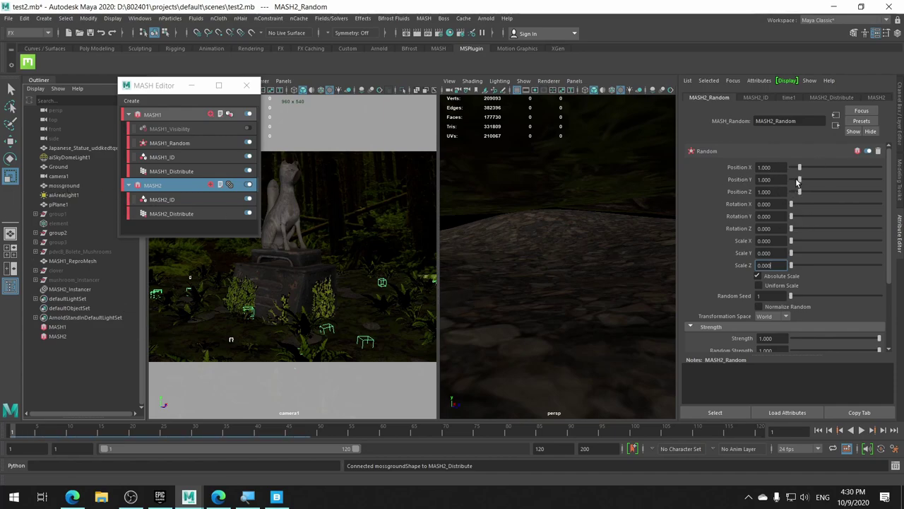
mouse_move(794, 179)
mouse_down()
mouse_move(802, 204)
mouse_move(794, 218)
mouse_move(815, 219)
mouse_move(798, 228)
mouse_move(793, 253)
mouse_up()
drag(794, 253, 795, 254)
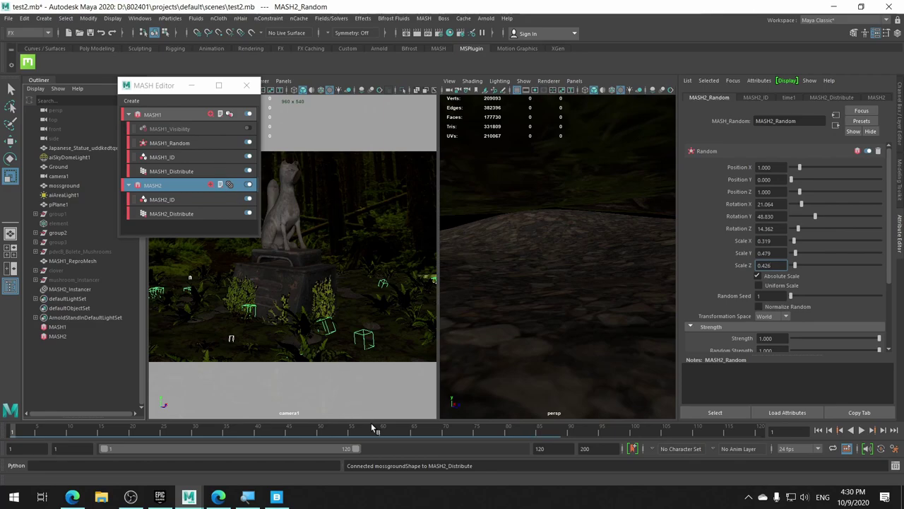
click(8, 18)
click(39, 55)
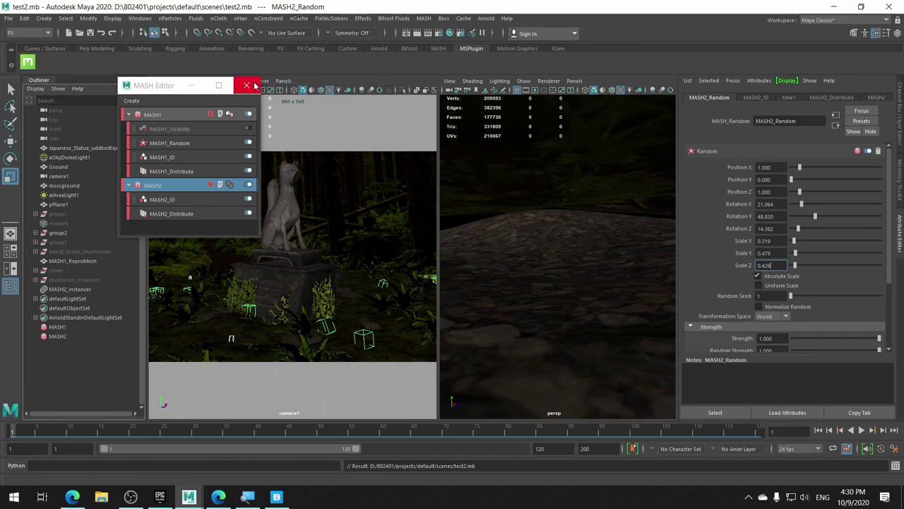
- Close the MASH Editor, open Arnold RenderView, and start an IPR render of the scene
click(246, 85)
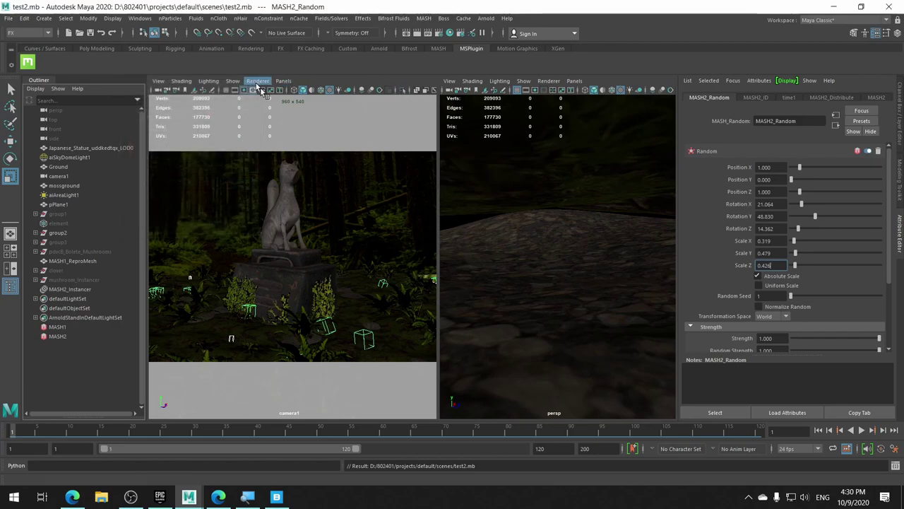
click(486, 17)
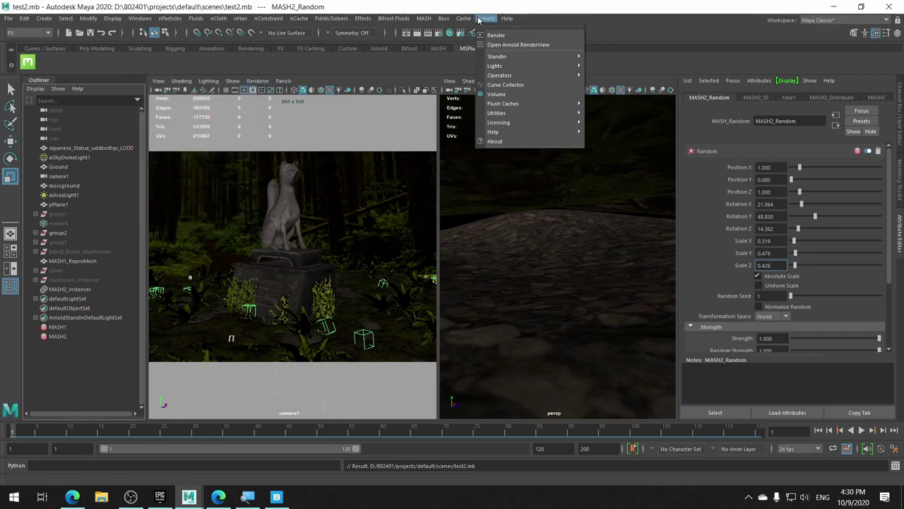
click(545, 44)
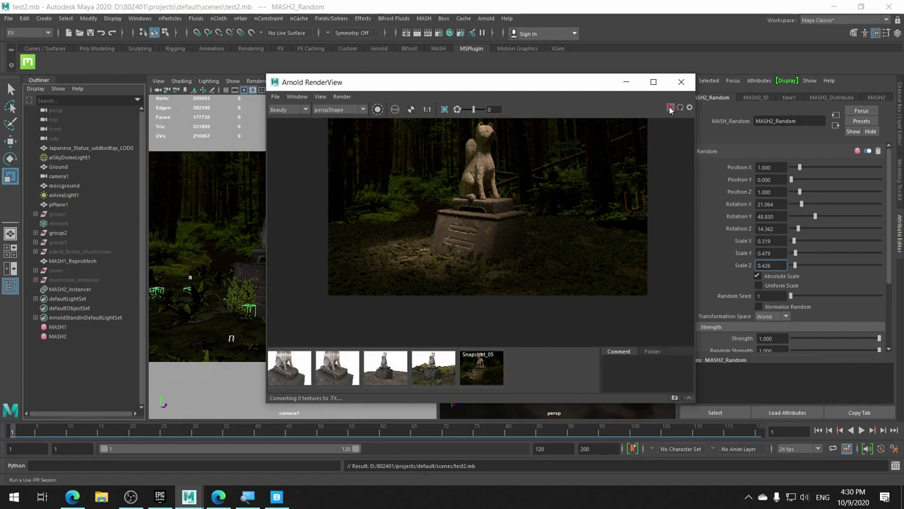
click(670, 110)
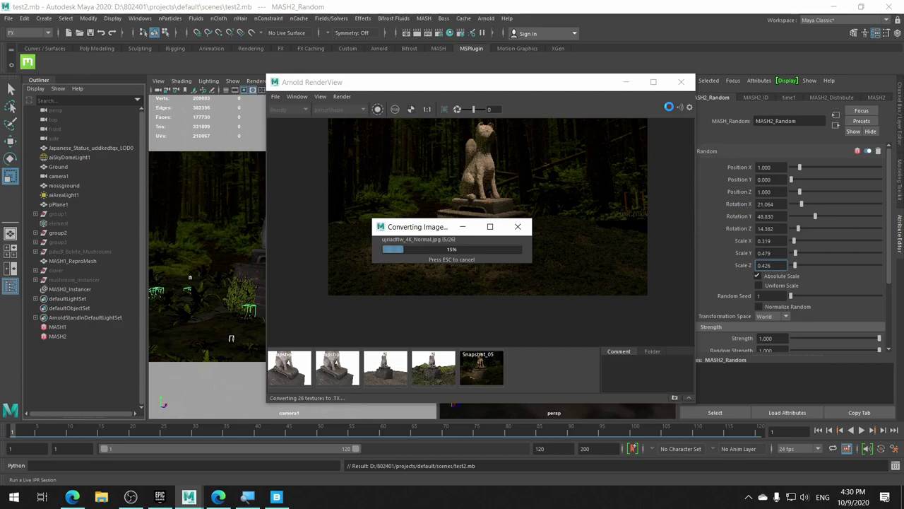
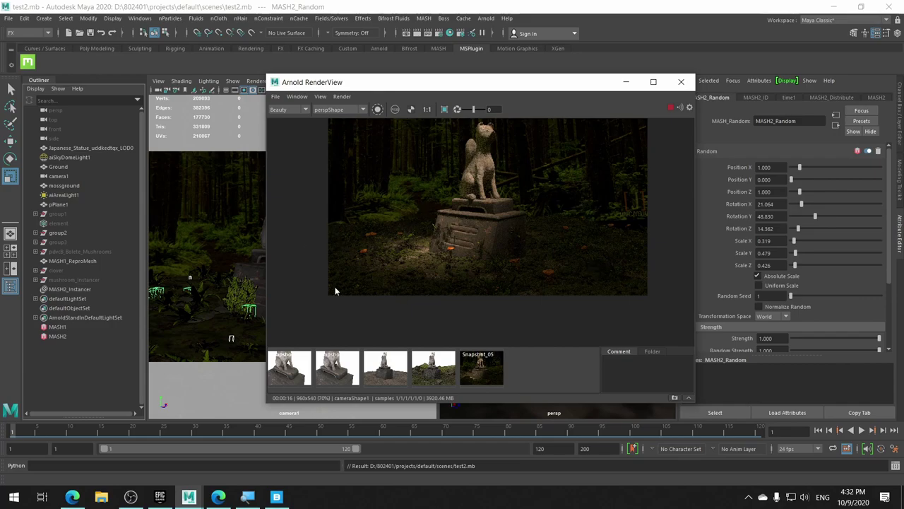
- Unhide the 'element' group in the Outliner so it appears in the Arnold render
click(67, 222)
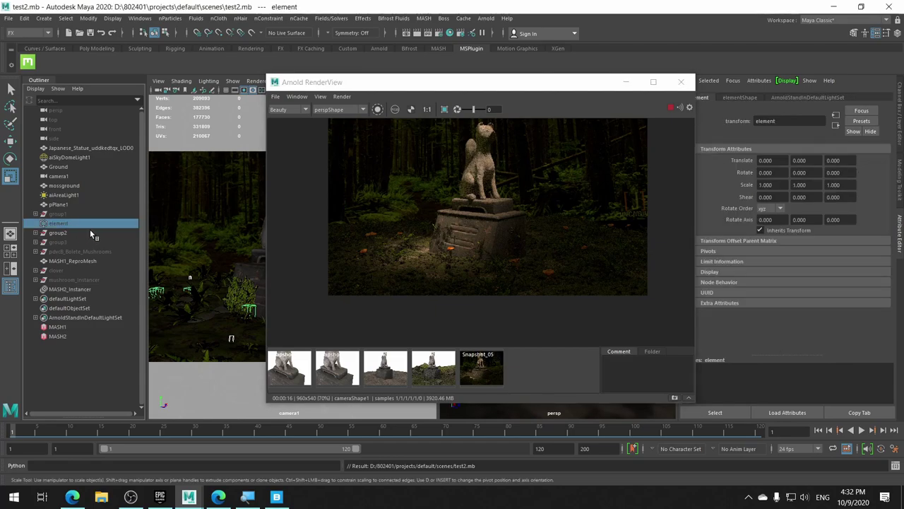
key(shift+h)
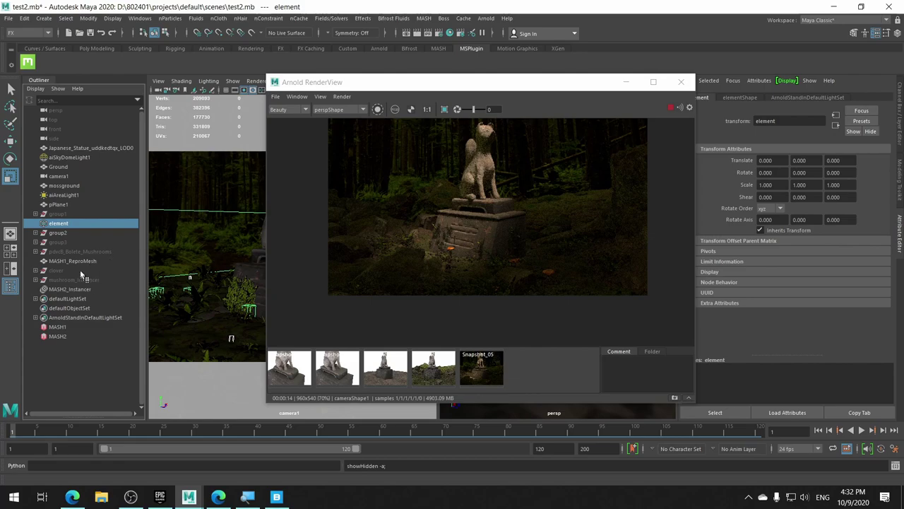
- Set MASH1_Distribute Number of Points to 250
click(58, 326)
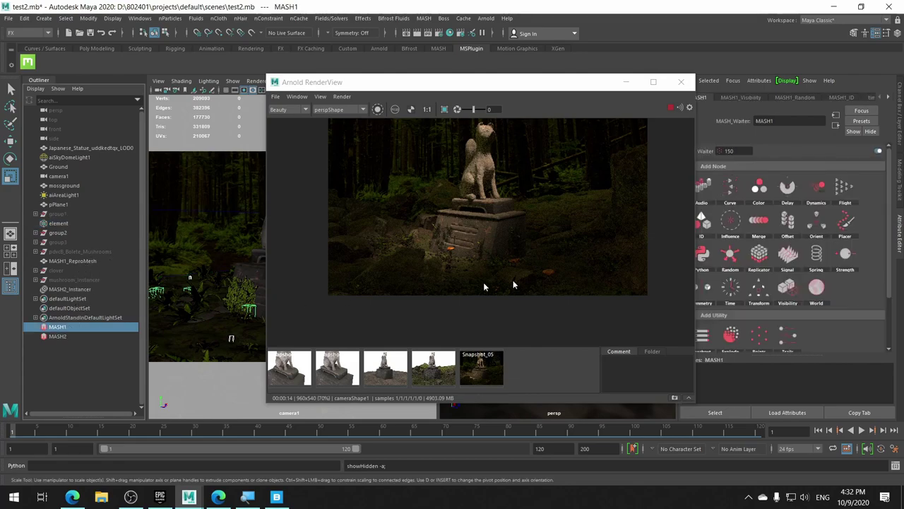
click(846, 102)
click(846, 101)
click(846, 101)
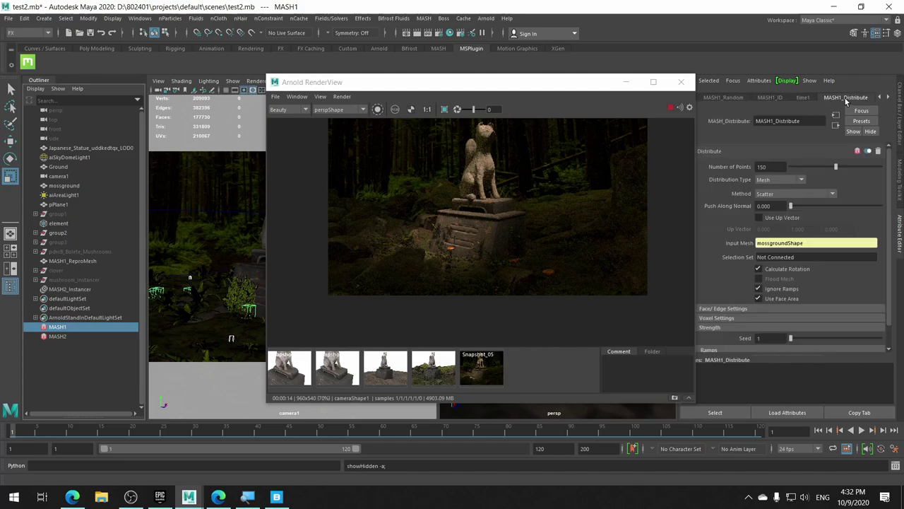
double_click(776, 166)
text(250)
key(Return)
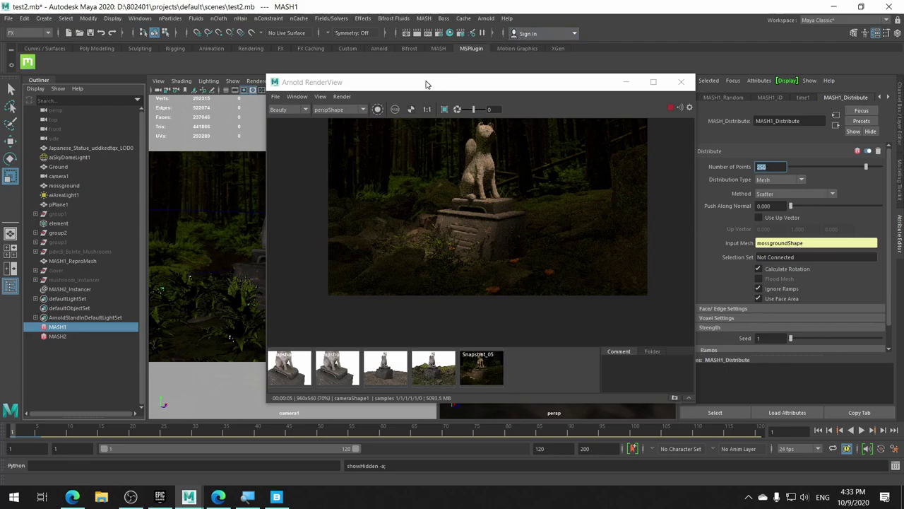
mouse_move(428, 87)
mouse_down()
mouse_move(612, 92)
mouse_move(354, 90)
mouse_up()
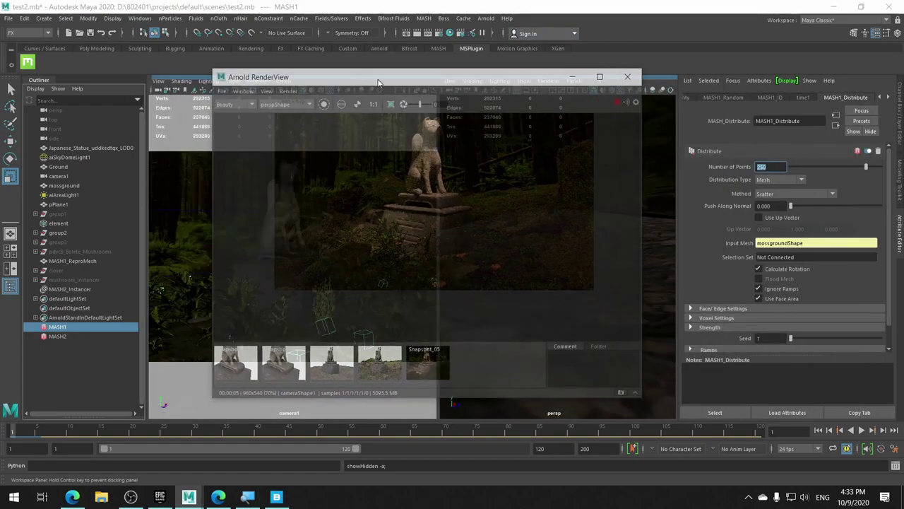
- Set MASH2's Number of Points to 100 and reposition the RenderView window
click(66, 337)
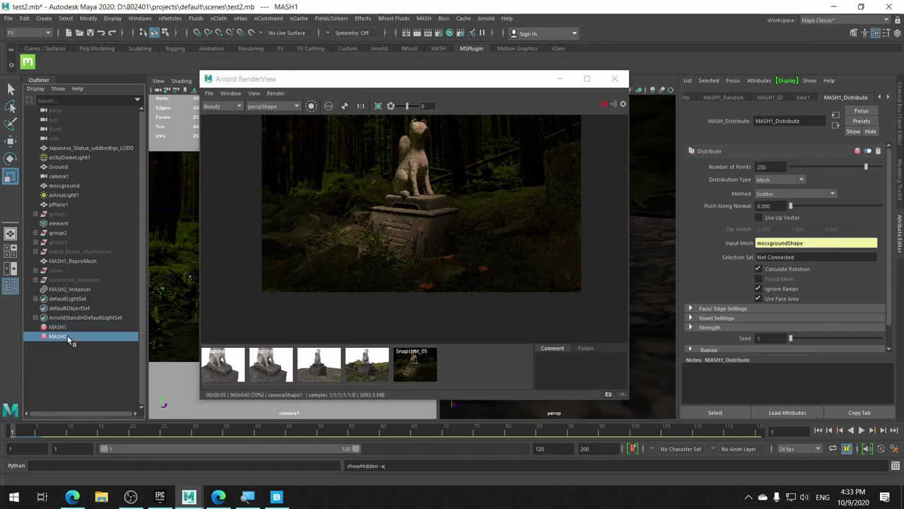
double_click(769, 166)
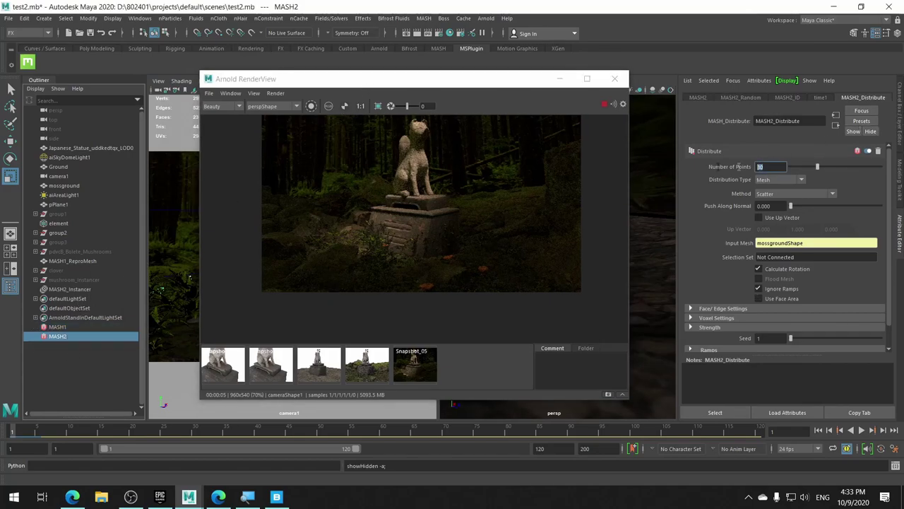
text(50)
key(Return)
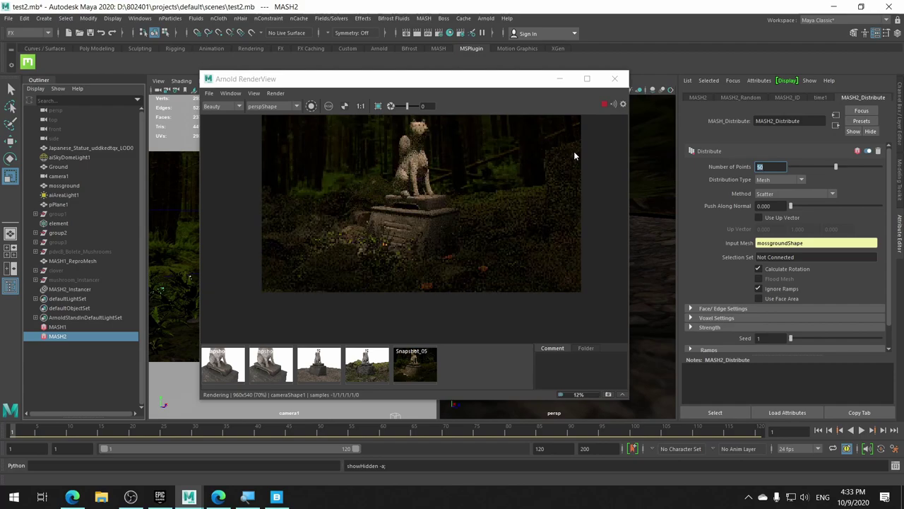
text(100)
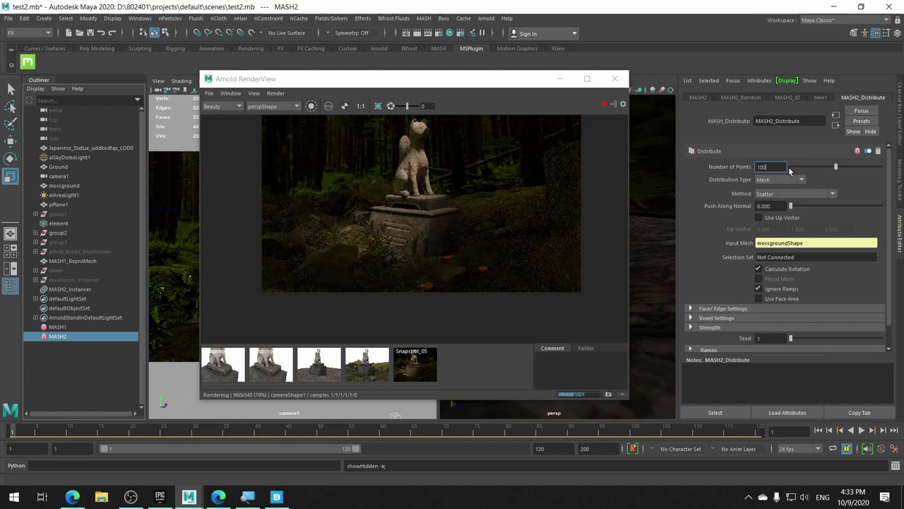
key(Return)
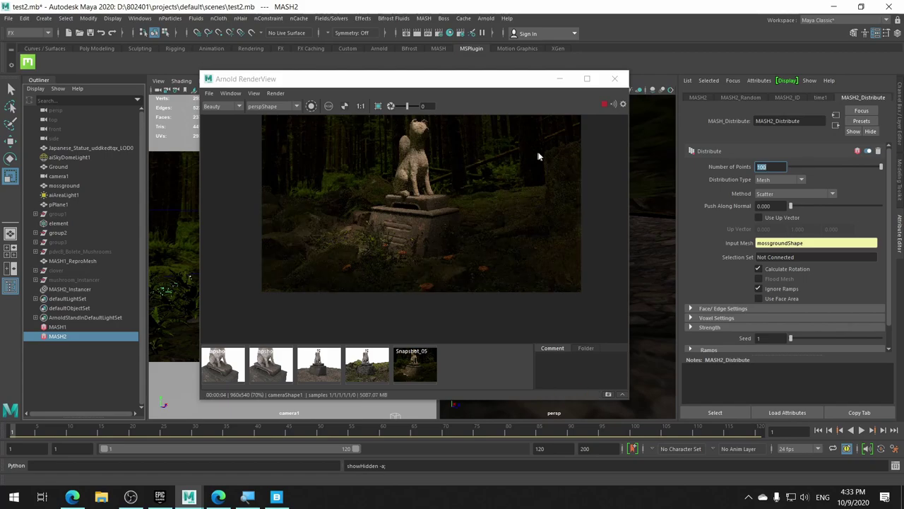
drag(443, 175, 436, 200)
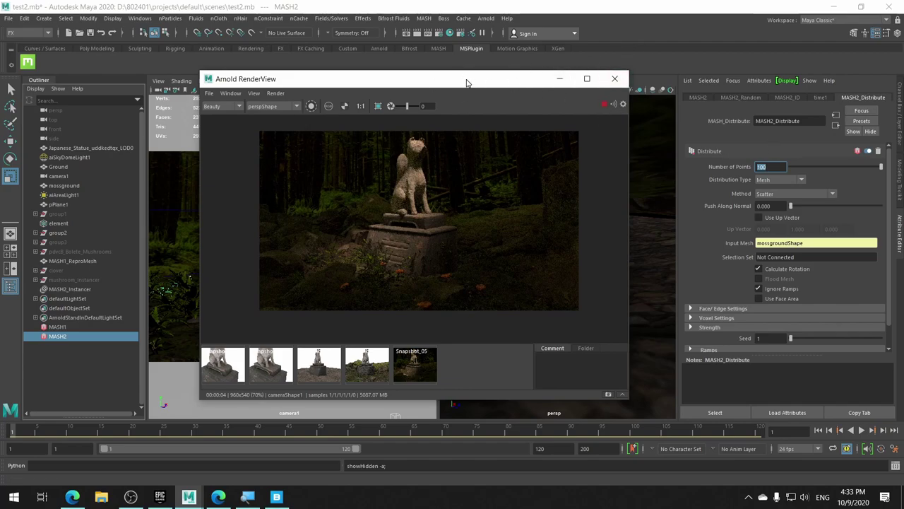
drag(466, 84, 465, 89)
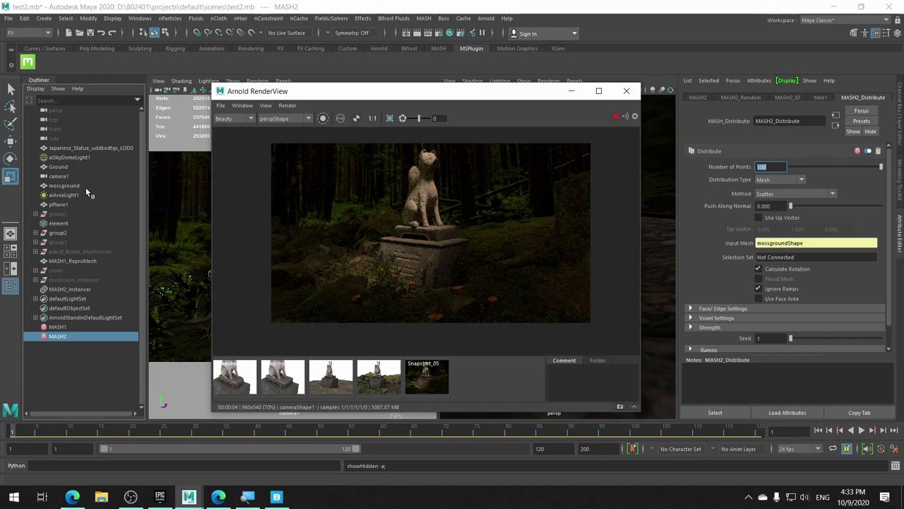
- Hide and then unhide aiSkyDomeLight1 to compare the lighting
click(84, 157)
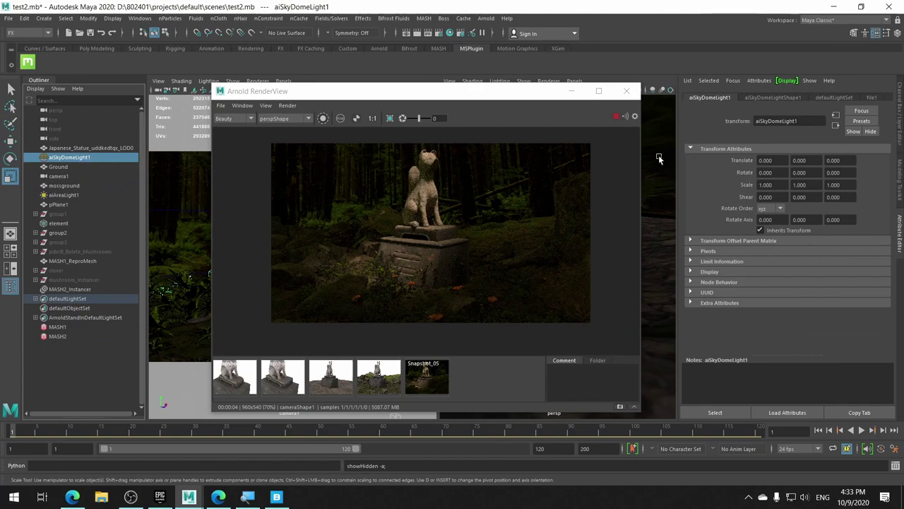
key(ctrl+h)
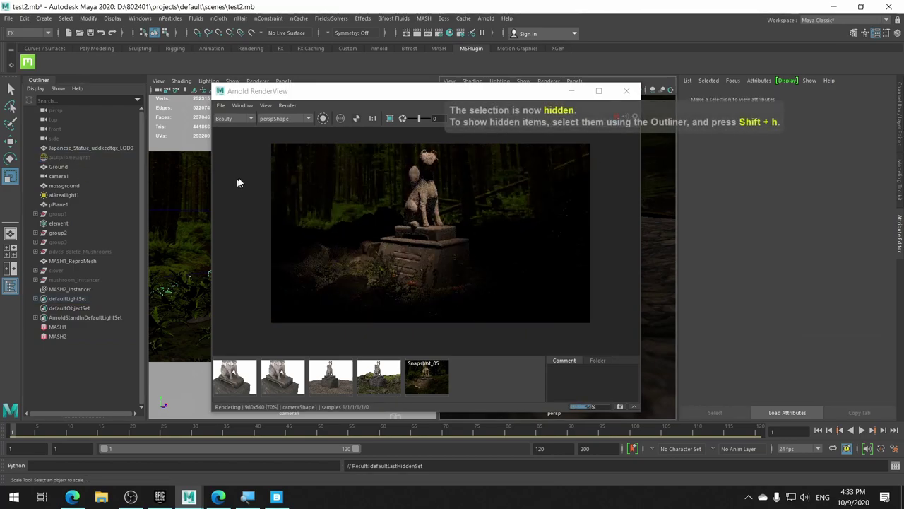
click(71, 156)
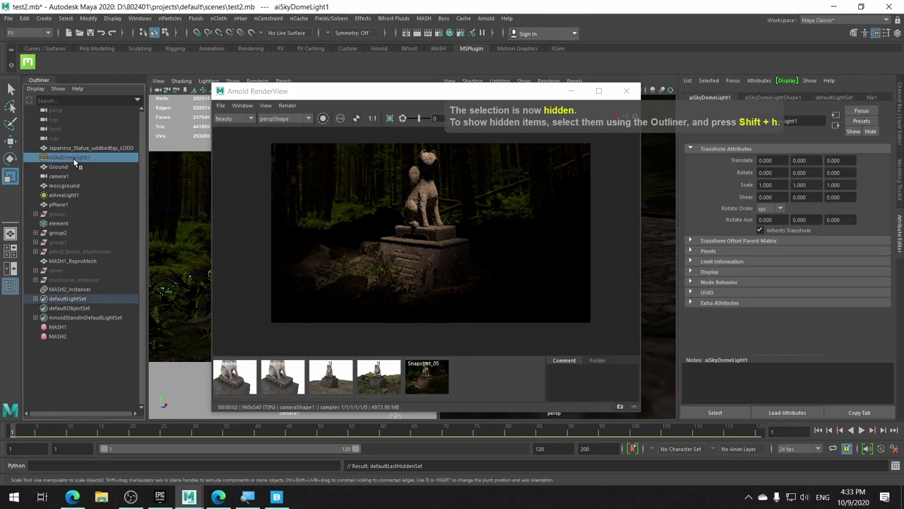
key(shift+h)
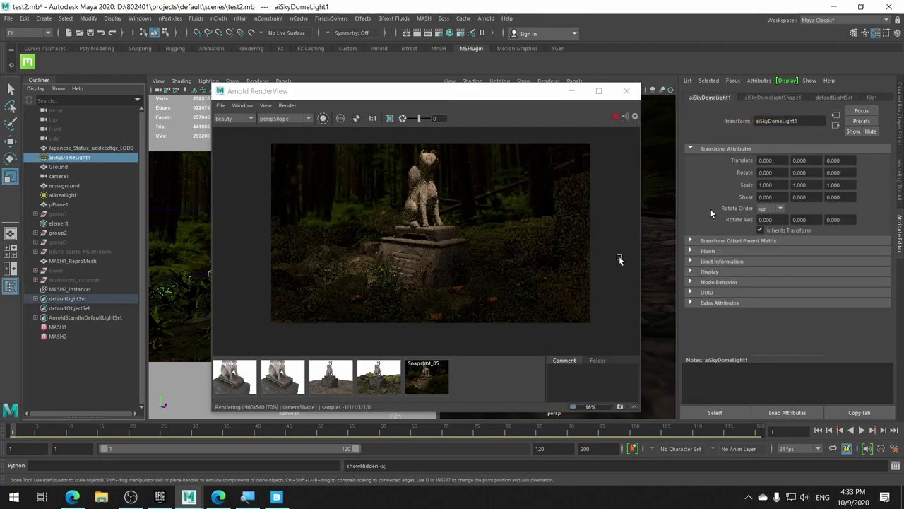
- Set the aiSkyDomeLightShape1 Exposure to -1
click(794, 97)
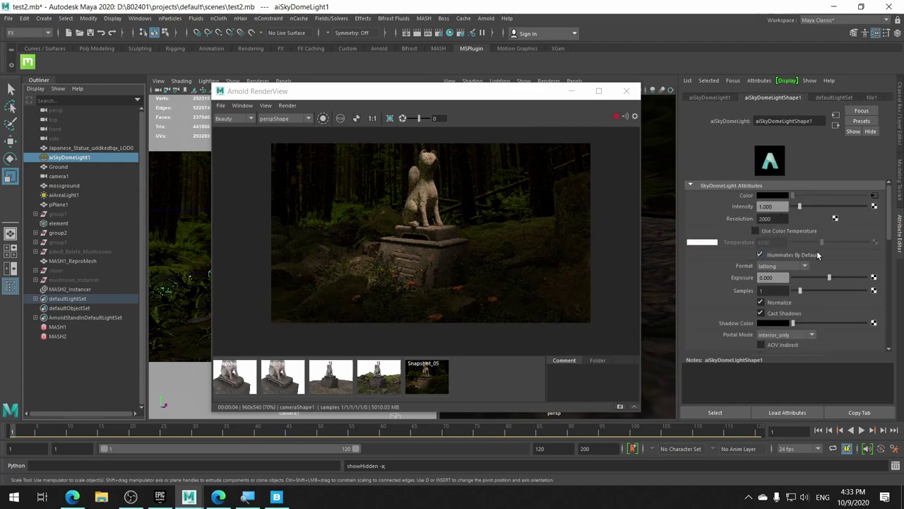
double_click(781, 277)
text(-1)
key(Return)
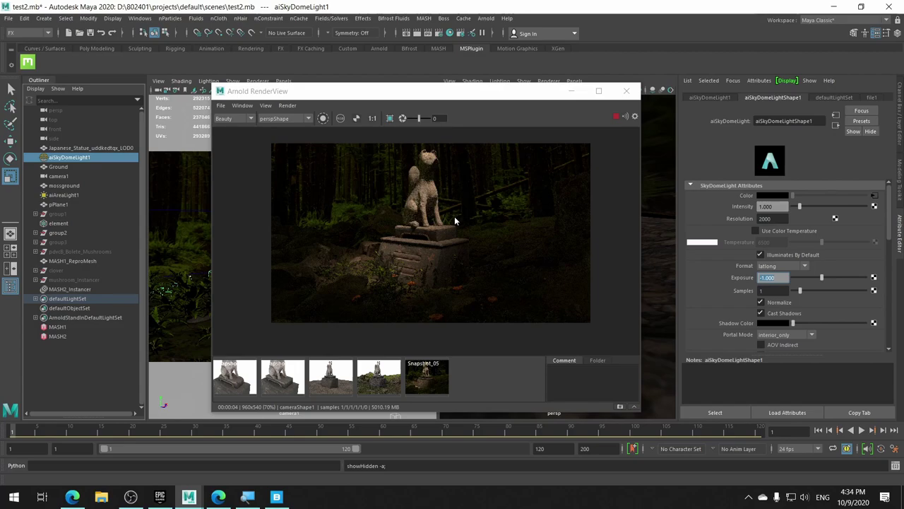
- Hide pPlane1 to test its effect, then unhide it again
click(62, 204)
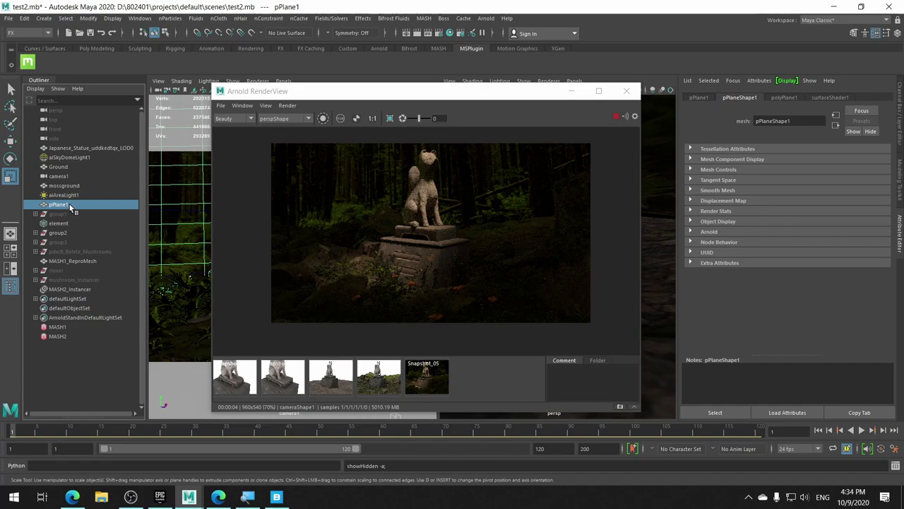
key(ctrl+h)
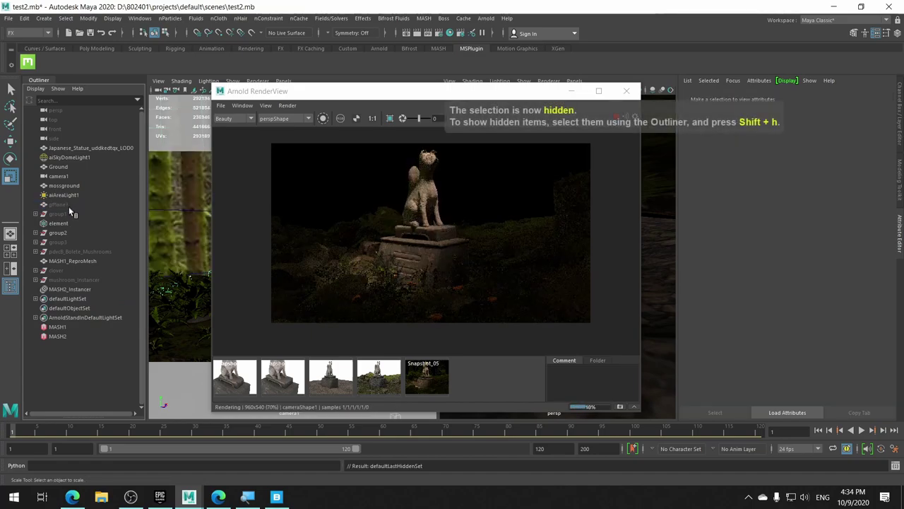
click(68, 202)
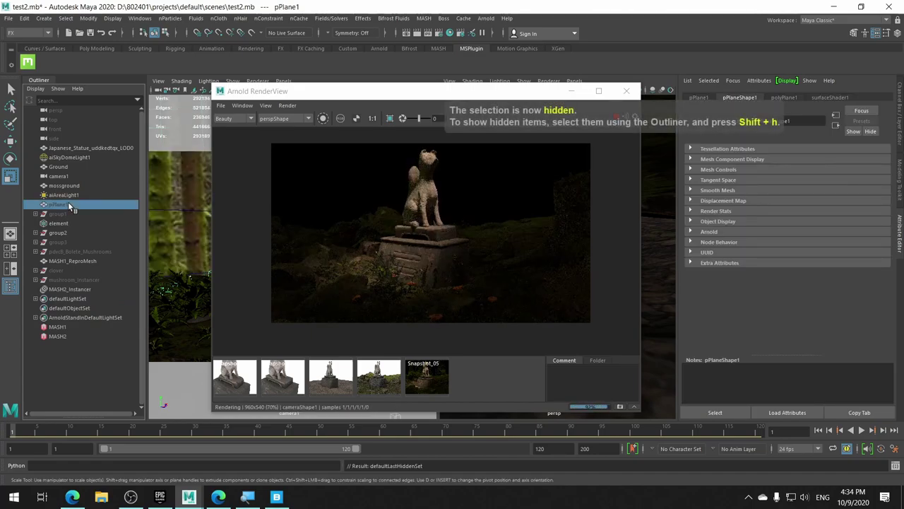
key(shift+h)
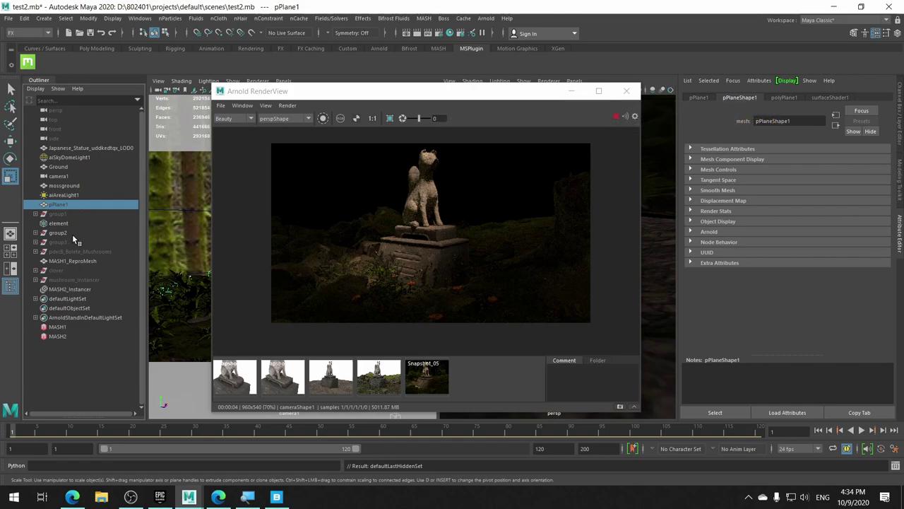
key(shift+h)
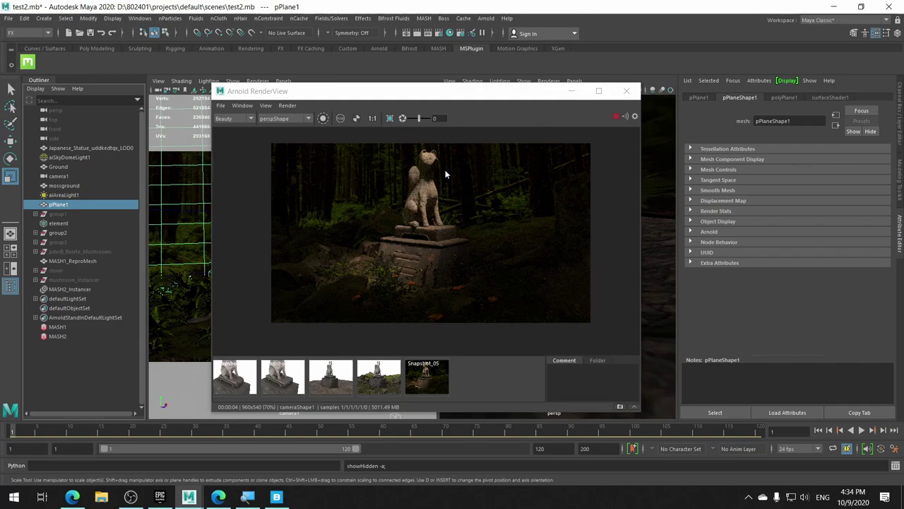
- Show the MASH1_Visibility settings for the MASH1 scatter network
click(58, 327)
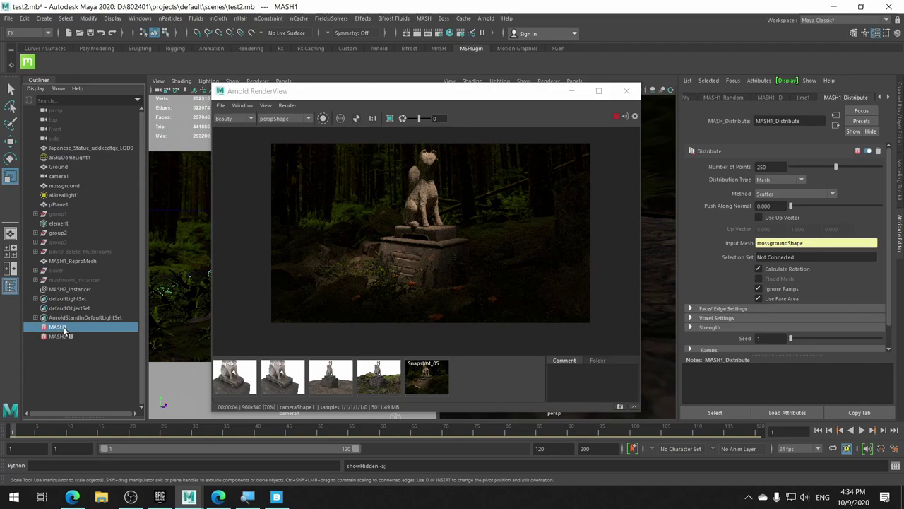
click(772, 100)
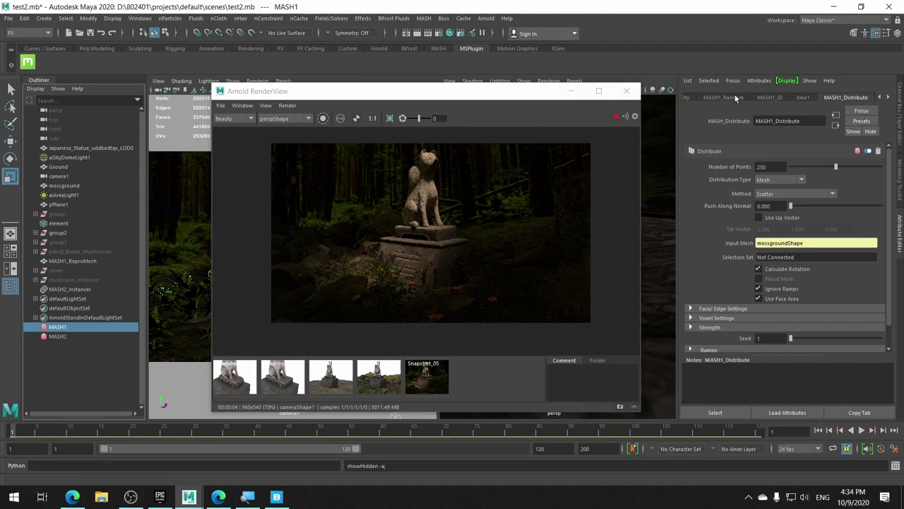
scroll(731, 97, up, 2)
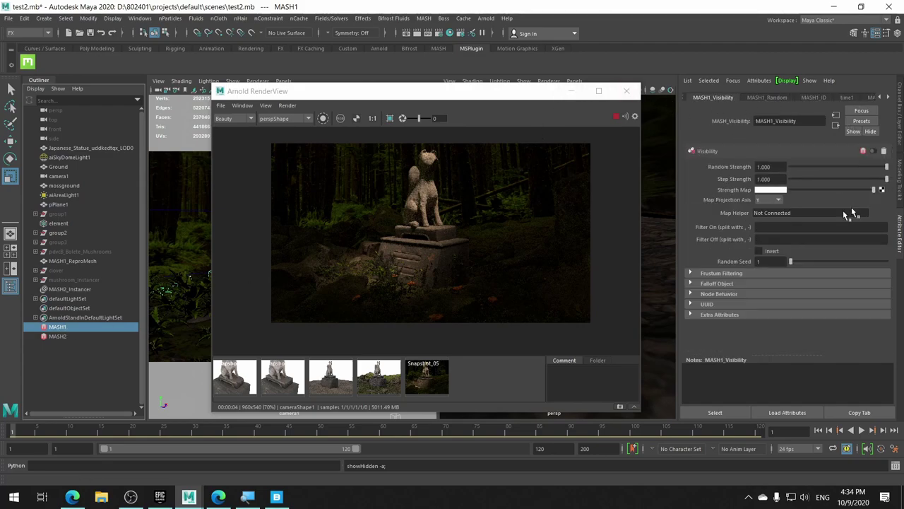